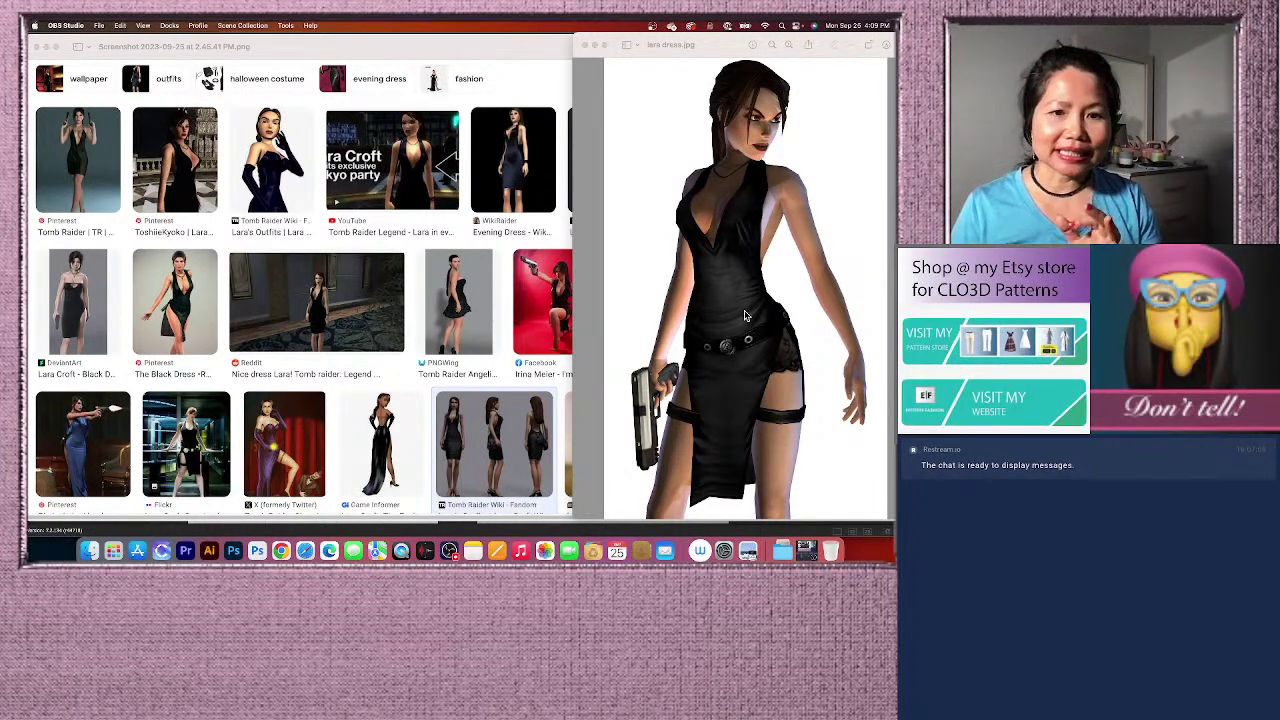
Examine the Lara Croft dress image search results alongside the black halter dress reference picture.
scroll(407, 371, "down", 1)
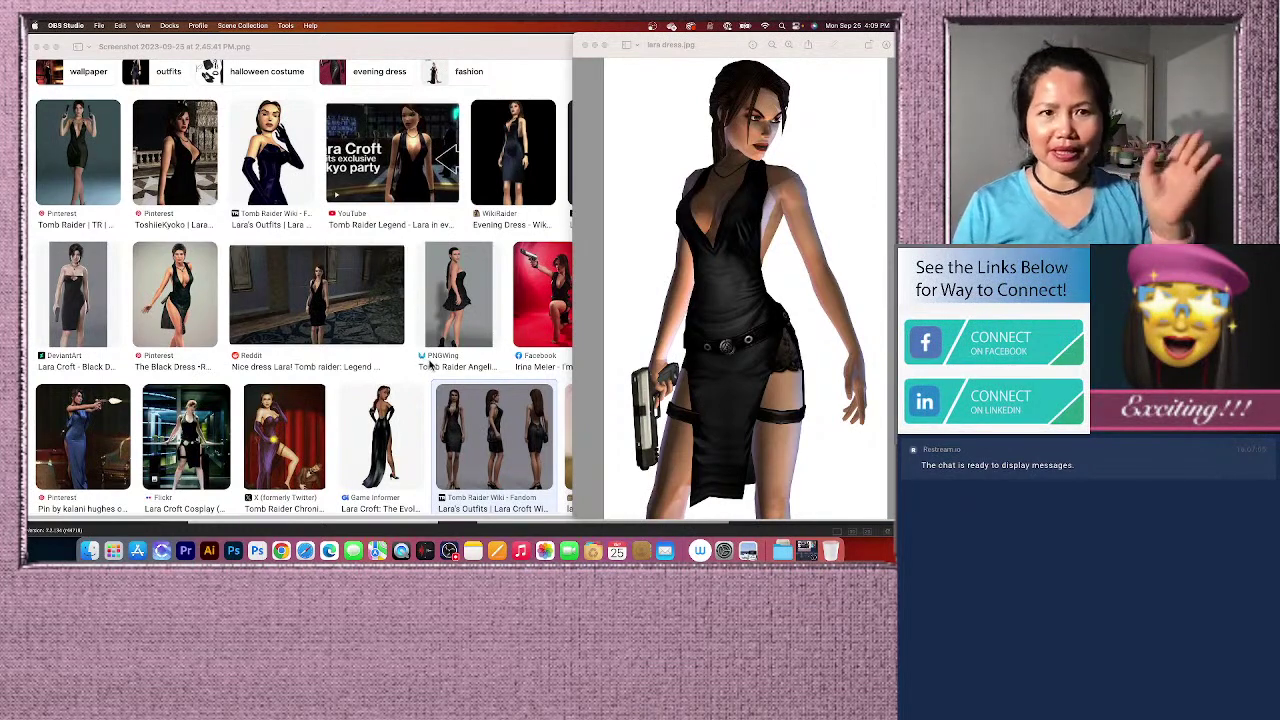
scroll(450, 362, "down", 1)
scroll(450, 362, "up", 1)
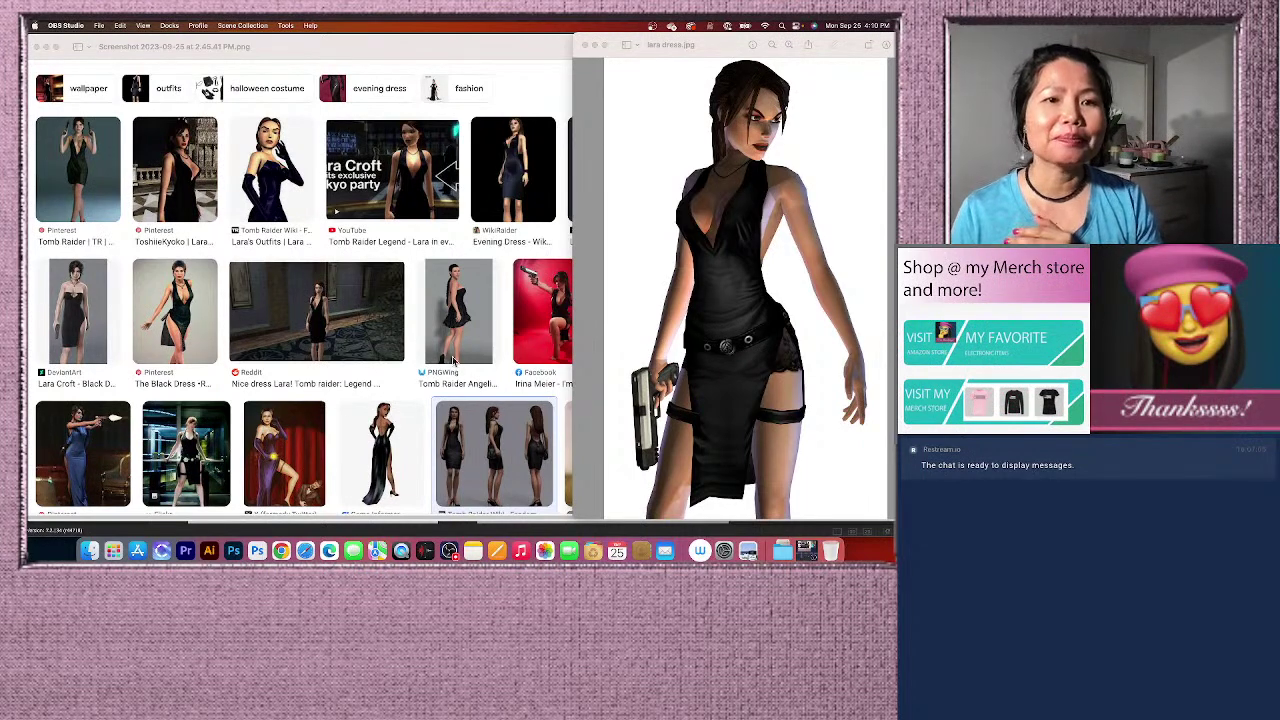
scroll(420, 330, "up", 3)
scroll(437, 320, "down", 2)
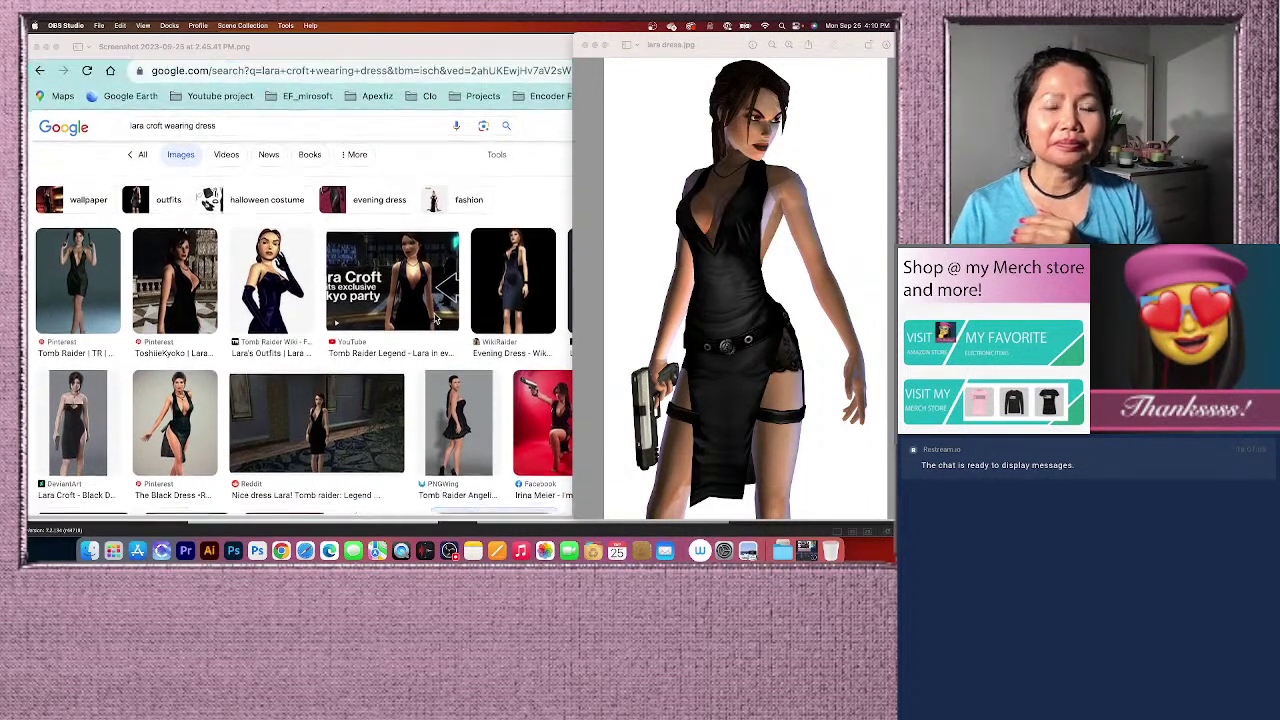
scroll(449, 374, "down", 1)
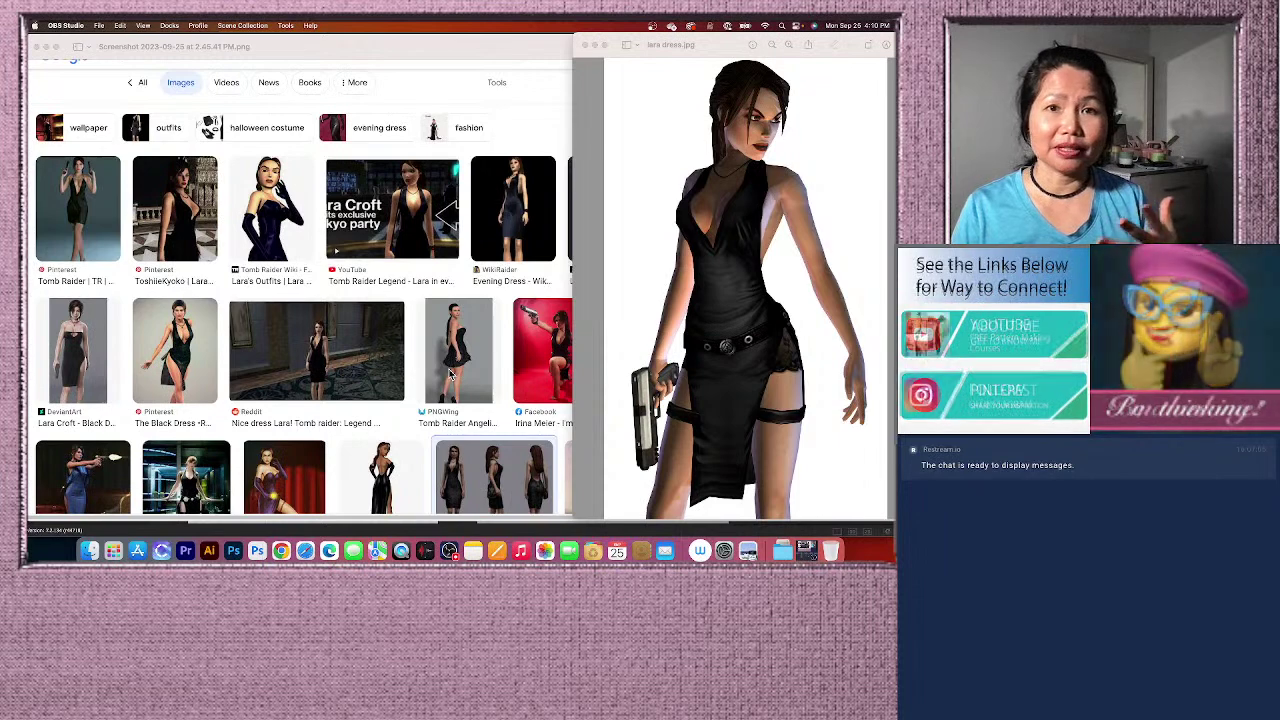
scroll(450, 373, "down", 2)
scroll(449, 376, "down", 4)
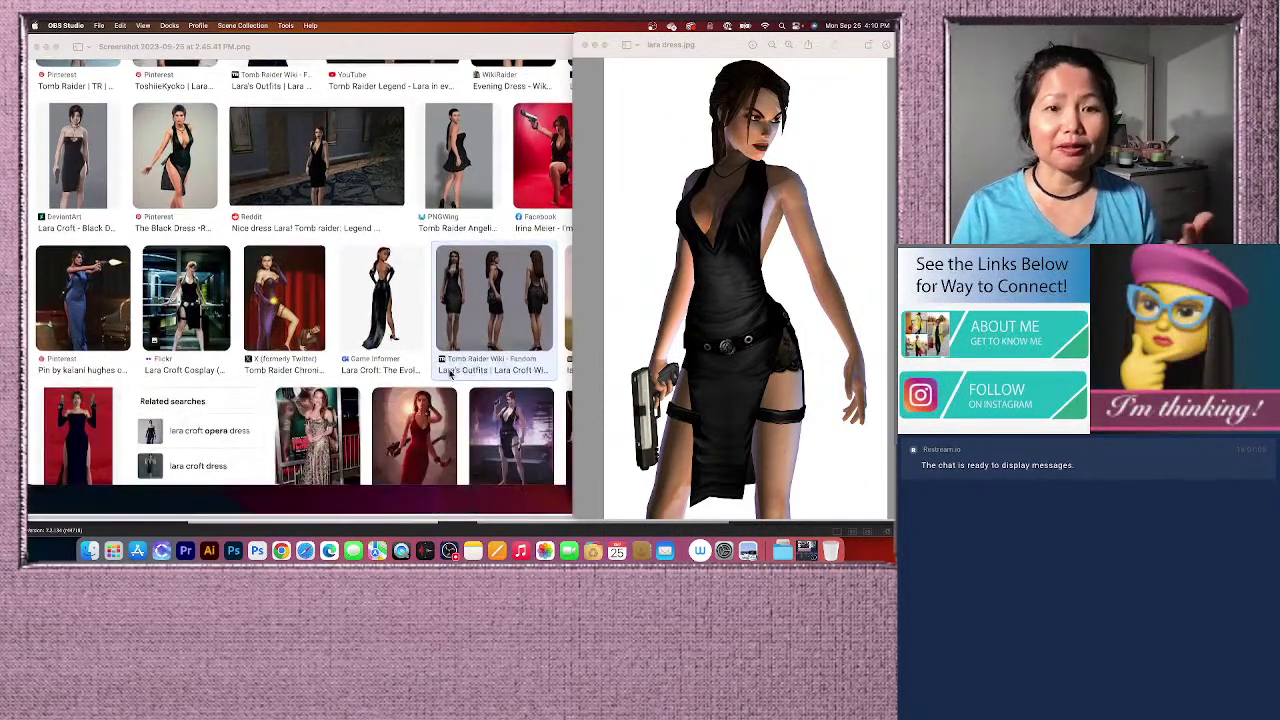
scroll(450, 373, "up", 2)
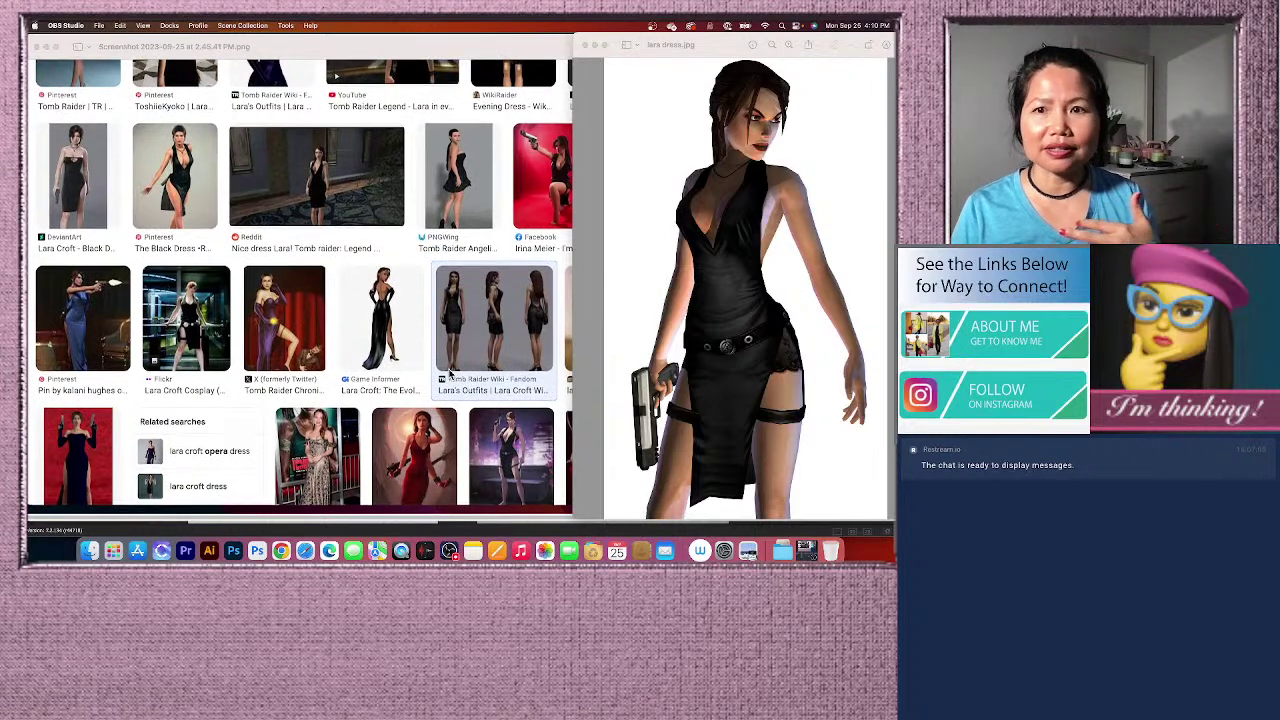
scroll(451, 395, "up", 1)
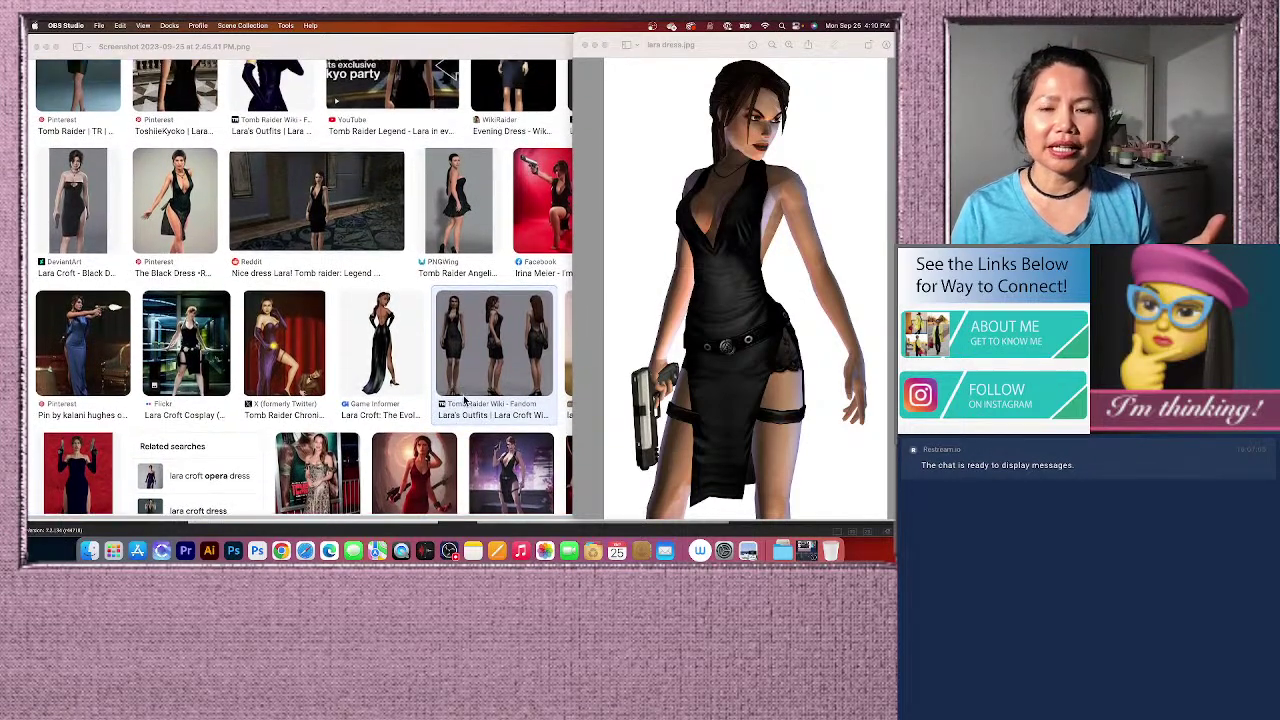
scroll(460, 400, "up", 2)
scroll(466, 399, "up", 2)
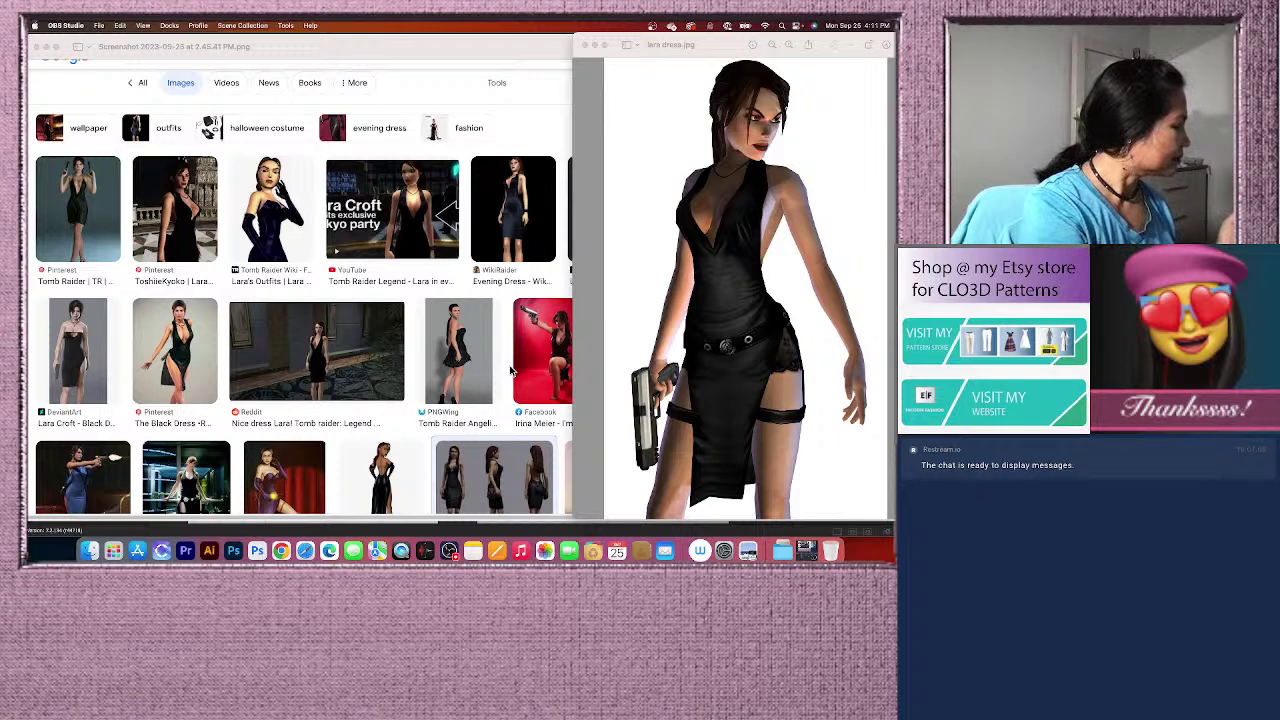
Minimize both dress reference image windows and switch to the empty CLO garment workspace.
left_click(595, 46)
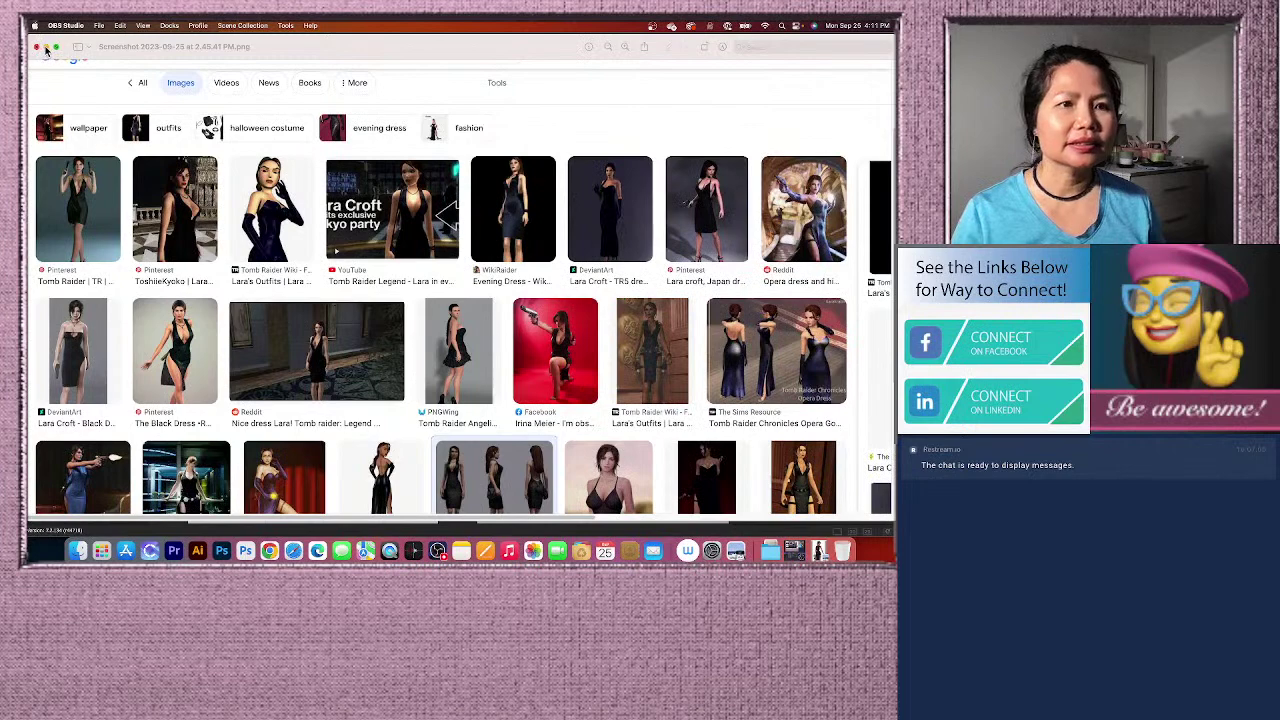
left_click(46, 47)
scroll(363, 439, "up", 1)
scroll(583, 388, "down", 3)
scroll(637, 437, "down", 5)
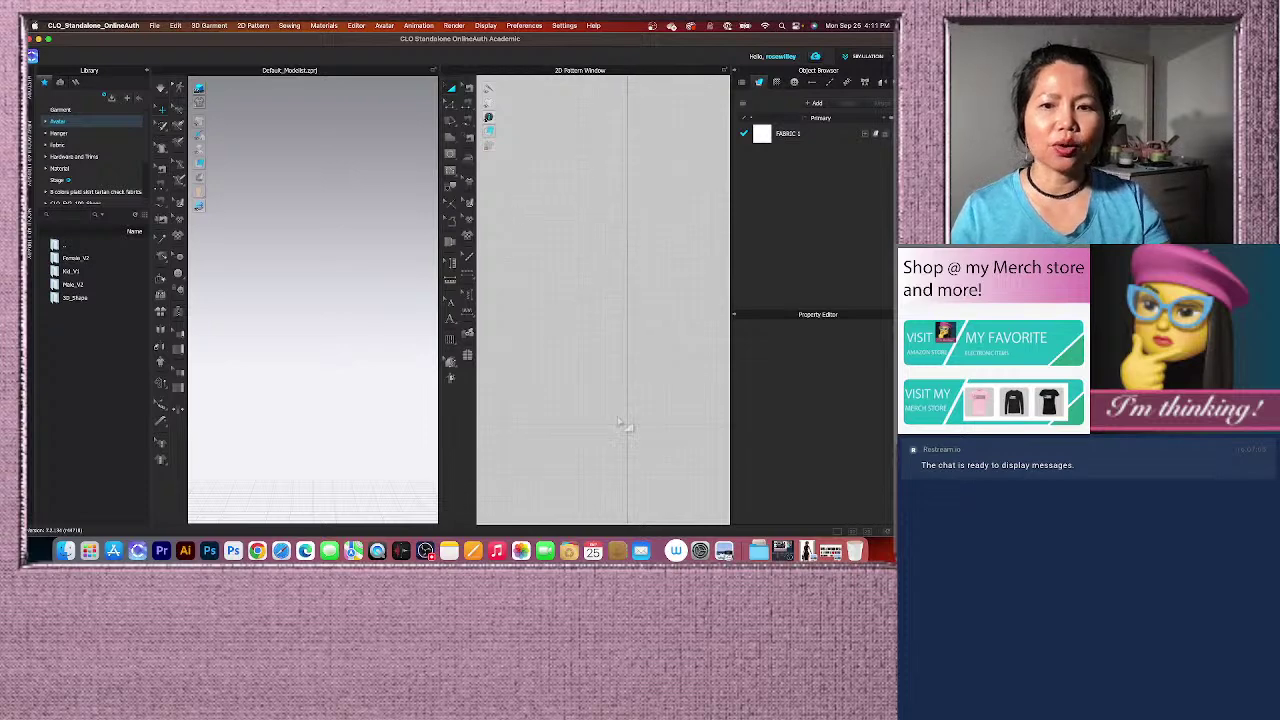
scroll(342, 430, "down", 2)
key("2")
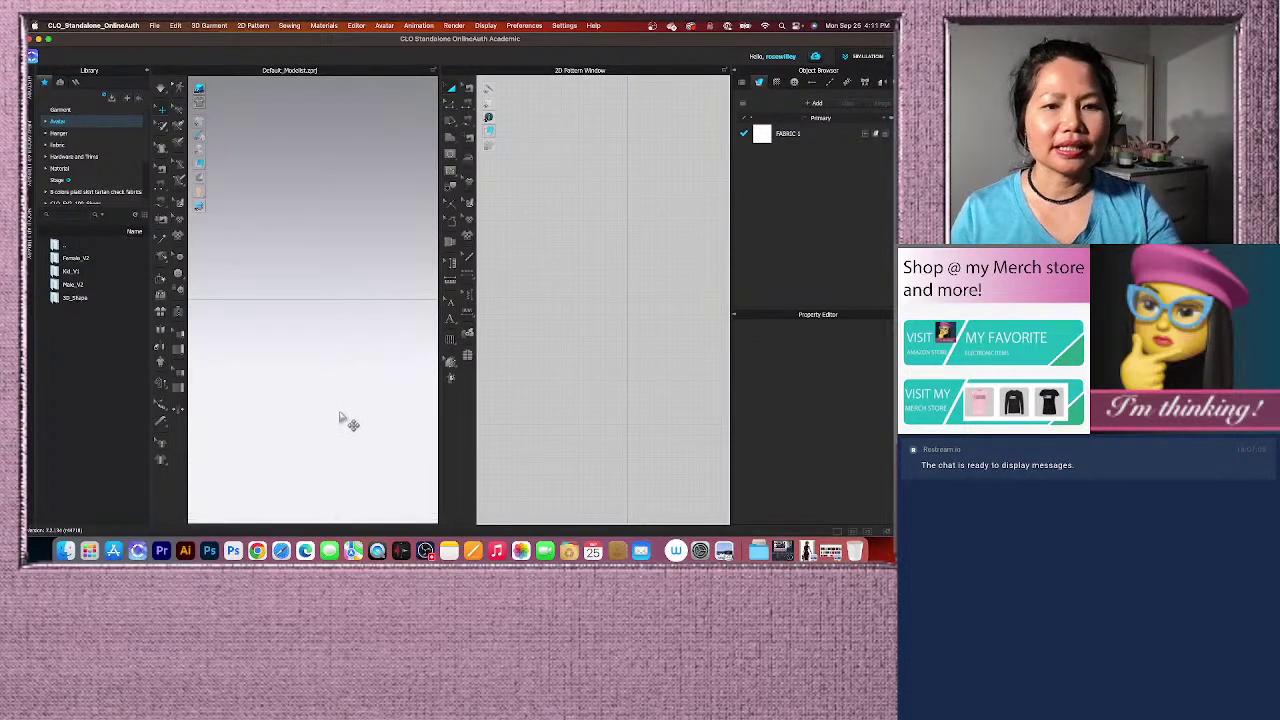
middle_click_drag(335, 289, 333, 414)
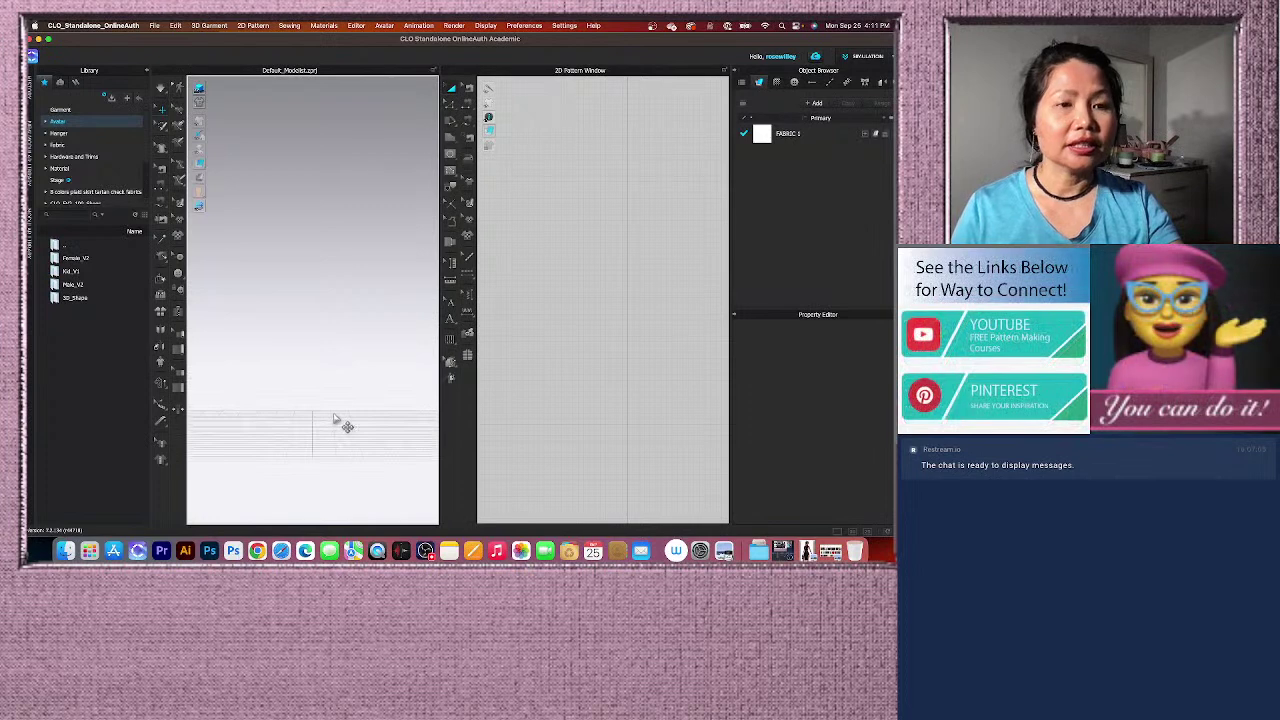
Load the FV2_Naomi.avt avatar from the Female_V2 folder of the avatar library.
left_click(117, 122)
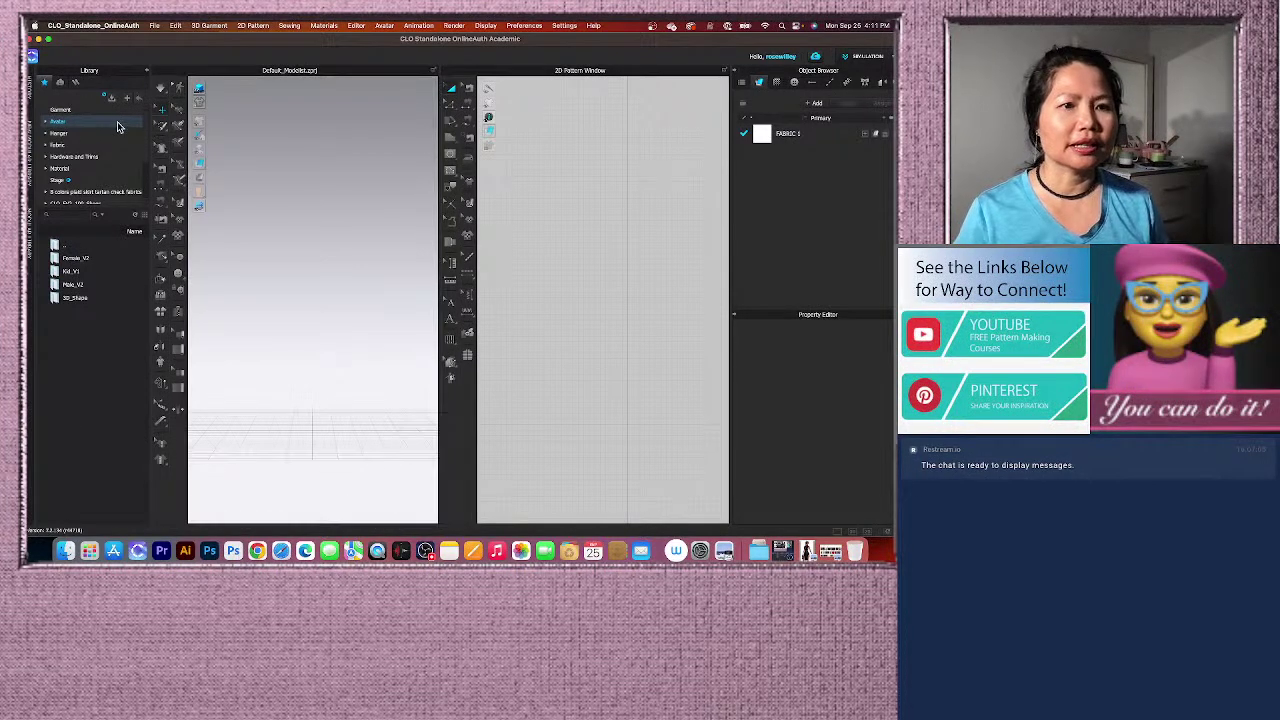
double_click(78, 259)
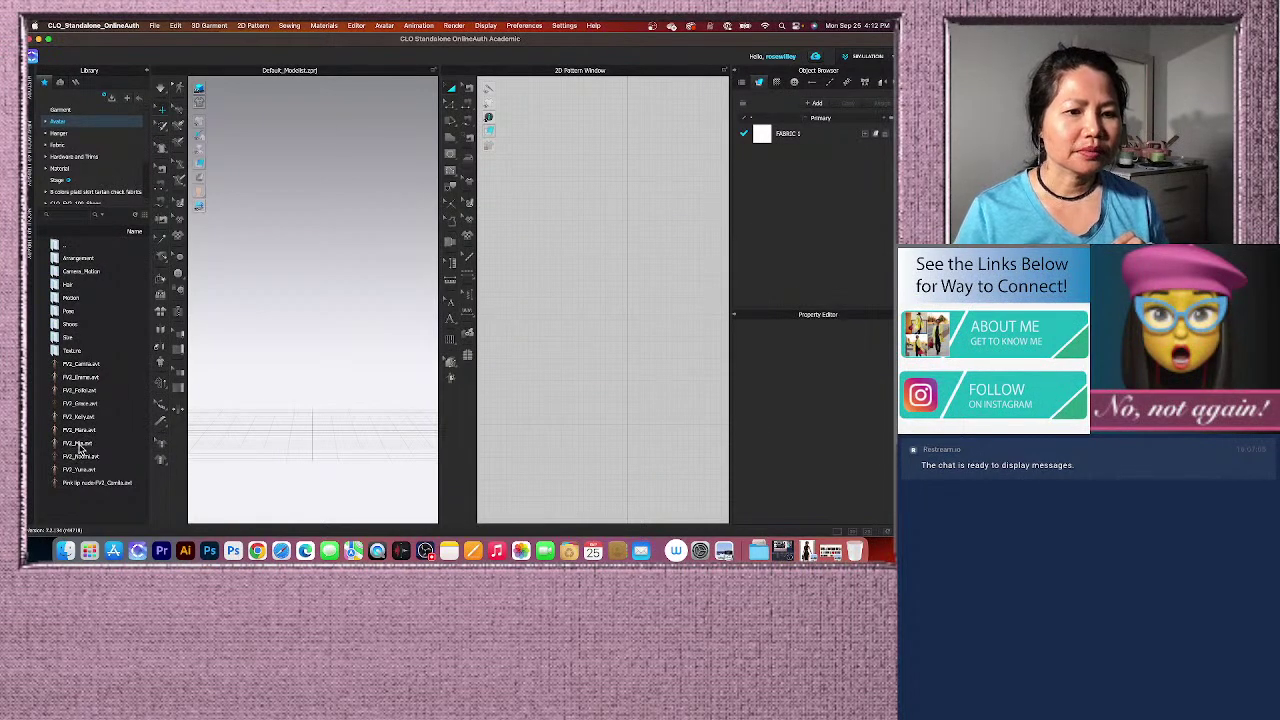
mouse_move(80, 449)
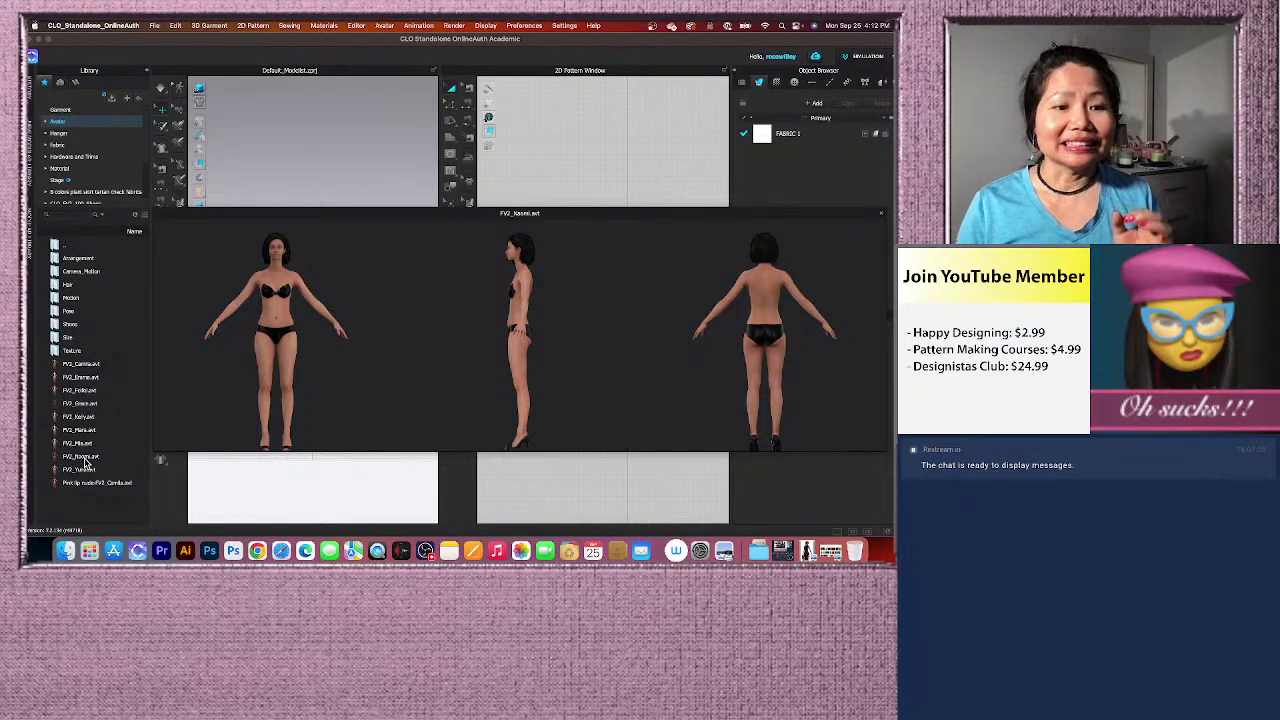
double_click(84, 458)
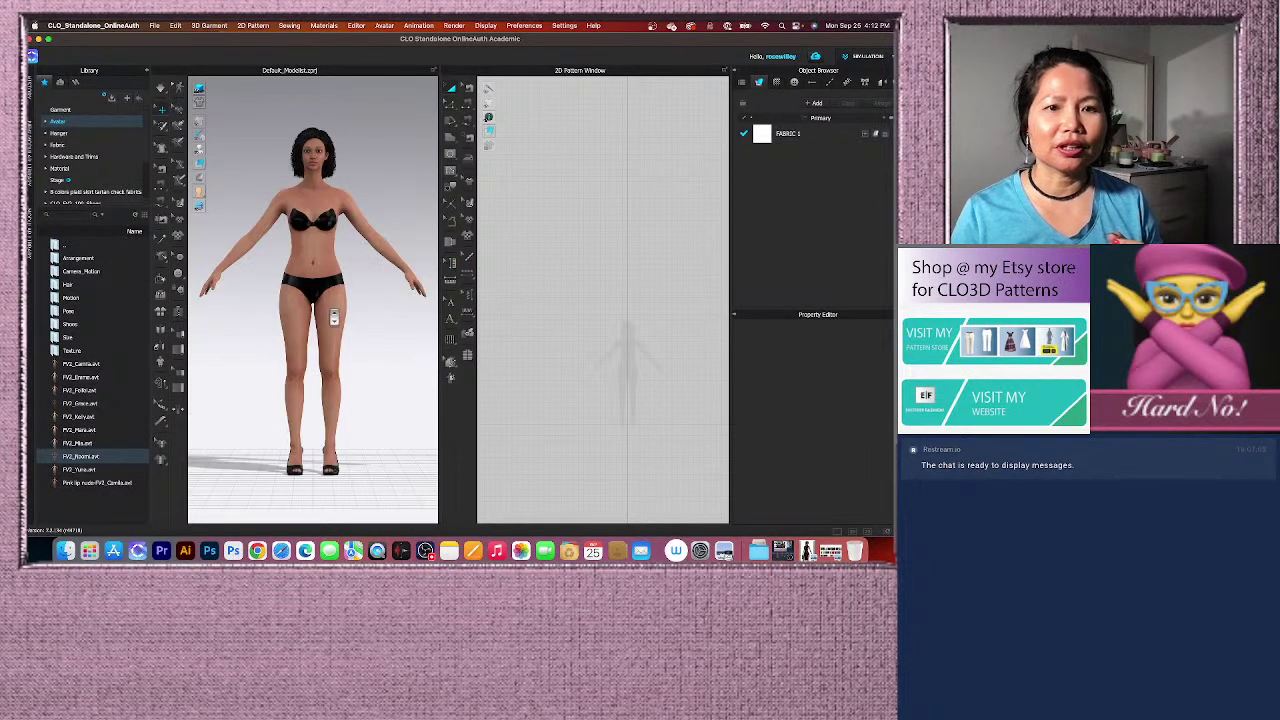
Examine the loaded avatar's full figure from the front and from an angle.
scroll(334, 317, "up", 4)
scroll(333, 318, "down", 6)
scroll(335, 324, "up", 4)
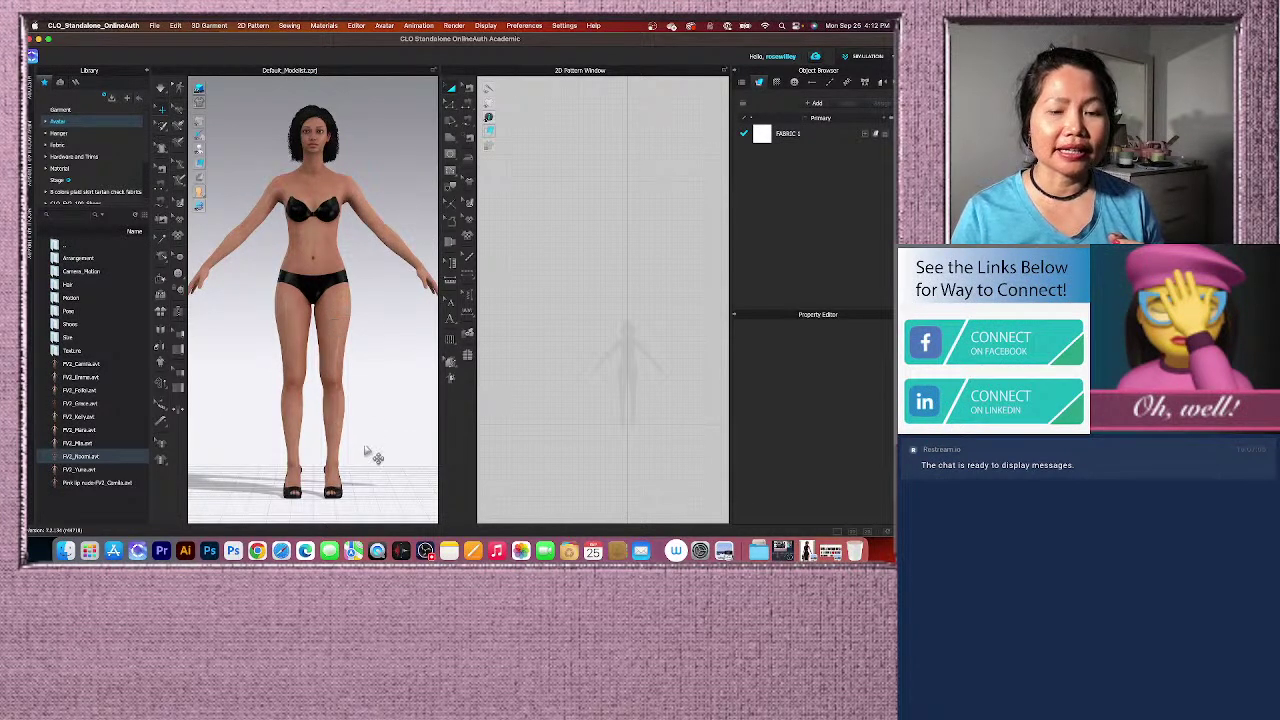
scroll(366, 431, "up", 4)
scroll(366, 430, "down", 5)
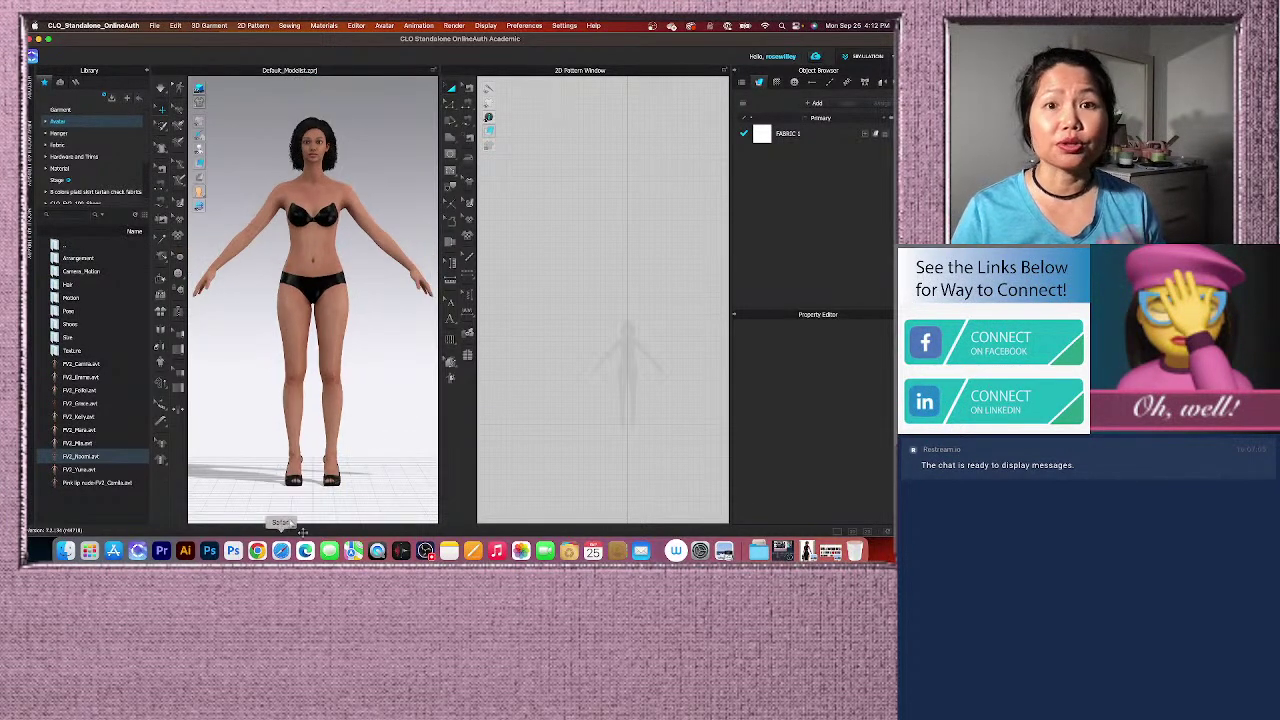
scroll(375, 393, "up", 2)
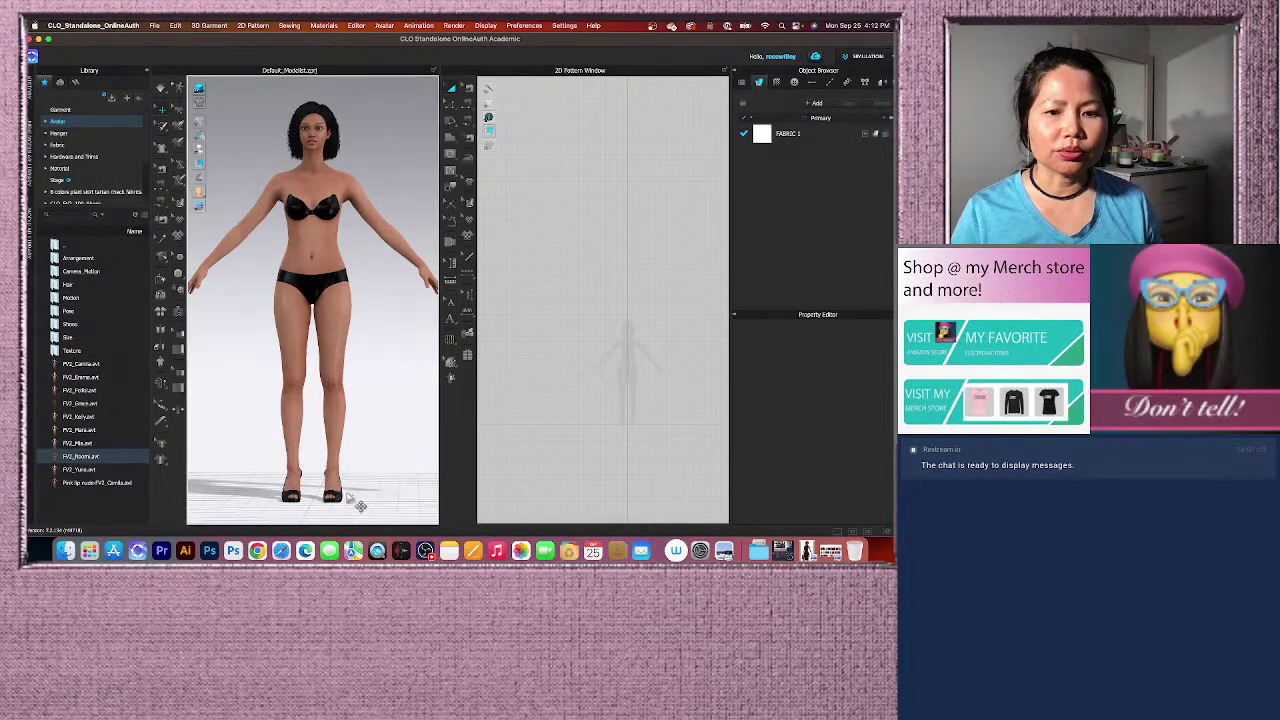
right_click_drag(360, 507, 334, 507)
scroll(551, 263, "up", 3)
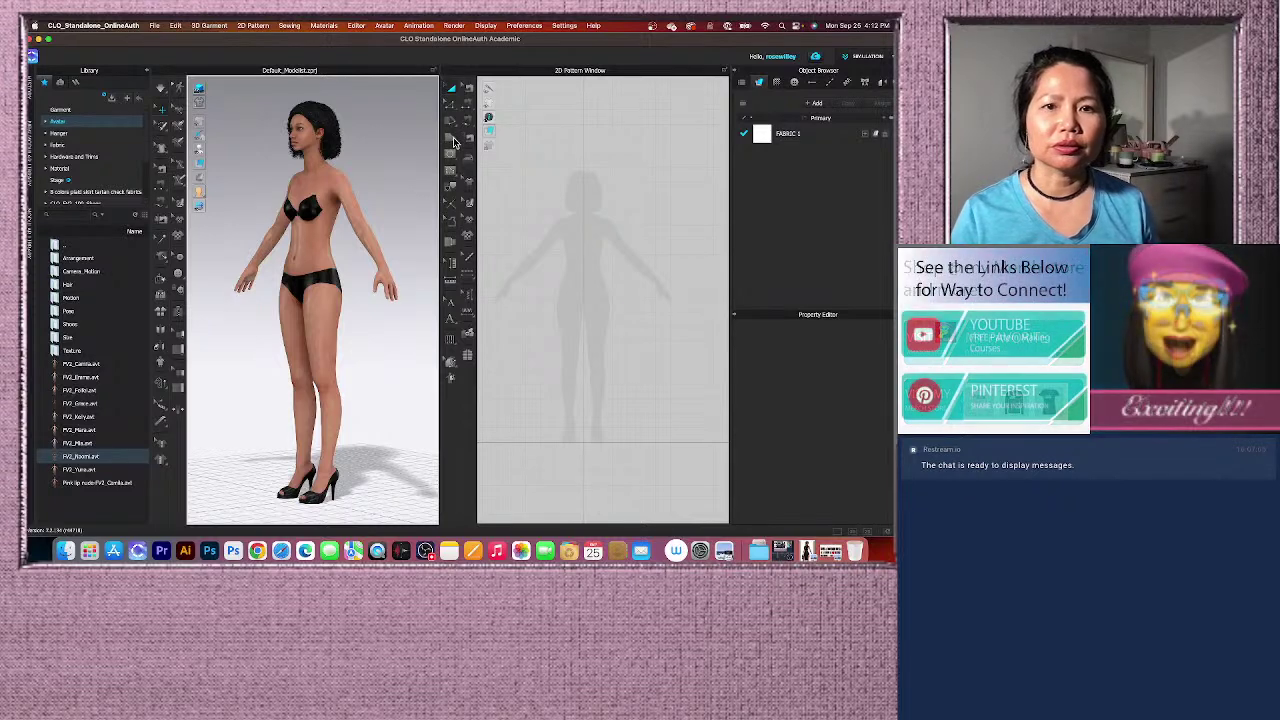
Create a rectangular pattern piece 61 cm wide and 100 cm high over the avatar silhouette in the 2D pattern window.
left_click(451, 139)
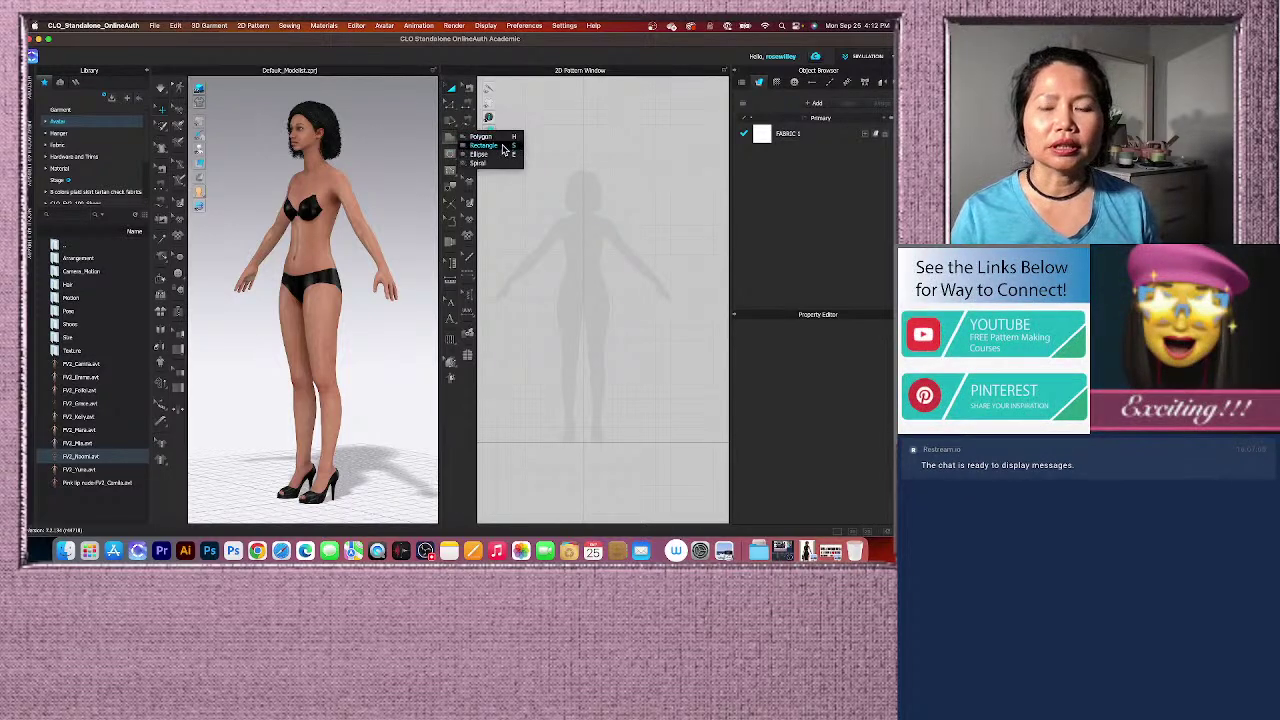
left_click(503, 153)
left_click(578, 207)
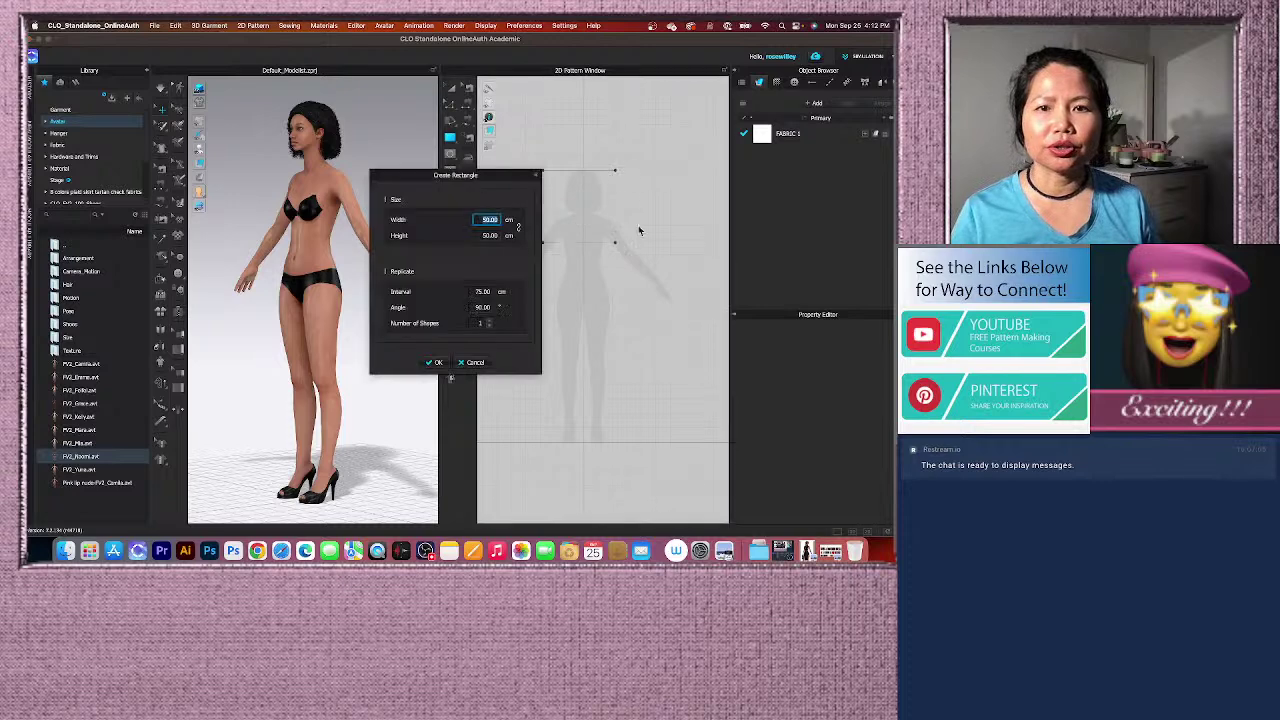
type("61")
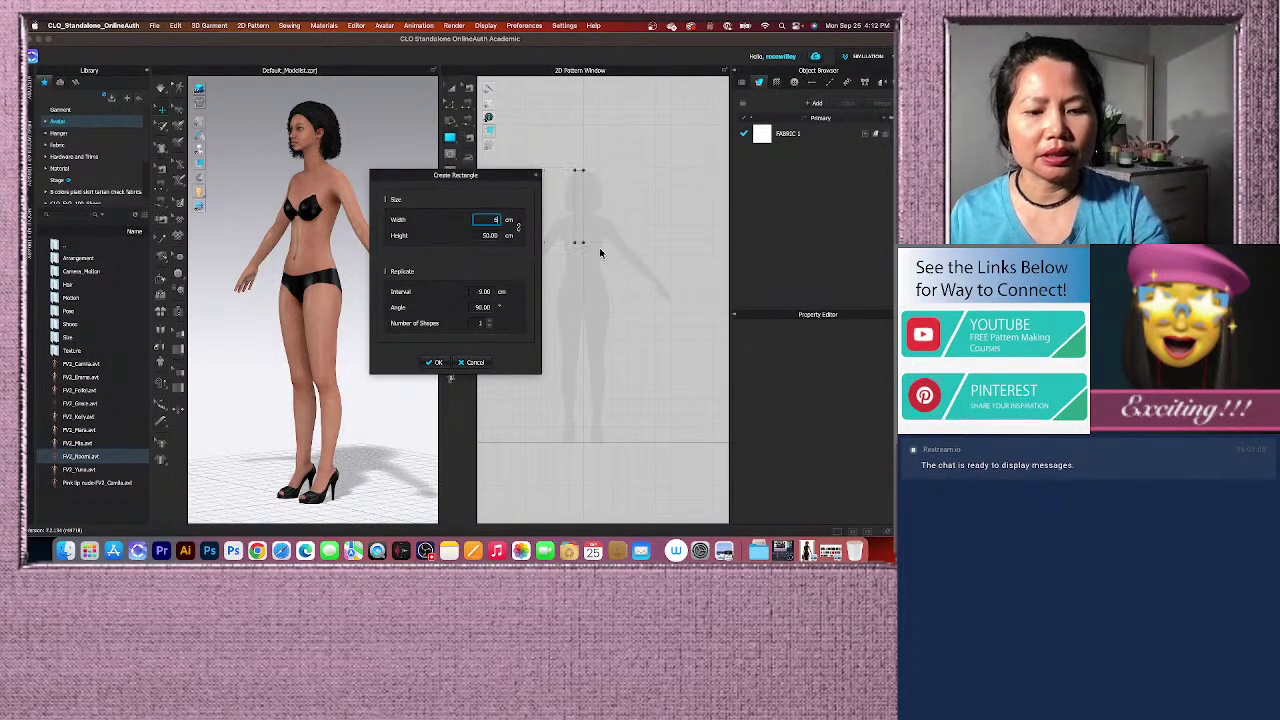
left_click(489, 235)
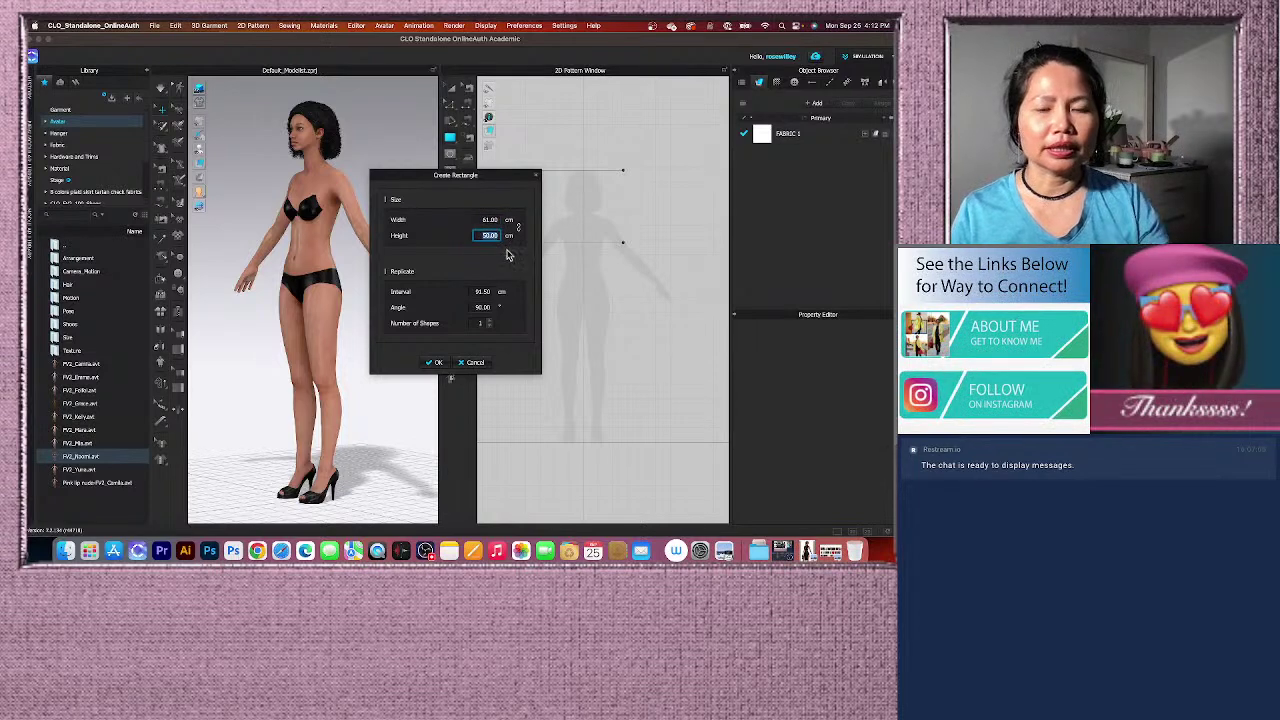
type("100")
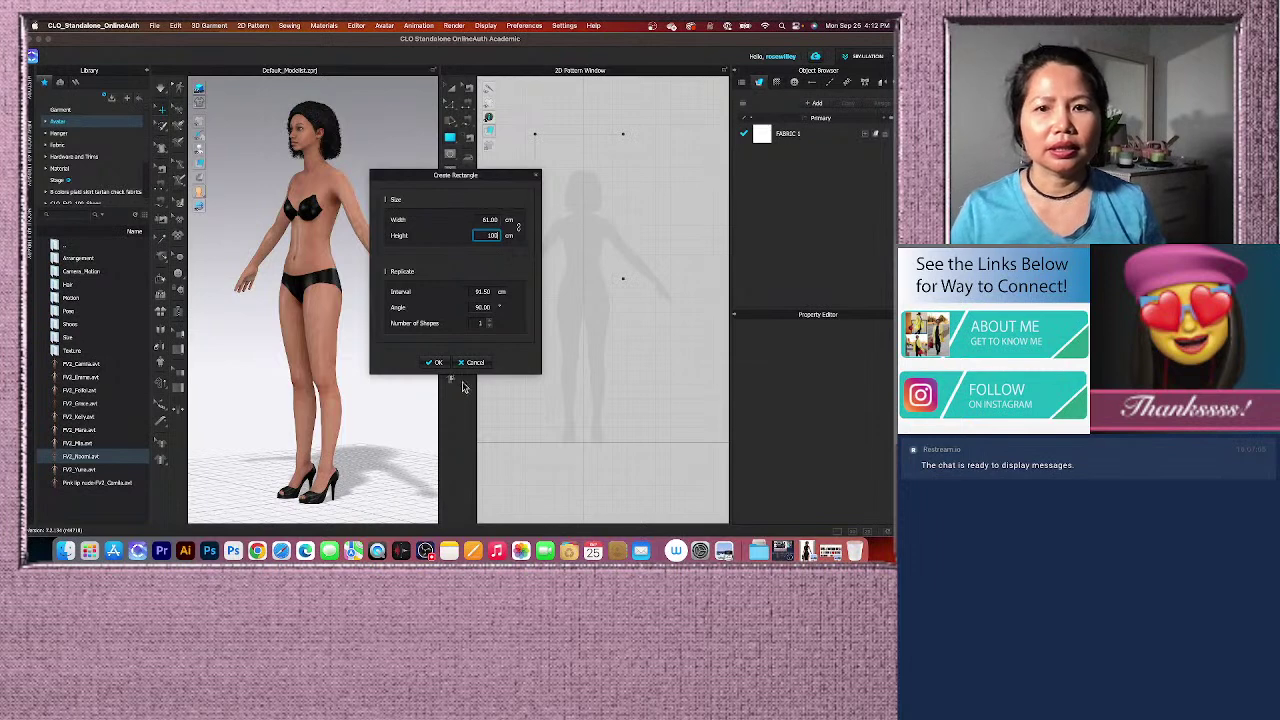
left_click(437, 364)
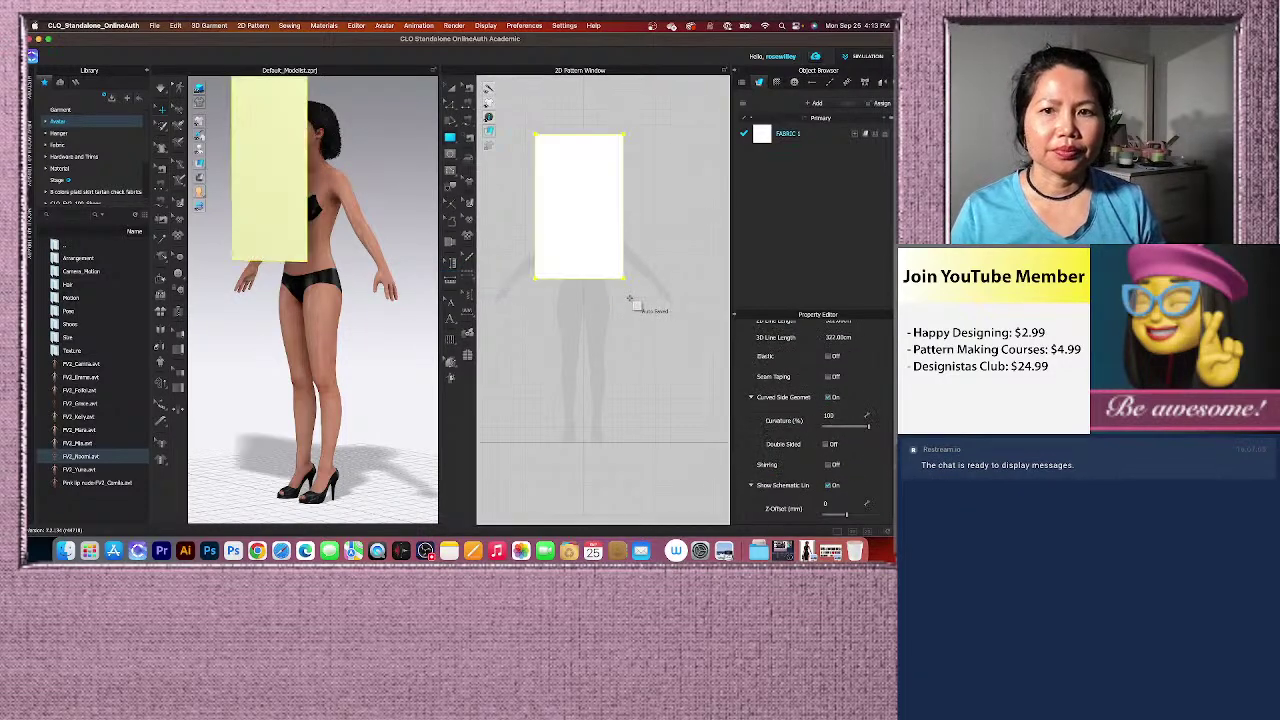
Move the rectangular pattern piece in the 3D view from in front of the avatar to beside her.
key("3")
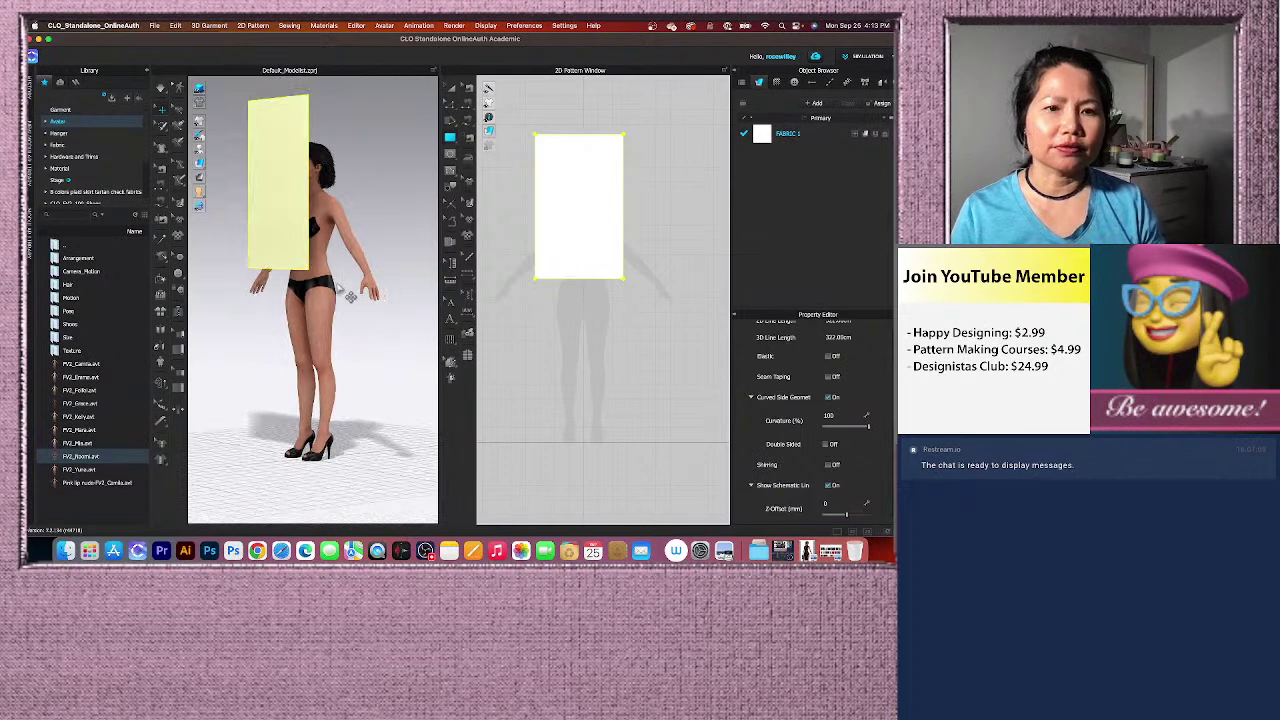
key("2")
scroll(364, 234, "down", 5)
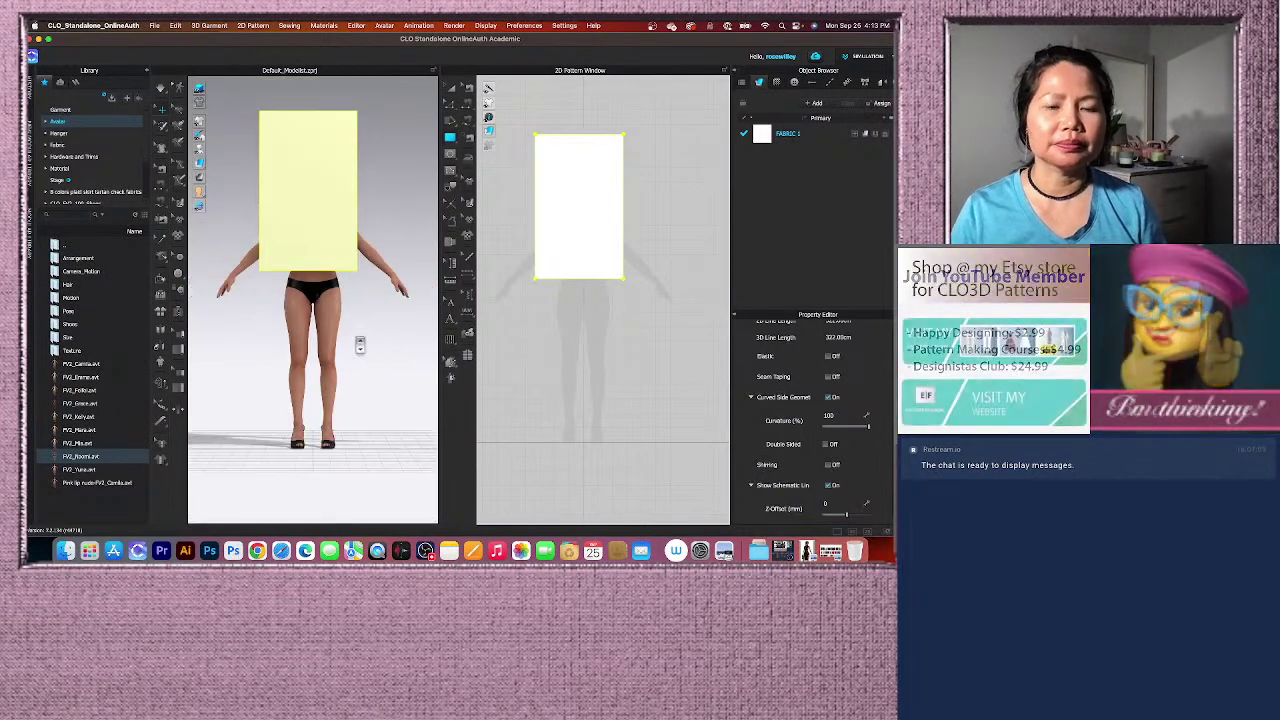
left_click_drag(320, 235, 404, 220)
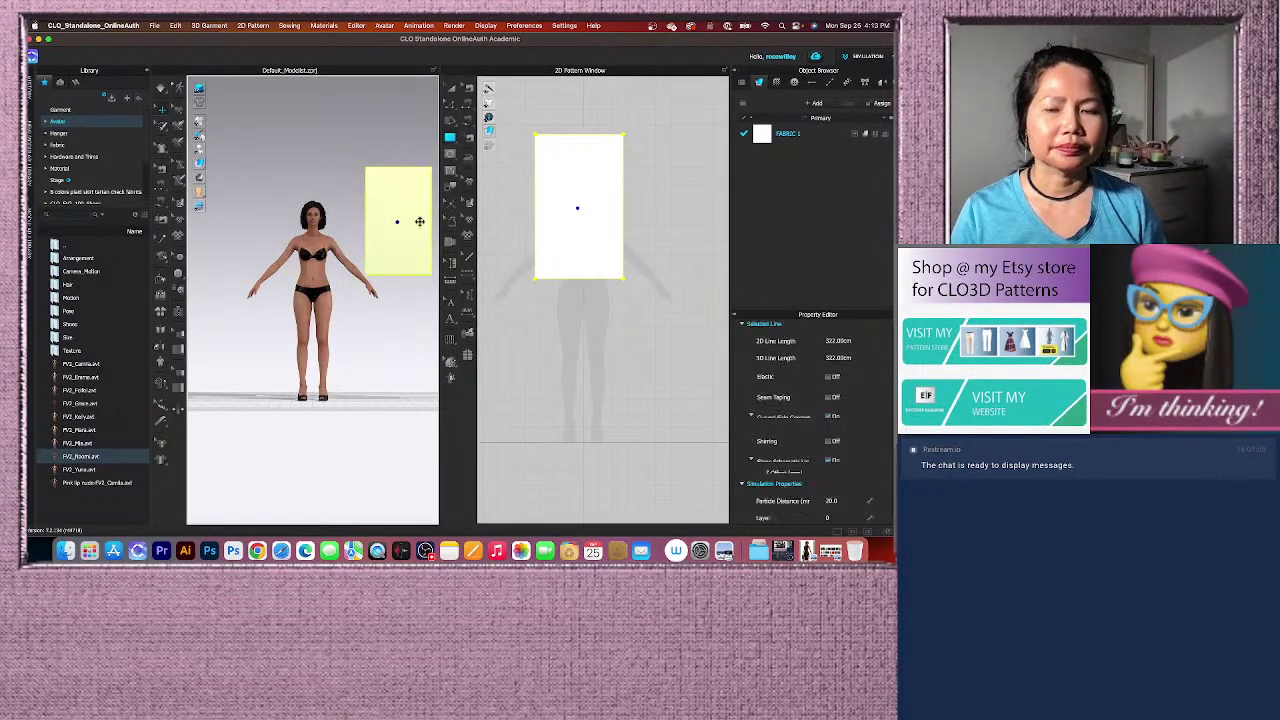
Delete the stray small rectangle and move the large pattern piece beside the avatar silhouette in the 2D pattern window.
left_click_drag(632, 254, 585, 190)
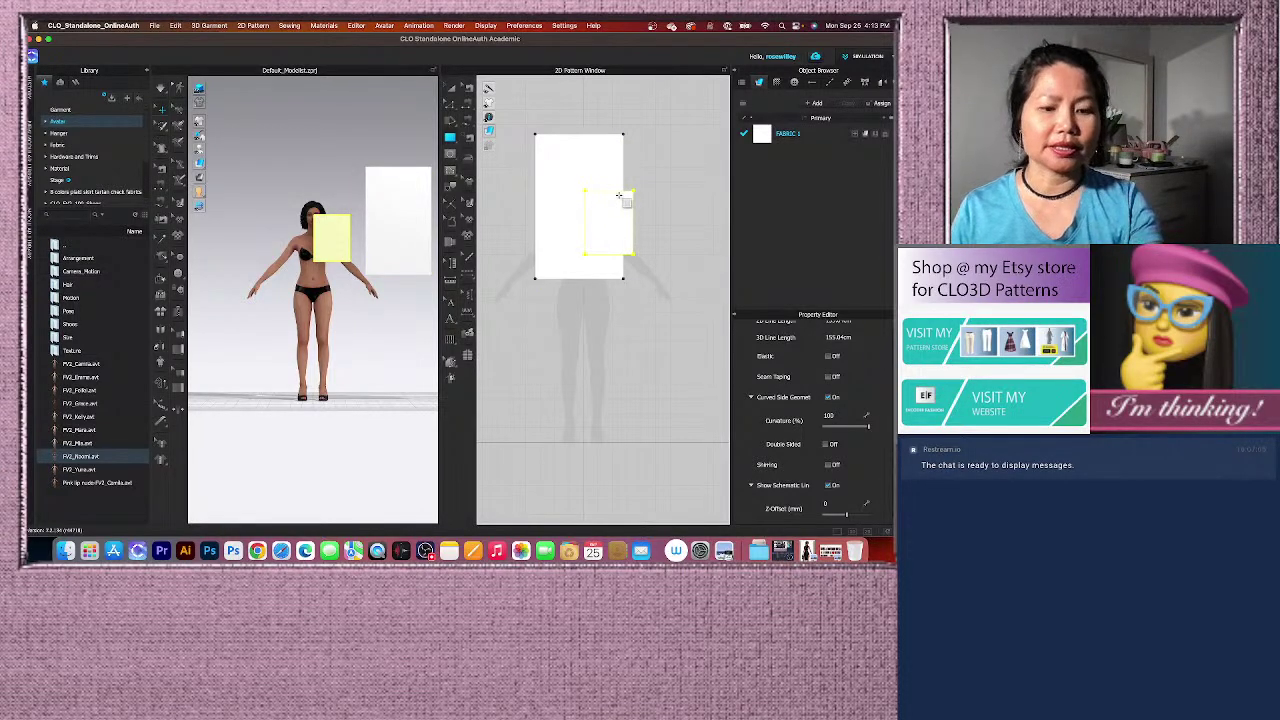
key("Delete")
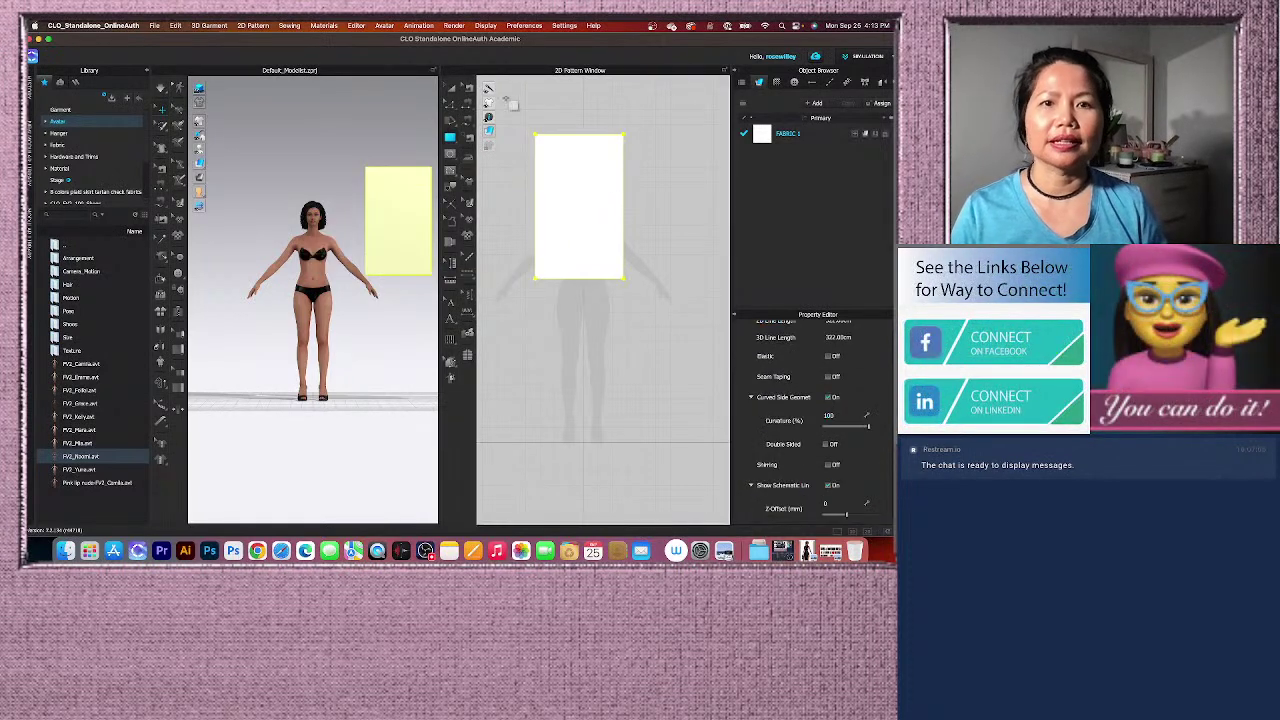
left_click(453, 93)
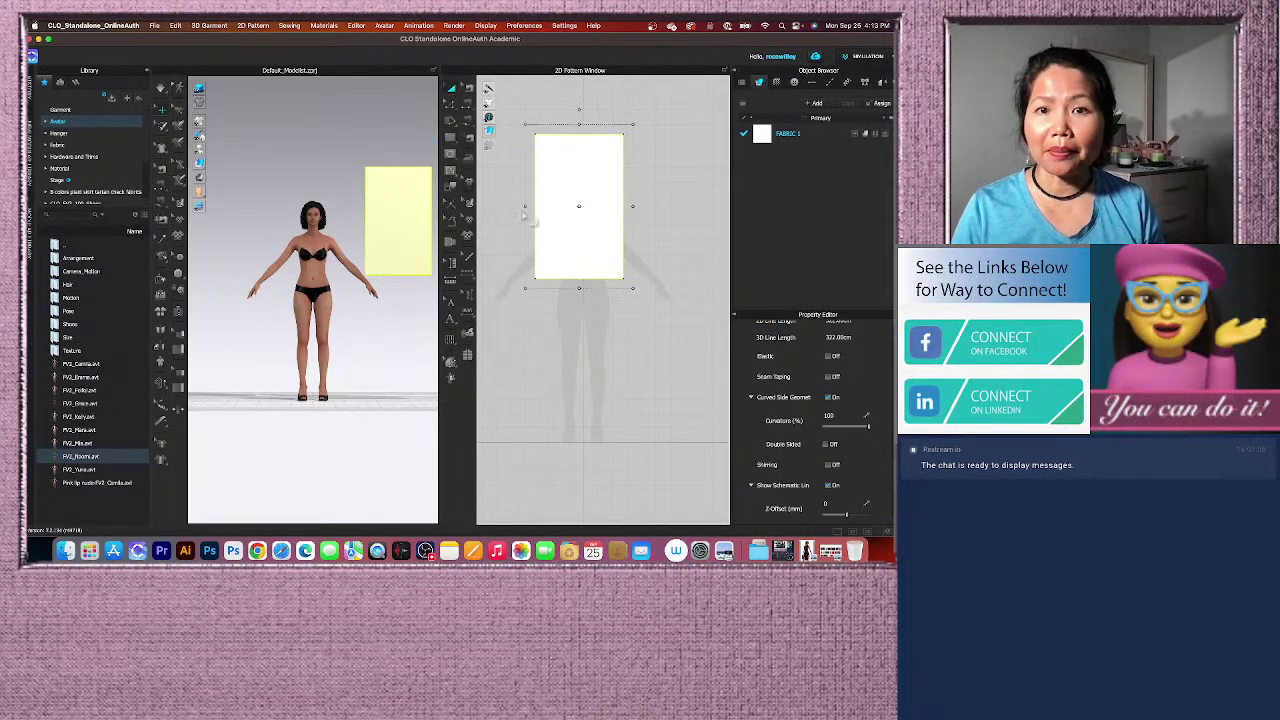
left_click_drag(586, 186, 643, 270)
scroll(543, 214, "down", 3)
scroll(583, 263, "up", 3)
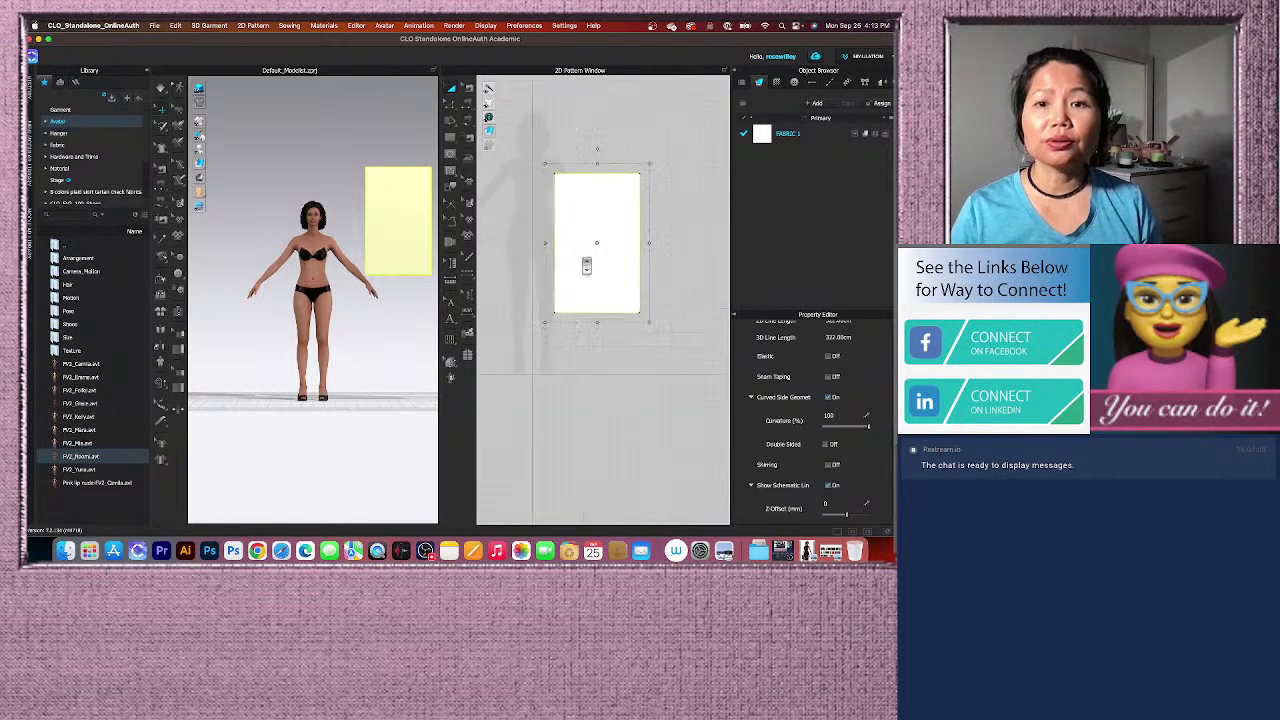
scroll(591, 271, "up", 2)
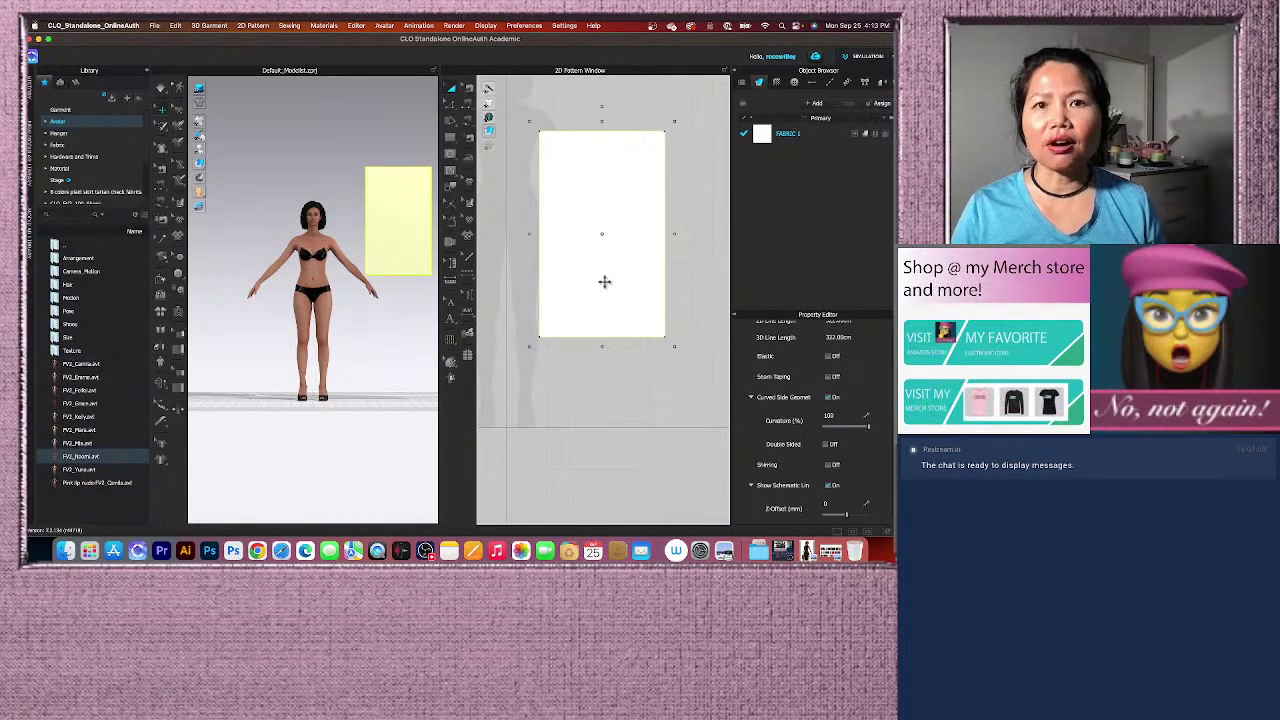
scroll(611, 294, "down", 3)
scroll(598, 250, "up", 4)
scroll(603, 245, "down", 2)
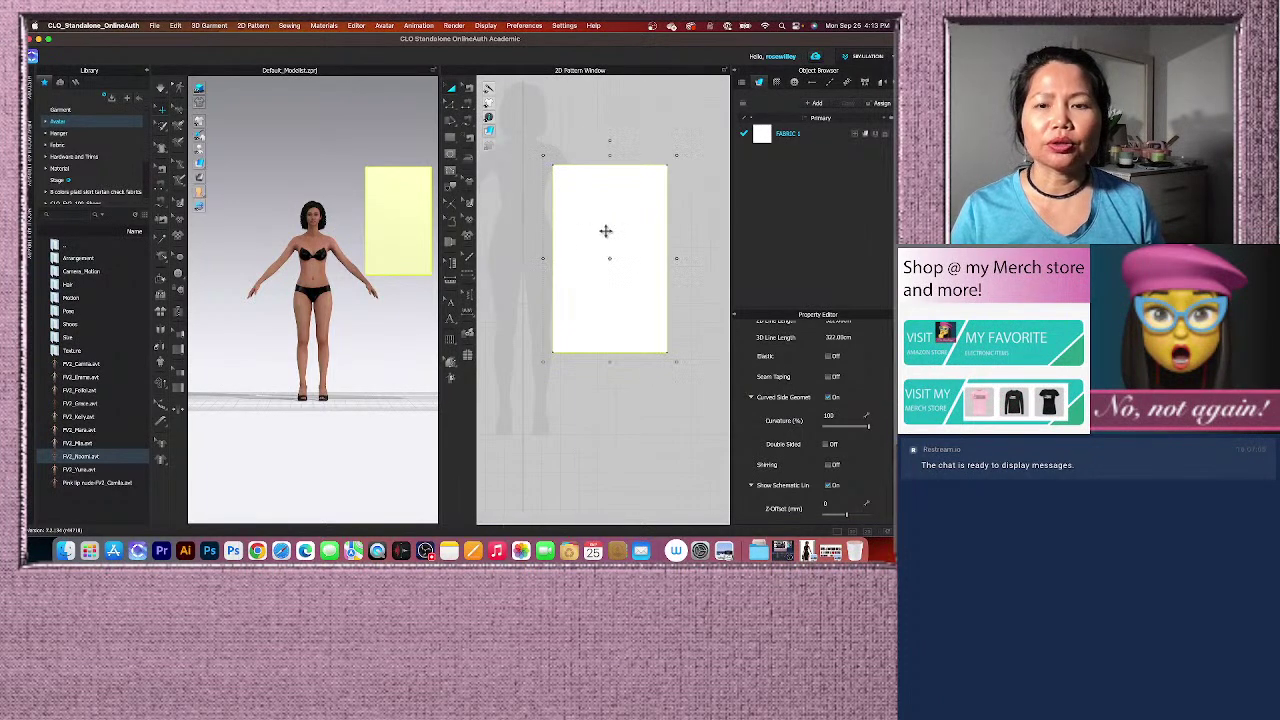
Move the rectangular pattern piece closer to the avatar silhouette so its near edge meets the centre line in the 2D pattern window.
scroll(608, 230, "down", 2)
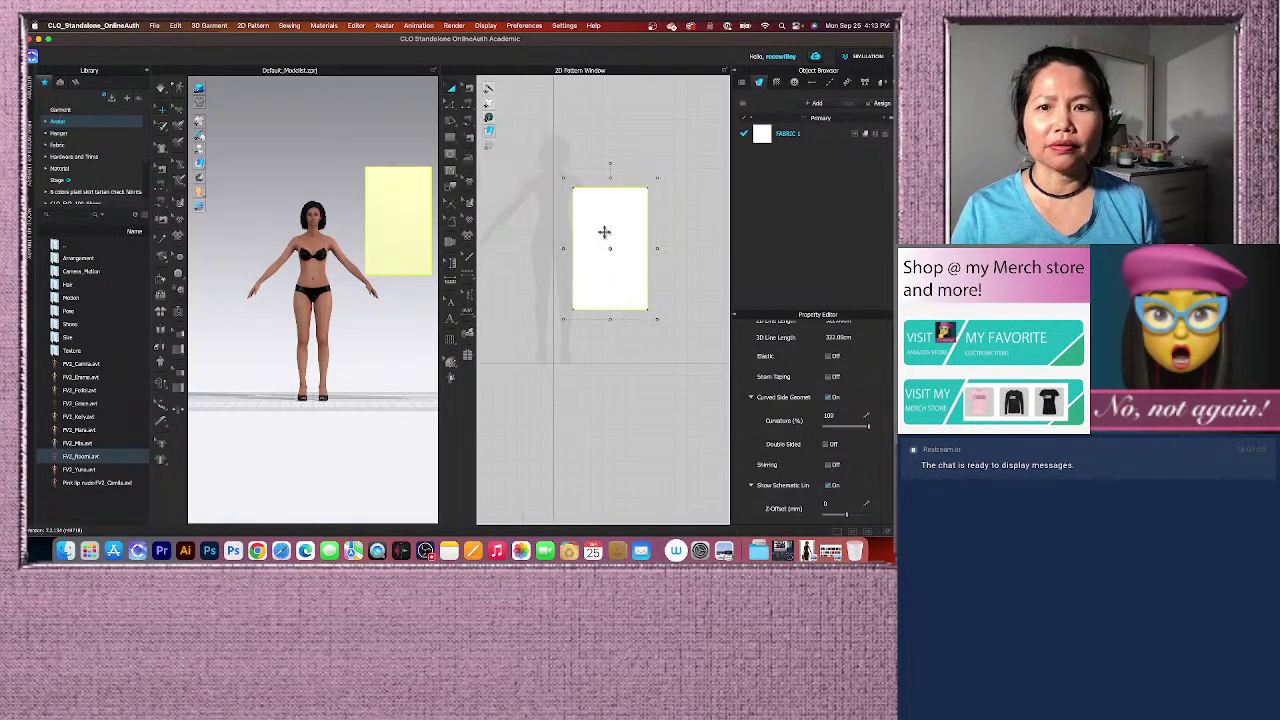
scroll(600, 231, "up", 3)
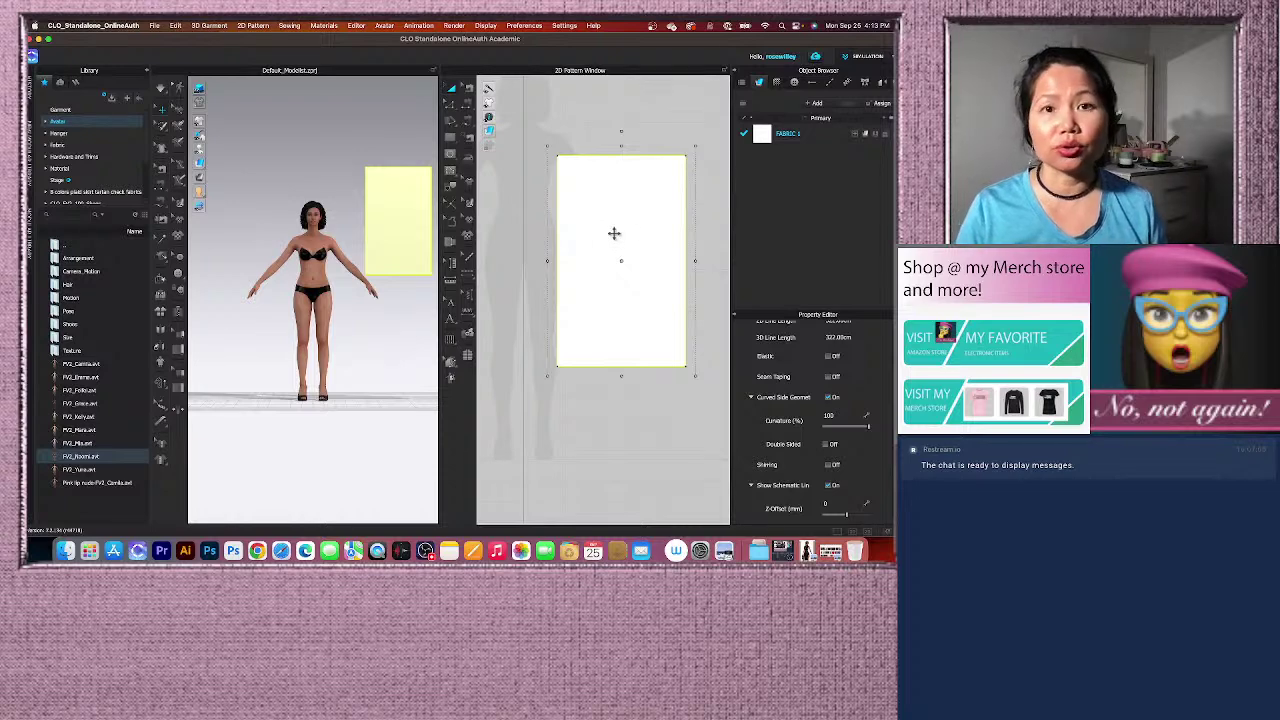
scroll(615, 235, "down", 2)
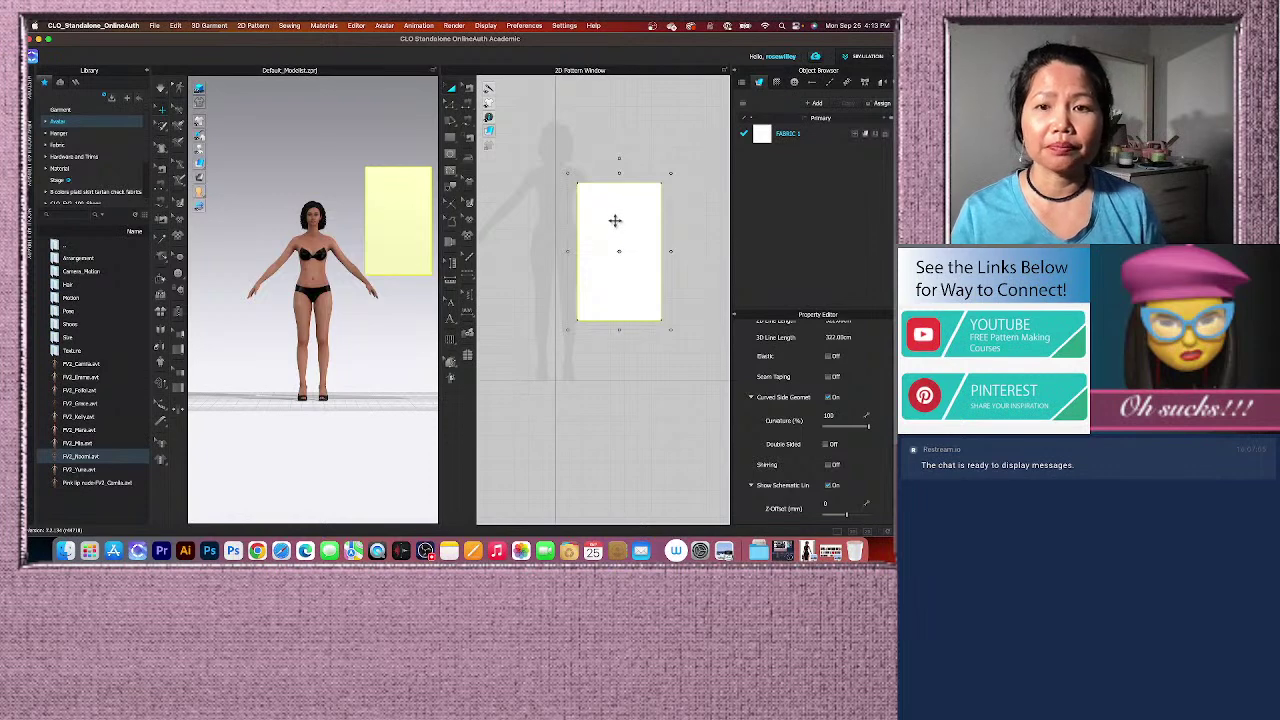
key("super+z")
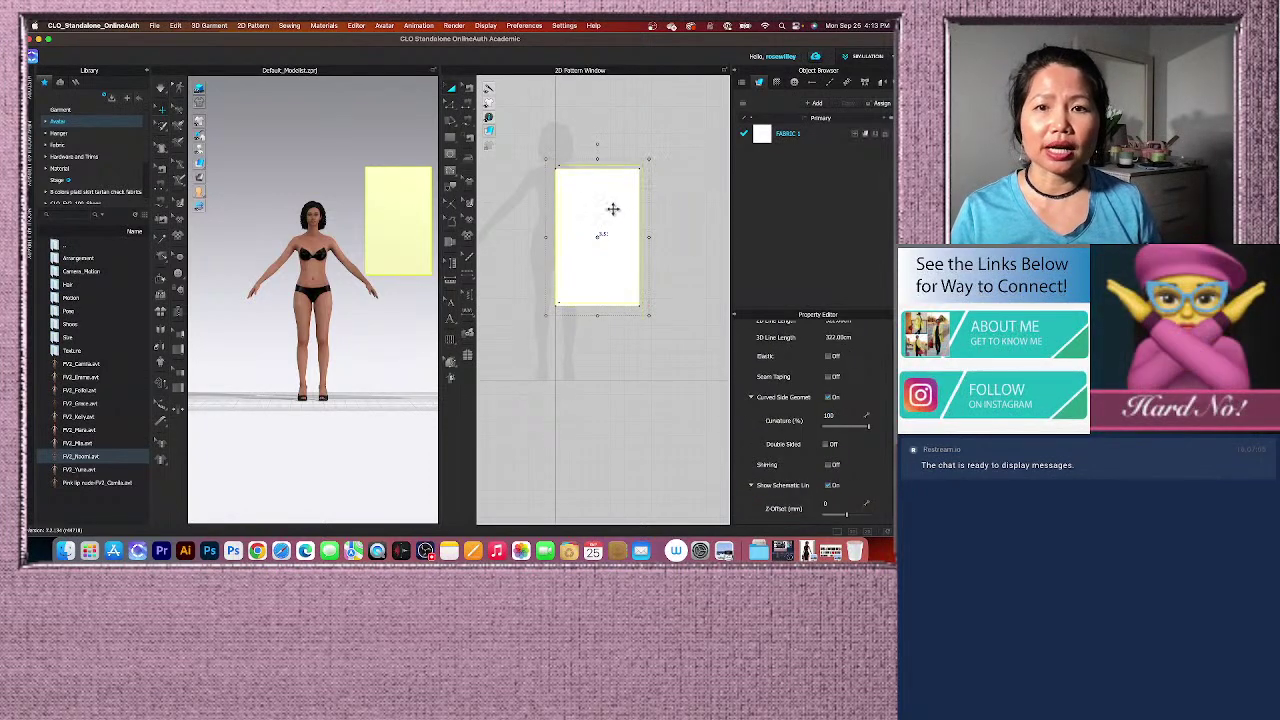
scroll(562, 276, "down", 3)
scroll(580, 276, "up", 2)
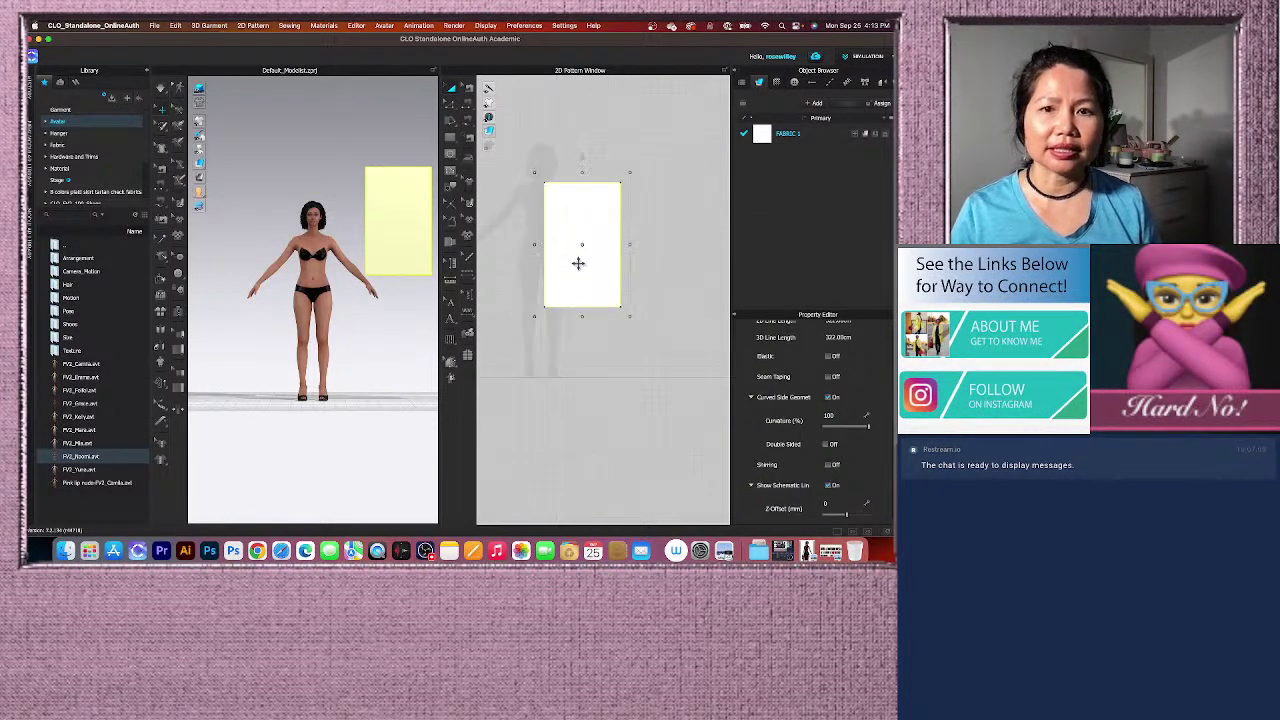
scroll(584, 261, "down", 2)
scroll(590, 258, "up", 3)
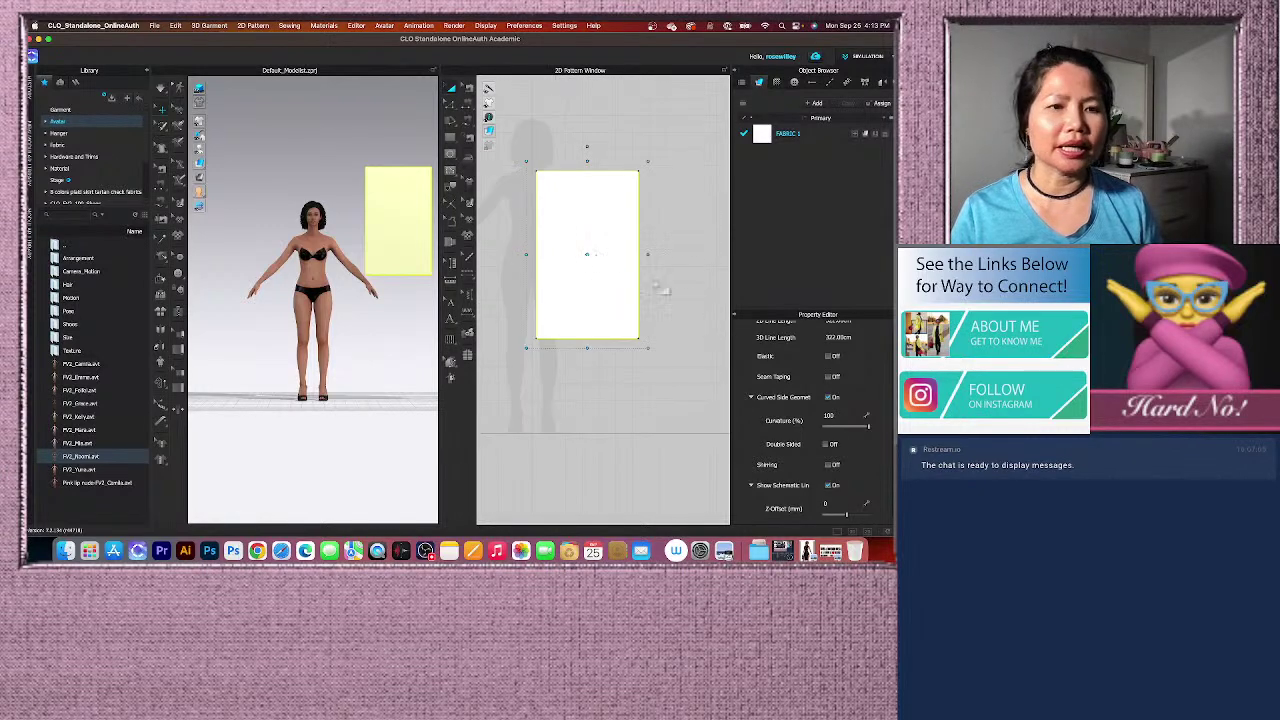
Apply lara dress.jpg from the Lara croft library folder to the rectangular pattern piece as a Texture map.
scroll(145, 155, "down", 3)
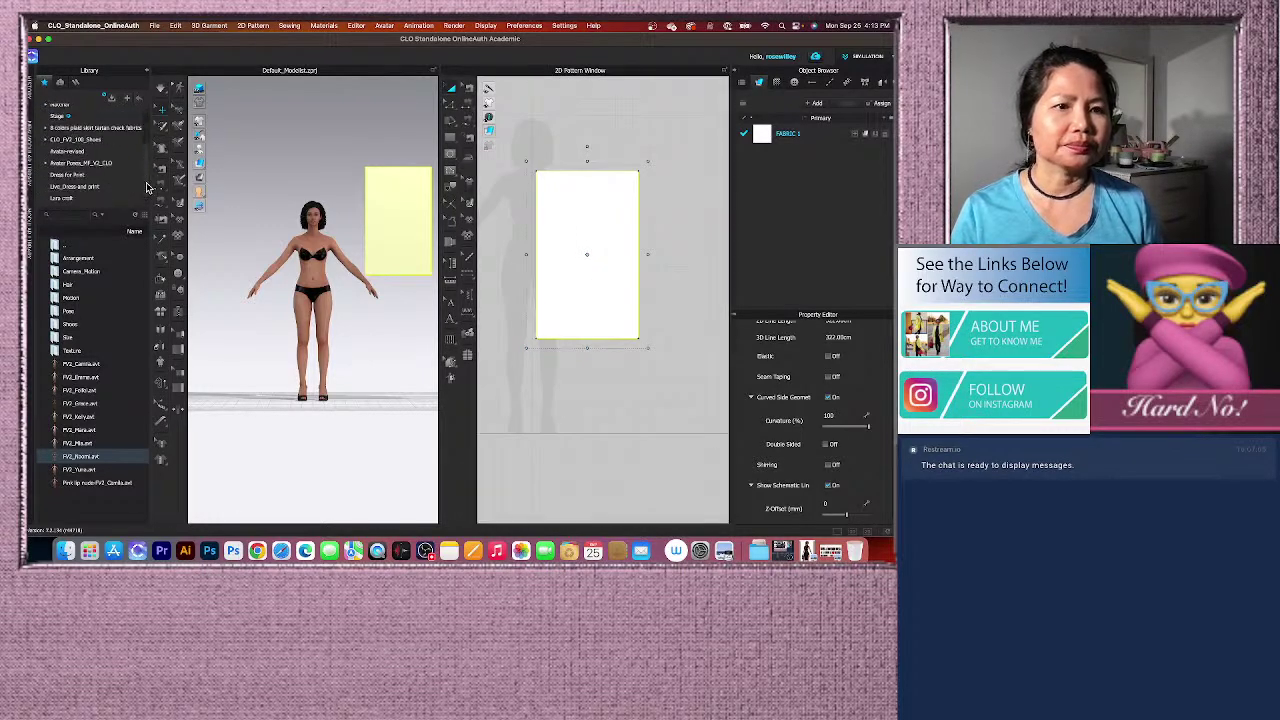
left_click(89, 202)
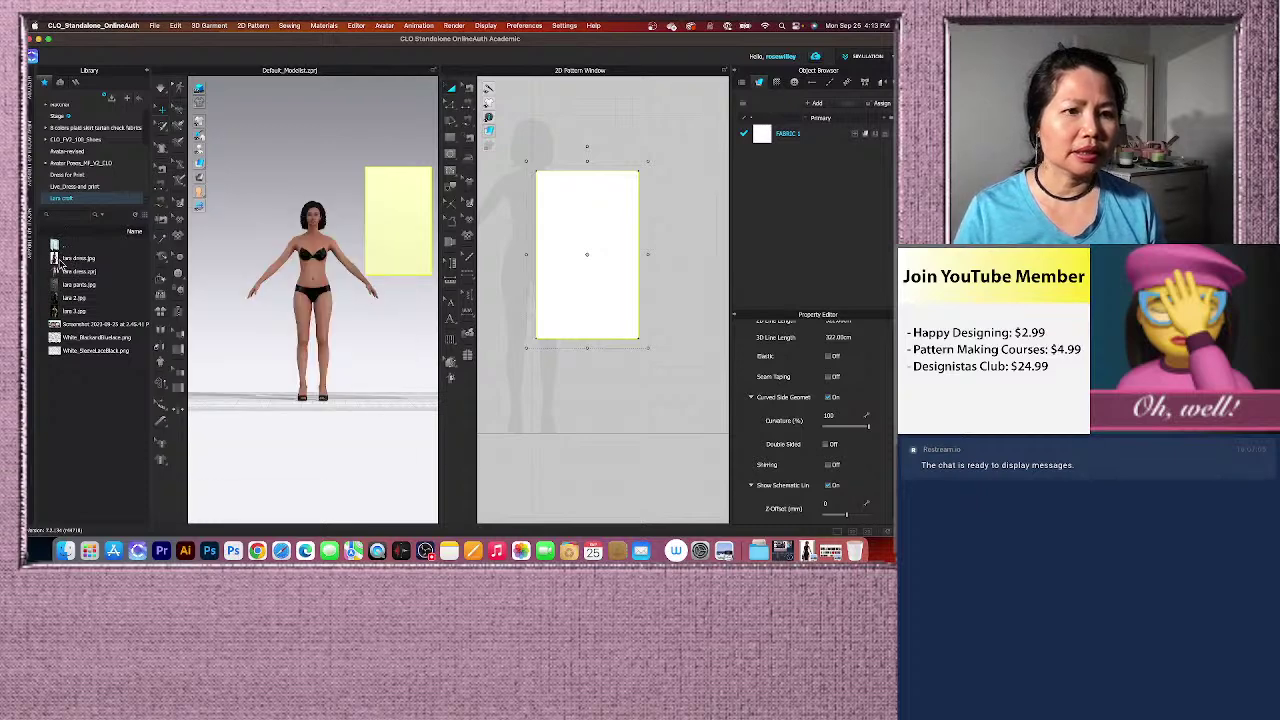
left_click_drag(55, 262, 612, 262)
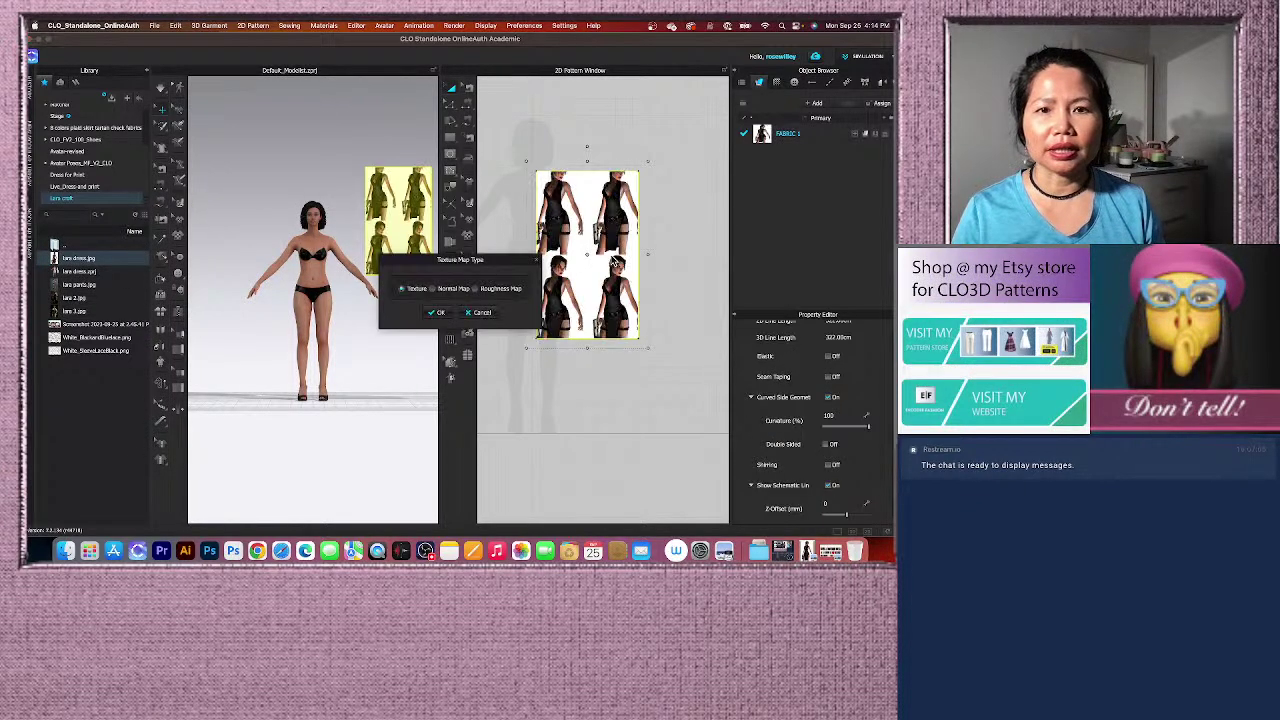
left_click(441, 313)
Enlarge the repeated dress image on the pattern piece with Edit Texture and centre one figure's dress within the rectangle.
scroll(605, 273, "up", 3)
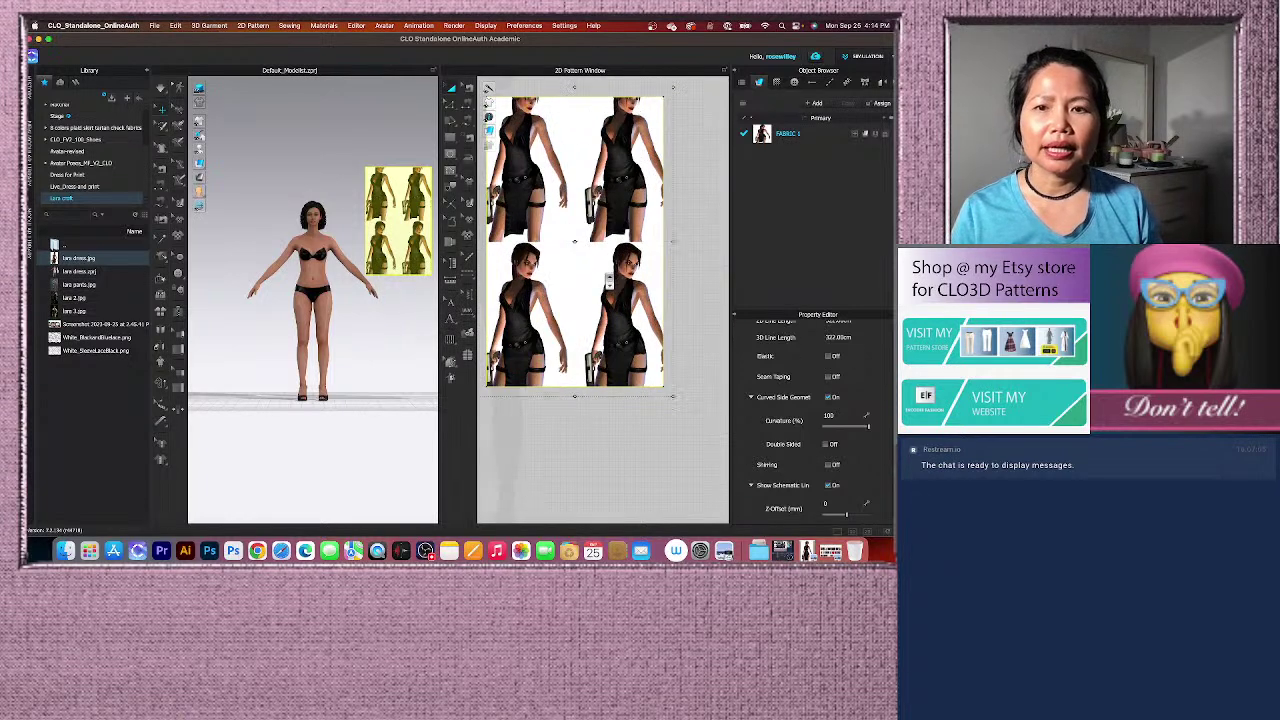
left_click(505, 225)
left_click_drag(612, 220, 648, 284)
left_click_drag(692, 113, 717, 89)
left_click_drag(590, 215, 618, 255)
scroll(618, 254, "down", 5)
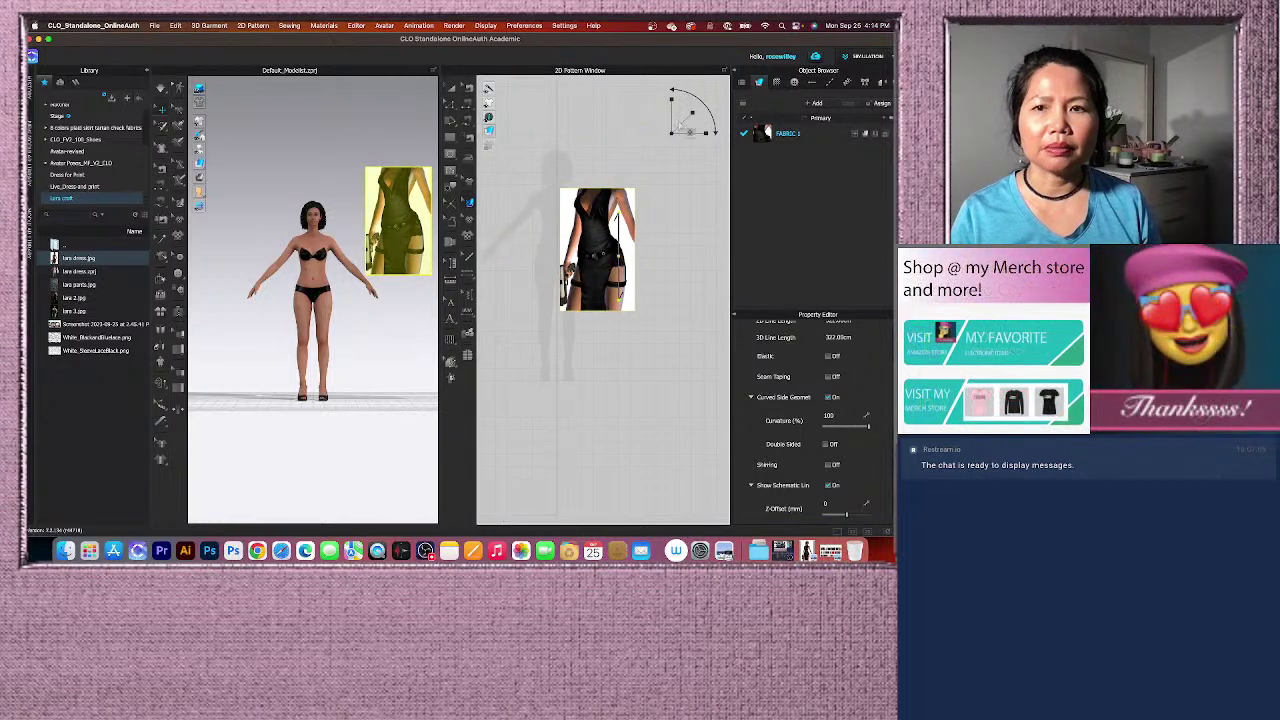
Scale the texture down and reposition it so one figure, from head to dress hem, fits inside the rectangle.
left_click_drag(692, 113, 684, 125)
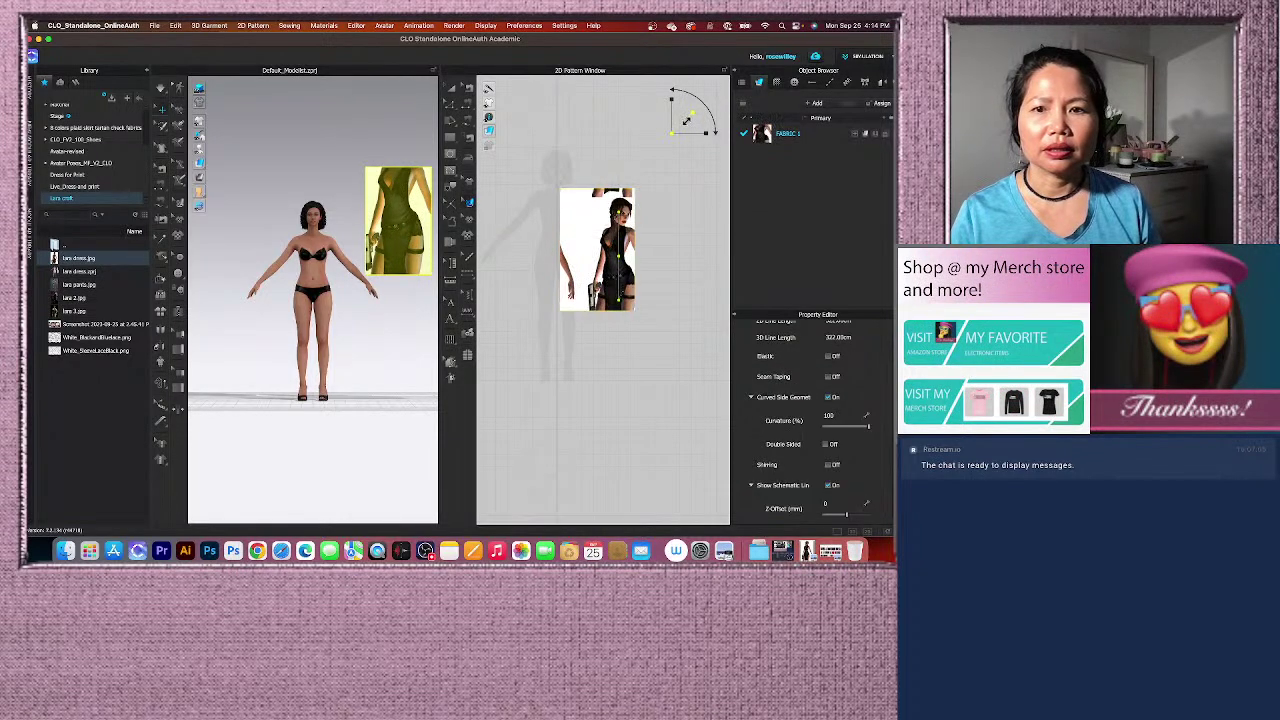
left_click_drag(618, 263, 616, 251)
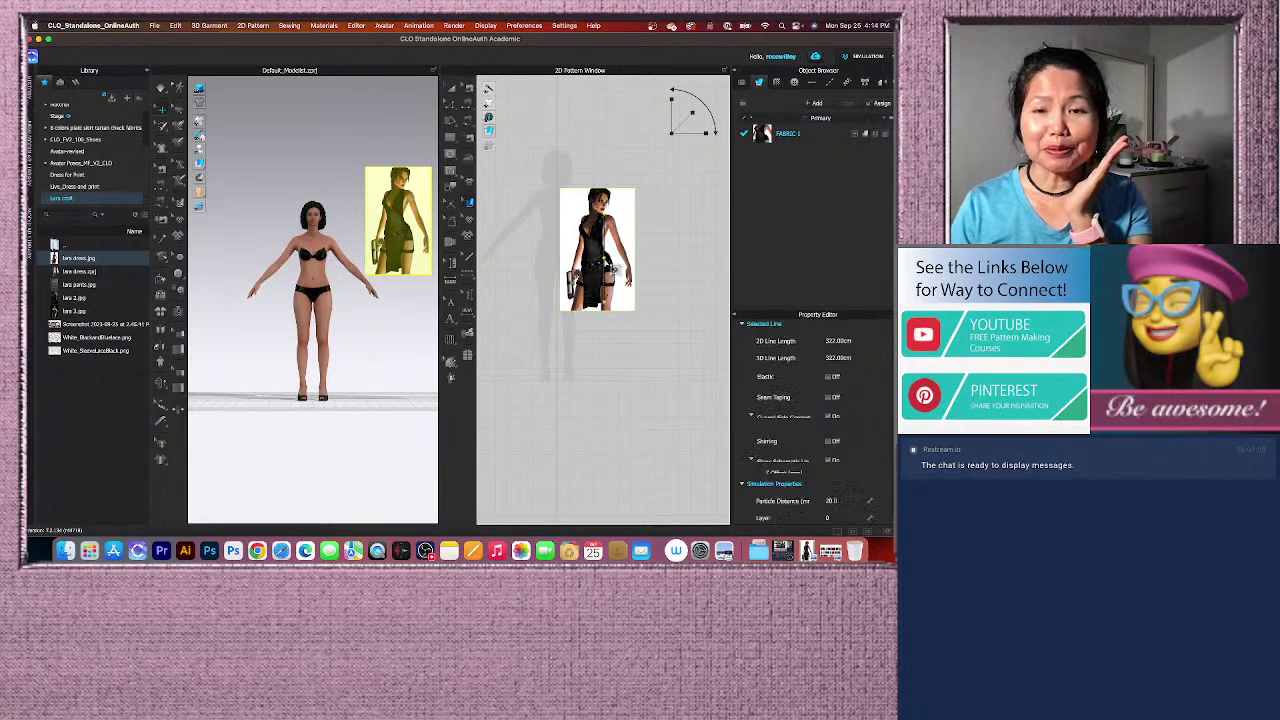
left_click_drag(616, 268, 612, 268)
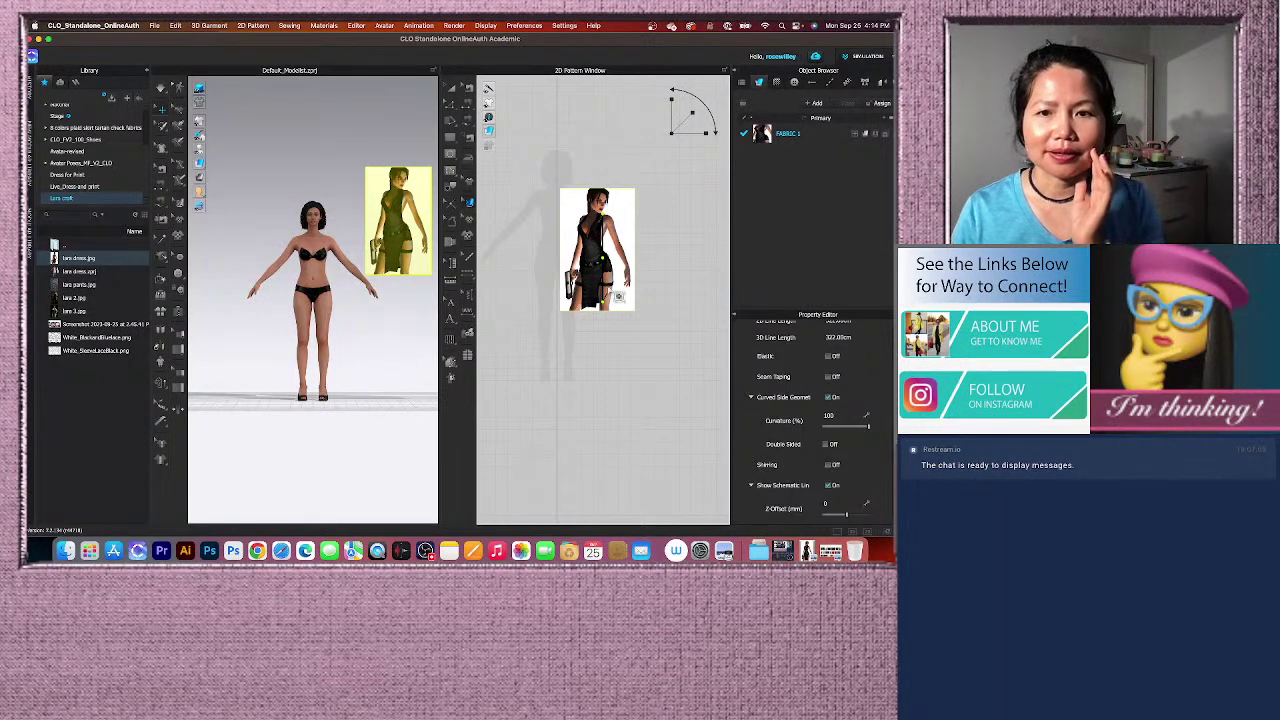
left_click(625, 215)
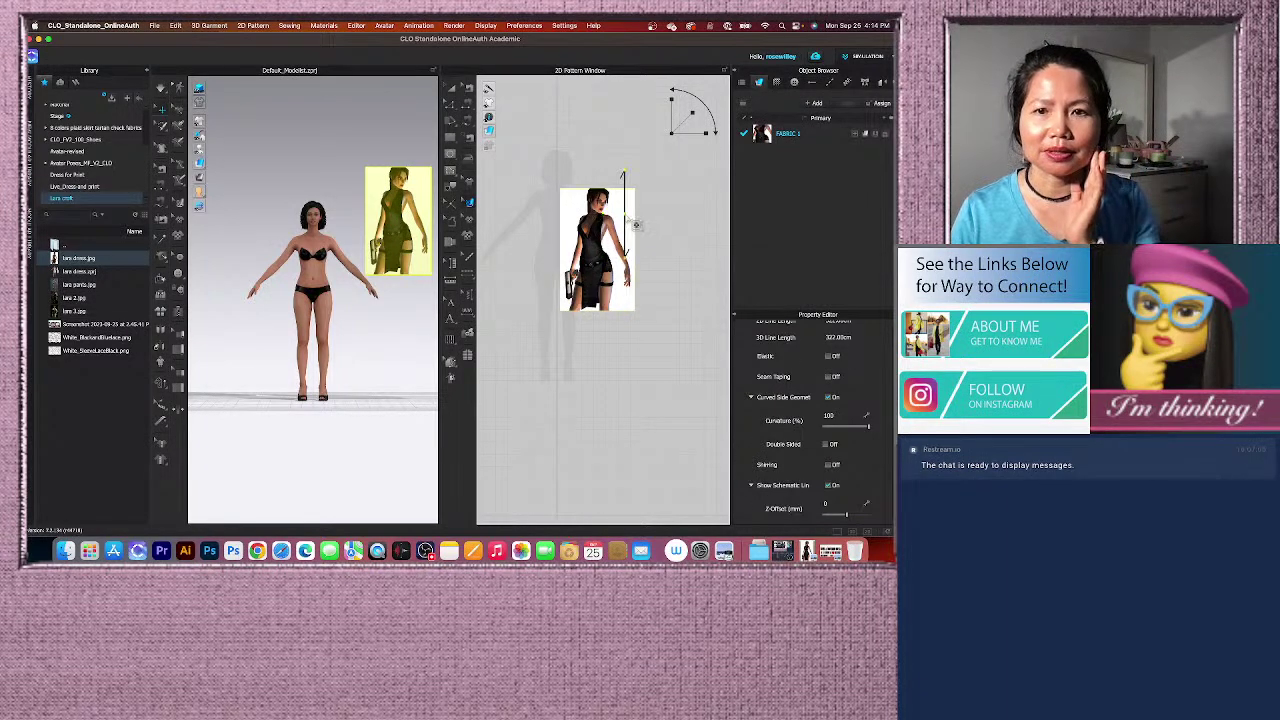
left_click(688, 249)
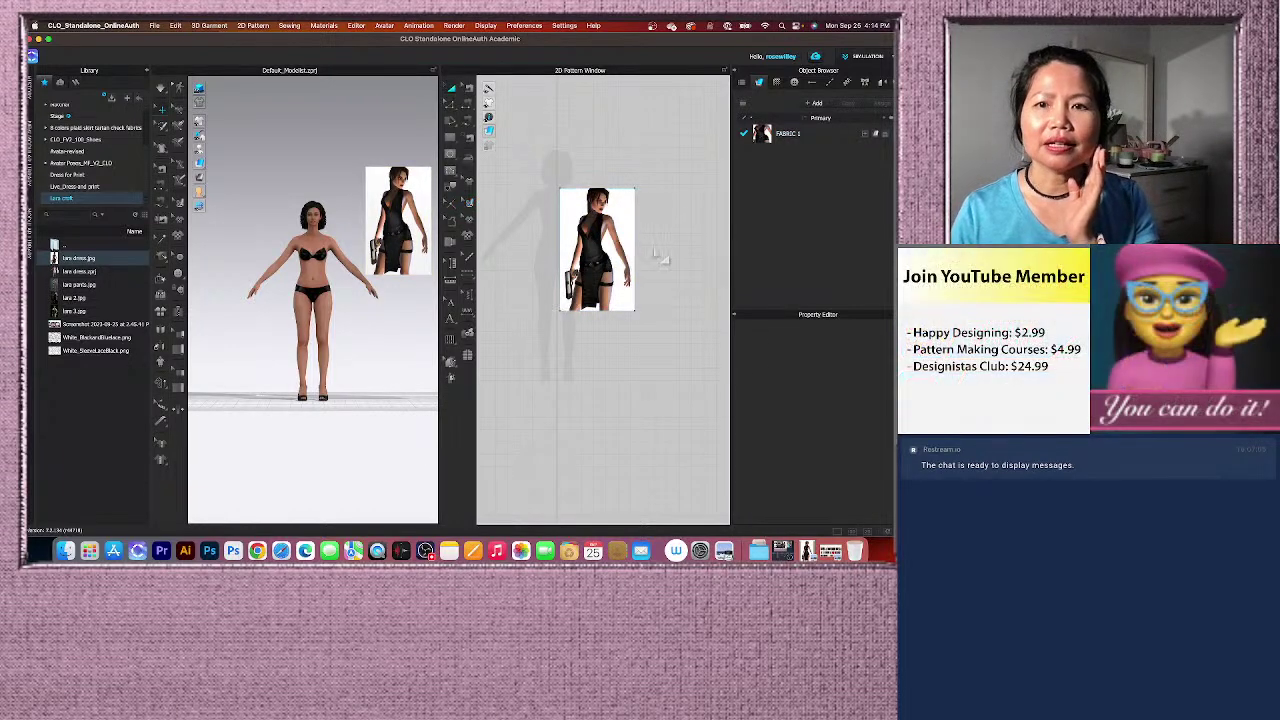
Freeze the rectangular pattern piece that carries the dress image.
scroll(610, 215, "up", 3)
scroll(610, 215, "down", 2)
scroll(605, 218, "up", 5)
scroll(600, 227, "down", 4)
scroll(401, 279, "up", 3)
scroll(380, 360, "down", 3)
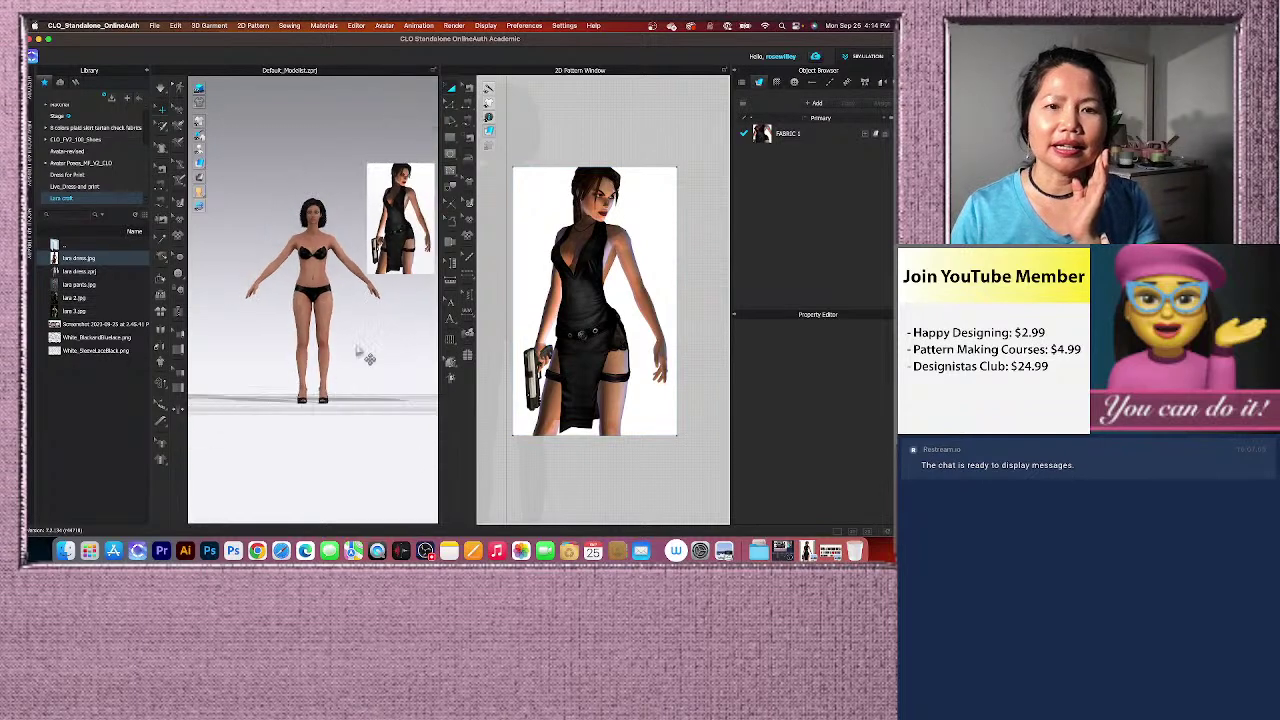
scroll(605, 320, "up", 2)
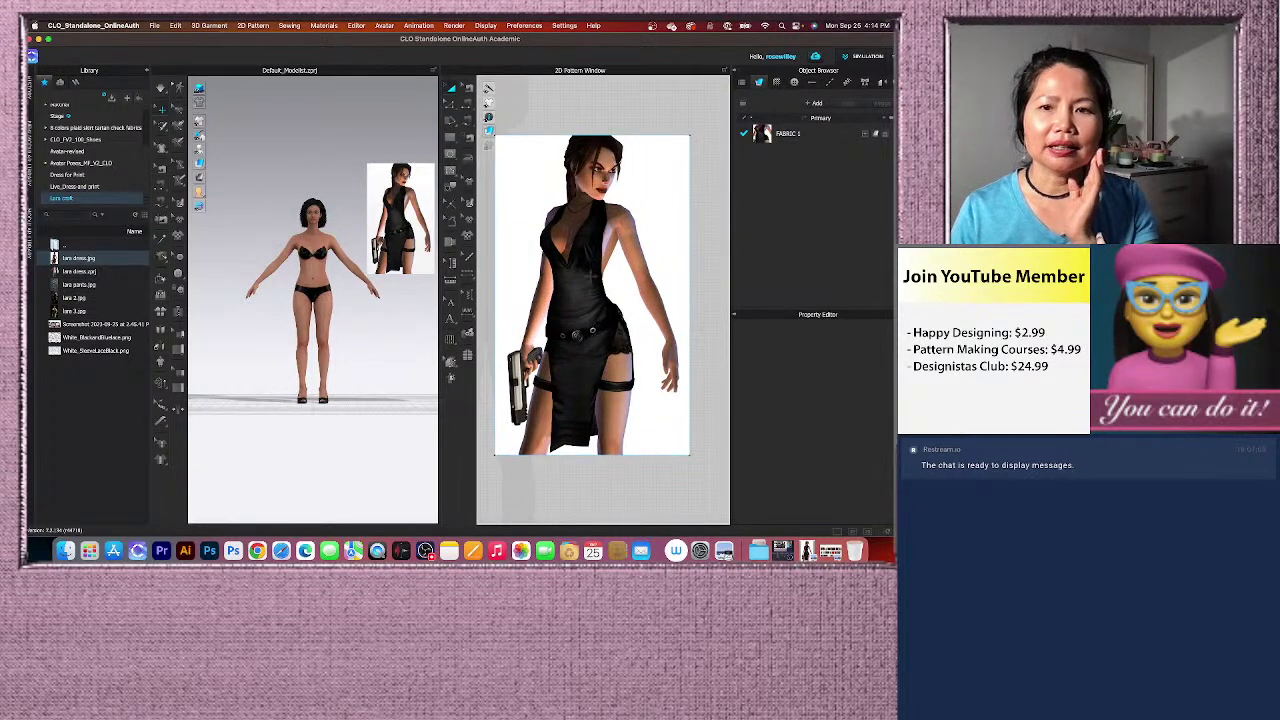
right_click(643, 355)
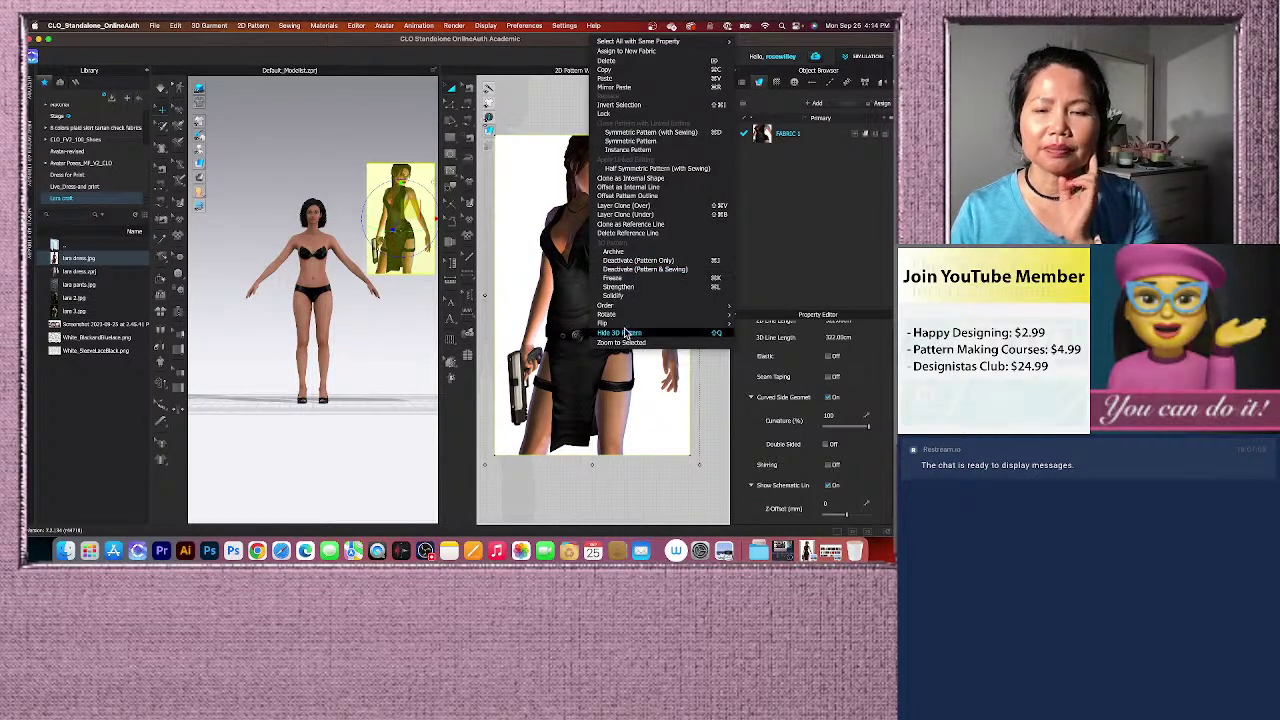
left_click(625, 298)
scroll(383, 327, "down", 1)
left_click(383, 327)
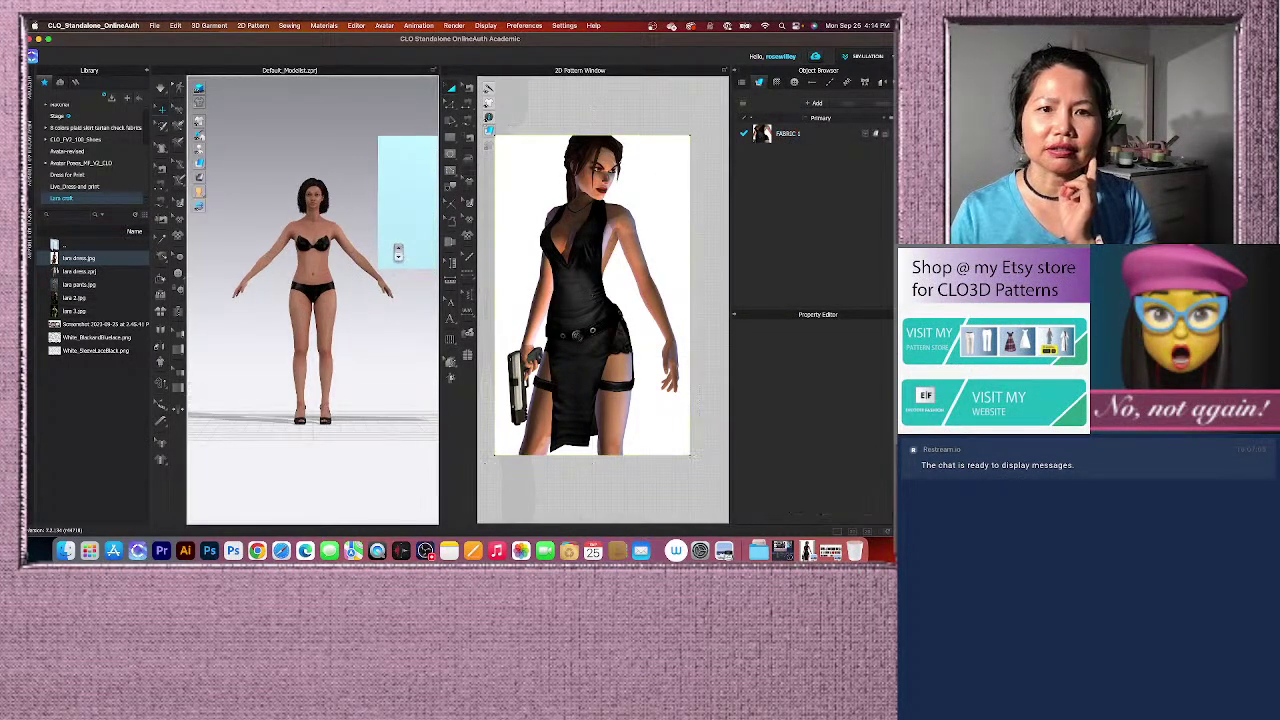
scroll(592, 314, "up", 3)
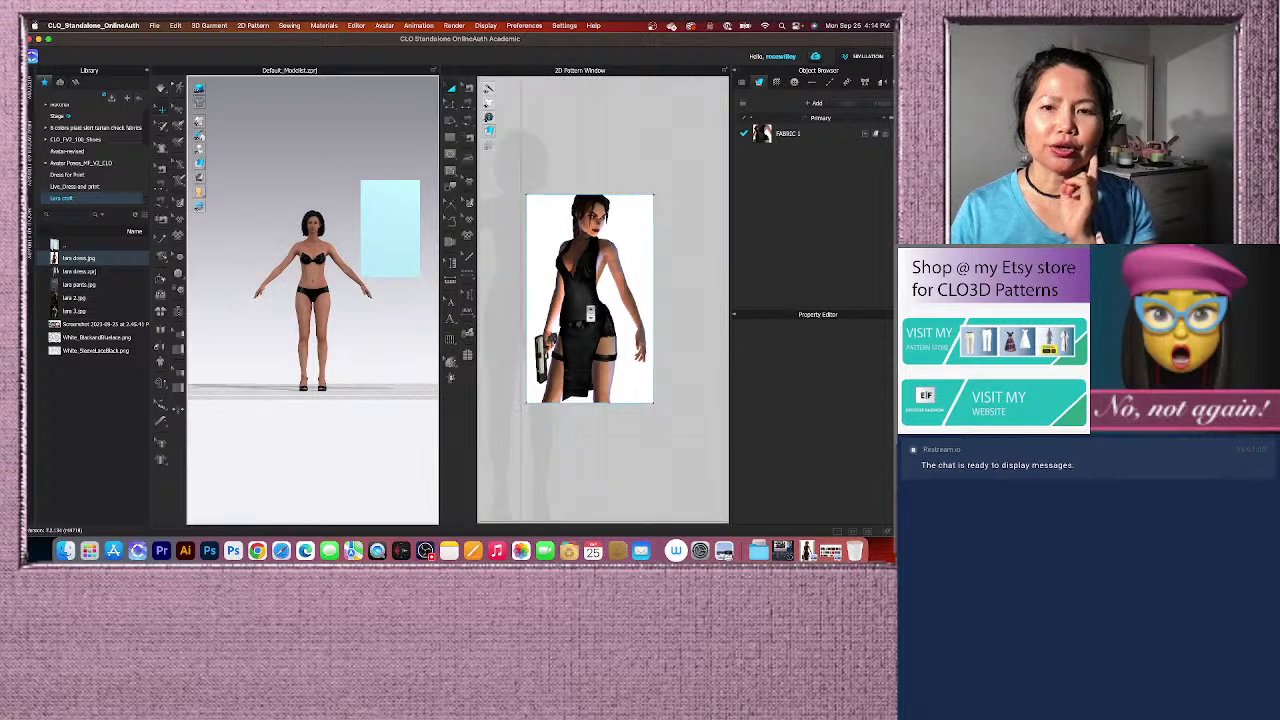
scroll(590, 311, "down", 3)
Hide the frozen reference piece in the 3D view using Hide 3D Pattern.
right_click(593, 328)
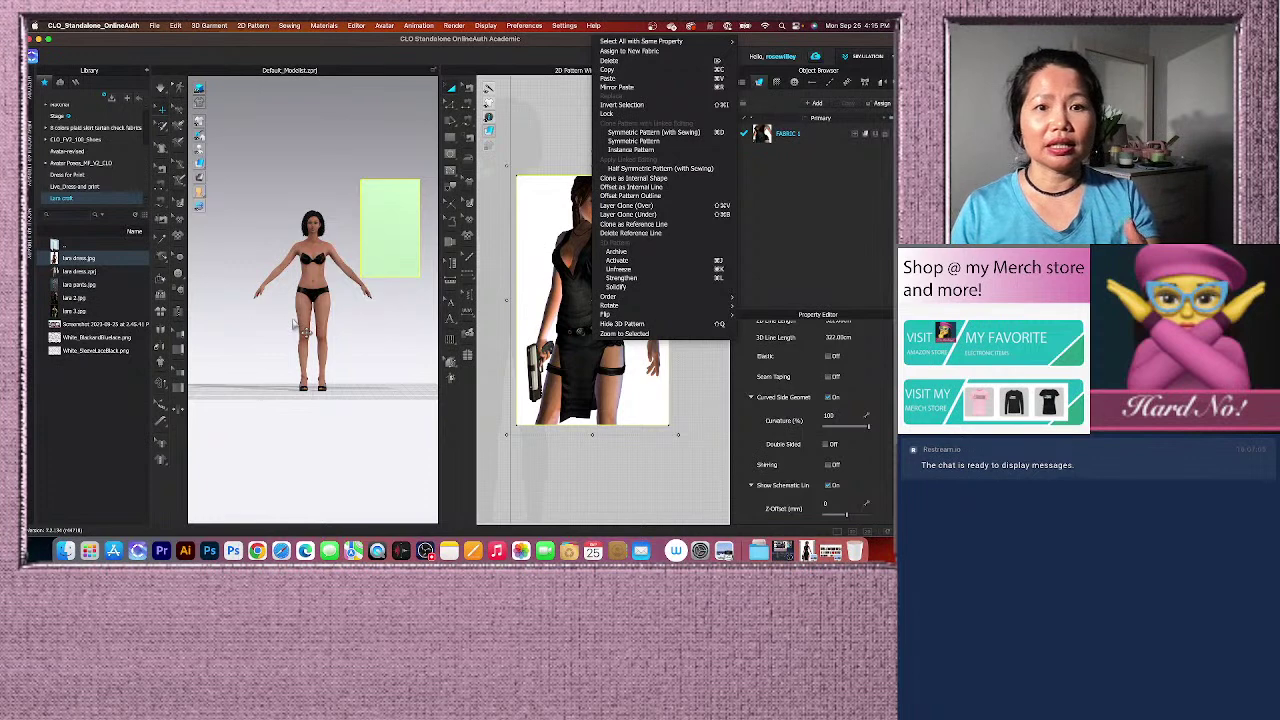
left_click(360, 362)
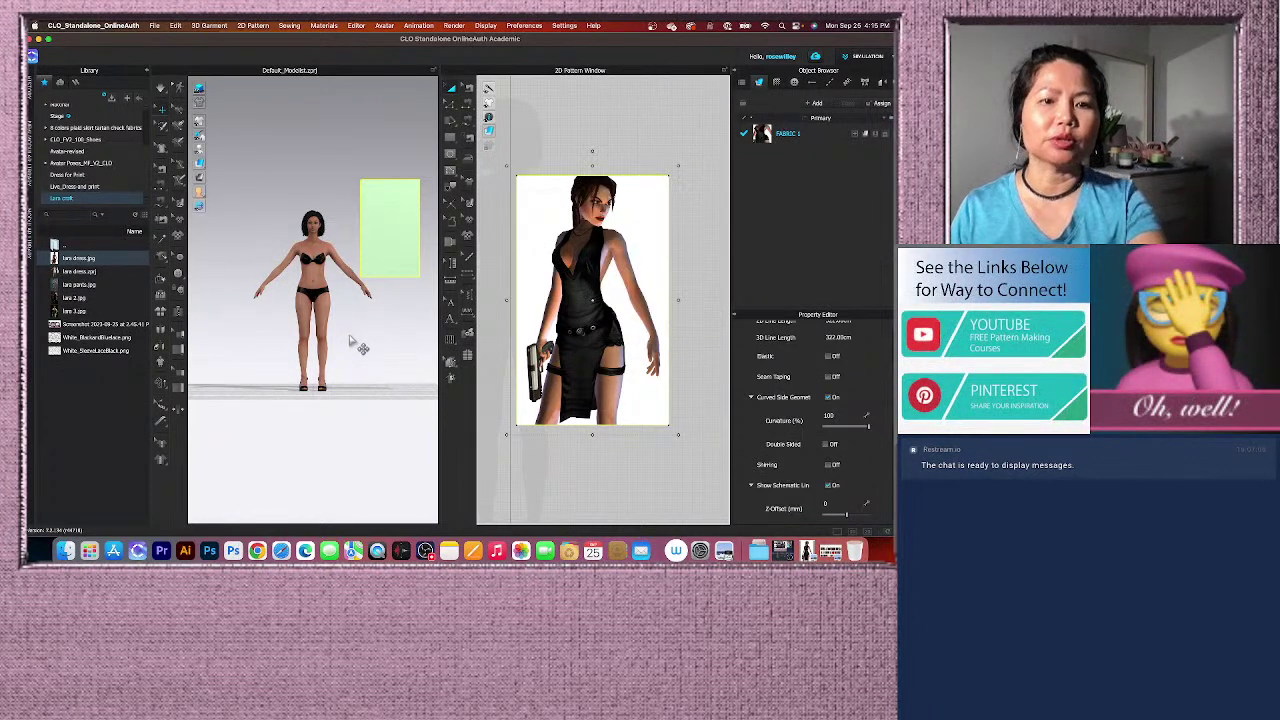
scroll(358, 346, "up", 5)
scroll(313, 352, "down", 3)
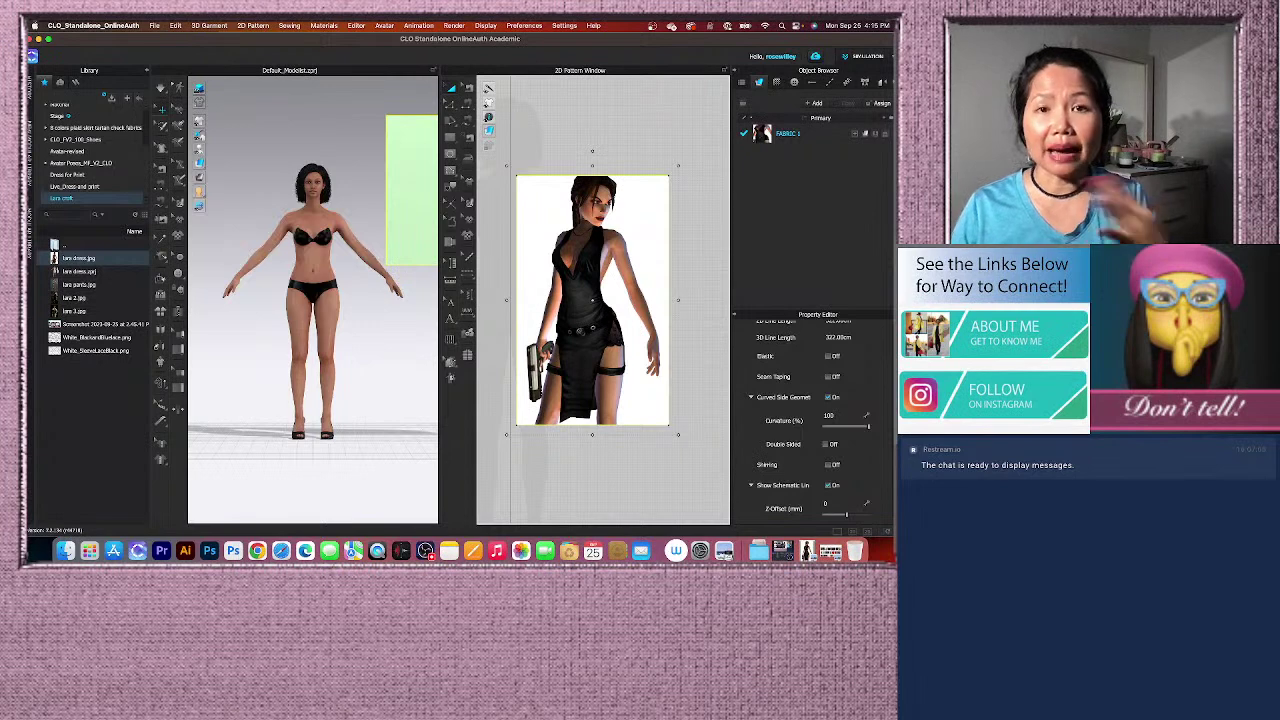
scroll(551, 316, "down", 2)
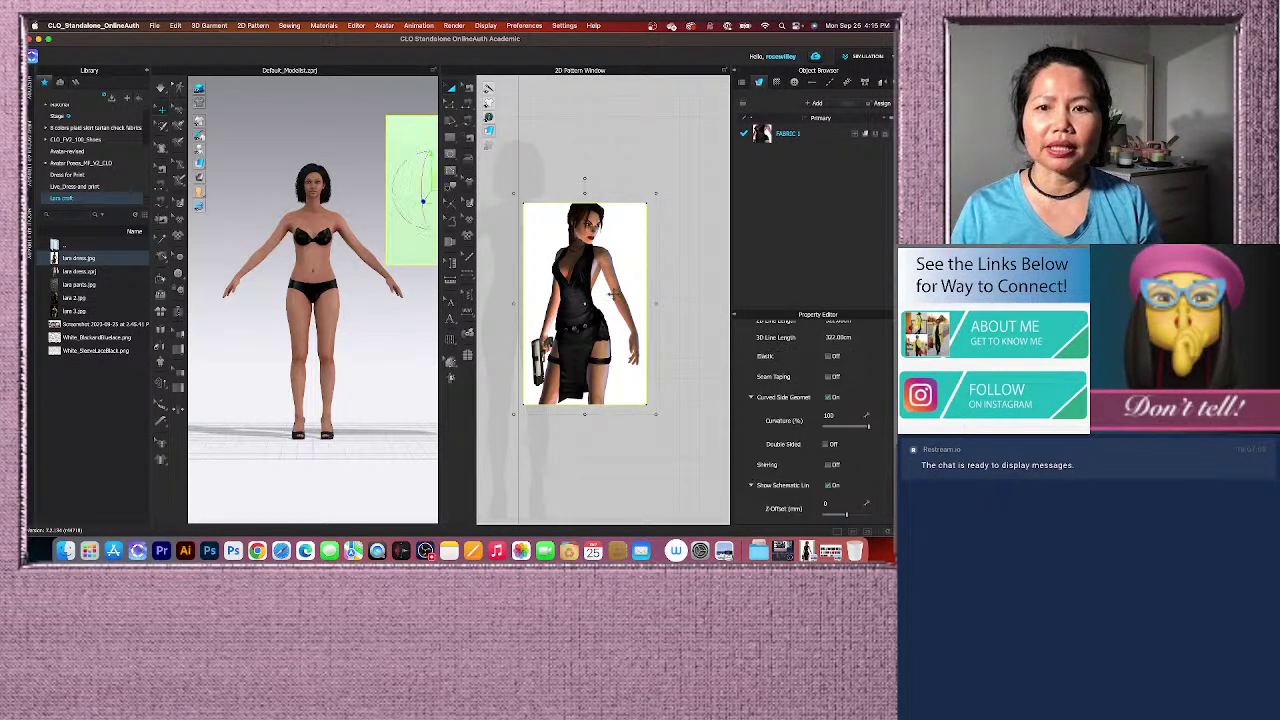
right_click(614, 326)
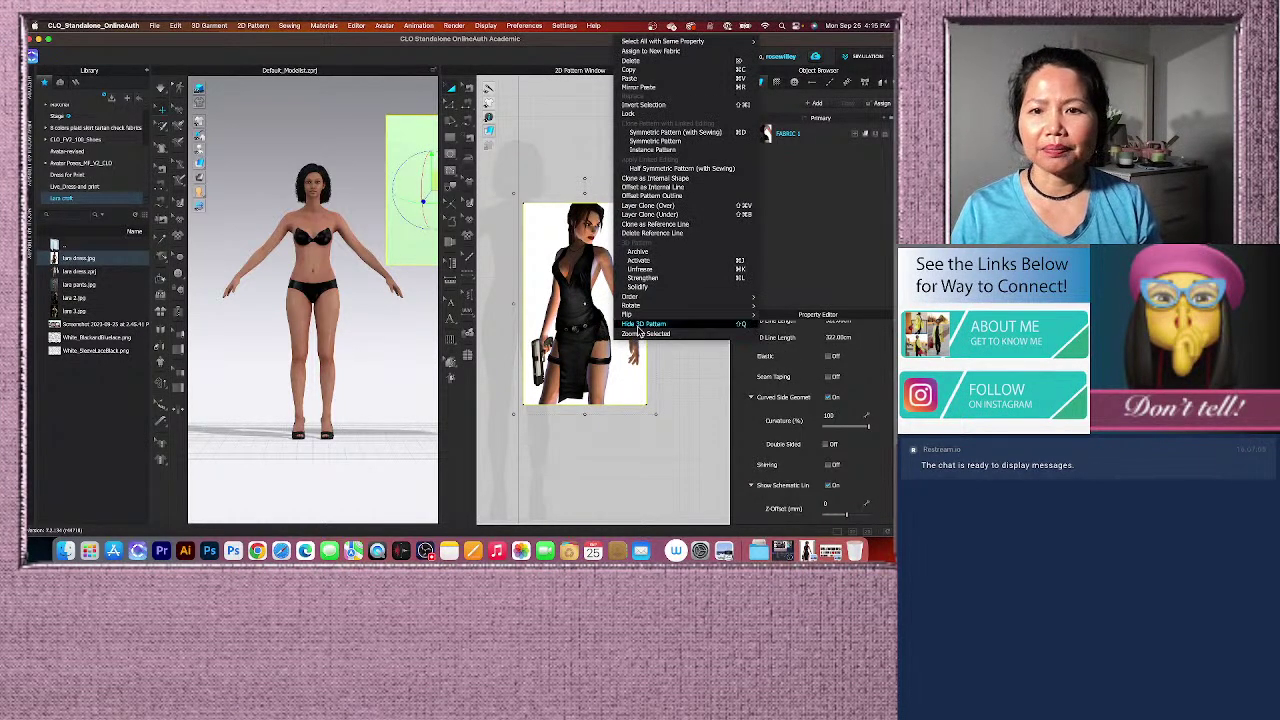
left_click(645, 324)
Examine the avatar's full figure in the 3D view alongside the dress reference image in the 2D pattern window.
scroll(340, 302, "down", 5)
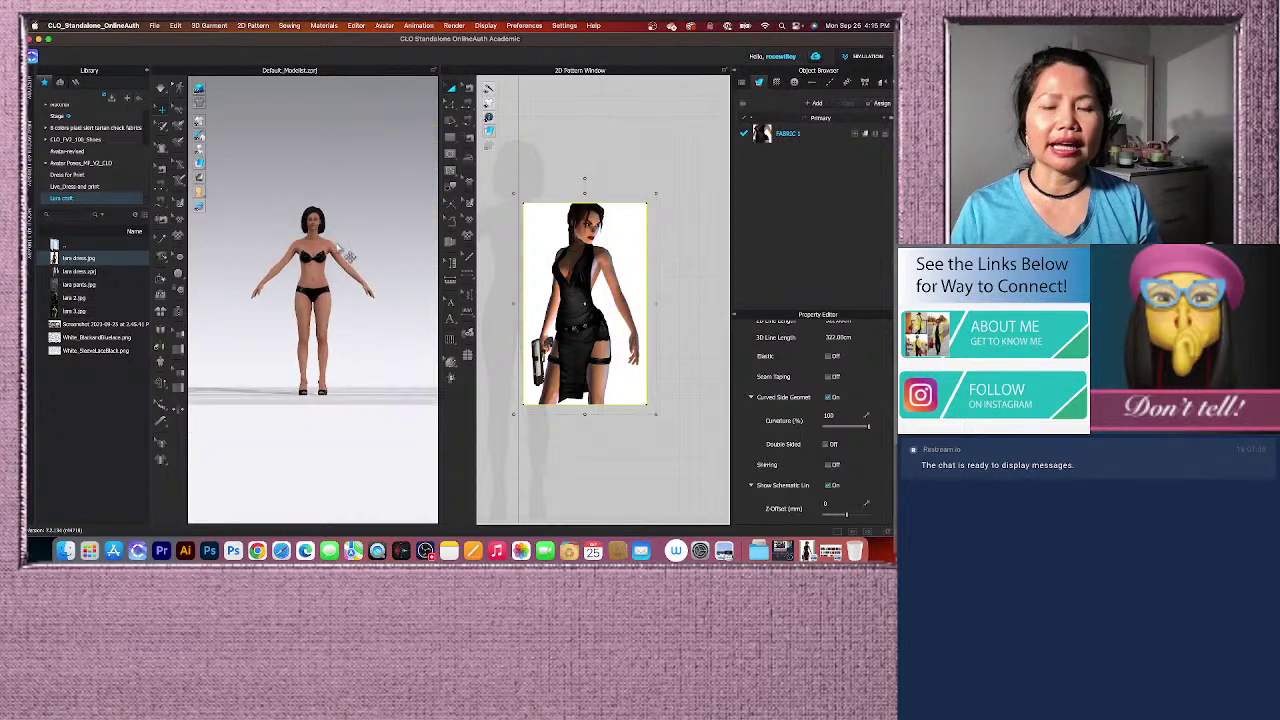
scroll(368, 265, "up", 3)
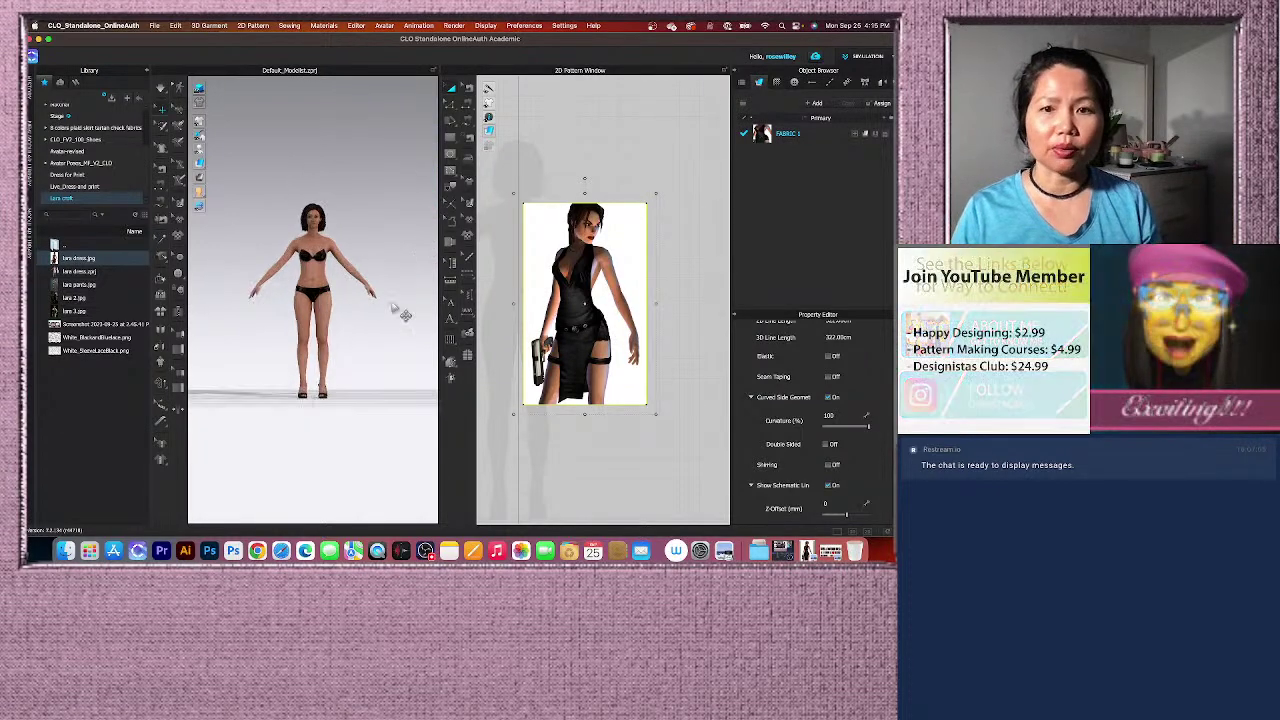
scroll(600, 300, "down", 3)
scroll(605, 298, "up", 6)
scroll(605, 298, "down", 3)
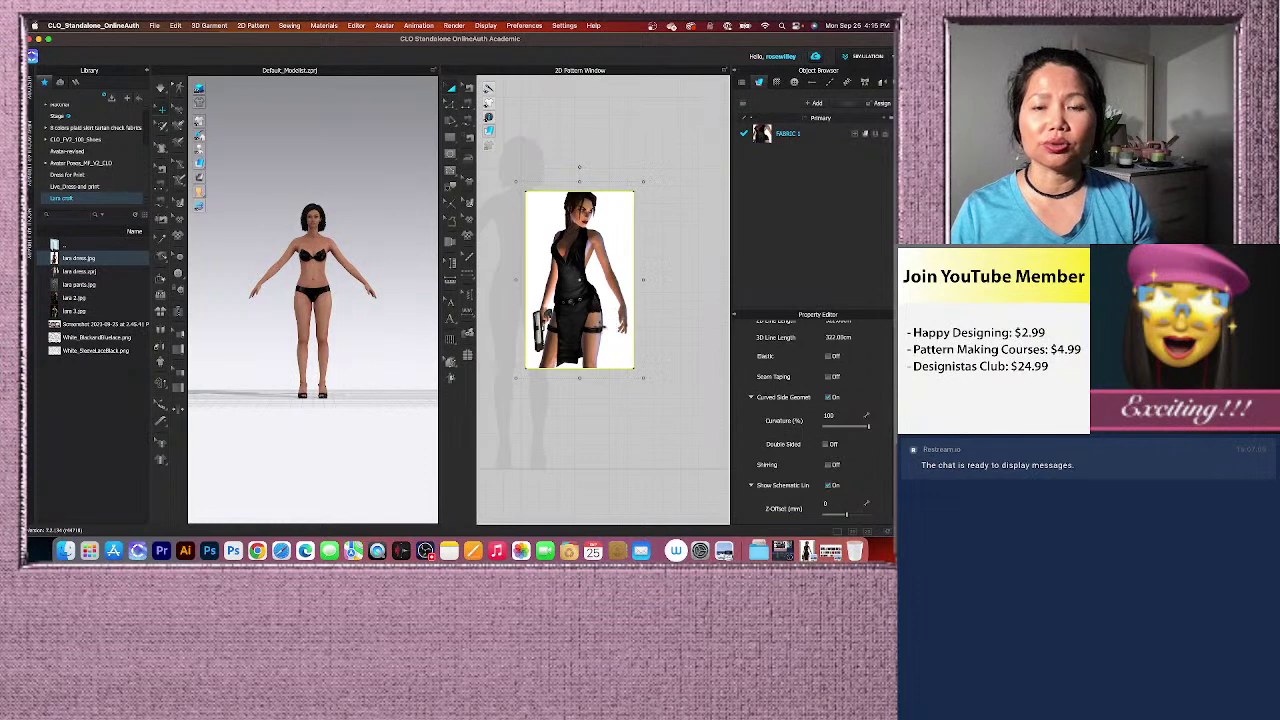
scroll(600, 300, "up", 4)
scroll(590, 302, "down", 1)
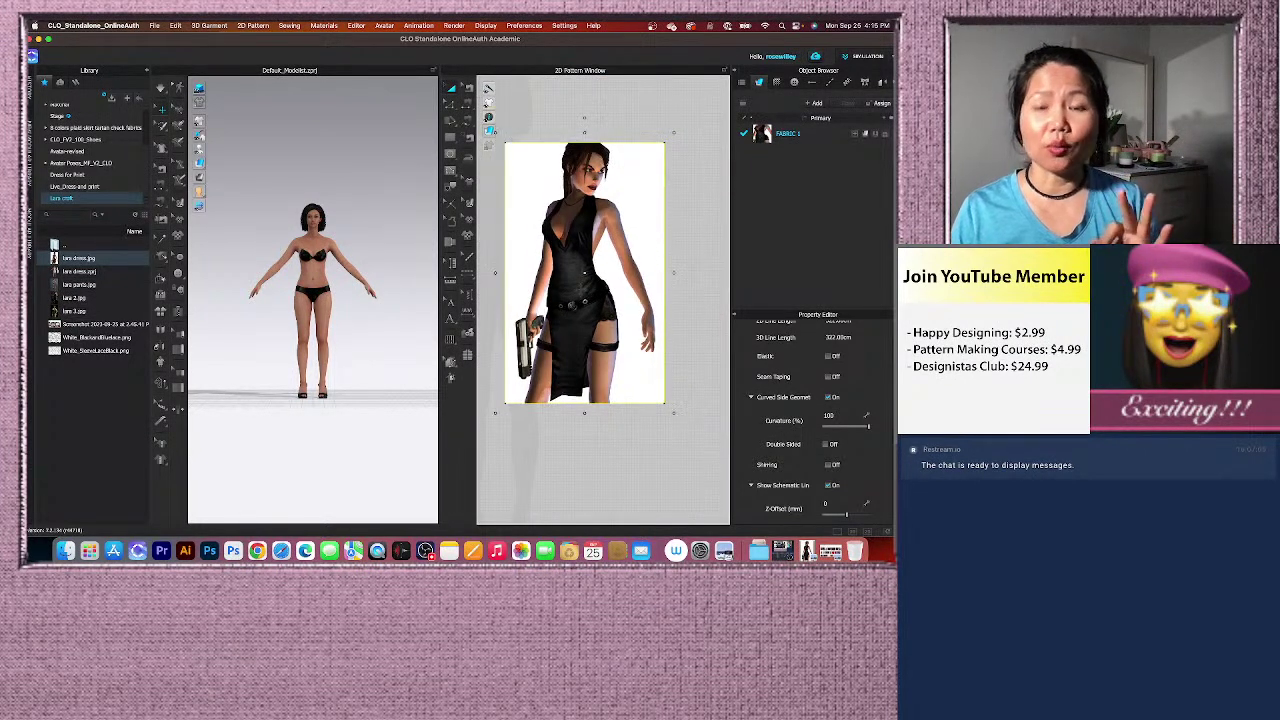
scroll(597, 297, "up", 1)
scroll(357, 270, "up", 4)
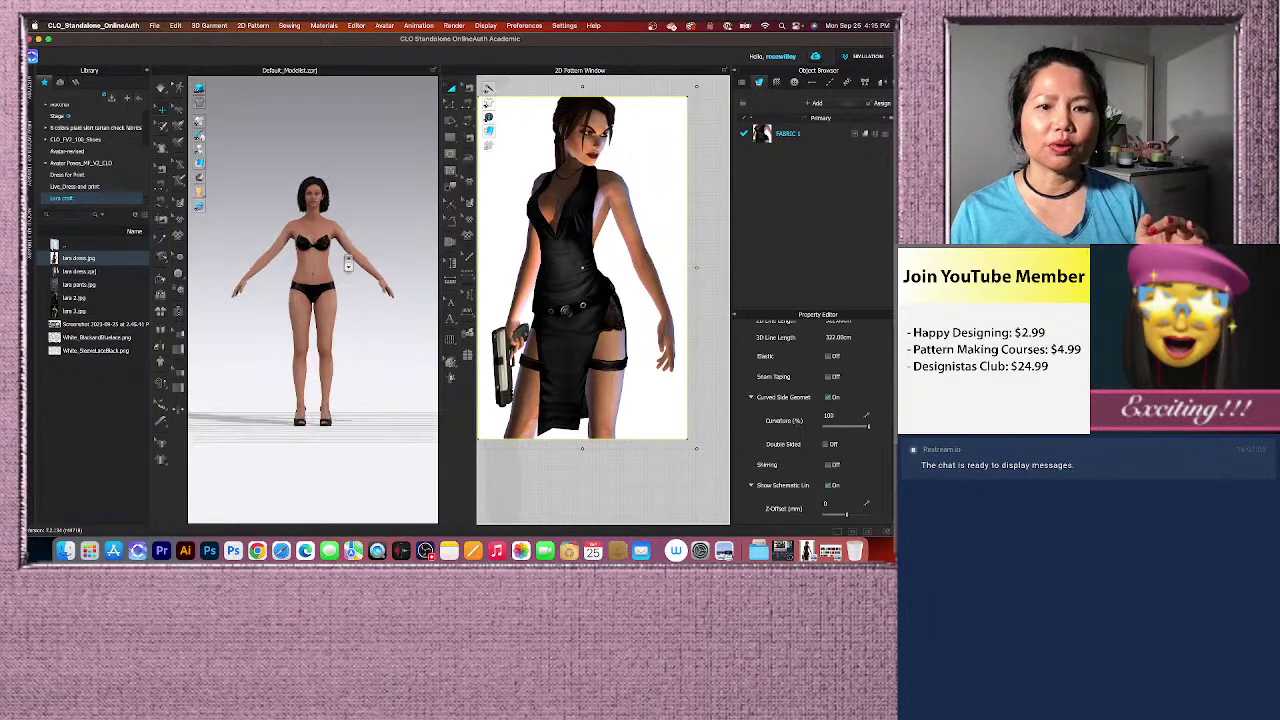
left_click(384, 346)
scroll(381, 360, "up", 4)
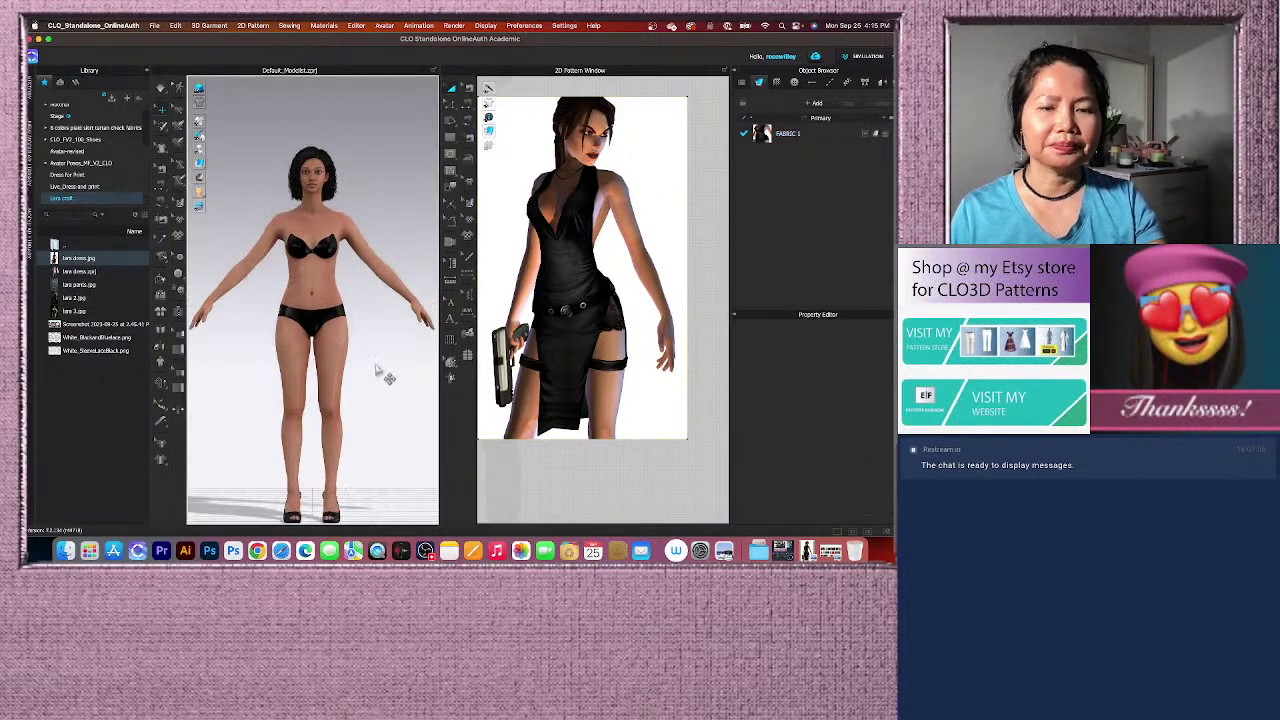
scroll(368, 370, "down", 4)
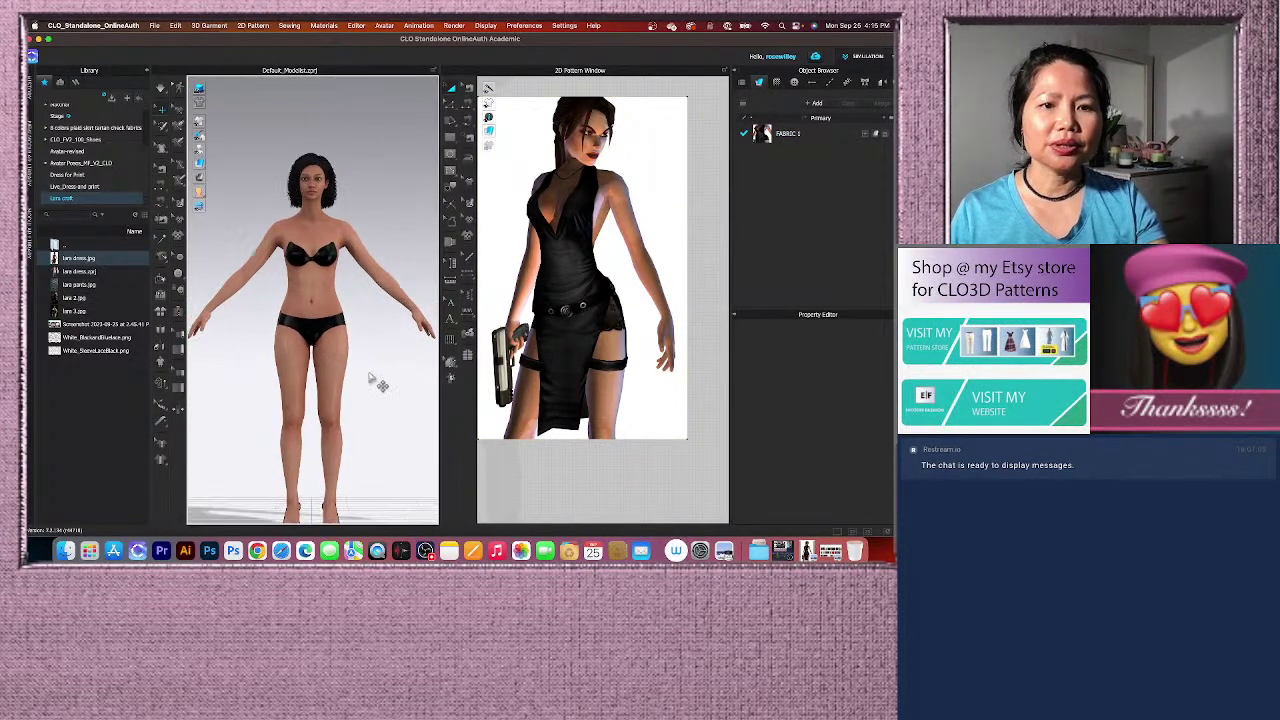
scroll(372, 350, "up", 1)
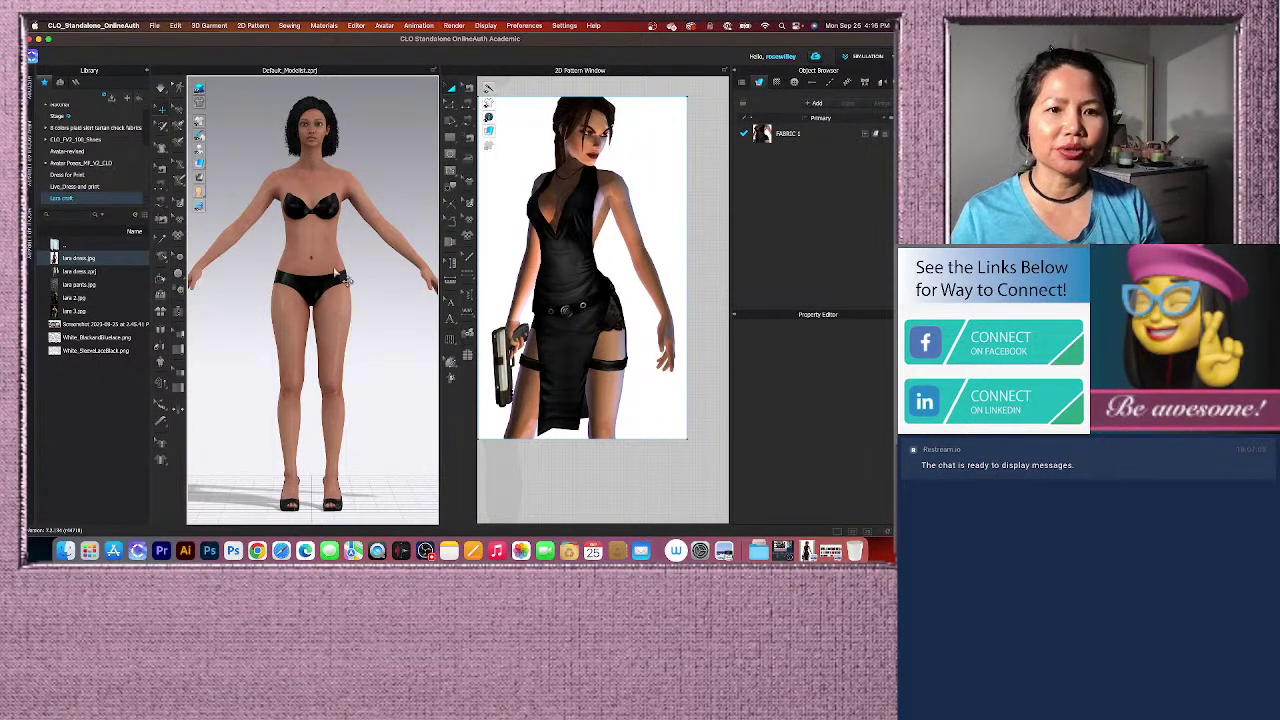
Open the avatar's Style Configurator and set the lip colour's blend mode to Normal.
left_click(313, 186)
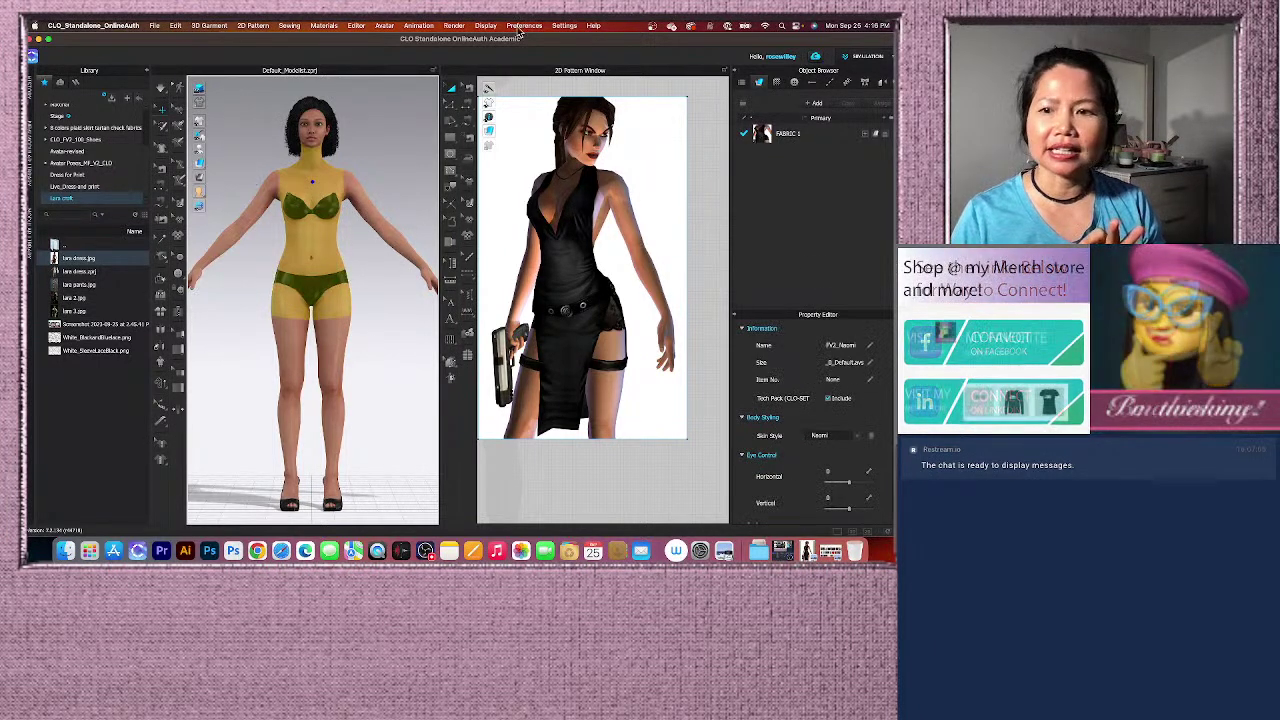
left_click(871, 437)
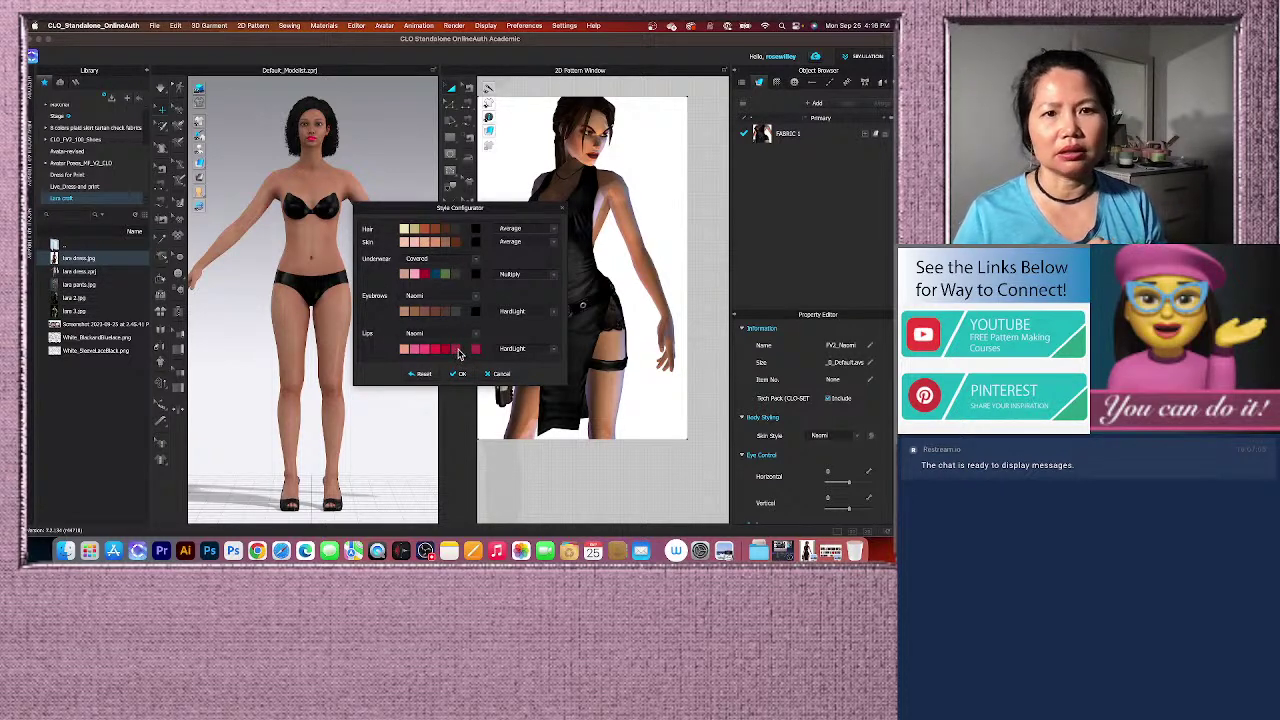
left_click(549, 350)
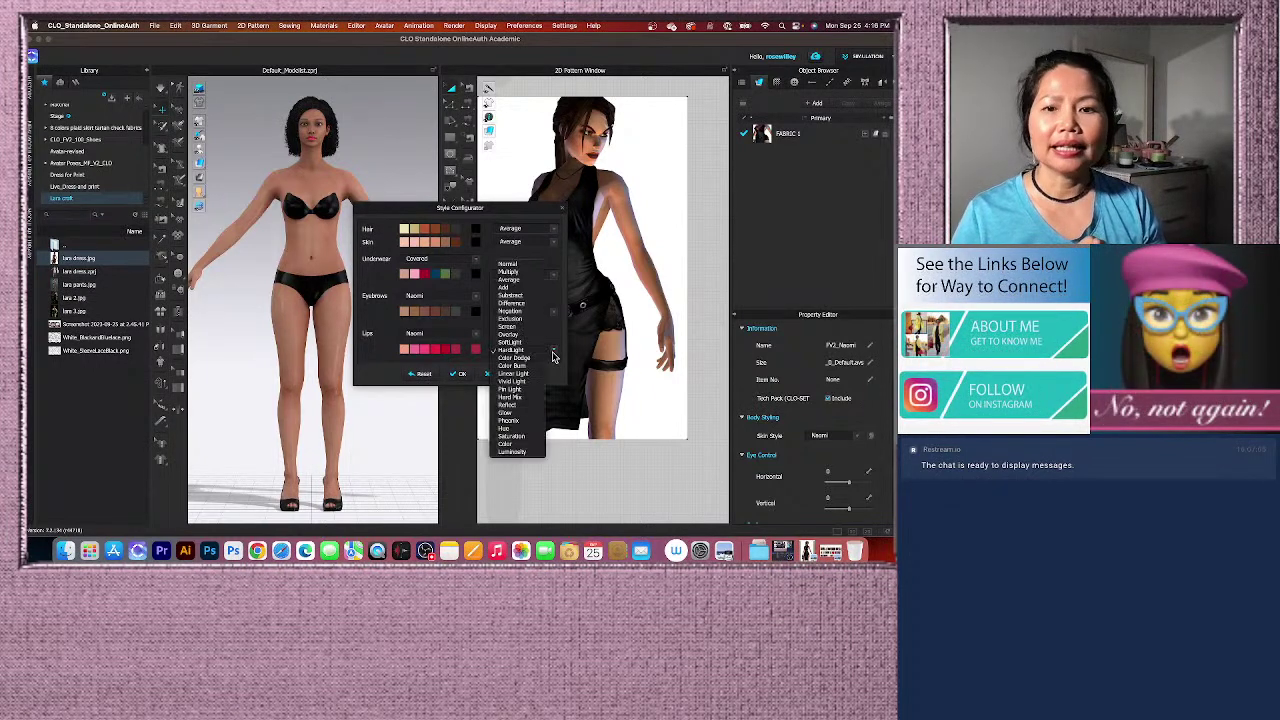
left_click(510, 265)
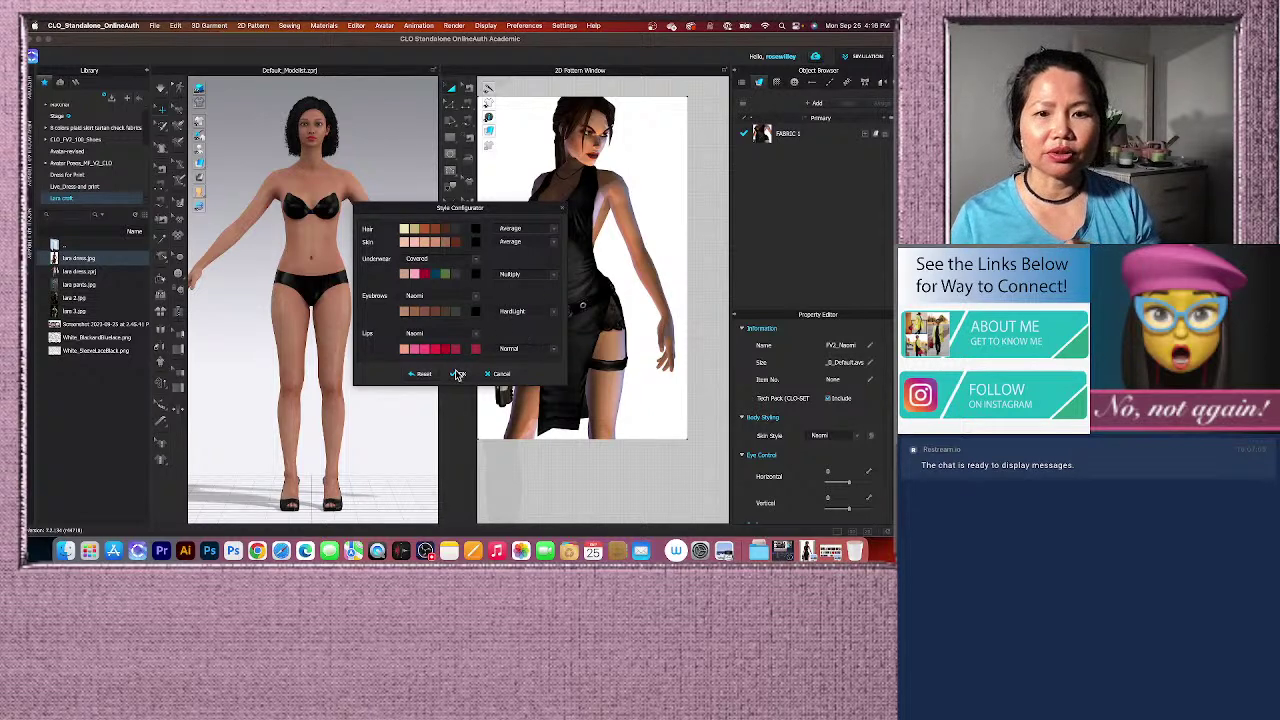
Set the avatar's lip colour to very dark red #49070D.
left_click(477, 352)
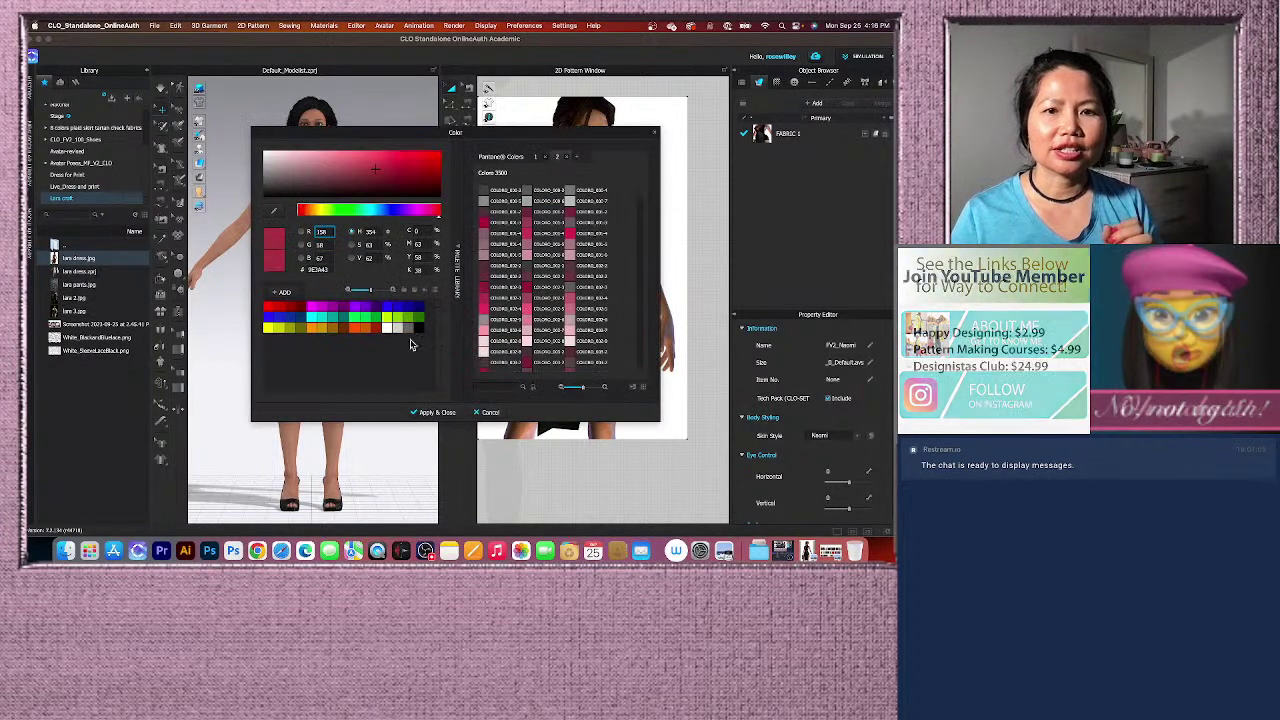
left_click_drag(425, 135, 562, 222)
left_click_drag(514, 259, 567, 271)
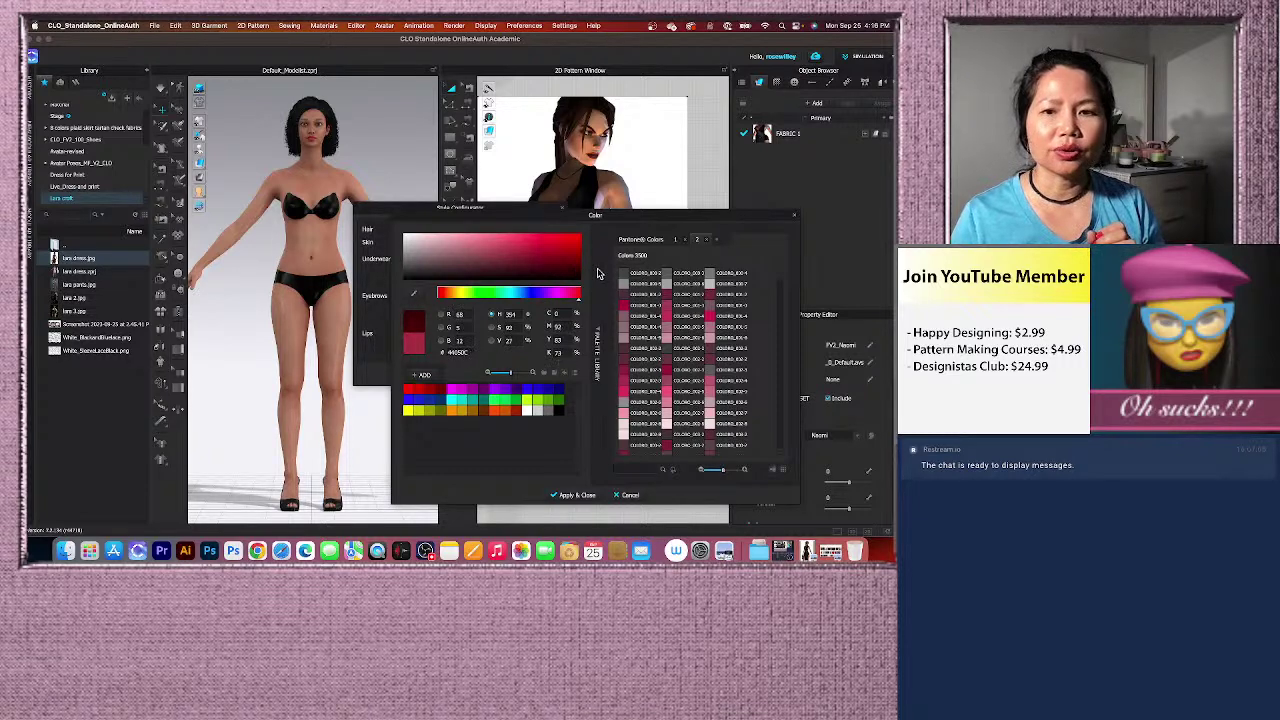
left_click(565, 267)
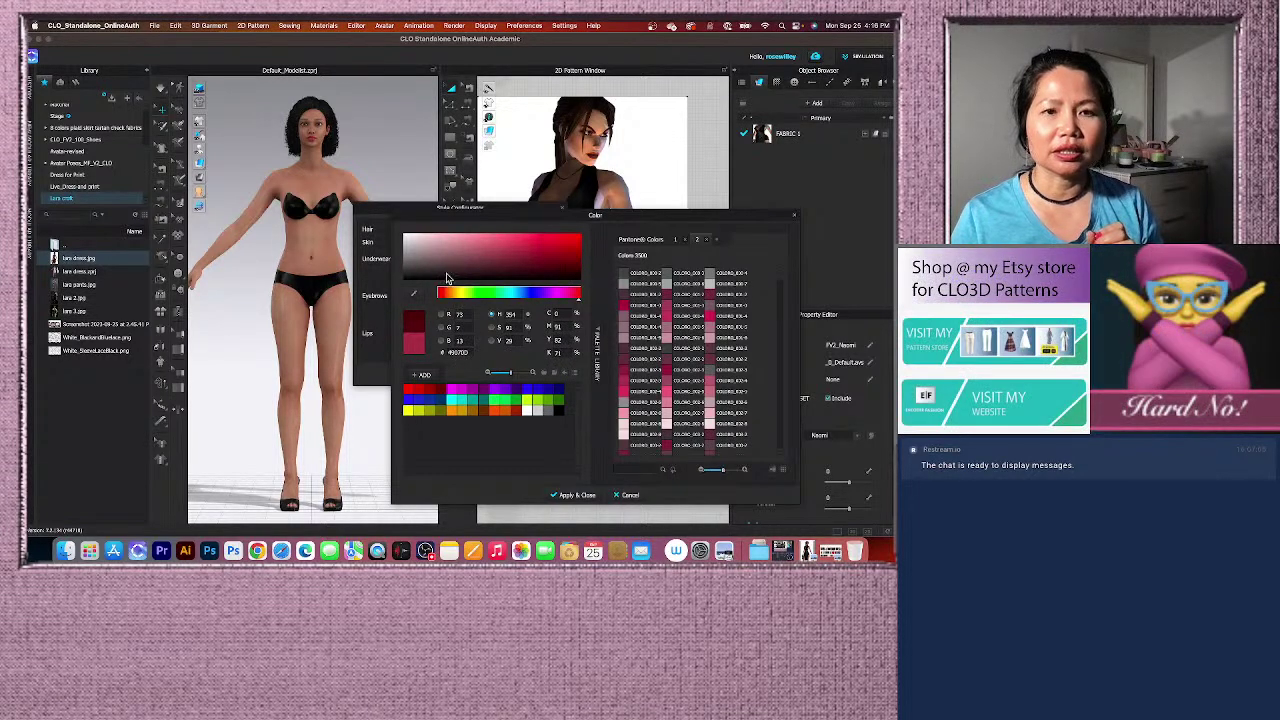
left_click(584, 496)
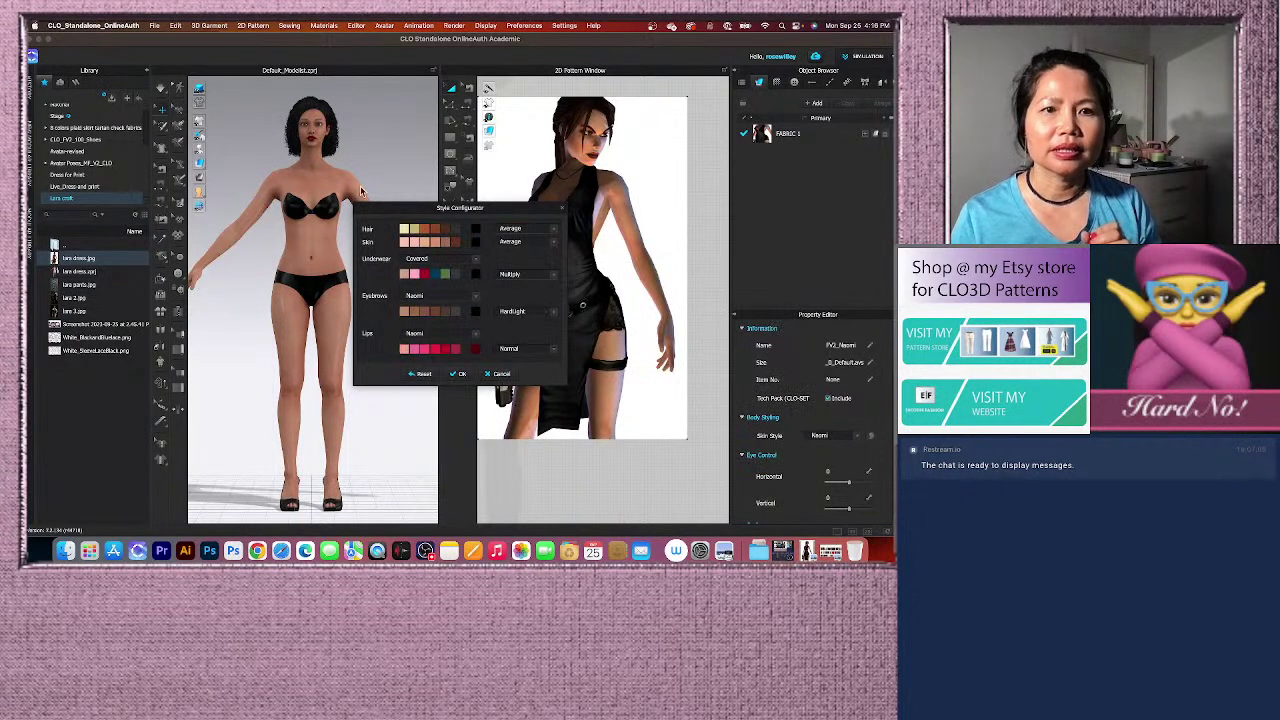
Try the Multiply blend mode on the avatar's lips, then return it to Normal.
left_click(550, 352)
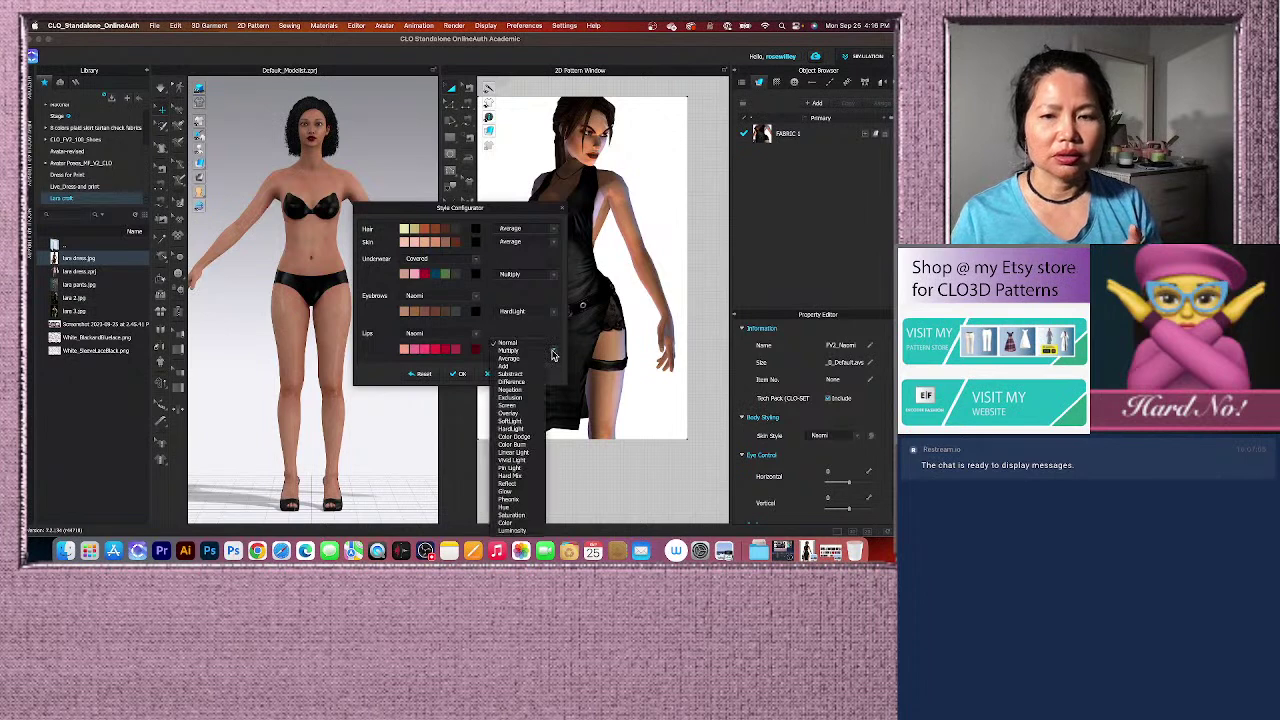
left_click(512, 351)
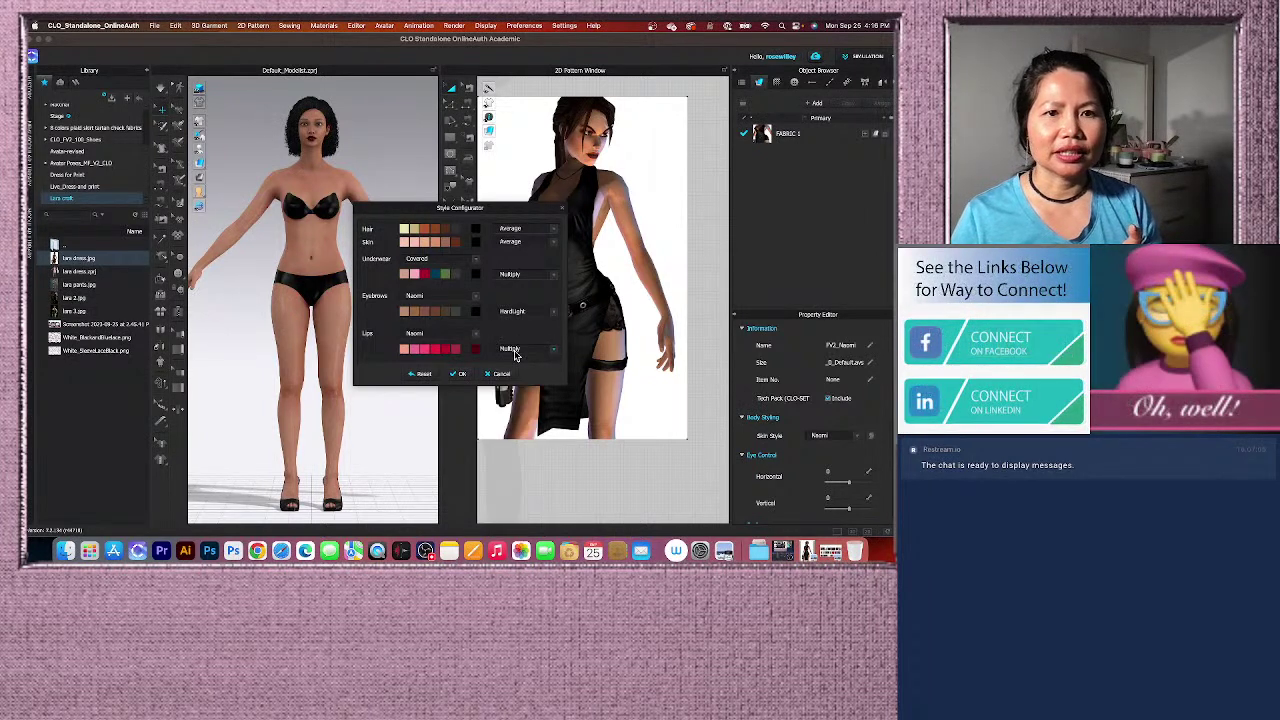
left_click(555, 354)
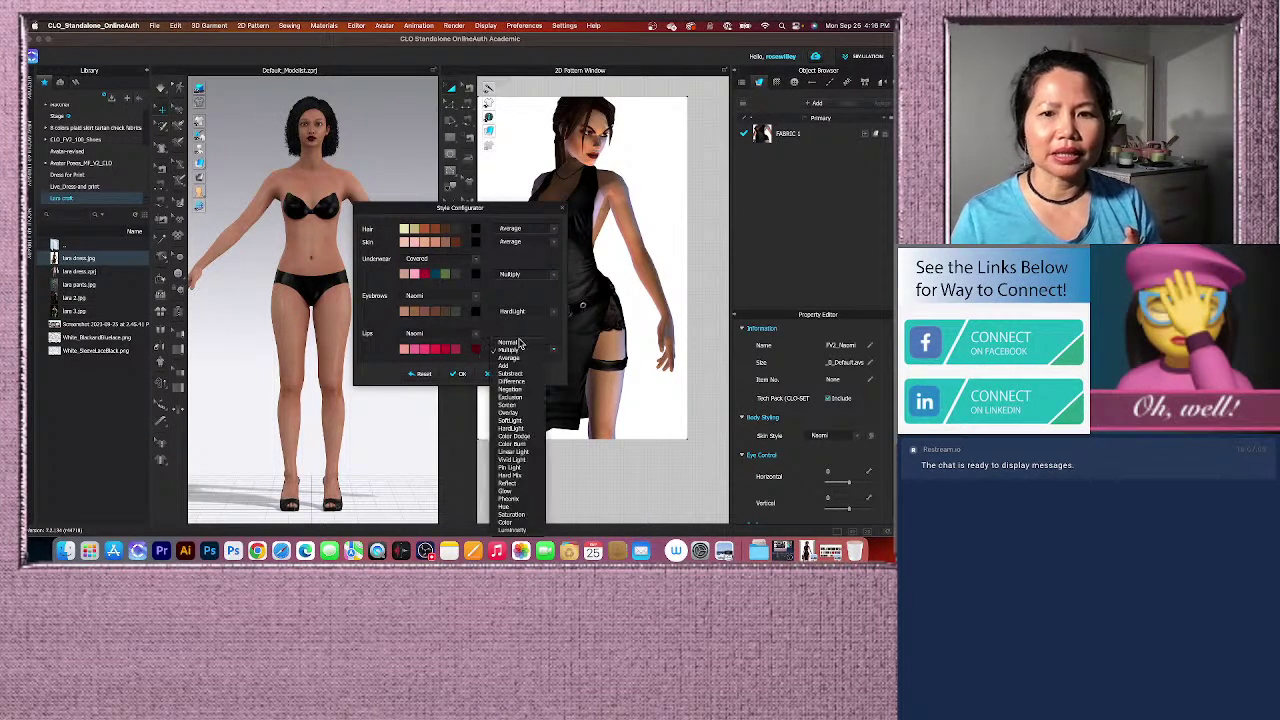
left_click(517, 343)
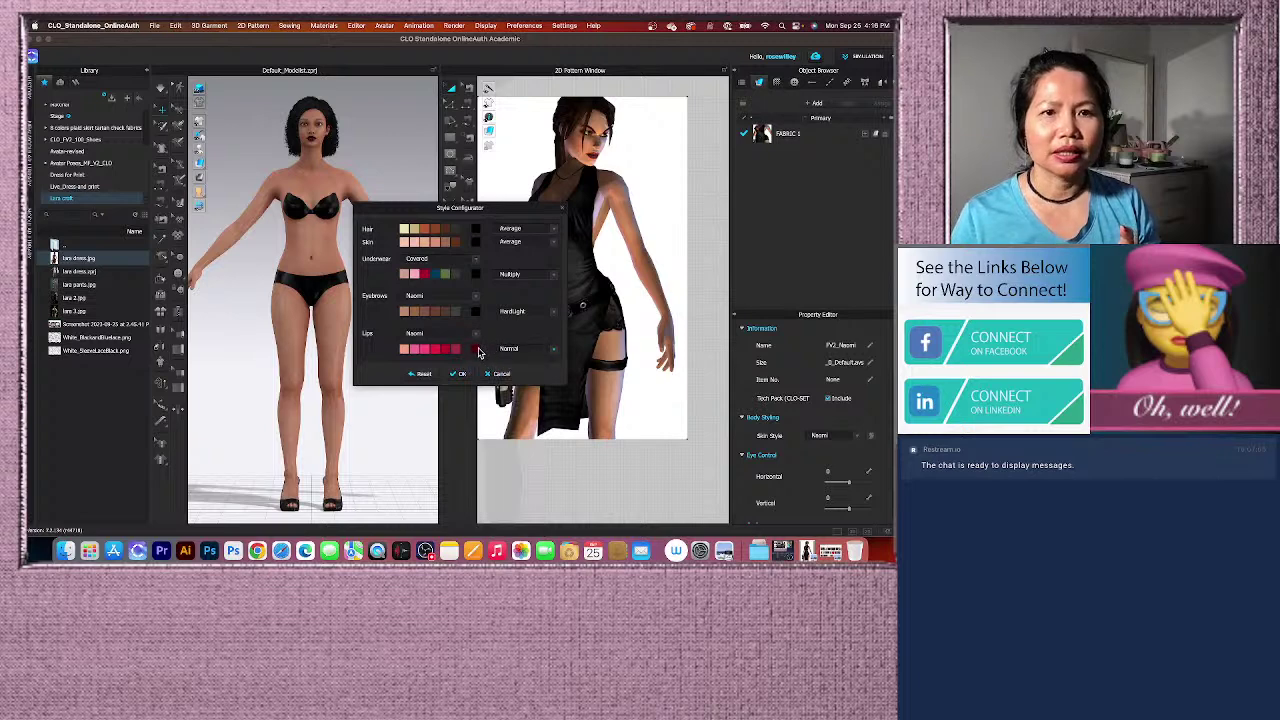
Change the avatar's lip colour to the slightly brighter dark red #560910.
left_click(477, 349)
left_click_drag(500, 132, 508, 205)
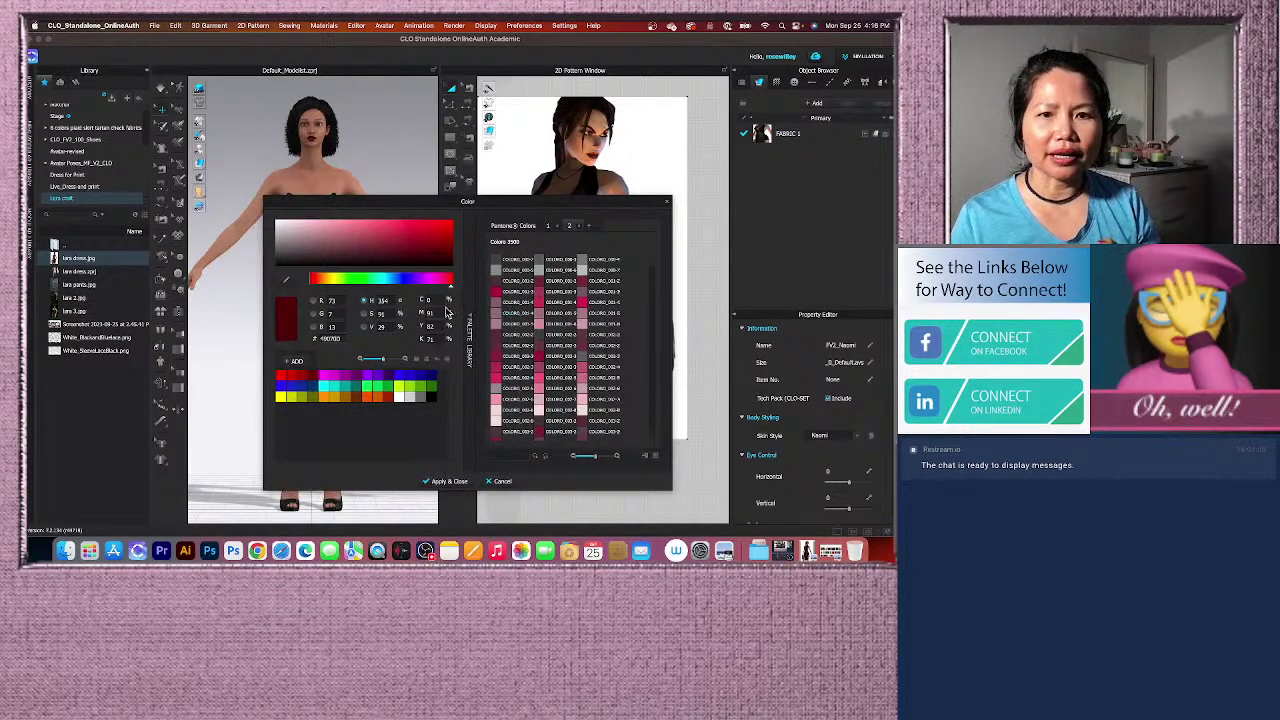
left_click(436, 256)
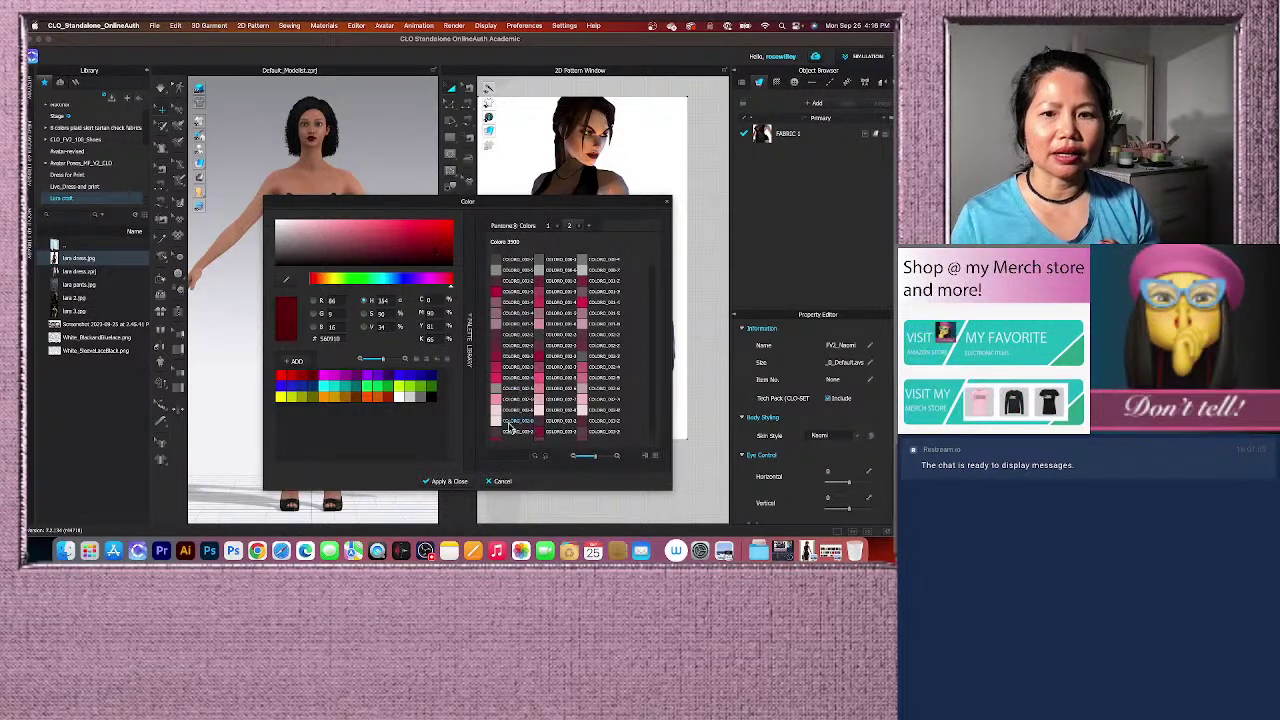
left_click(450, 483)
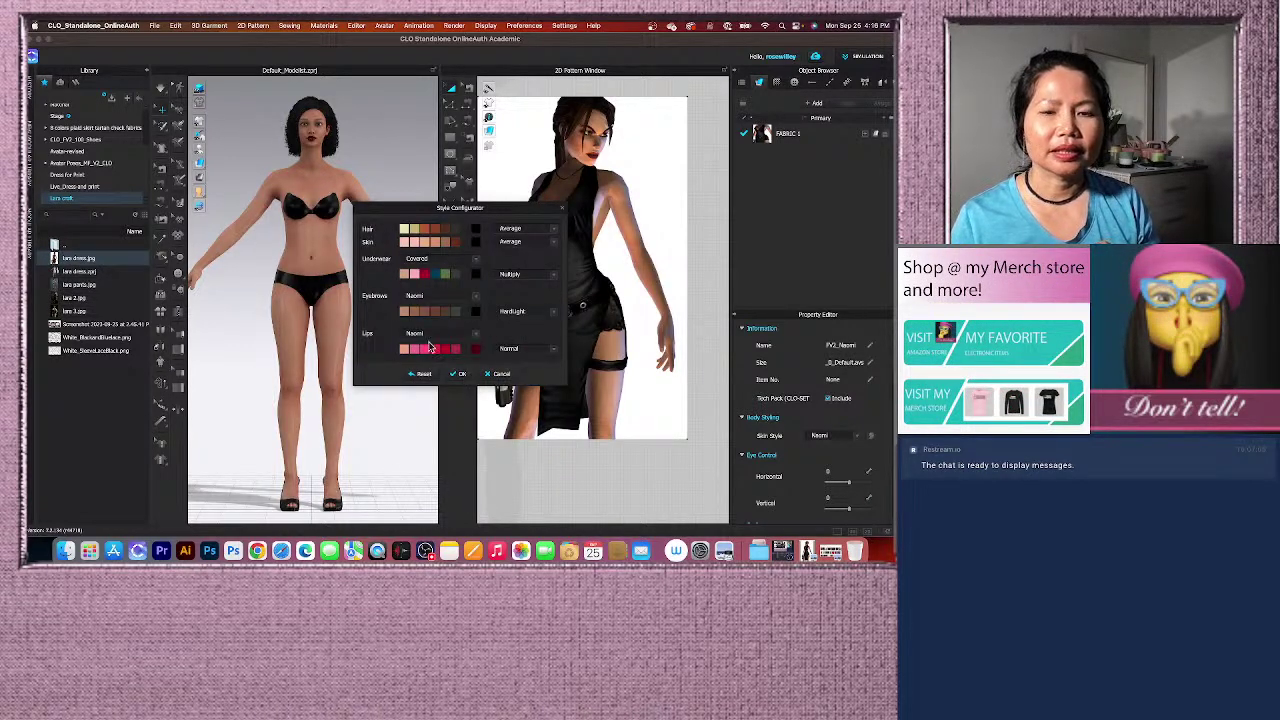
Set the eyebrow blend mode to Normal and recolour the avatar's eyebrows dark red.
left_click_drag(398, 207, 410, 214)
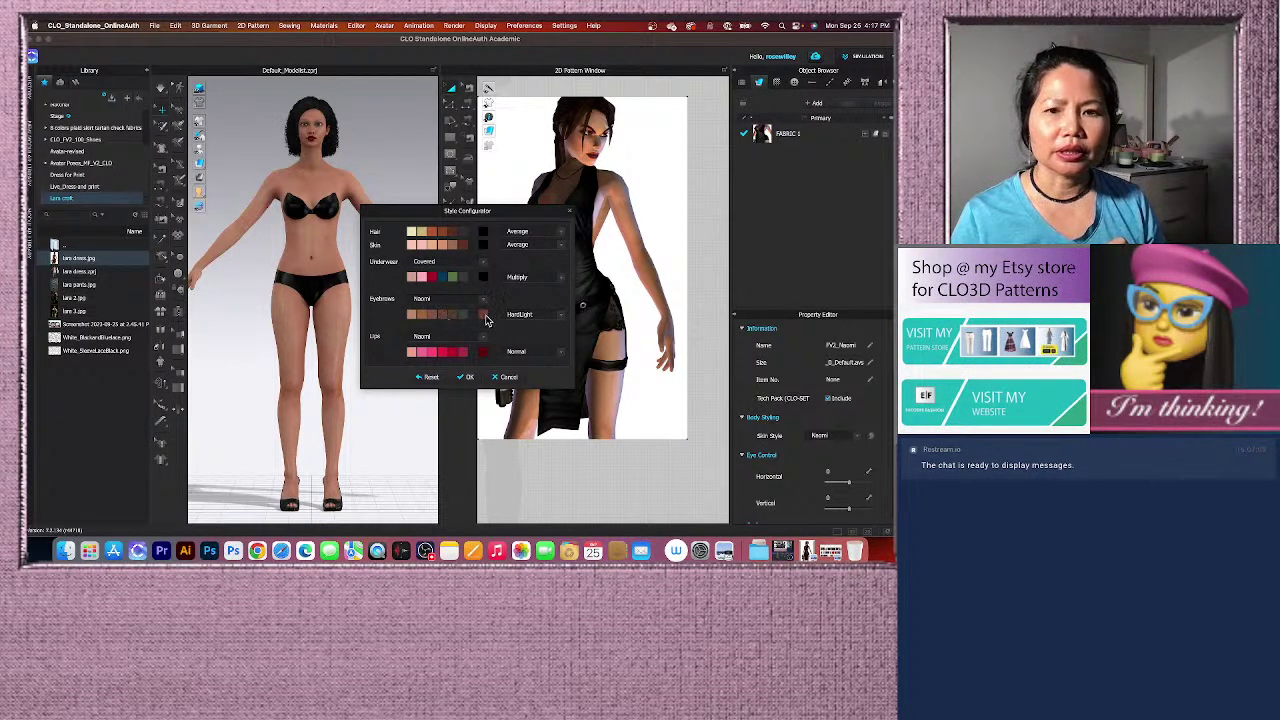
left_click(561, 318)
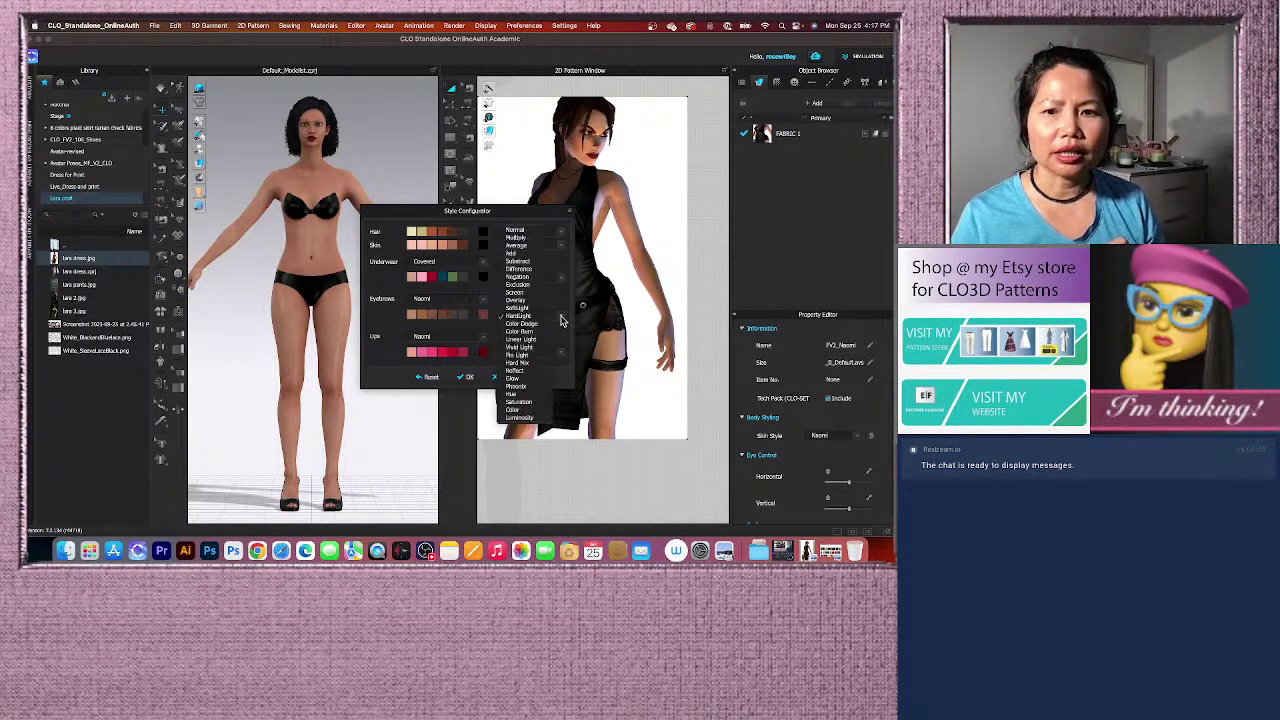
left_click(518, 231)
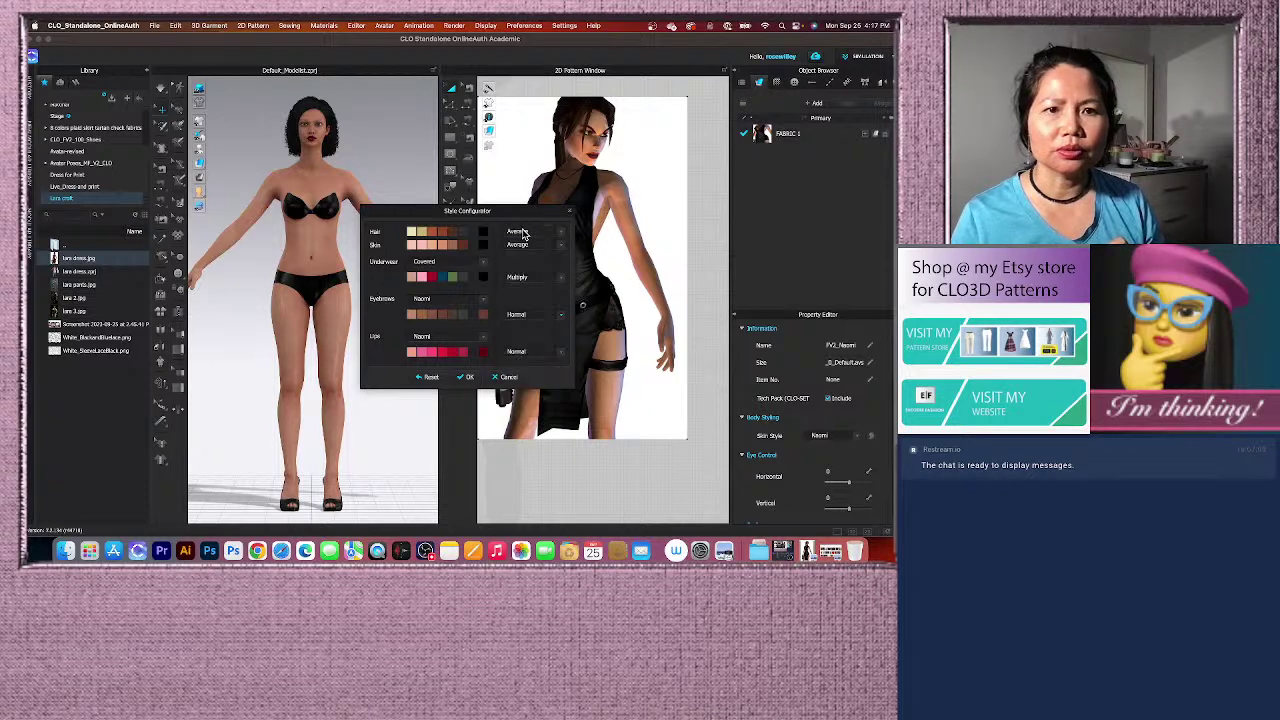
left_click(483, 317)
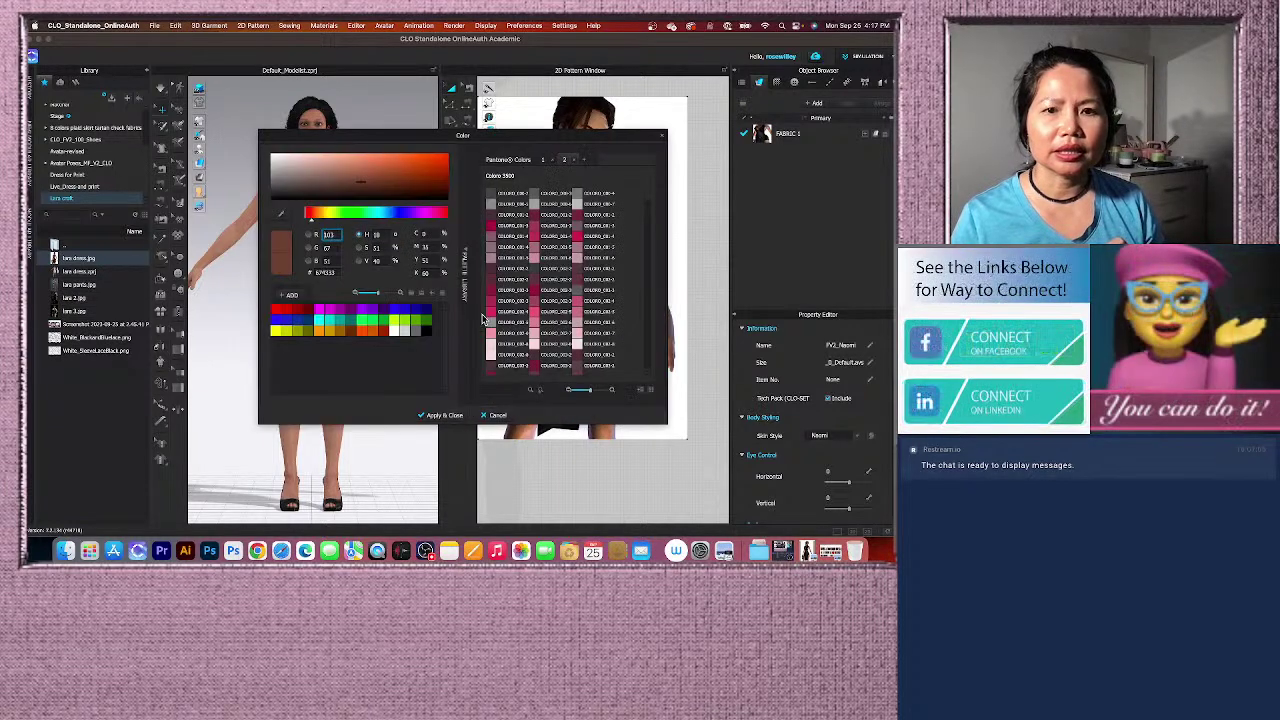
left_click_drag(402, 139, 562, 193)
left_click(469, 362)
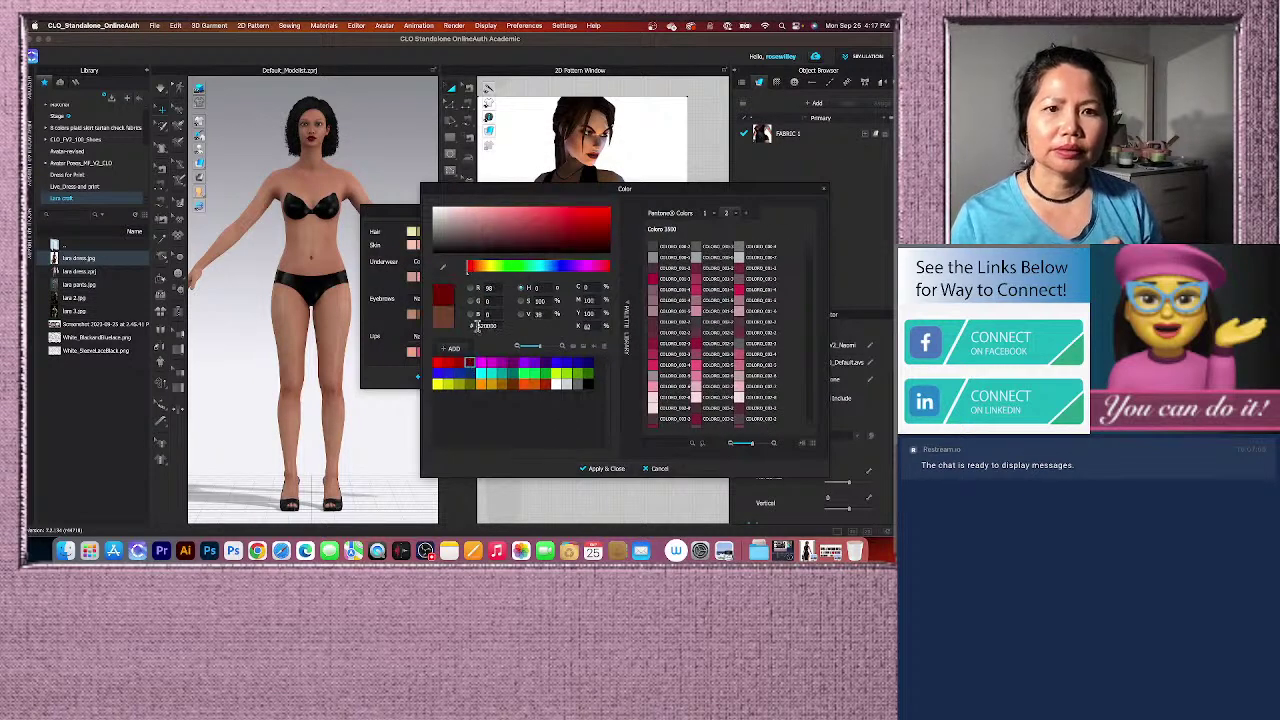
left_click_drag(606, 236, 597, 239)
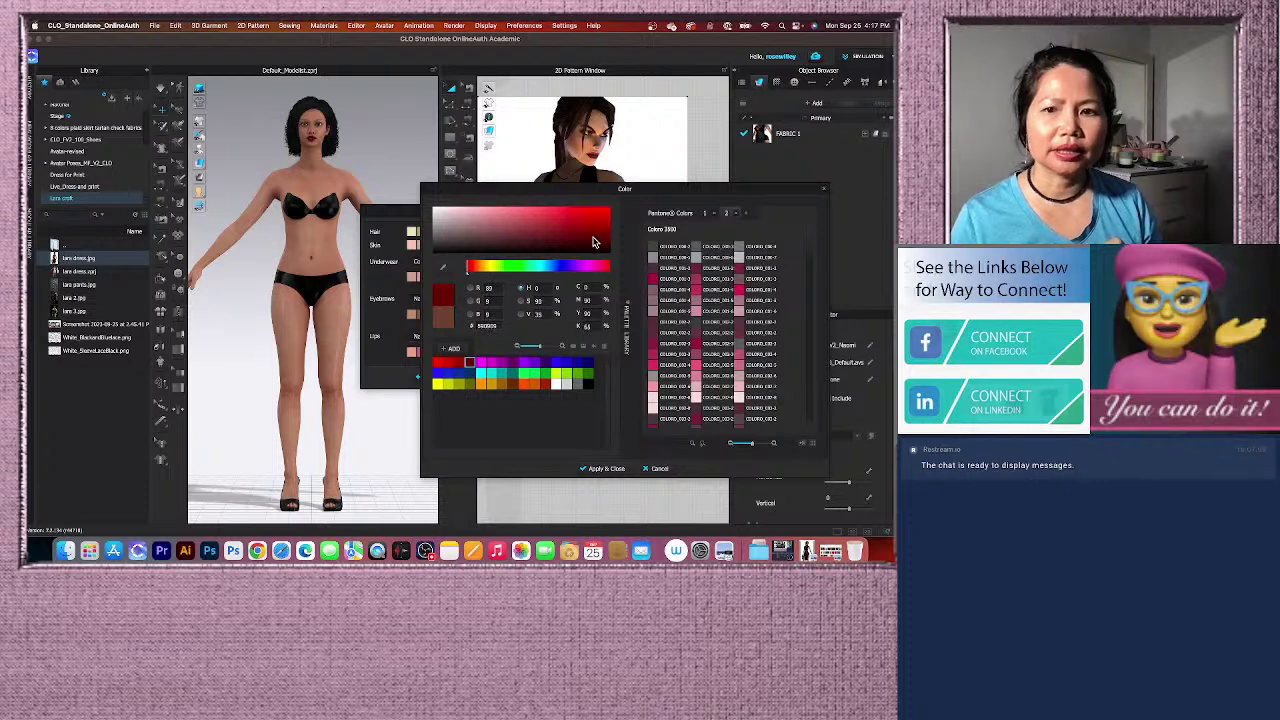
left_click(604, 468)
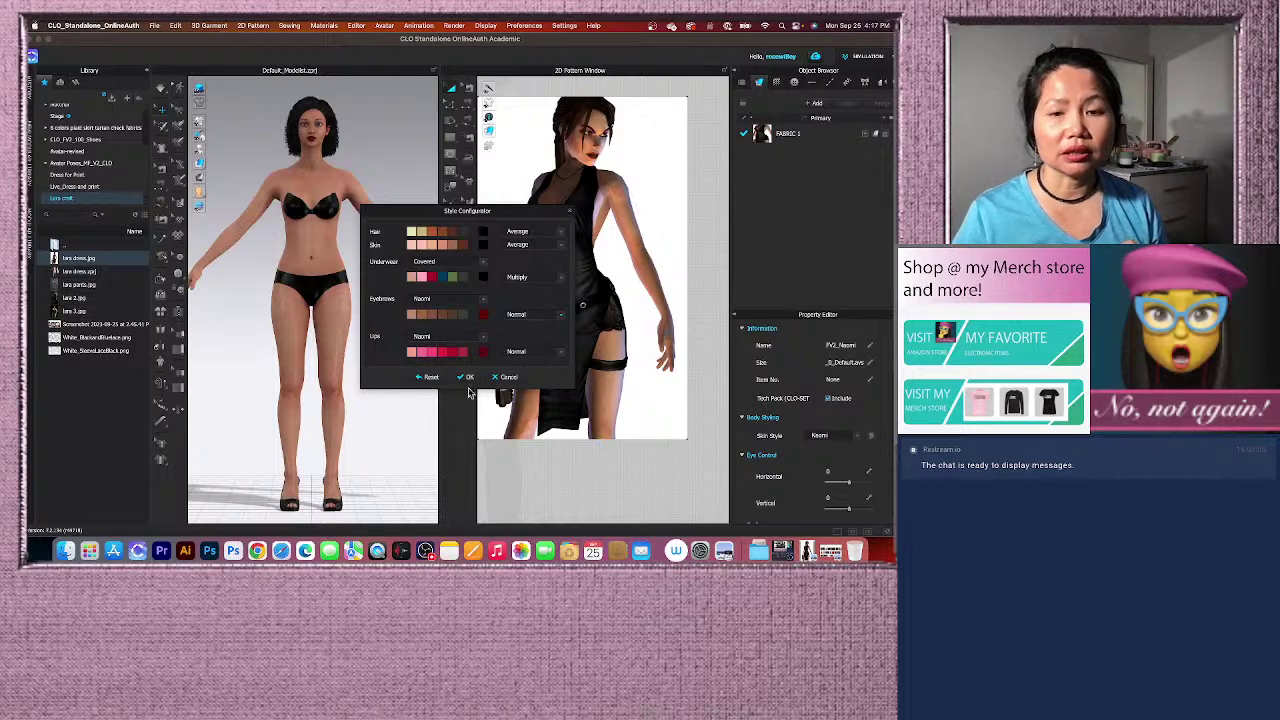
Try the Multiply, Screen, Linear Light and Saturation blend modes on the avatar's eyebrows.
left_click(559, 317)
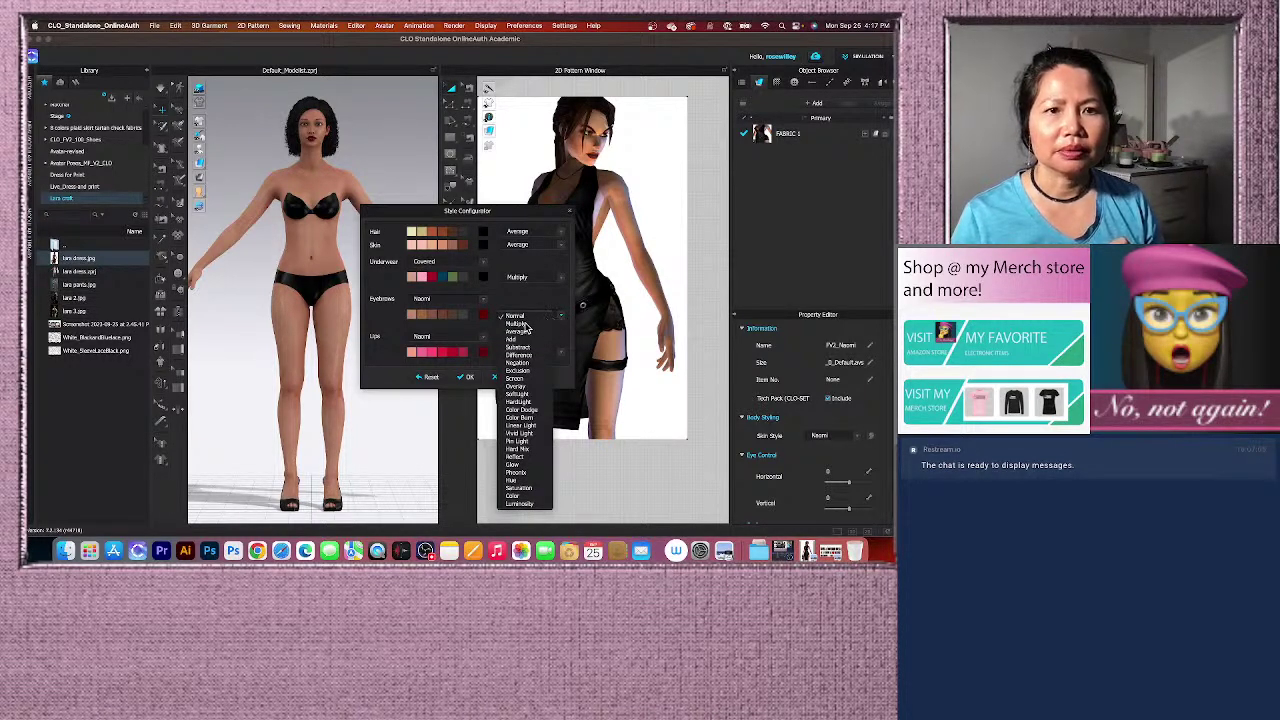
left_click(517, 324)
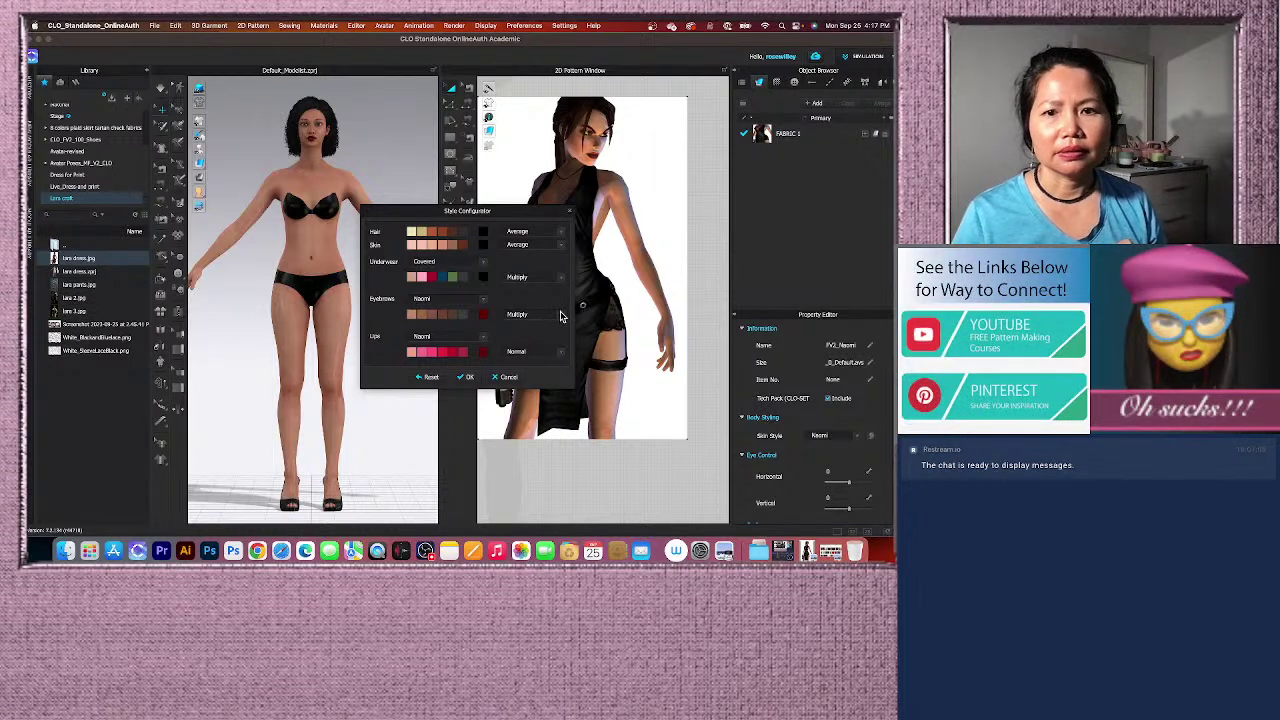
left_click(560, 316)
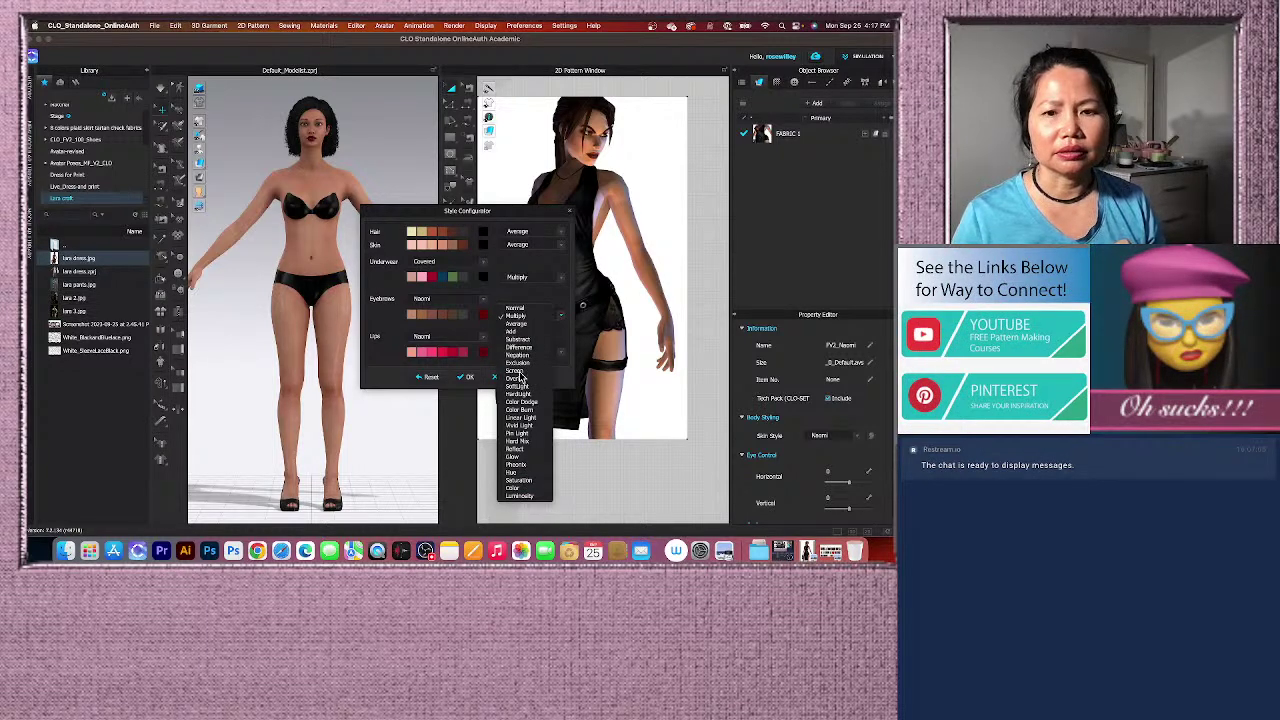
left_click(551, 345)
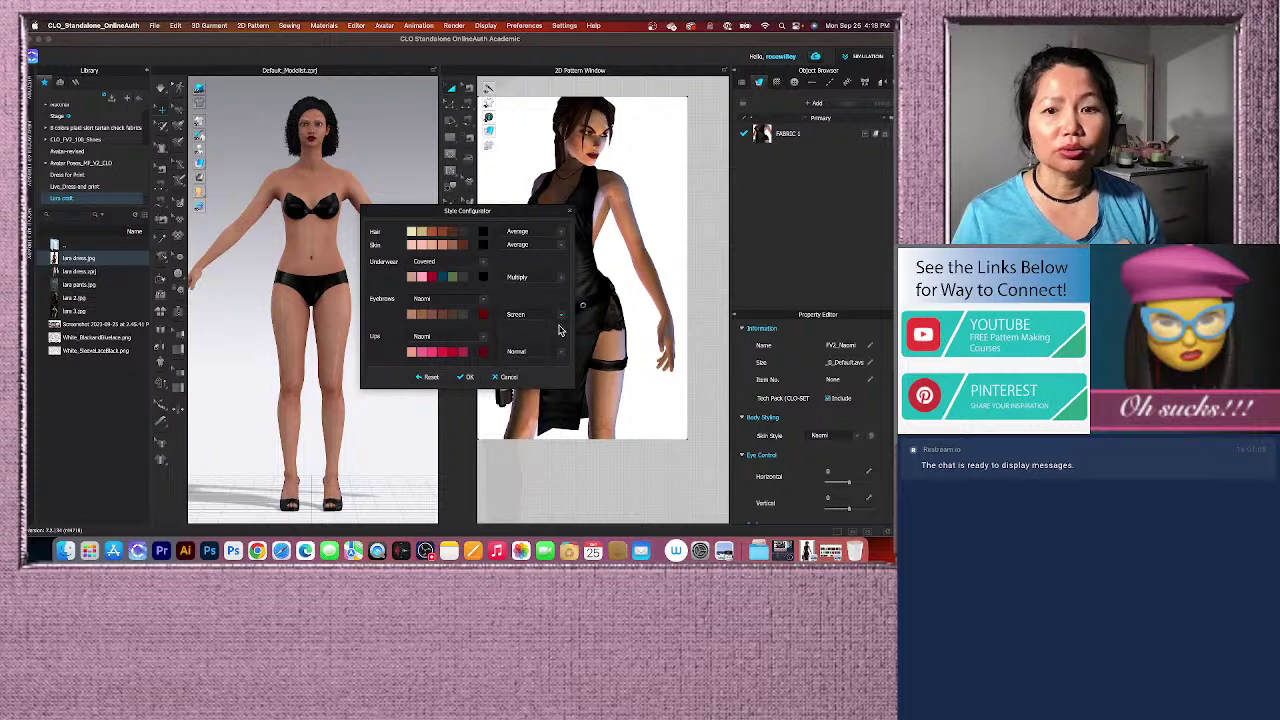
left_click(561, 317)
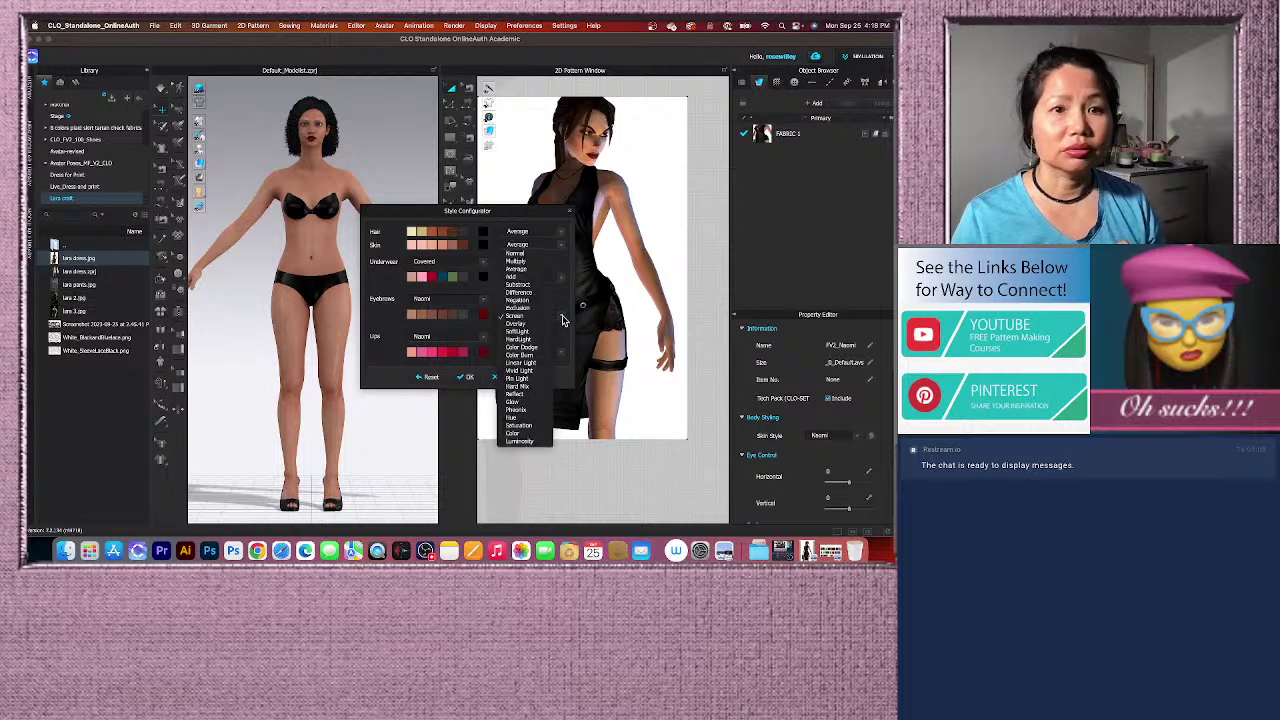
left_click(525, 362)
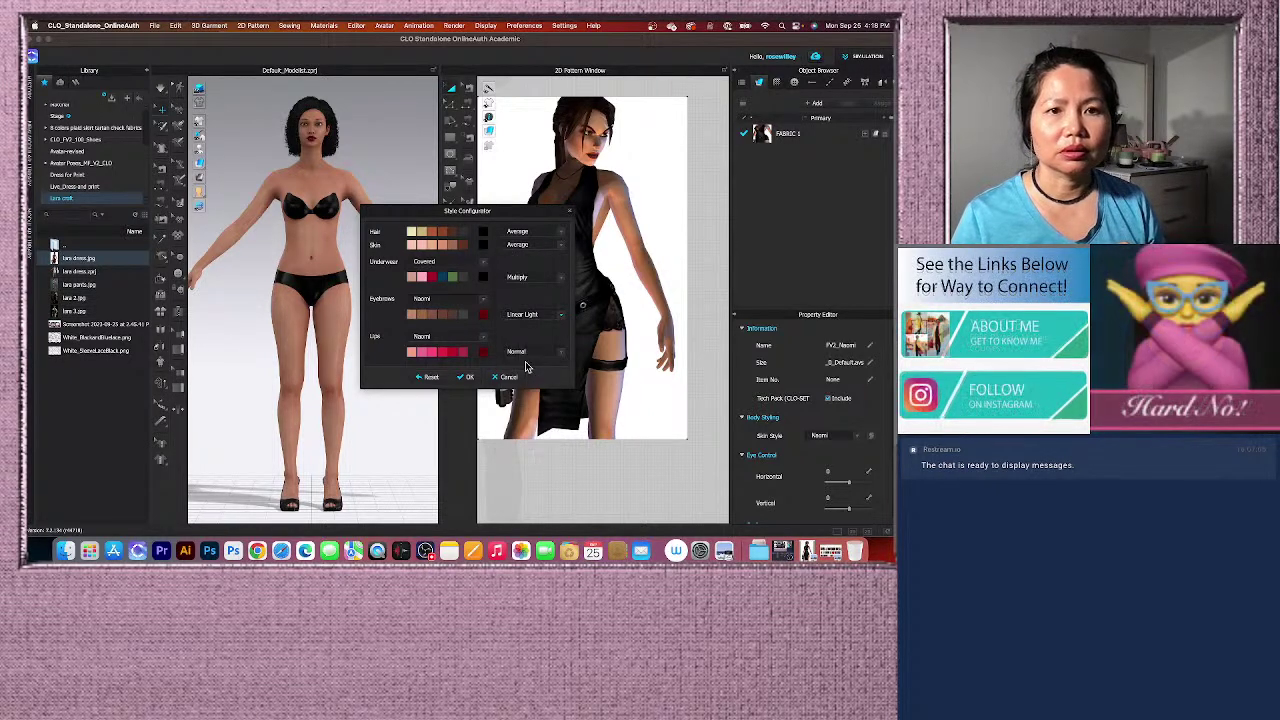
left_click(561, 316)
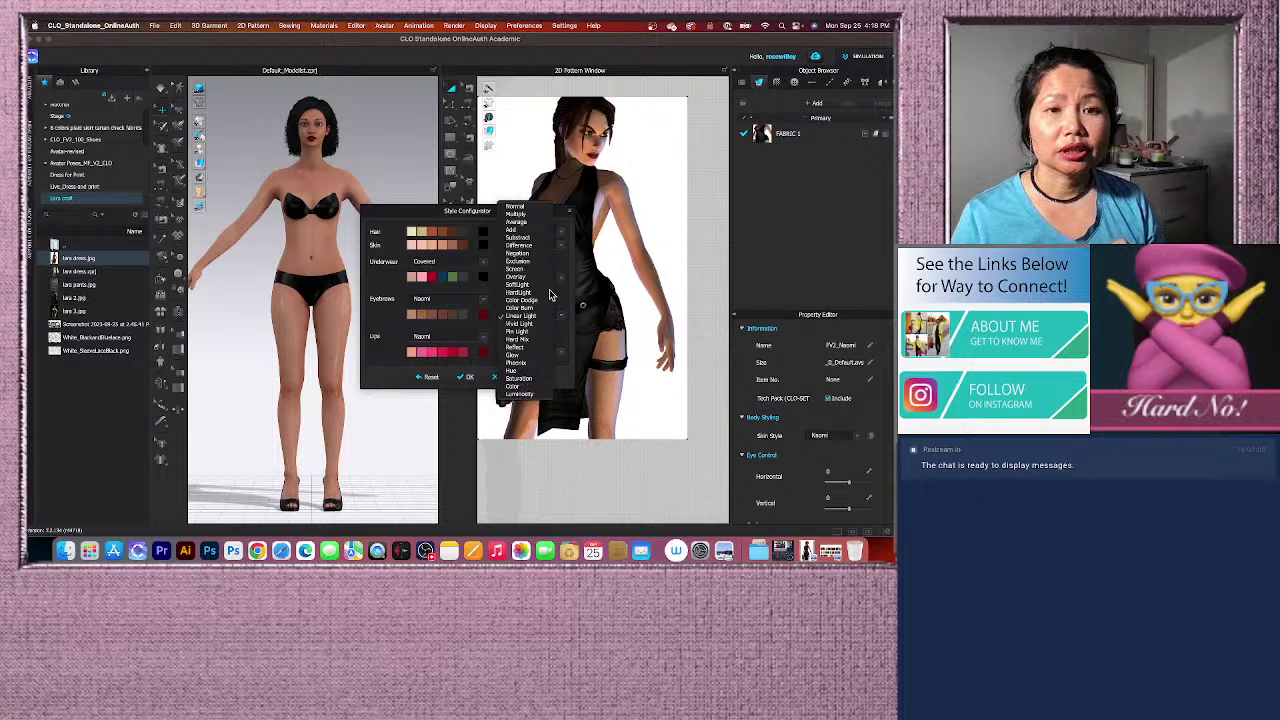
left_click(520, 379)
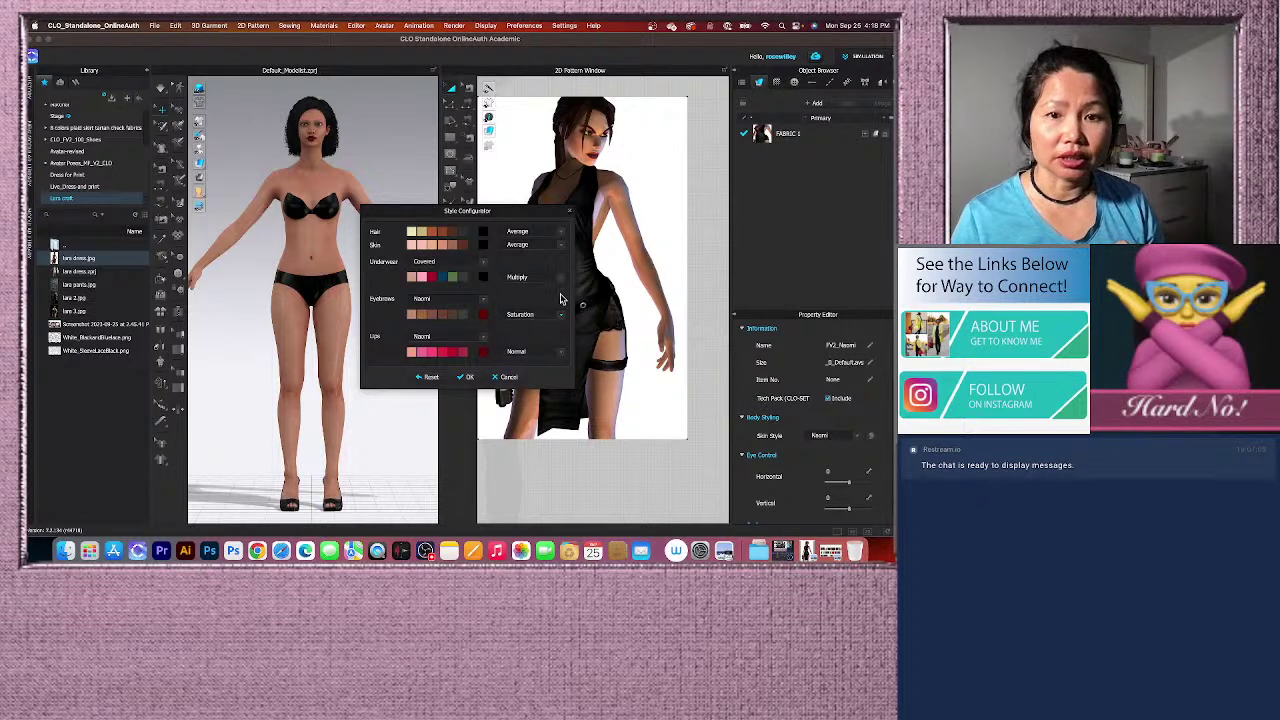
Set the eyebrow blend mode to Average and the eyebrow colour to near-black red #290202.
left_click(561, 314)
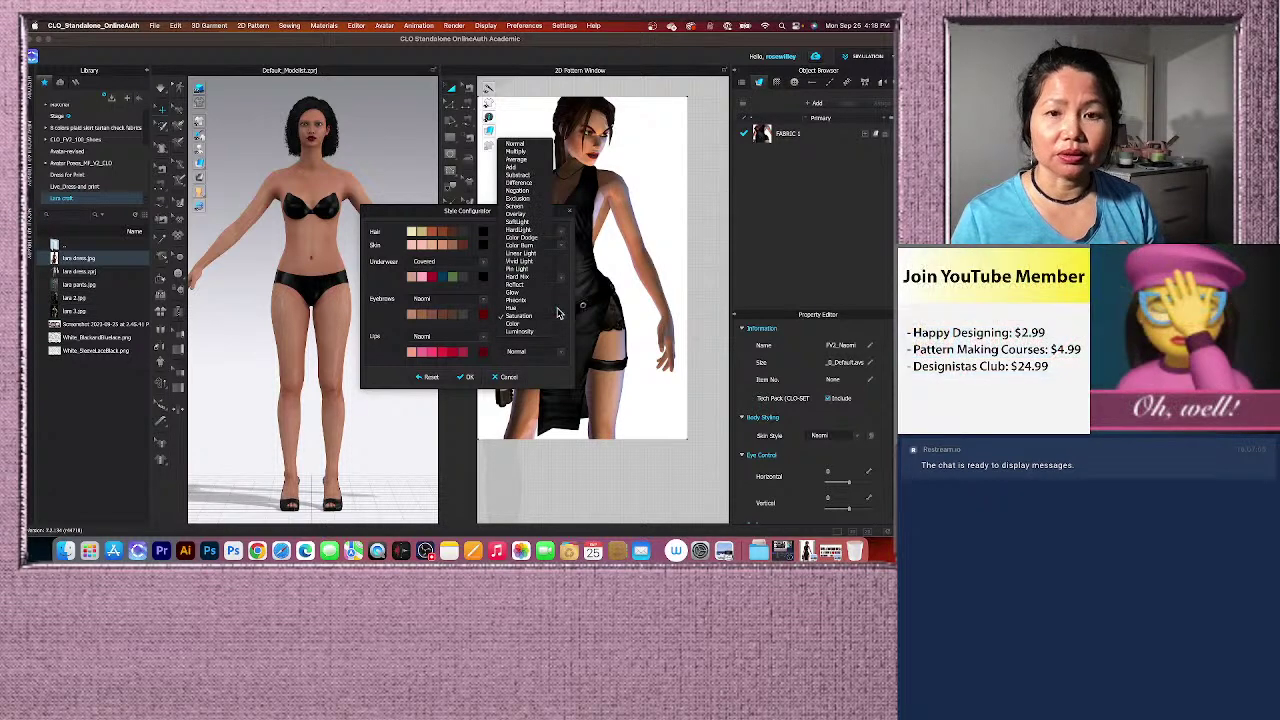
left_click(520, 161)
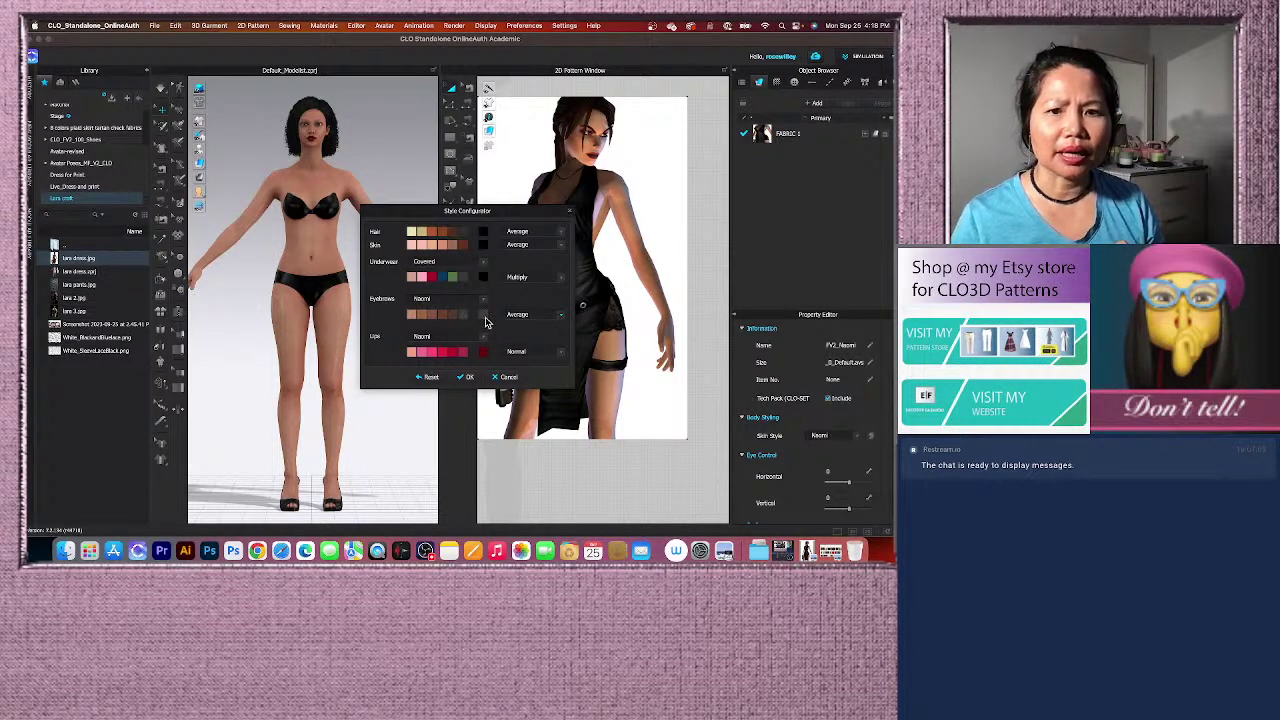
left_click(484, 316)
left_click(424, 332)
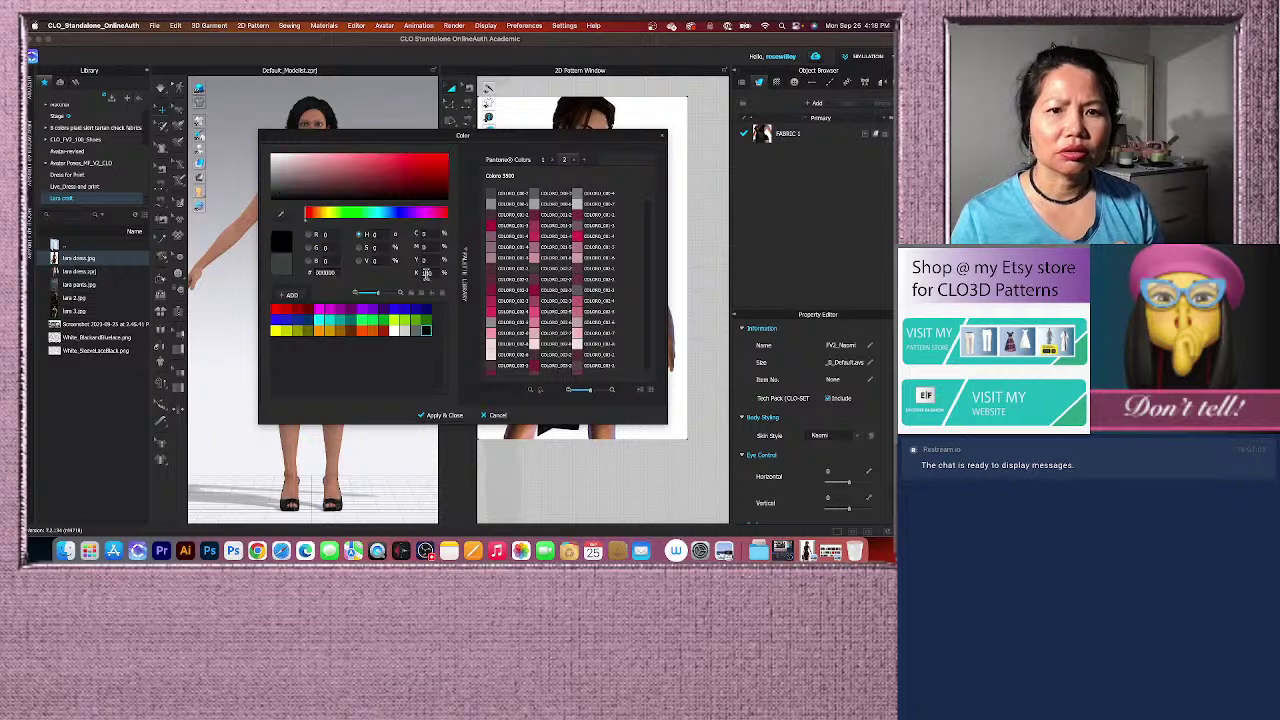
left_click_drag(417, 135, 503, 182)
left_click_drag(520, 241, 528, 241)
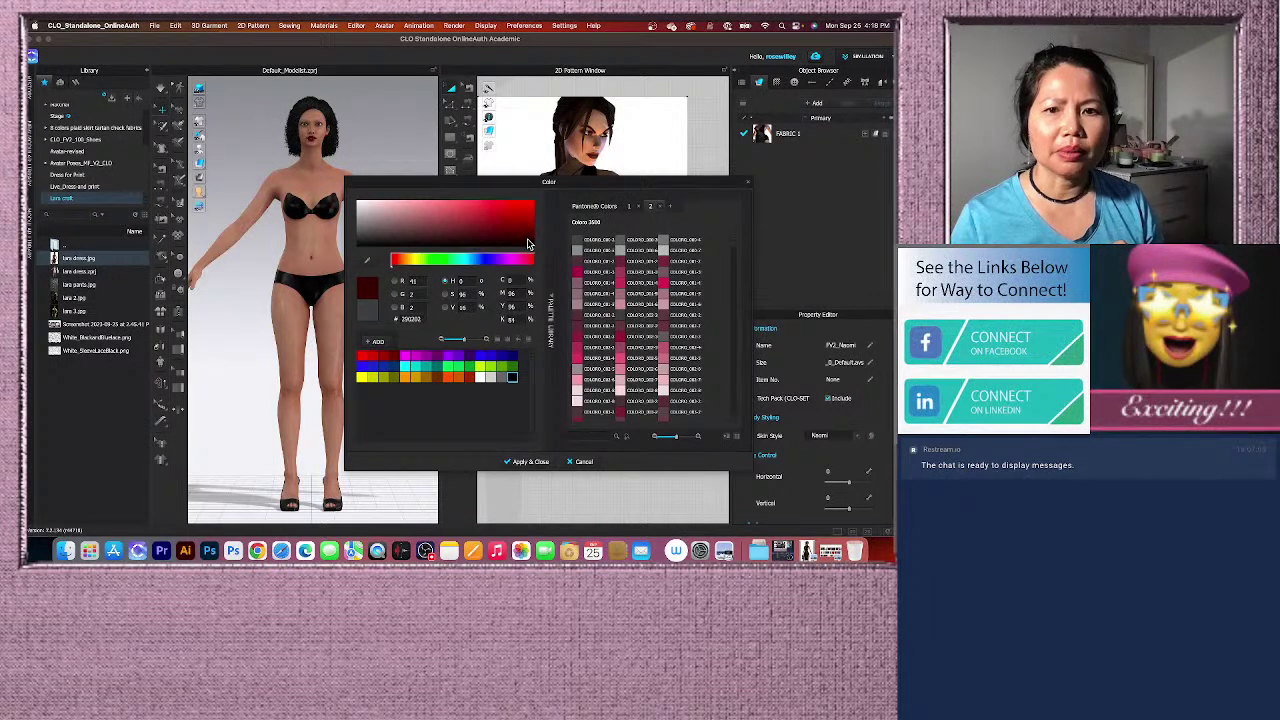
left_click(528, 462)
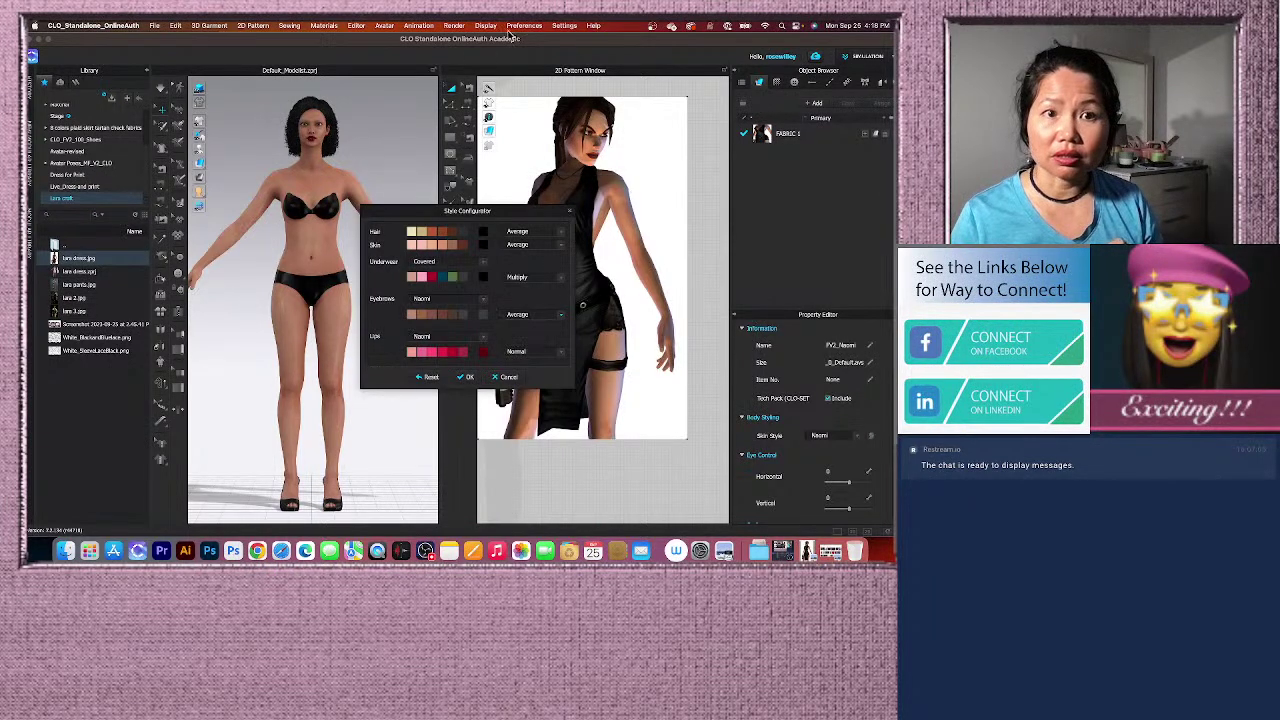
Set the eyebrow blend mode to Normal and accept the avatar's style settings.
left_click(562, 318)
left_click(514, 301)
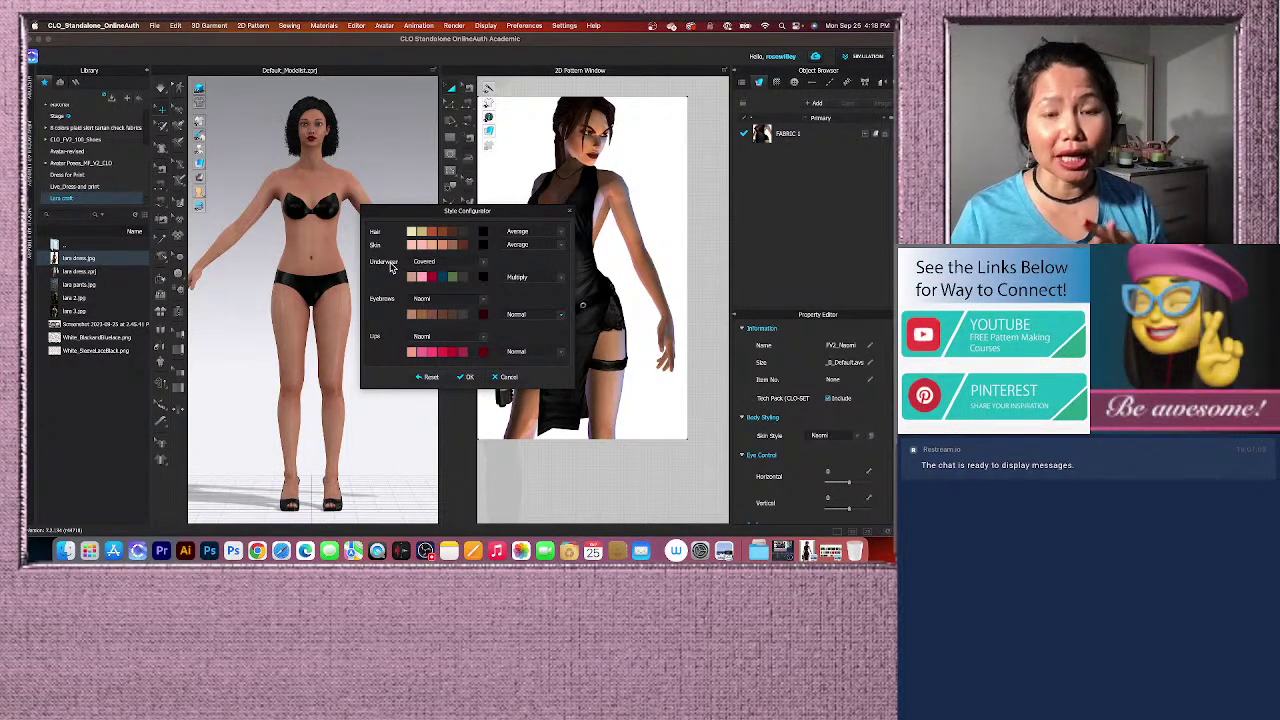
left_click_drag(531, 212, 445, 235)
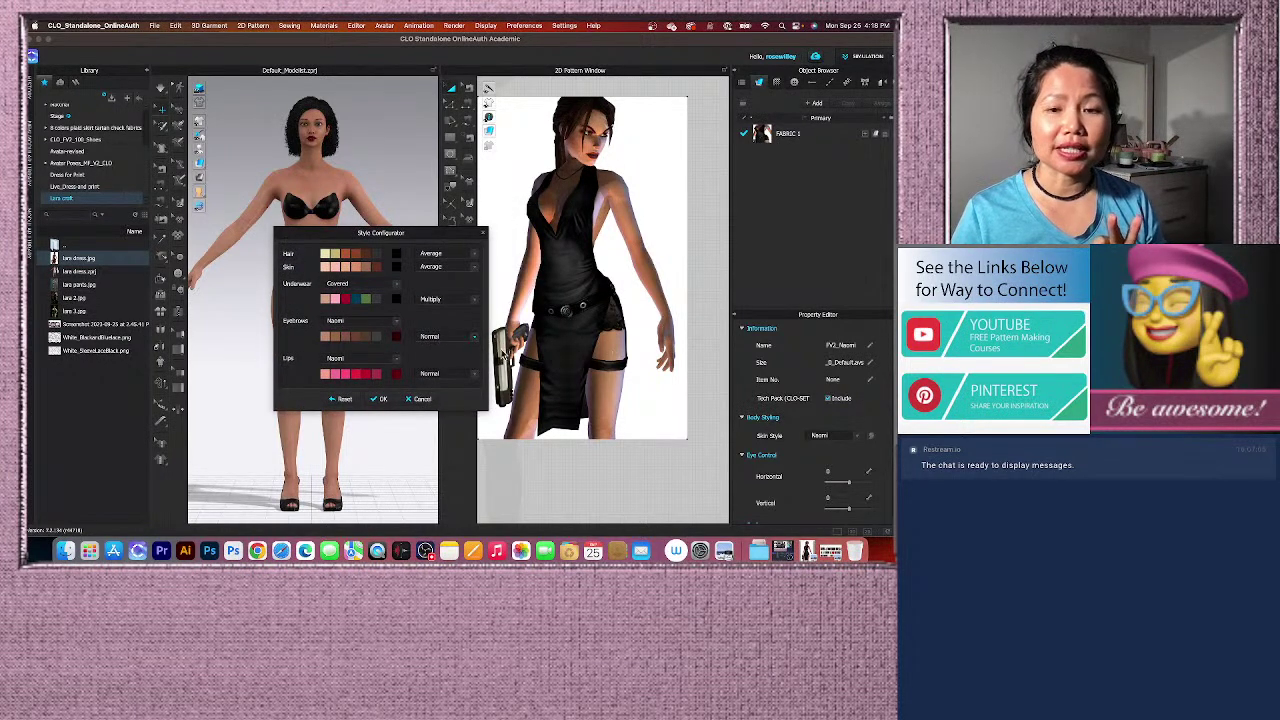
left_click_drag(447, 235, 560, 243)
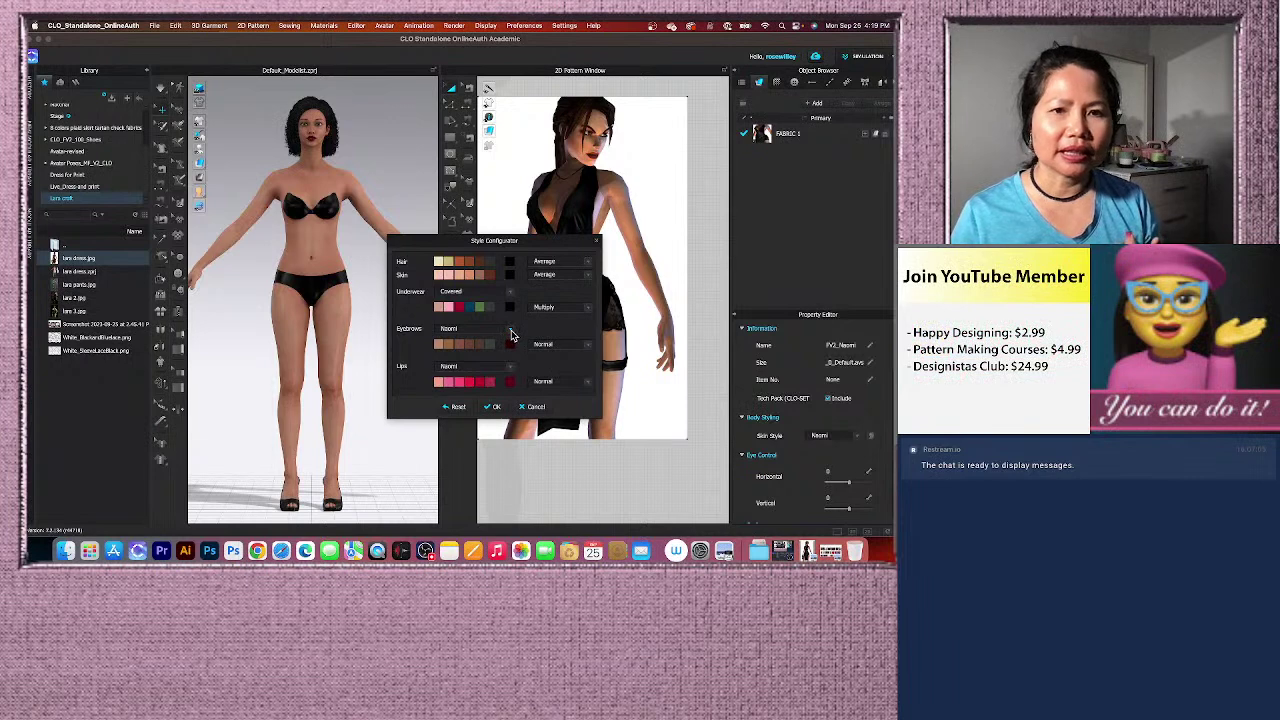
left_click(495, 407)
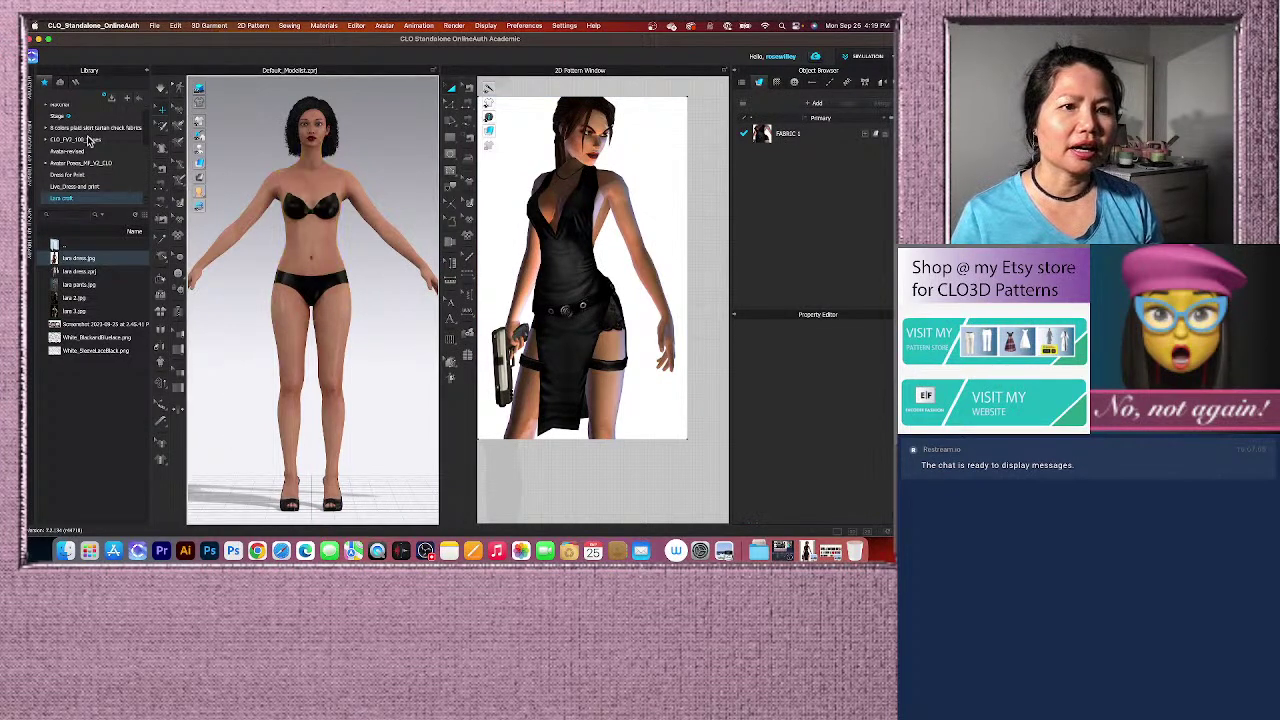
Replace the avatar's hairstyle with FV2_Bun_A_BK from the Female_V2 hair library.
scroll(90, 128, "up", 3)
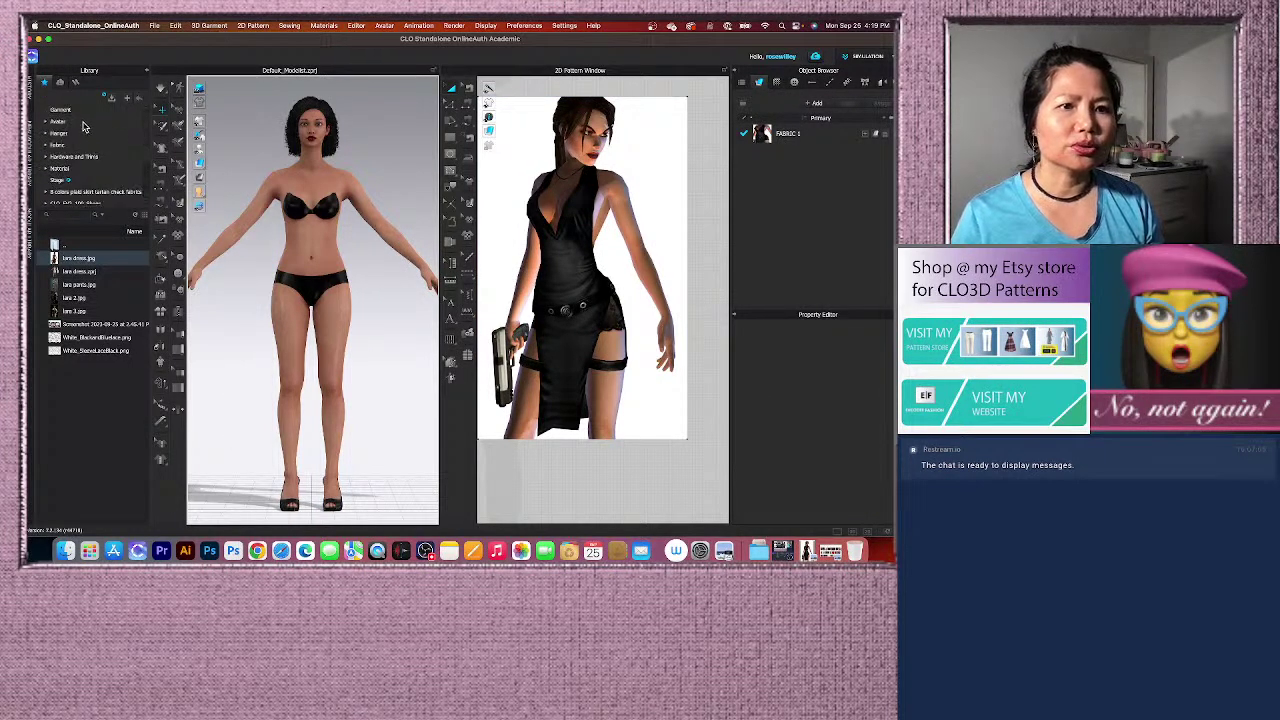
left_click(84, 122)
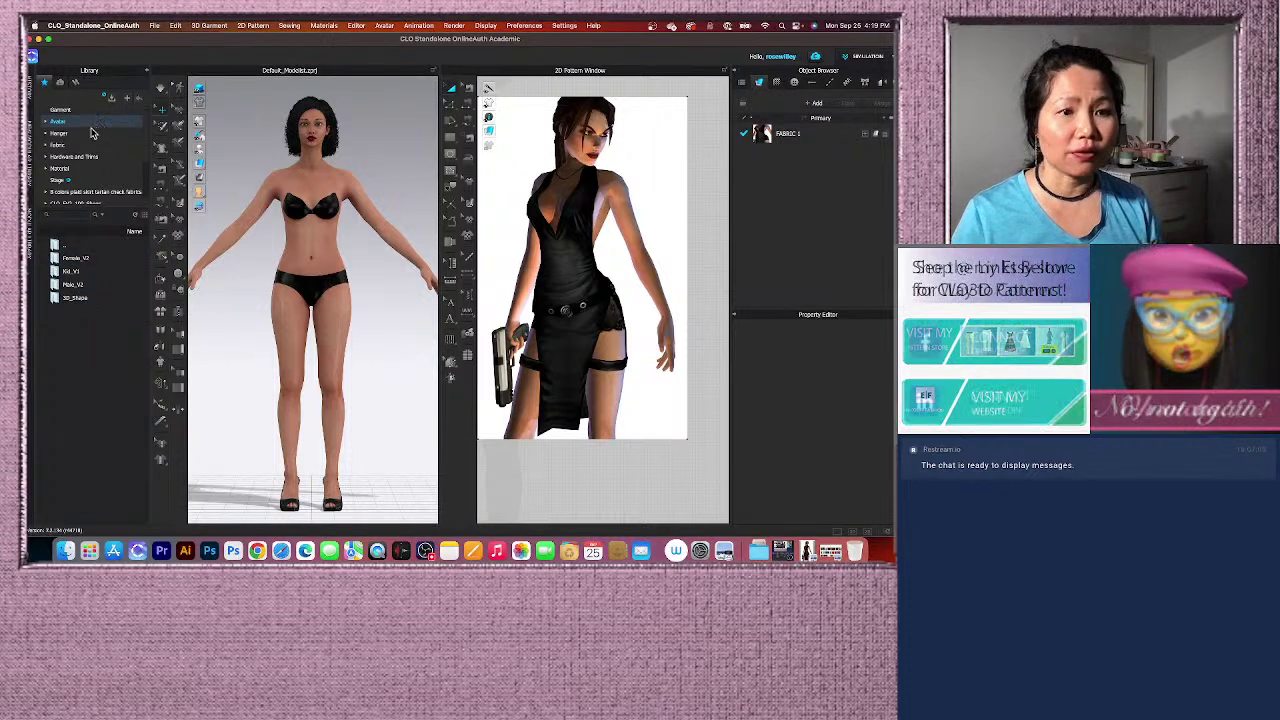
double_click(100, 263)
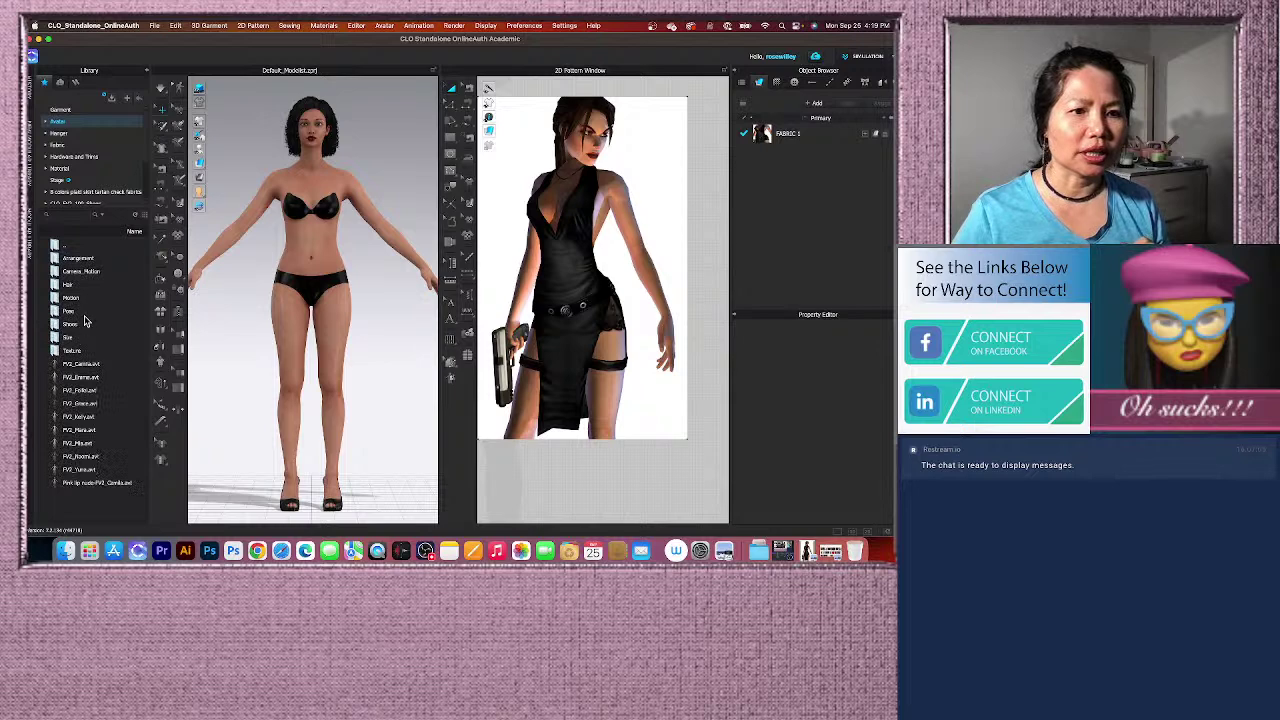
double_click(81, 285)
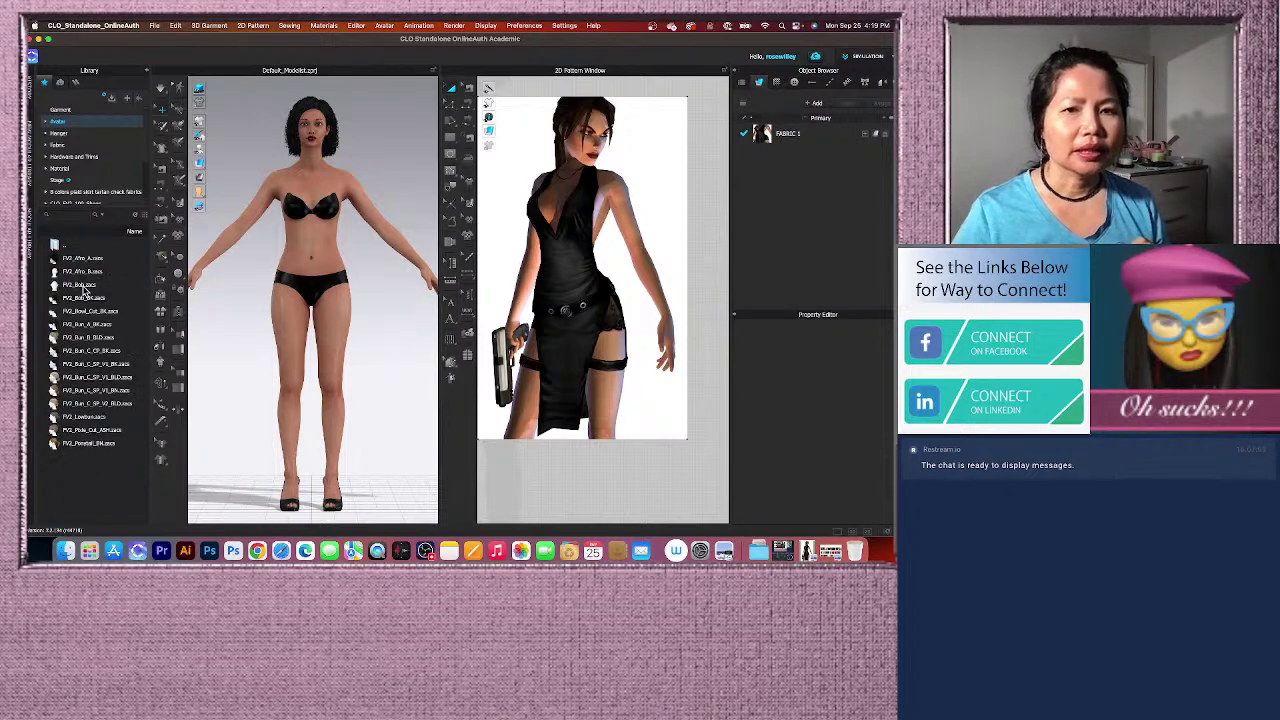
left_click_drag(86, 290, 266, 343)
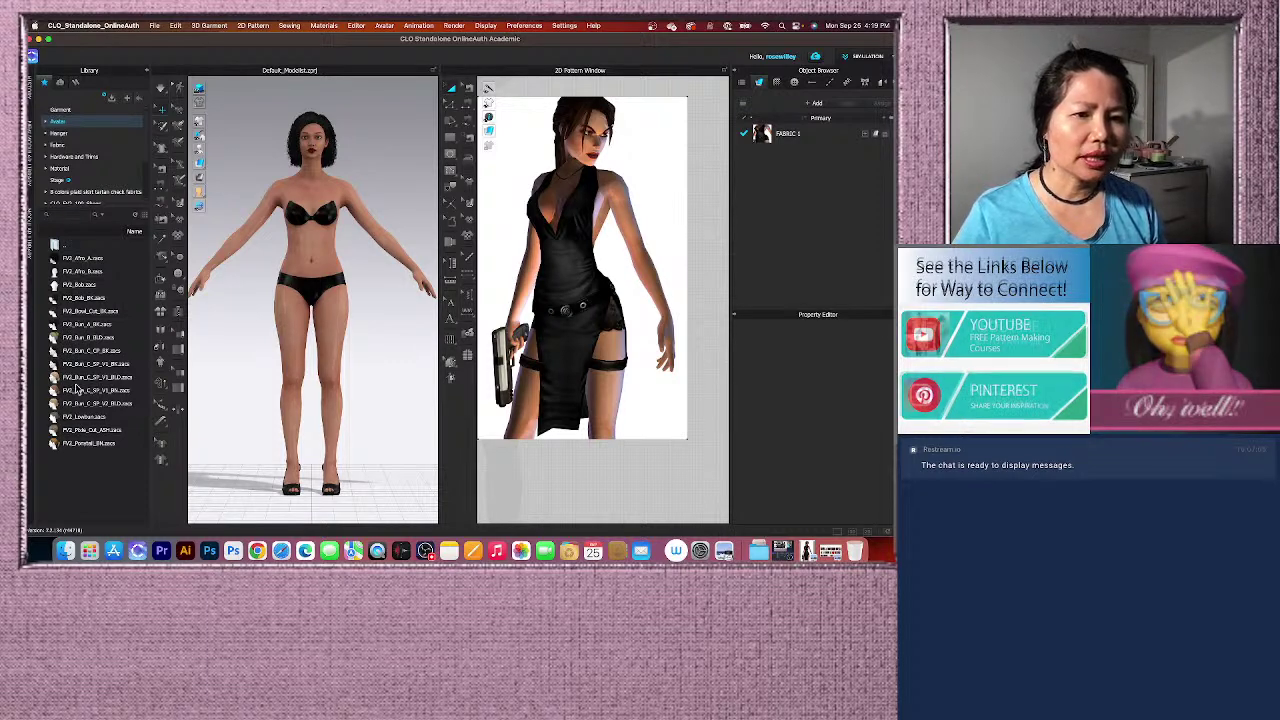
double_click(78, 328)
Examine the avatar's new bun hairstyle up close and from the side, ending on the full-body front view.
scroll(307, 277, "up", 4)
scroll(316, 285, "down", 4)
right_click_drag(296, 265, 368, 264)
scroll(350, 251, "up", 4)
middle_click_drag(368, 266, 374, 369)
scroll(344, 275, "up", 4)
middle_click_drag(388, 295, 380, 298)
right_click_drag(388, 302, 309, 302)
scroll(310, 290, "down", 5)
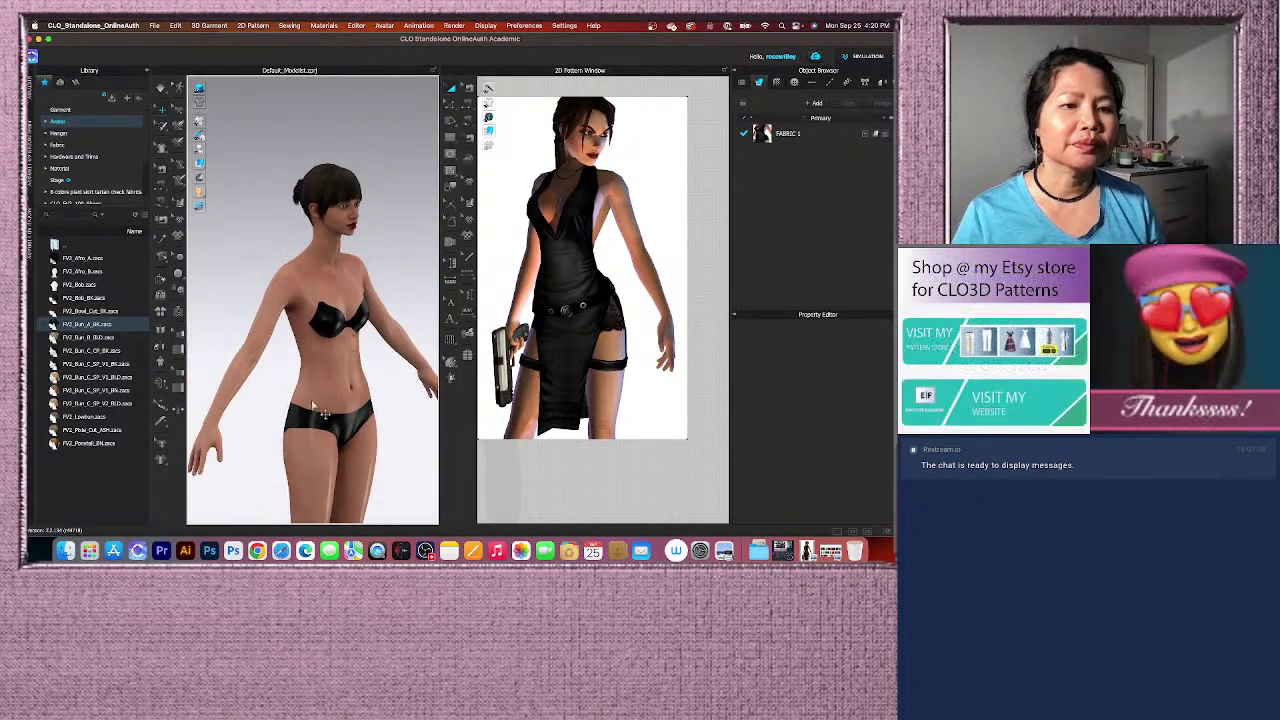
scroll(346, 410, "down", 2)
key("2")
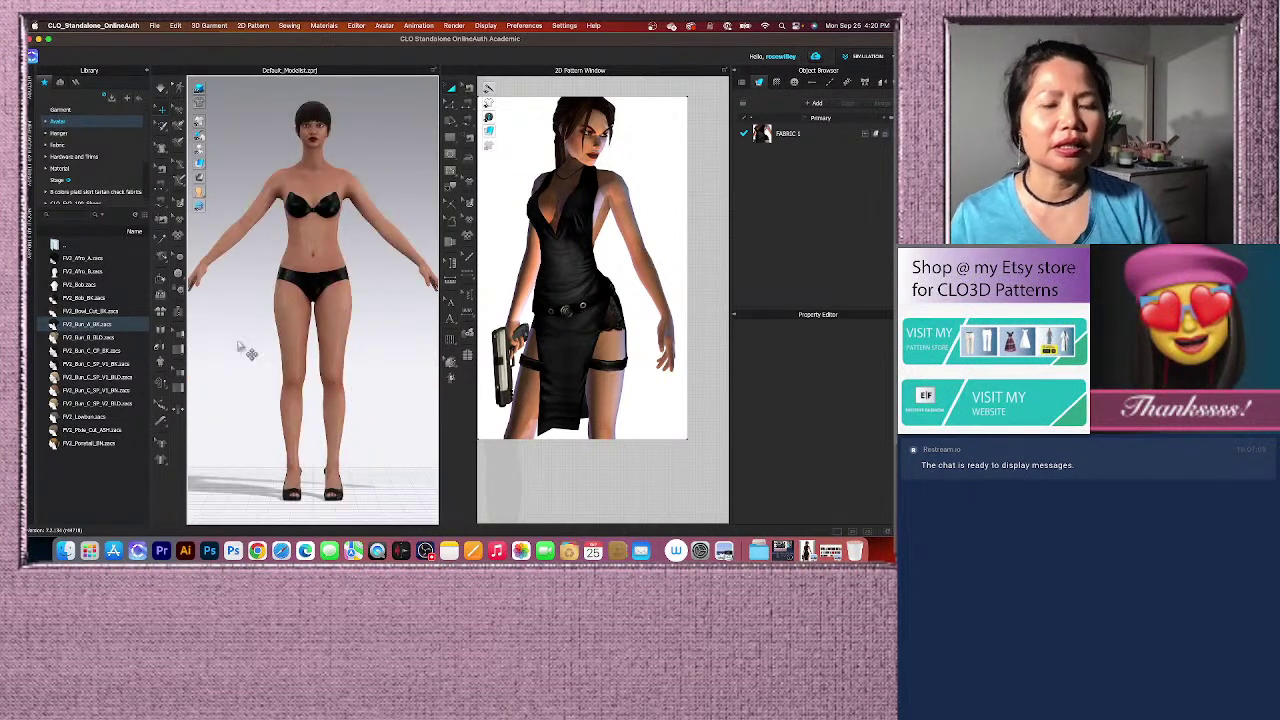
scroll(320, 250, "down", 2)
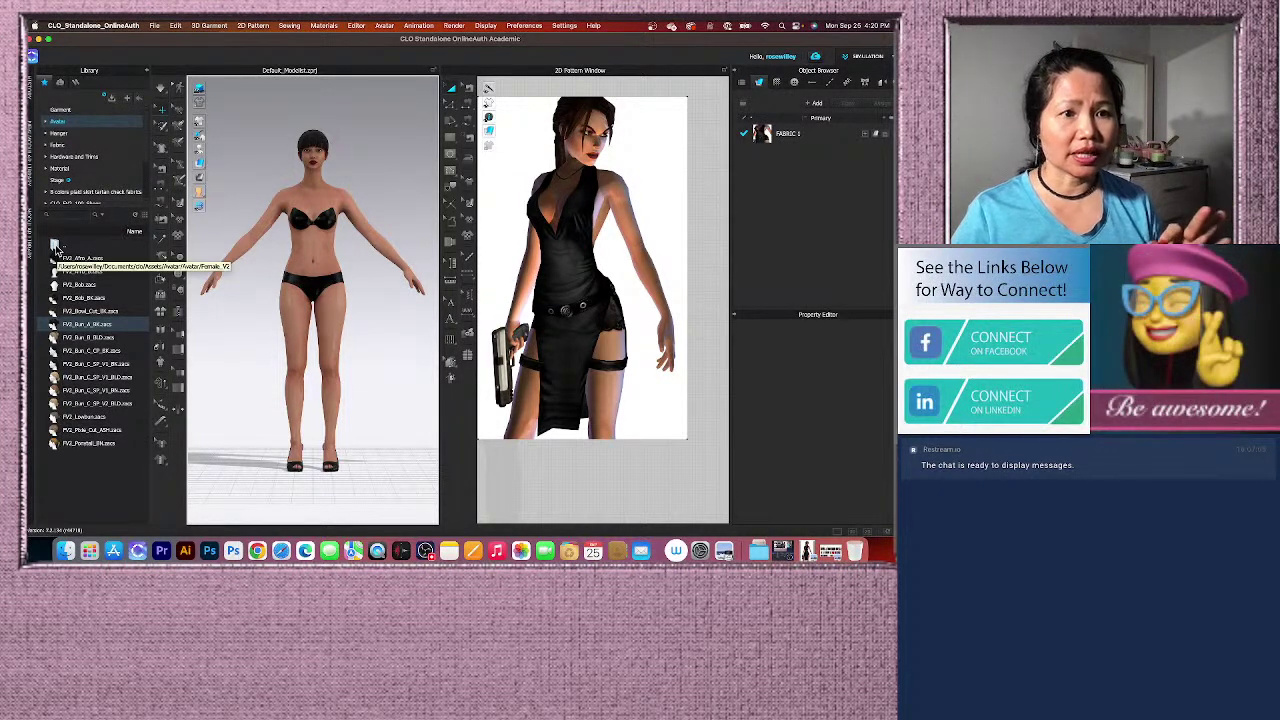
Look through the Female_V2 motion files in the library and return to the Female_V2 folder.
double_click(57, 247)
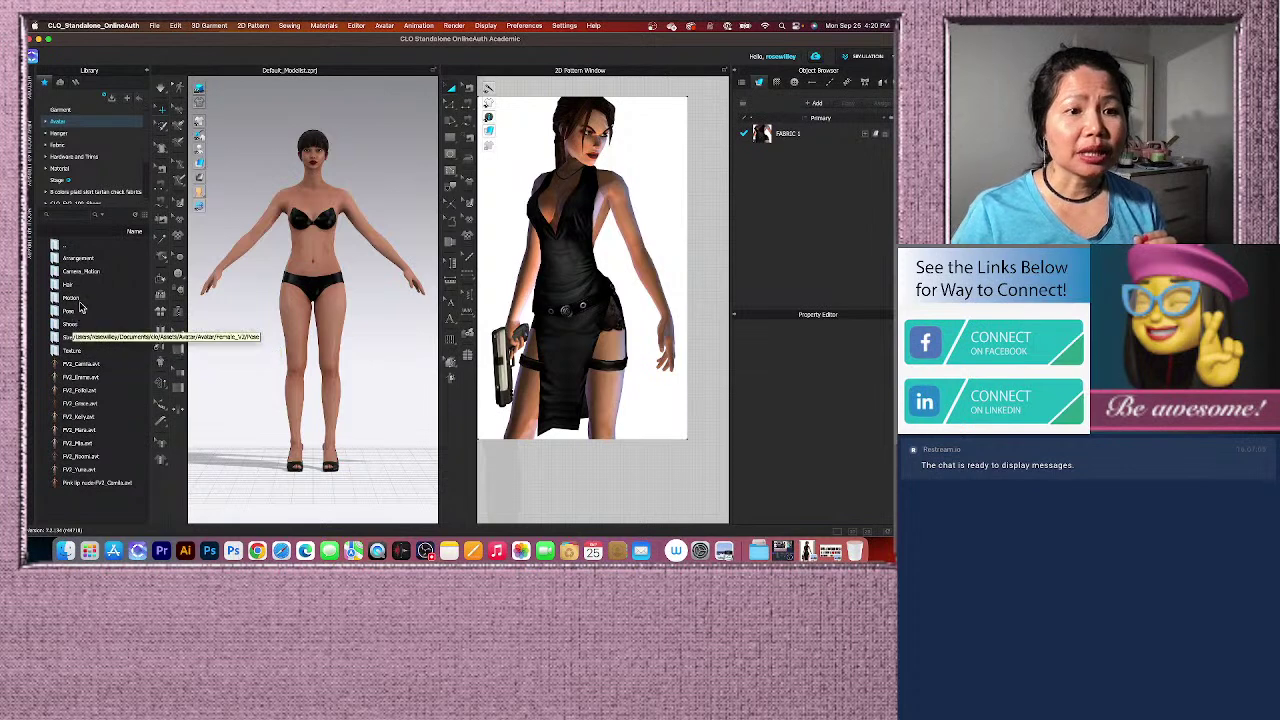
double_click(110, 300)
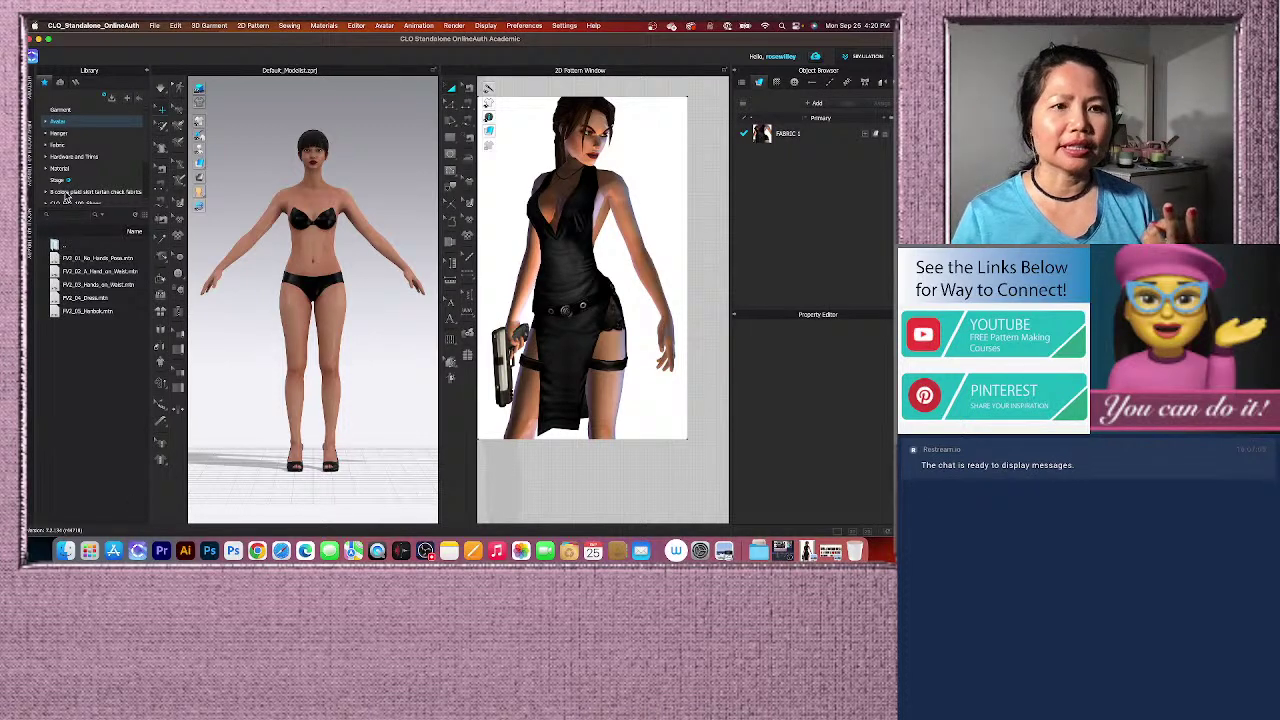
left_click(130, 123)
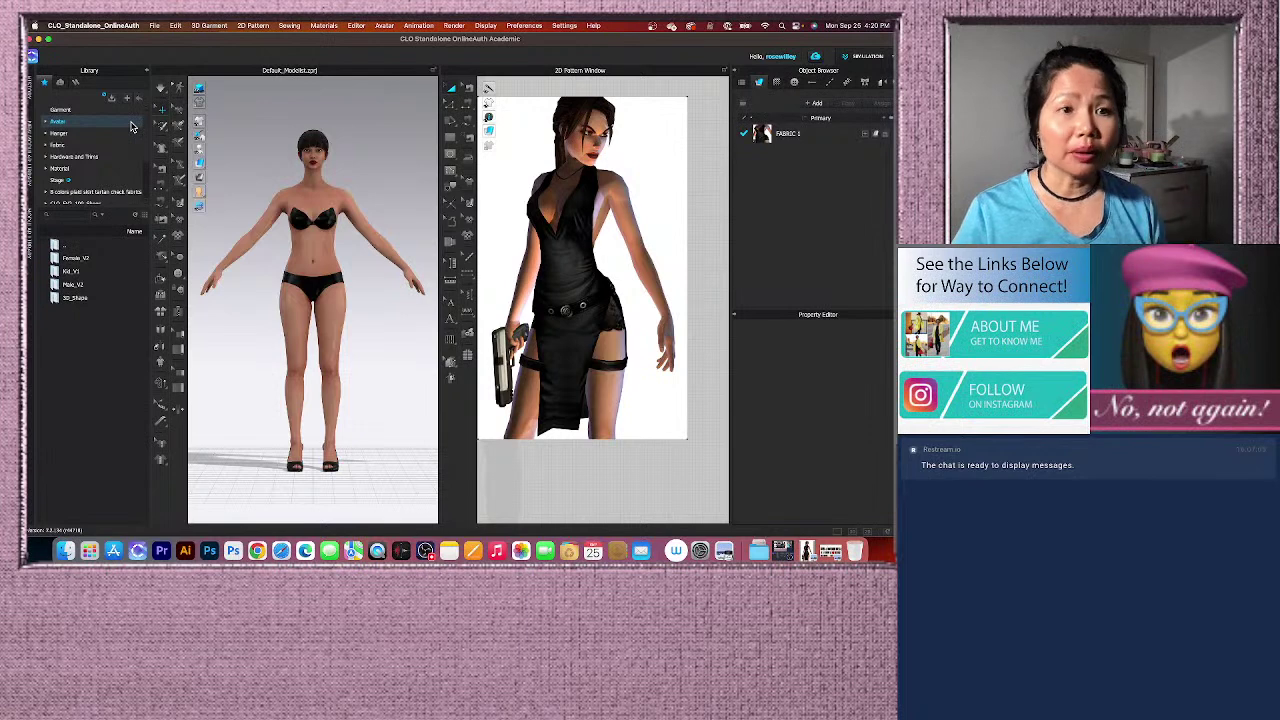
double_click(99, 262)
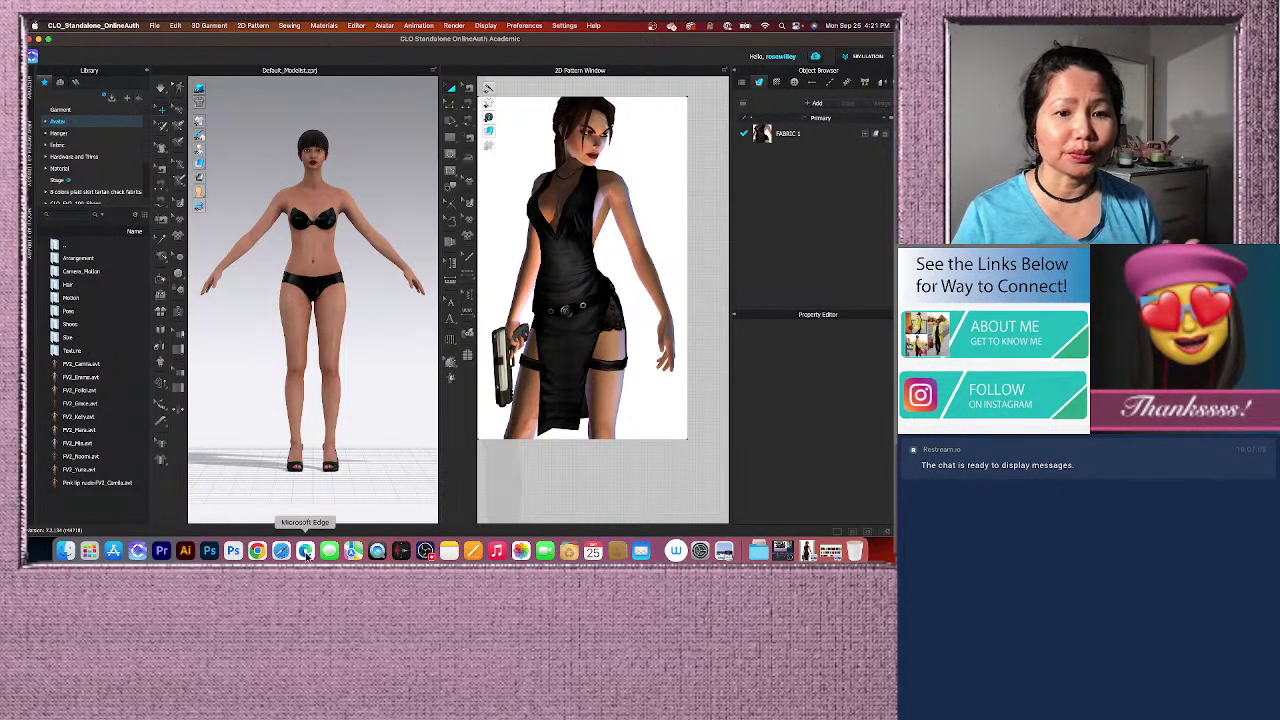
scroll(338, 412, "up", 1)
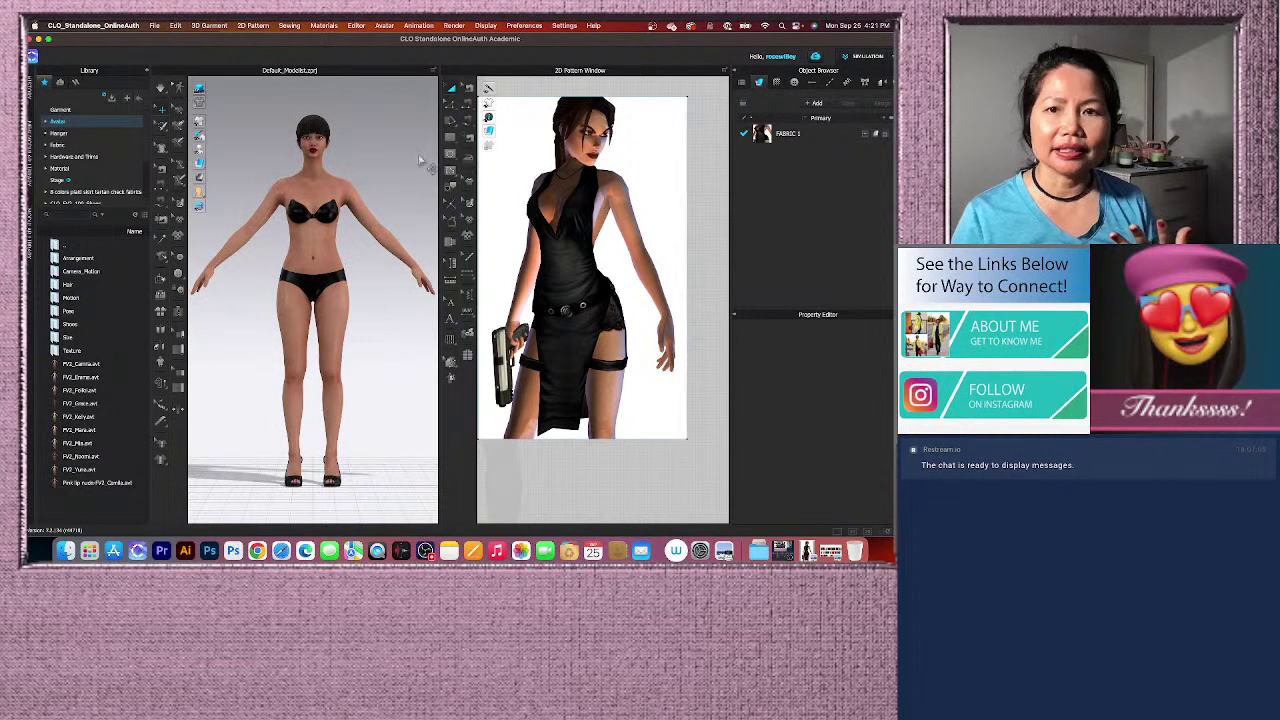
Switch to the Preview screenshot of Lara Croft dress images, review the outfits for reference, and put the image window away.
left_click(830, 551)
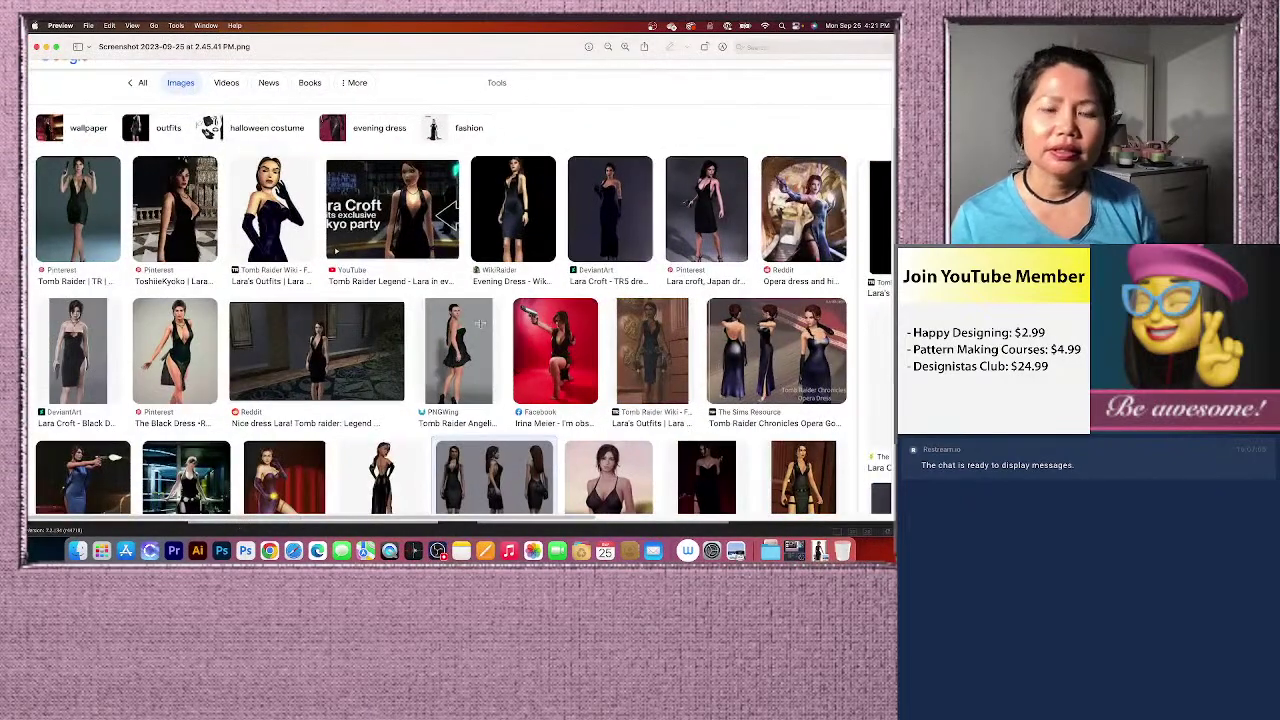
scroll(483, 299, "up", 3)
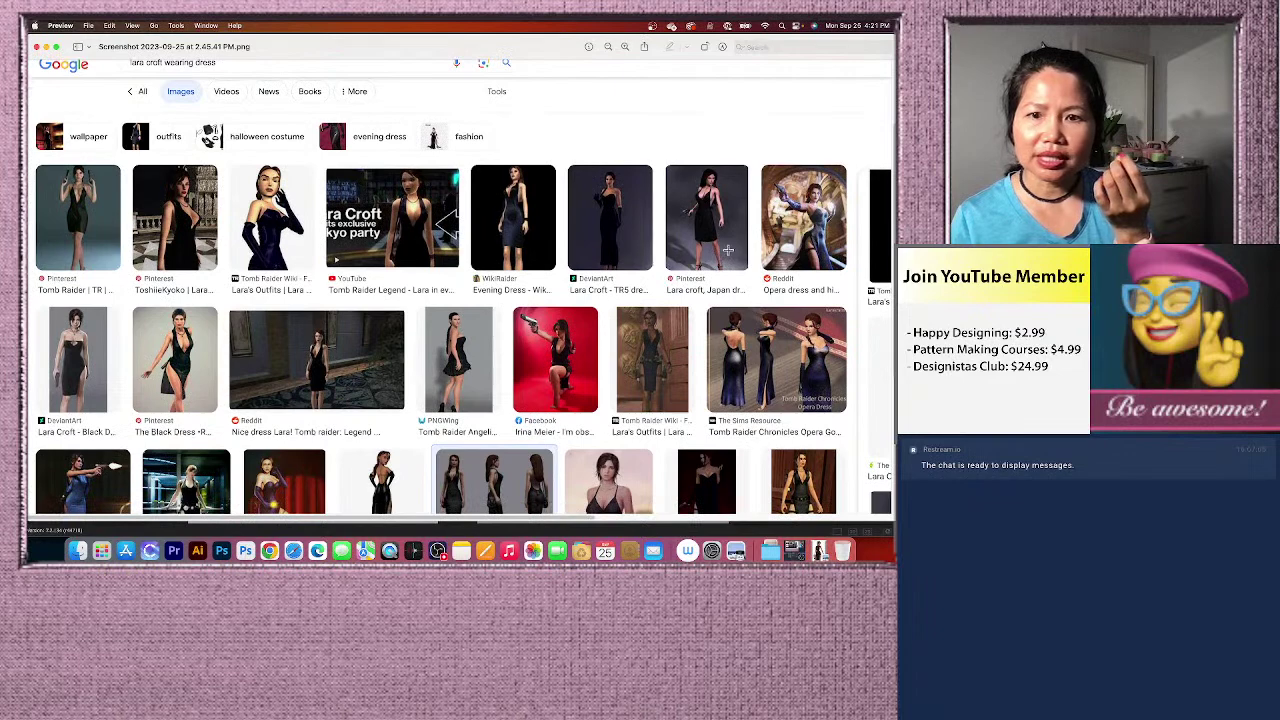
scroll(610, 341, "down", 1)
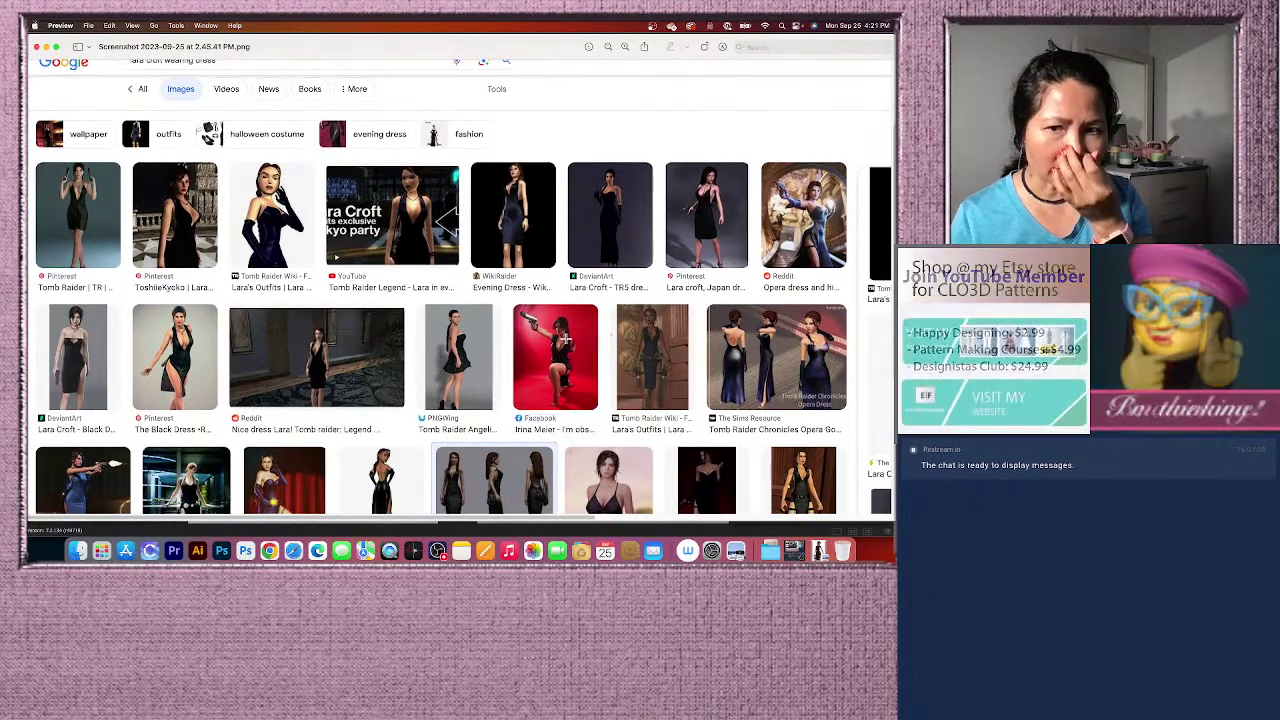
scroll(610, 339, "down", 5)
scroll(675, 313, "down", 3)
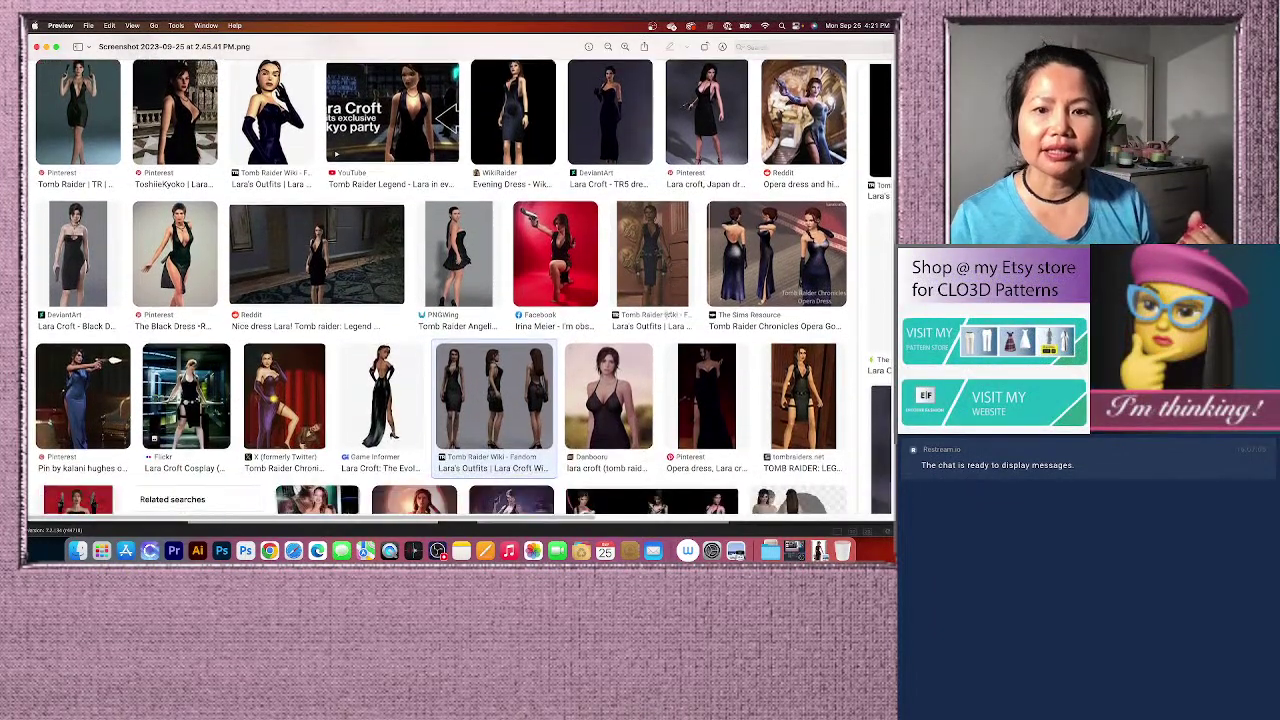
scroll(417, 426, "down", 10)
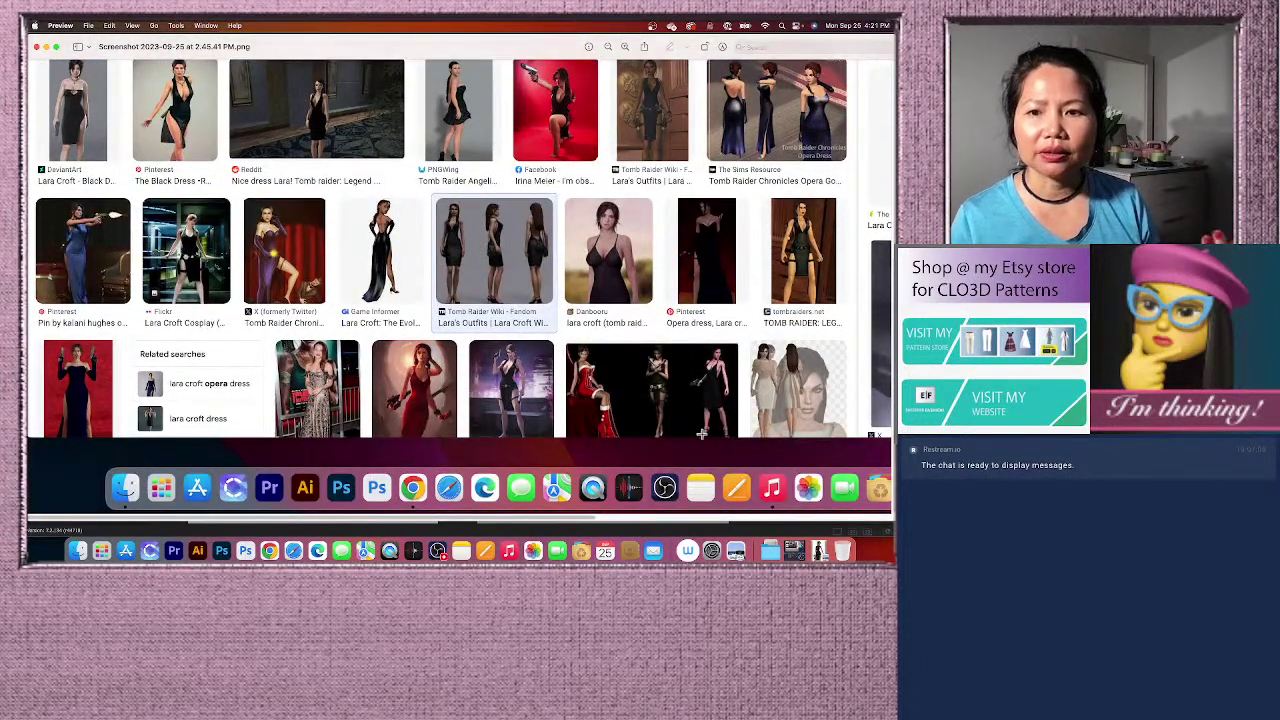
scroll(450, 345, "up", 8)
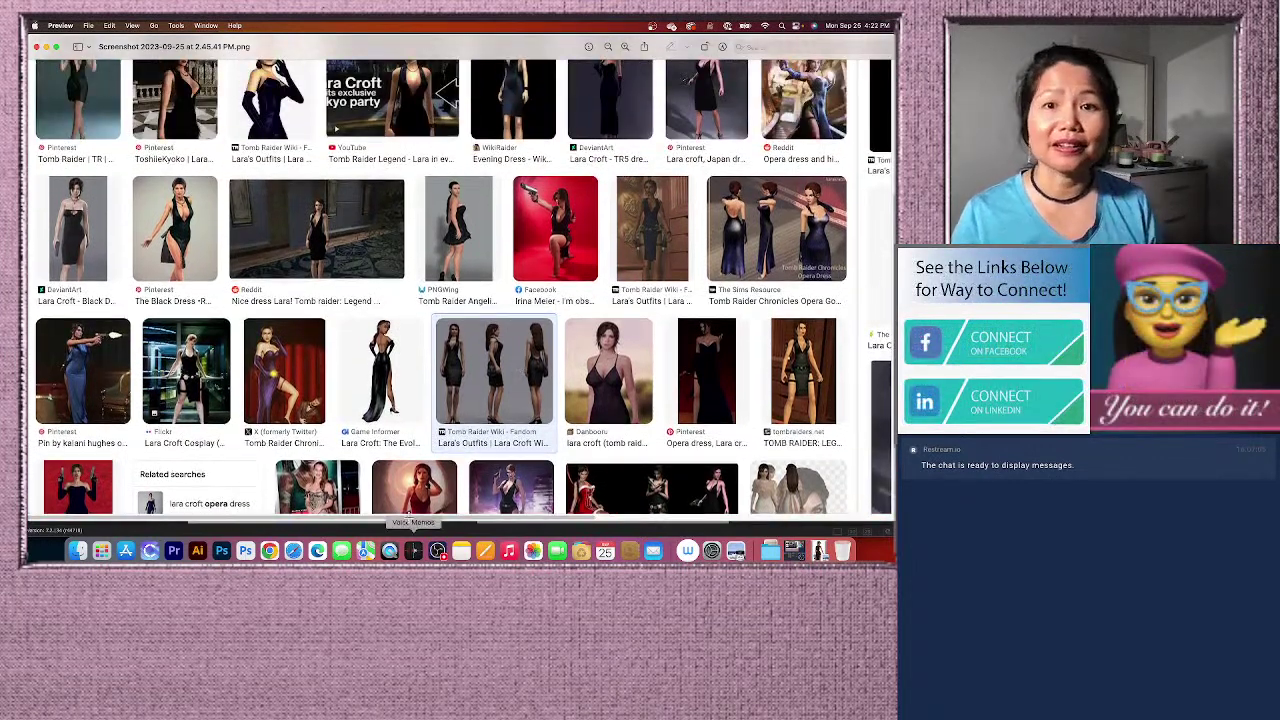
scroll(521, 330, "up", 4)
scroll(440, 320, "up", 4)
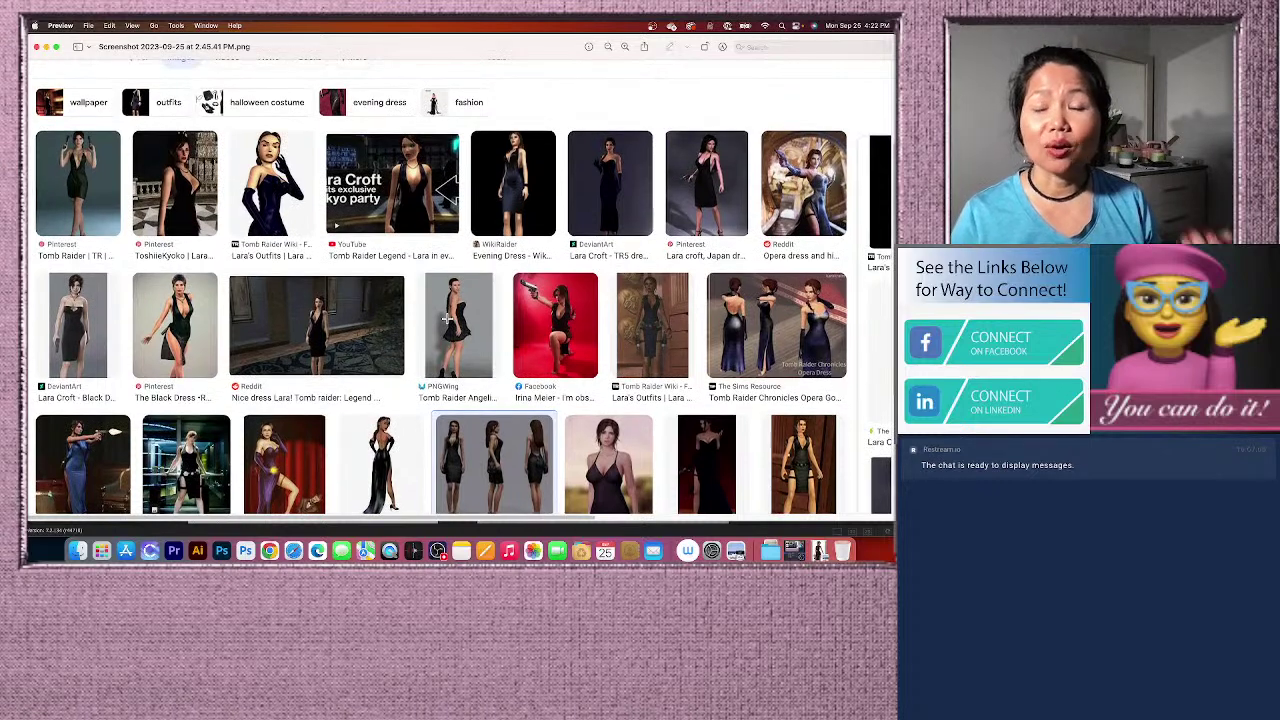
left_click(47, 48)
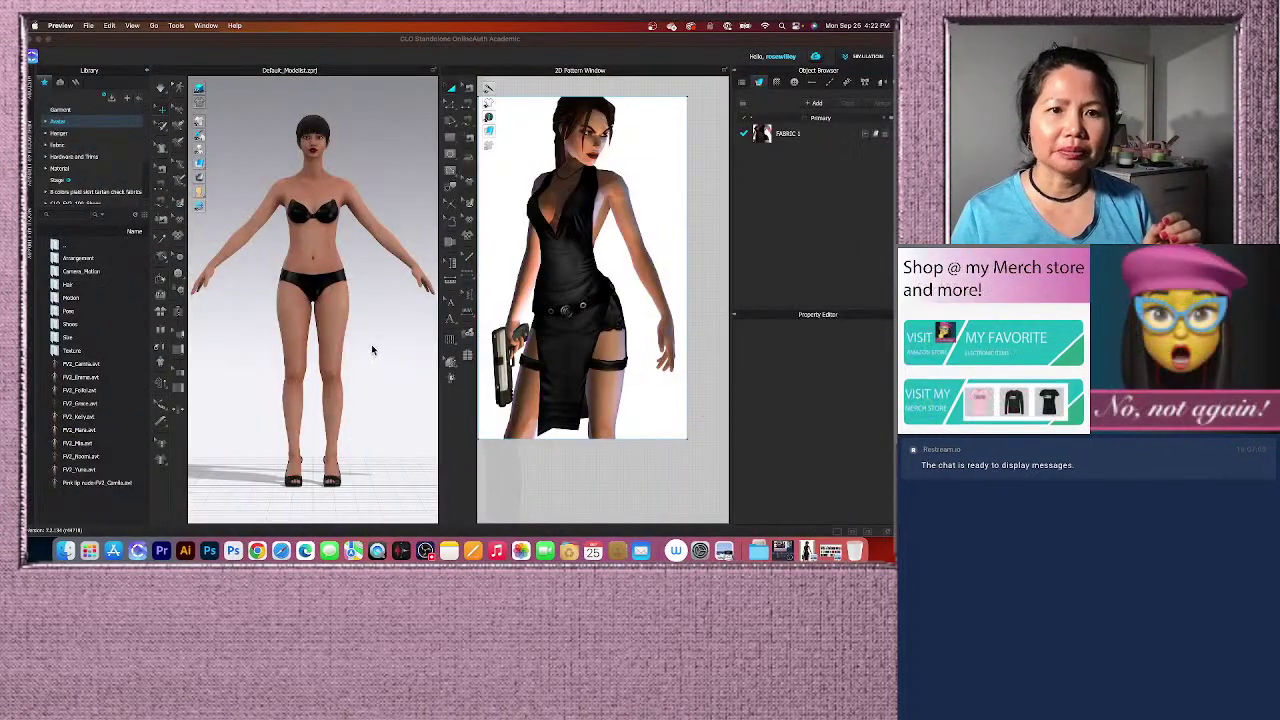
Open the Shoes folder of the Female_V2 avatar to see the available footwear.
scroll(369, 341, "up", 2)
scroll(369, 338, "down", 1)
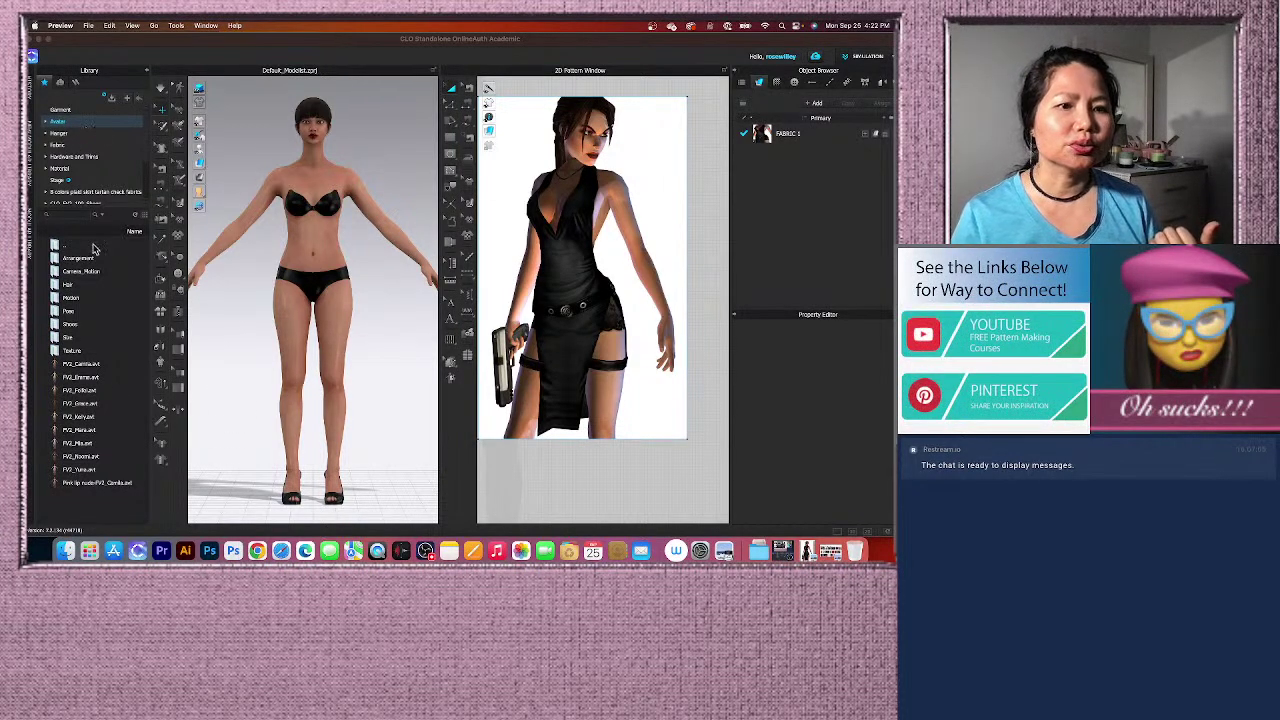
left_click(95, 328)
double_click(95, 326)
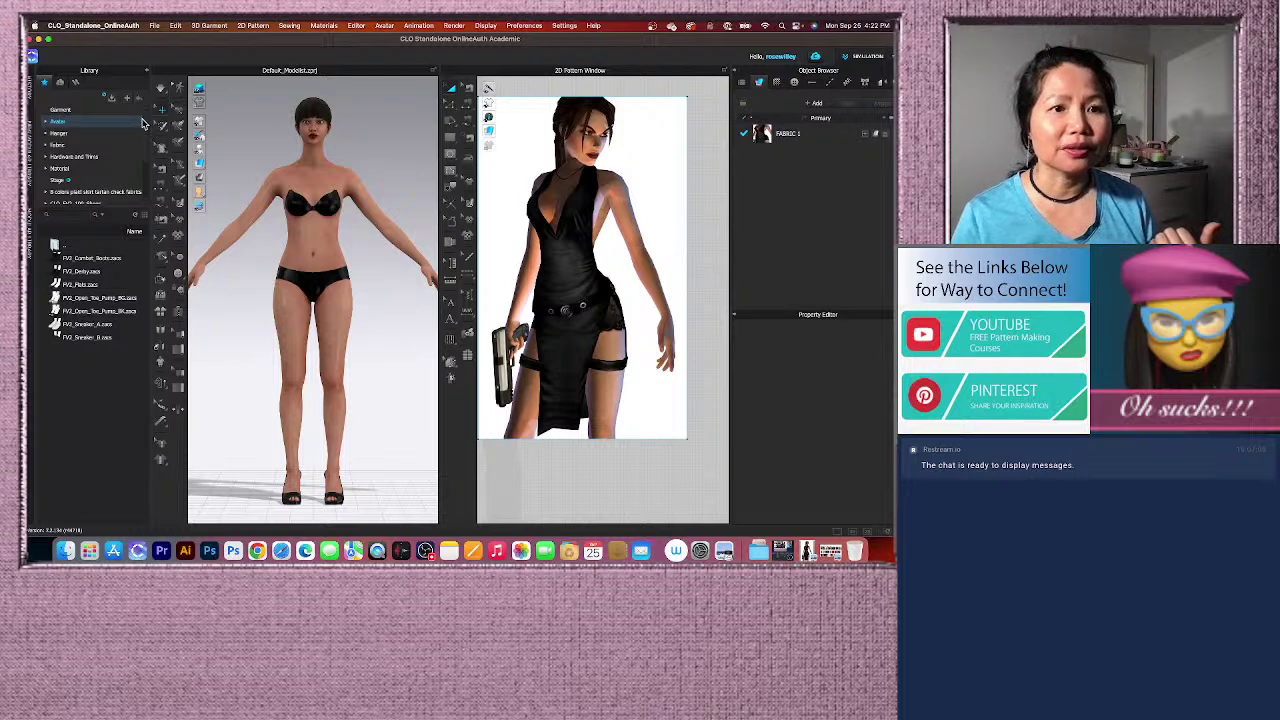
Open the CLO_FV2_100_Shoes collection, show its items as thumbnails, and widen the library to three columns.
scroll(150, 168, "down", 3)
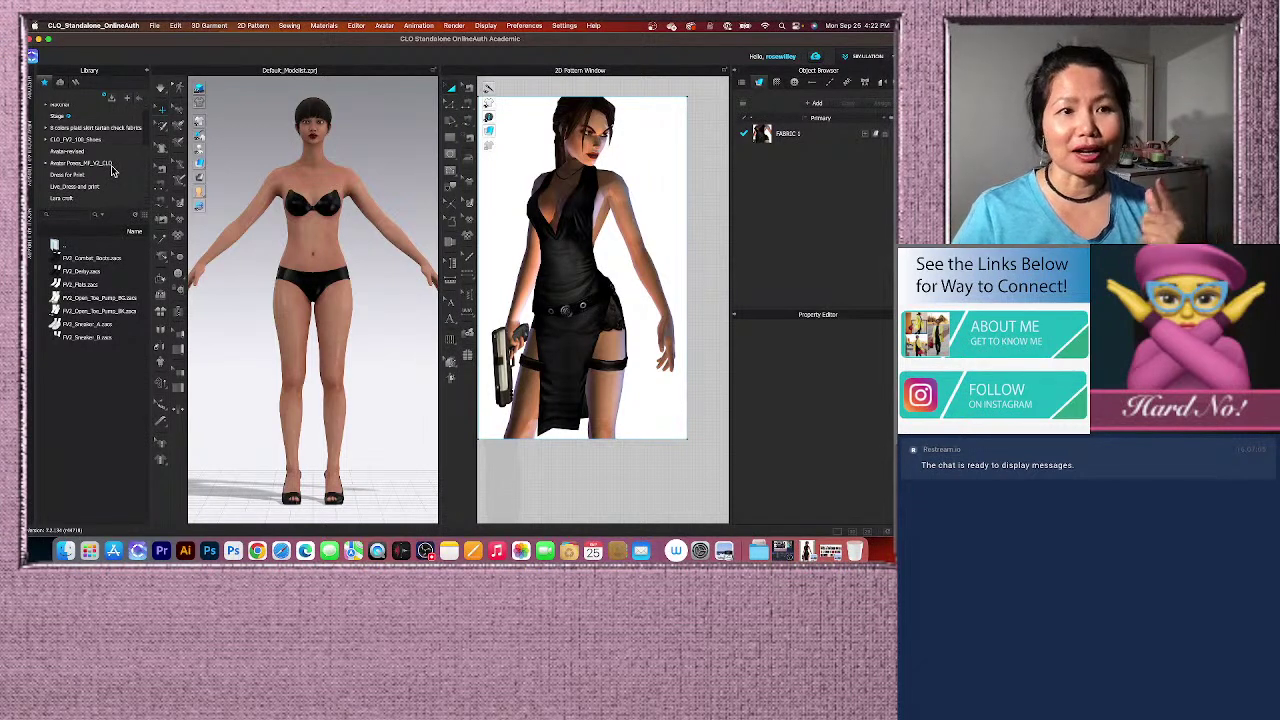
left_click(110, 142)
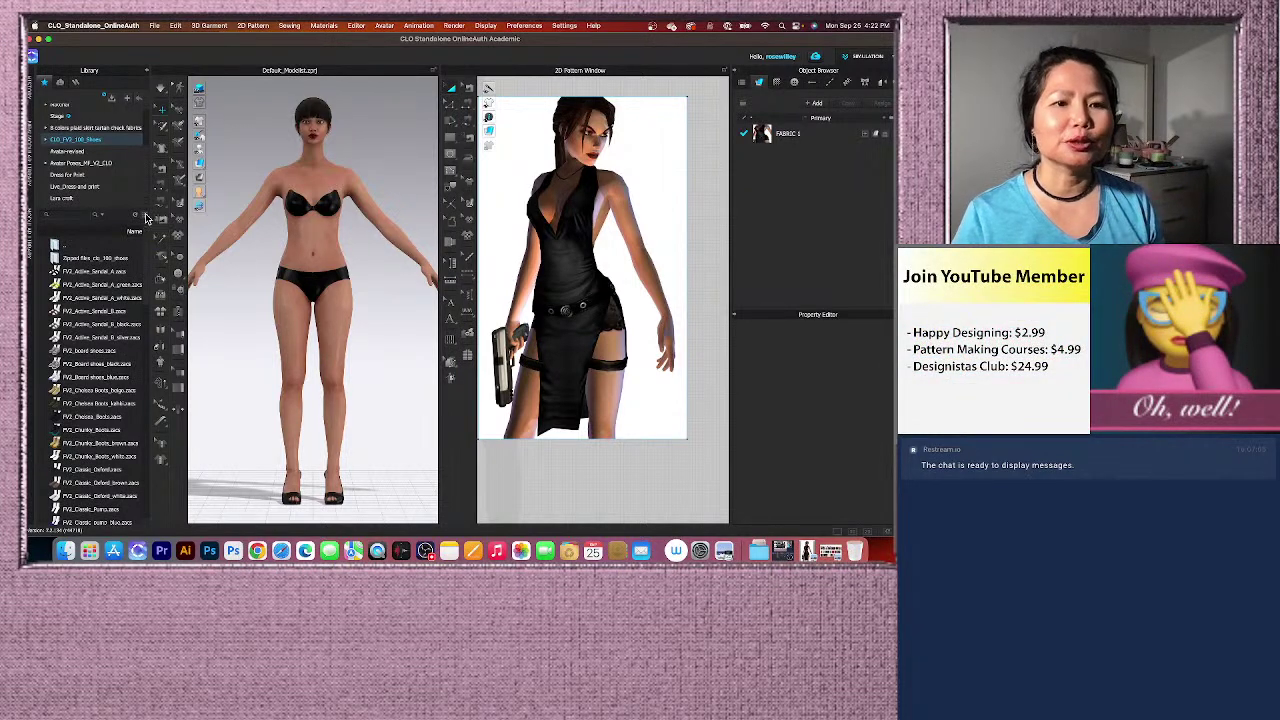
left_click(145, 215)
scroll(118, 458, "down", 5)
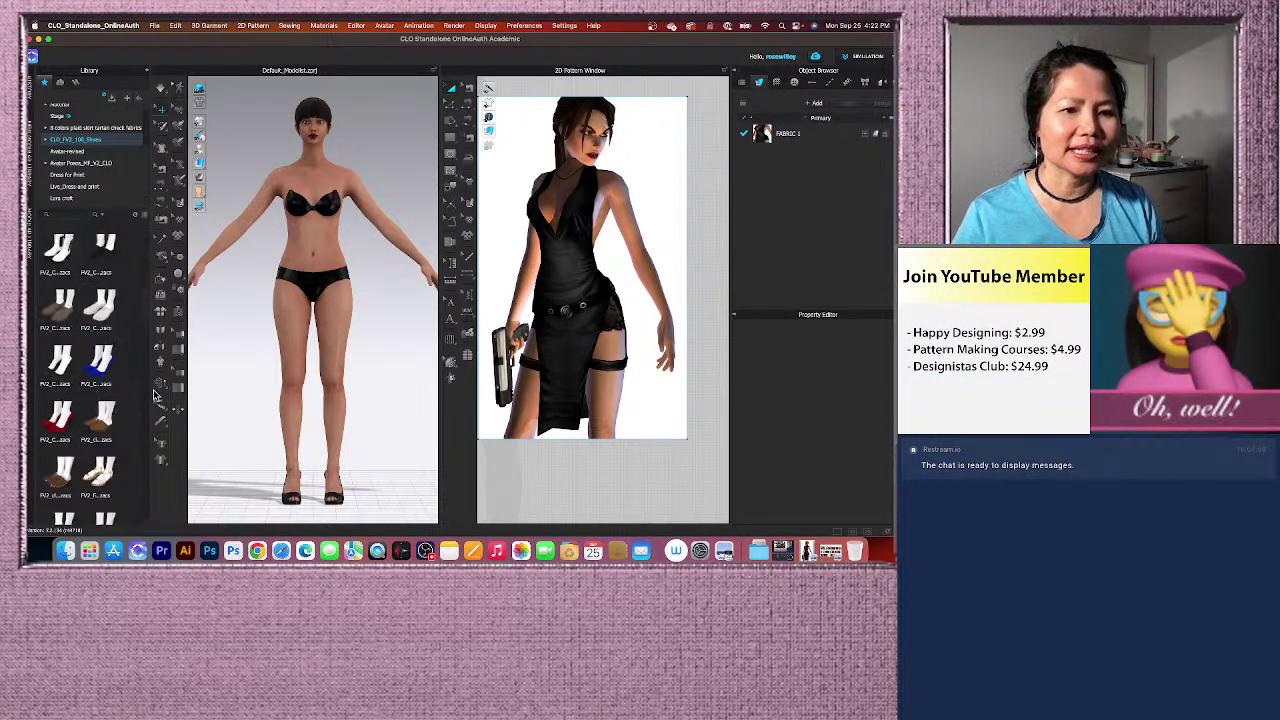
left_click_drag(149, 397, 200, 399)
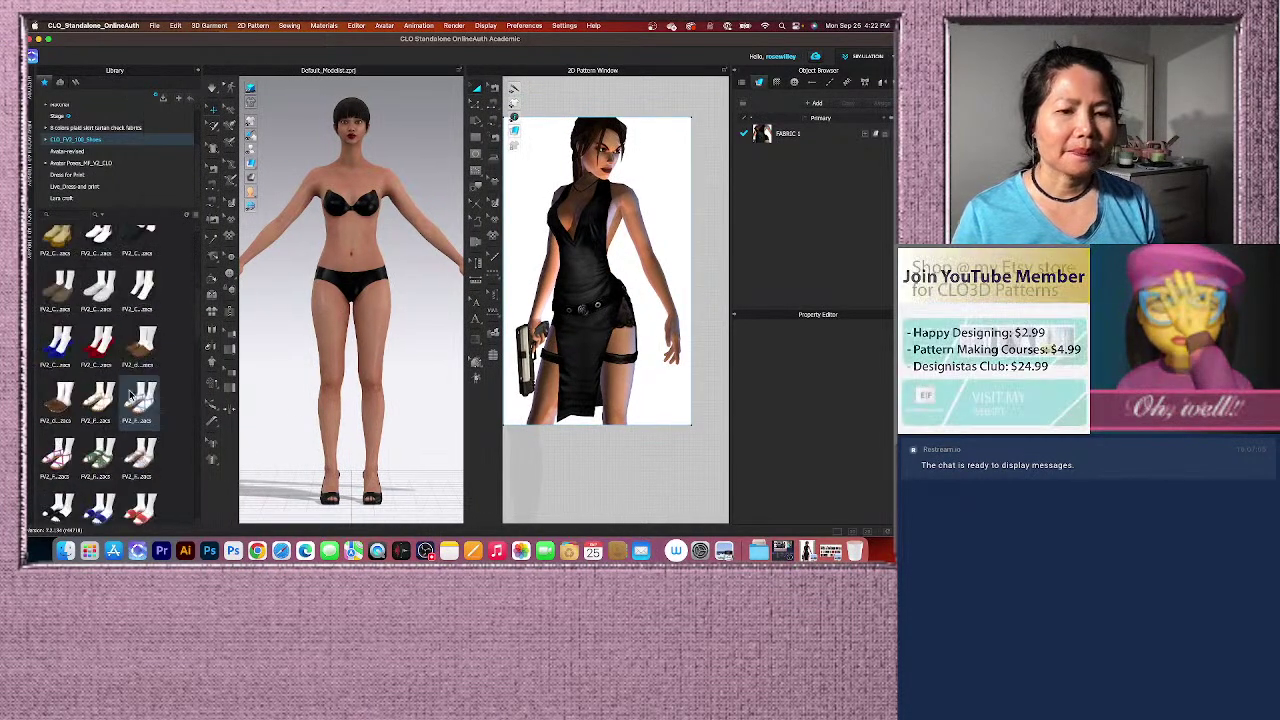
Put the black ankle-strap high-heel sandals from the collection on the avatar and inspect them from the side.
scroll(130, 395, "down", 5)
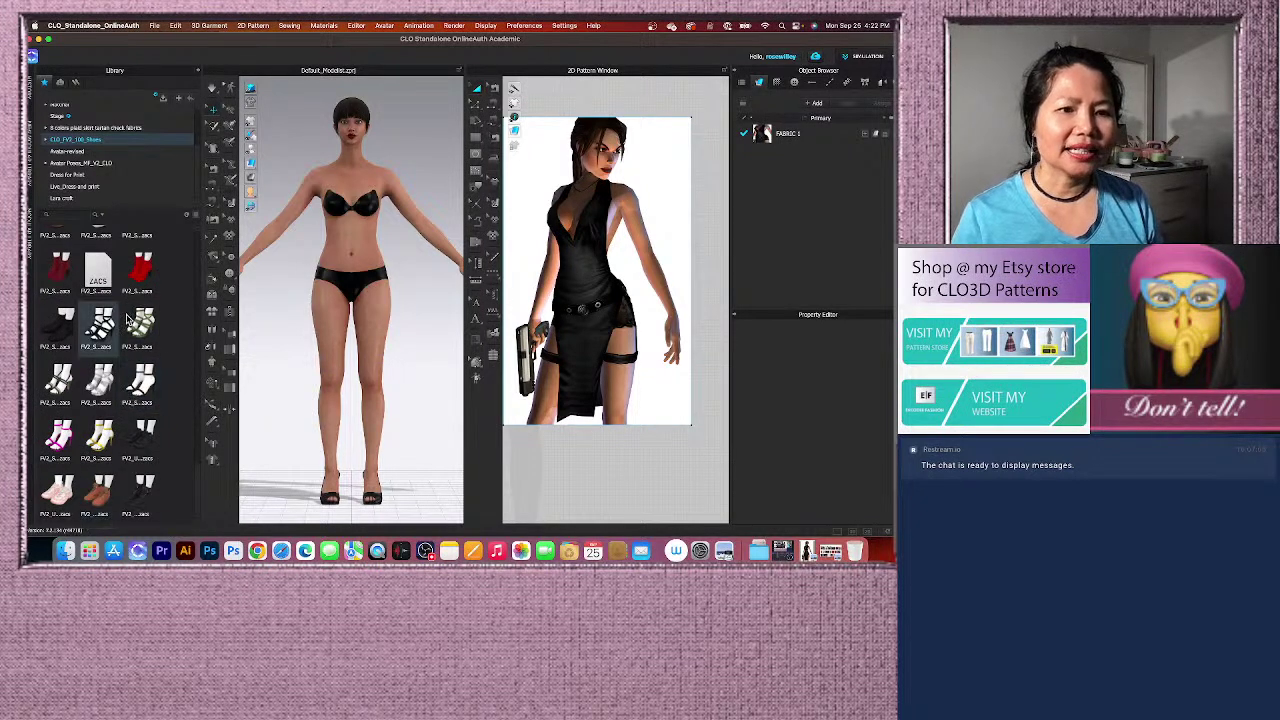
double_click(150, 382)
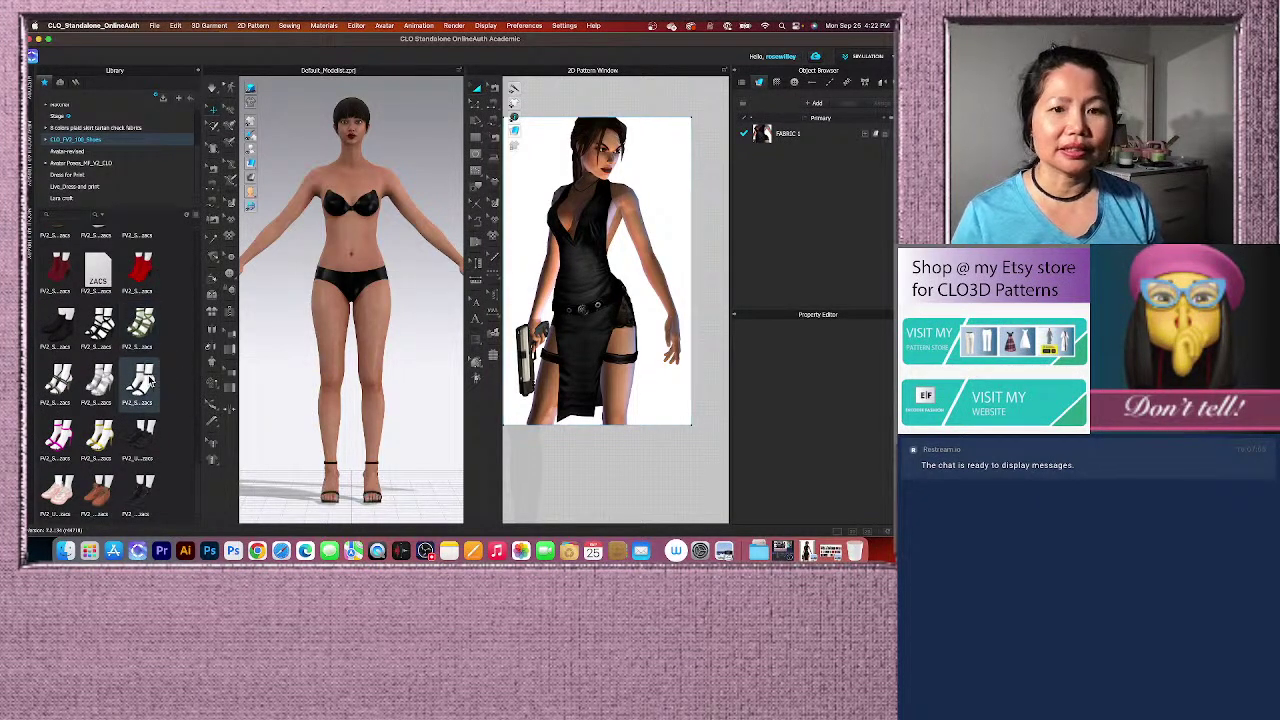
right_click_drag(394, 406, 381, 432)
scroll(140, 362, "up", 10)
scroll(140, 358, "down", 10)
scroll(140, 358, "down", 5)
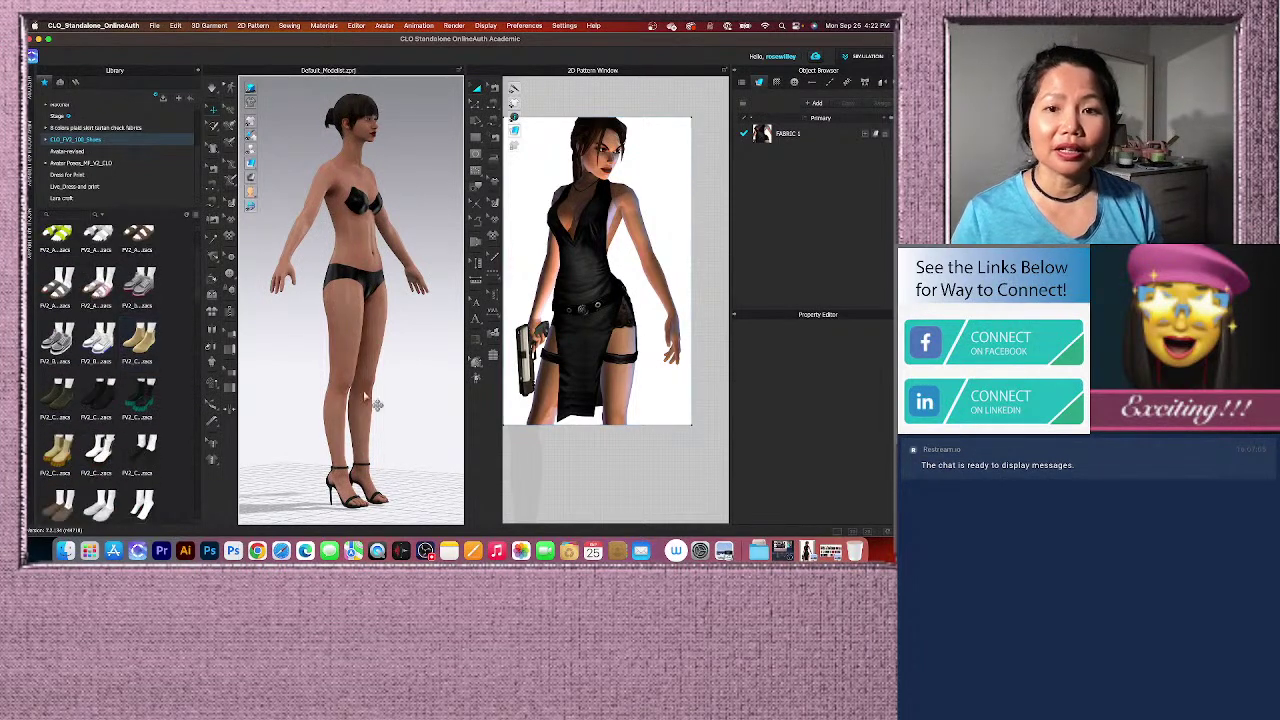
scroll(145, 420, "up", 3)
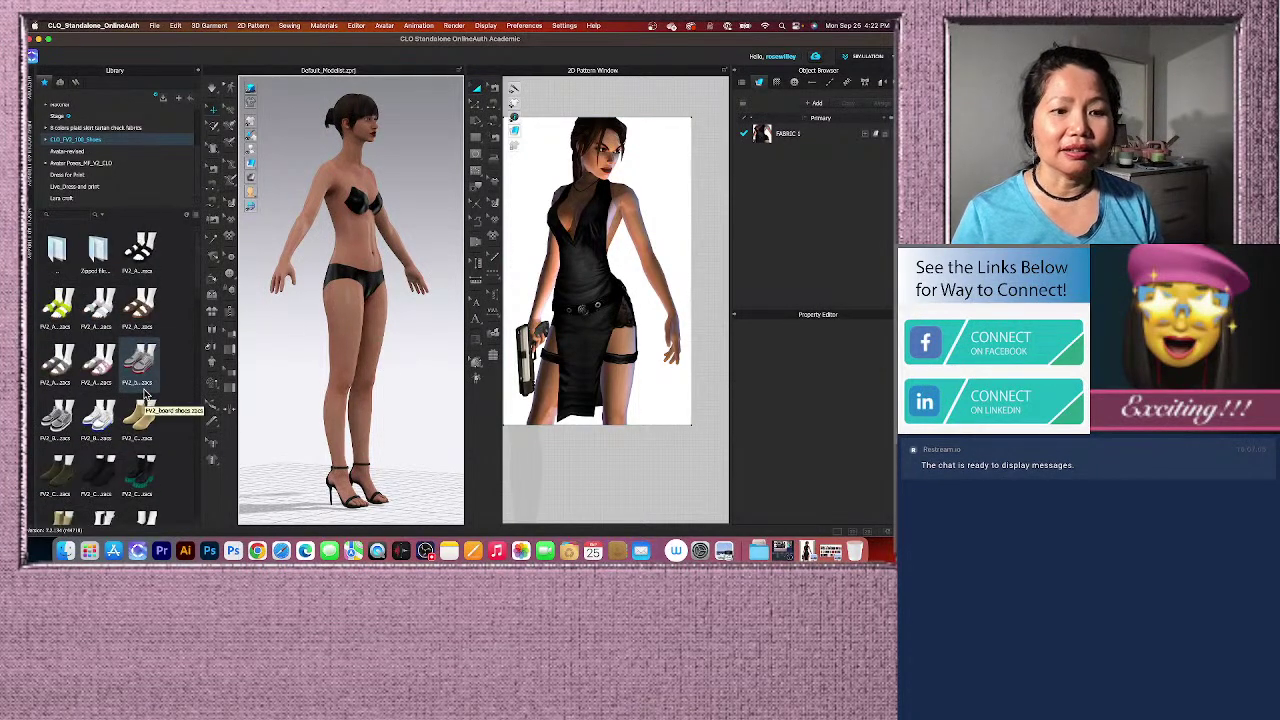
Try the black lace-up ankle boots from the shoe collection on the avatar and check them from the front.
right_click_drag(348, 366, 358, 350)
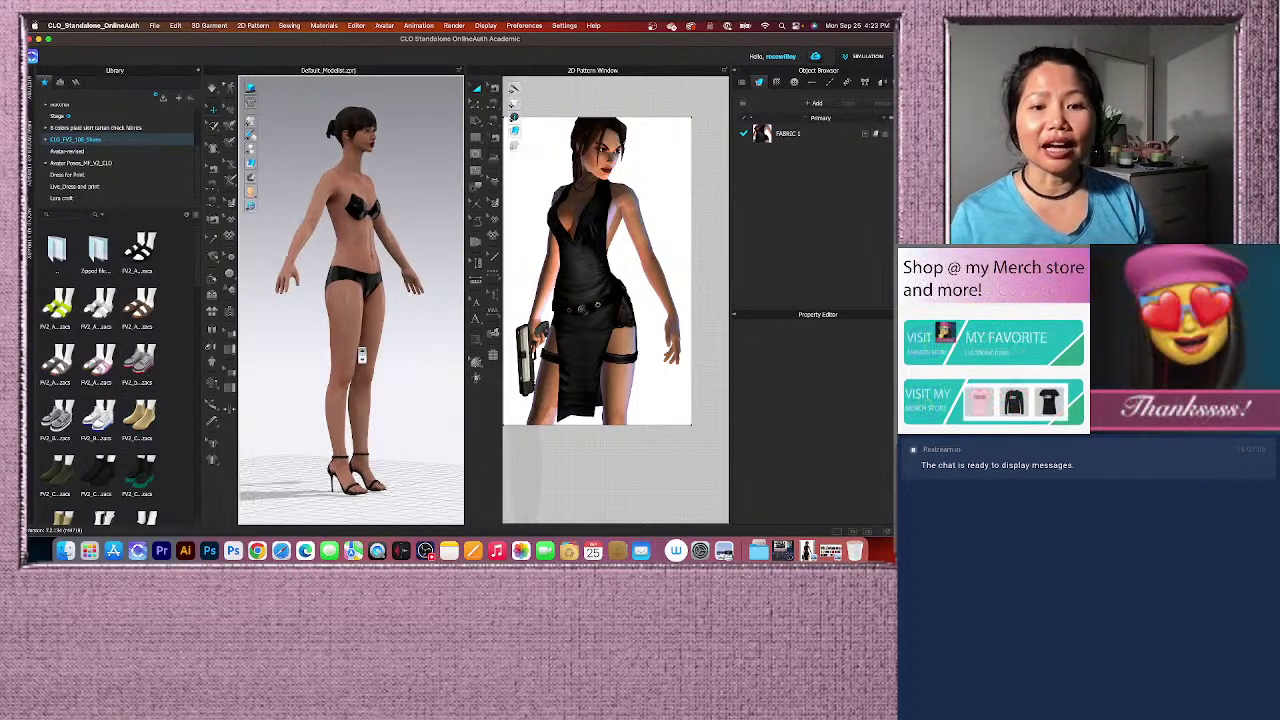
scroll(96, 478, "down", 10)
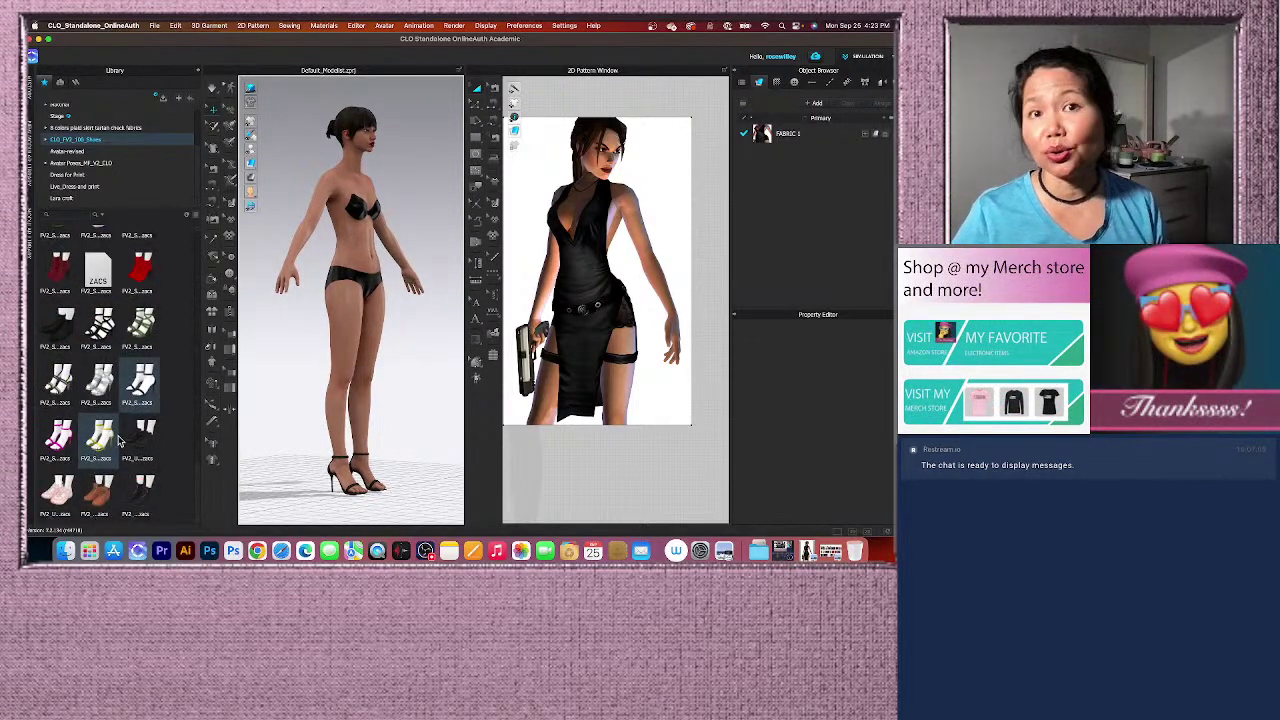
double_click(144, 499)
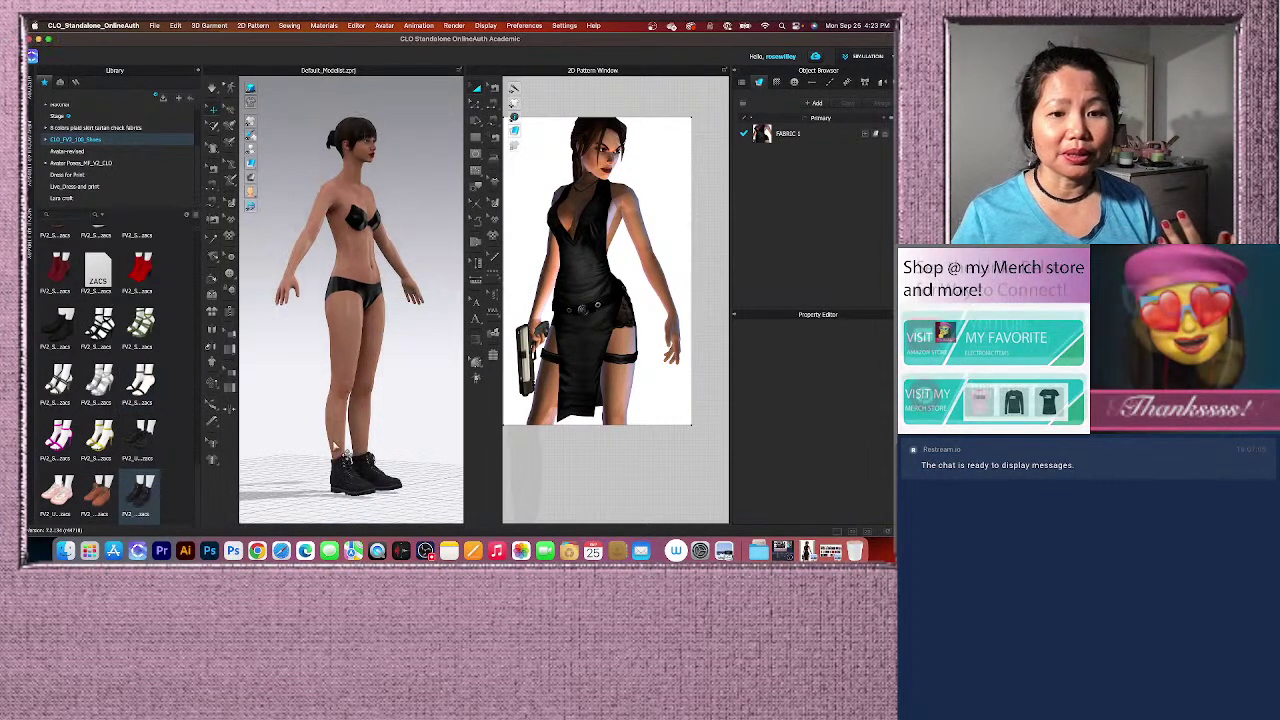
right_click_drag(420, 481, 389, 480)
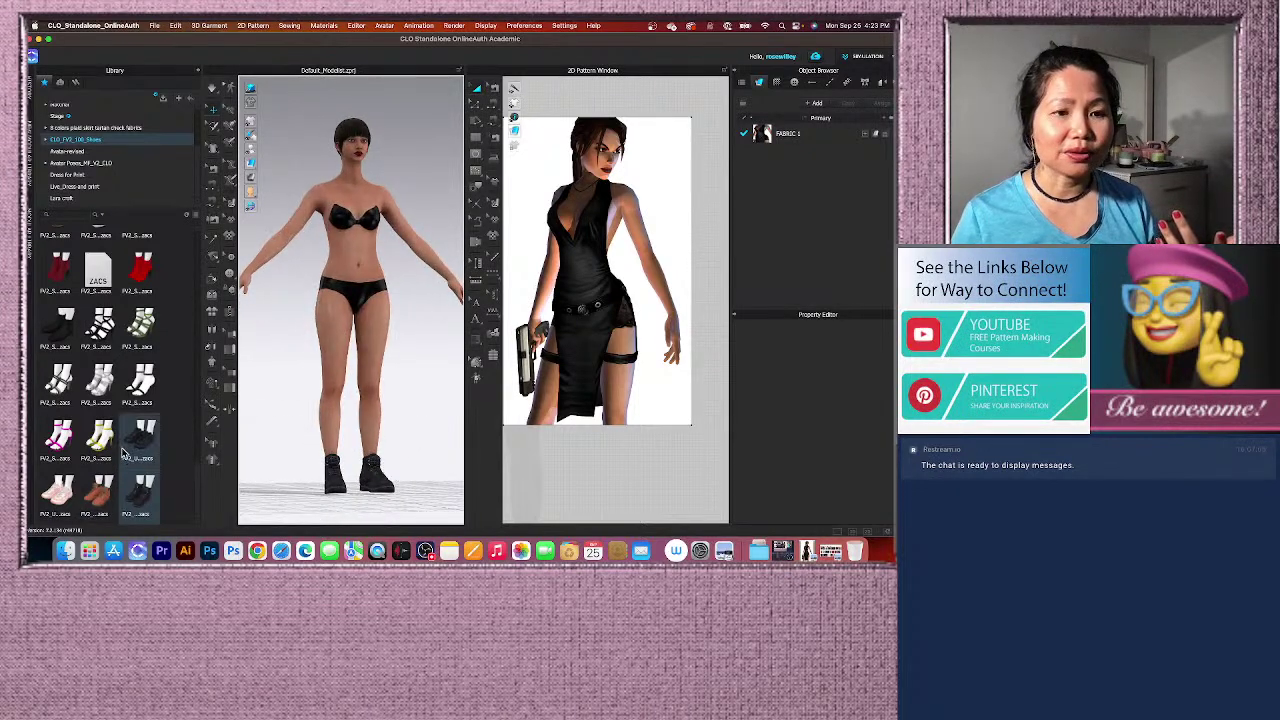
Try the red high-heel pumps from the shoe collection on the avatar and check them from the side.
scroll(123, 453, "down", 5)
scroll(123, 453, "down", 3)
scroll(123, 453, "up", 3)
double_click(150, 401)
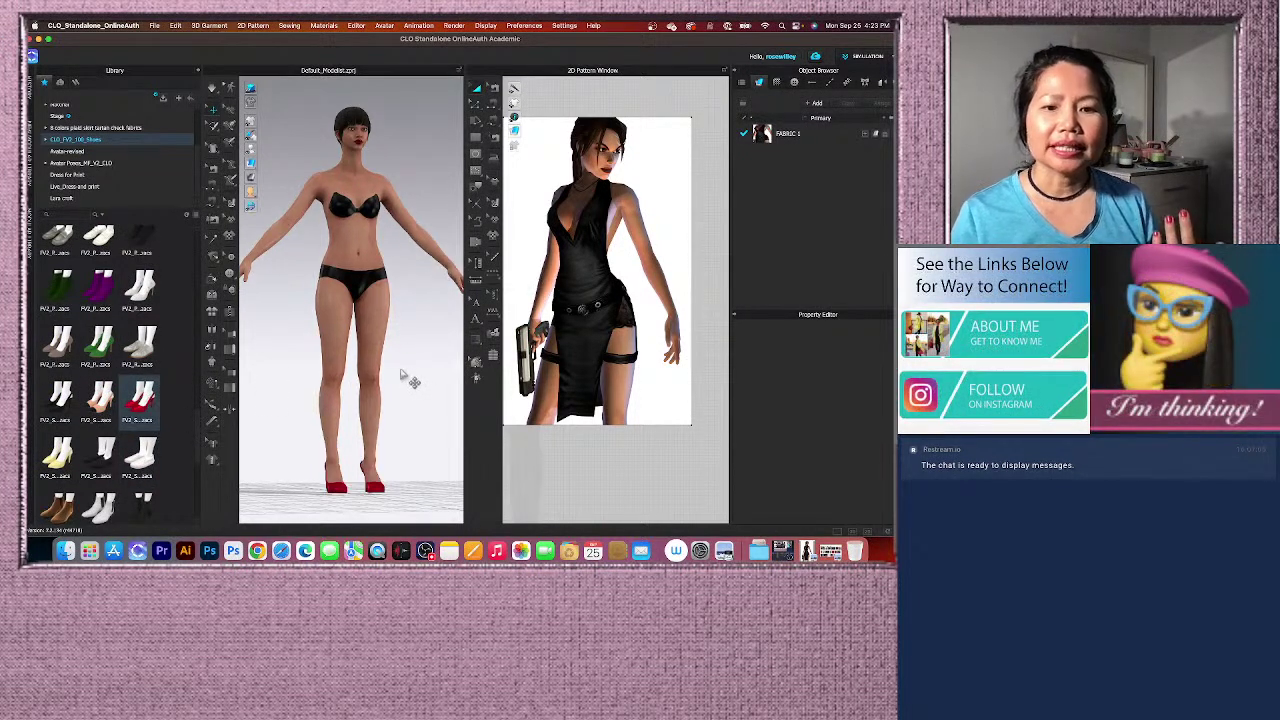
scroll(403, 377, "down", 3)
mouse_move(384, 428)
right_mouse_down()
mouse_move(450, 434)
mouse_move(394, 433)
right_mouse_up()
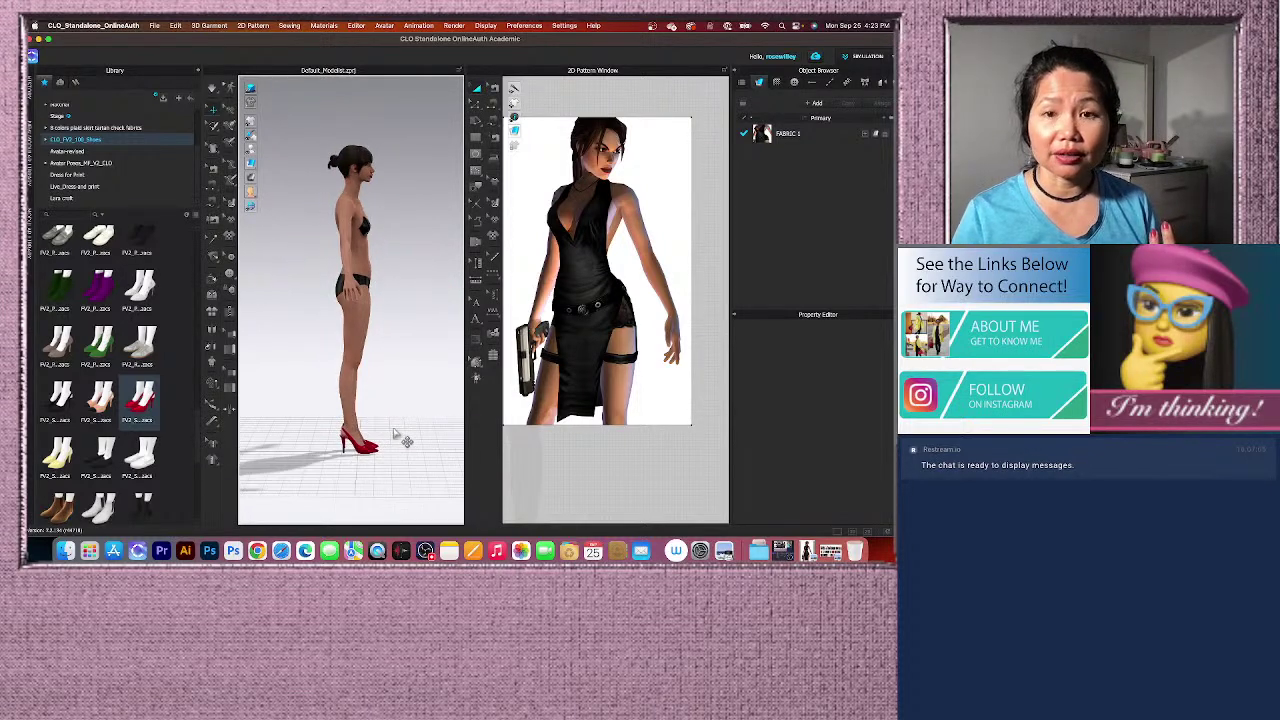
Put the black pointed slingback high heels from the collection on the avatar and inspect them from several angles.
double_click(66, 401)
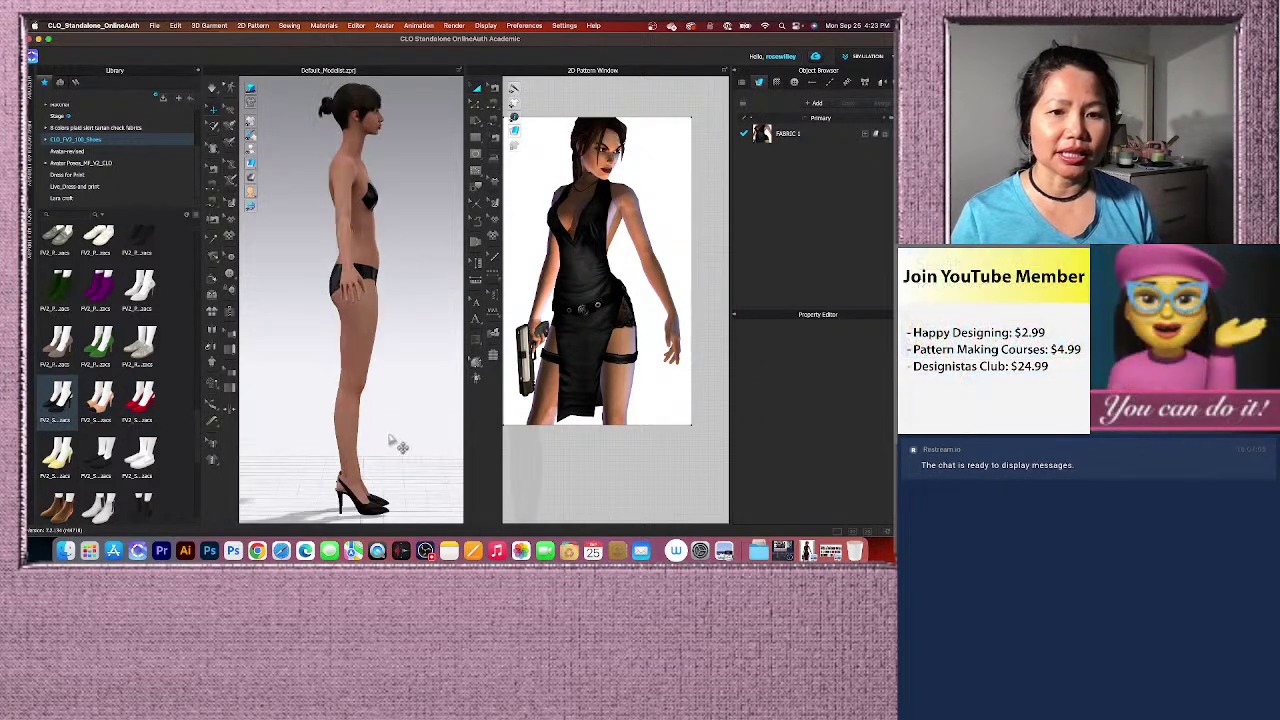
mouse_move(401, 455)
right_mouse_down()
mouse_move(338, 457)
mouse_move(392, 456)
mouse_move(372, 458)
mouse_move(386, 468)
right_mouse_up()
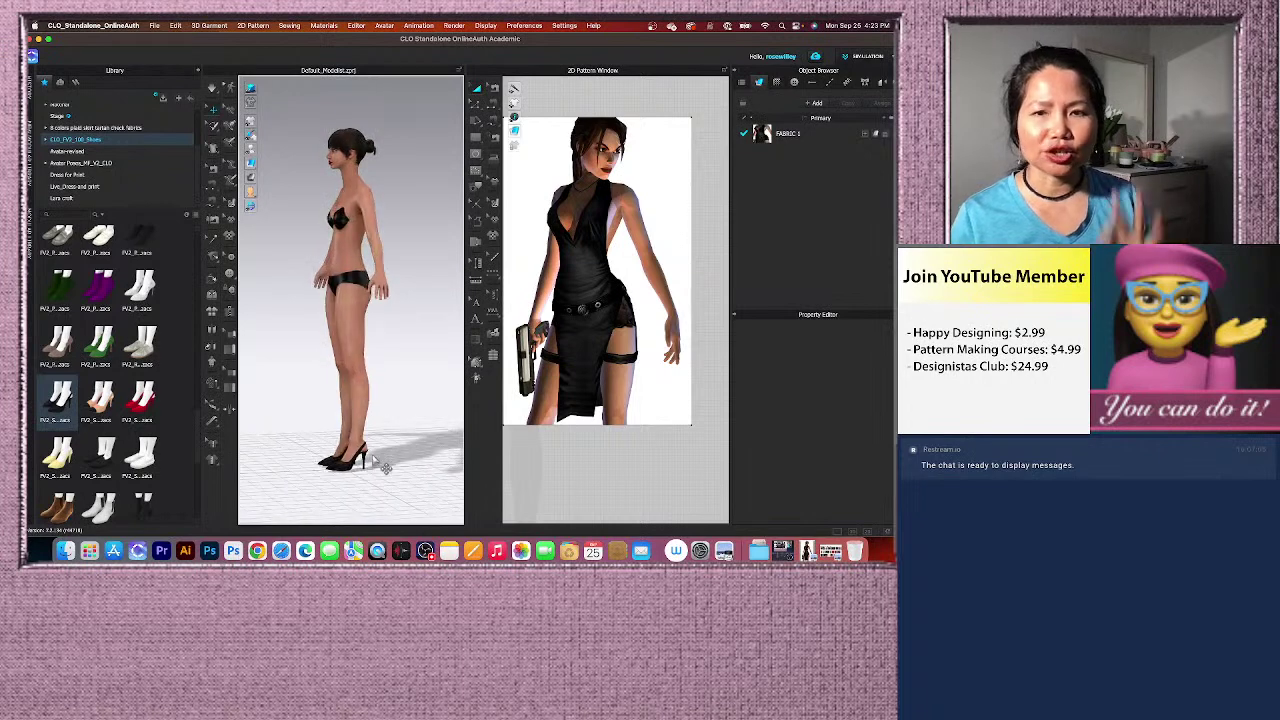
scroll(382, 463, "up", 2)
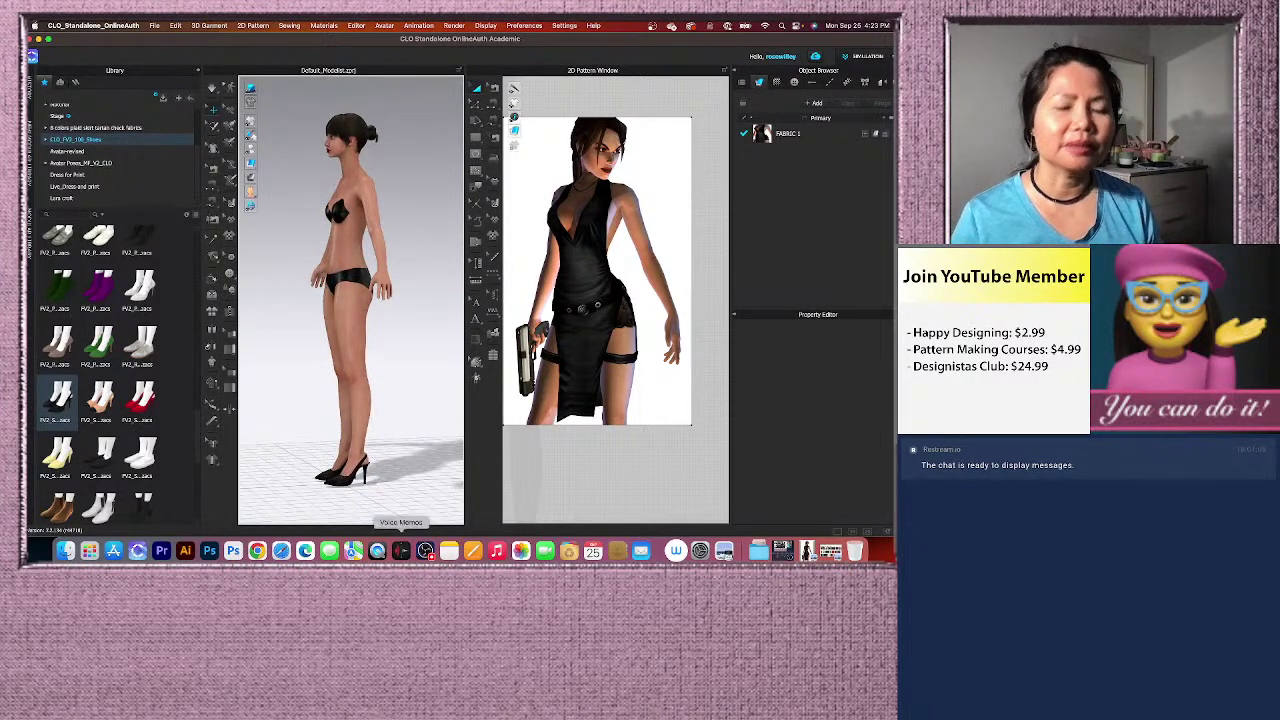
scroll(371, 371, "up", 2)
scroll(352, 372, "down", 2)
right_click_drag(362, 380, 393, 412)
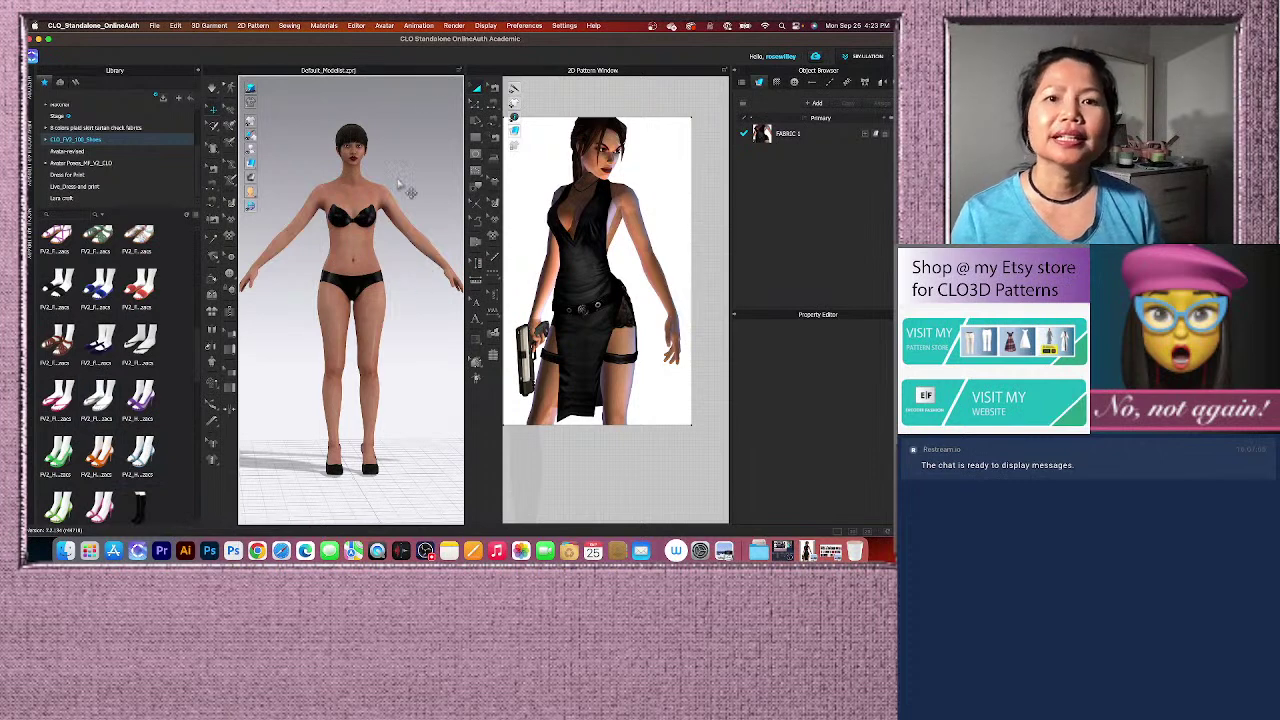
Open the Avatar Editor, compare the body with the reference image, and set the bust circumference to 94 cm.
left_click(385, 26)
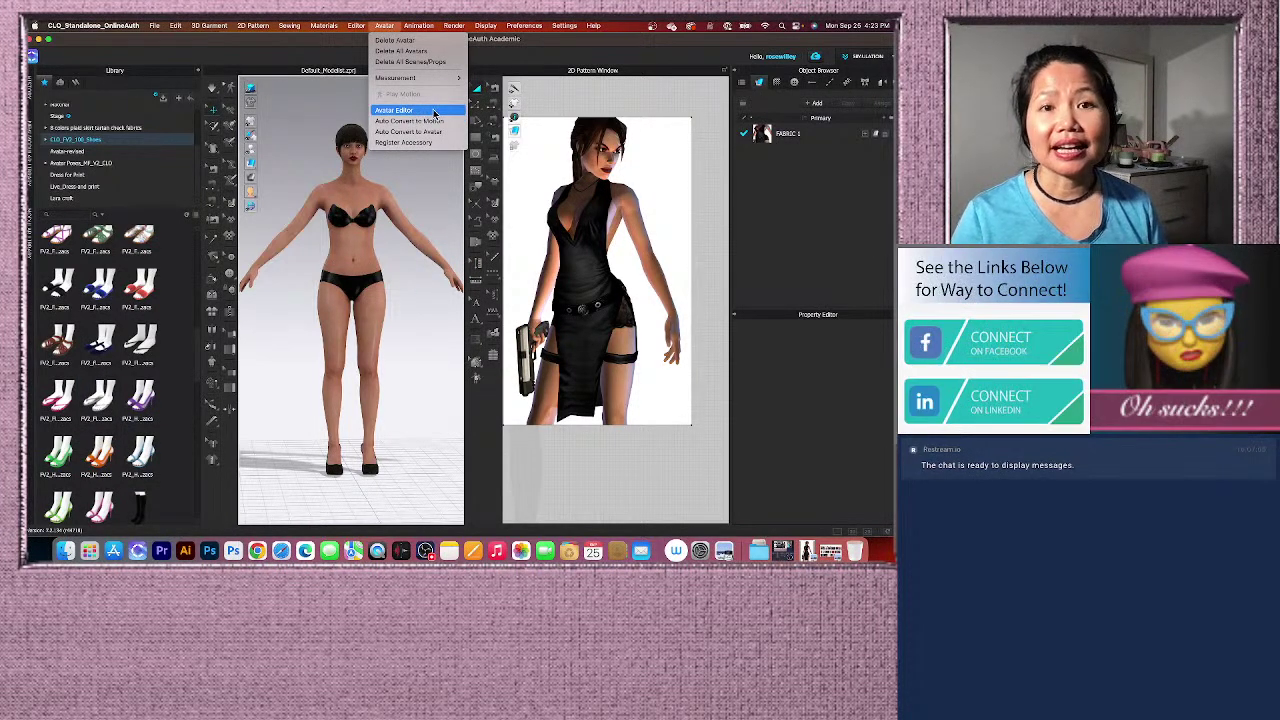
left_click(433, 111)
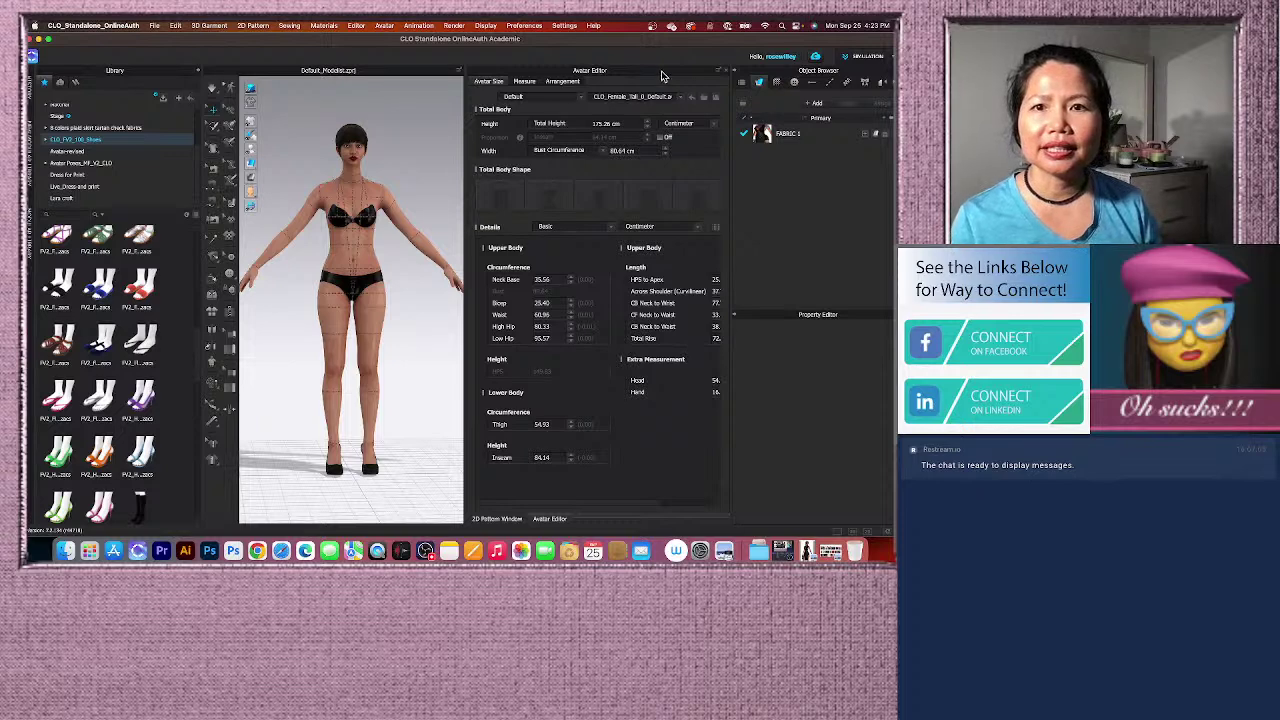
left_click(495, 520)
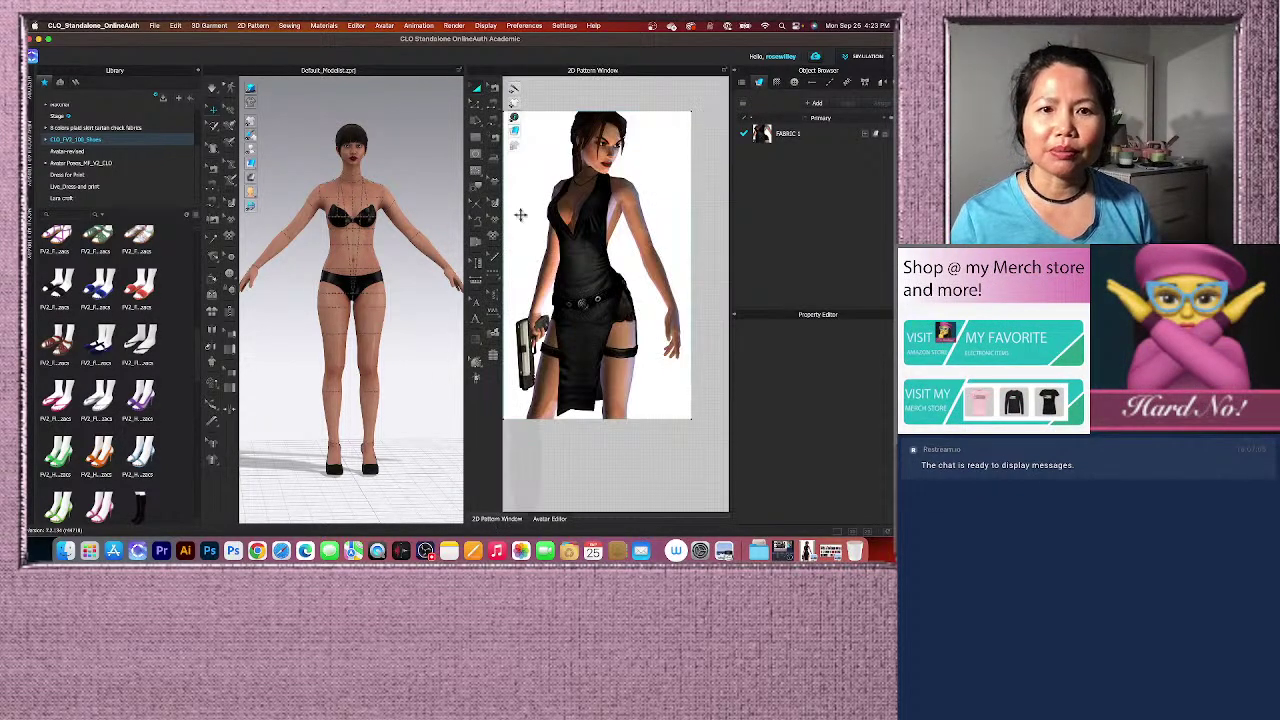
scroll(422, 310, "up", 5)
scroll(407, 413, "down", 2)
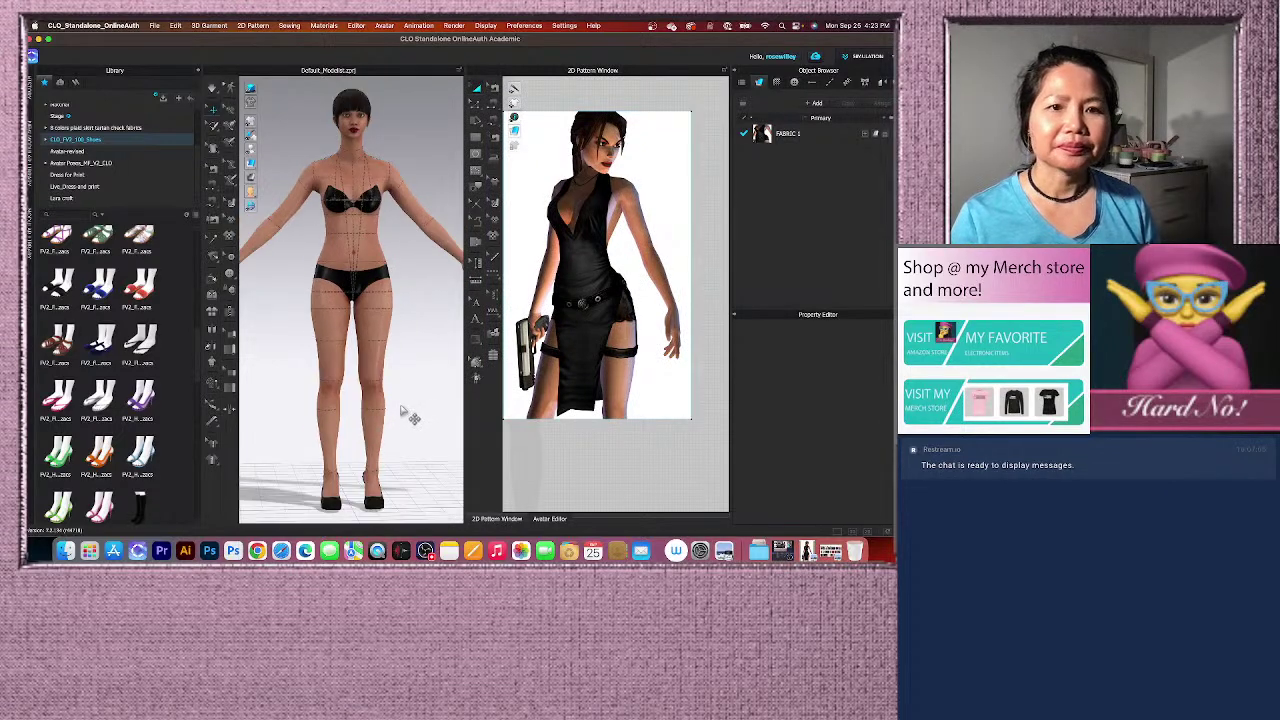
left_click(551, 519)
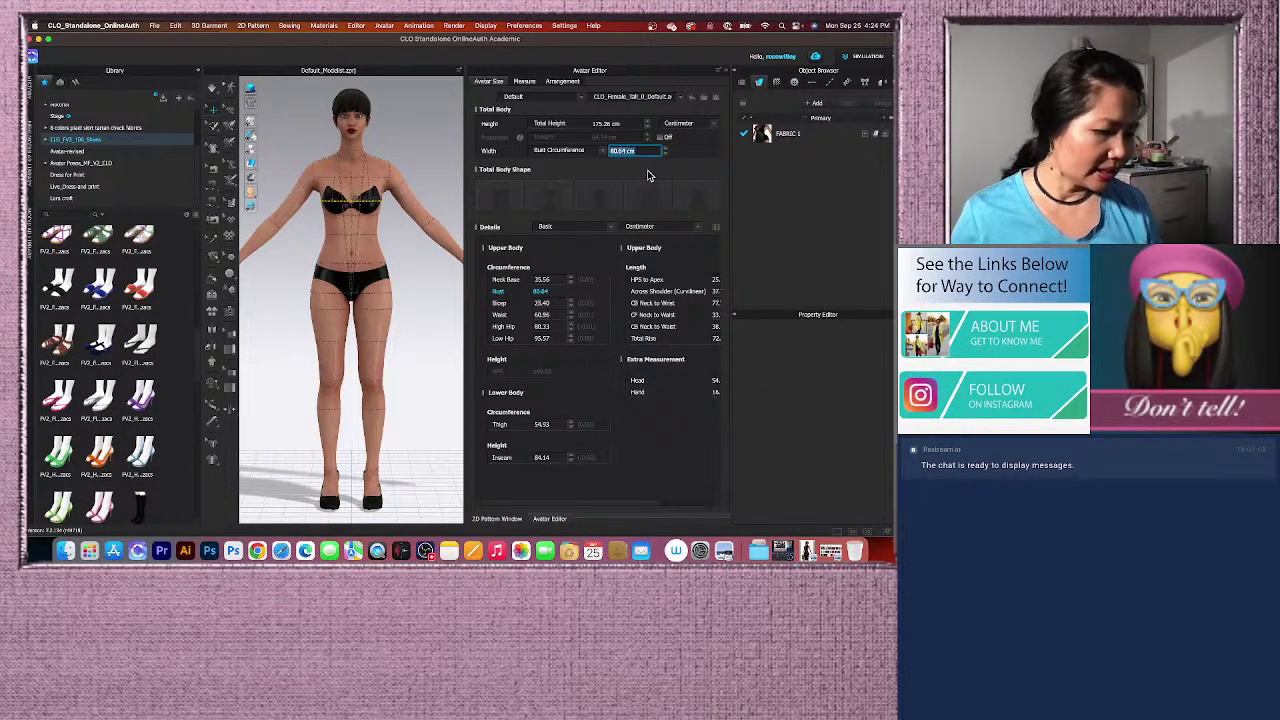
type("86")
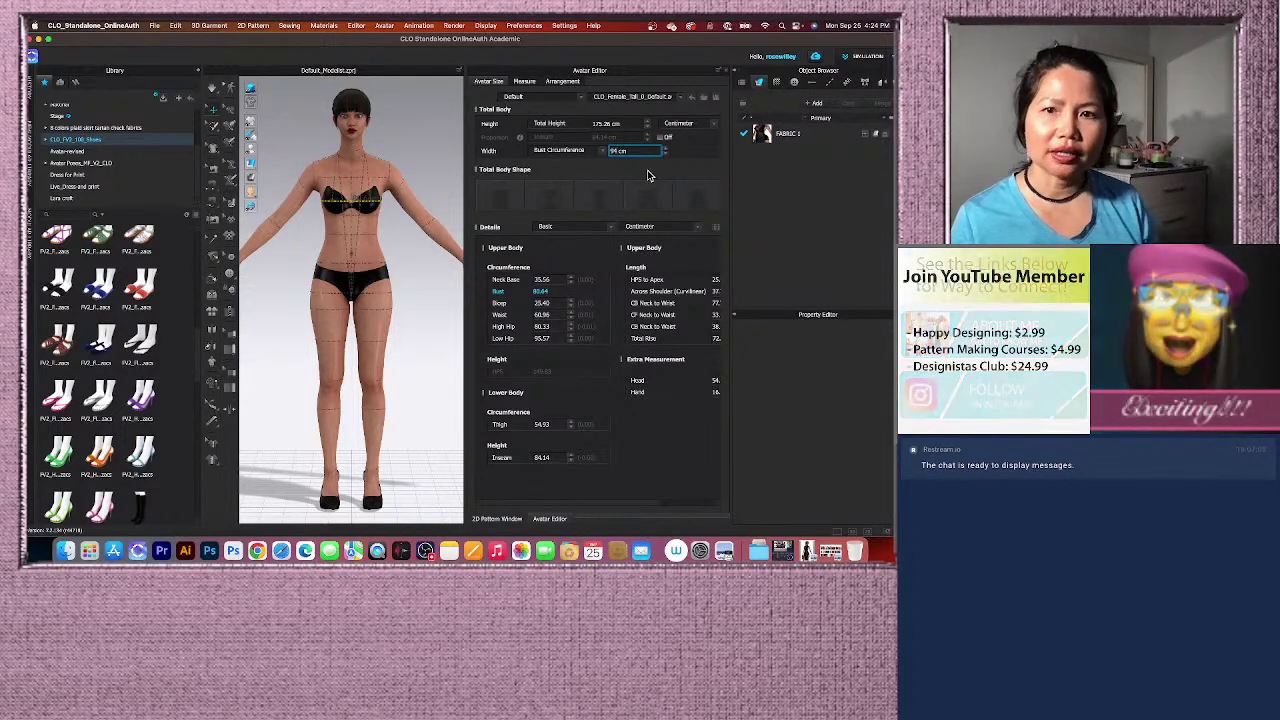
key("Return")
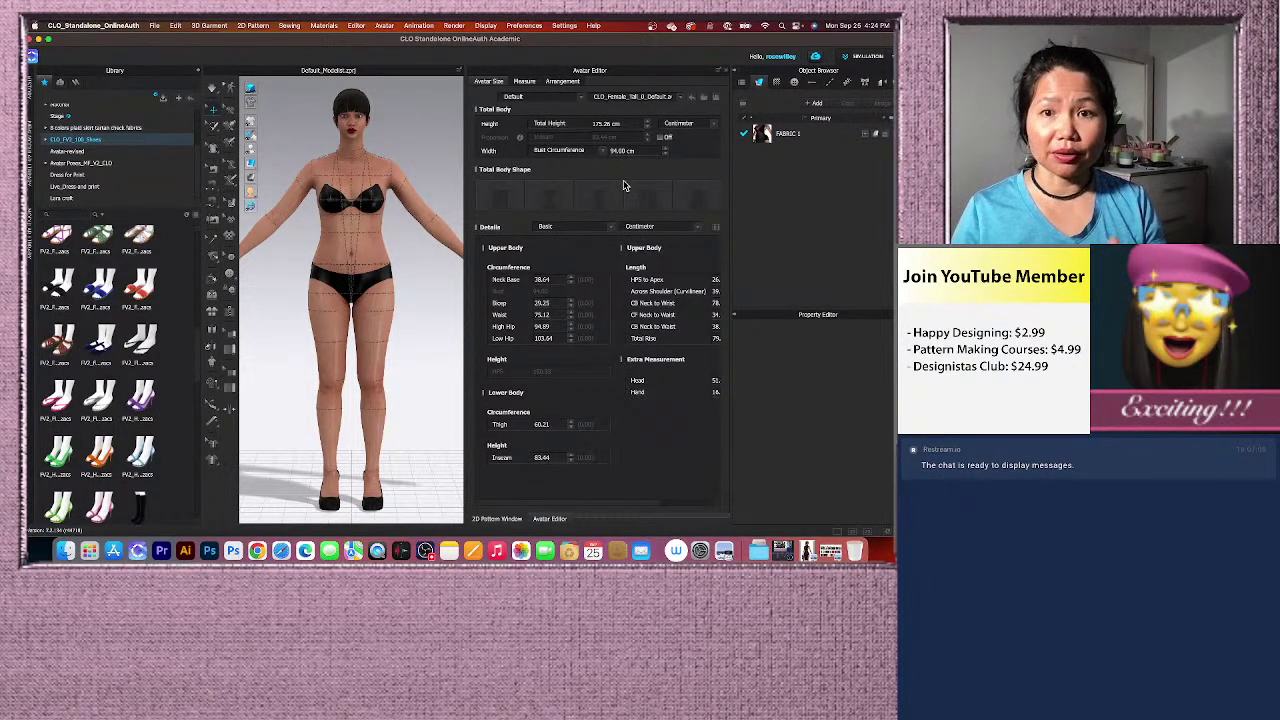
Set the avatar's circumferences to 60 cm for the waist, 90 cm for the high hip and 102 cm for the low hip.
double_click(555, 315)
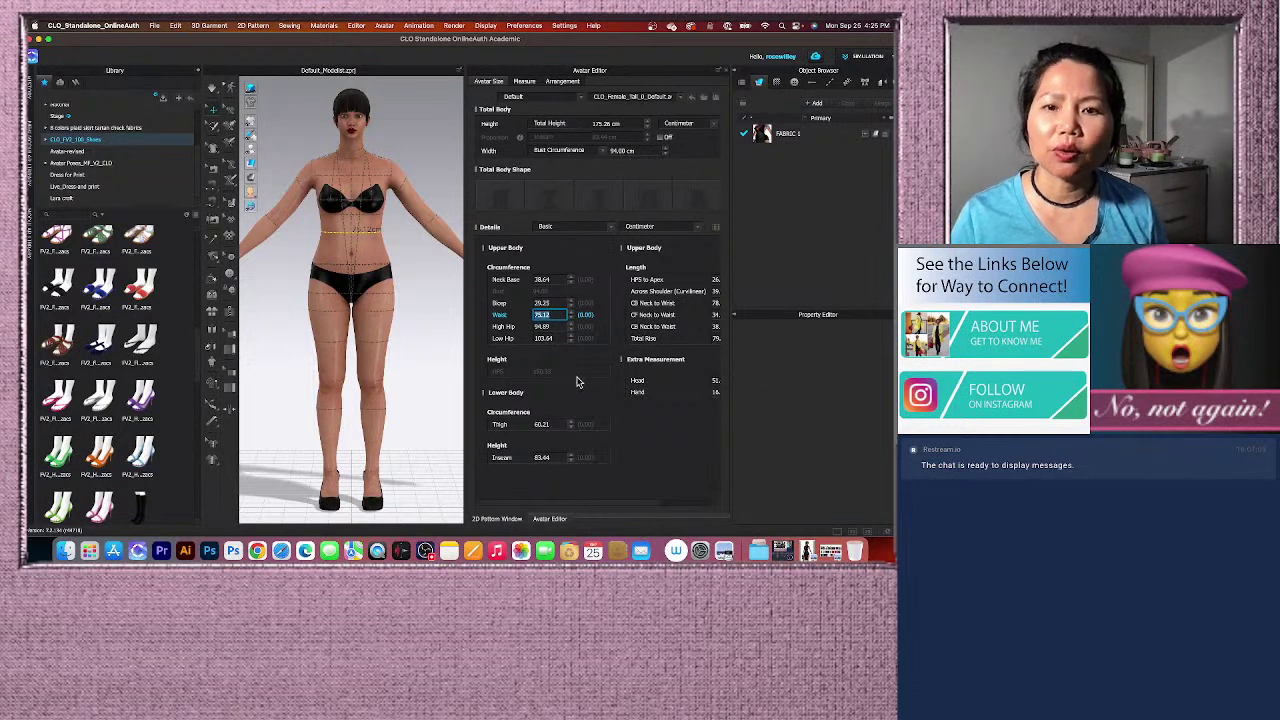
type("60")
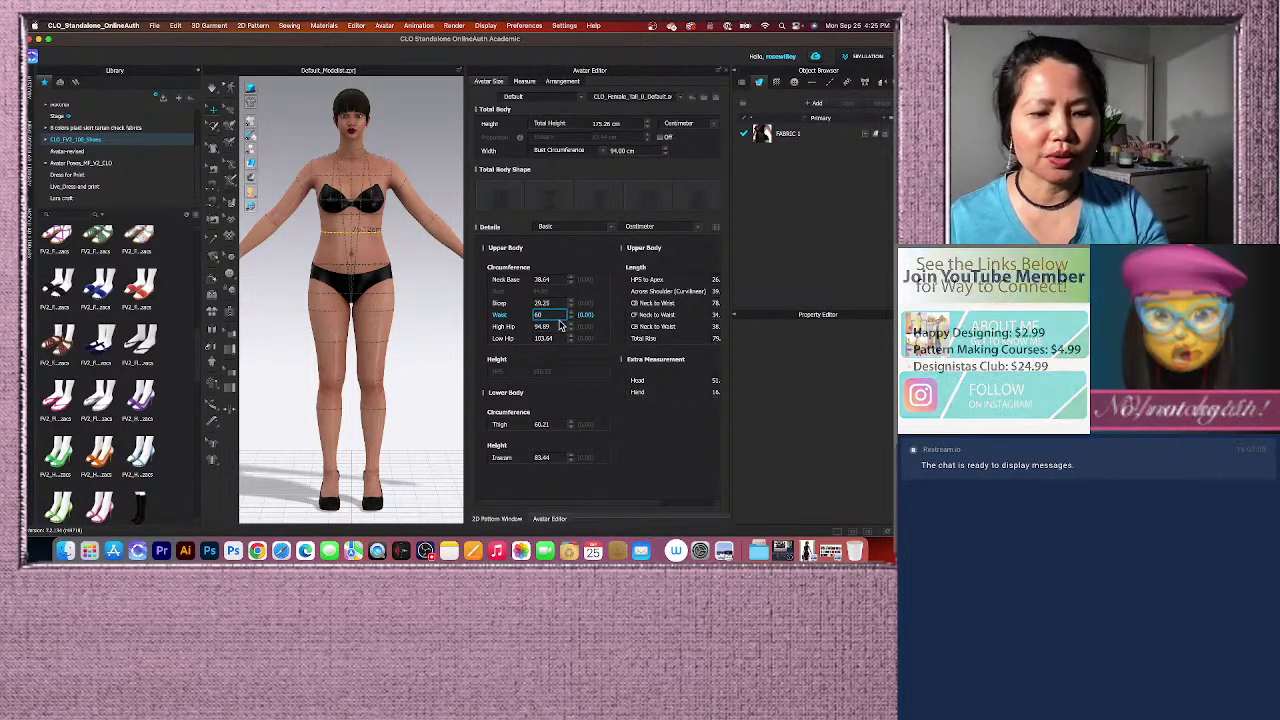
key("Tab")
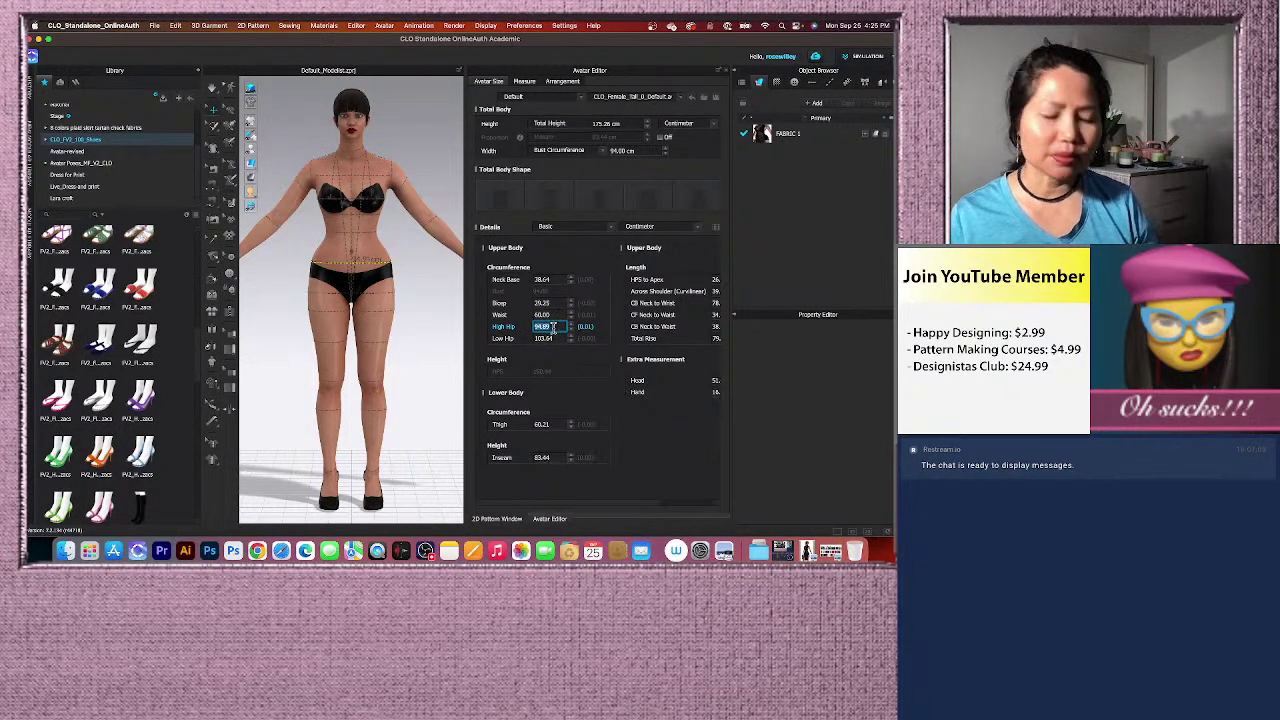
type("90")
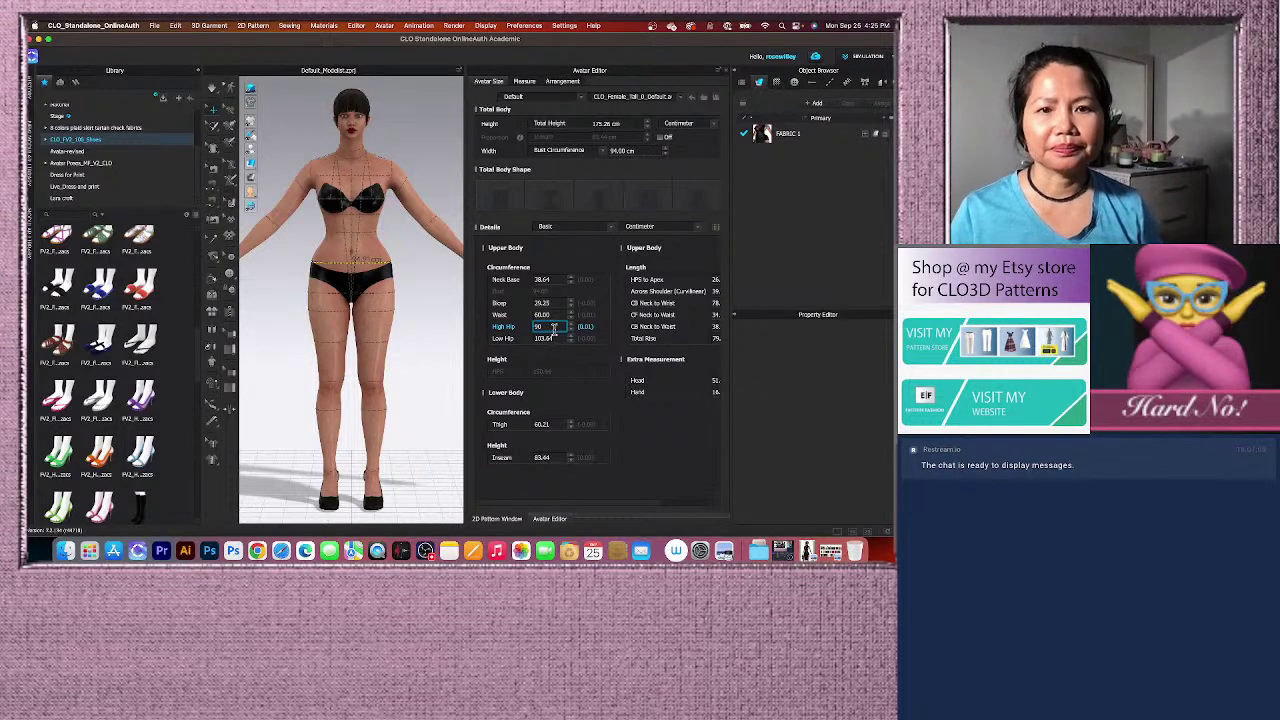
key("Tab")
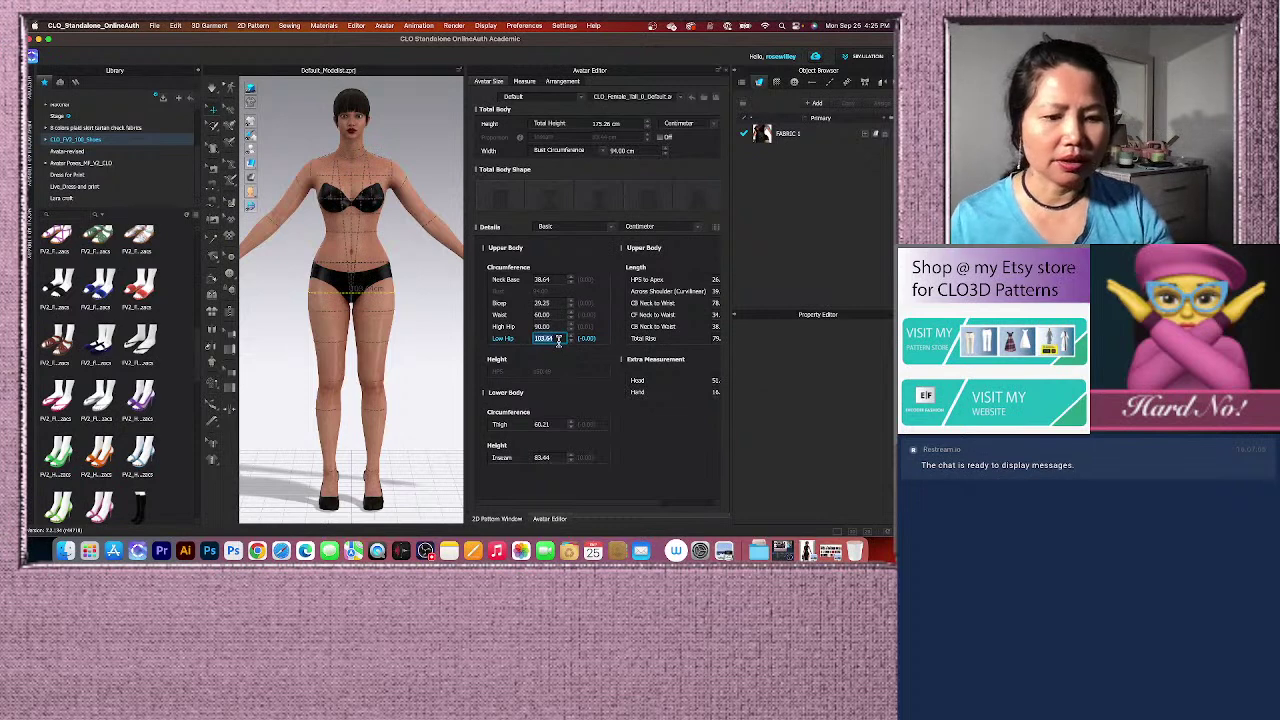
type("102")
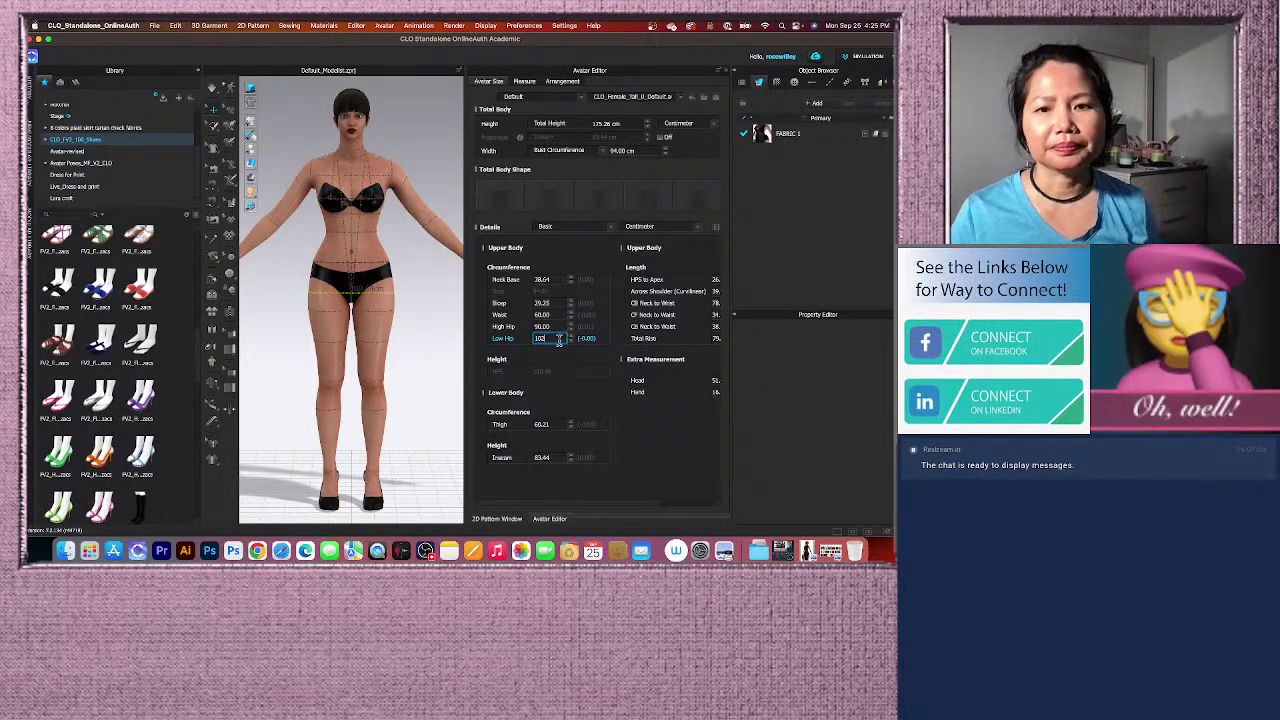
key("Tab")
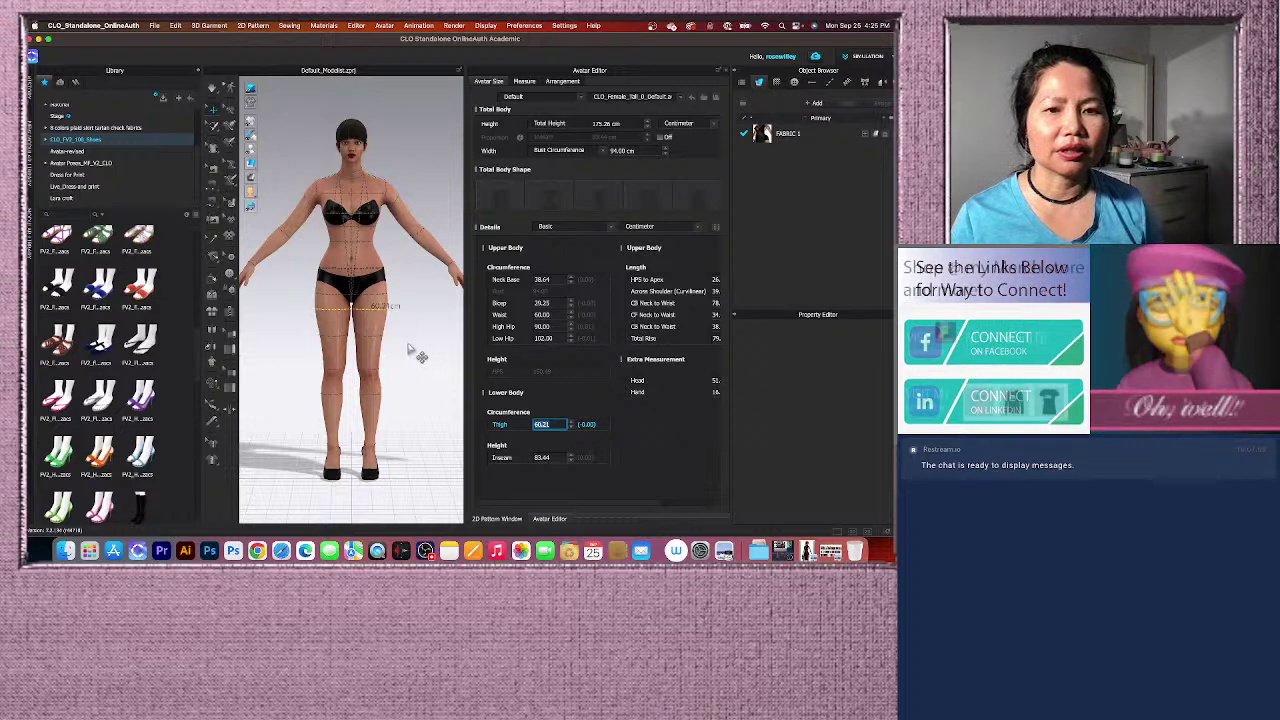
Examine the resized avatar's bust, waist and hip proportions from the front and both sides.
right_click_drag(405, 409, 364, 391)
scroll(346, 405, "up", 5)
scroll(380, 404, "down", 5)
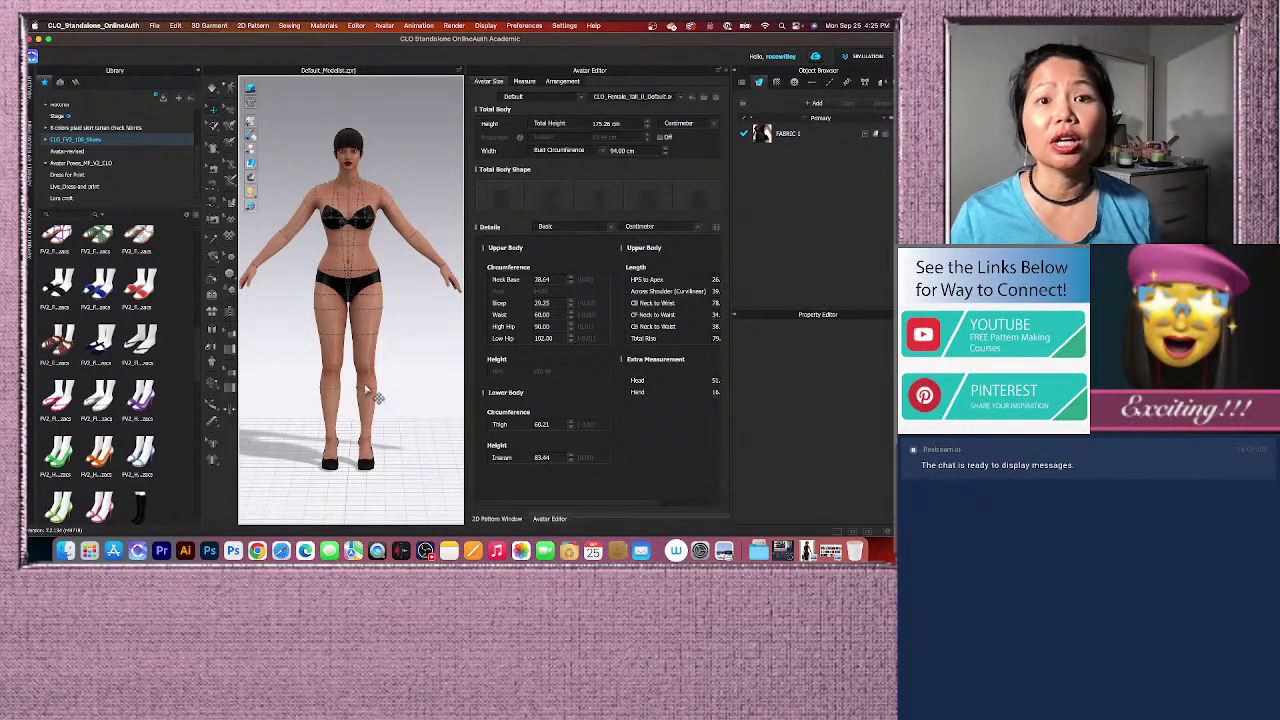
scroll(378, 390, "up", 5)
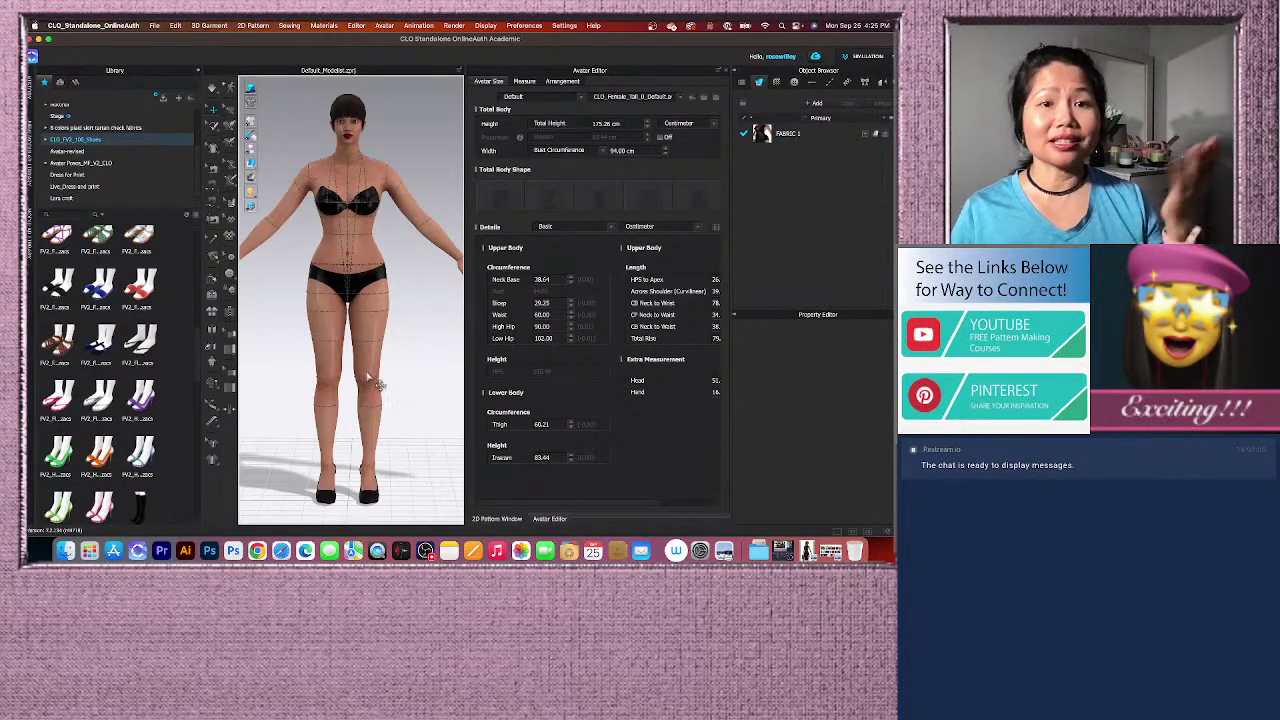
scroll(378, 368, "down", 3)
mouse_move(378, 368)
right_mouse_down()
mouse_move(313, 362)
mouse_move(378, 372)
right_mouse_up()
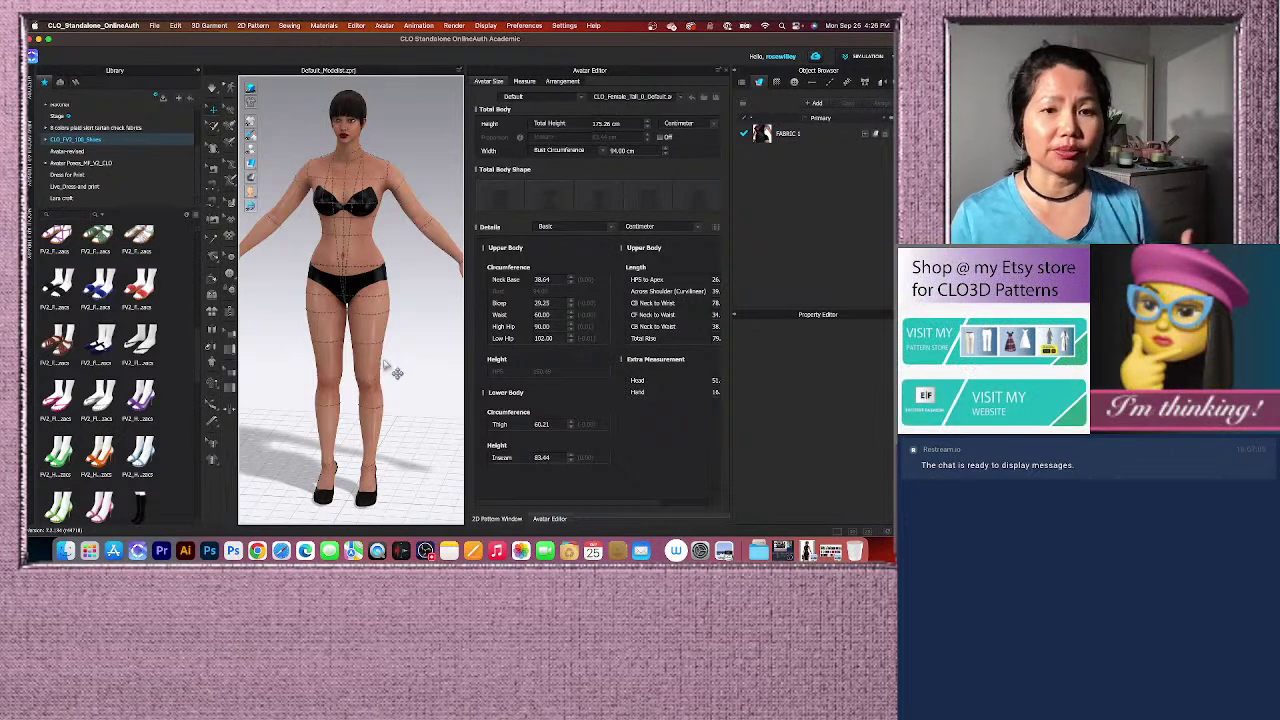
key("2")
scroll(396, 332, "down", 3)
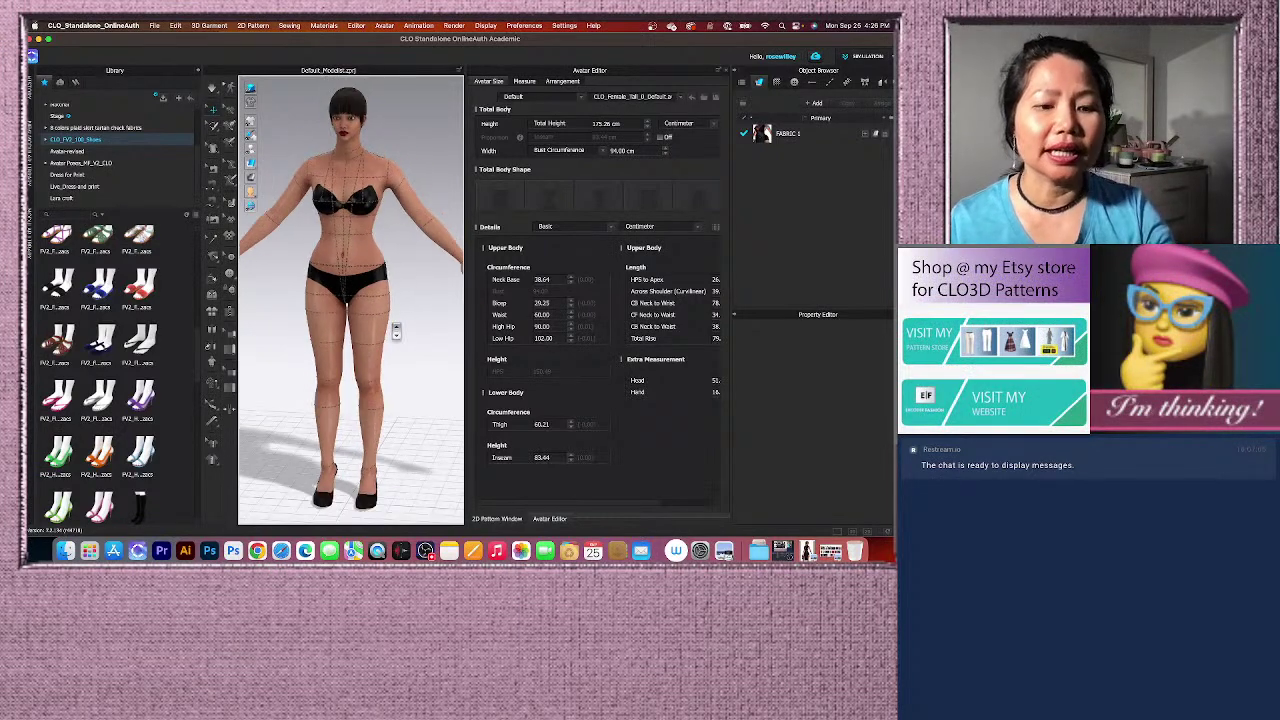
scroll(397, 331, "down", 1)
scroll(396, 331, "up", 2)
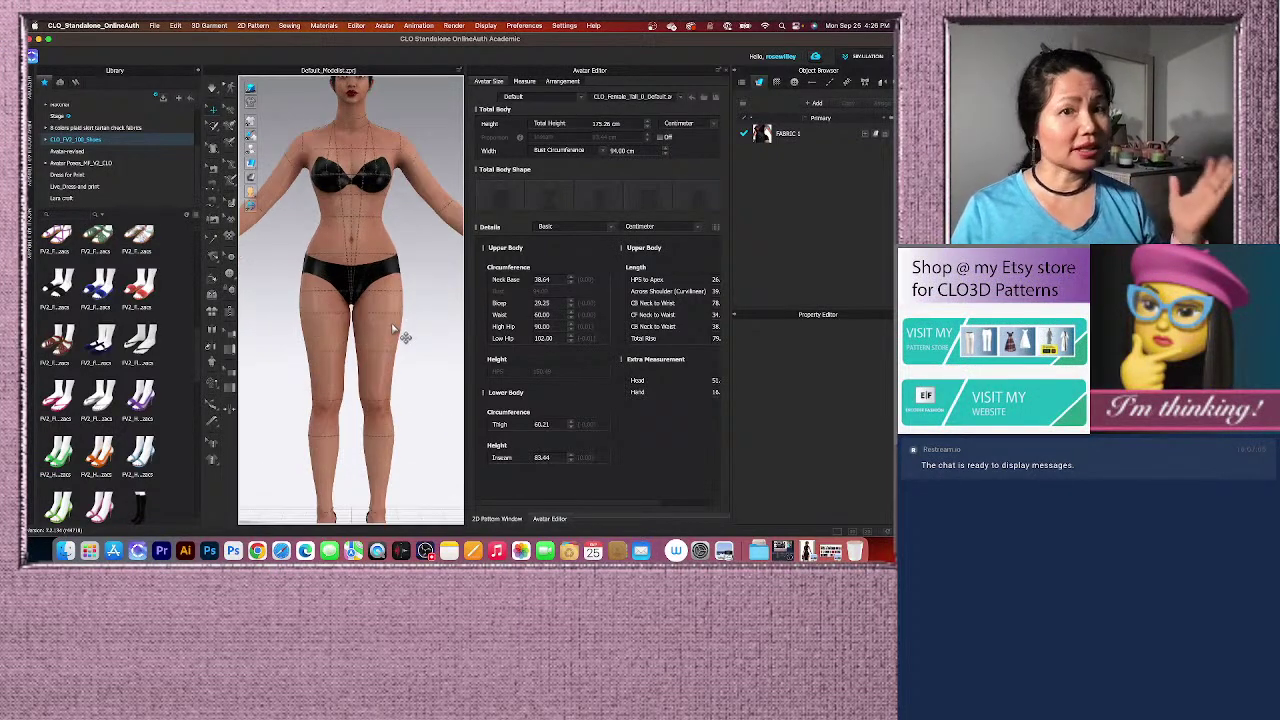
scroll(393, 328, "down", 2)
right_click_drag(395, 330, 389, 343)
scroll(391, 363, "up", 2)
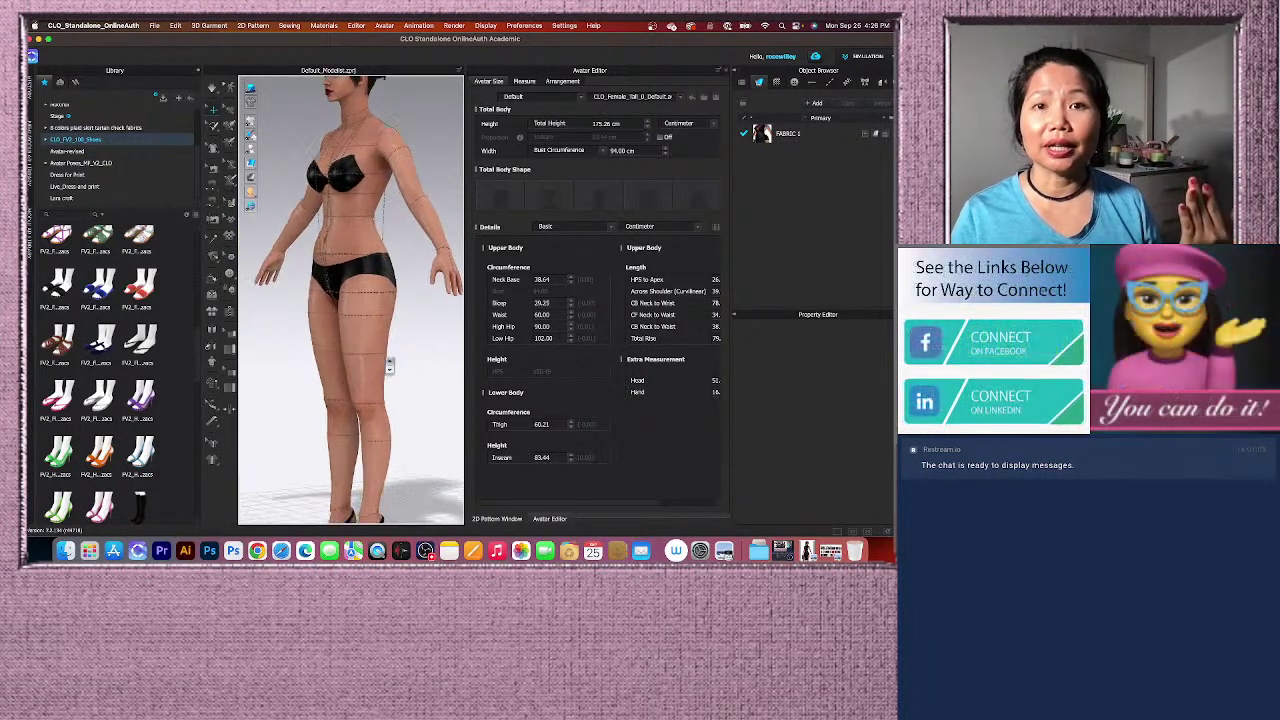
scroll(398, 370, "up", 2)
scroll(390, 366, "down", 2)
right_click_drag(390, 366, 403, 374)
scroll(404, 407, "down", 3)
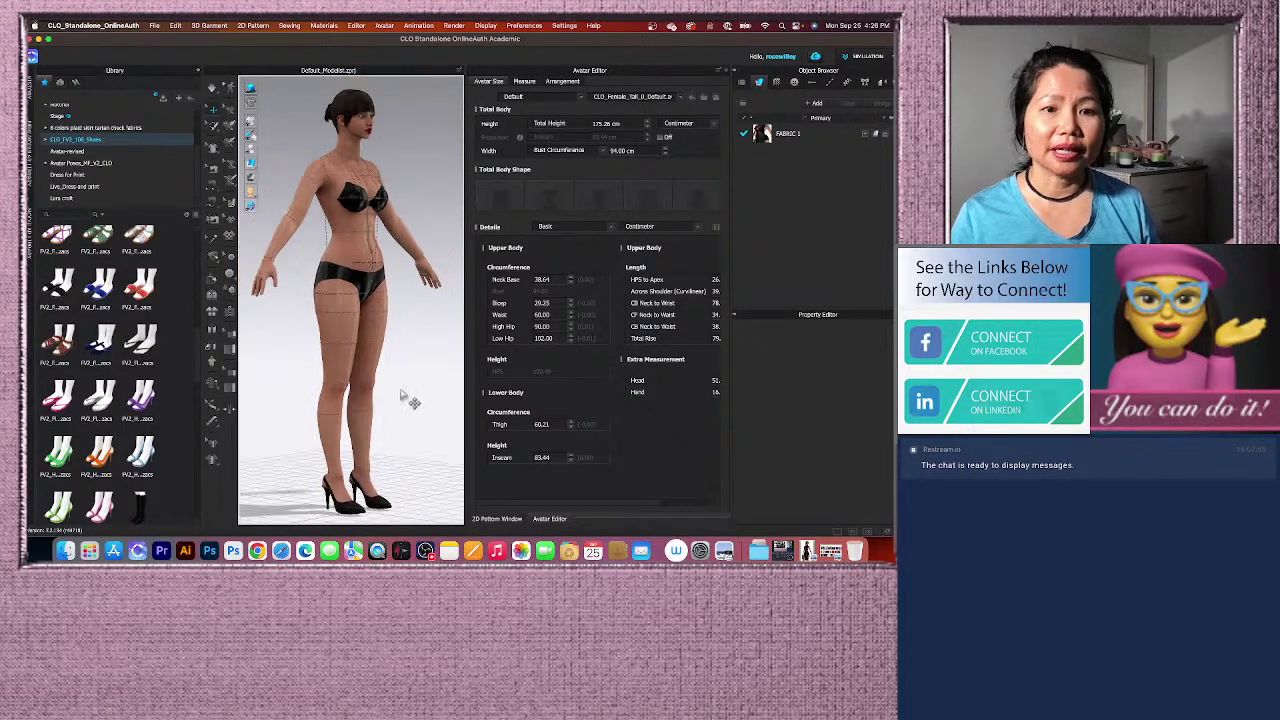
Close the Avatar Editor and compare the avatar's full front figure with the Lara Croft reference image.
left_click(724, 73)
scroll(382, 284, "down", 2)
mouse_move(385, 318)
right_mouse_down()
mouse_move(360, 308)
mouse_move(360, 322)
right_mouse_up()
scroll(371, 326, "up", 2)
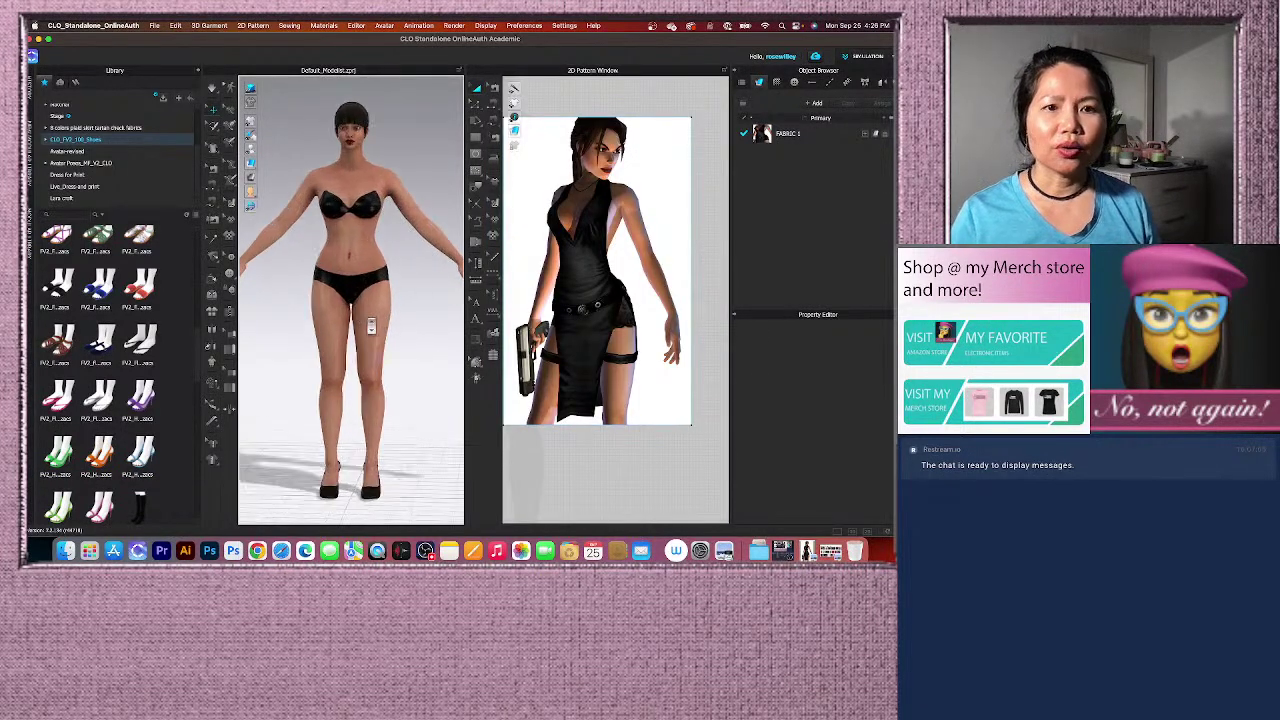
scroll(371, 326, "up", 1)
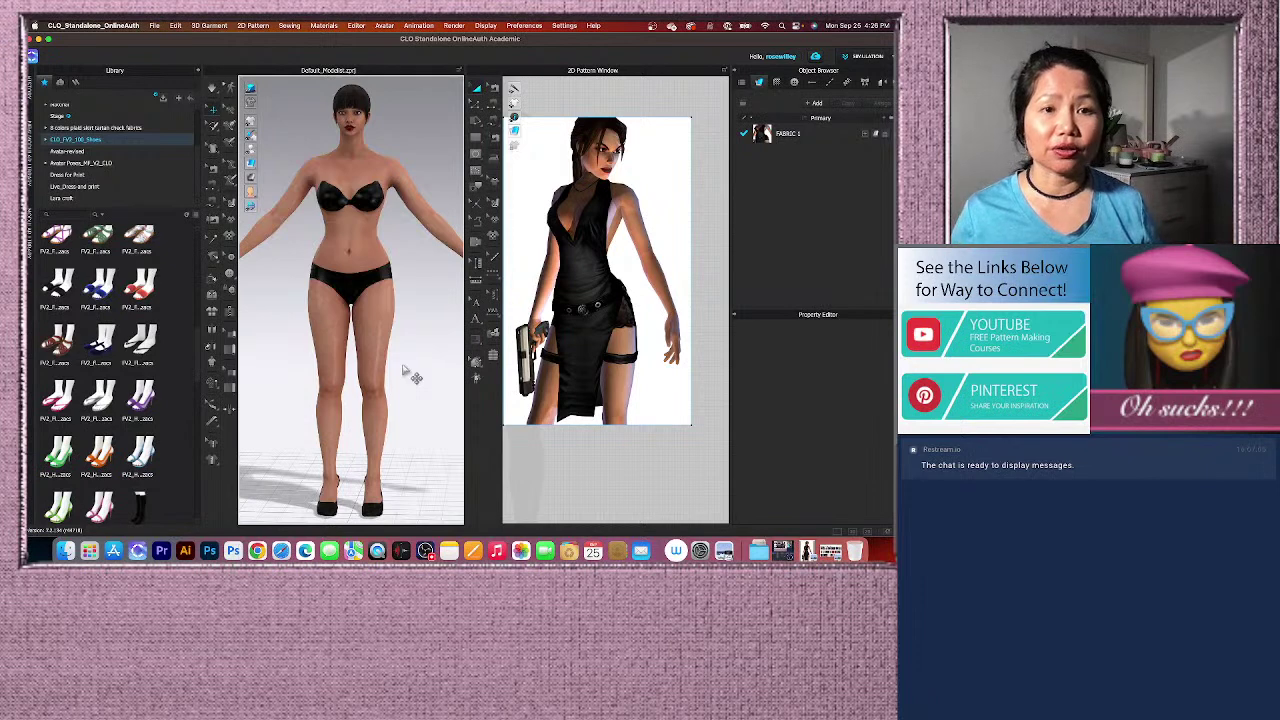
scroll(392, 372, "down", 1)
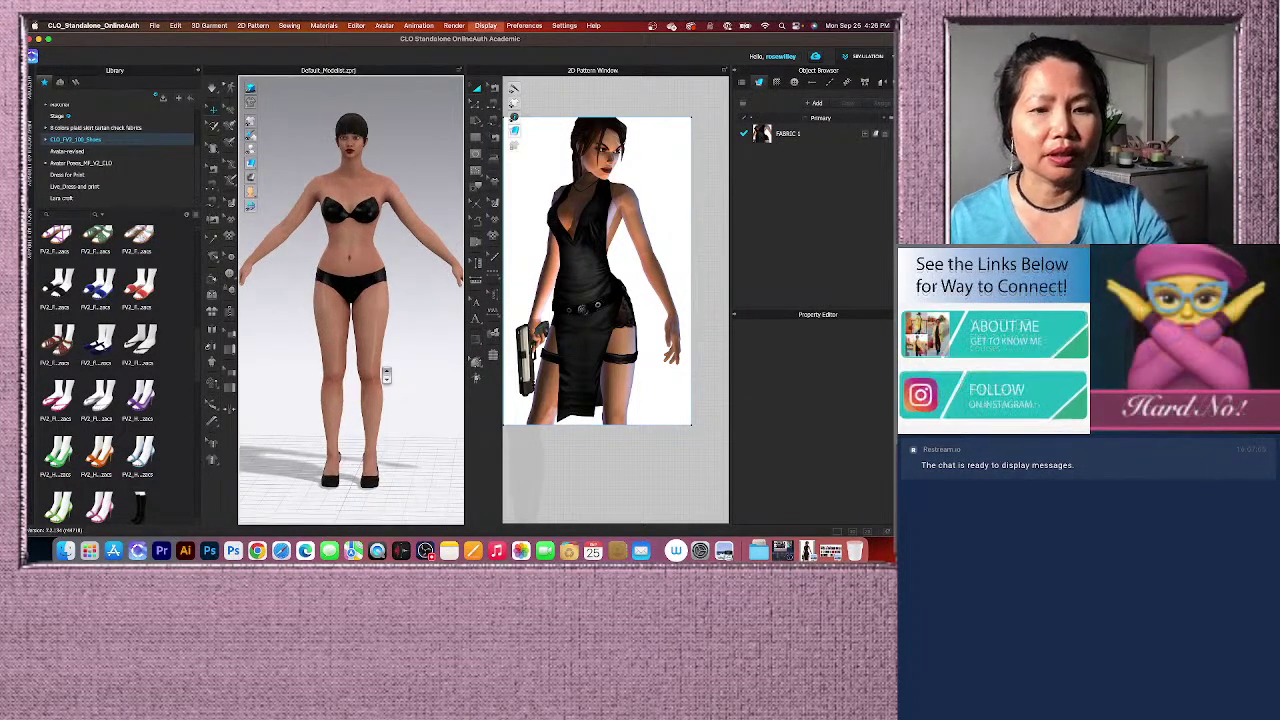
scroll(386, 375, "up", 1)
scroll(386, 375, "down", 2)
right_click_drag(386, 374, 387, 373)
scroll(390, 372, "up", 2)
scroll(395, 372, "up", 1)
scroll(395, 371, "down", 2)
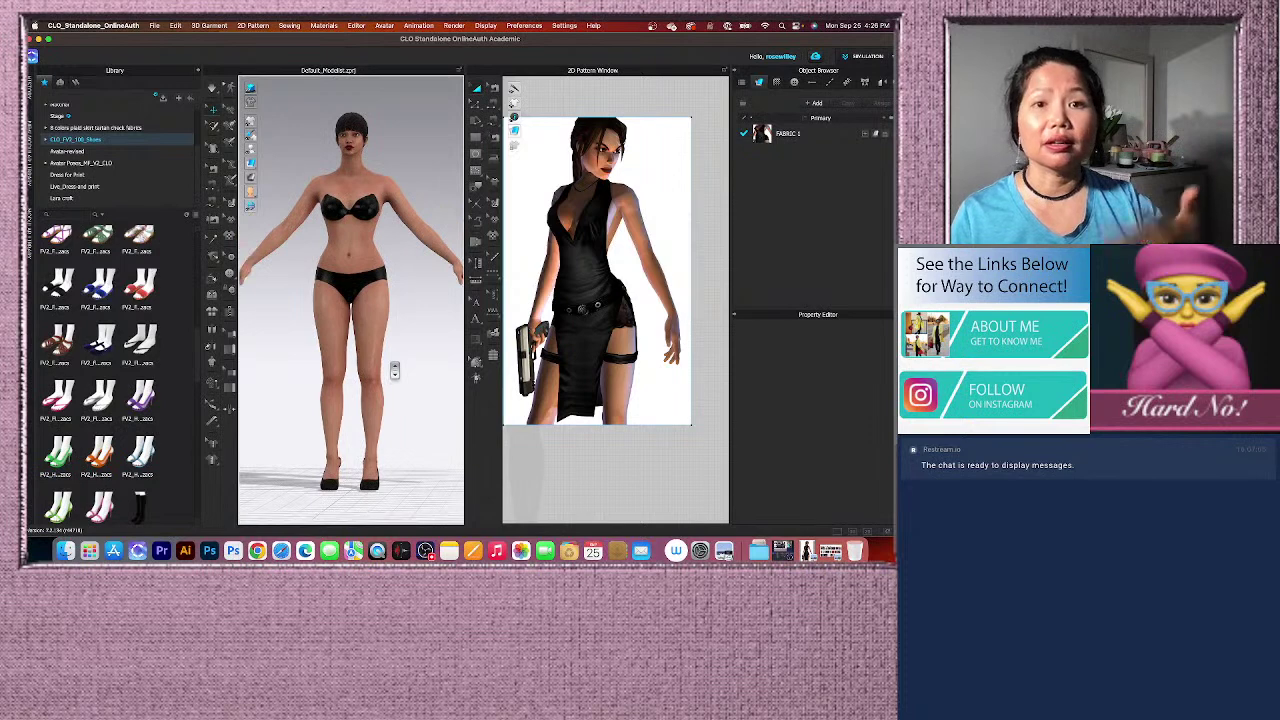
Start saving the avatar as an avatar file named "Lara 2_FV2_Naomi.avt".
scroll(395, 371, "up", 2)
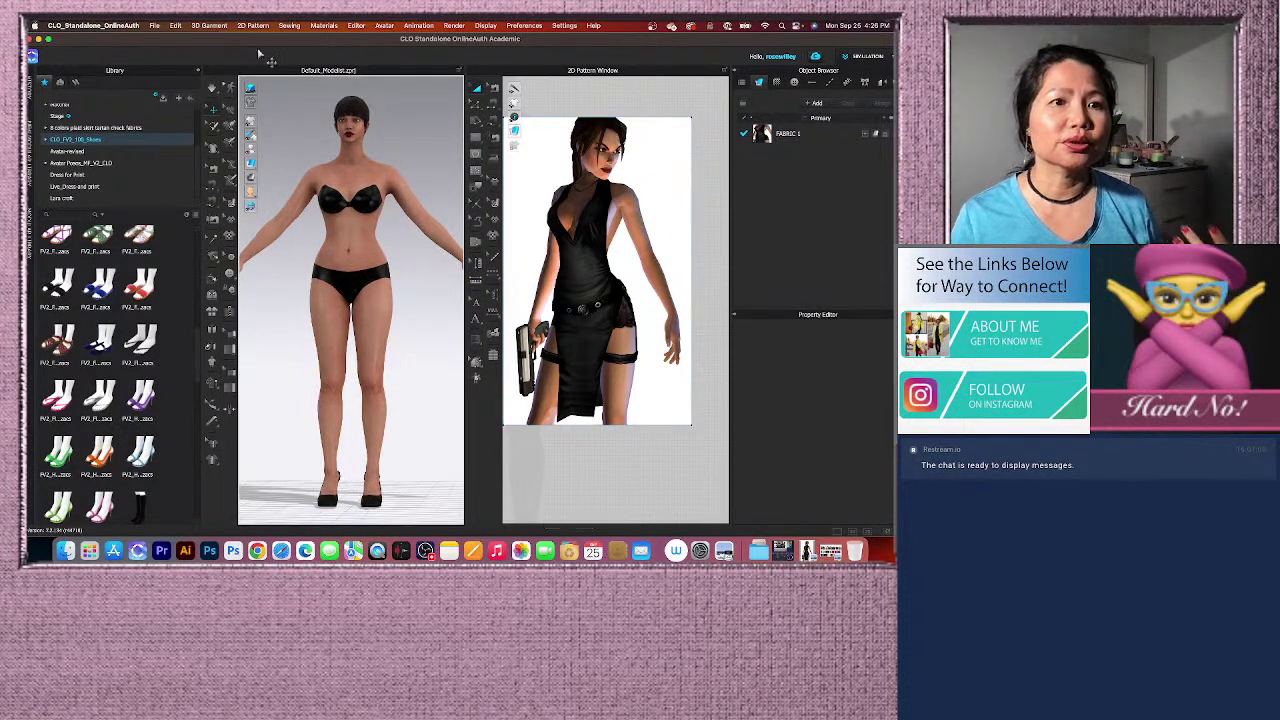
scroll(374, 307, "down", 1)
scroll(374, 307, "down", 1)
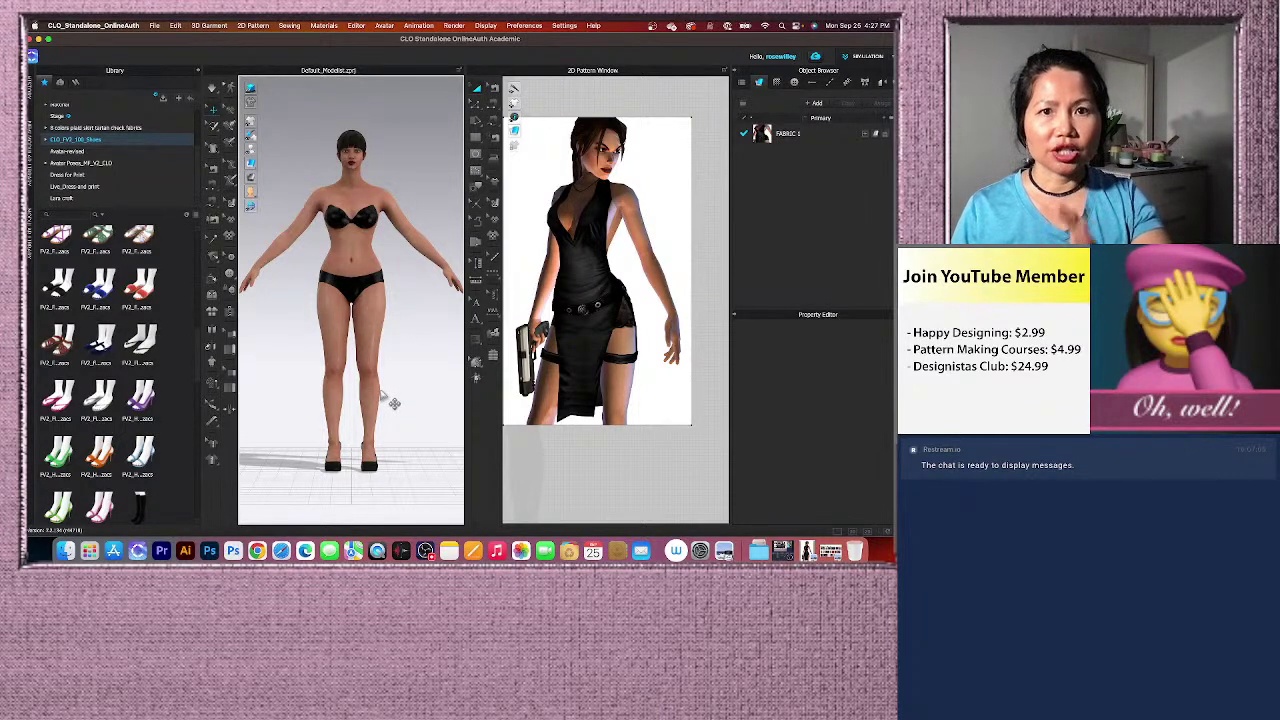
left_click(155, 25)
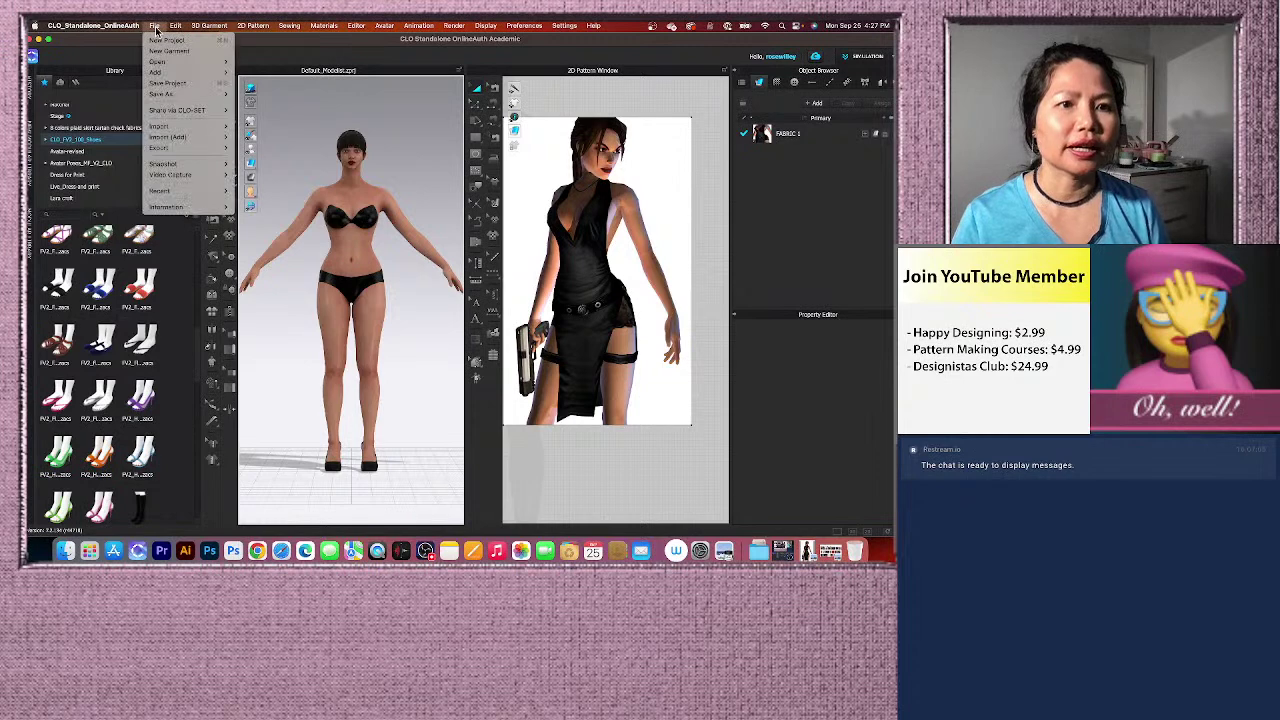
mouse_move(186, 94)
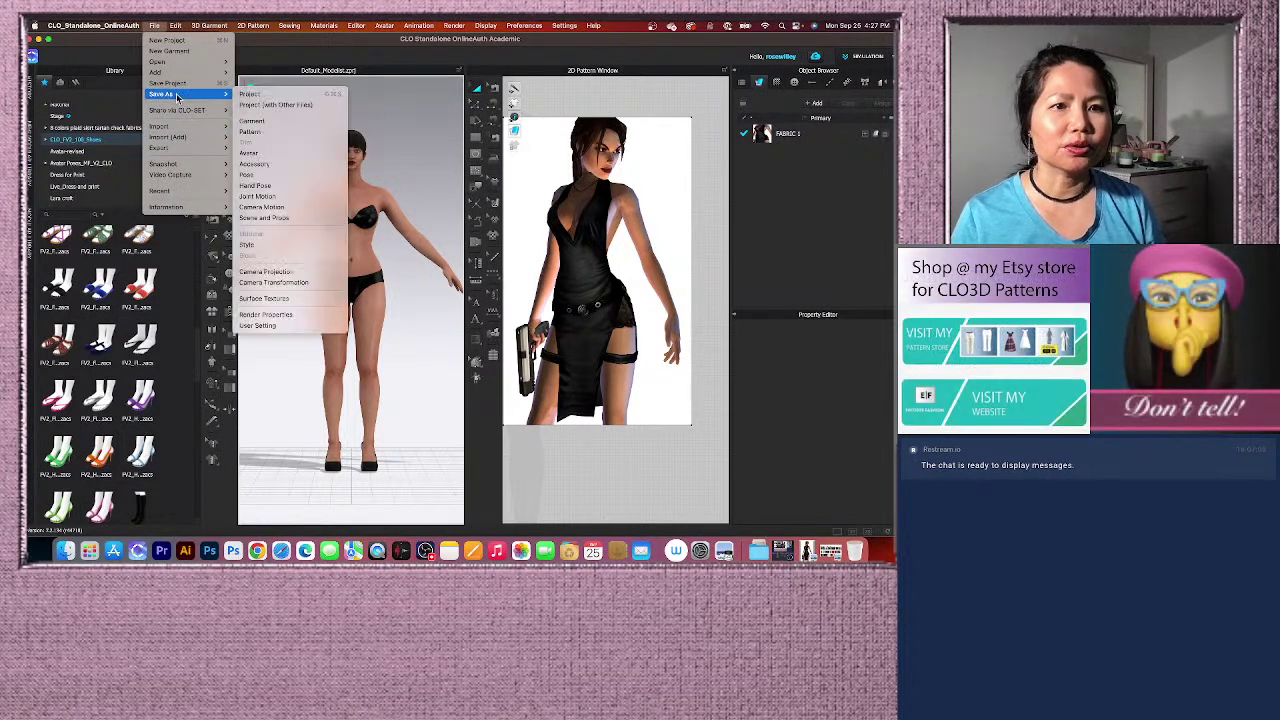
left_click(291, 155)
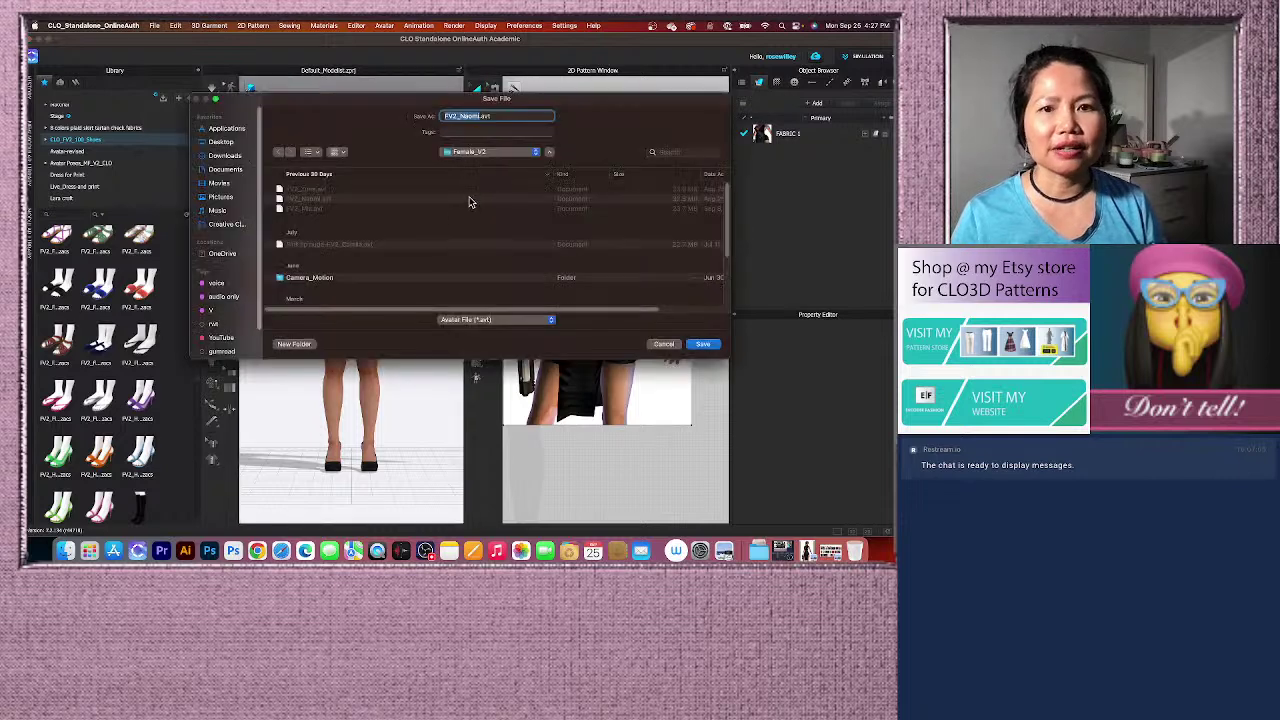
left_click(444, 115)
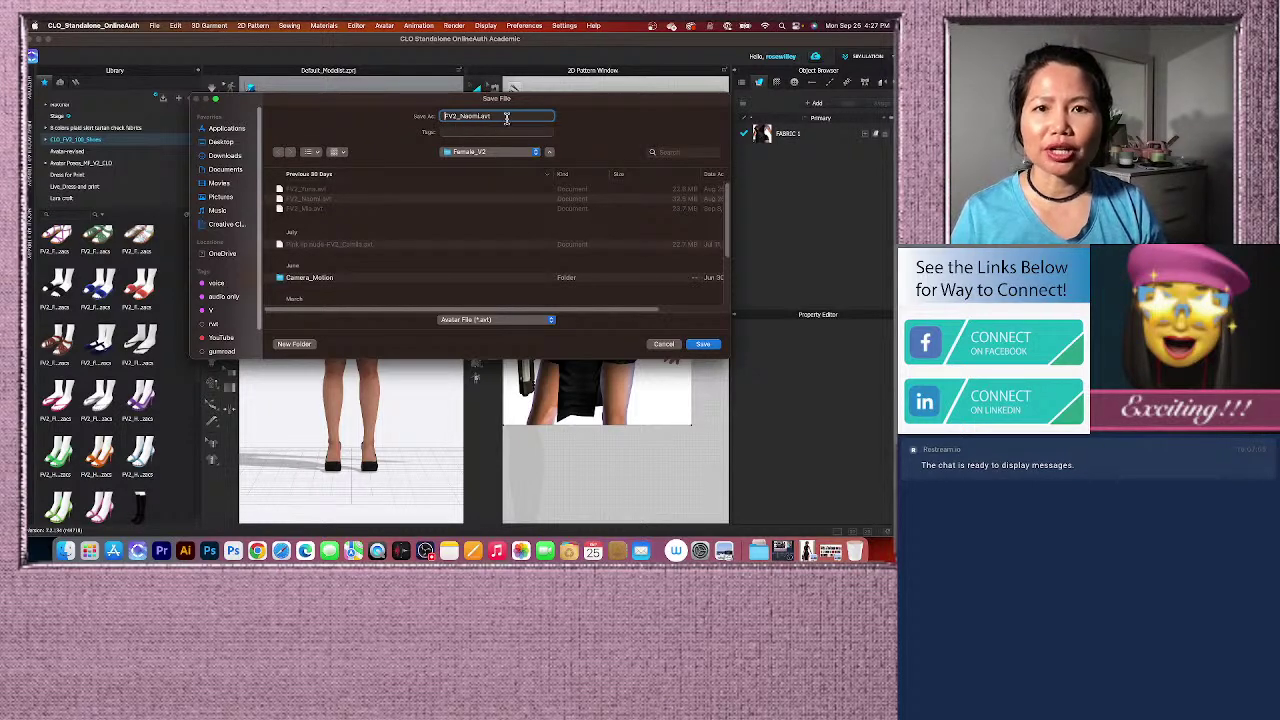
type("Lu")
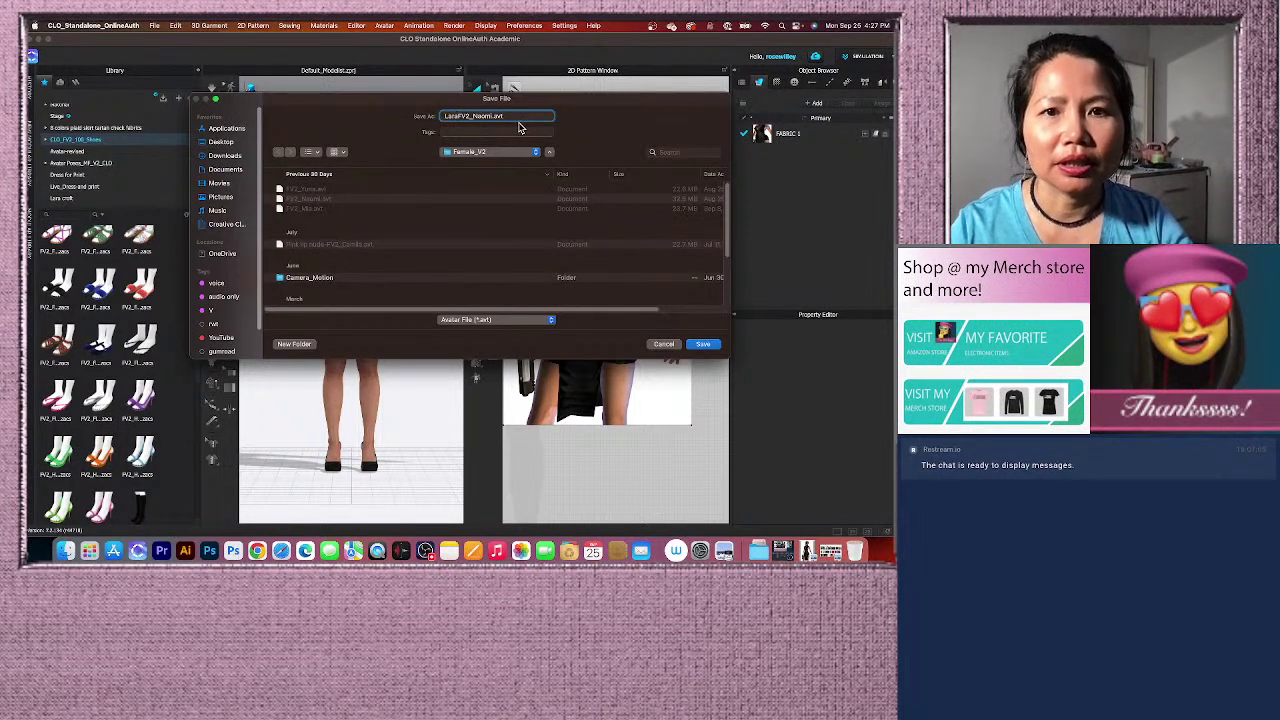
type("ra 2_")
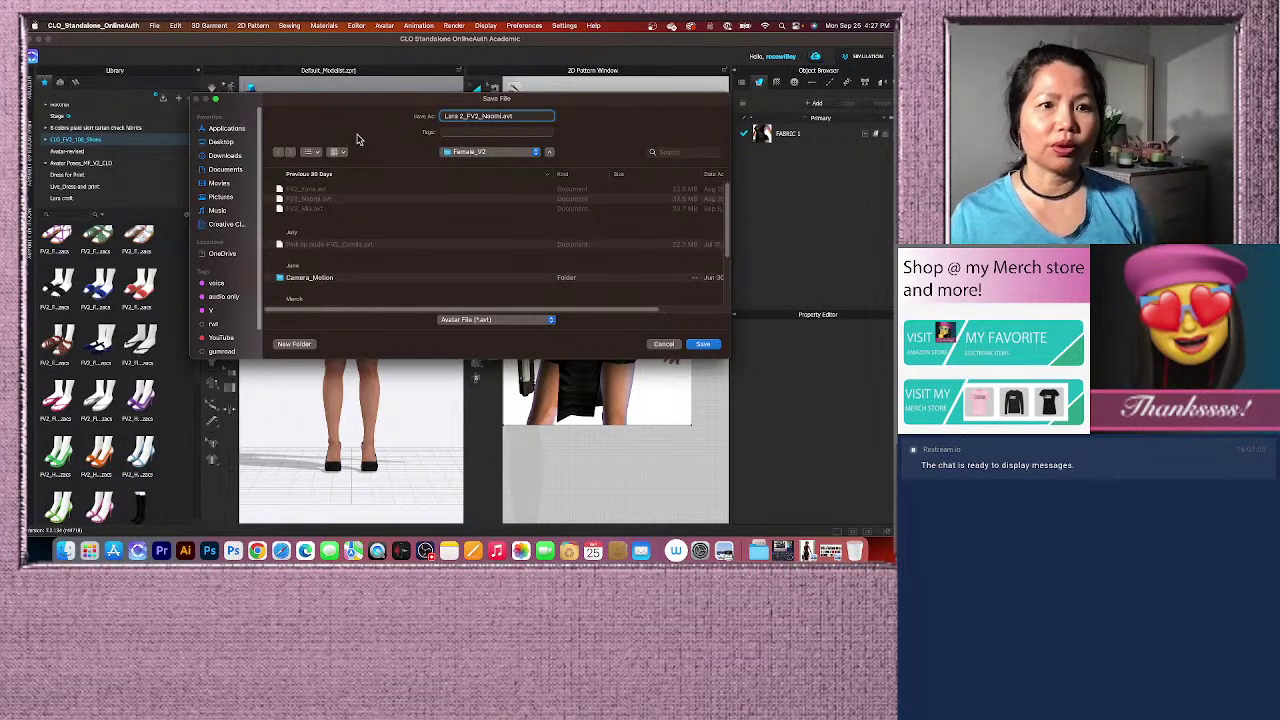
Choose the Avatar-revised folder on the Desktop and save the avatar file there.
left_click(223, 143)
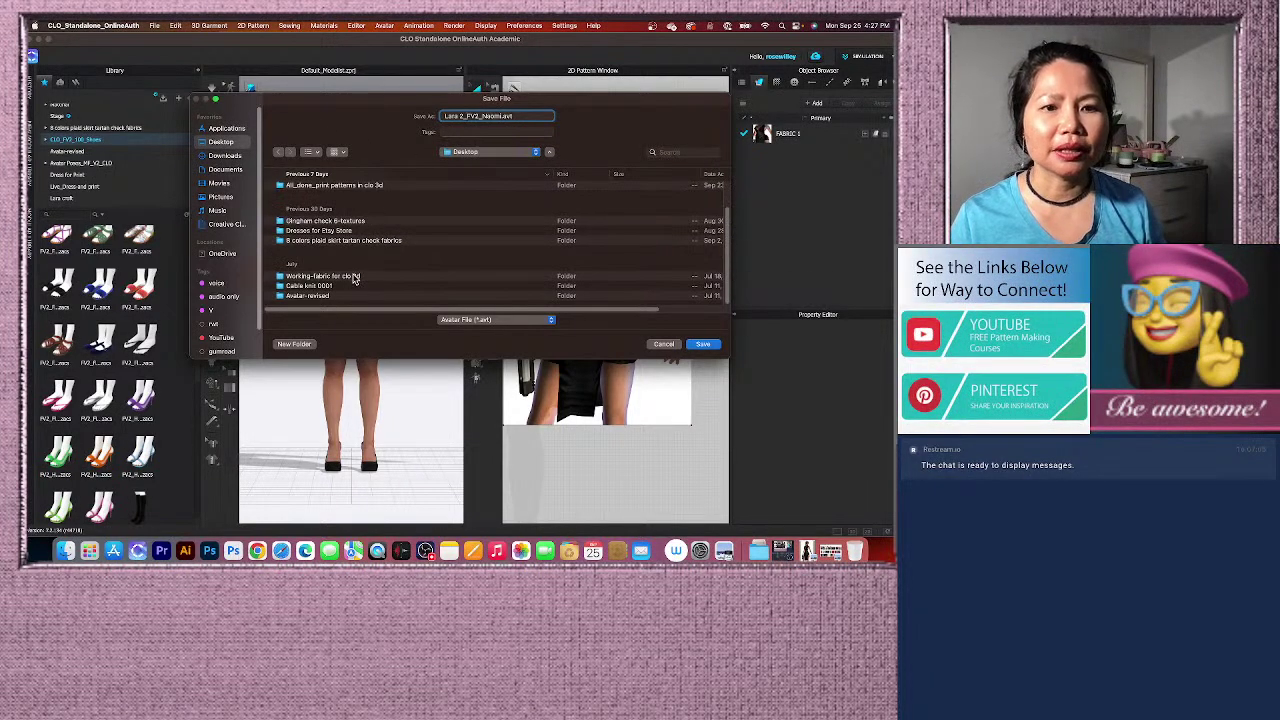
left_click(333, 297)
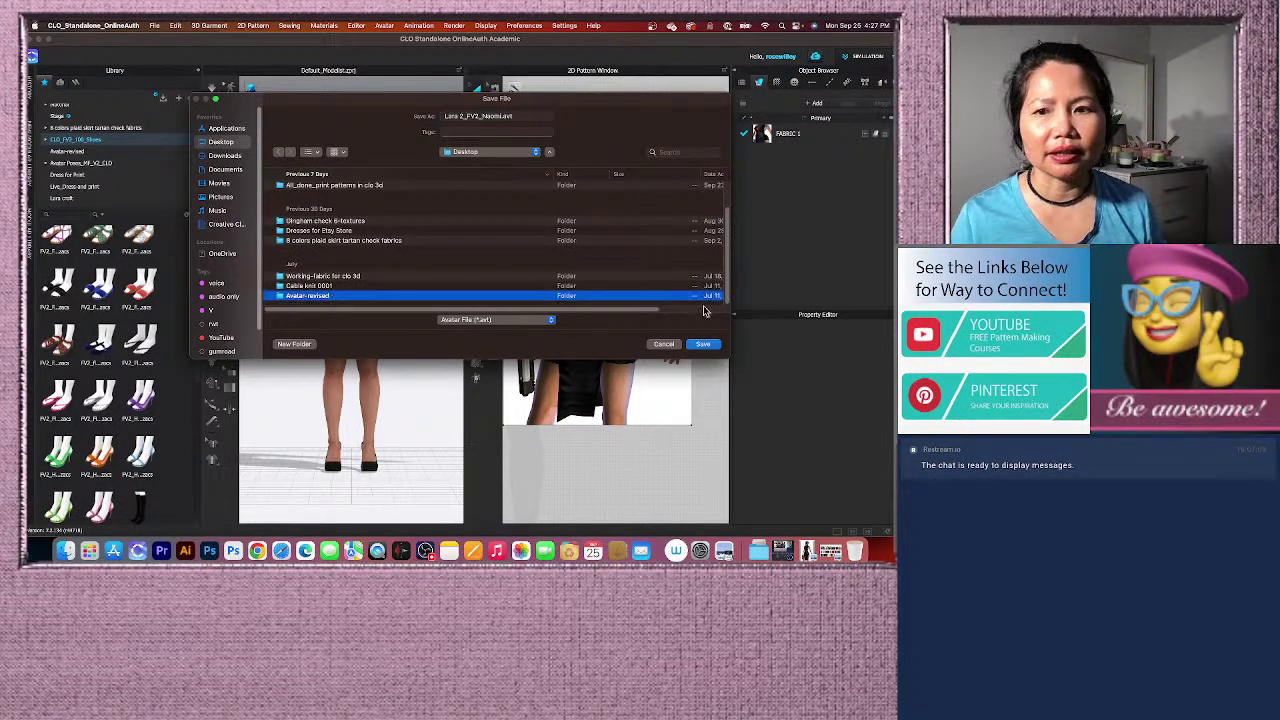
double_click(337, 297)
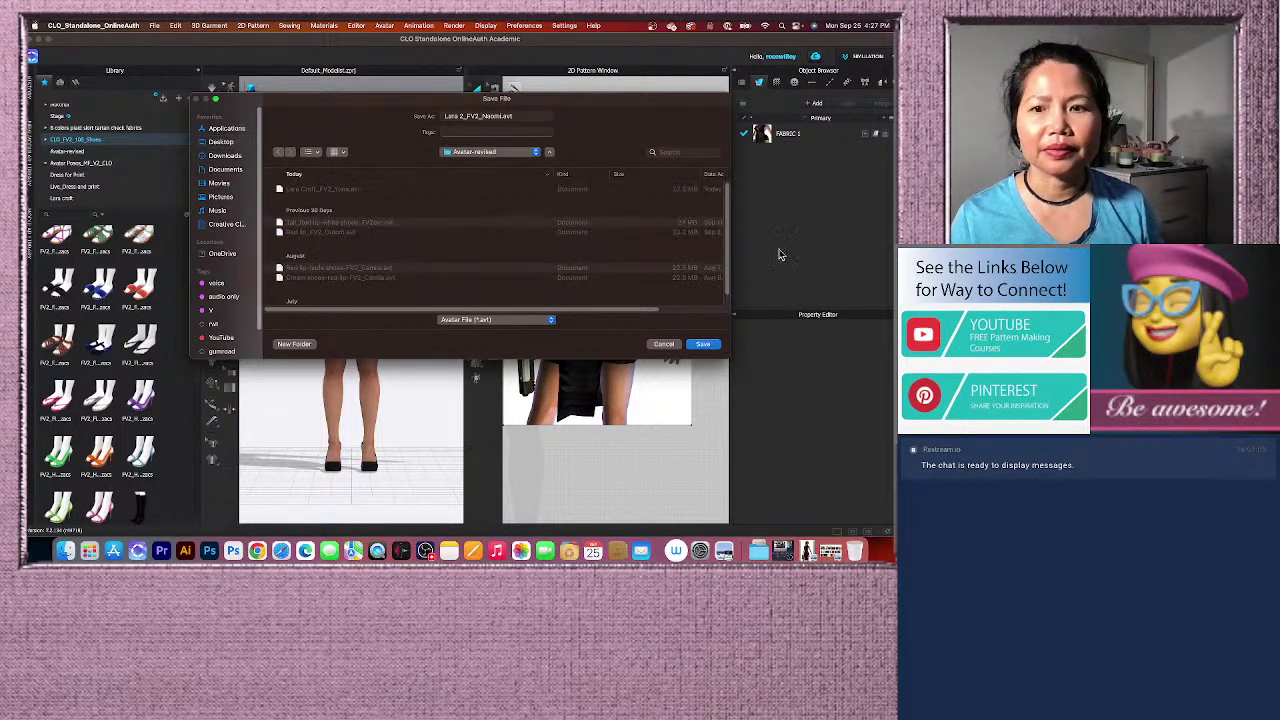
left_click(703, 344)
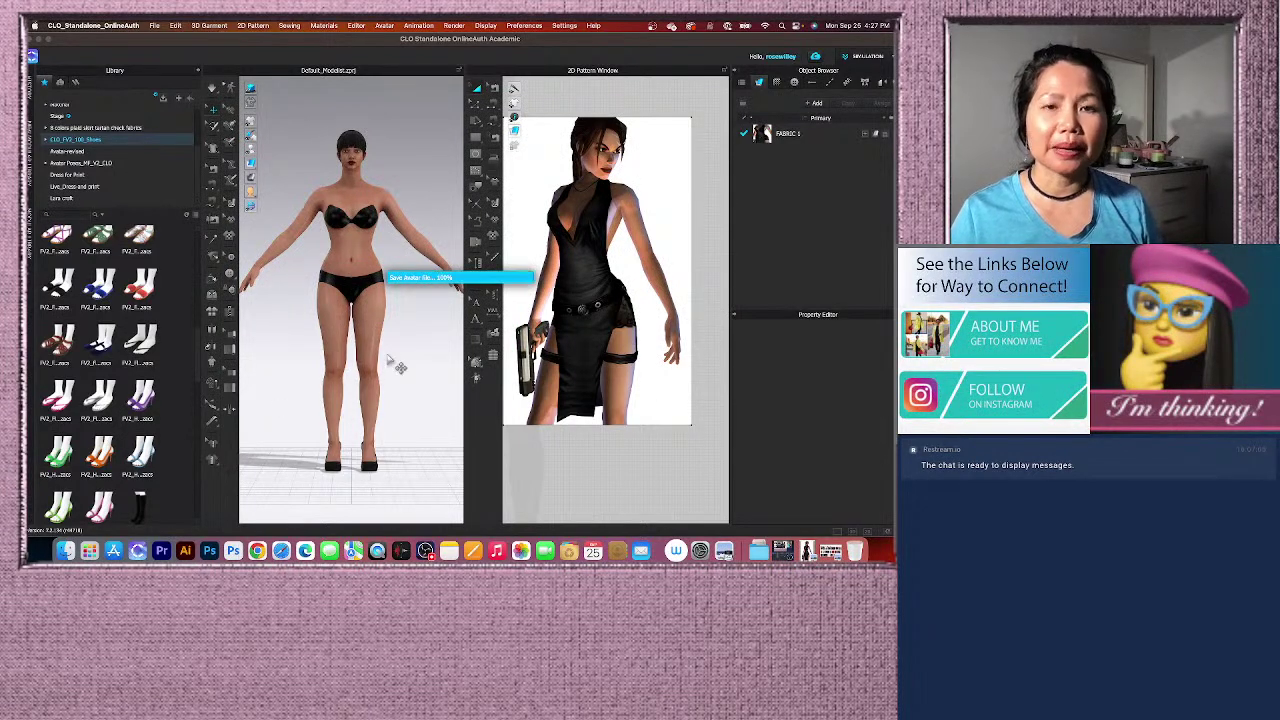
Delete the avatar from the 3D window.
scroll(388, 360, "down", 3)
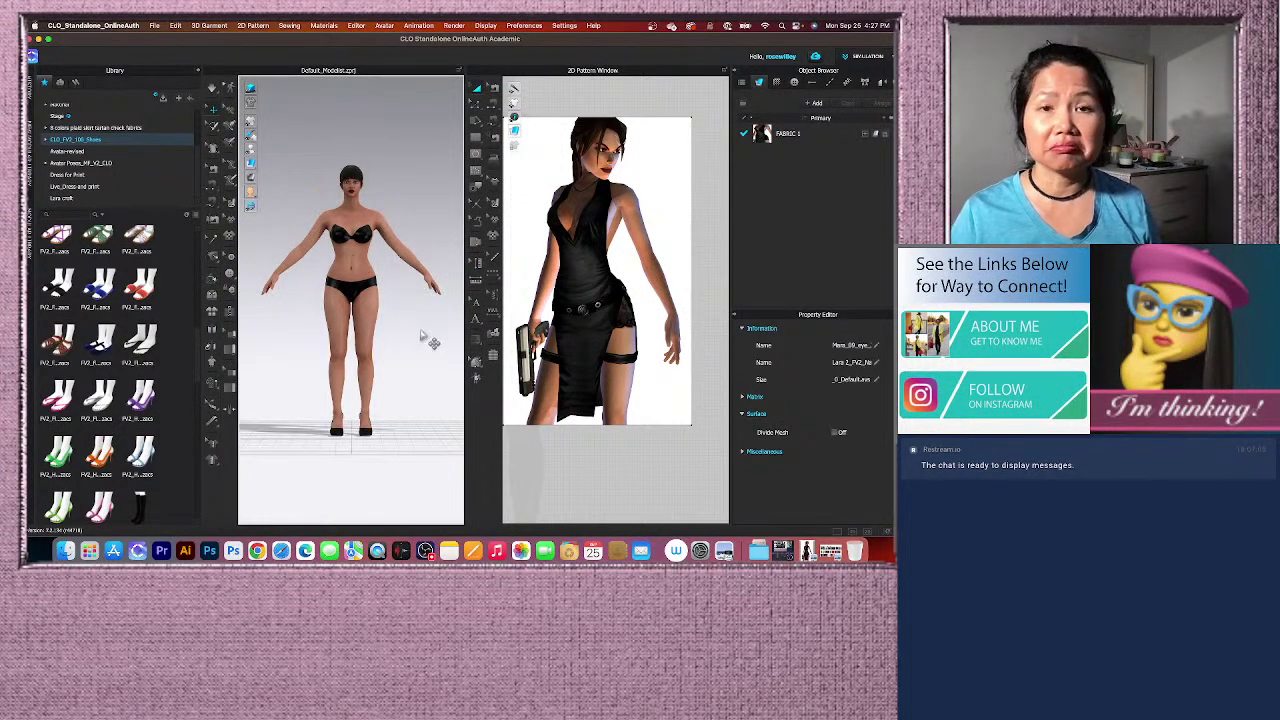
scroll(428, 338, "up", 2)
left_click(360, 272)
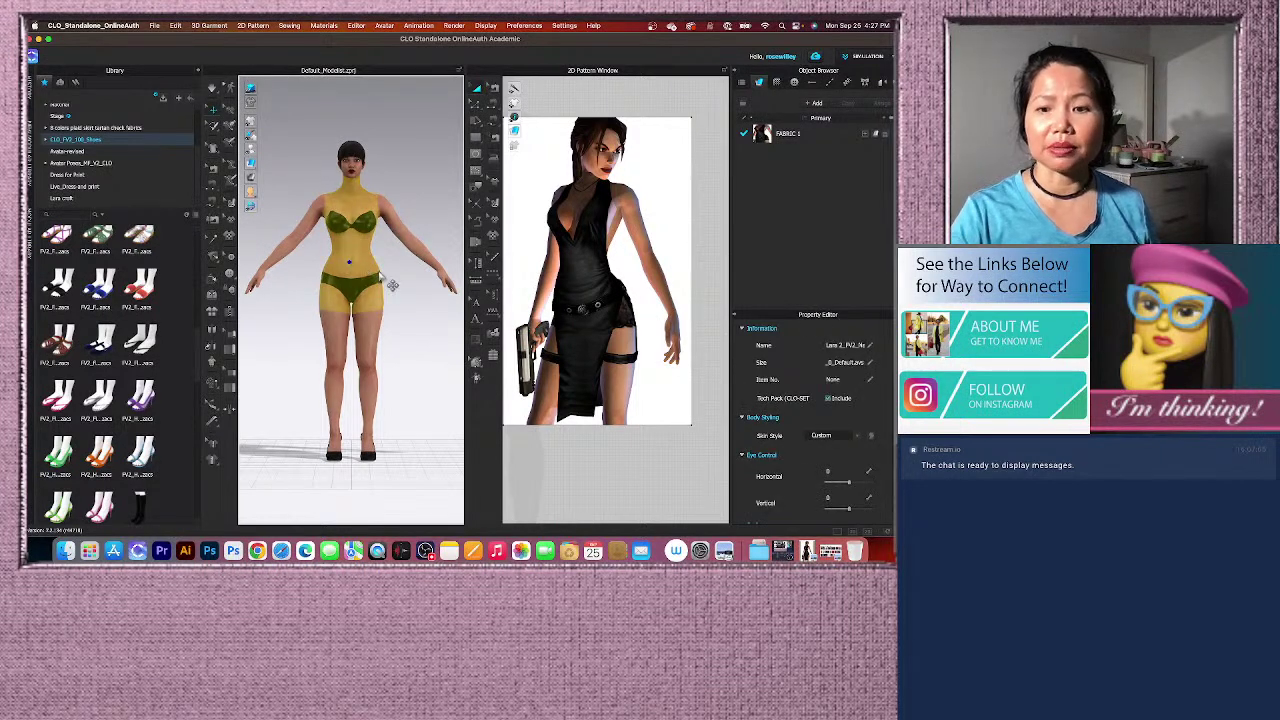
key("Delete")
scroll(165, 161, "up", 3)
scroll(168, 170, "down", 3)
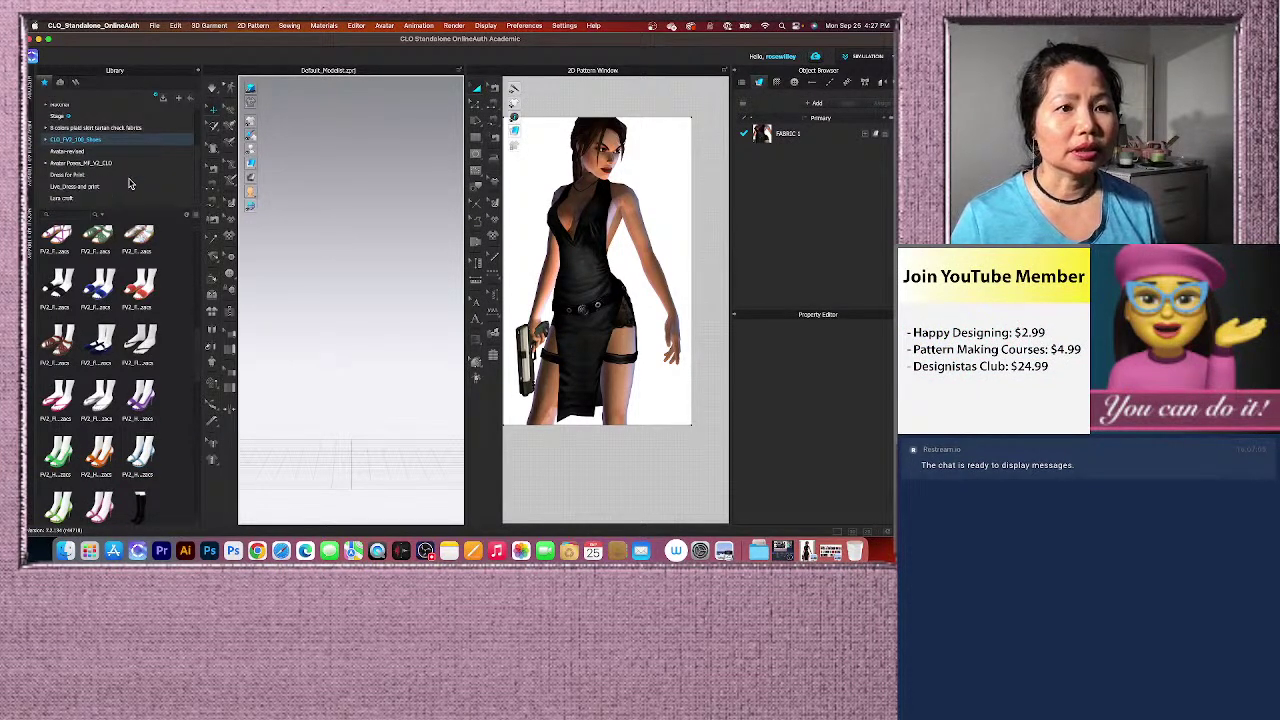
List the Avatar-revised library folder by name and load Lara 2_FV2_Naomi.avt into the 3D window.
left_click(110, 153)
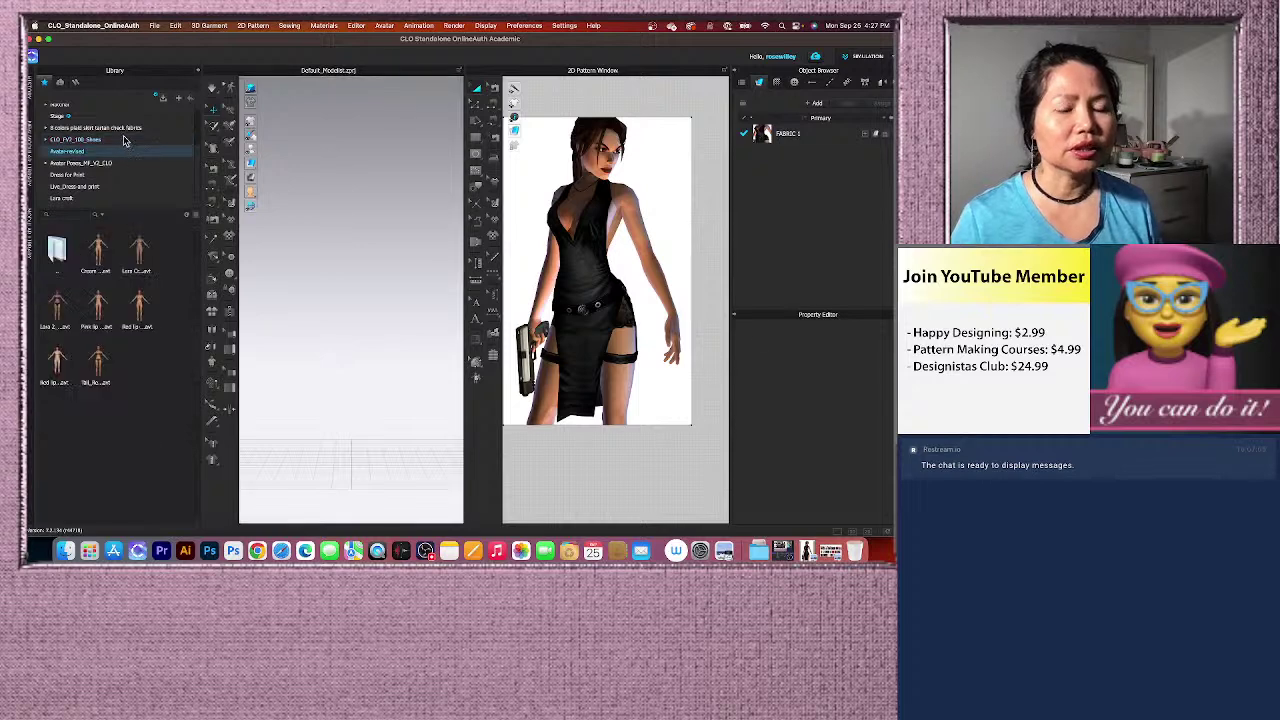
left_click(194, 218)
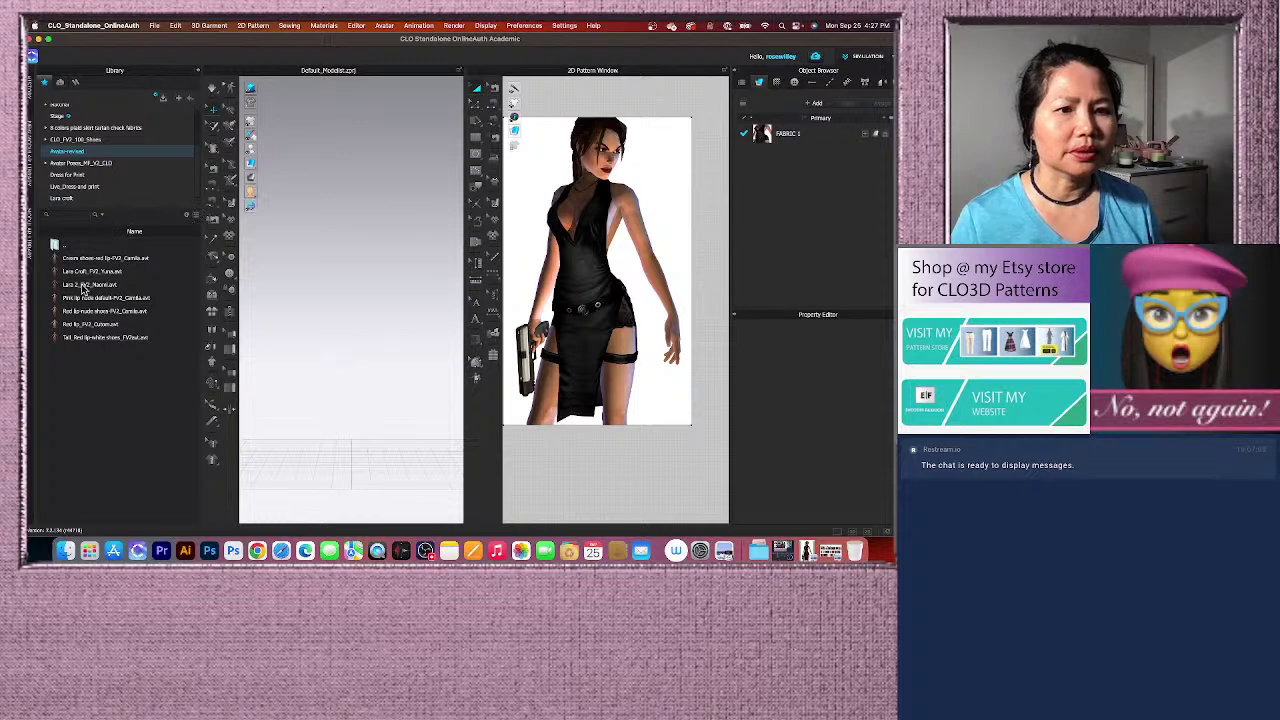
mouse_move(64, 290)
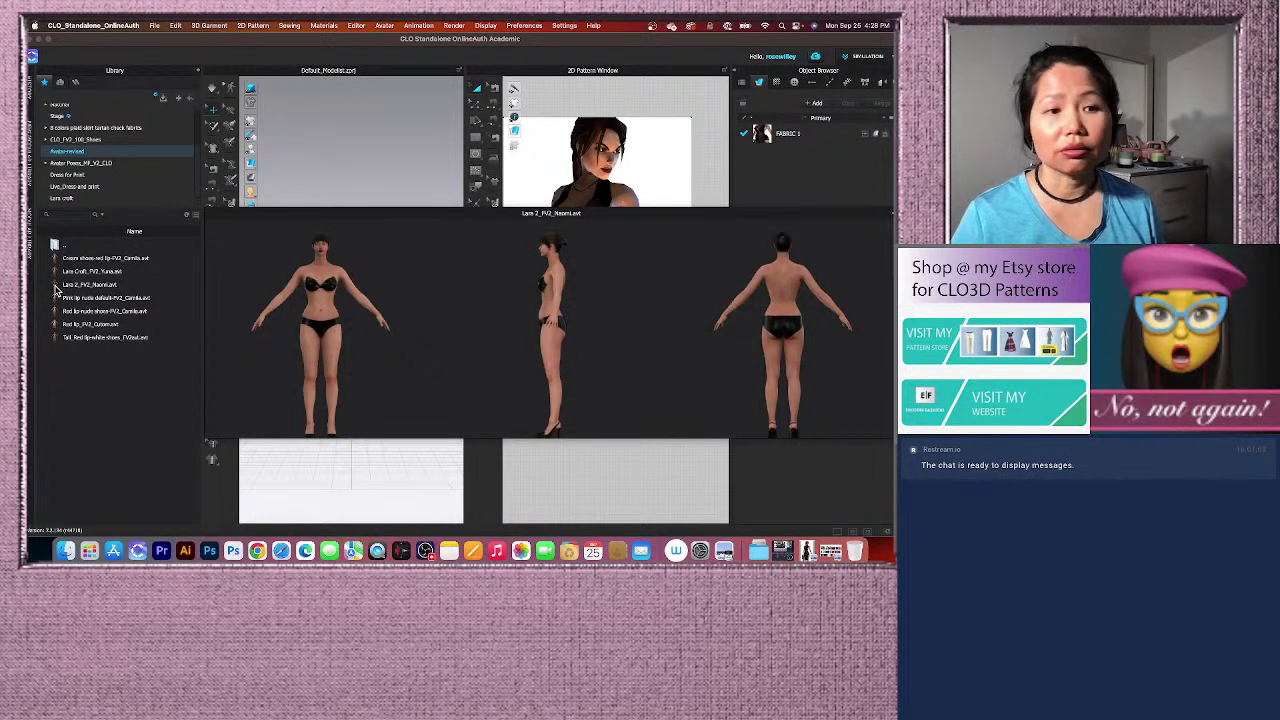
double_click(57, 288)
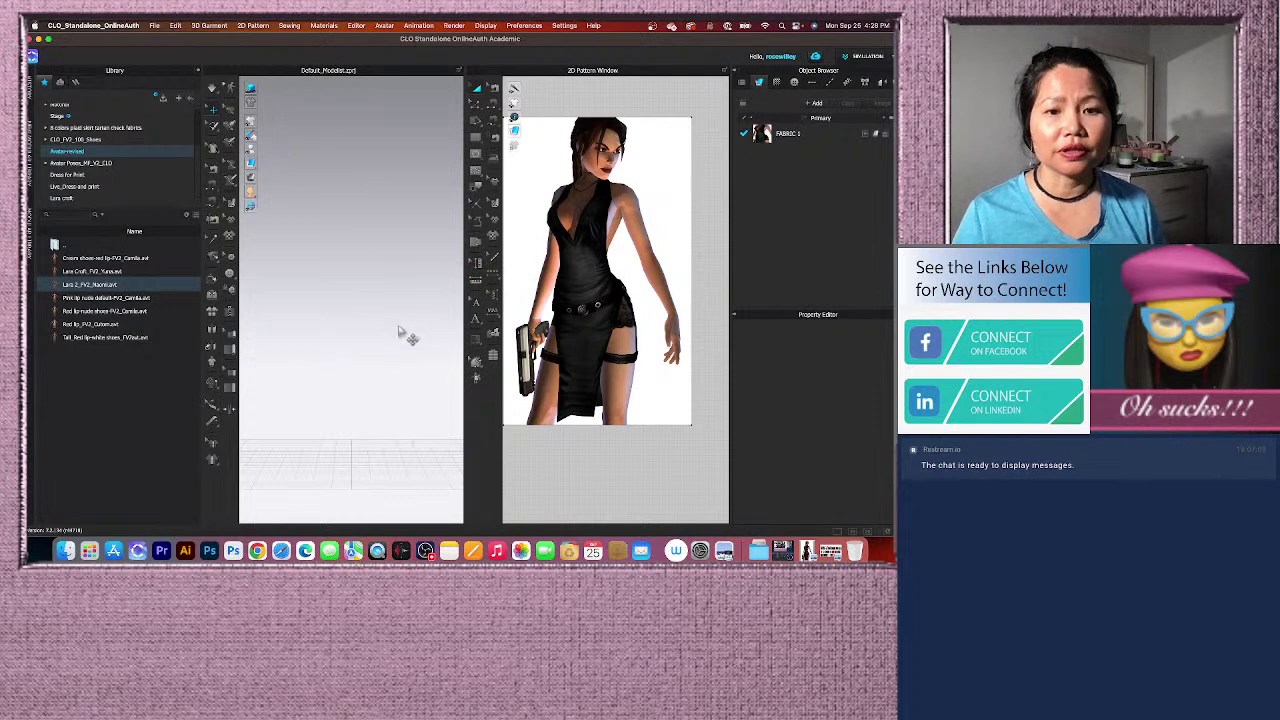
scroll(381, 340, "up", 5)
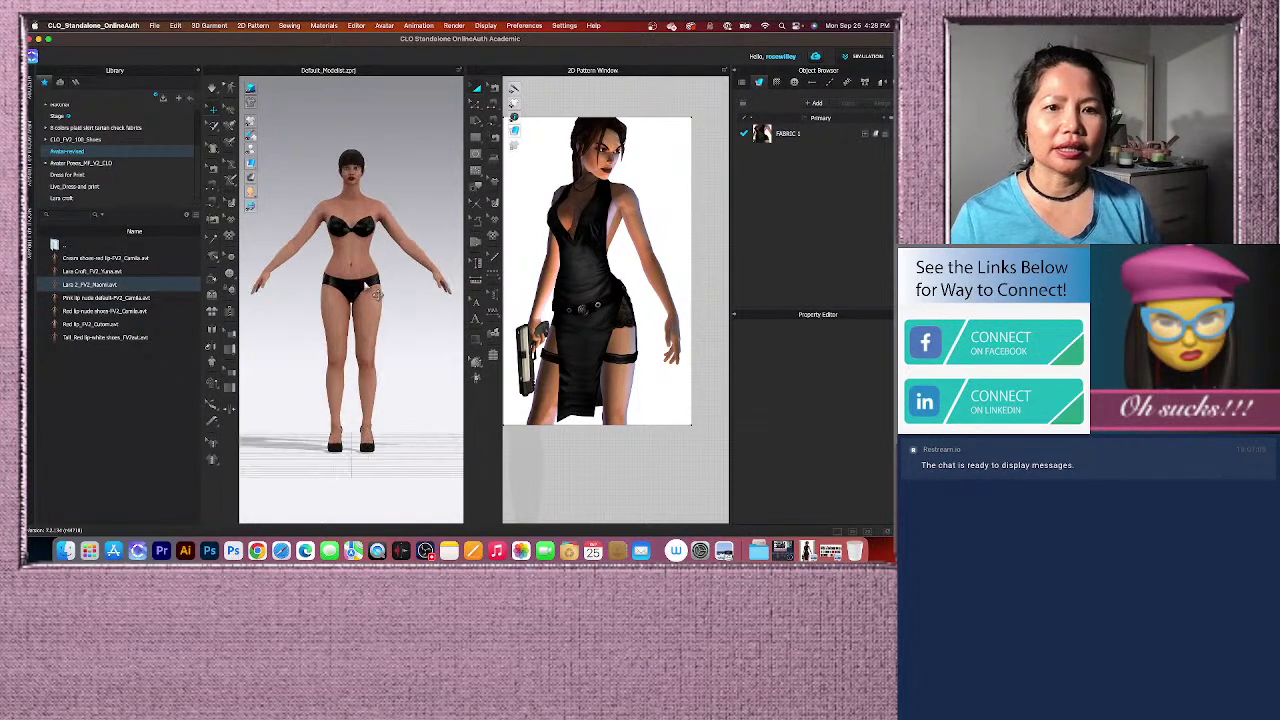
scroll(380, 315, "down", 4)
mouse_move(413, 378)
right_mouse_down()
mouse_move(379, 377)
mouse_move(412, 378)
right_mouse_up()
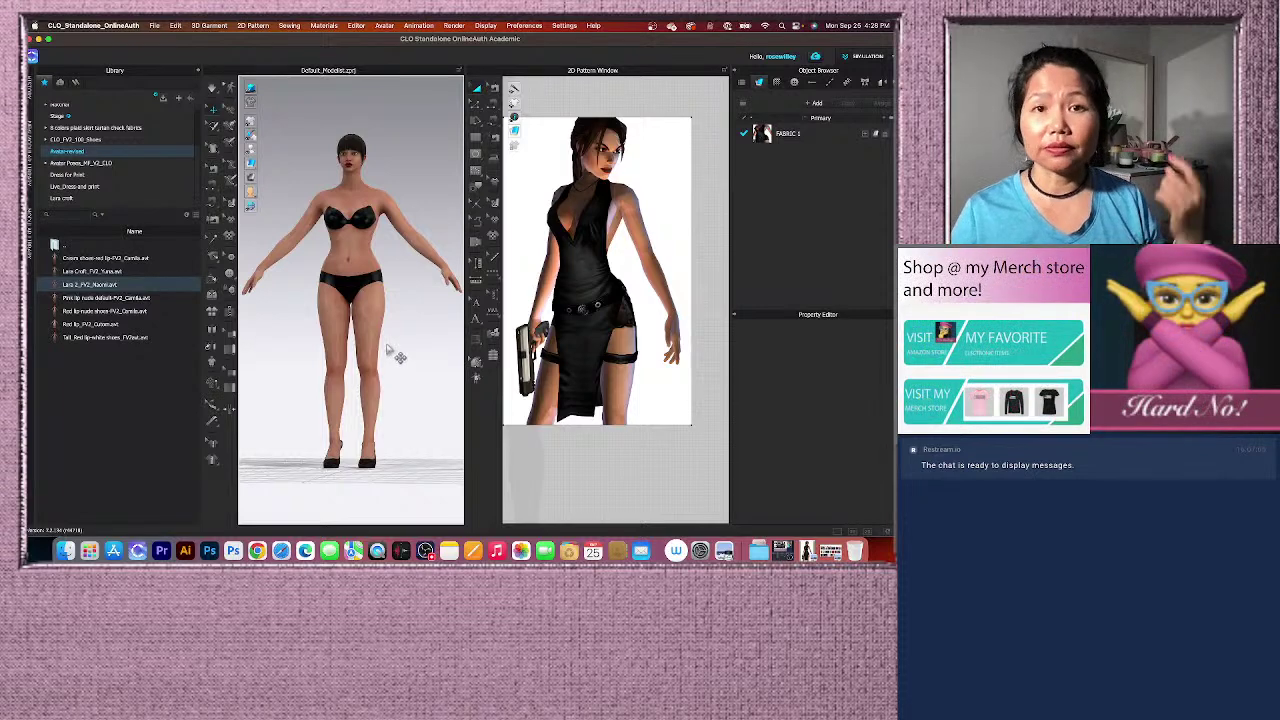
Compare the loaded avatar's figure from the front and at an angle with the dress in the Lara Croft reference image.
scroll(387, 348, "up", 2)
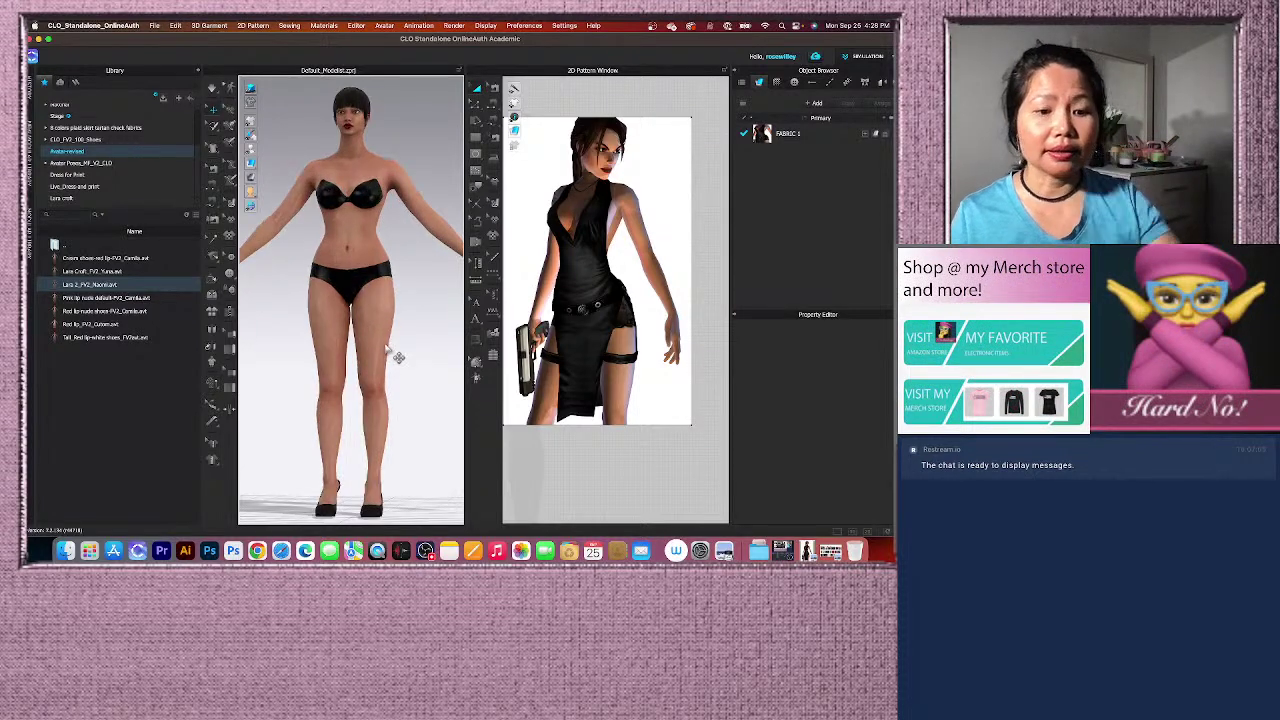
scroll(400, 357, "down", 2)
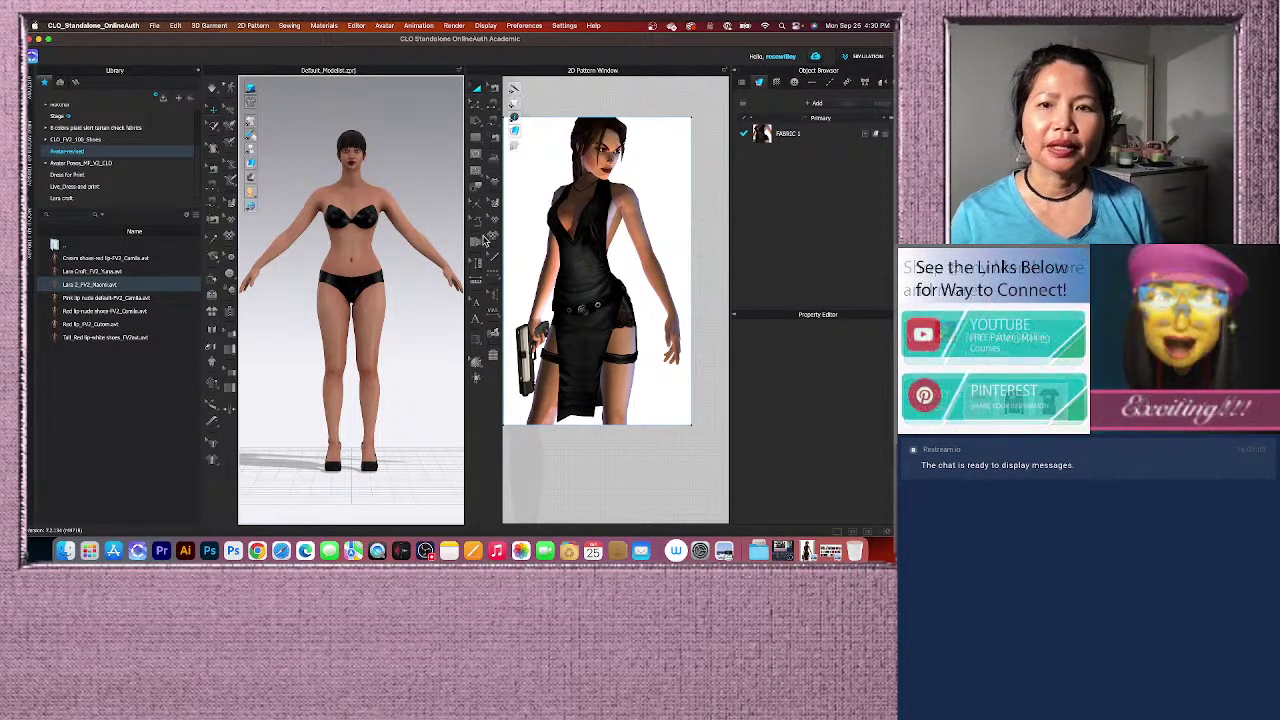
scroll(552, 236, "up", 2)
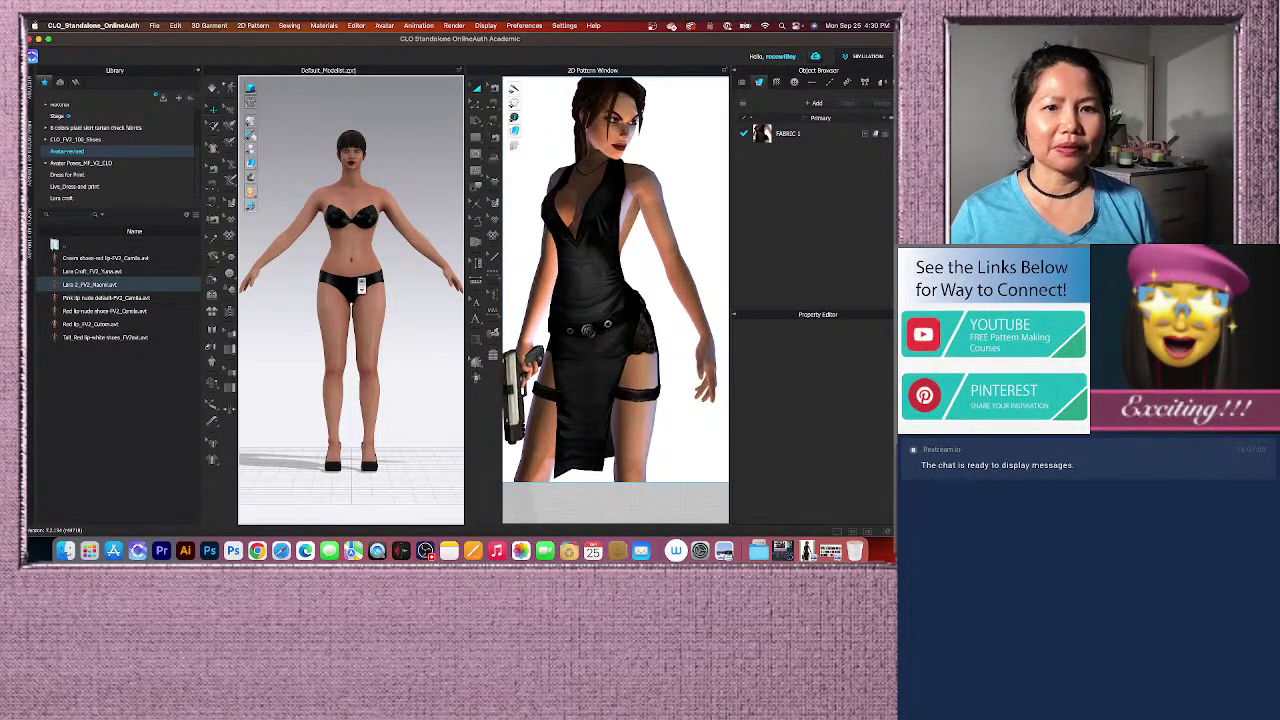
mouse_move(432, 312)
right_mouse_down()
mouse_move(358, 310)
mouse_move(418, 311)
right_mouse_up()
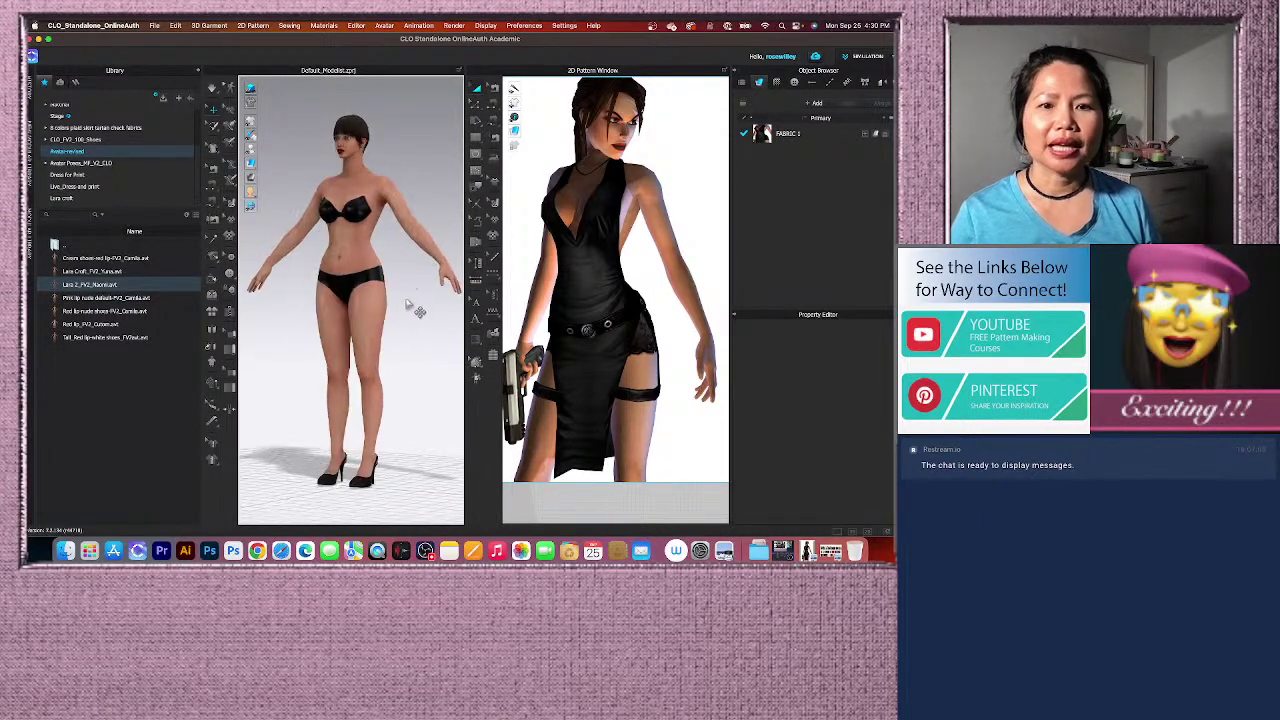
key("2")
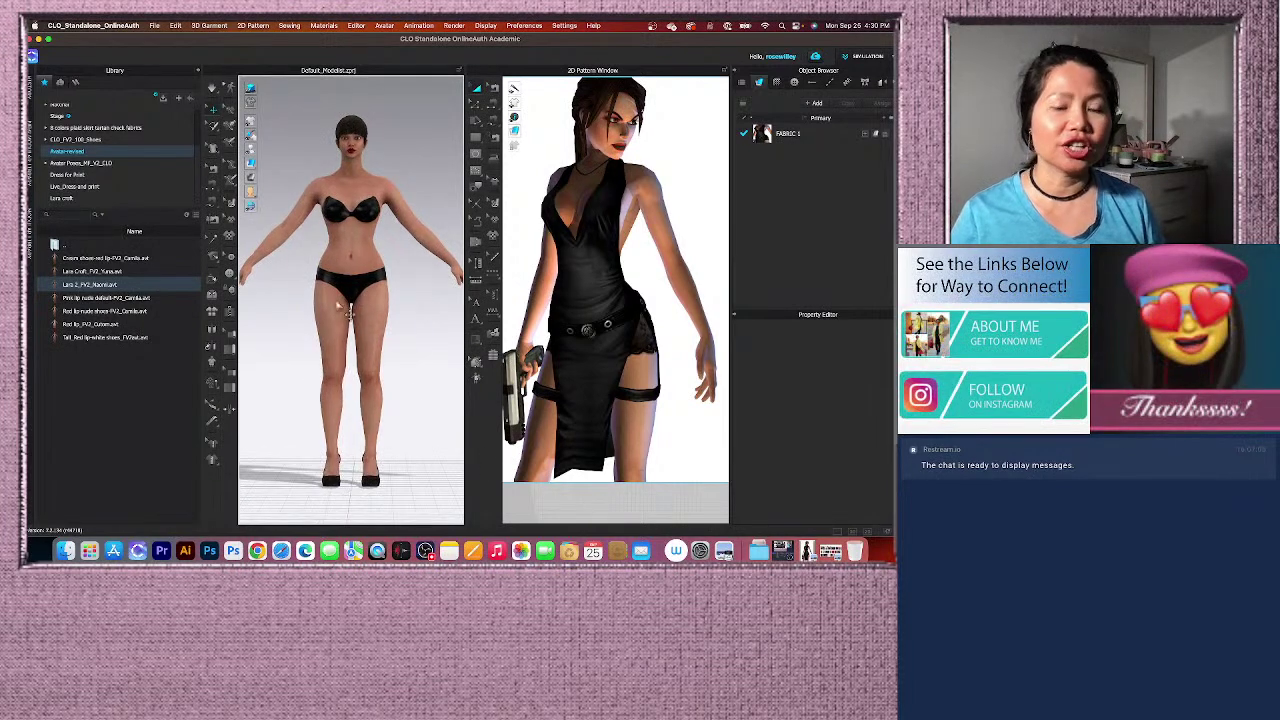
scroll(608, 377, "down", 3)
scroll(622, 332, "up", 2)
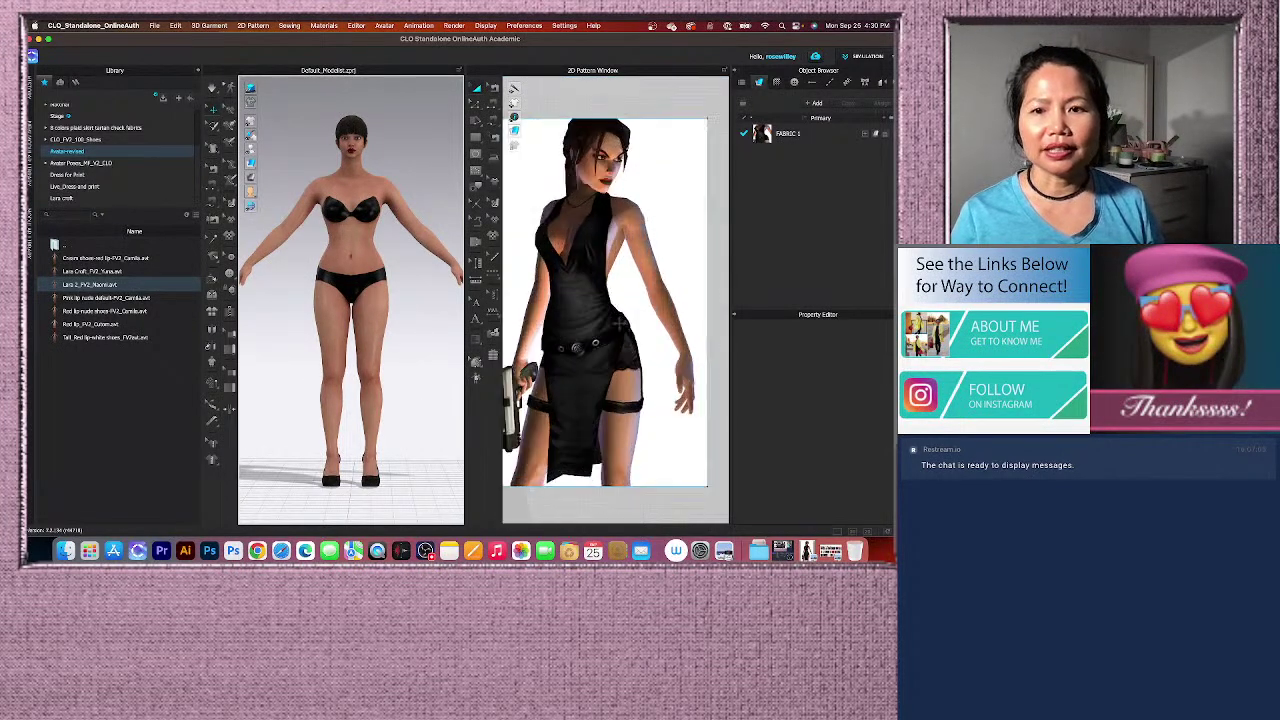
scroll(622, 332, "down", 1)
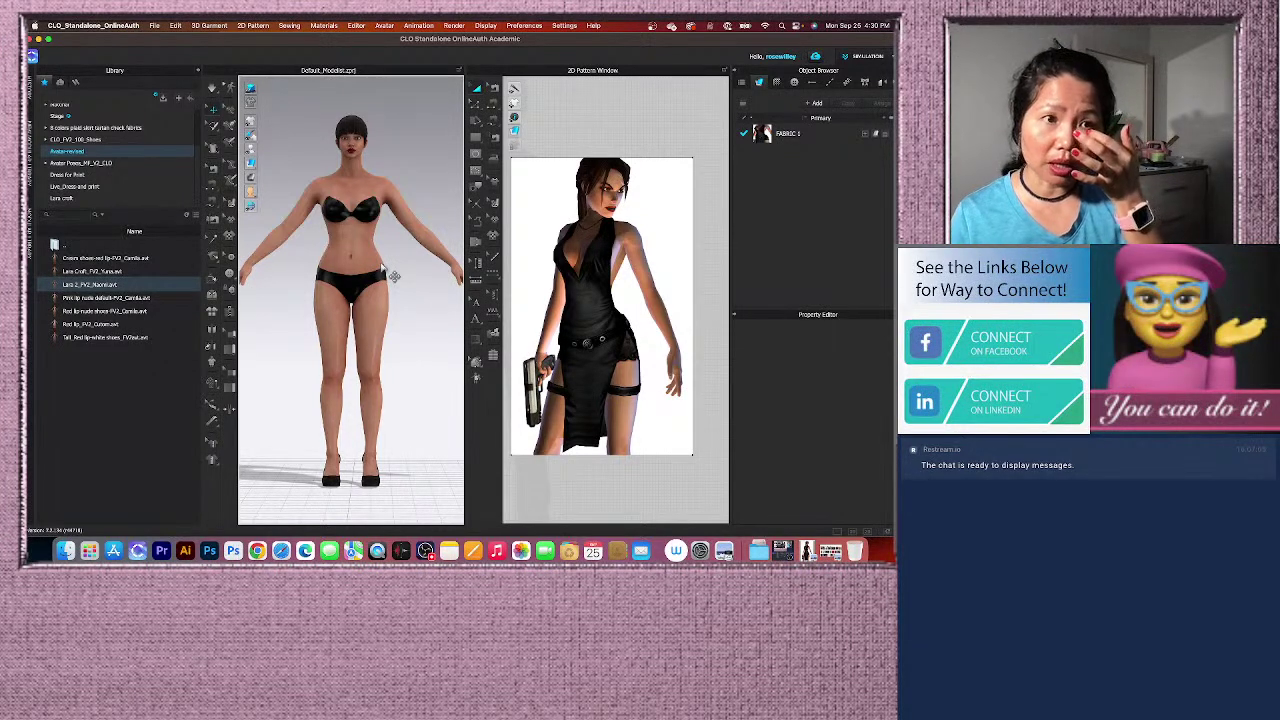
Apply a female standing pose with one hand raised from Avatar Poses_MF_V2_CLO to the full body, pose only, maintaining the current shoe pose.
left_click(130, 164)
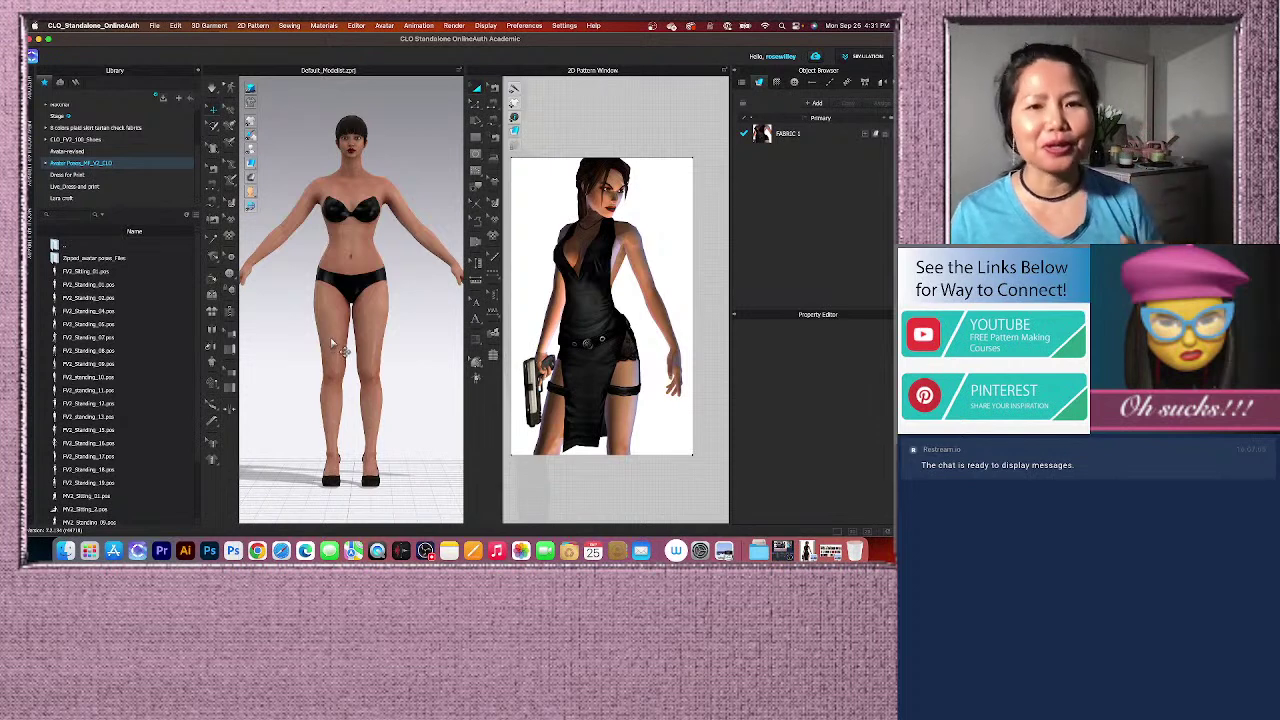
scroll(98, 370, "down", 3)
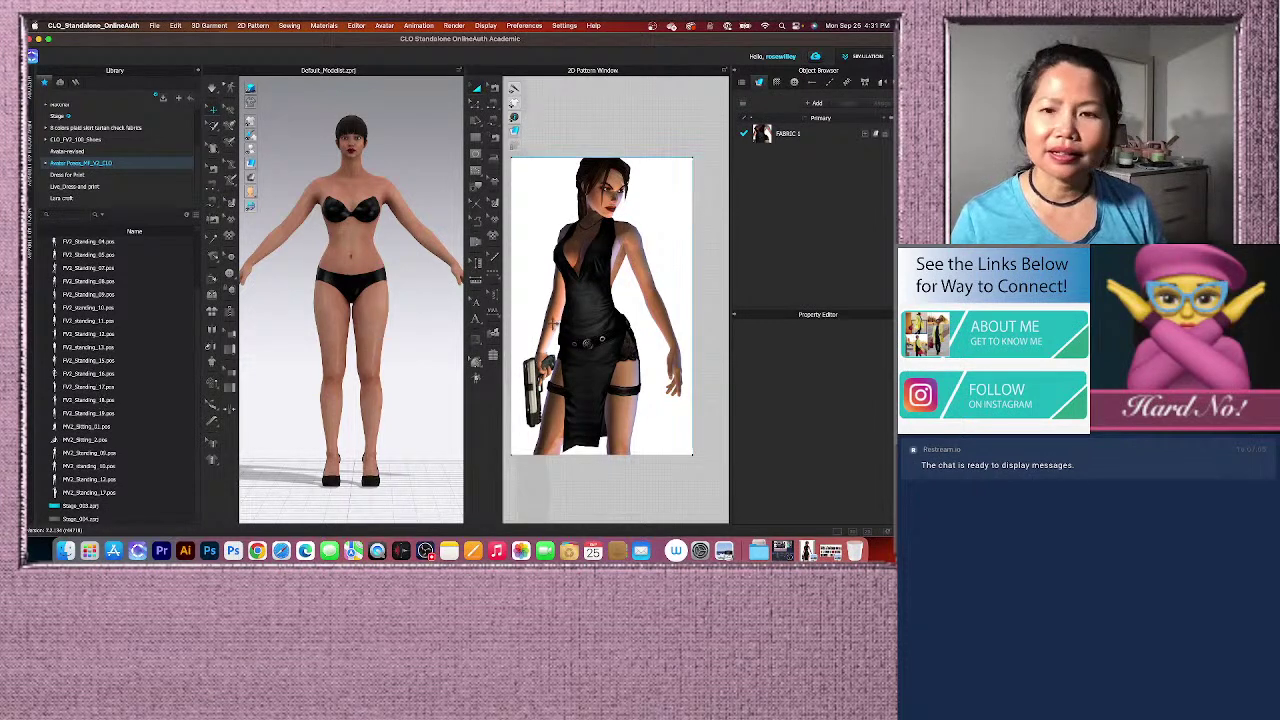
left_click(195, 216)
scroll(141, 390, "down", 2)
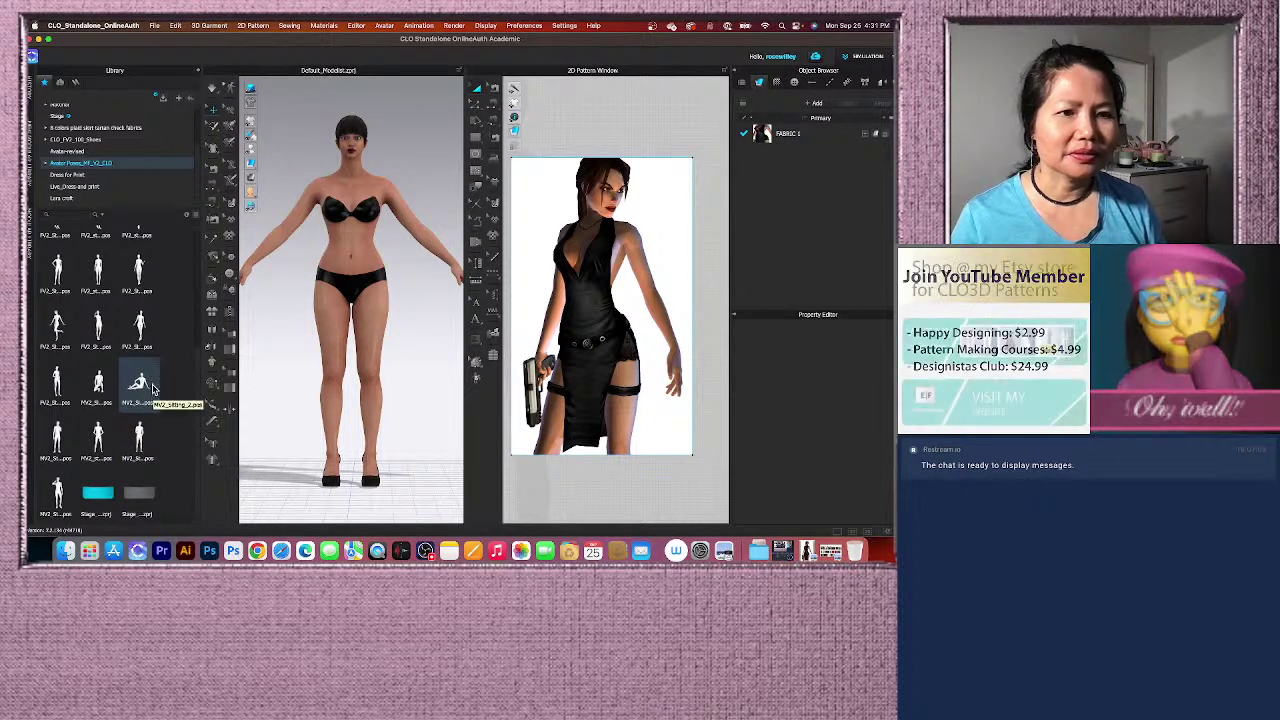
scroll(175, 452, "up", 3)
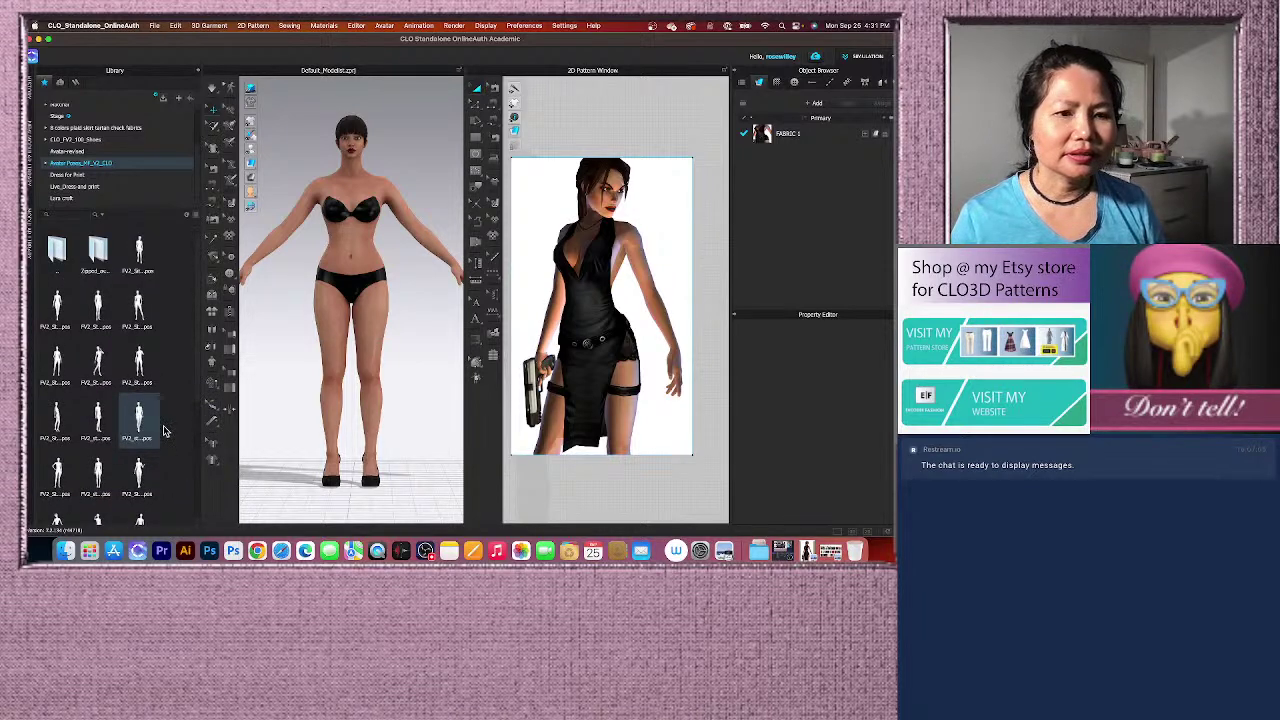
double_click(146, 366)
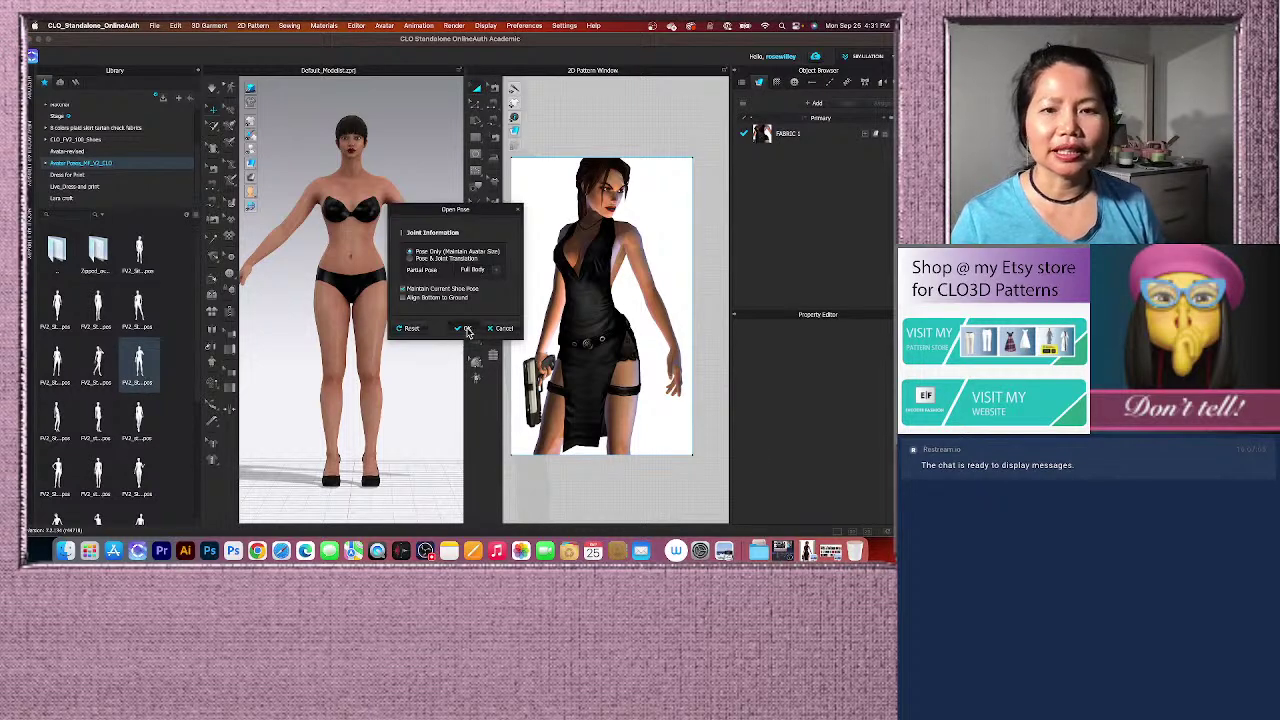
left_click(464, 329)
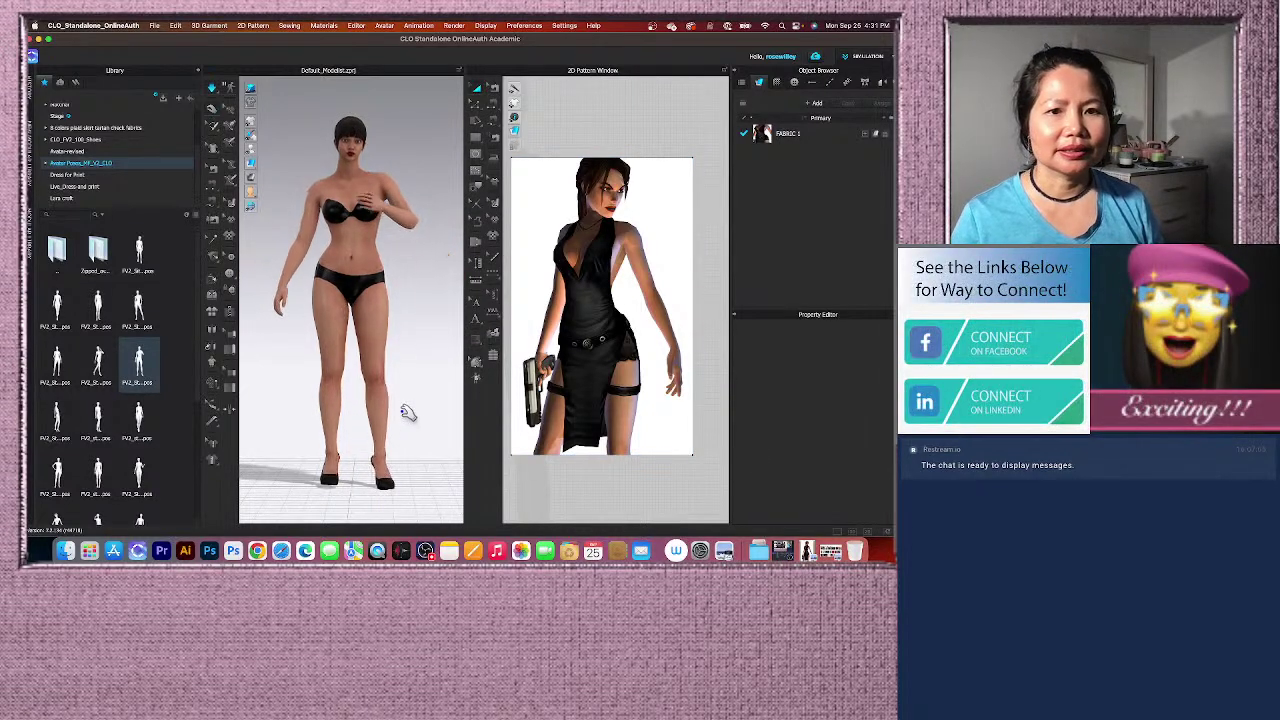
mouse_move(387, 385)
right_mouse_down()
mouse_move(296, 388)
mouse_move(419, 390)
mouse_move(403, 389)
right_mouse_up()
scroll(372, 292, "up", 3)
scroll(379, 327, "down", 4)
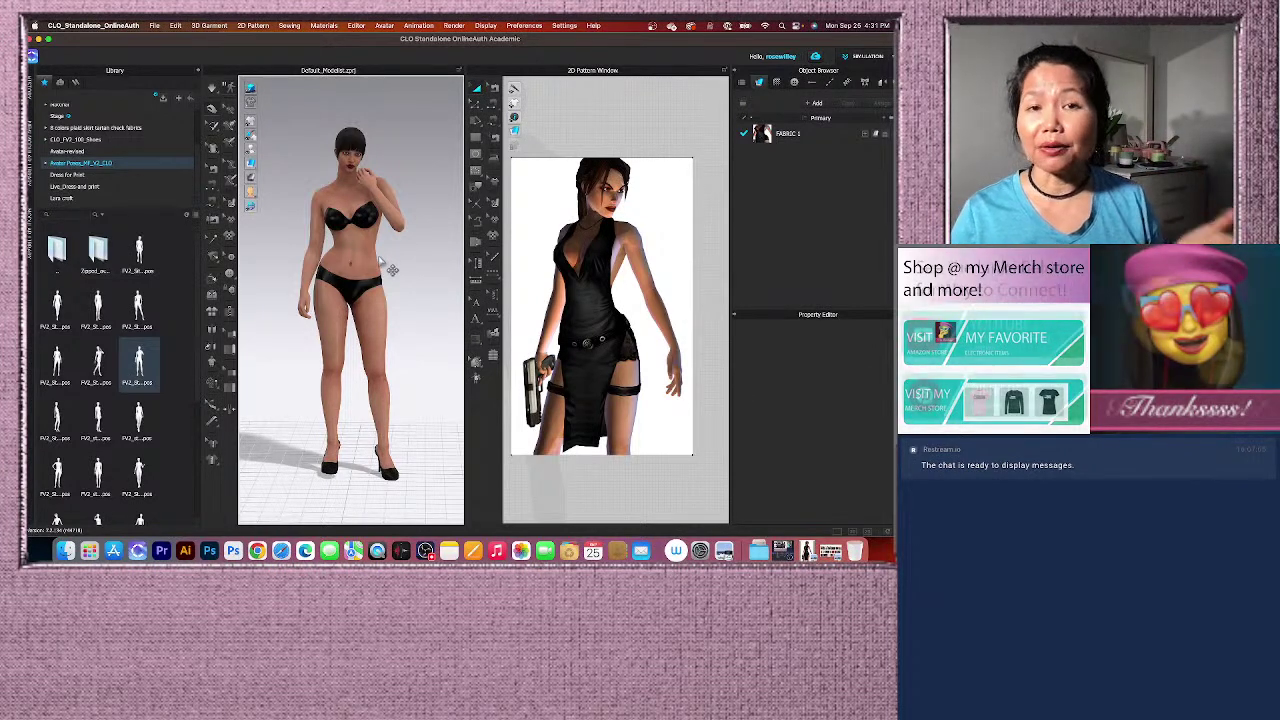
Apply the standing pose with one forearm across the waist to the full body, pose only, maintaining the current shoe pose.
scroll(382, 263, "up", 1)
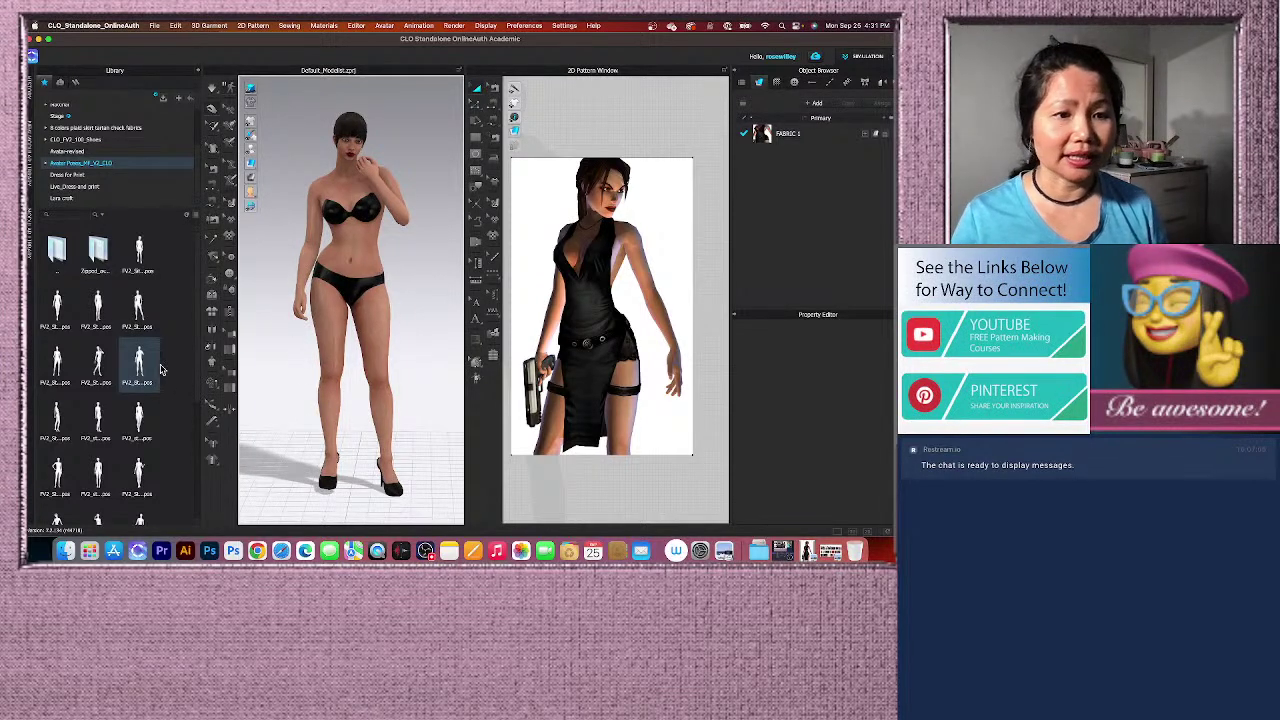
scroll(160, 371, "down", 2)
scroll(160, 371, "up", 5)
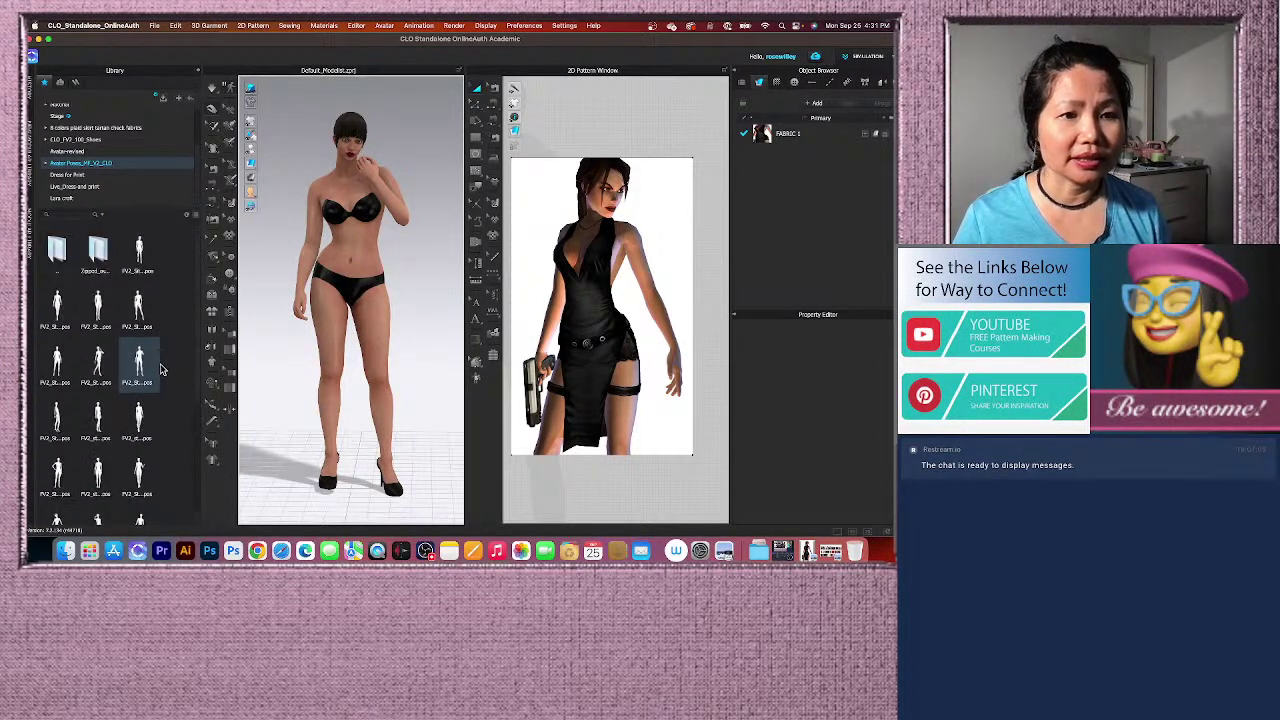
double_click(146, 420)
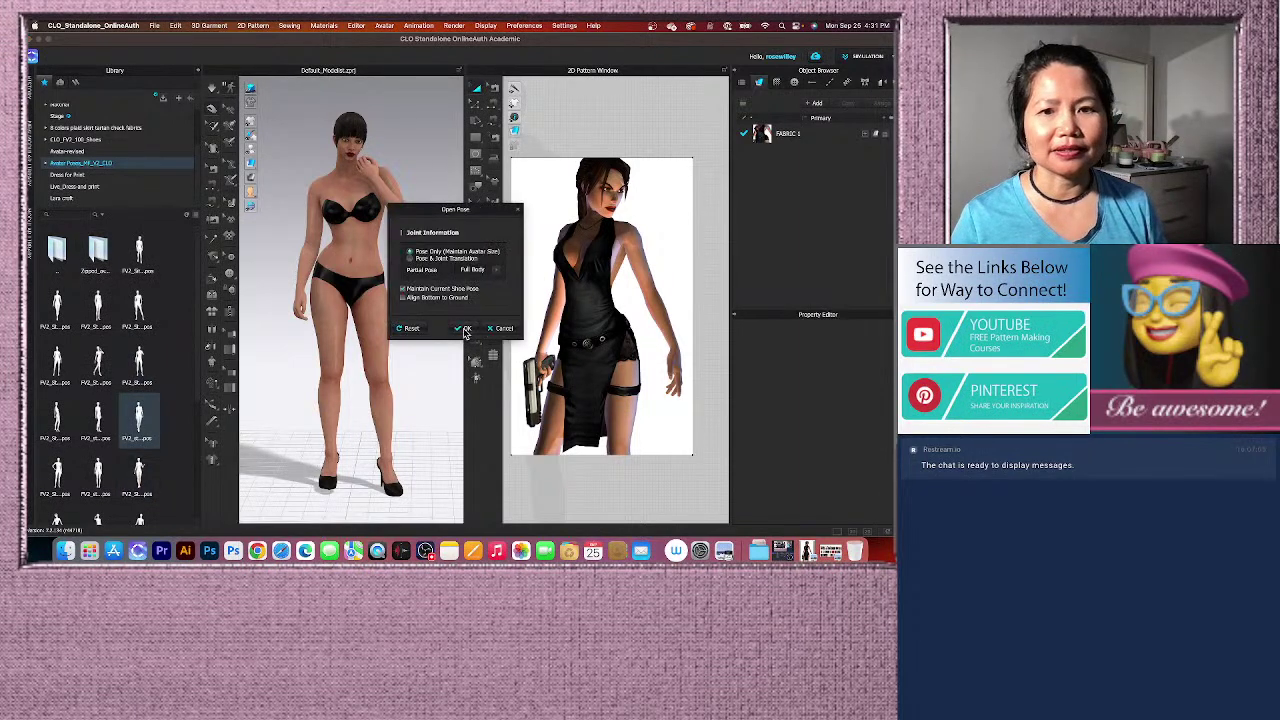
left_click(466, 330)
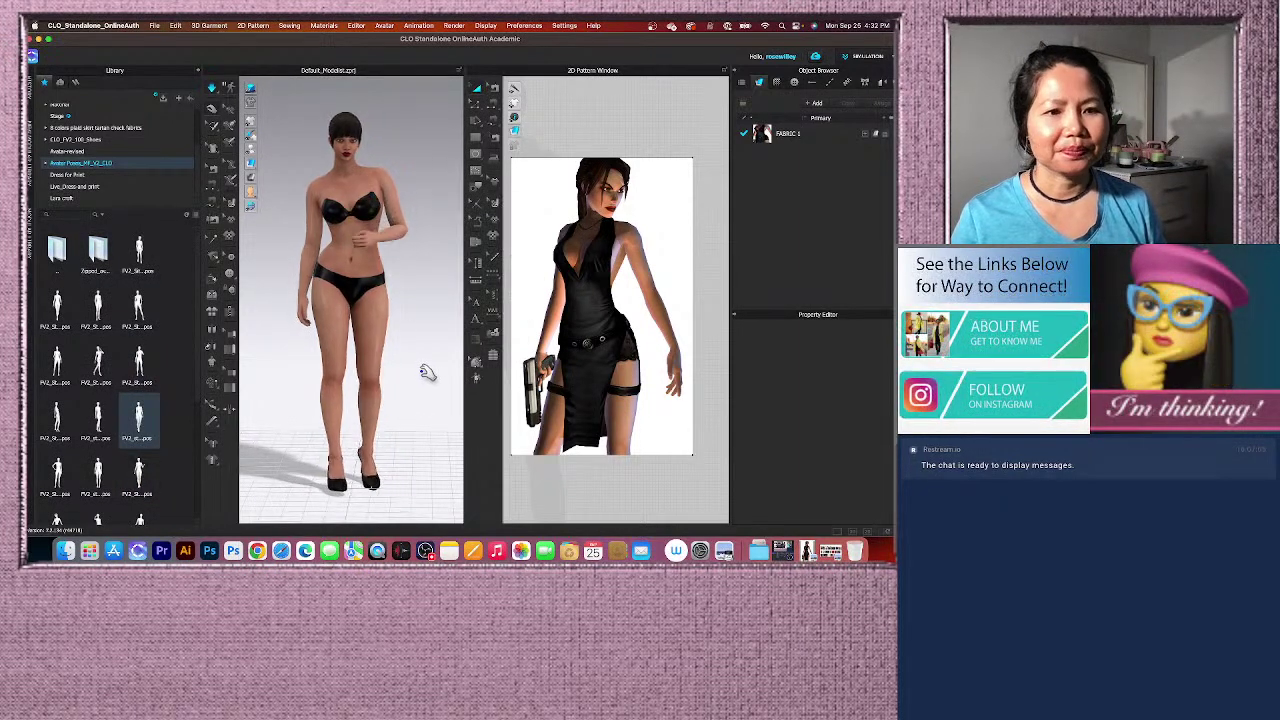
right_click_drag(428, 372, 394, 380)
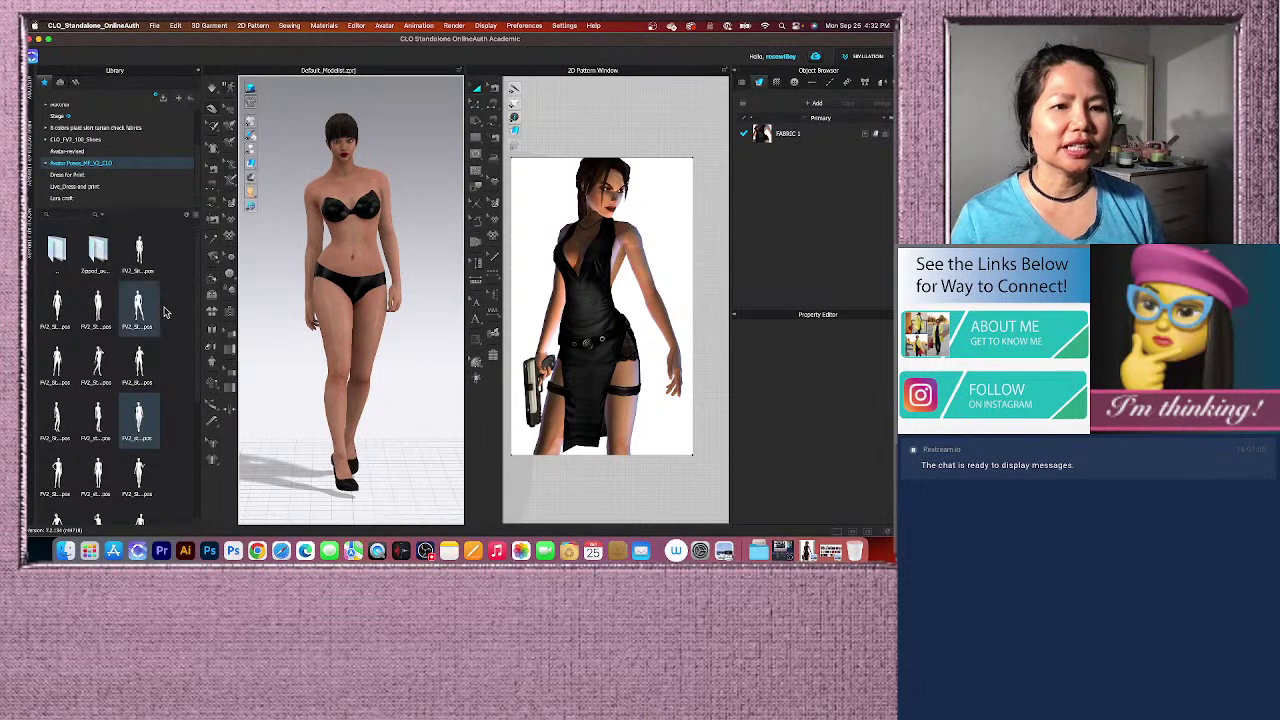
Browse the library's Female_V2 avatar folder and load its first avatar into the 3D window with the Open load type.
scroll(158, 322, "down", 2)
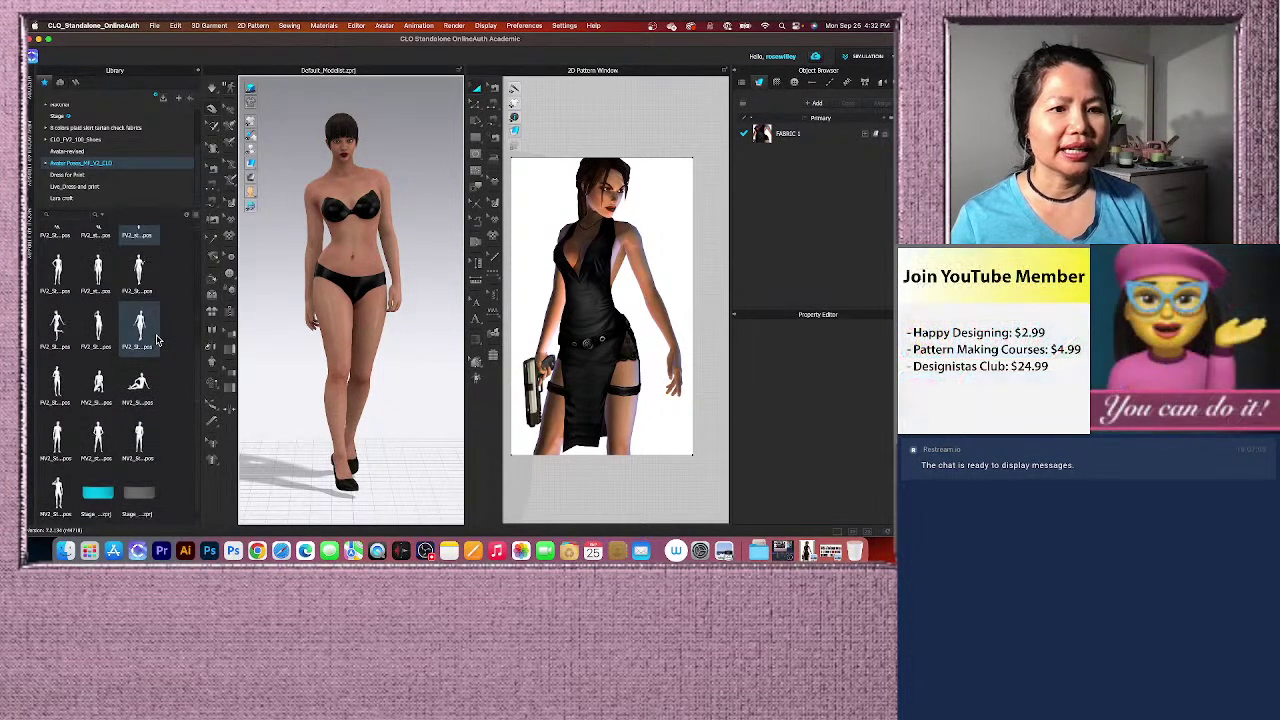
scroll(157, 341, "up", 2)
scroll(129, 188, "up", 3)
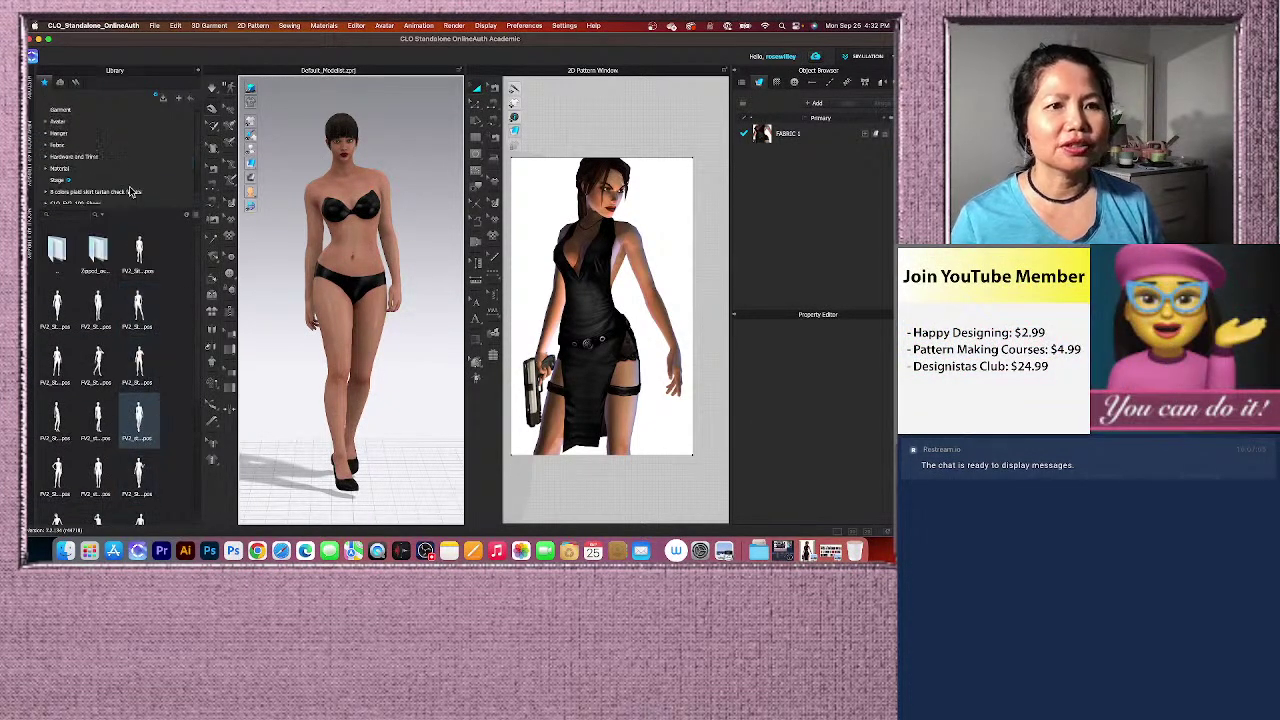
left_click(101, 125)
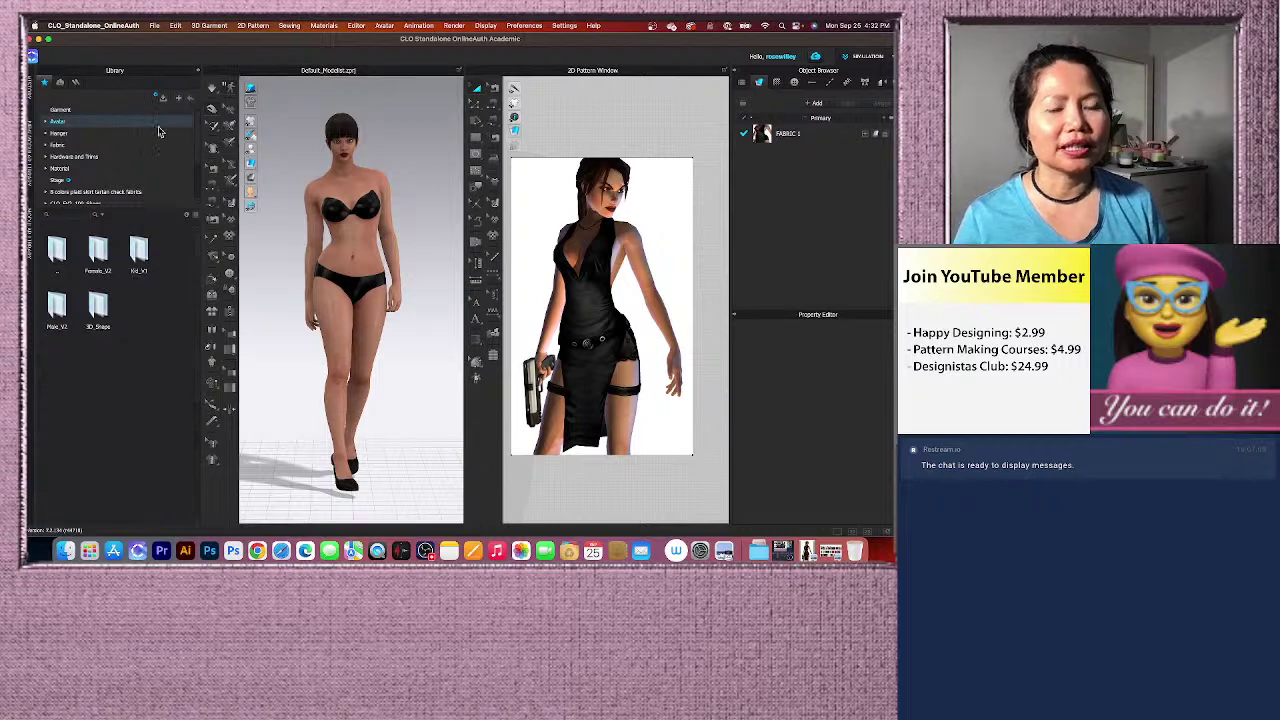
double_click(110, 255)
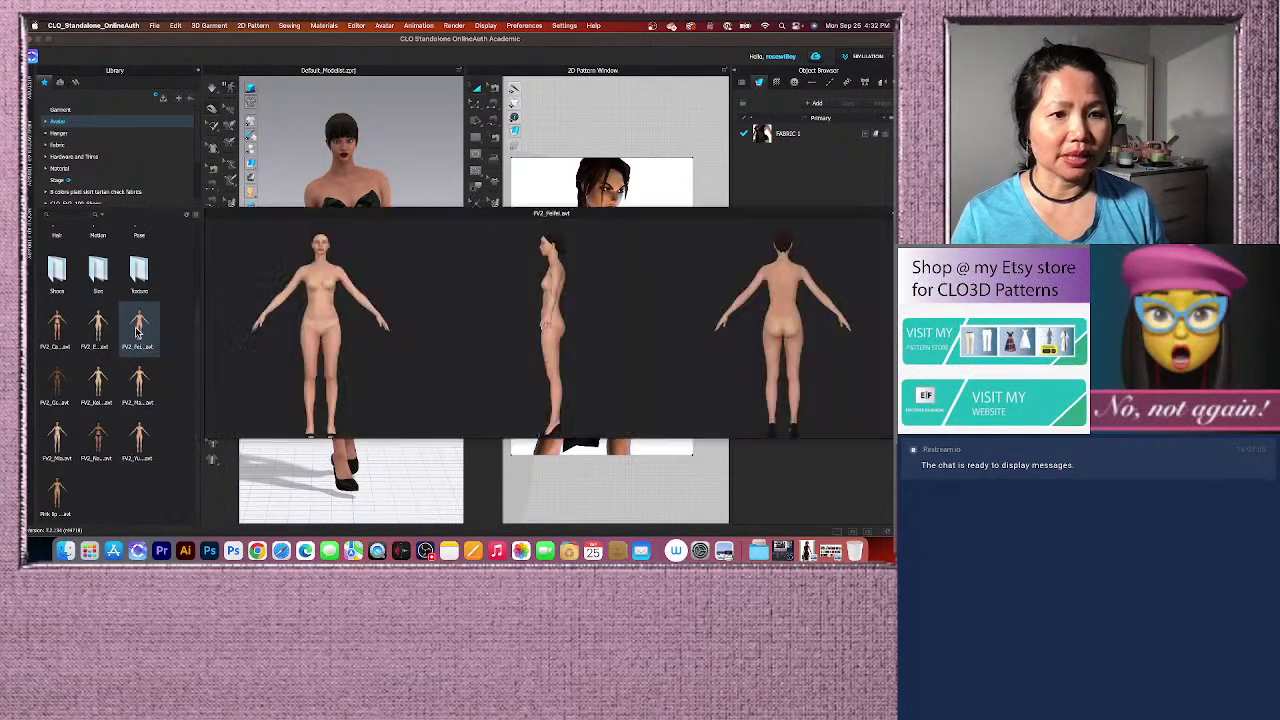
scroll(138, 357, "up", 3)
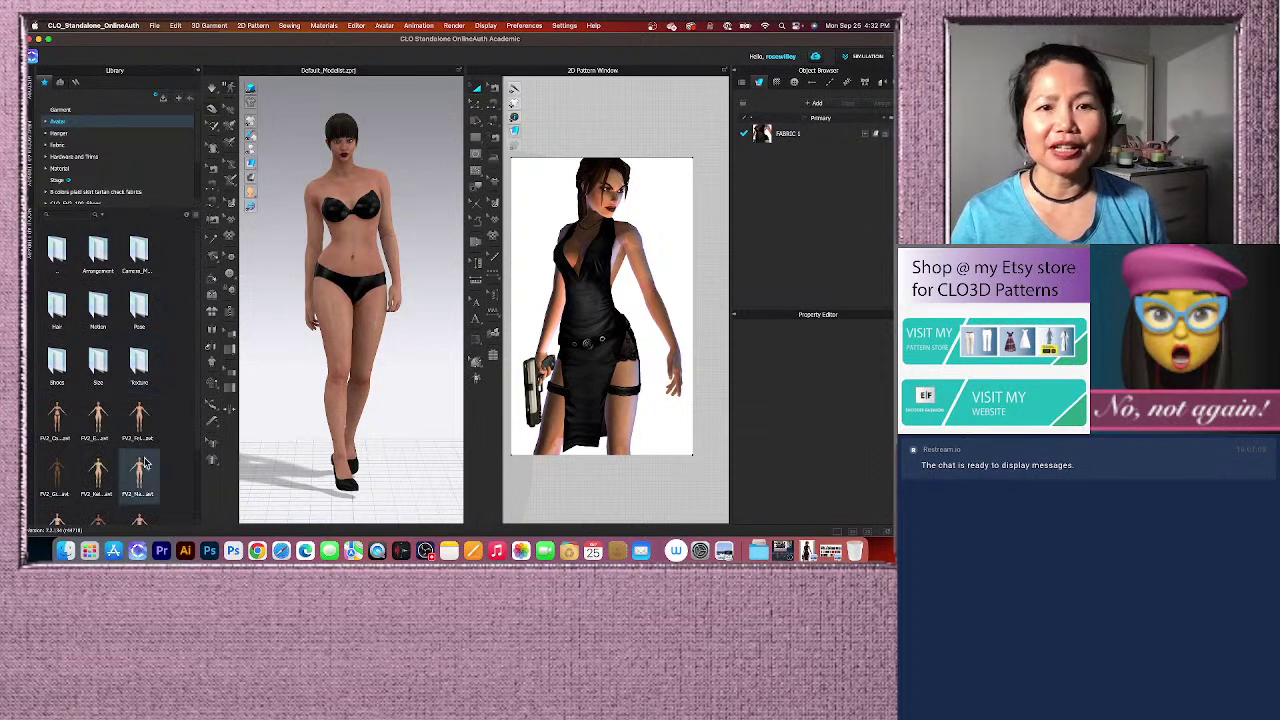
mouse_move(149, 427)
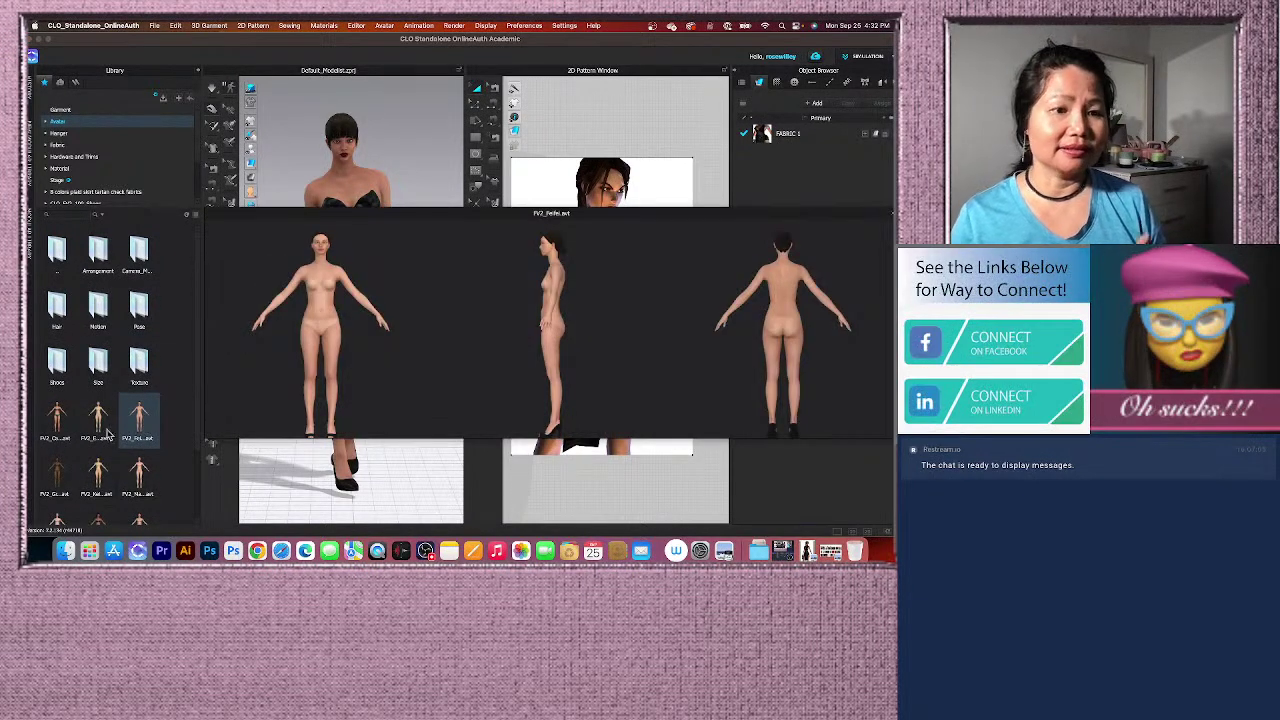
double_click(62, 420)
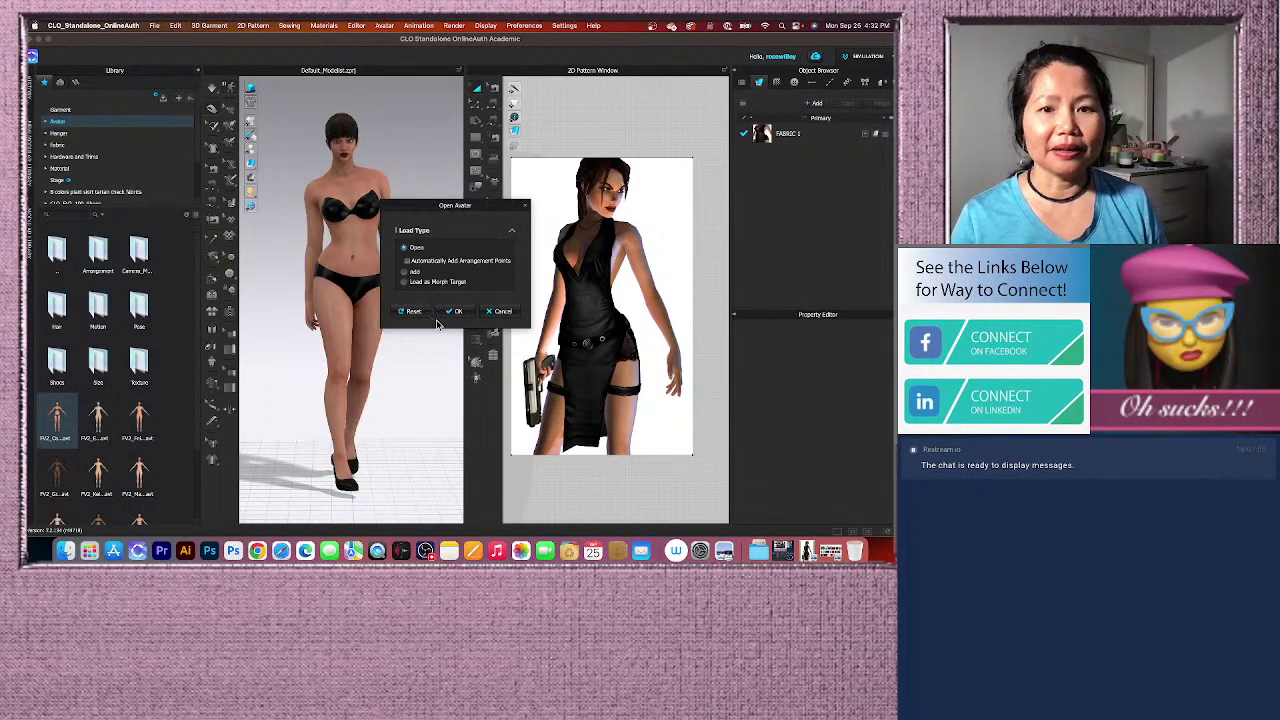
left_click(452, 312)
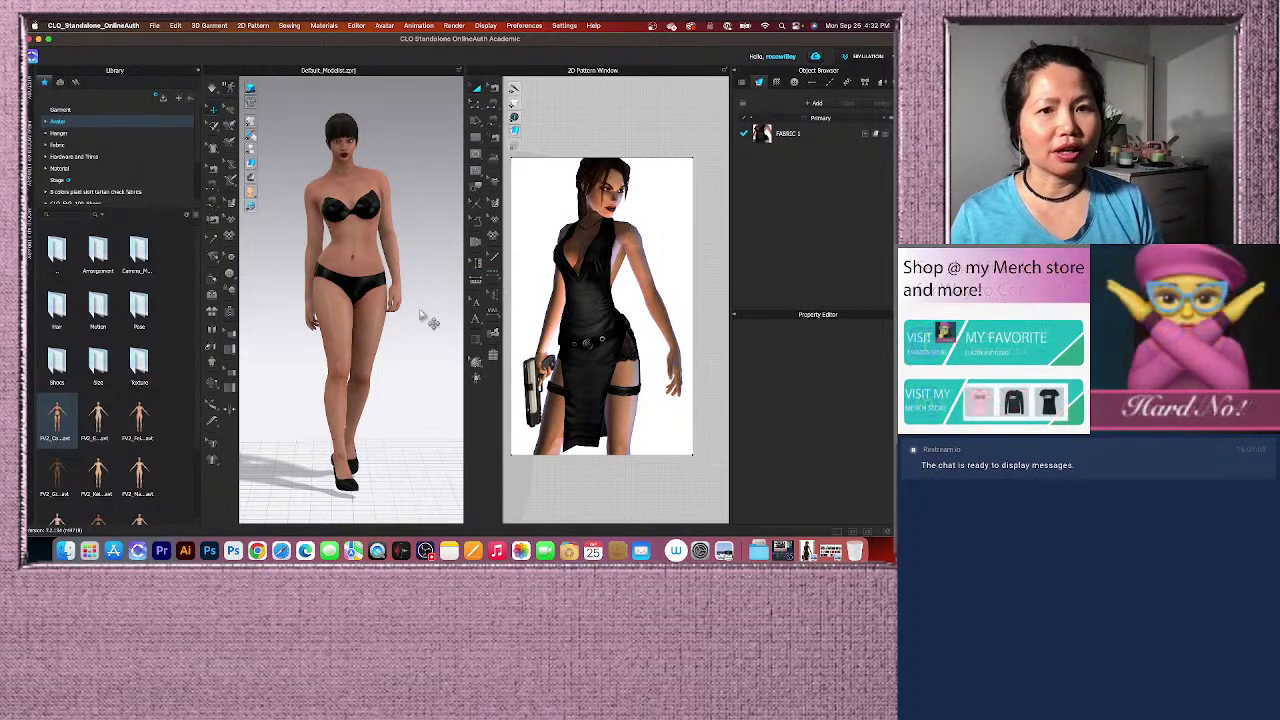
Preview the other Female_V2 avatars and delete the loaded avatar from the 3D window.
scroll(418, 323, "down", 3)
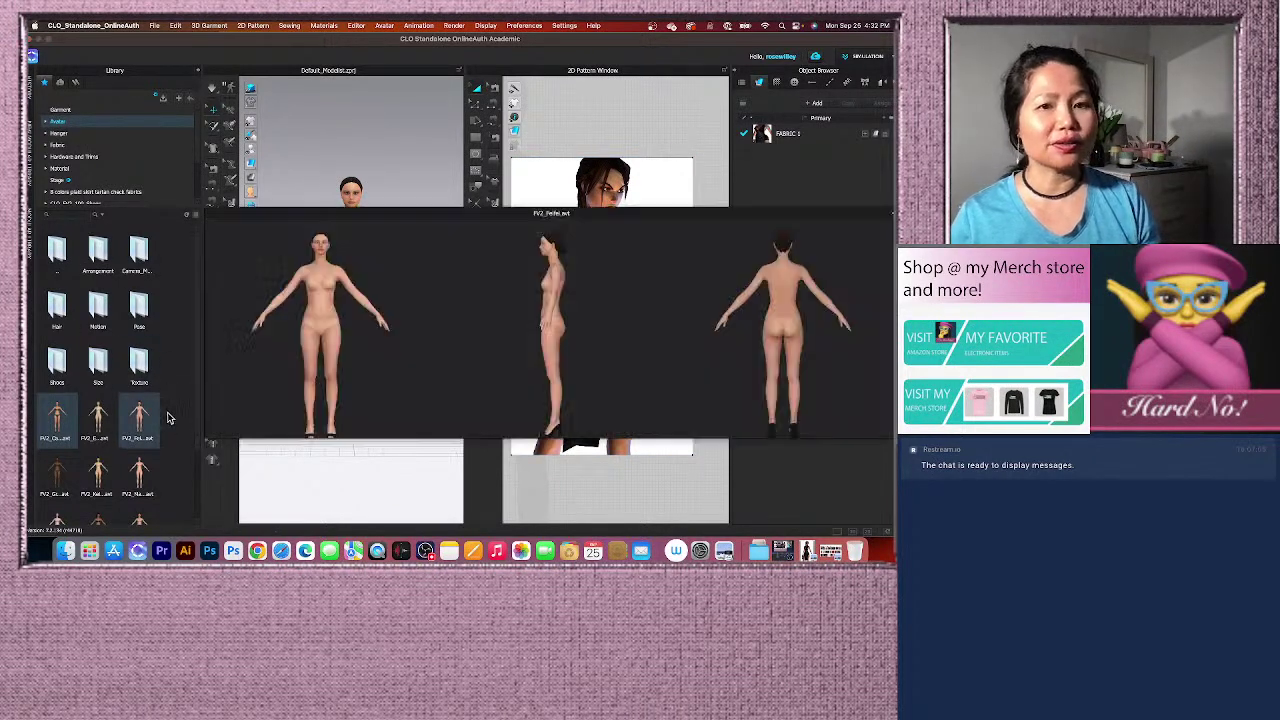
scroll(168, 420, "down", 2)
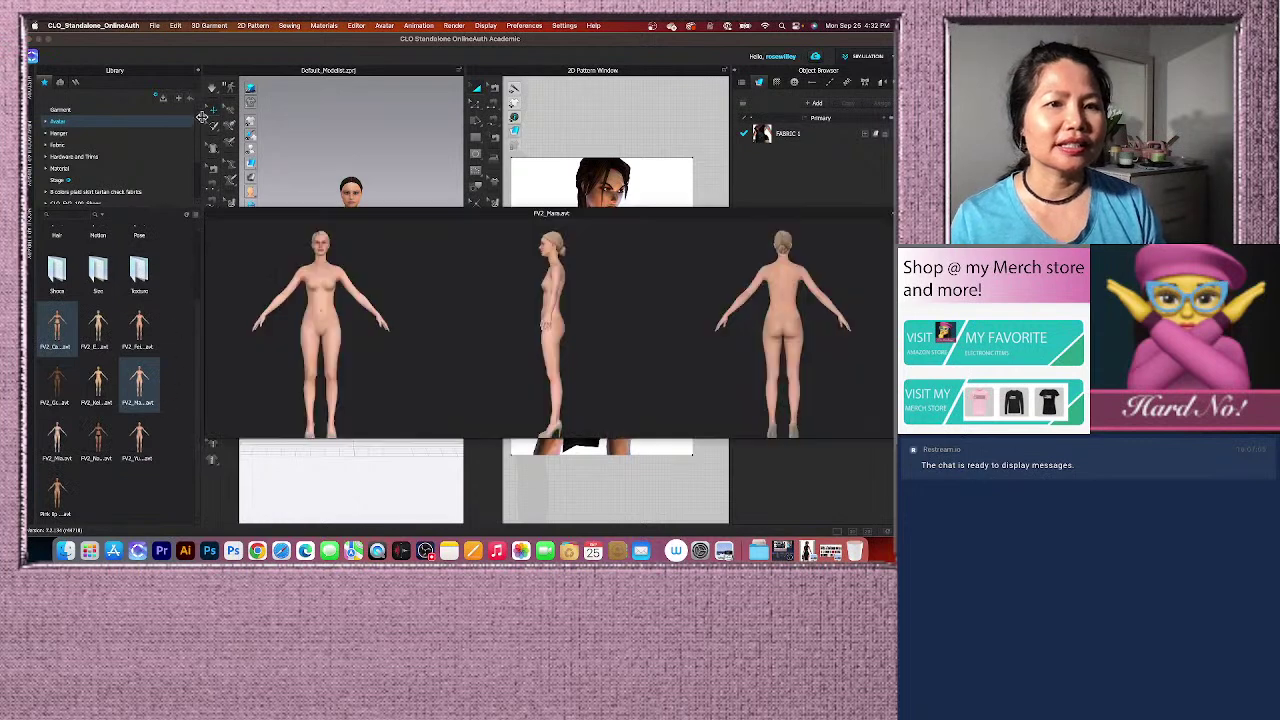
scroll(200, 140, "down", 3)
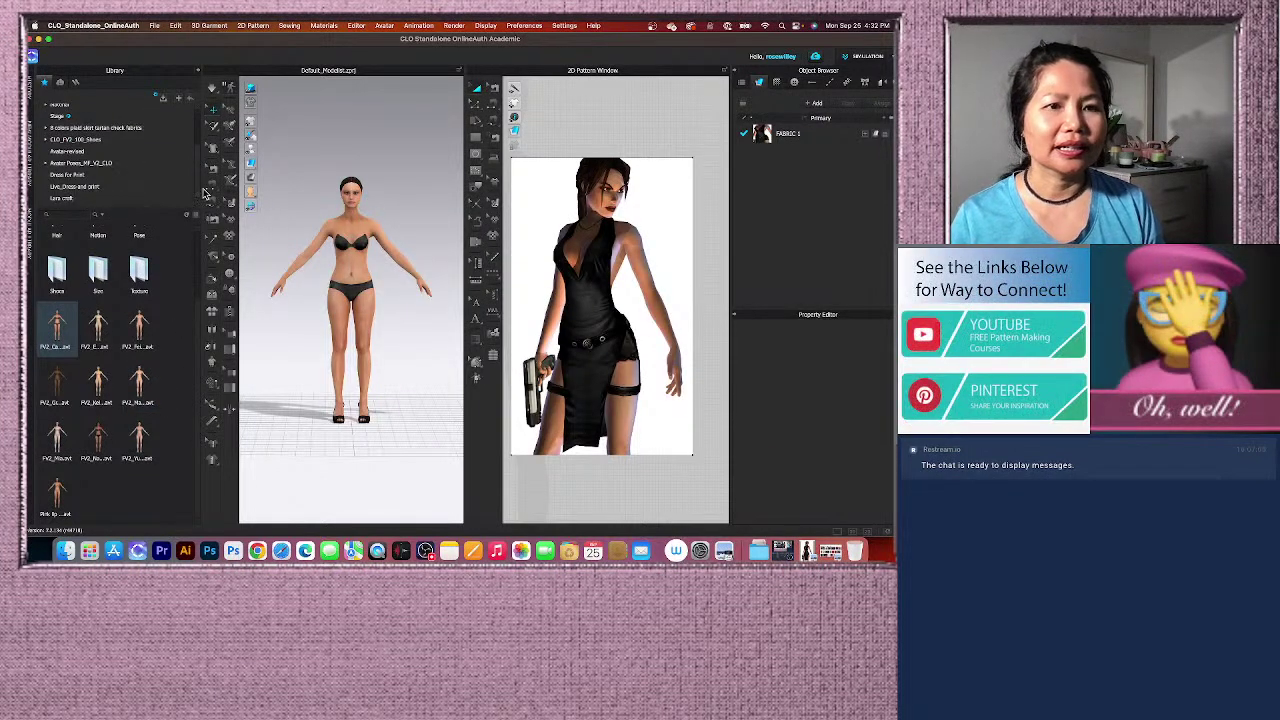
left_click(363, 278)
key("Delete")
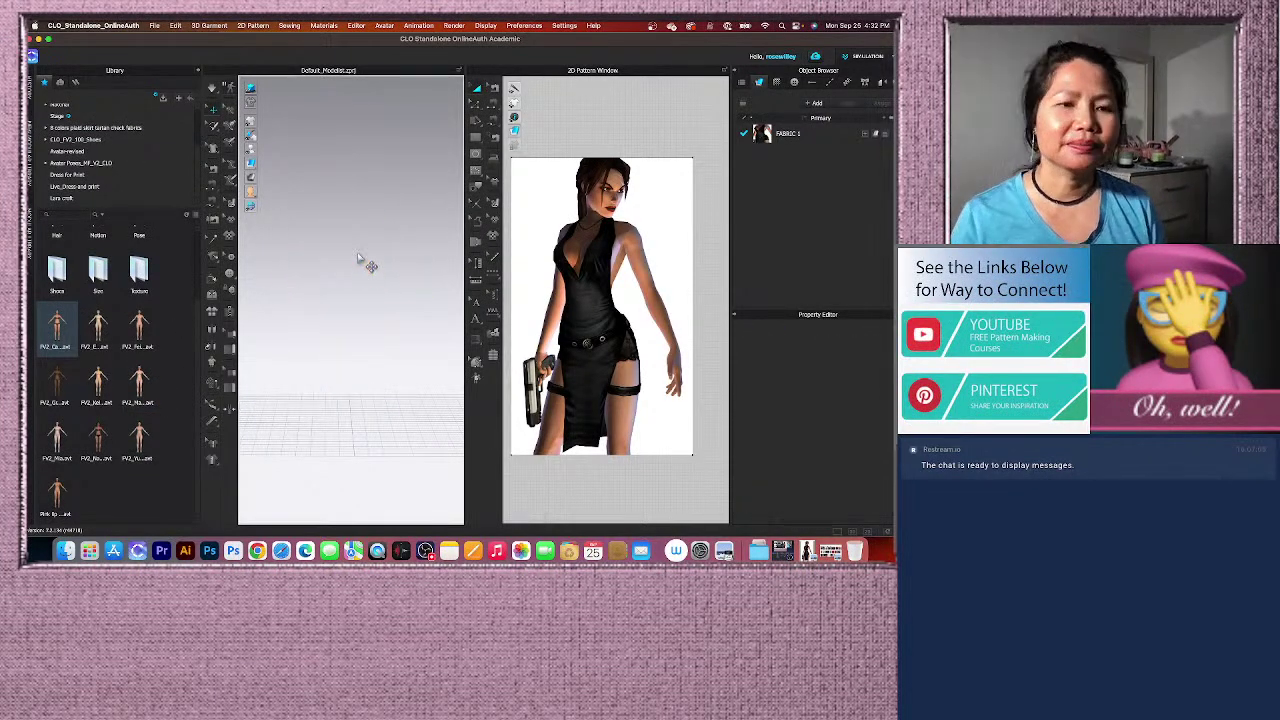
Preview lara 3.jpg in the Lara croft folder, then load Lara 2_FV2_Naomi.avt from the Avatar-revised folder, listed by name.
left_click(97, 200)
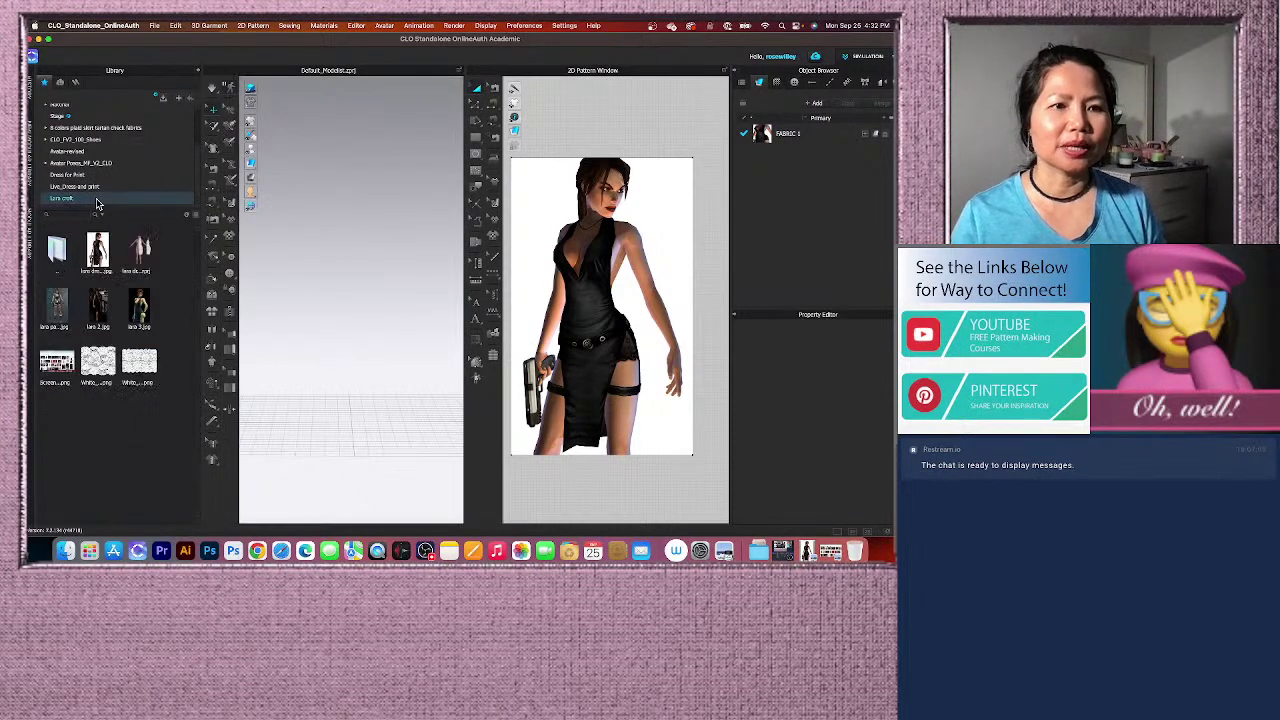
mouse_move(181, 316)
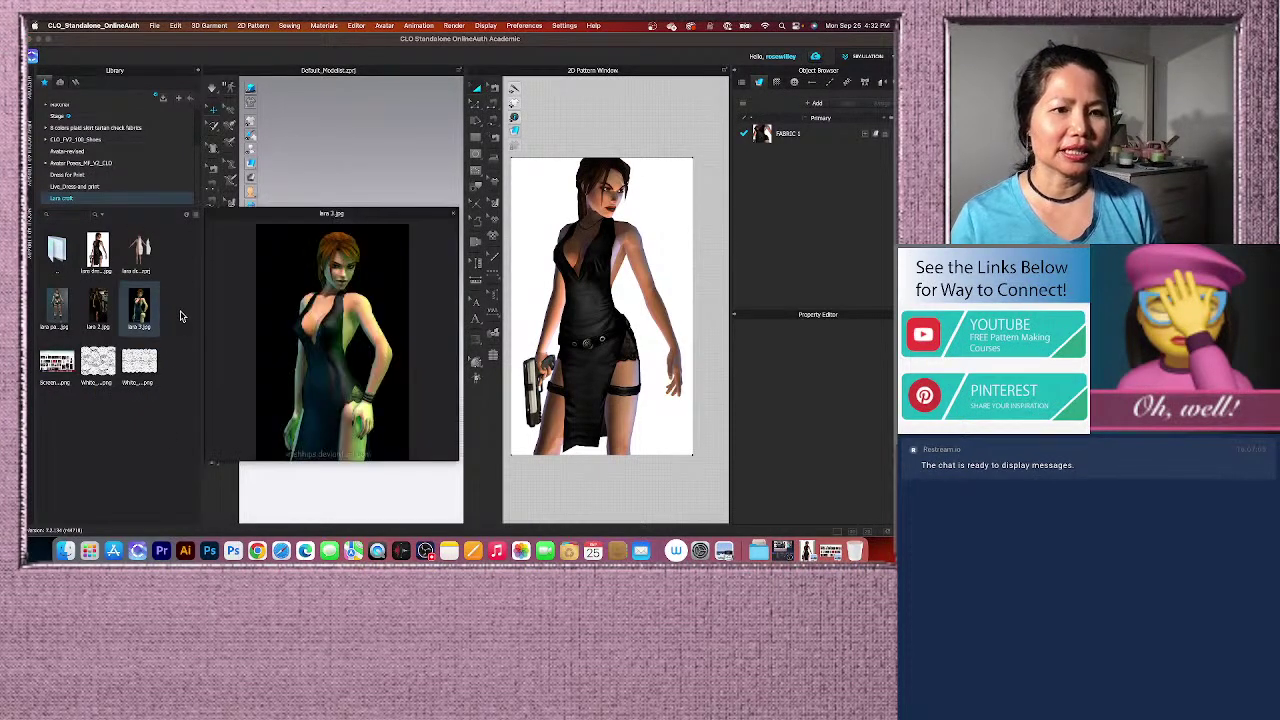
left_click(100, 152)
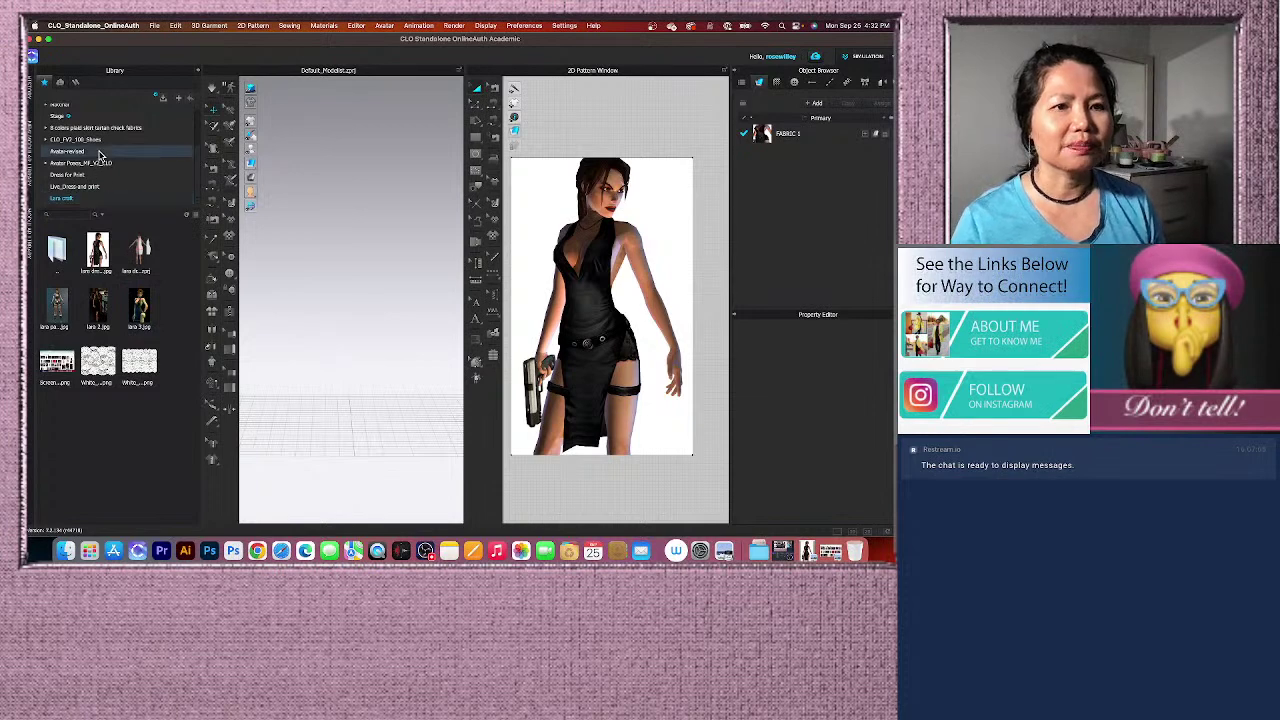
left_click(195, 216)
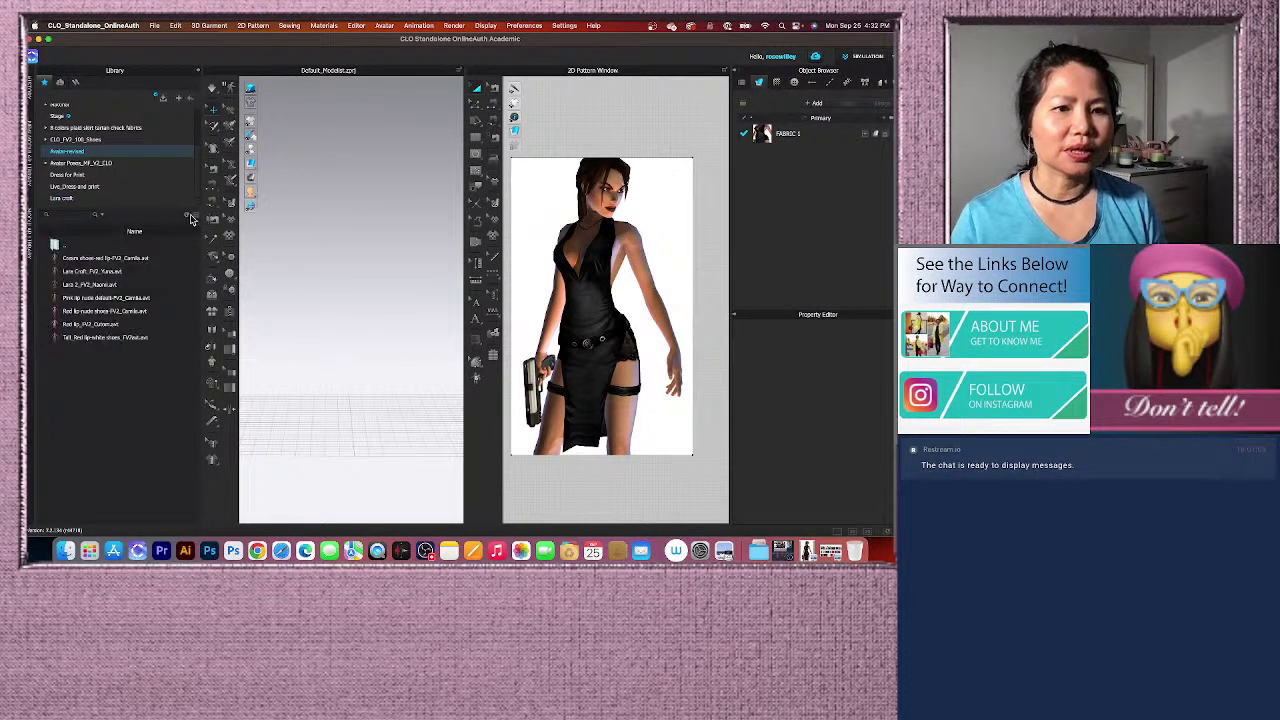
double_click(72, 289)
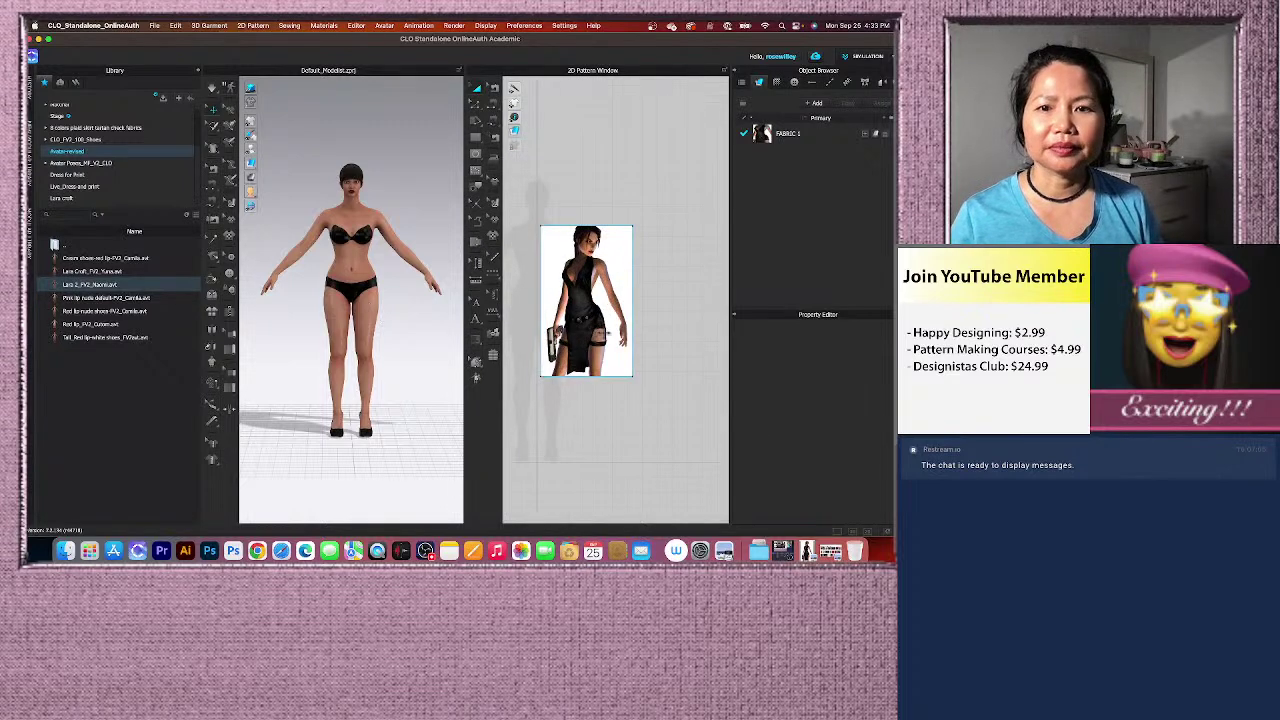
Move the Lara Croft reference image off the avatar silhouette to its left side in the 2D Pattern Window.
left_click_drag(639, 328, 545, 322)
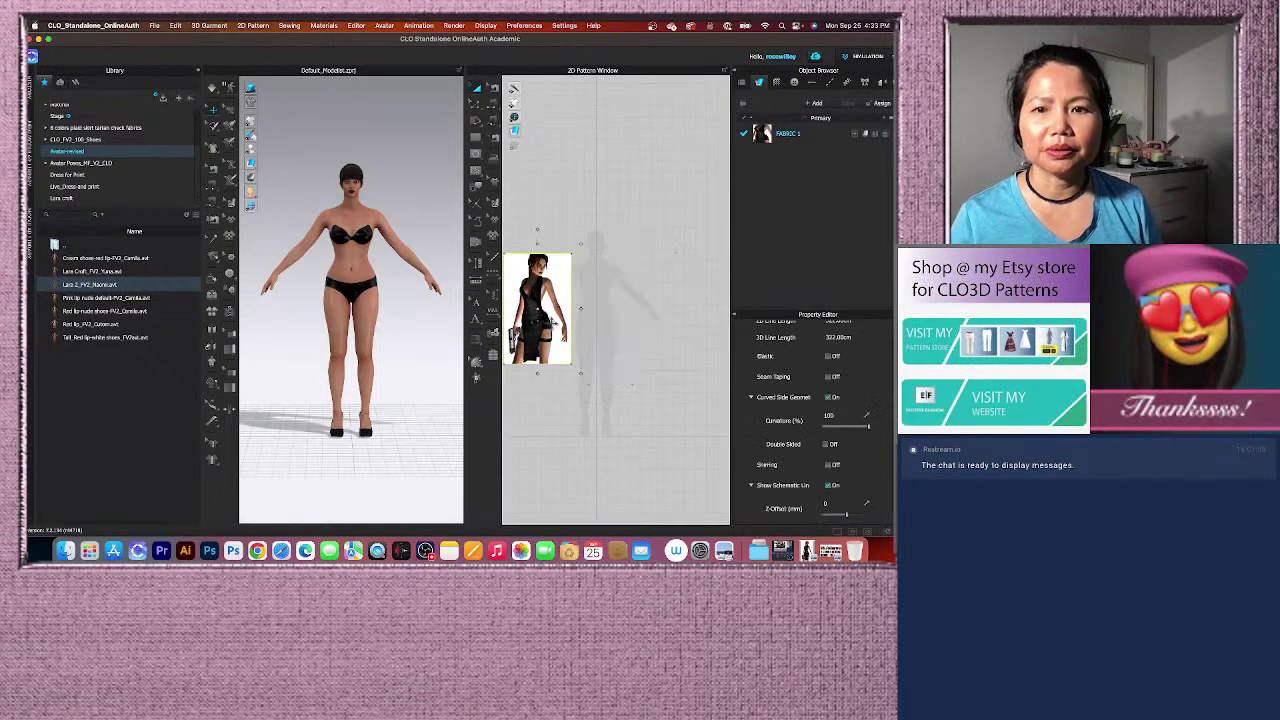
scroll(563, 323, "up", 5)
scroll(632, 304, "down", 3)
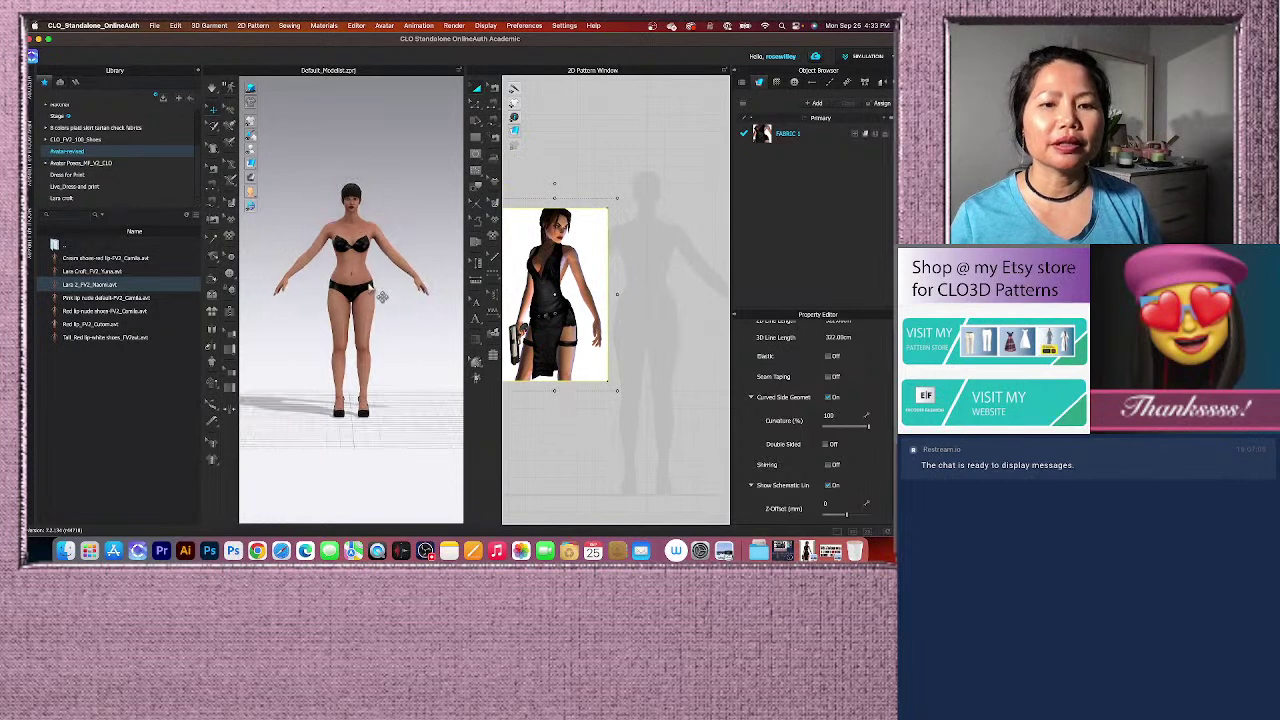
Examine the reloaded avatar's figure from the front alongside the reference image and the 2D silhouette.
scroll(405, 392, "up", 2)
scroll(398, 372, "up", 3)
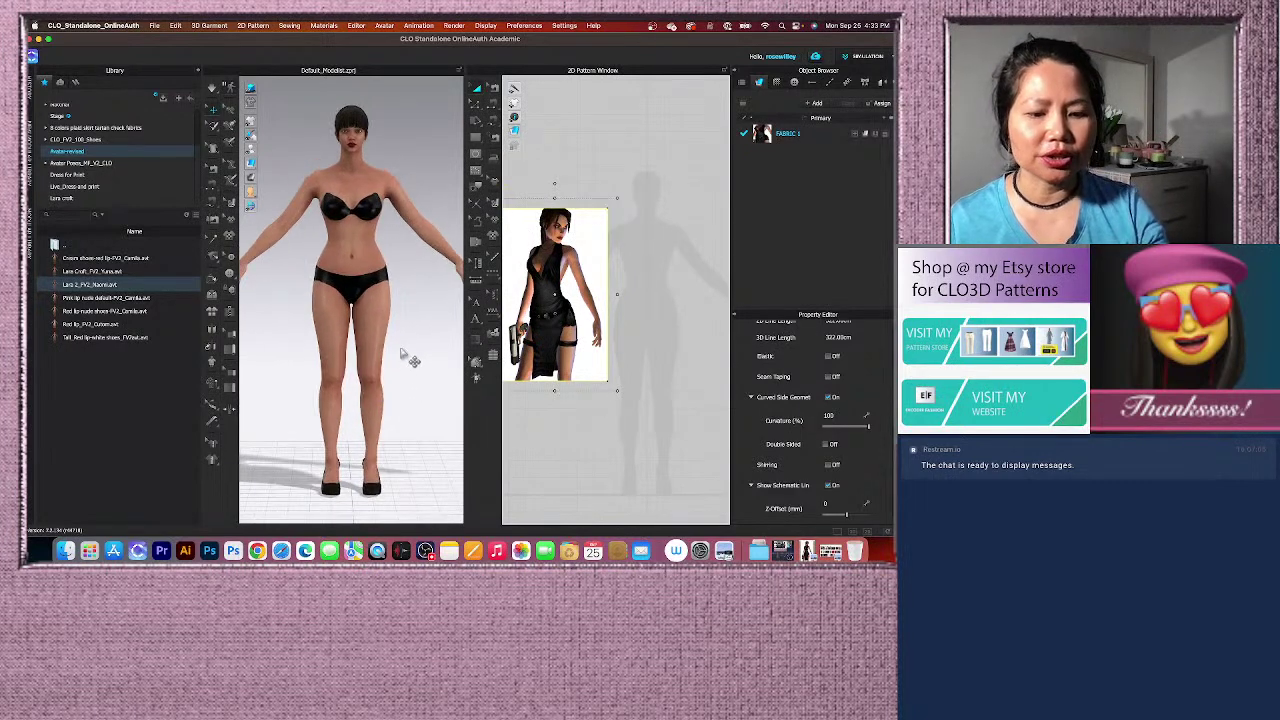
scroll(400, 376, "down", 2)
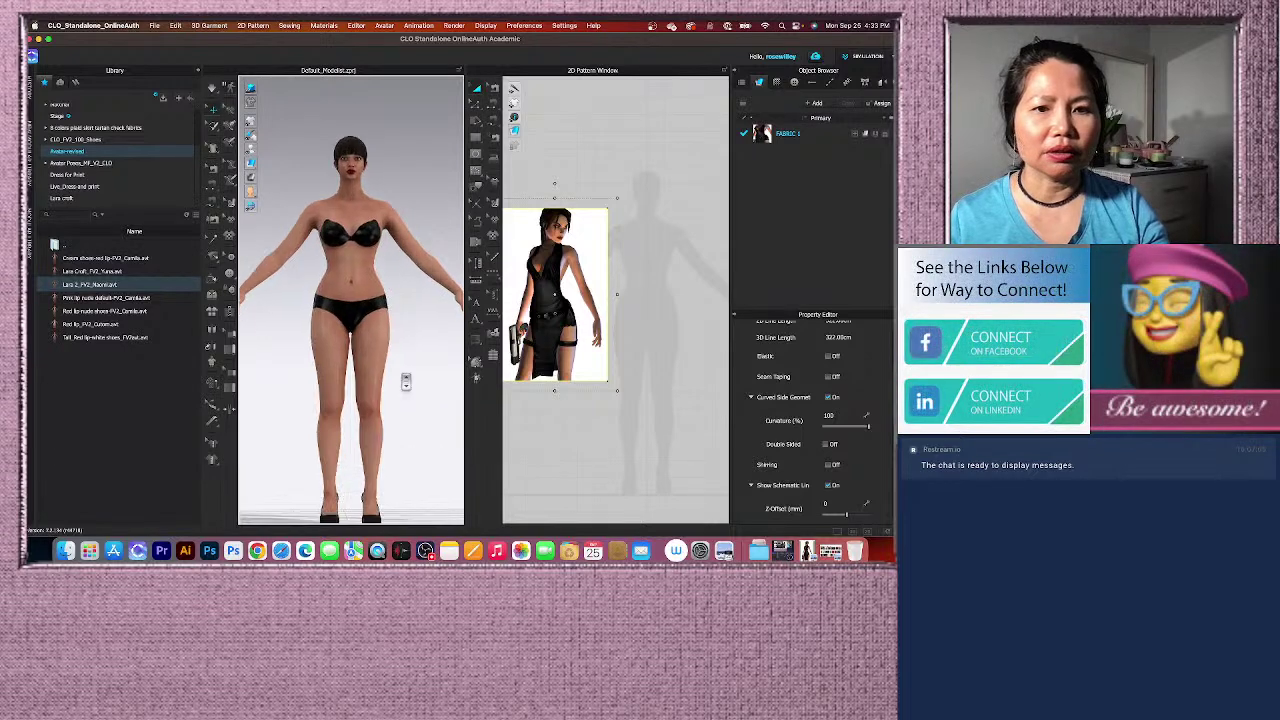
scroll(563, 320, "down", 2)
scroll(566, 315, "up", 5)
scroll(570, 312, "down", 5)
scroll(602, 318, "up", 3)
scroll(535, 305, "down", 3)
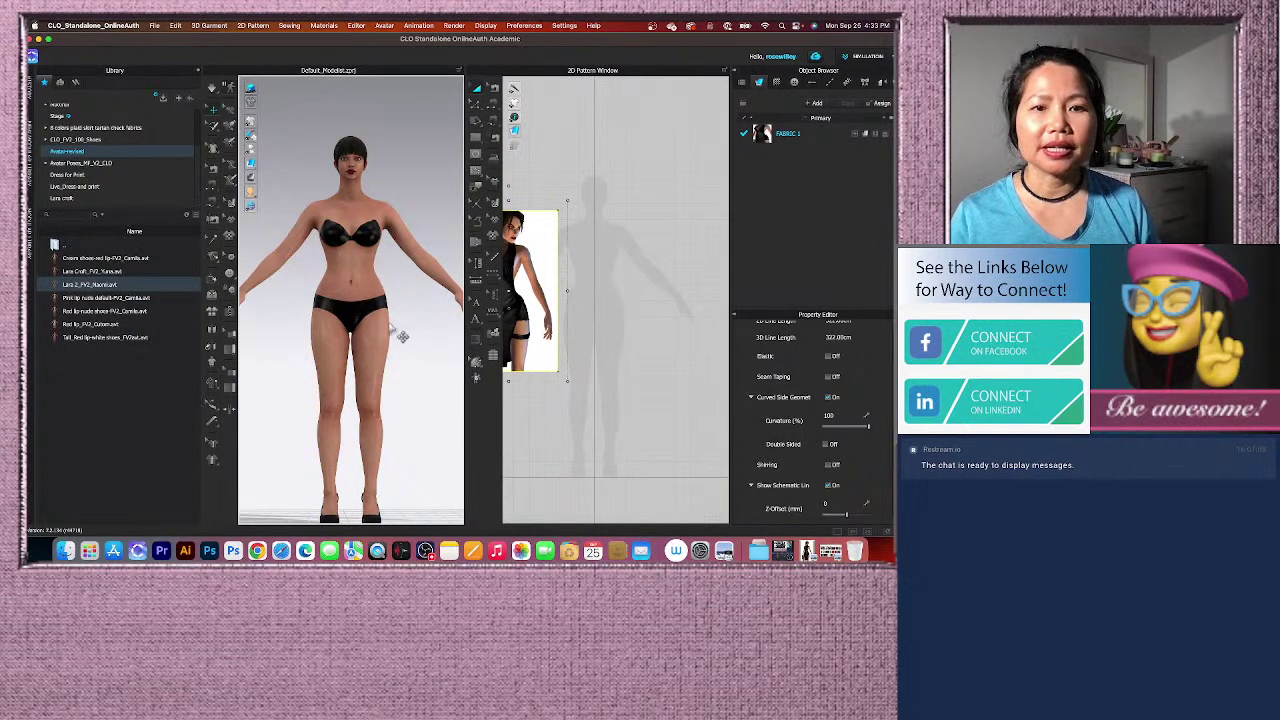
scroll(405, 333, "down", 4)
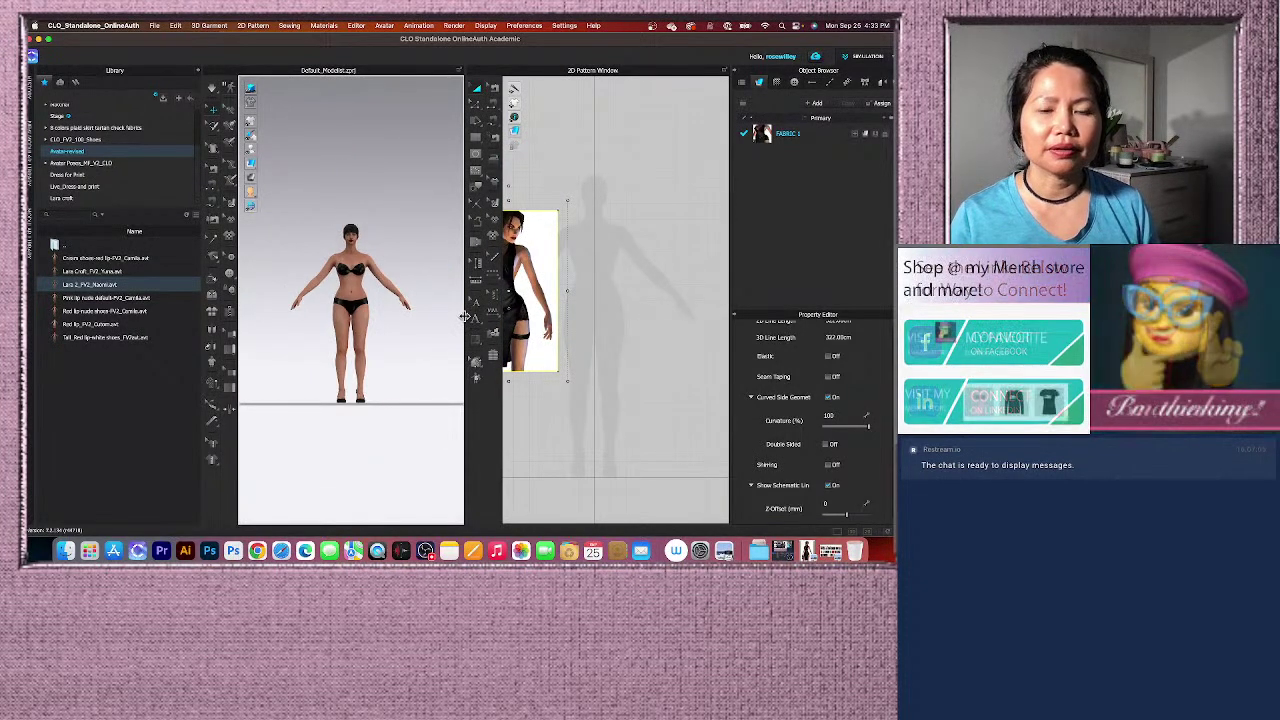
Widen the 2D Pattern Window and frame the reference image beside the avatar silhouette for pattern drafting.
left_click_drag(466, 316, 370, 315)
scroll(548, 278, "up", 3)
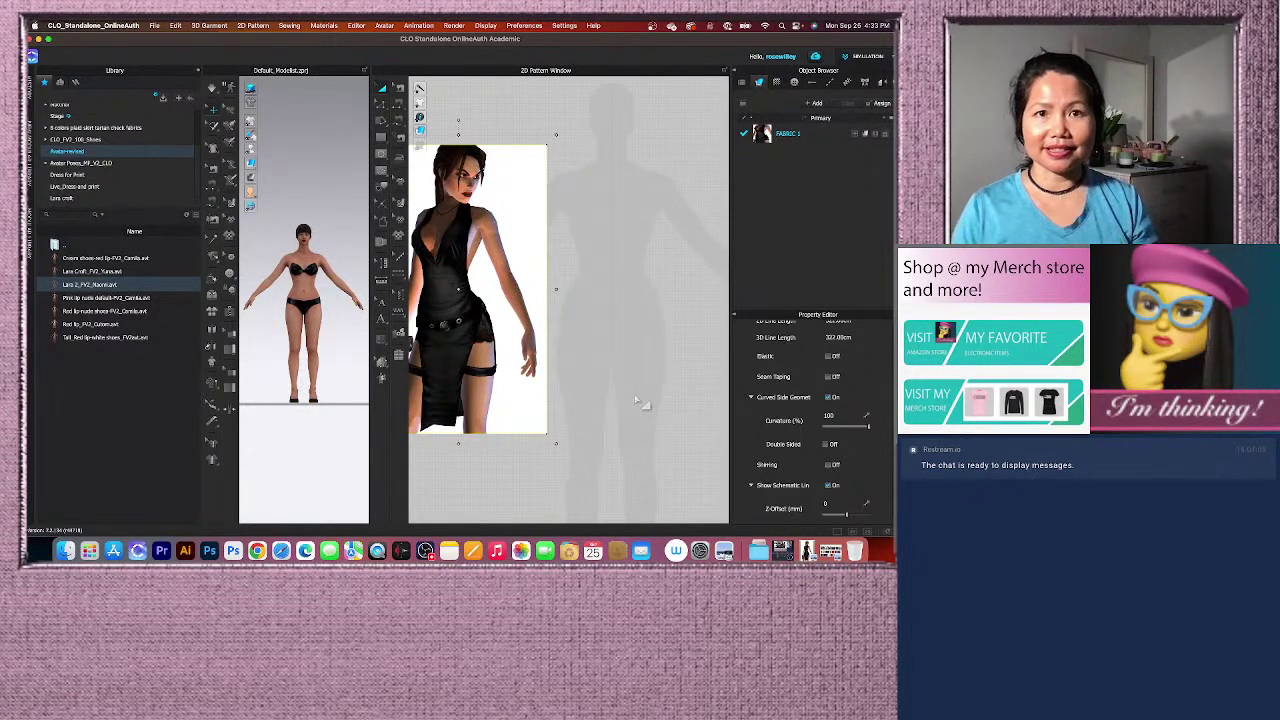
scroll(590, 326, "down", 3)
scroll(588, 324, "up", 3)
scroll(585, 322, "down", 3)
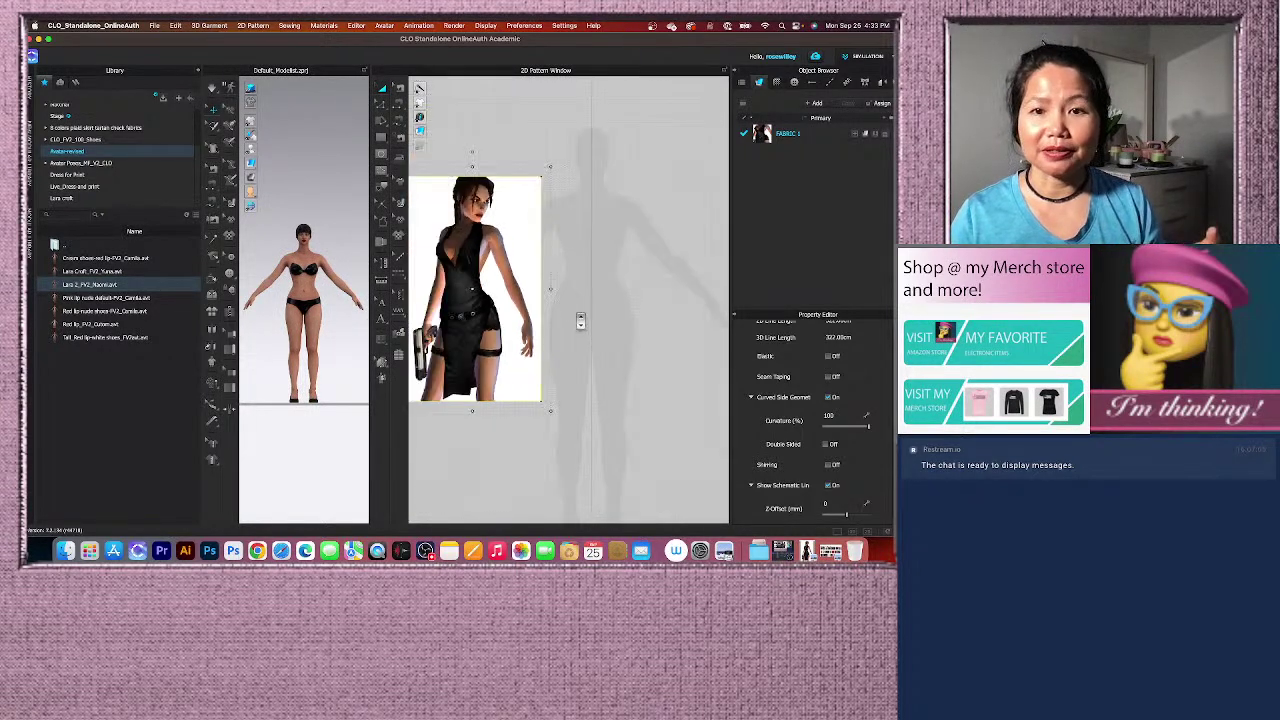
scroll(640, 268, "up", 3)
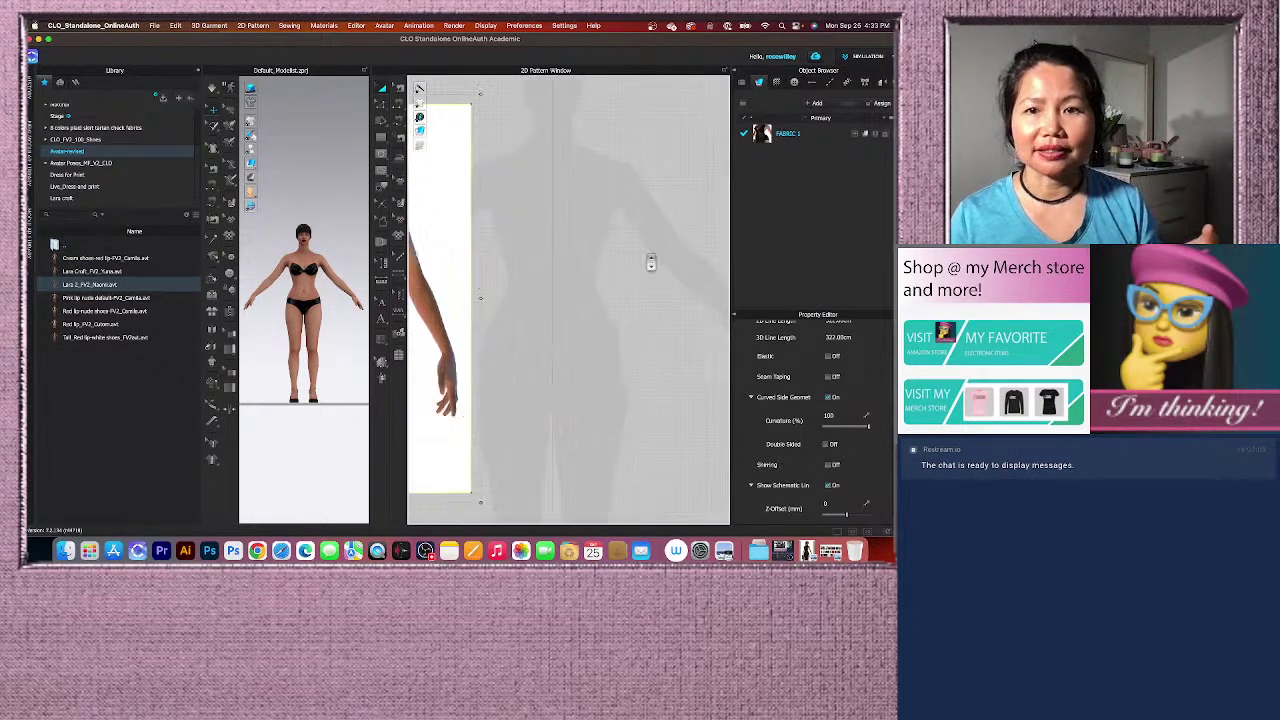
scroll(651, 262, "down", 3)
middle_click_drag(493, 325, 509, 334)
scroll(608, 334, "up", 3)
scroll(608, 334, "down", 3)
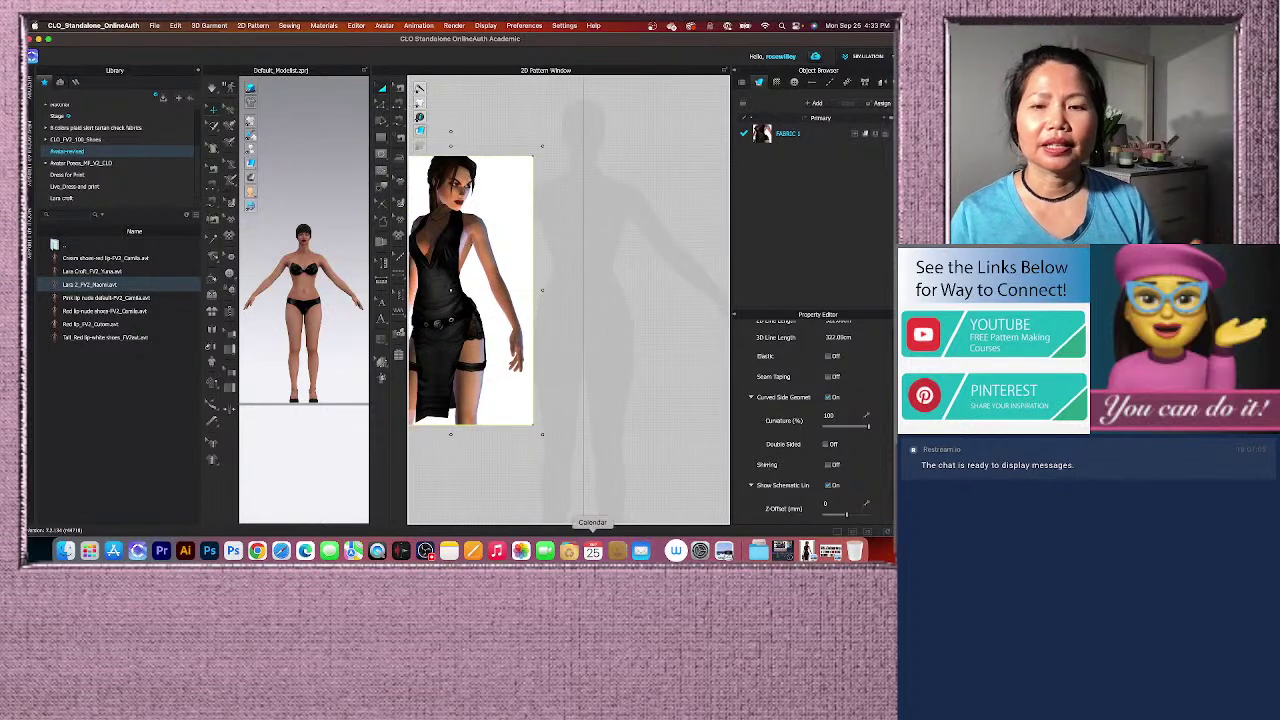
Start a polygon pattern on the avatar's centre front and draw the plunging neckline edge up to the side of the neck.
left_click(381, 137)
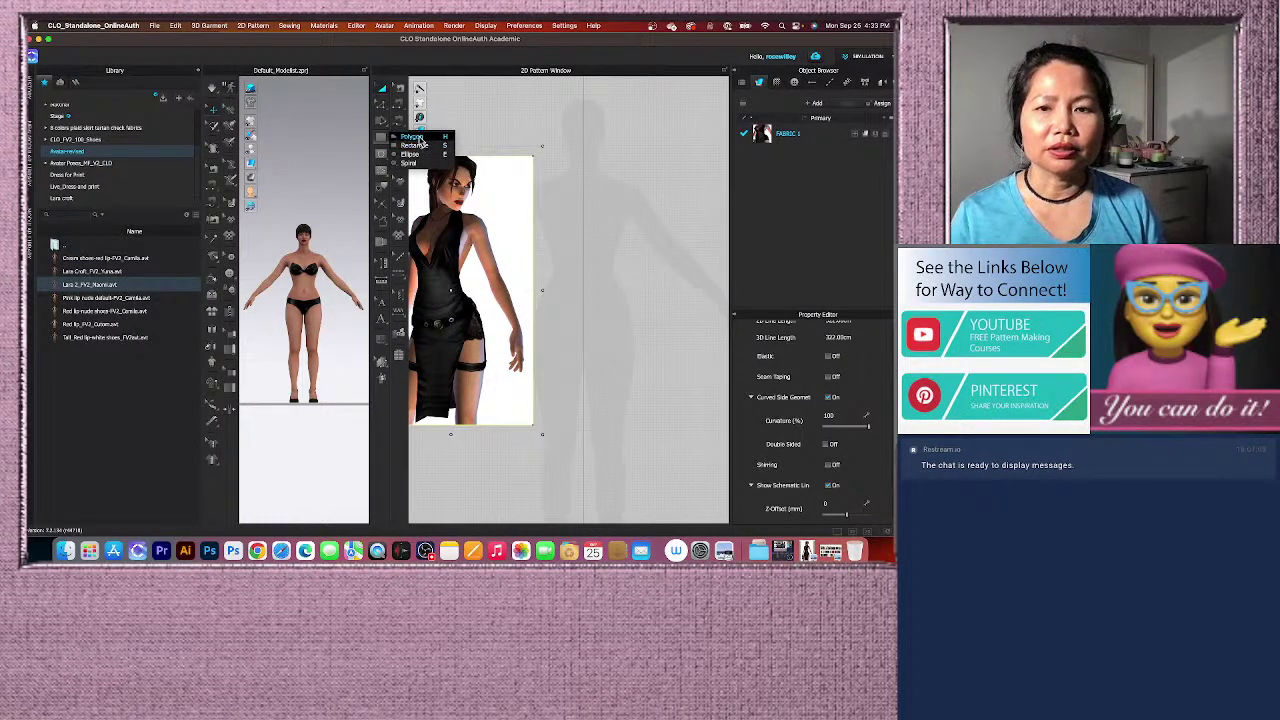
left_click(420, 141)
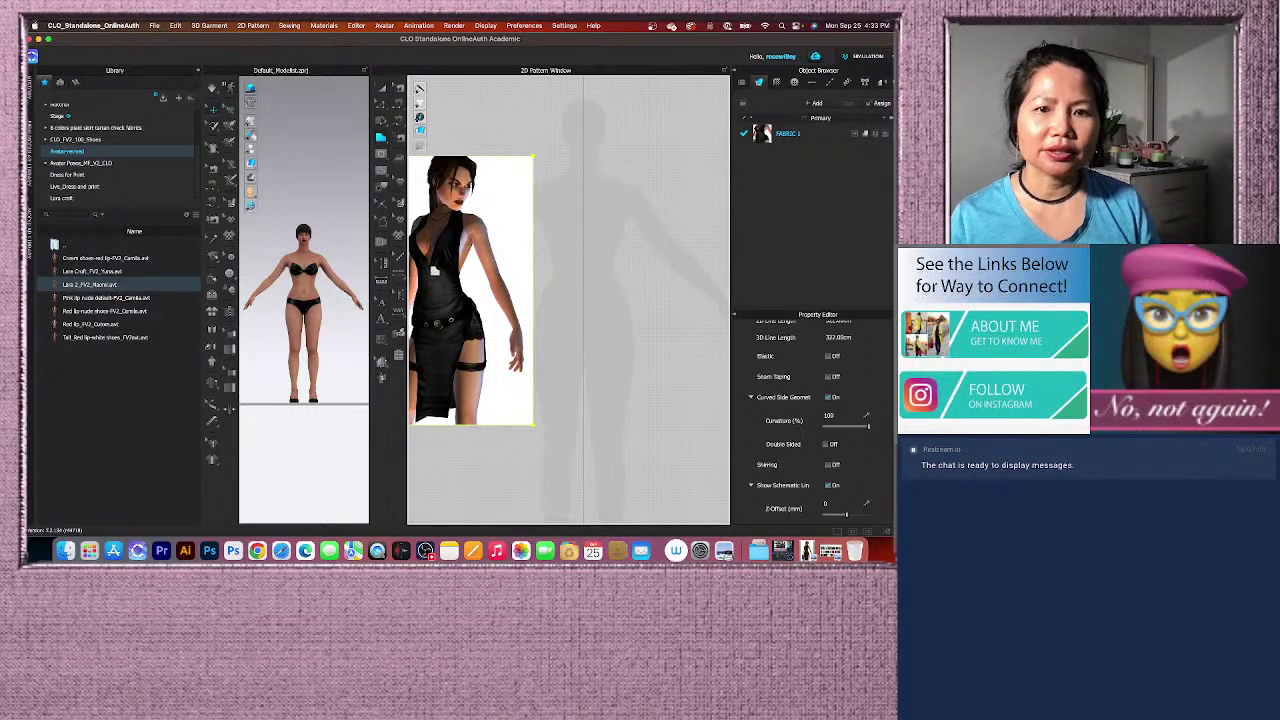
left_click(584, 254)
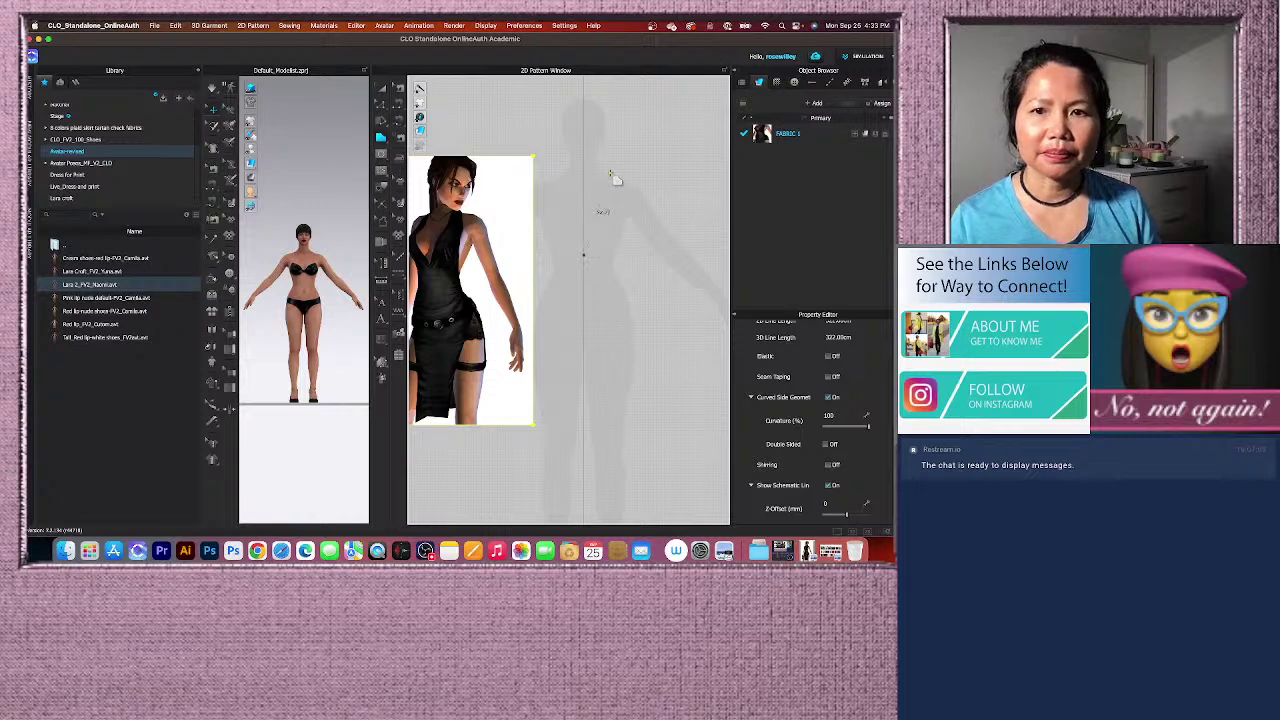
scroll(614, 179, "up", 2)
scroll(618, 177, "down", 2)
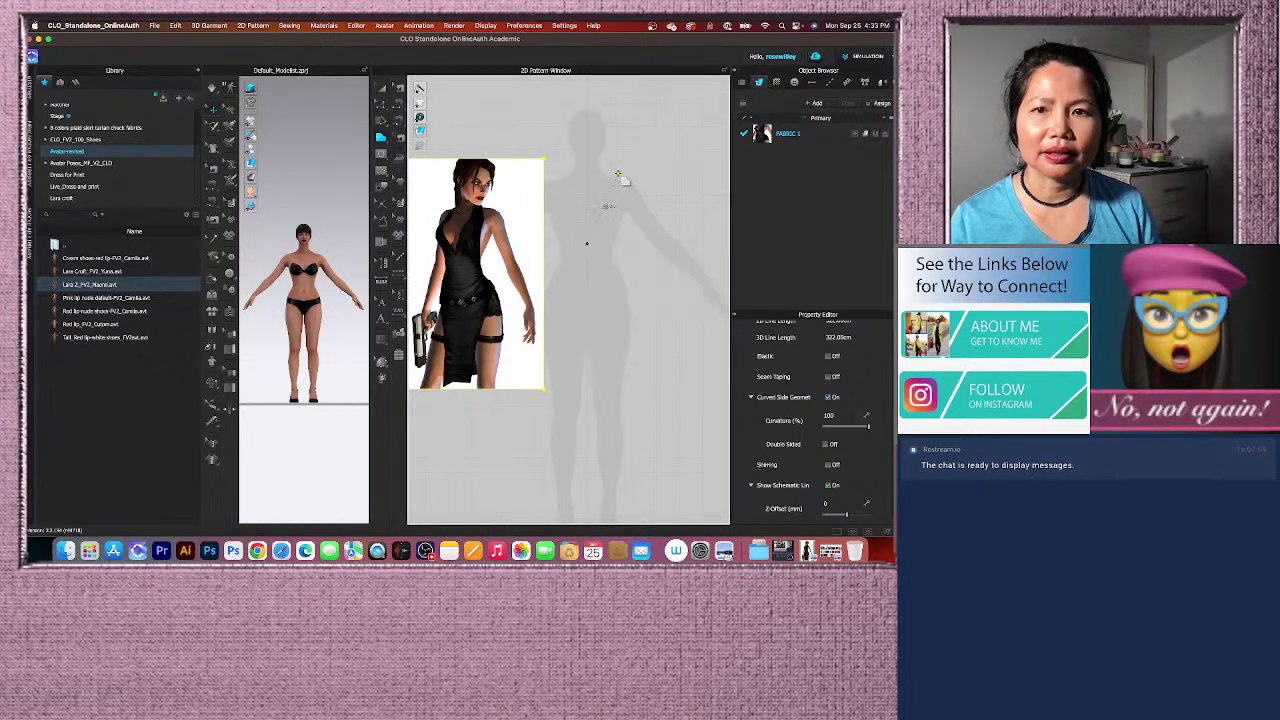
scroll(614, 178, "up", 3)
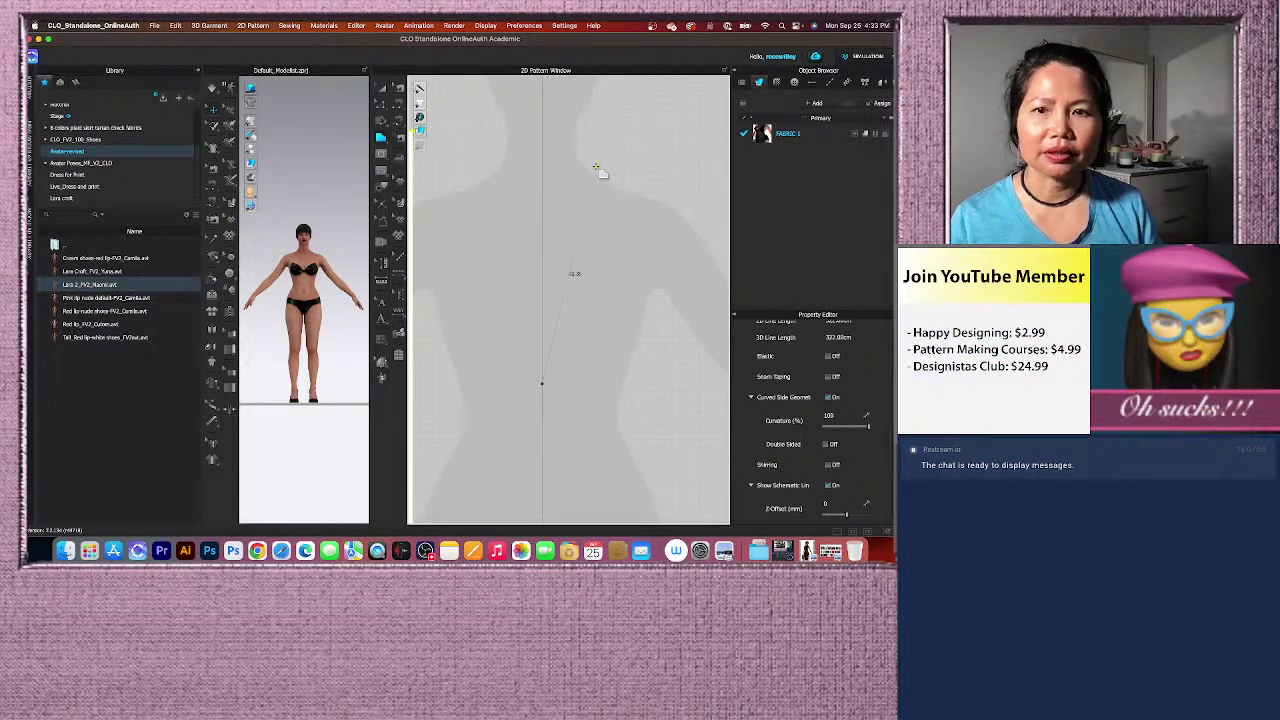
left_click(595, 169)
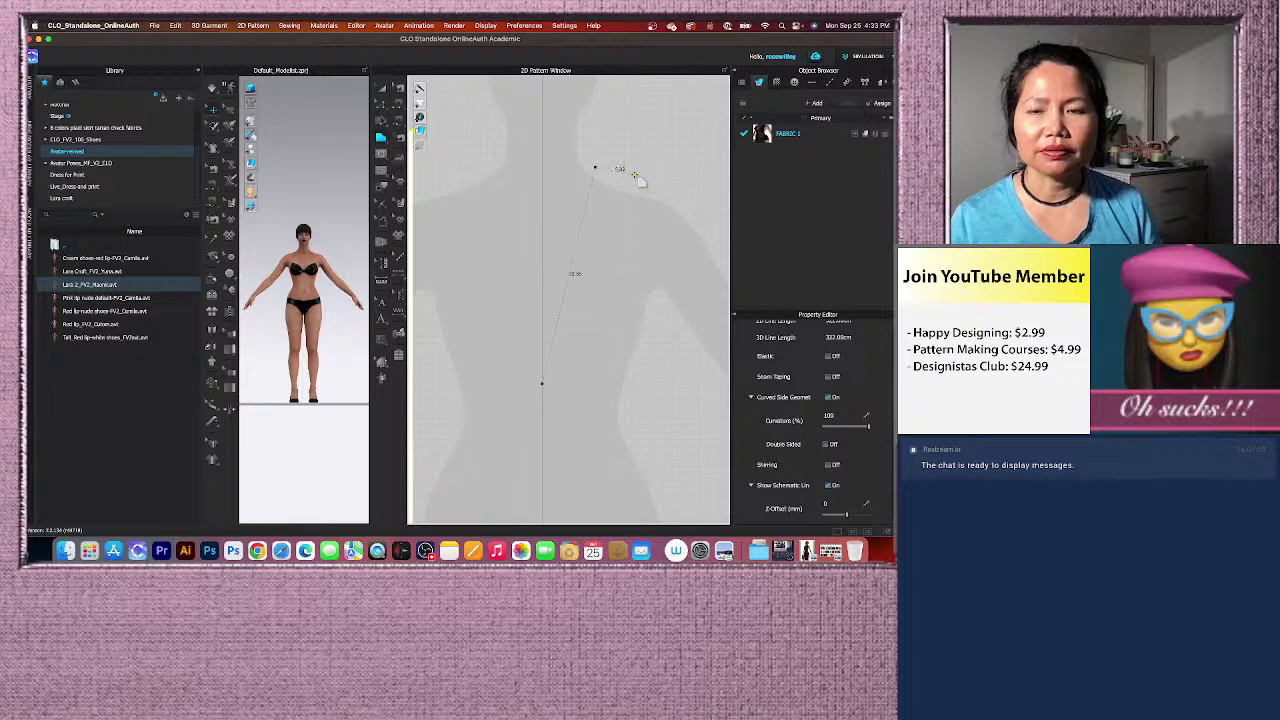
Continue the half-front outline with a short shoulder, a curved armhole to the underarm, and the side seam in to the waist.
scroll(632, 178, "down", 4)
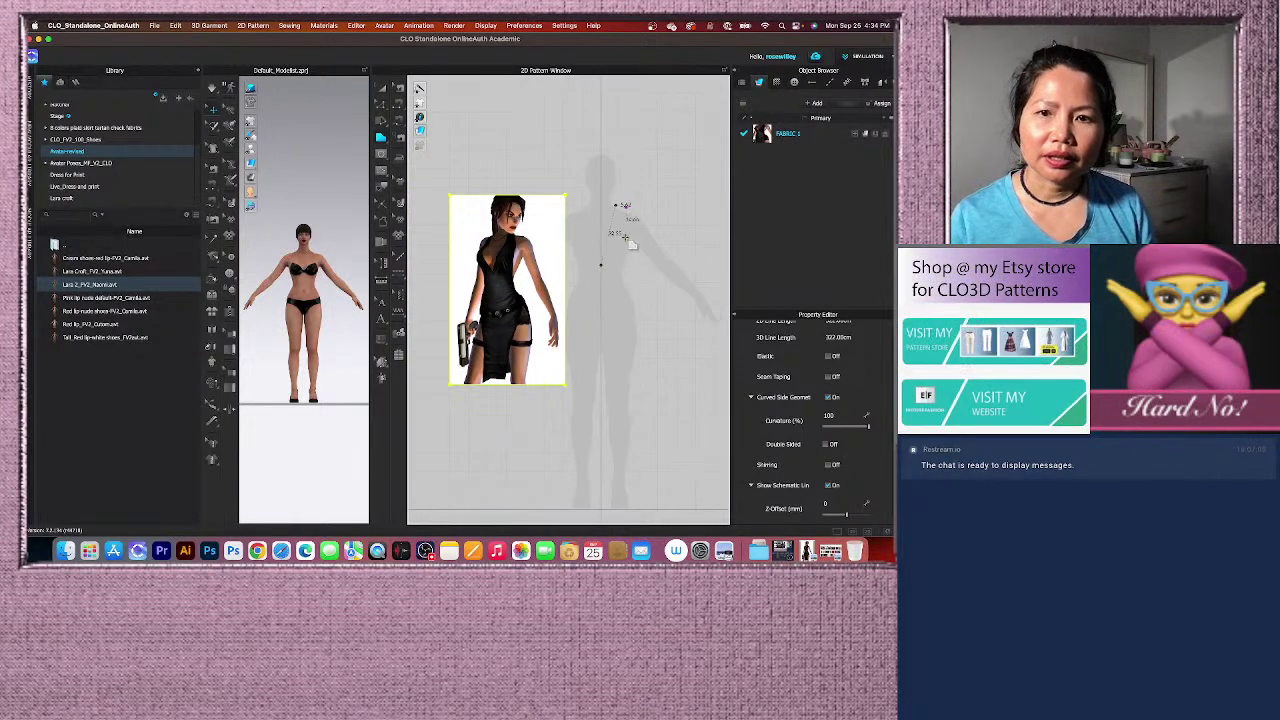
scroll(637, 250, "up", 3)
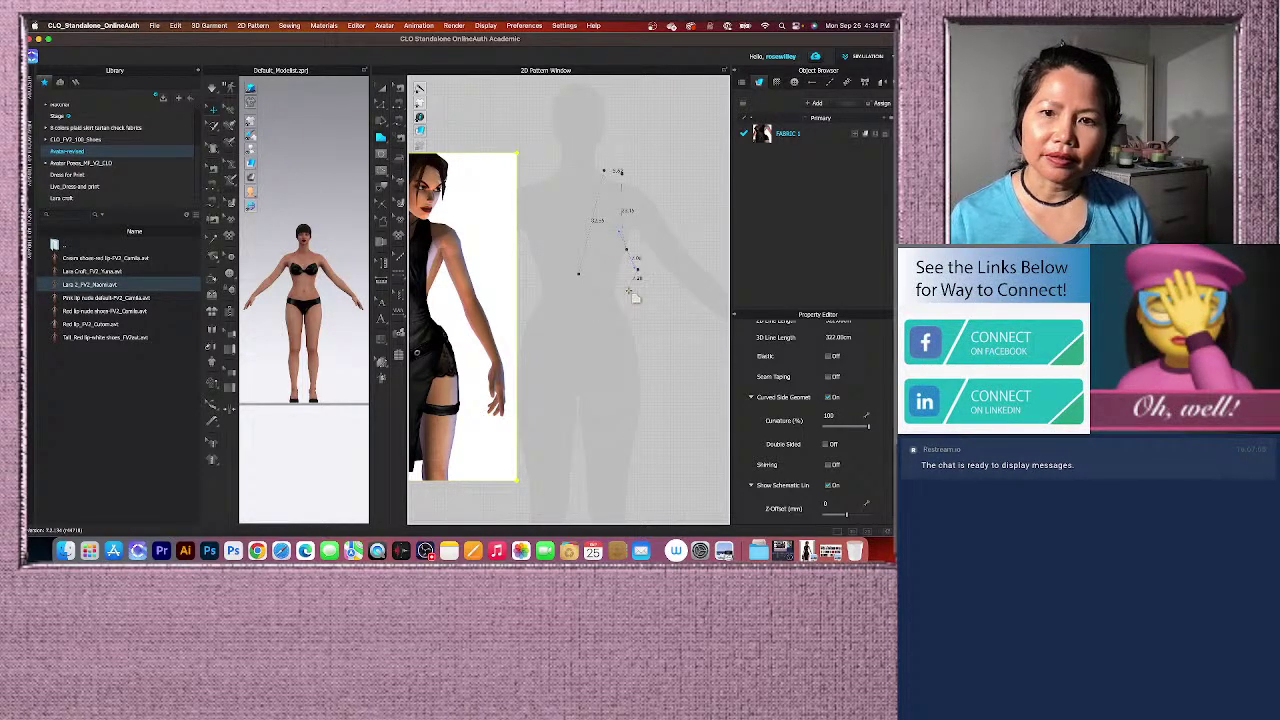
left_click(627, 291)
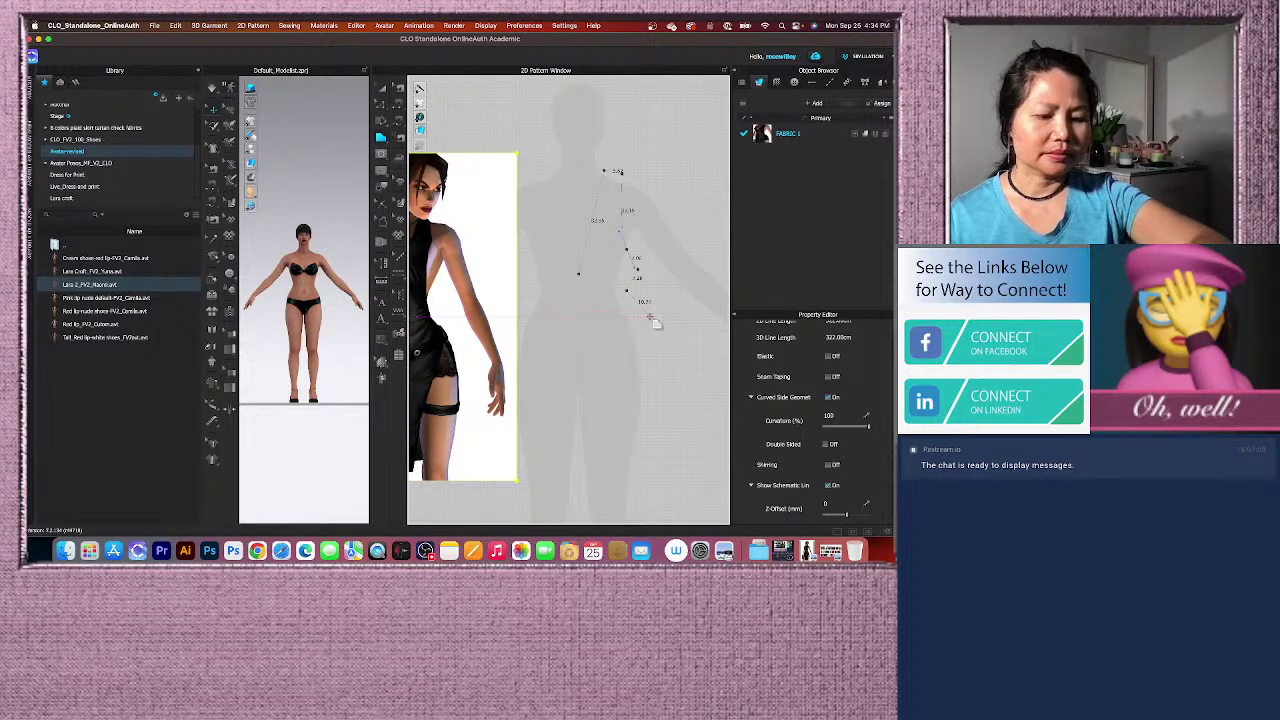
Extend the side seam over a curved hip to a knee-level hem, then close the half-front outline along the centre line.
scroll(652, 320, "down", 3)
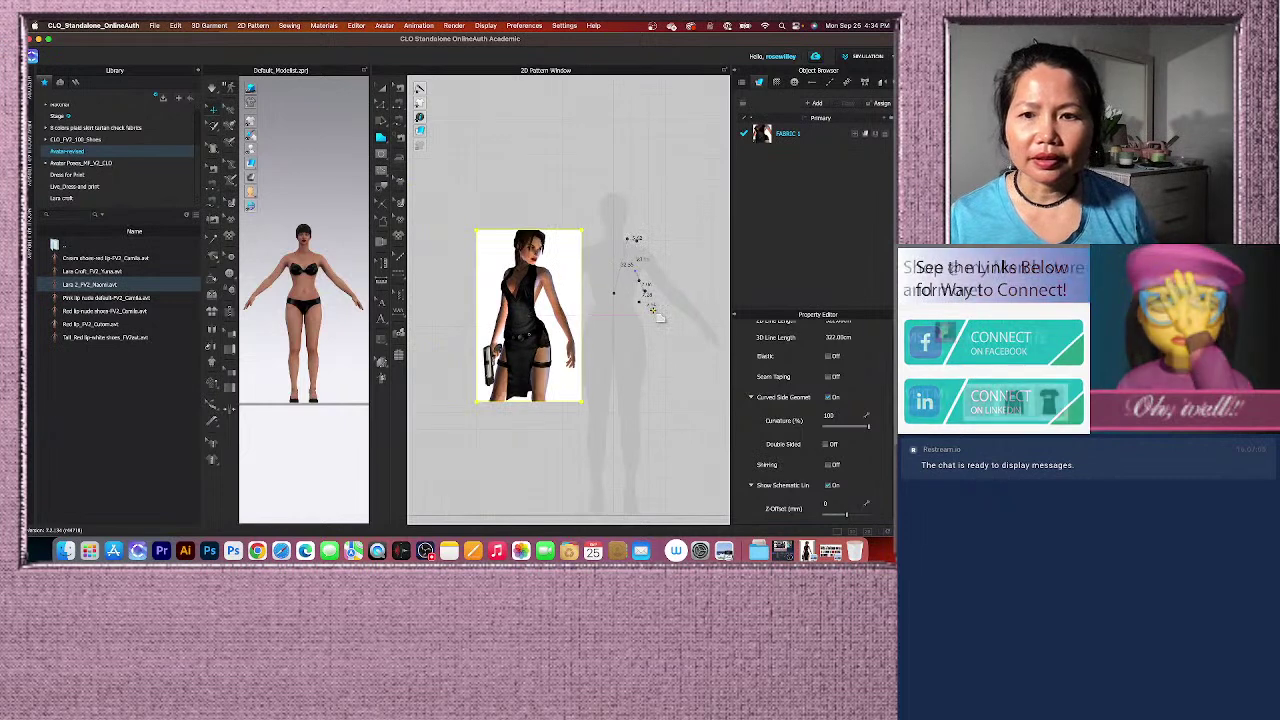
scroll(652, 312, "up", 2)
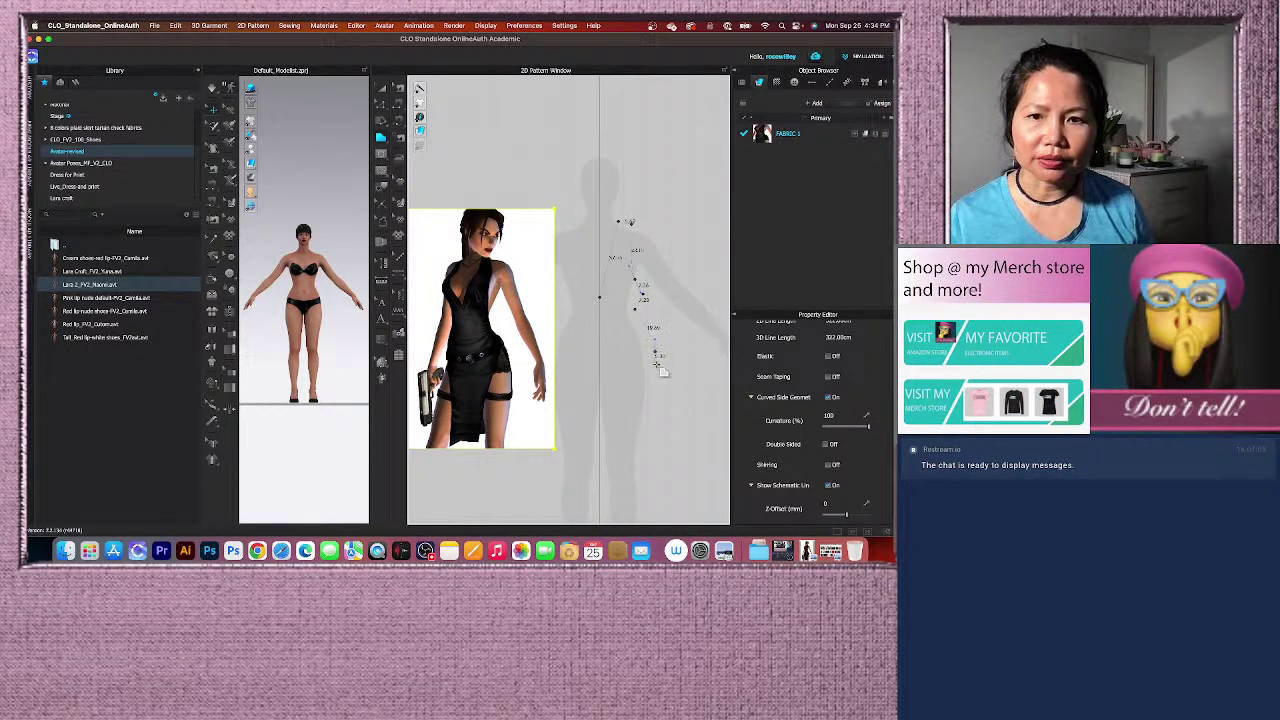
scroll(662, 395, "down", 2)
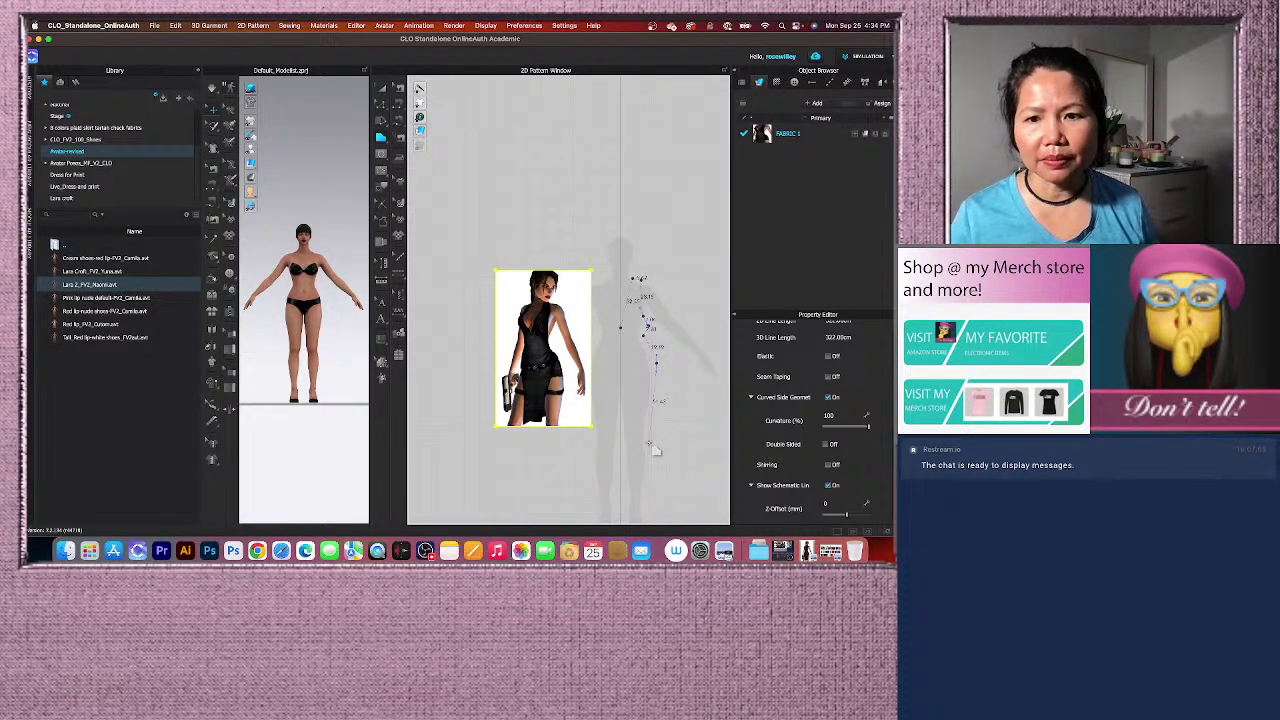
scroll(650, 440, "up", 2)
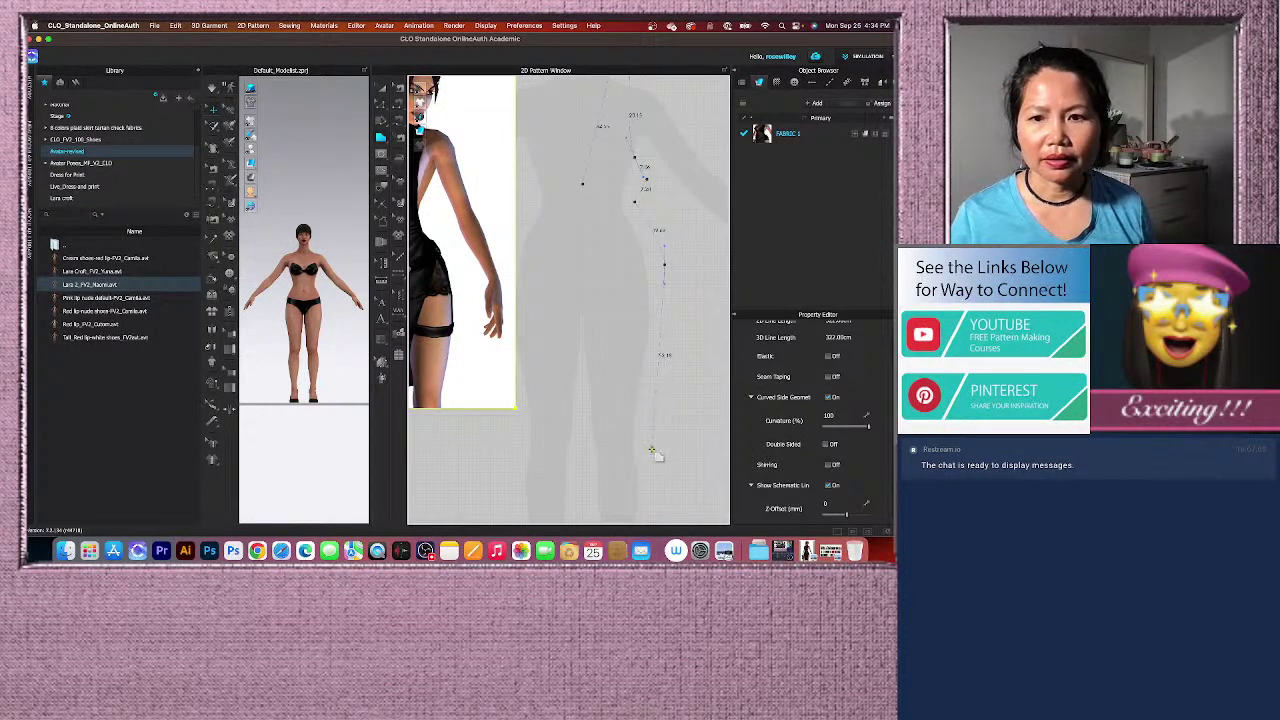
left_click(651, 449)
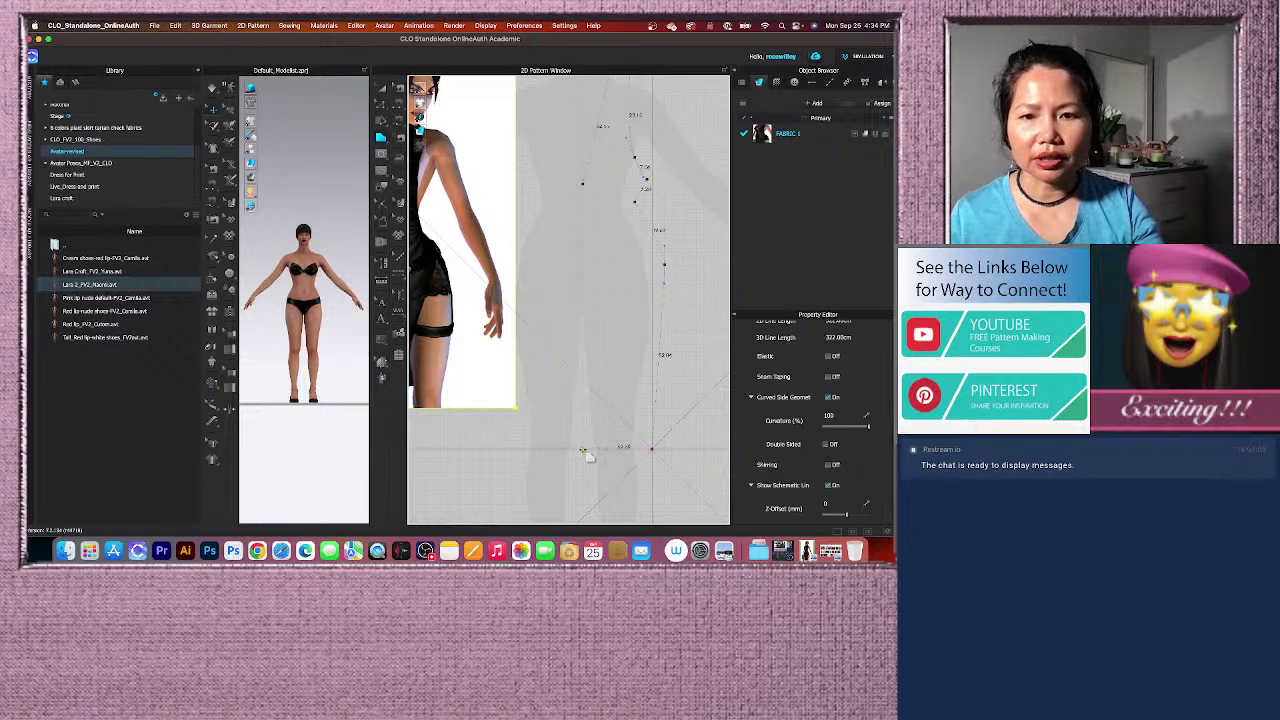
left_click(583, 448)
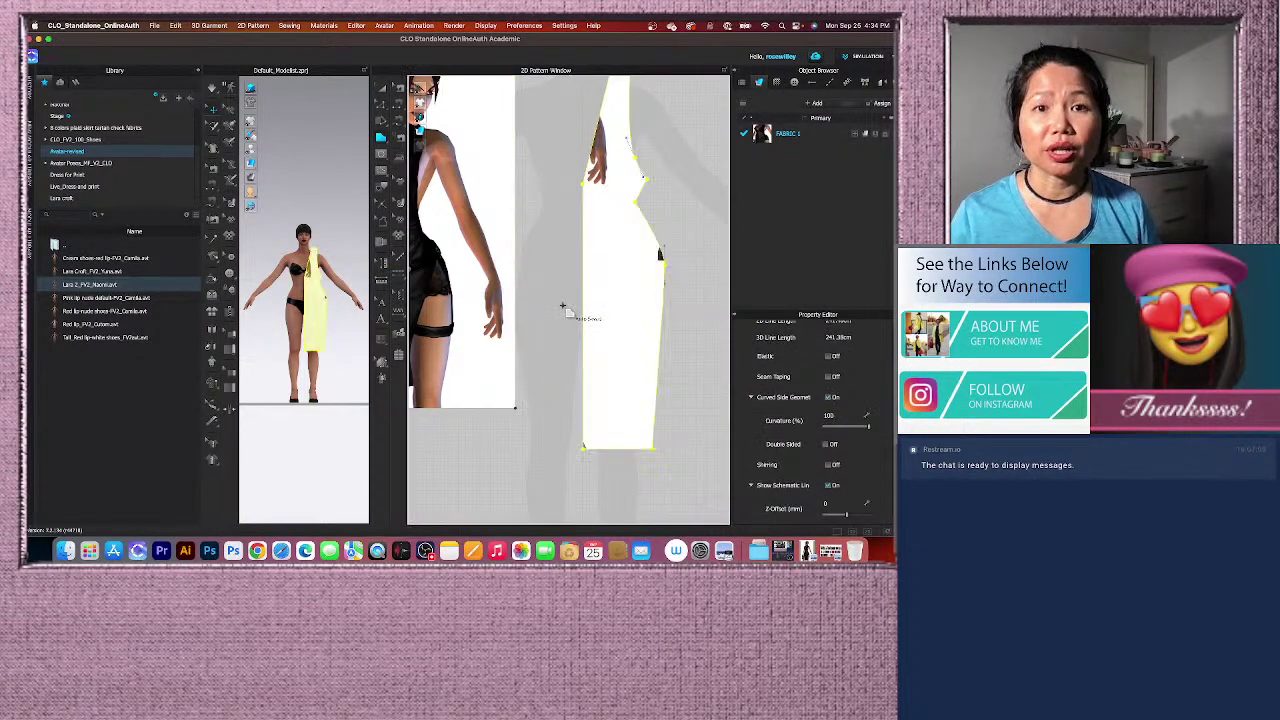
Add a new plain fabric and assign it to the half-front dress pattern.
scroll(578, 354, "down", 4)
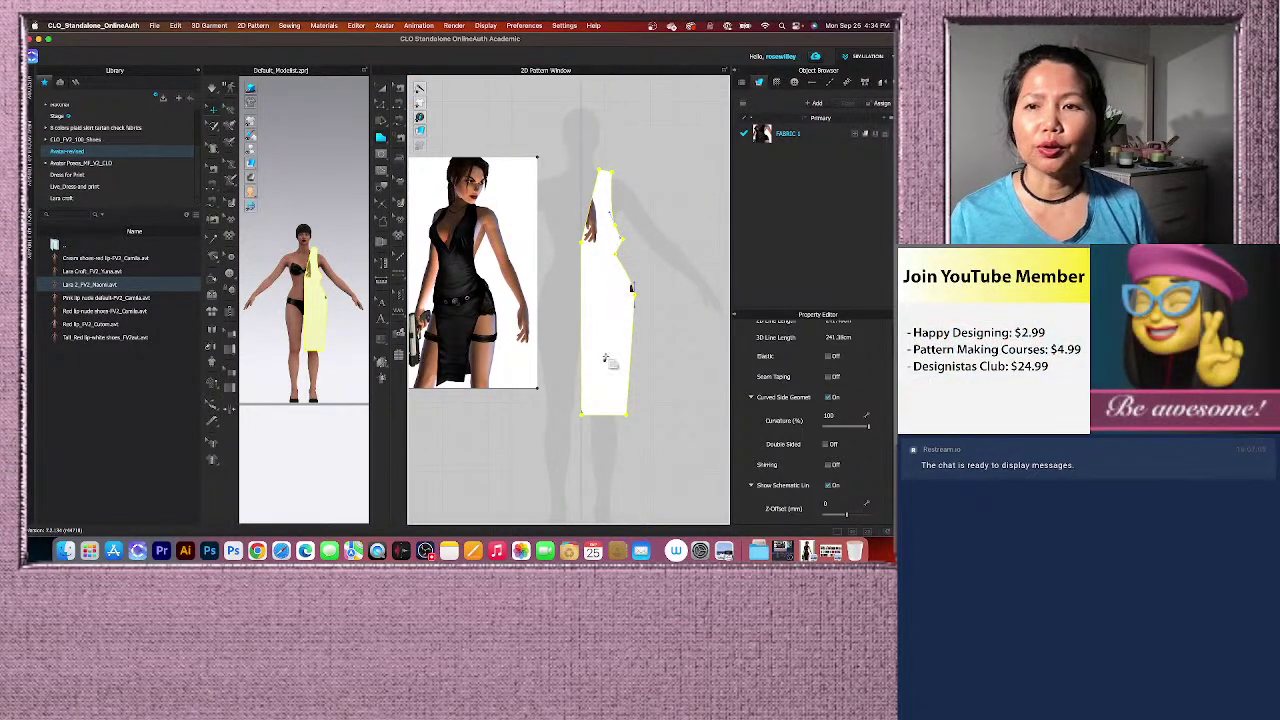
left_click(816, 104)
left_click_drag(762, 158, 594, 289)
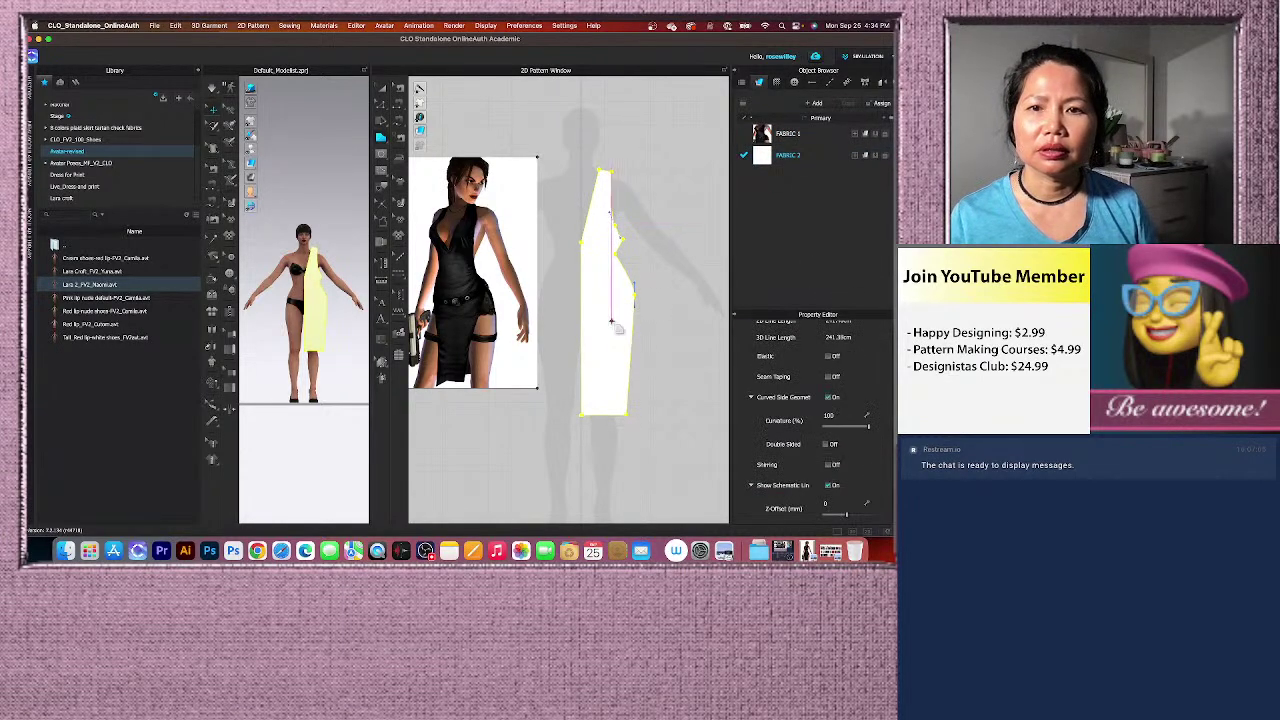
Set the 2D pattern display to a translucent surface after trying the monochrome and mesh styles.
mouse_move(421, 132)
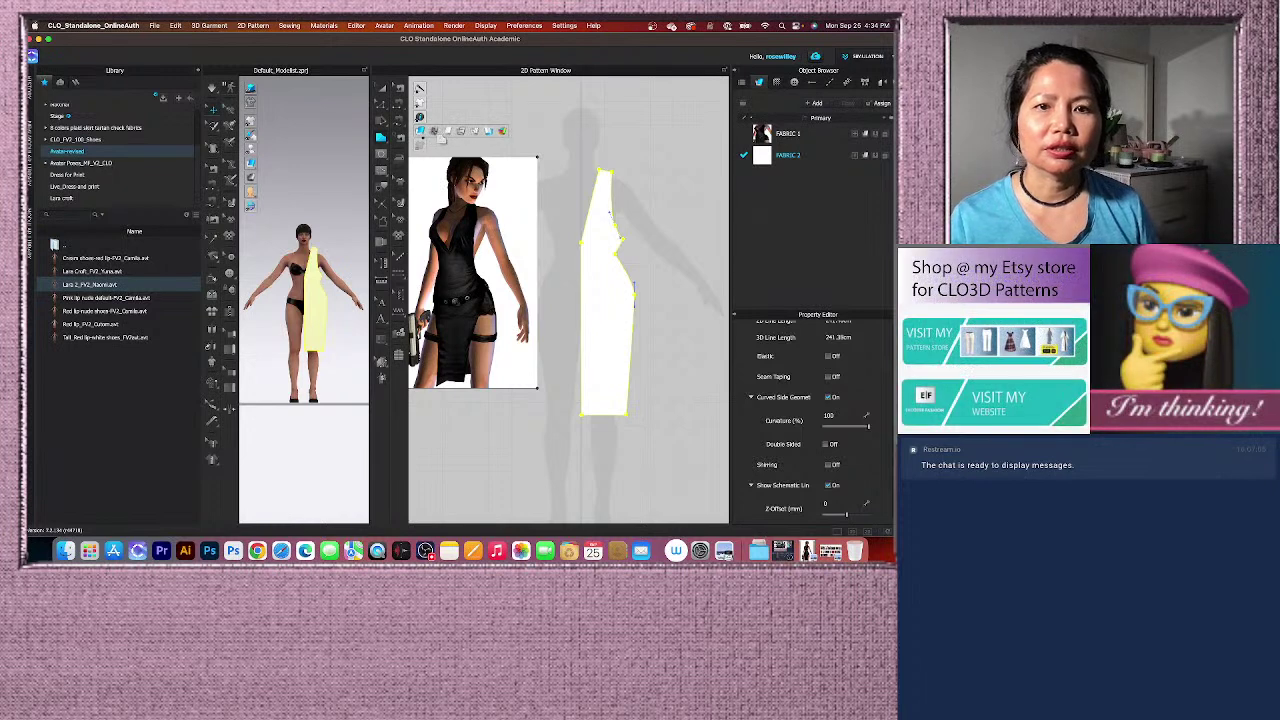
left_click(450, 133)
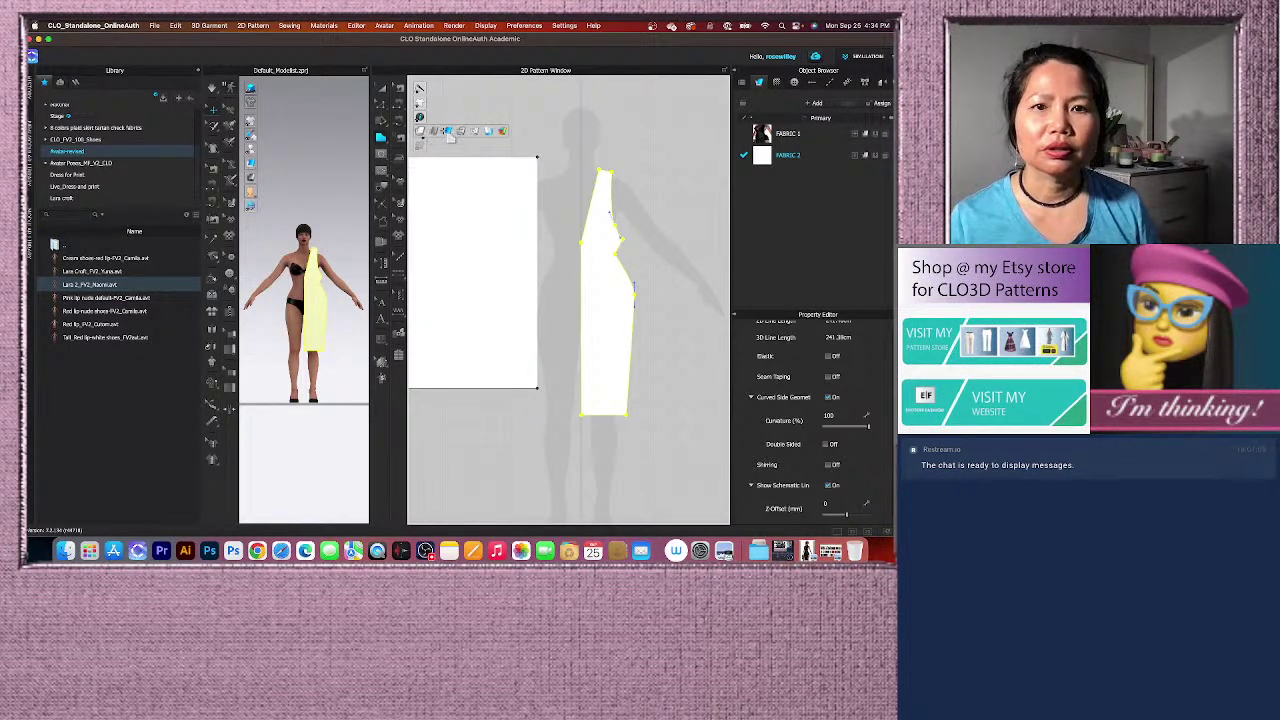
left_click(455, 133)
scroll(618, 270, "down", 5)
scroll(620, 282, "up", 6)
mouse_move(420, 121)
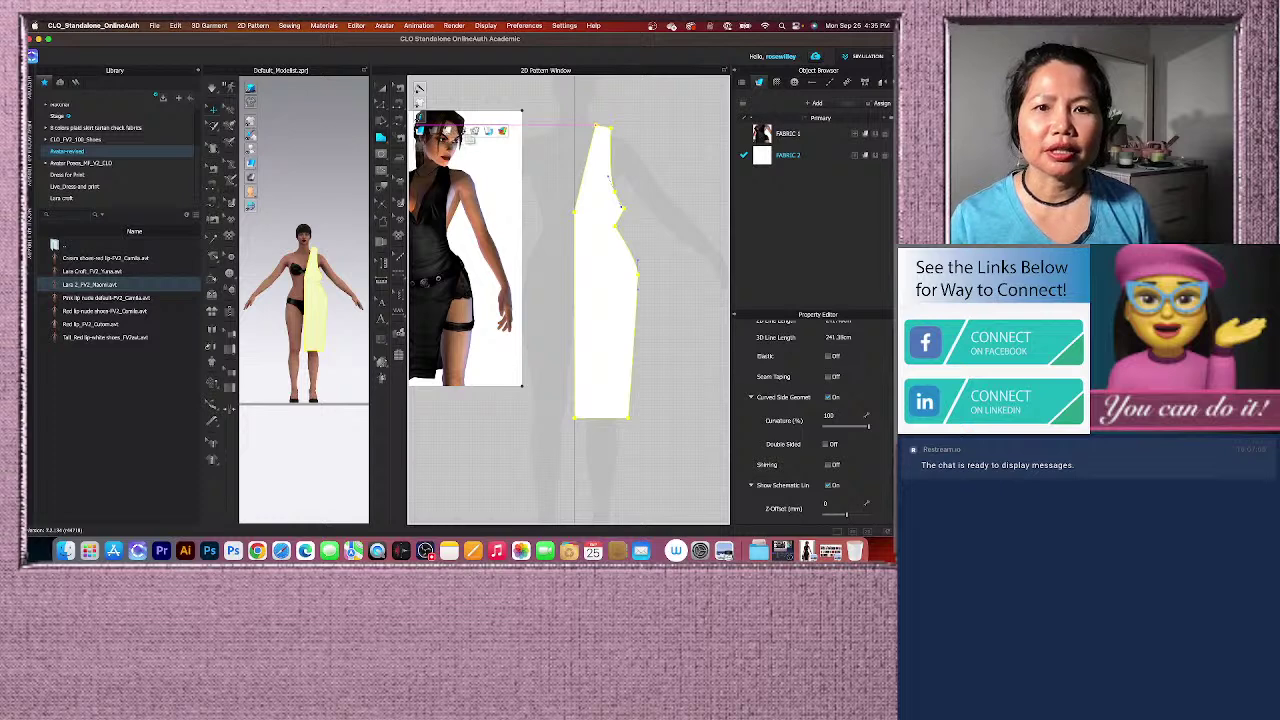
left_click(468, 134)
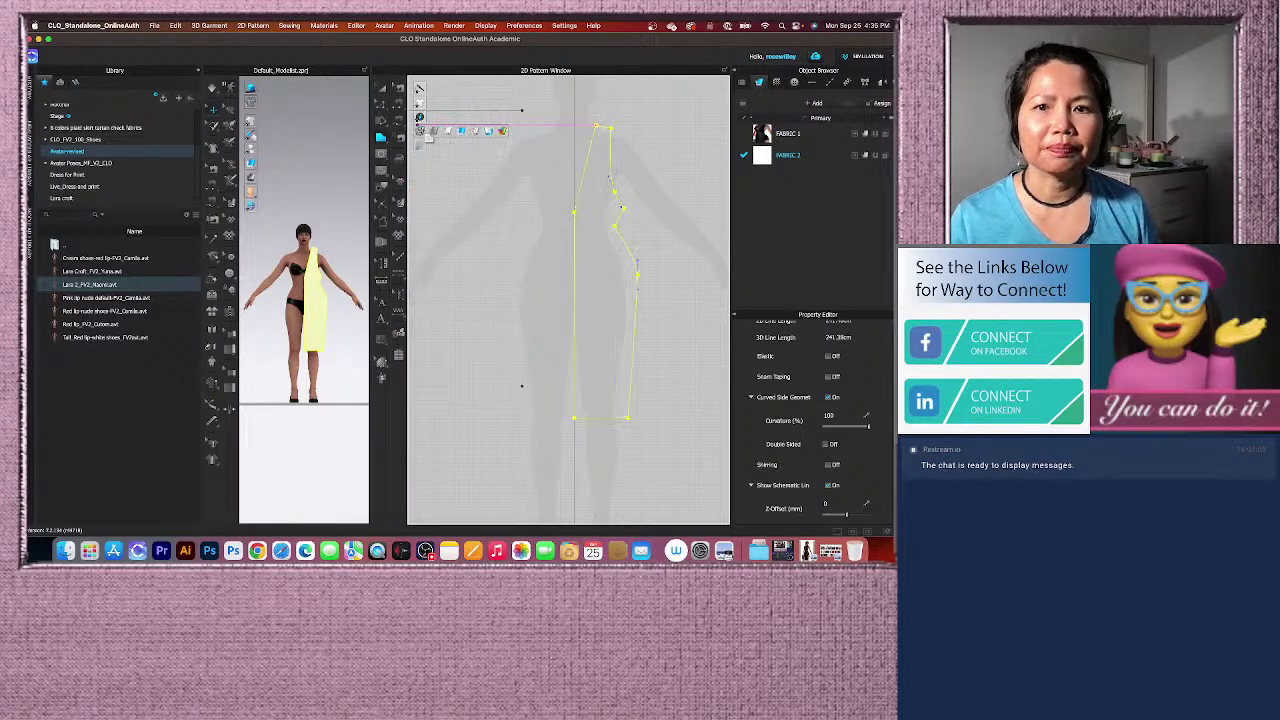
scroll(634, 265, "down", 3)
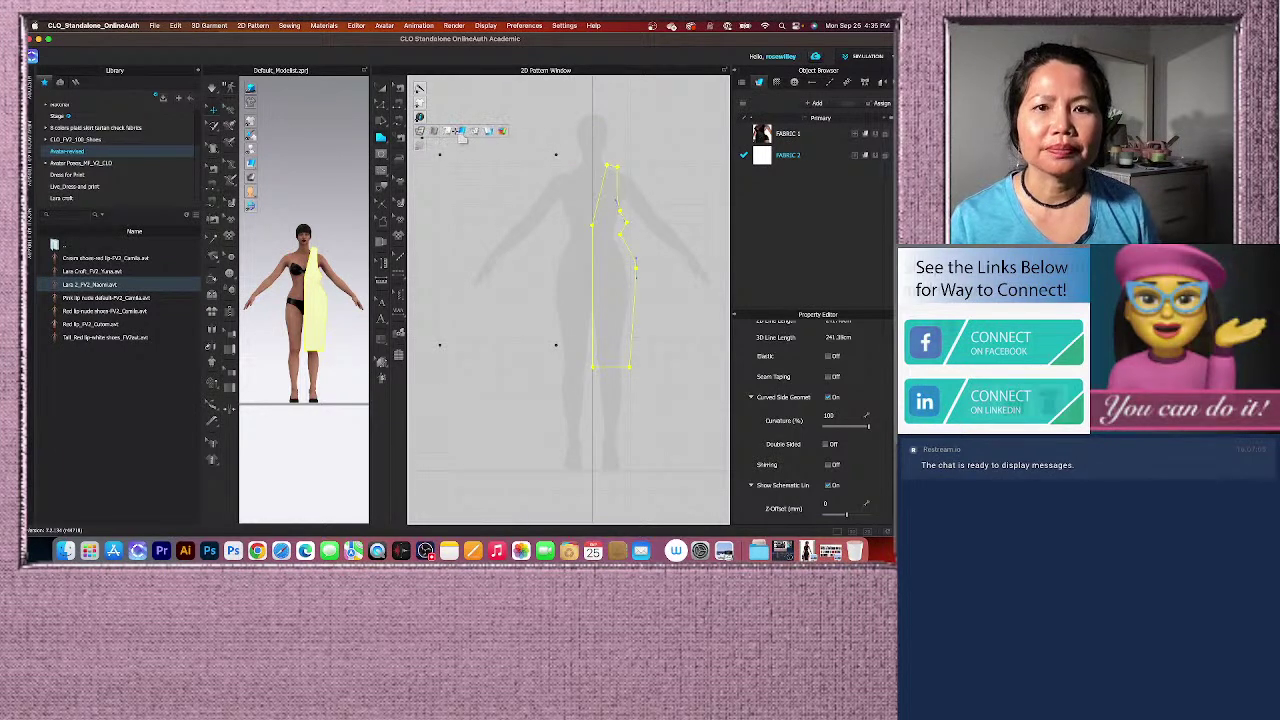
left_click(440, 137)
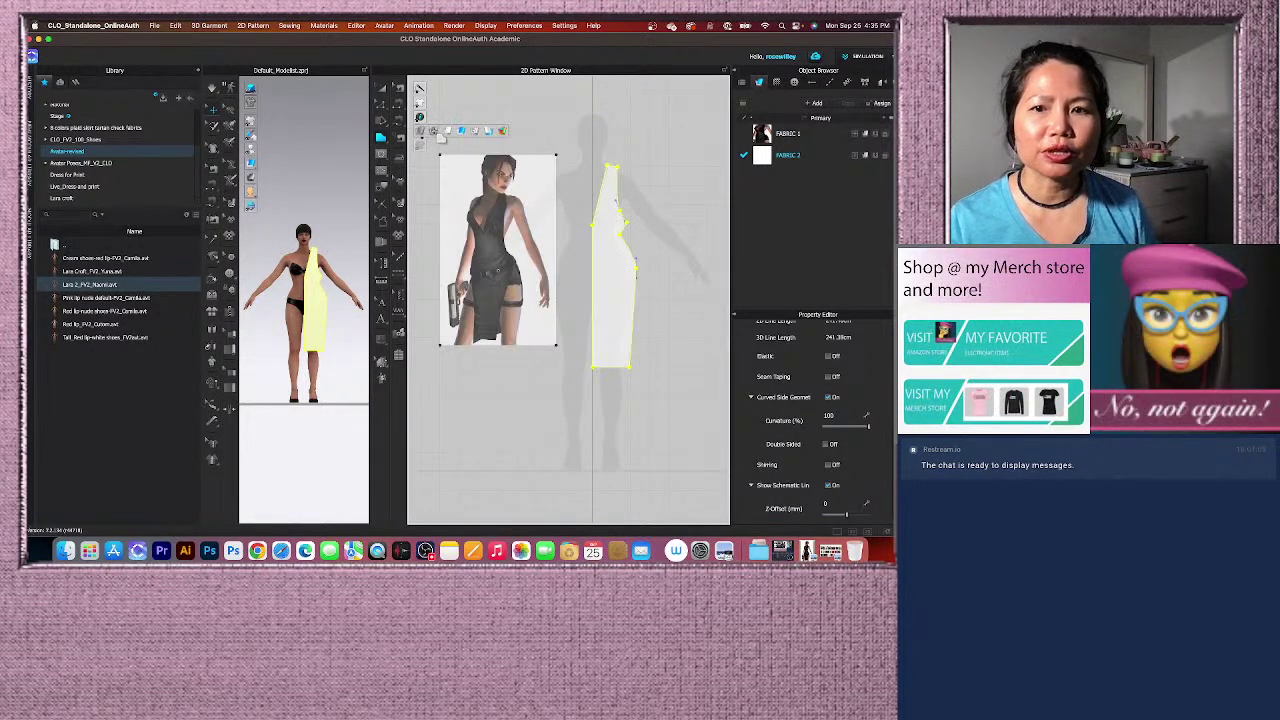
Move the hip point on the half-front's side seam slightly lower.
scroll(598, 289, "up", 3)
scroll(598, 289, "down", 2)
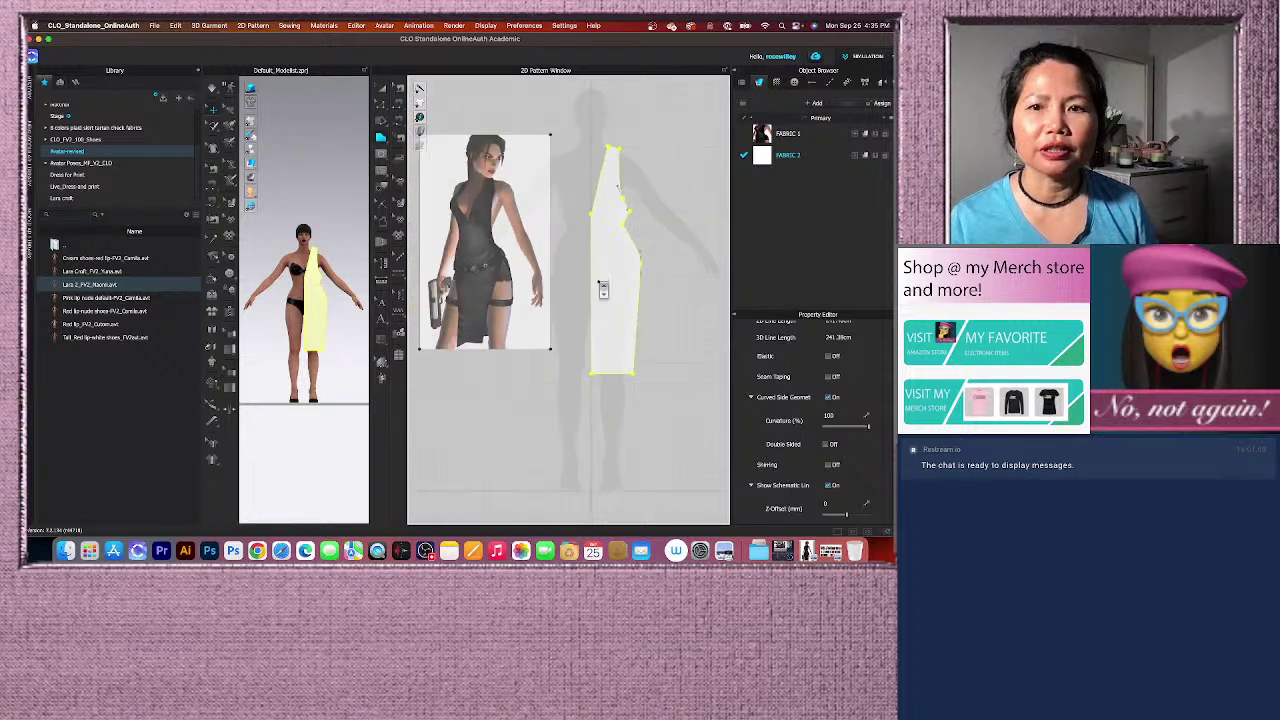
scroll(606, 358, "up", 1)
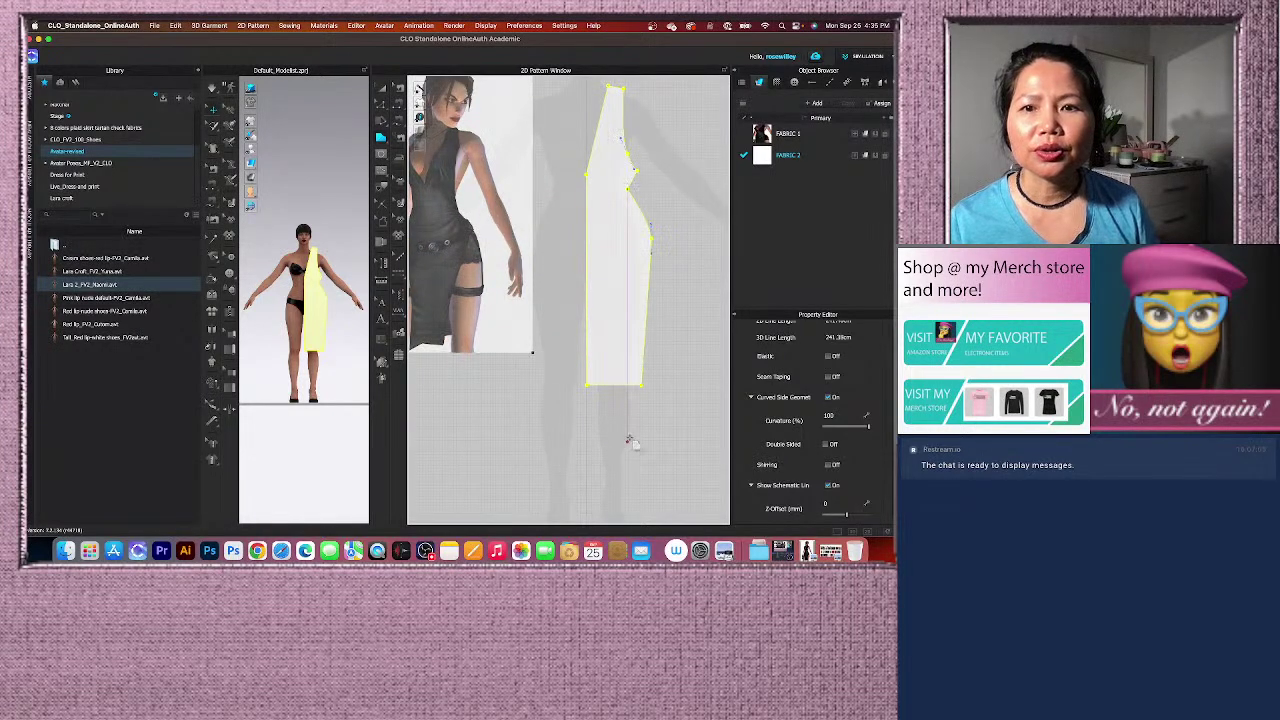
left_click(663, 290)
left_click(663, 249)
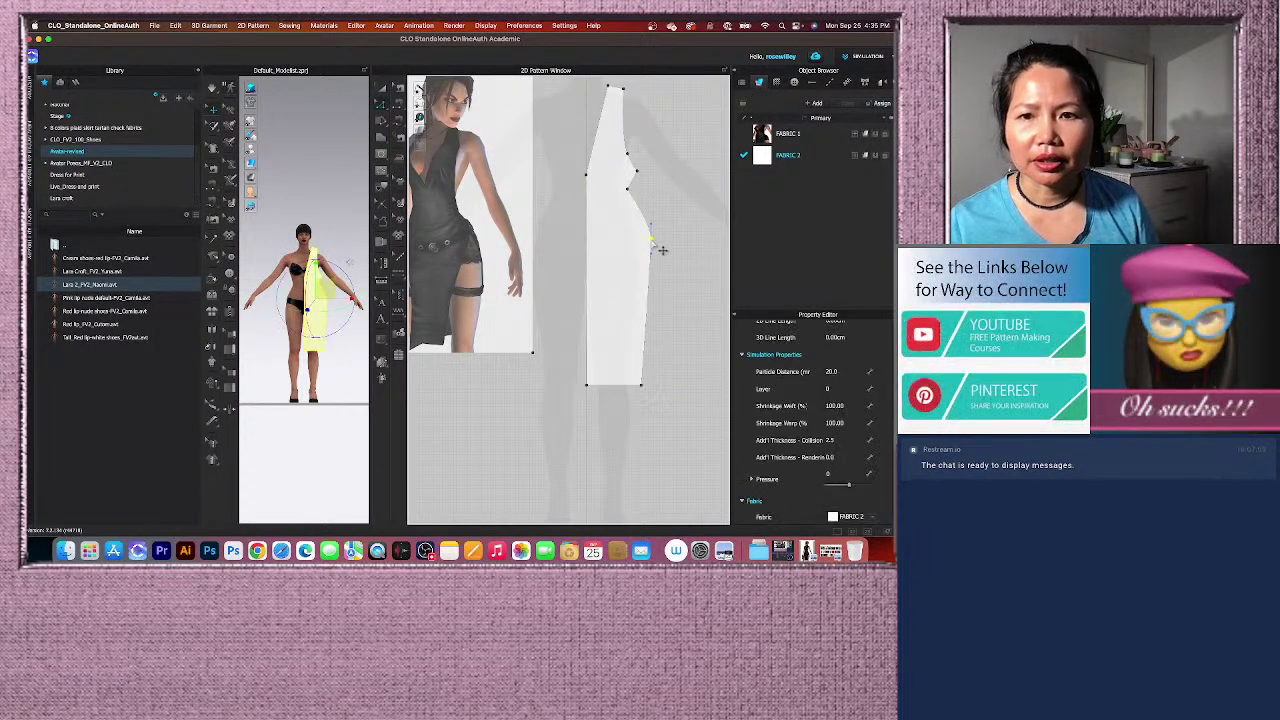
left_click(662, 295)
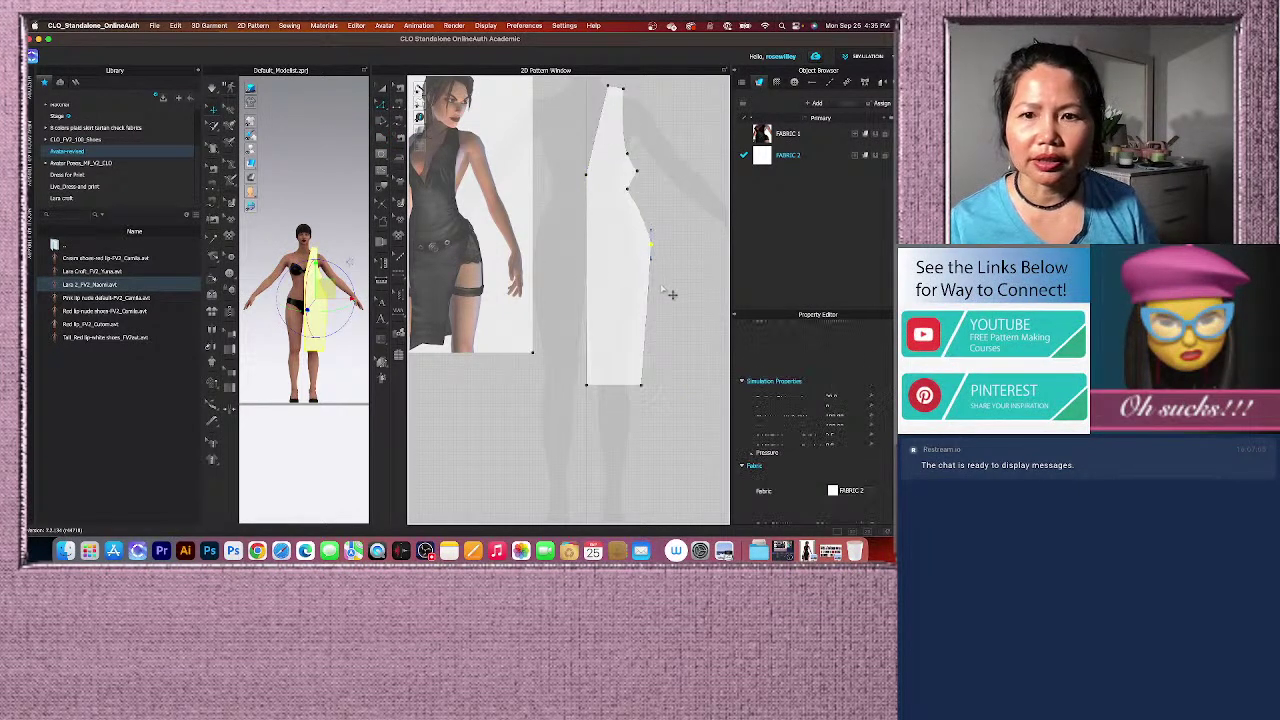
Compare the half-front pattern's neckline, hip and hem with the dress in the reference image and the avatar silhouette.
scroll(662, 295, "up", 1)
scroll(648, 296, "up", 1)
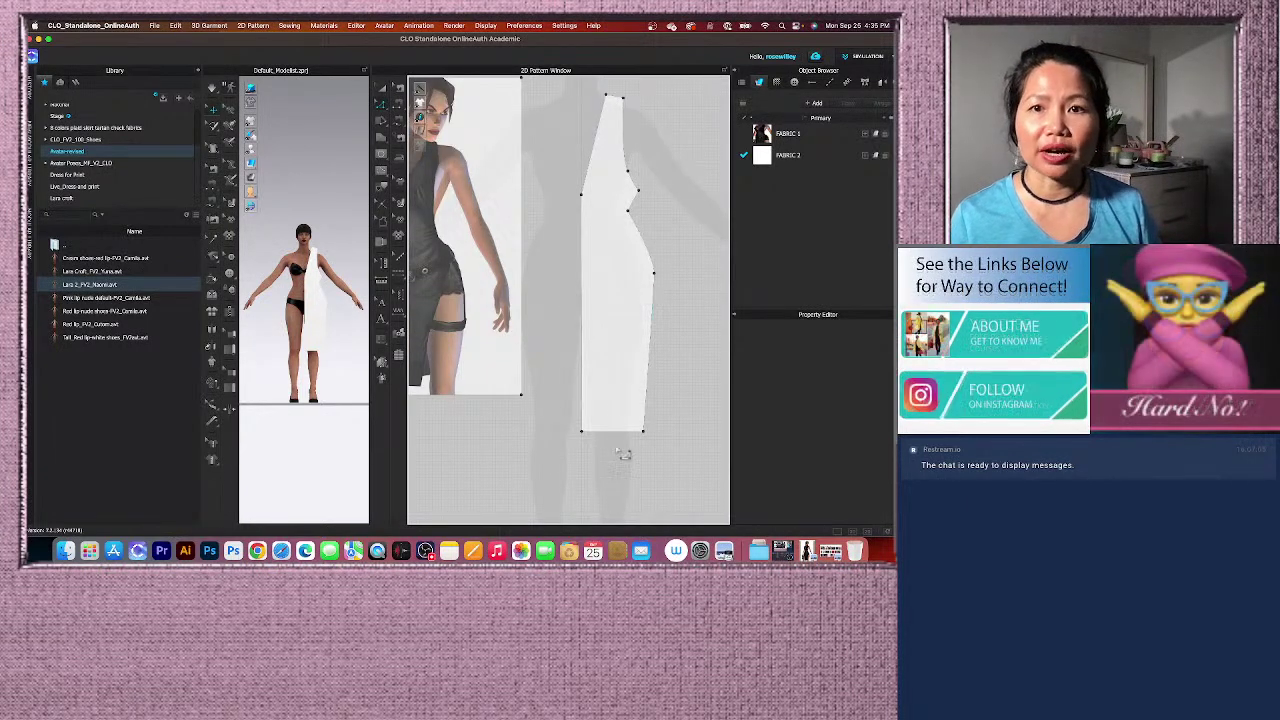
scroll(648, 322, "down", 2)
scroll(645, 322, "up", 4)
scroll(630, 320, "down", 3)
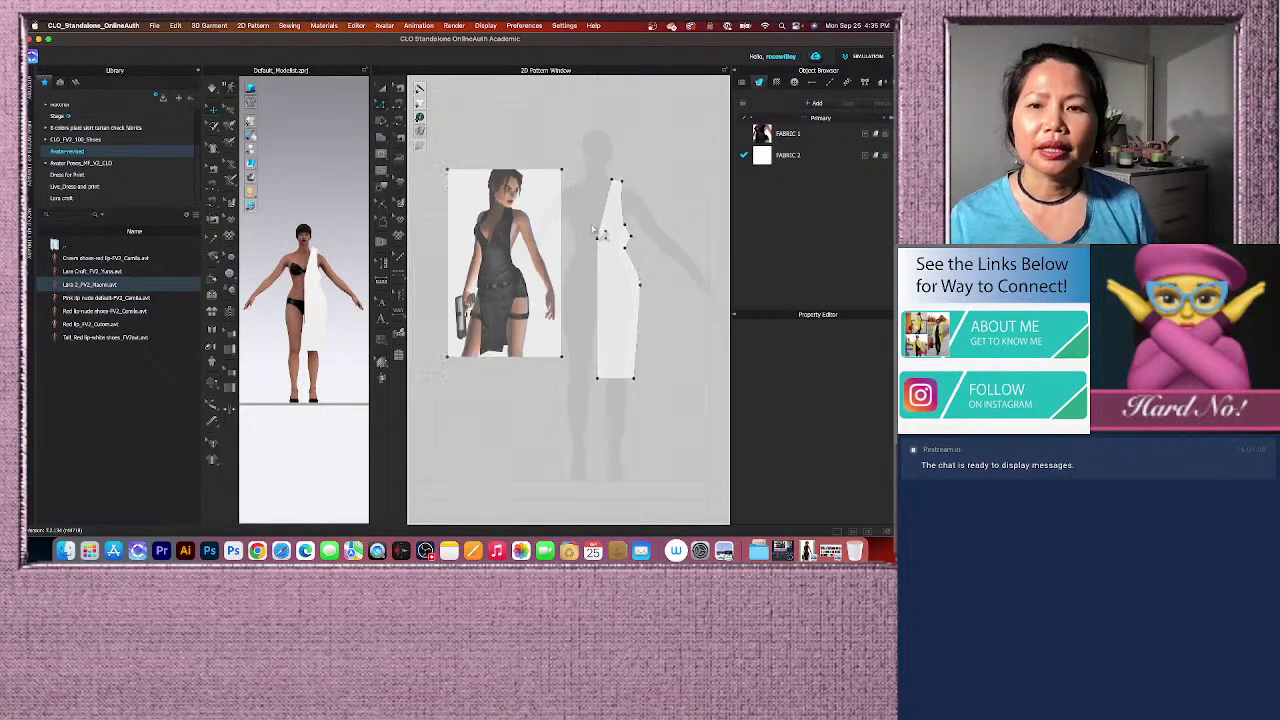
scroll(617, 317, "up", 1)
scroll(614, 316, "up", 3)
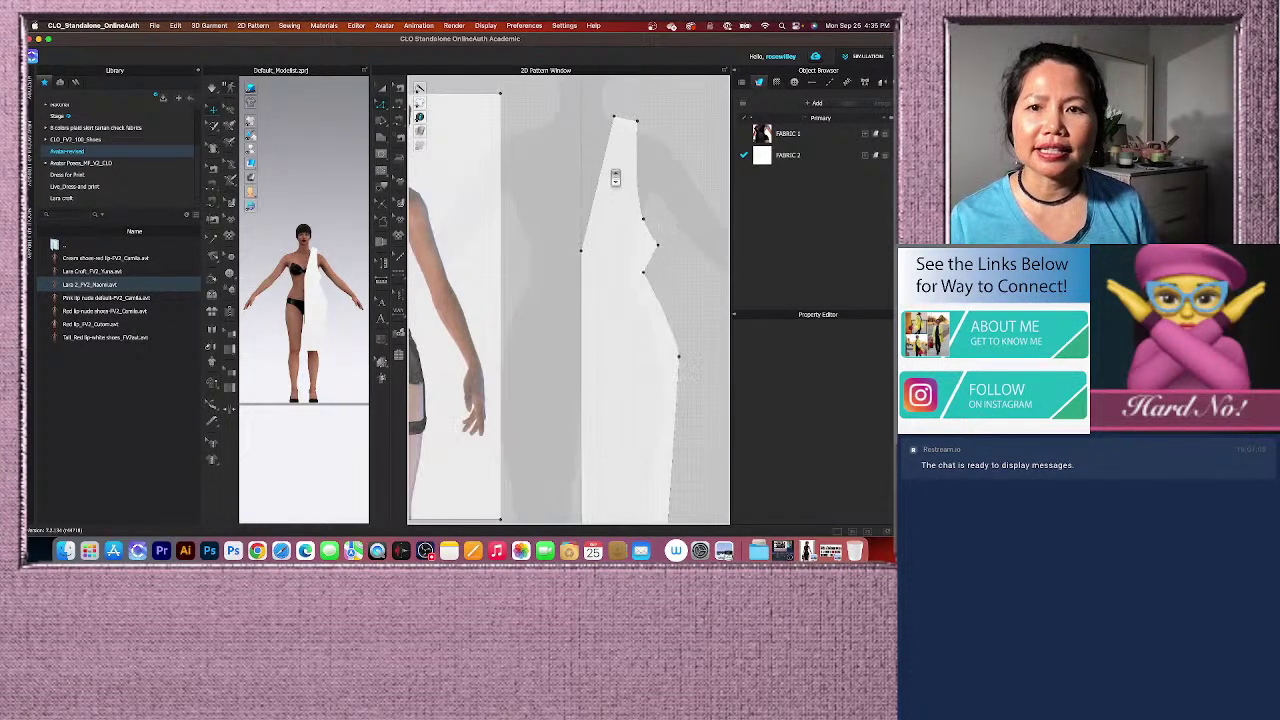
scroll(614, 320, "down", 2)
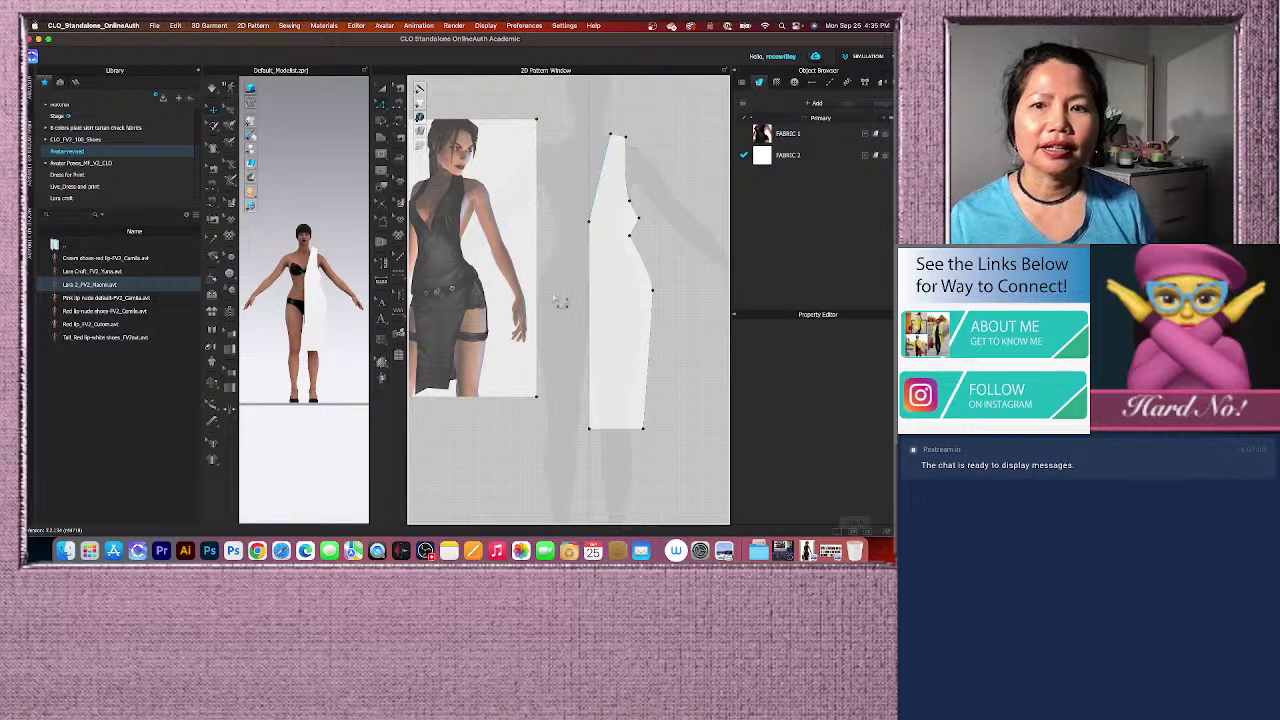
scroll(556, 339, "down", 2)
scroll(600, 328, "up", 3)
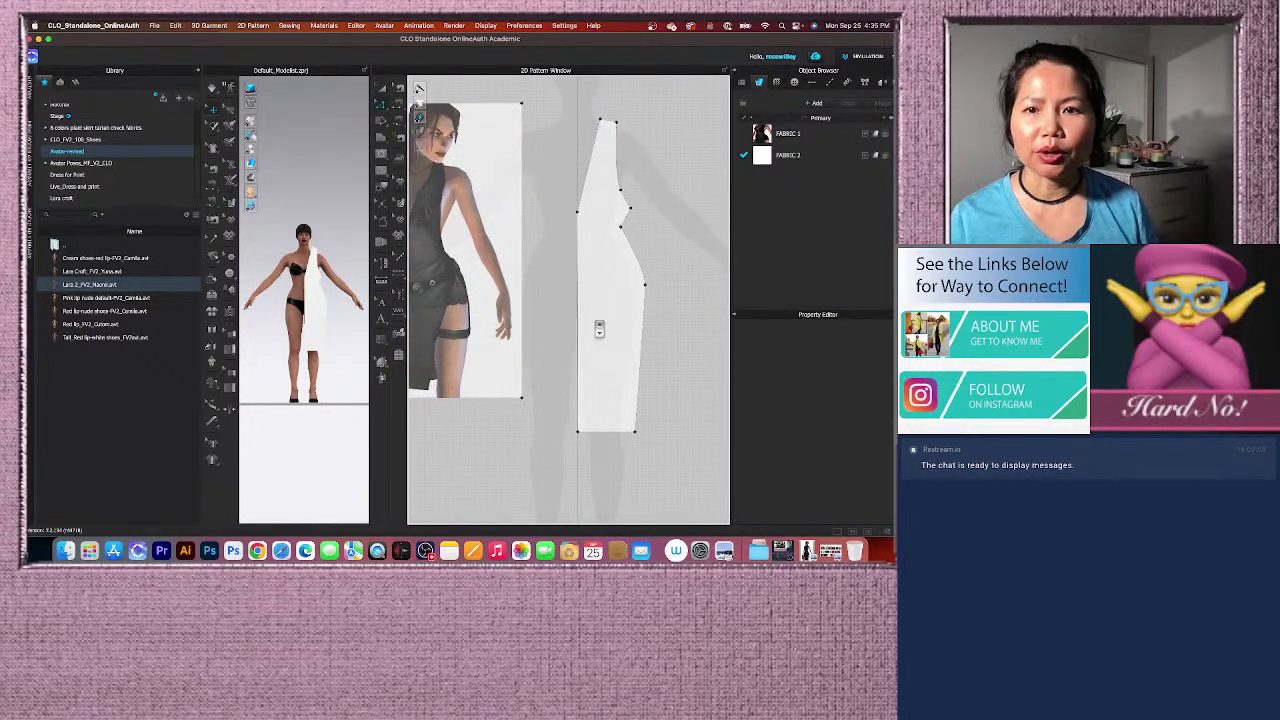
scroll(600, 328, "down", 1)
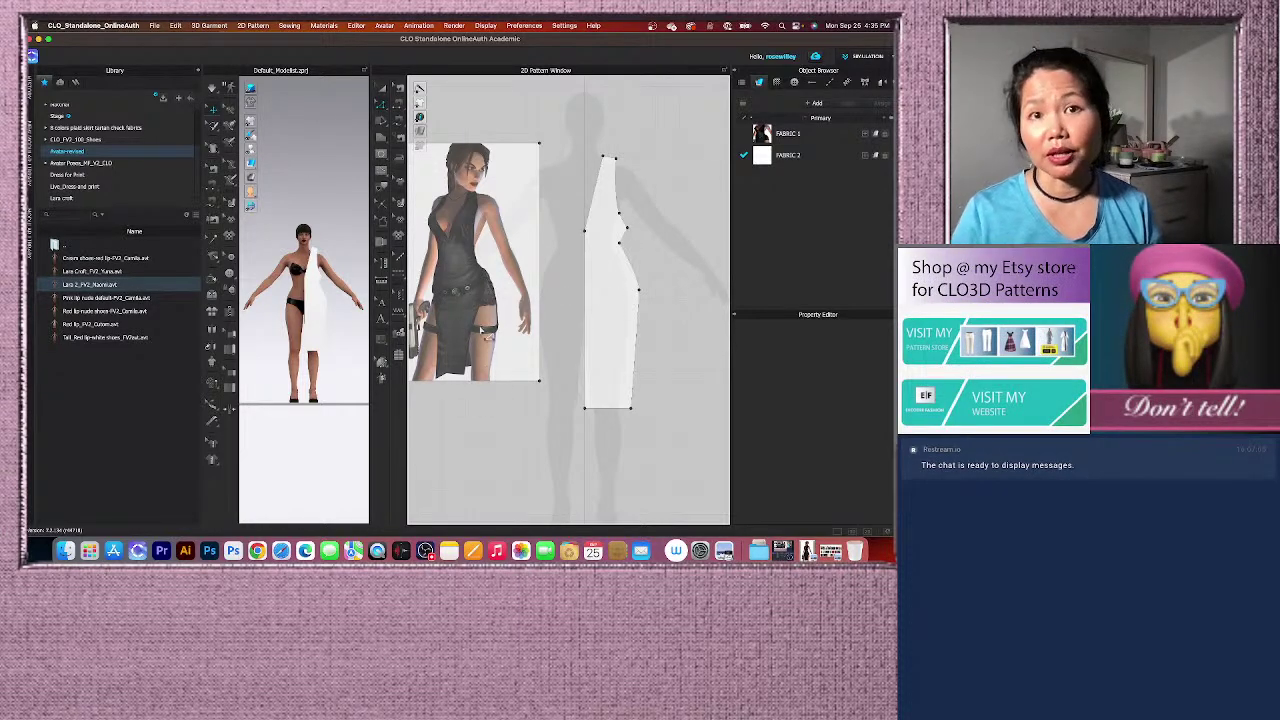
scroll(447, 343, "up", 3)
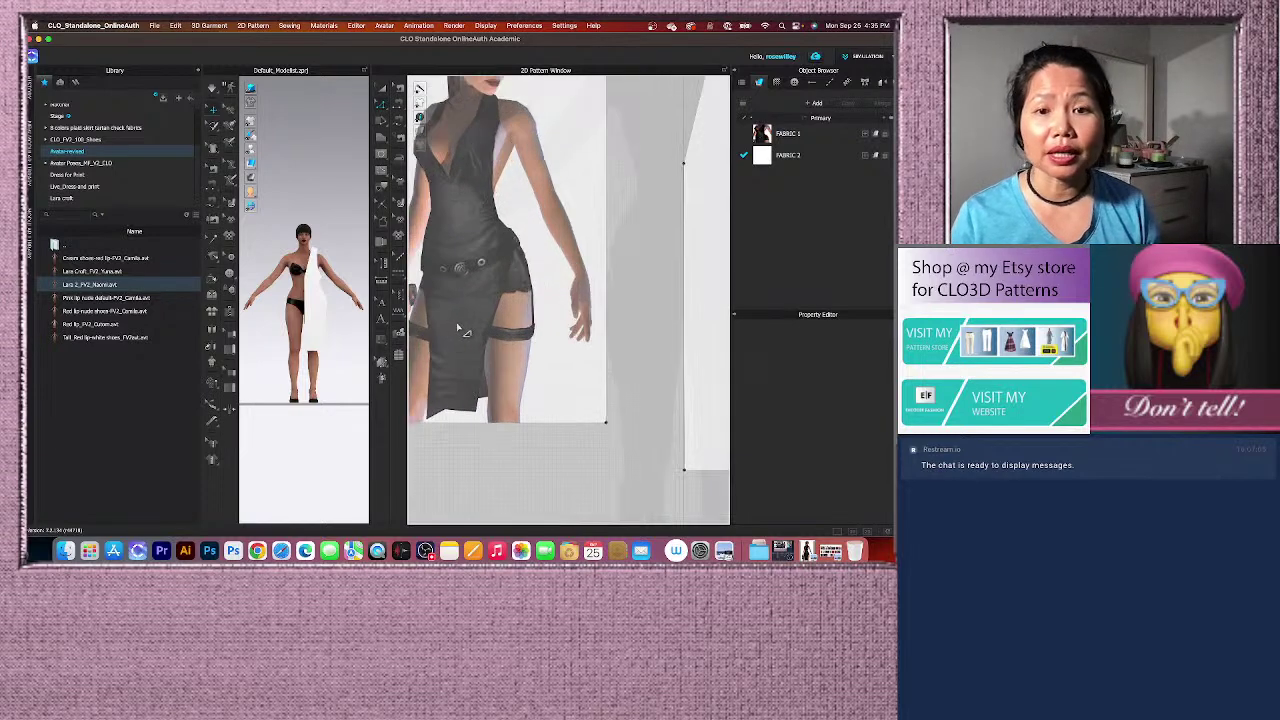
scroll(512, 299, "down", 3)
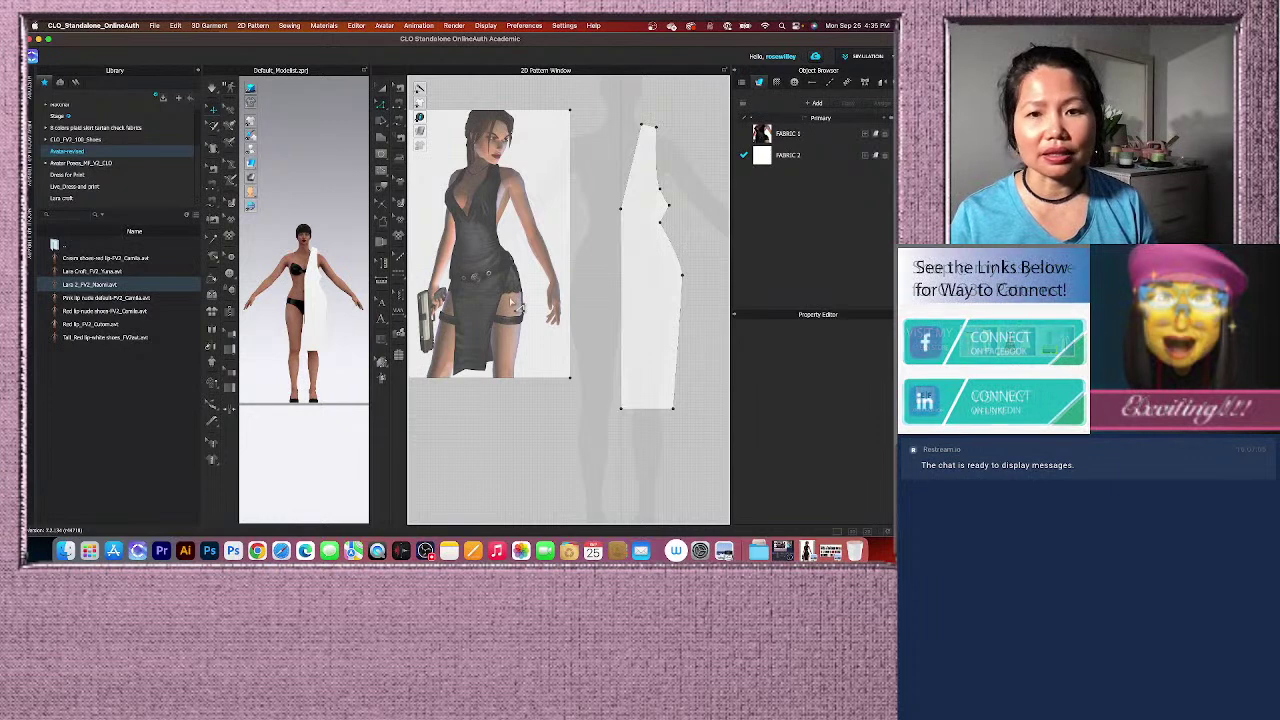
Move the waist point on the half-front's side seam slightly outward, comparing the shape with the reference dress.
scroll(512, 300, "up", 3)
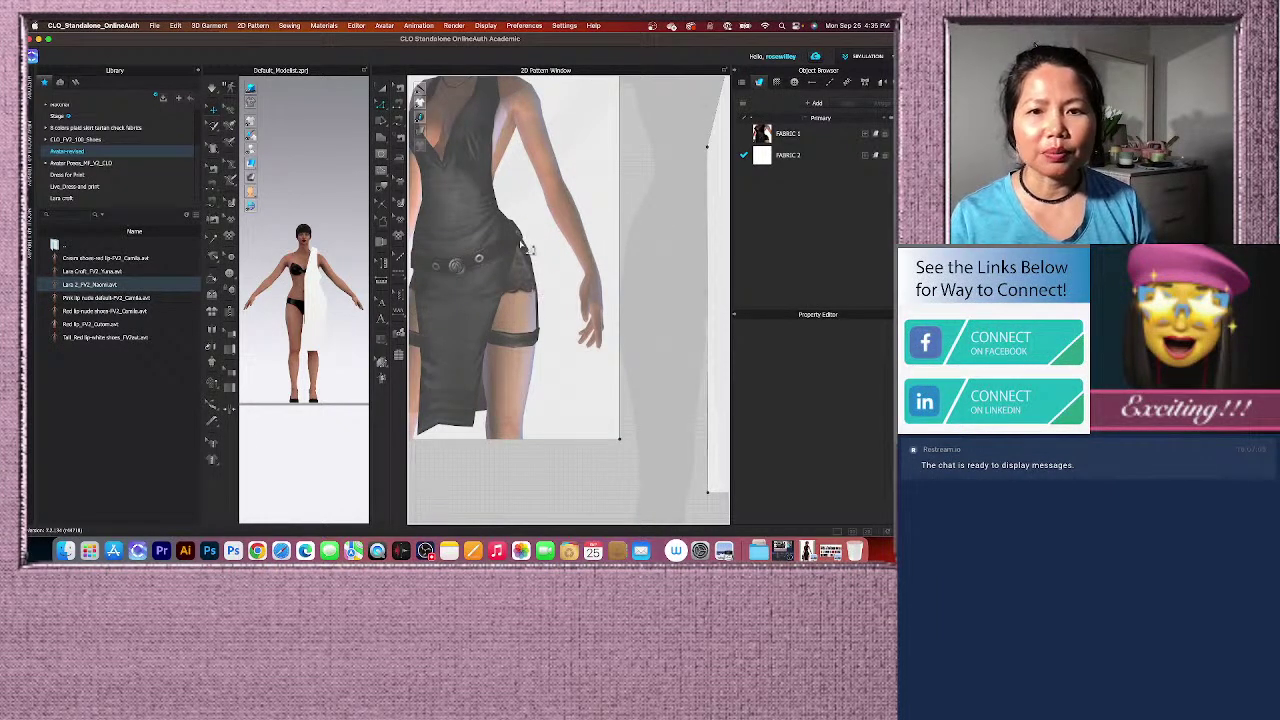
scroll(527, 262, "down", 3)
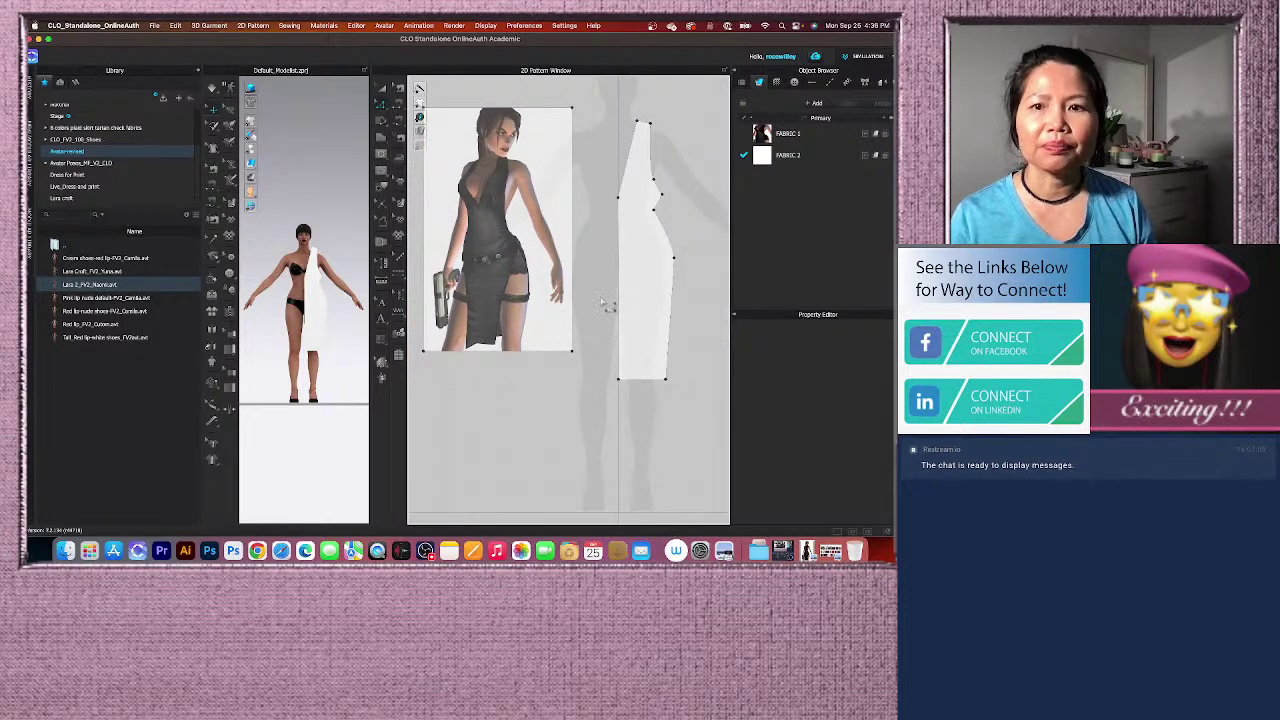
scroll(680, 300, "up", 5)
scroll(680, 280, "down", 4)
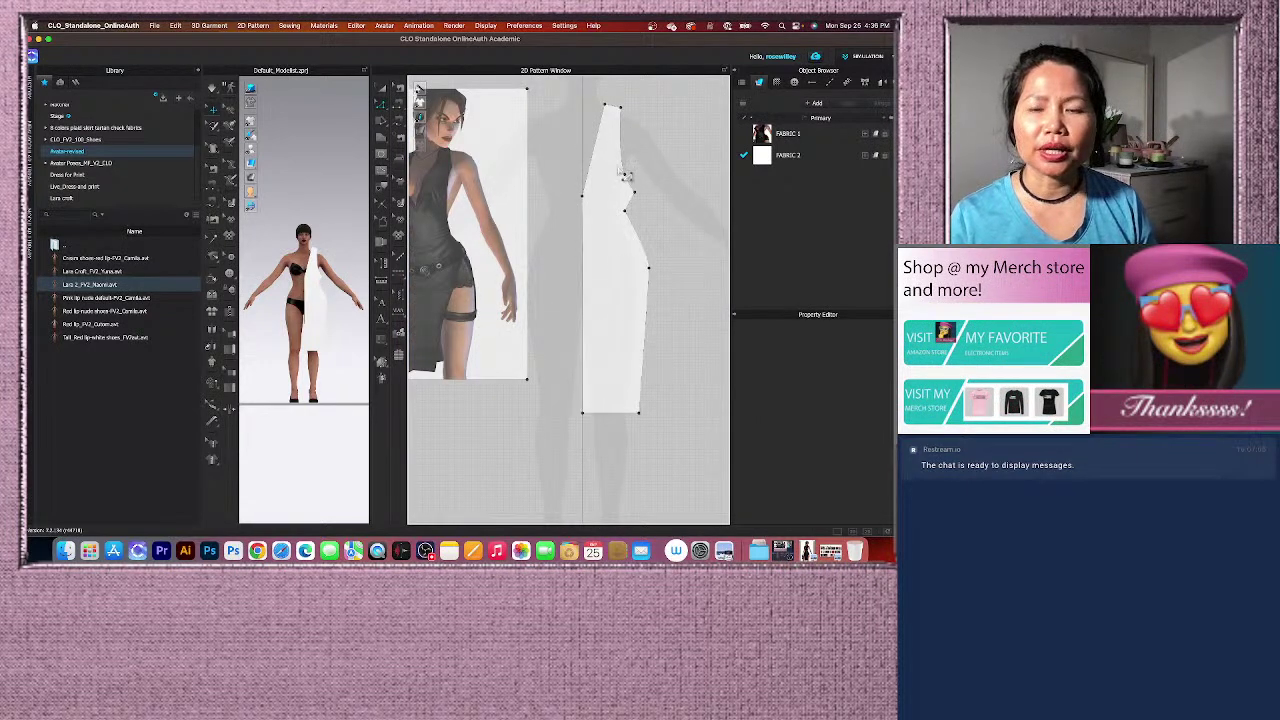
scroll(626, 236, "up", 2)
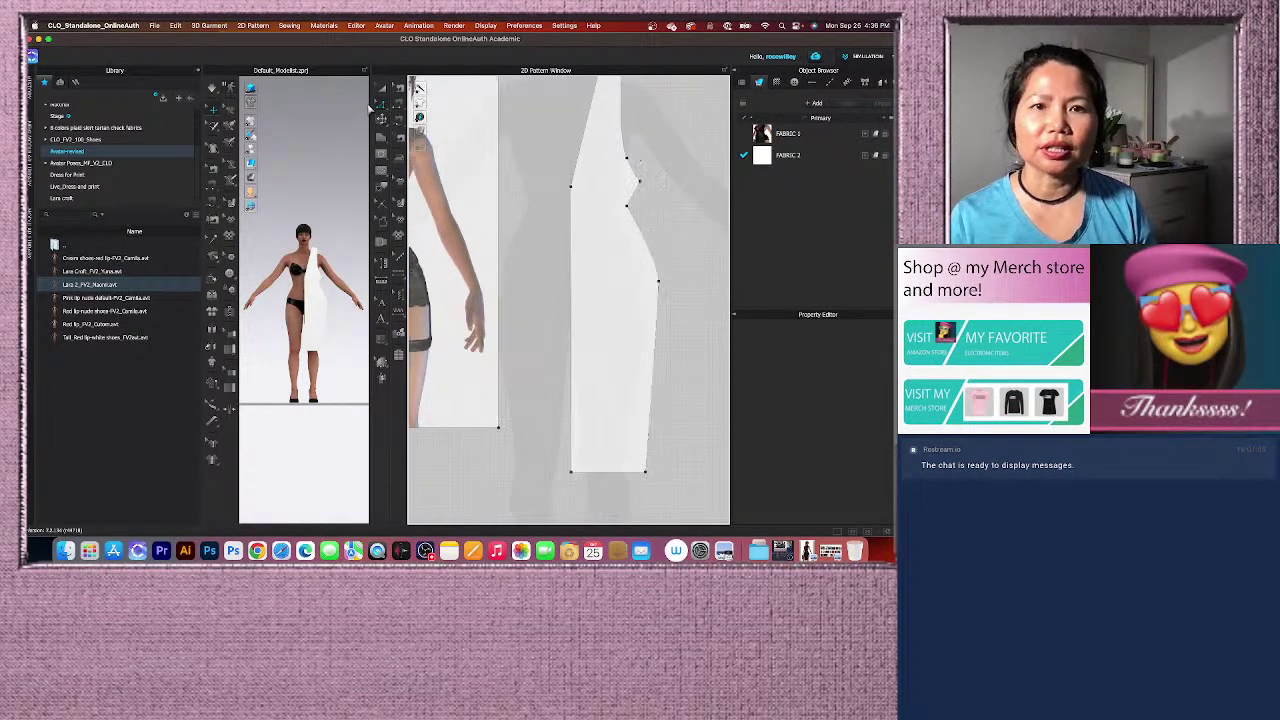
scroll(642, 222, "up", 2)
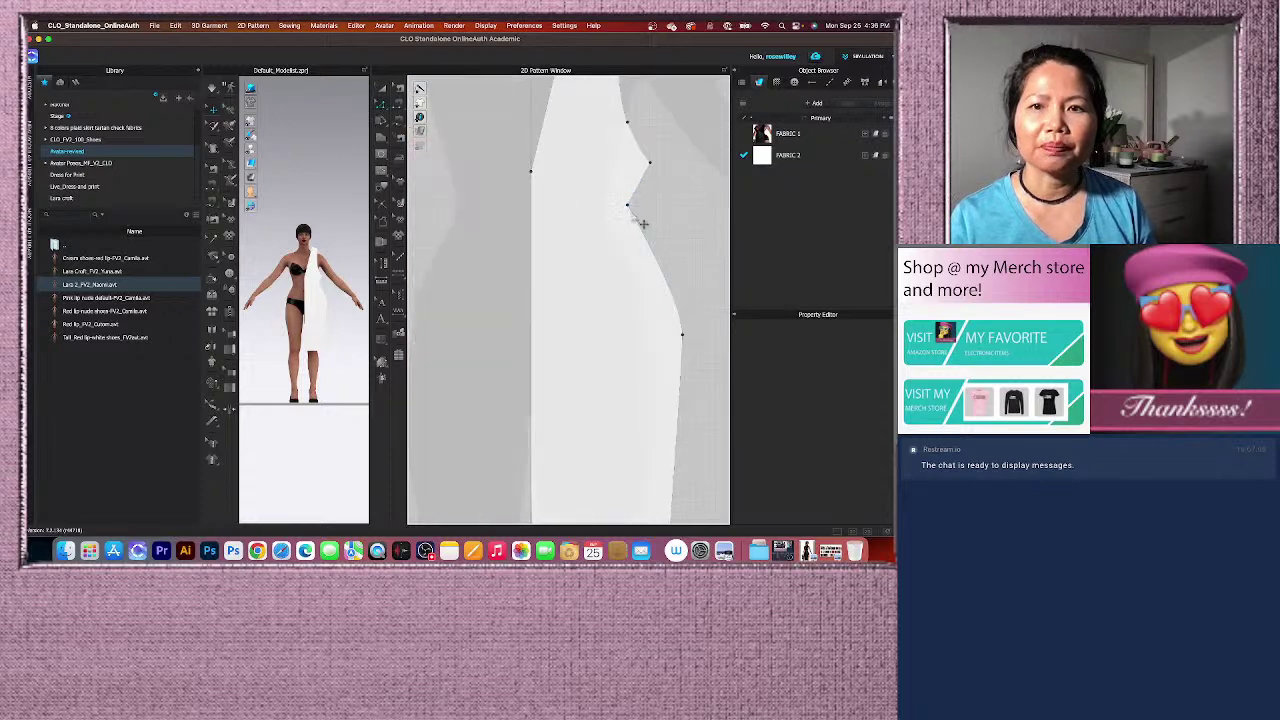
left_click(636, 215)
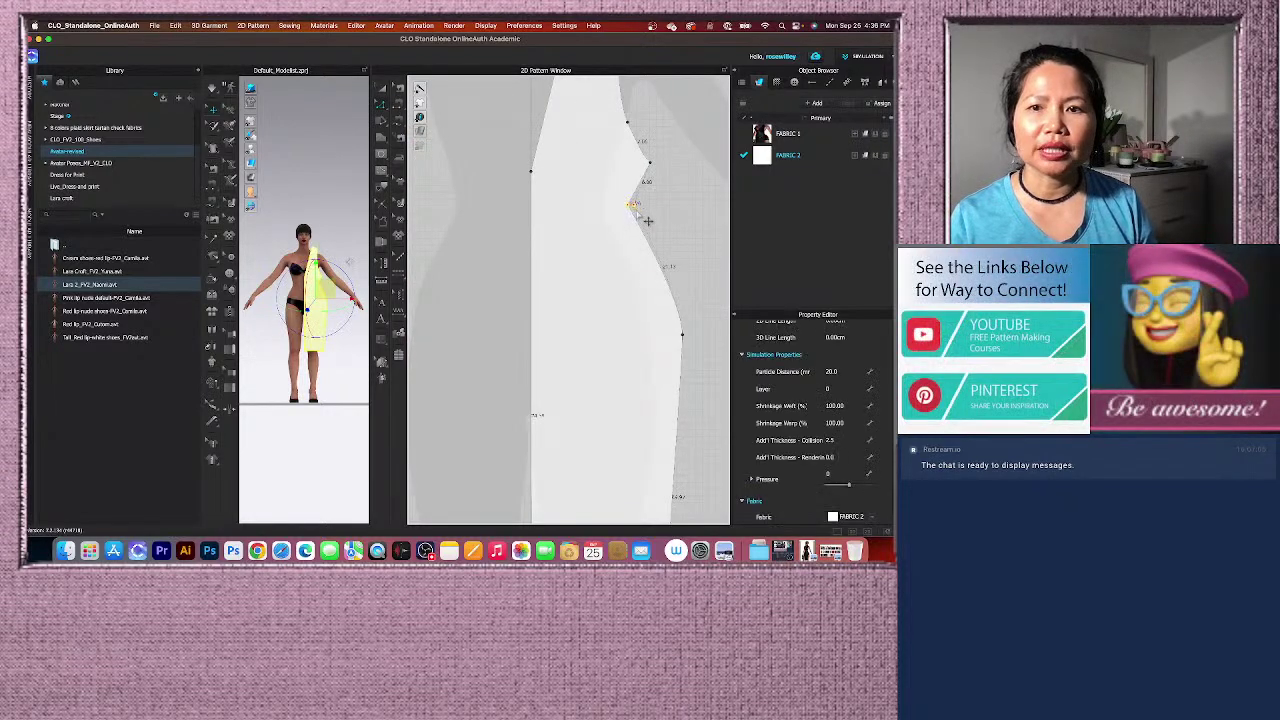
scroll(643, 219, "down", 2)
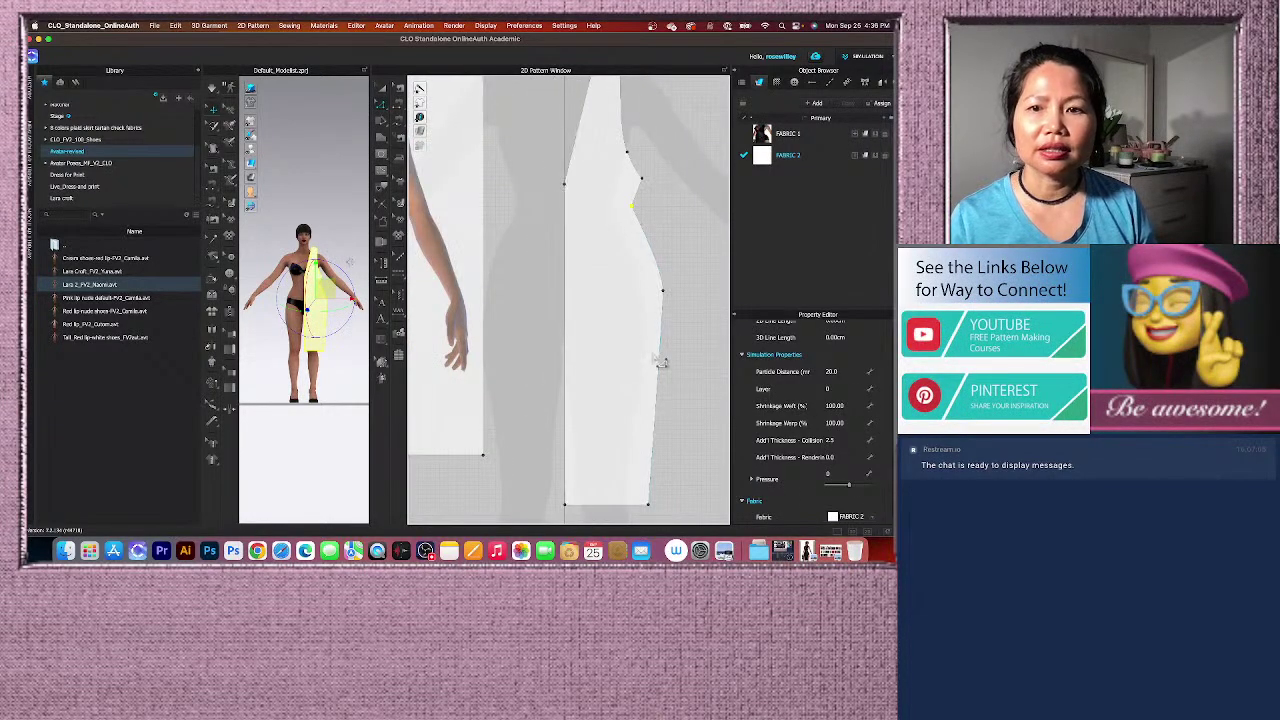
scroll(660, 362, "down", 2)
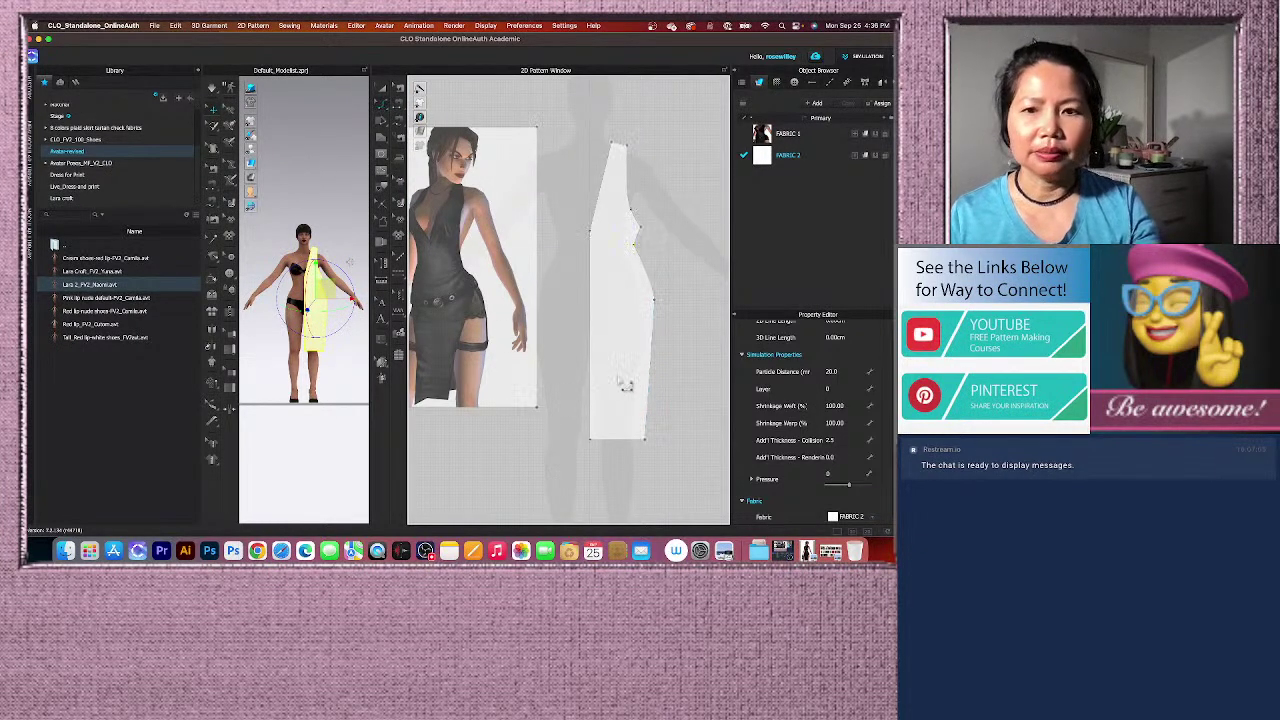
Curve the half-front's side seam slightly, both from hip to hem and from waist to hip.
left_click(655, 341)
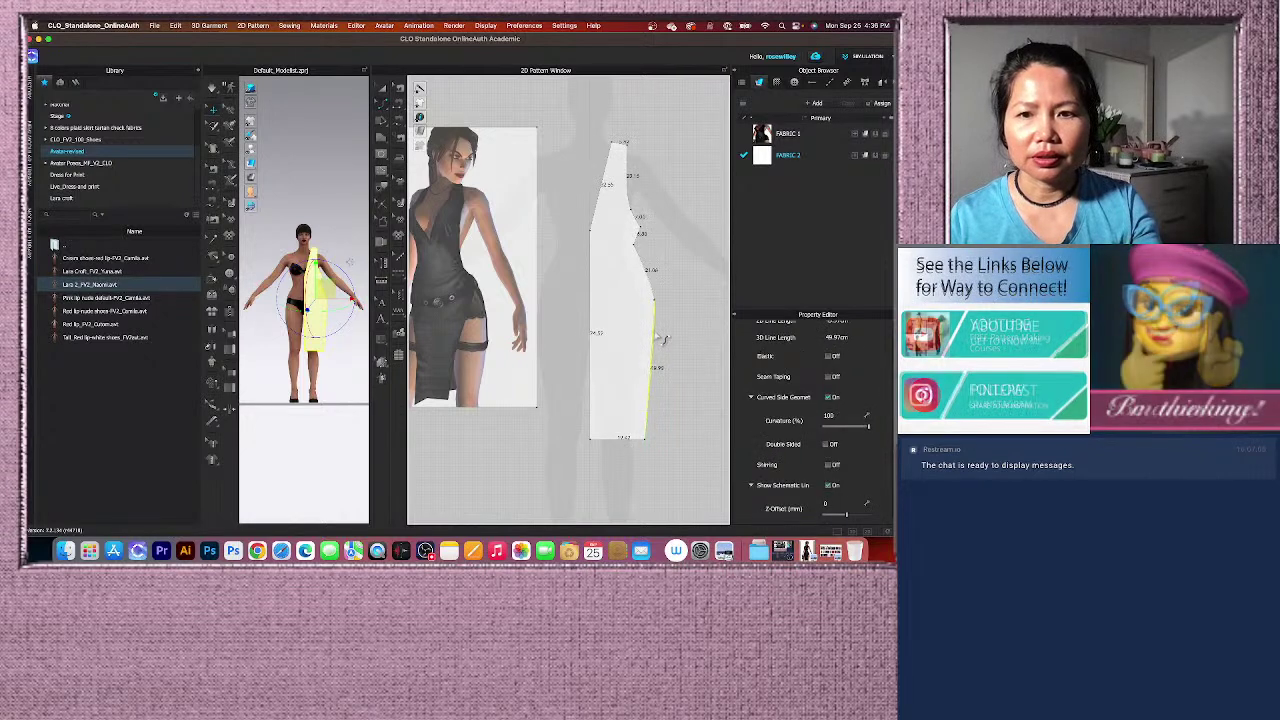
scroll(665, 343, "up", 5)
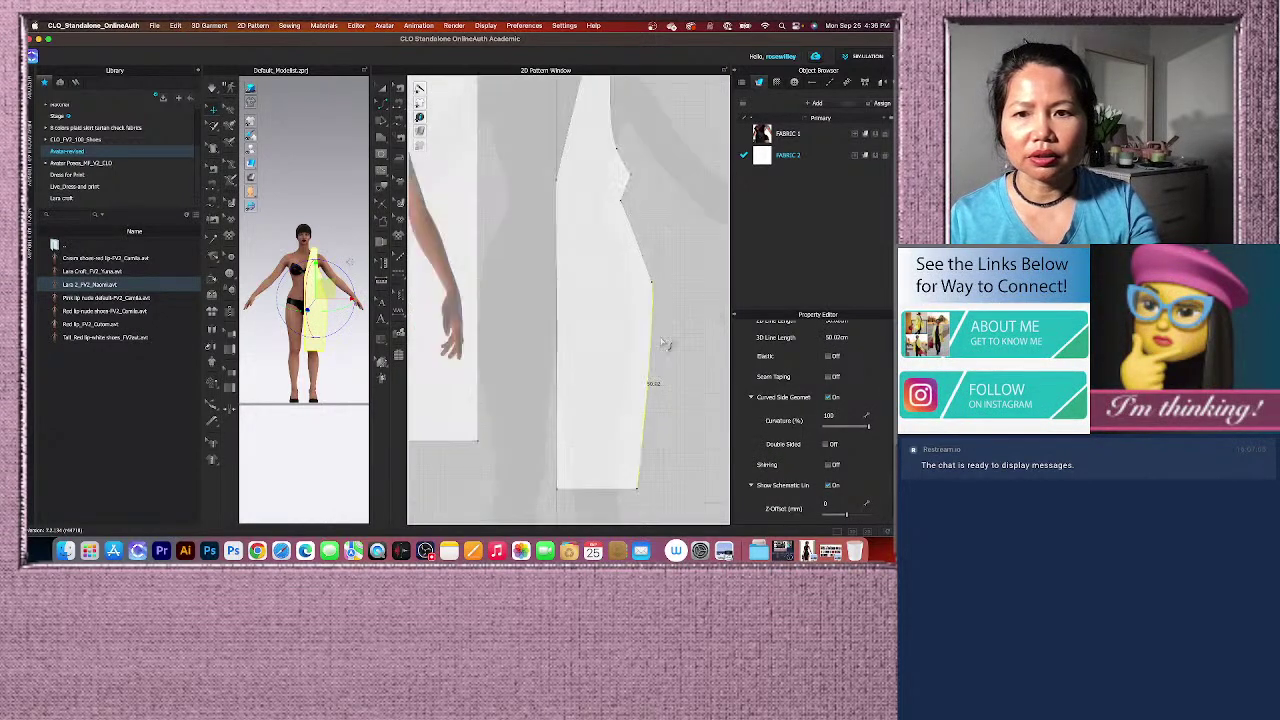
left_click(640, 236)
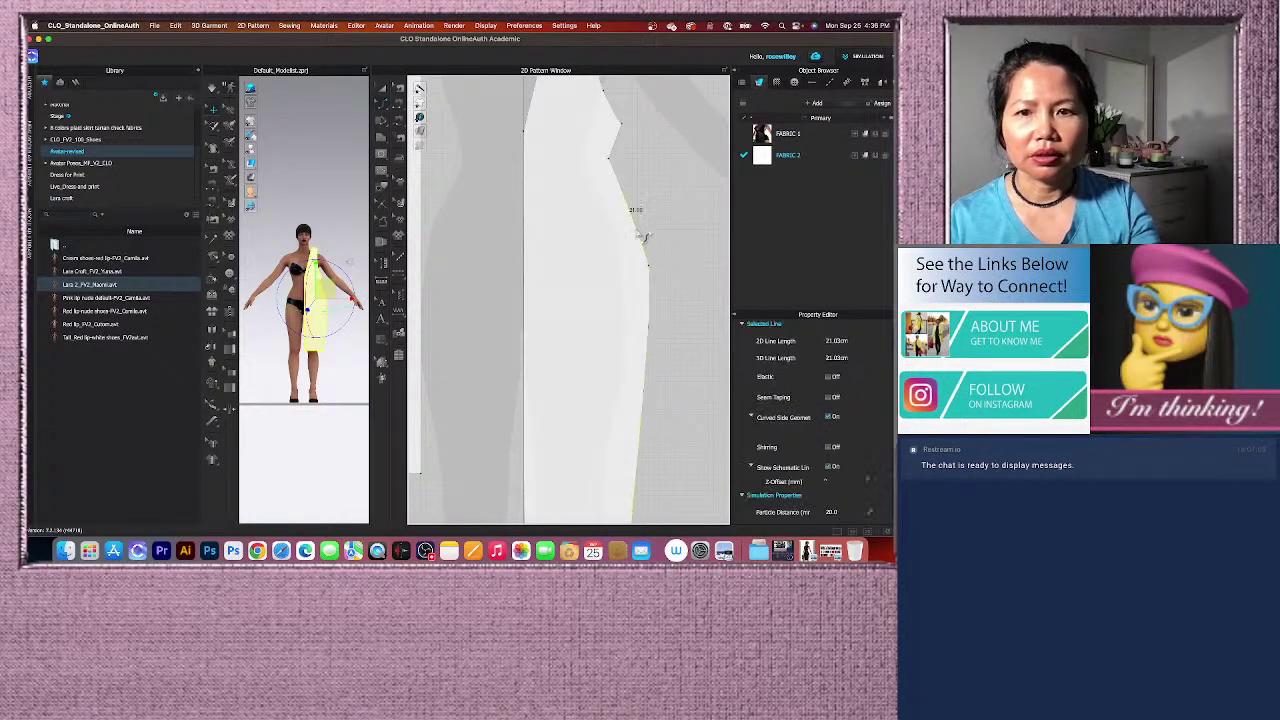
left_click(659, 343)
scroll(655, 335, "down", 5)
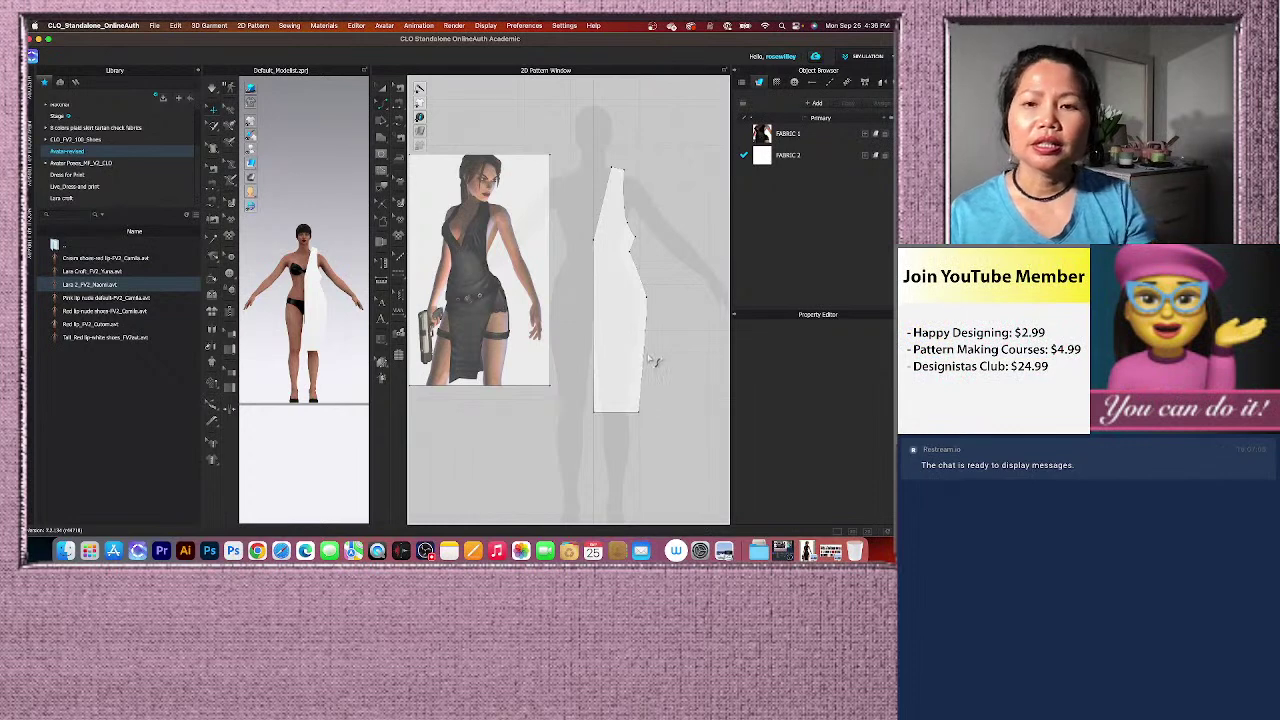
Offset the half-front's centre-front edge as one internal line at a distance of 8.5 cm.
scroll(655, 361, "up", 2)
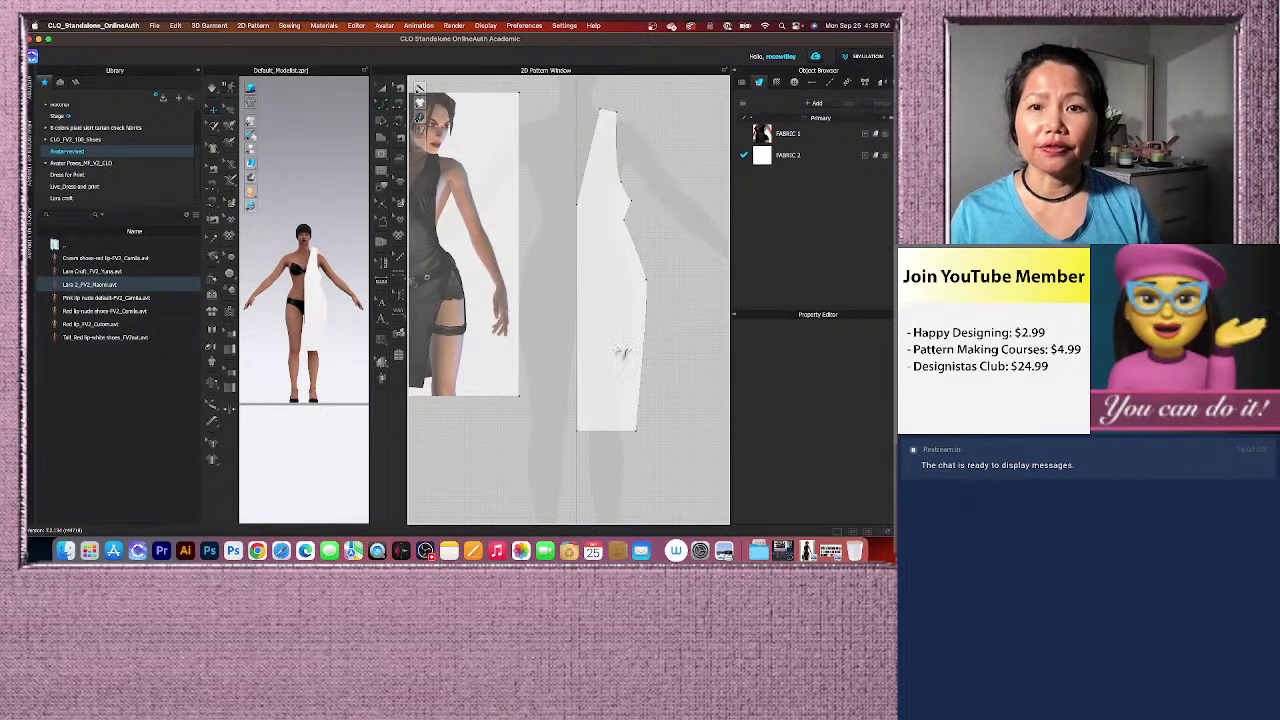
scroll(620, 335, "down", 1)
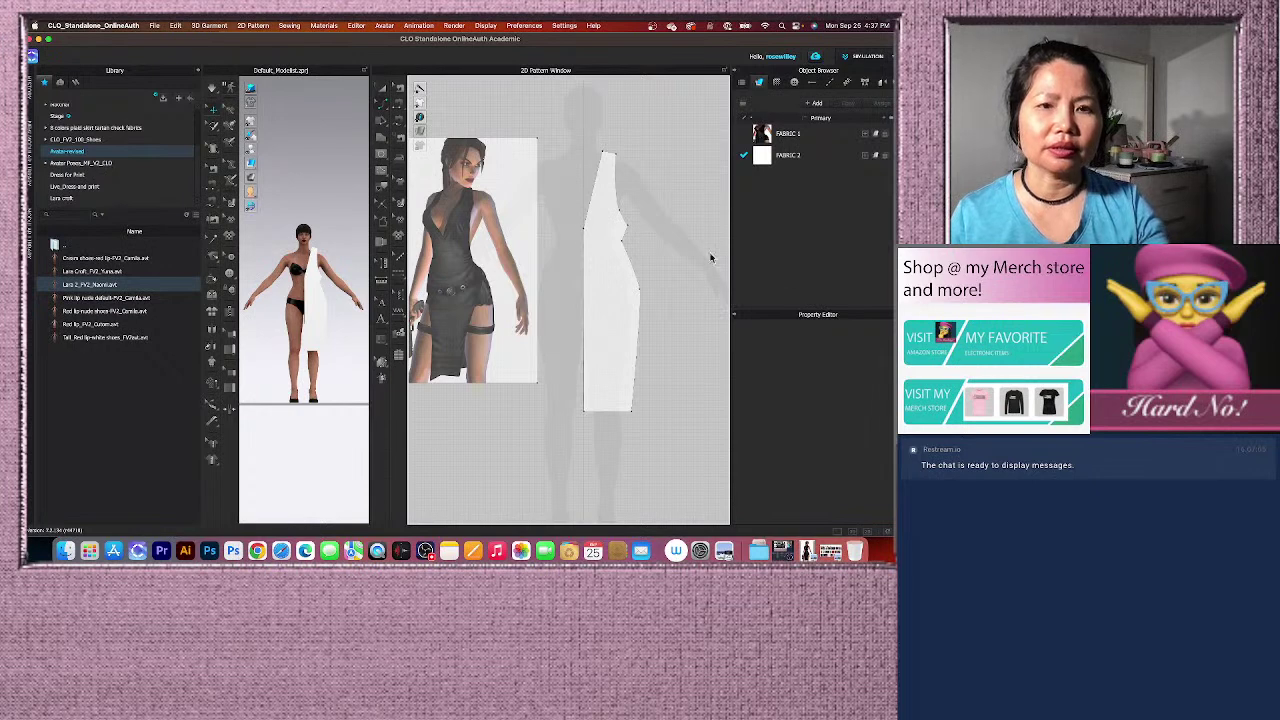
left_click(381, 110)
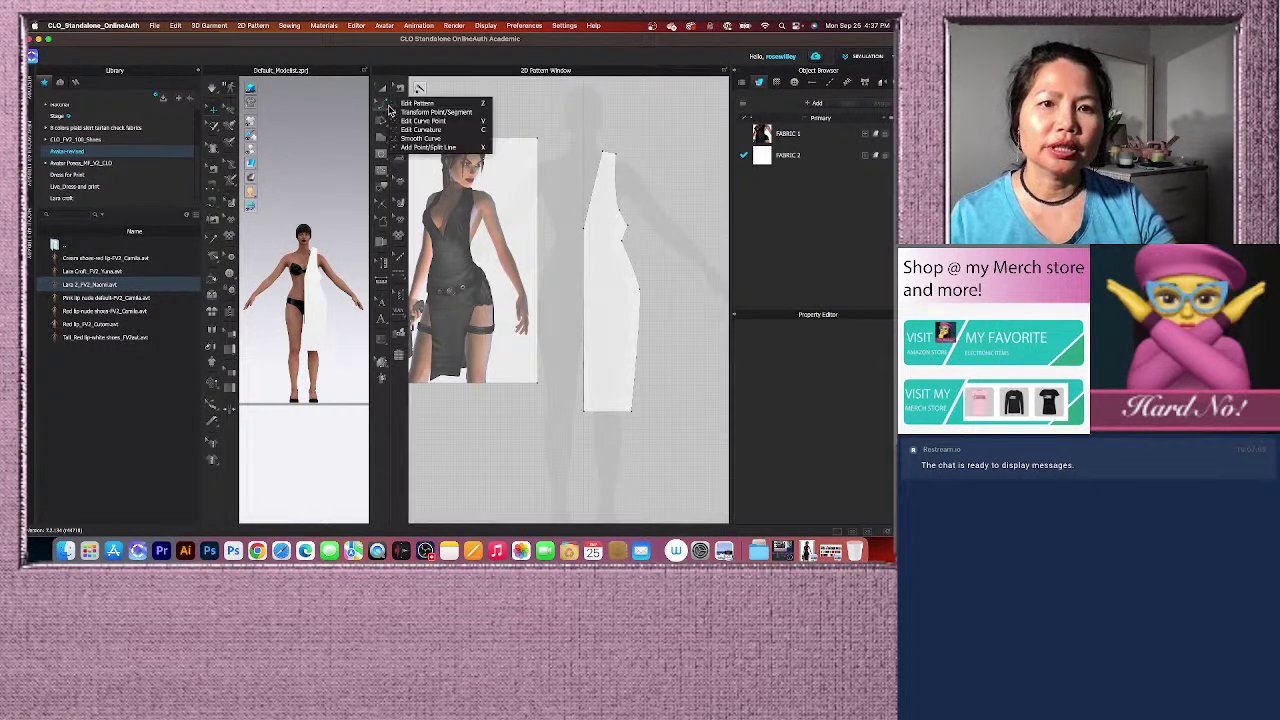
left_click(425, 104)
left_click(586, 309)
right_click(587, 302)
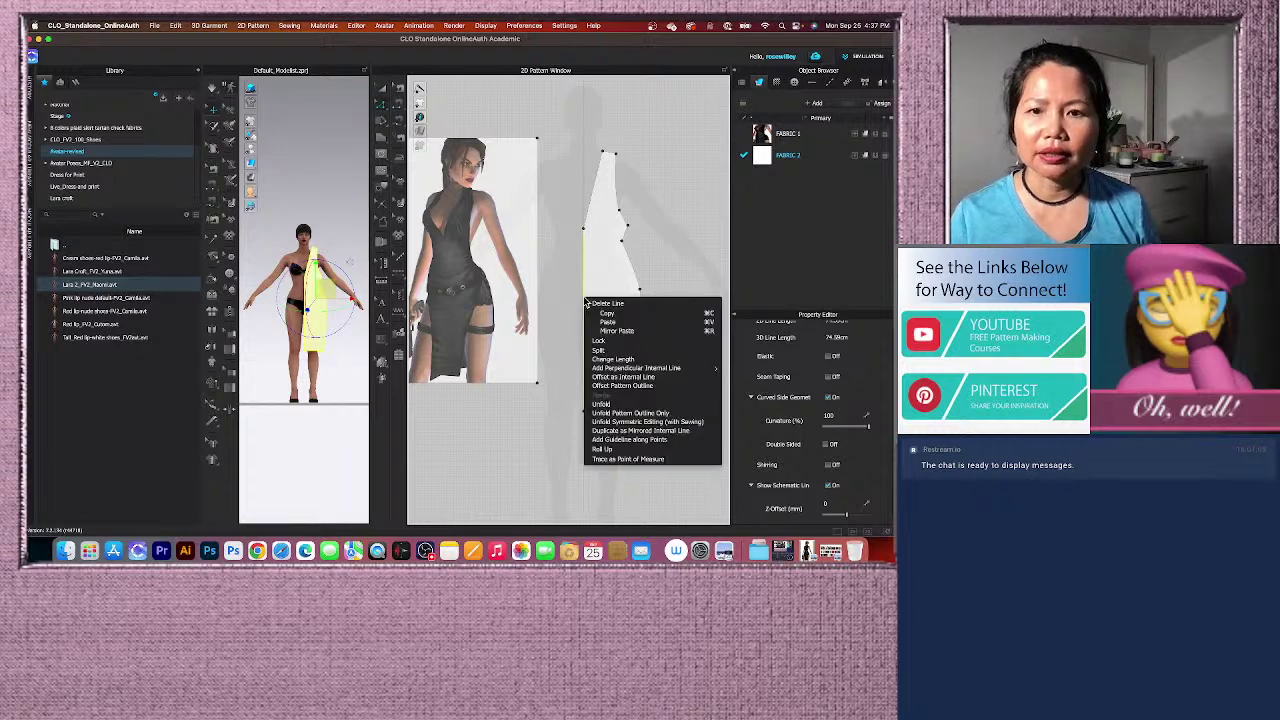
left_click(634, 379)
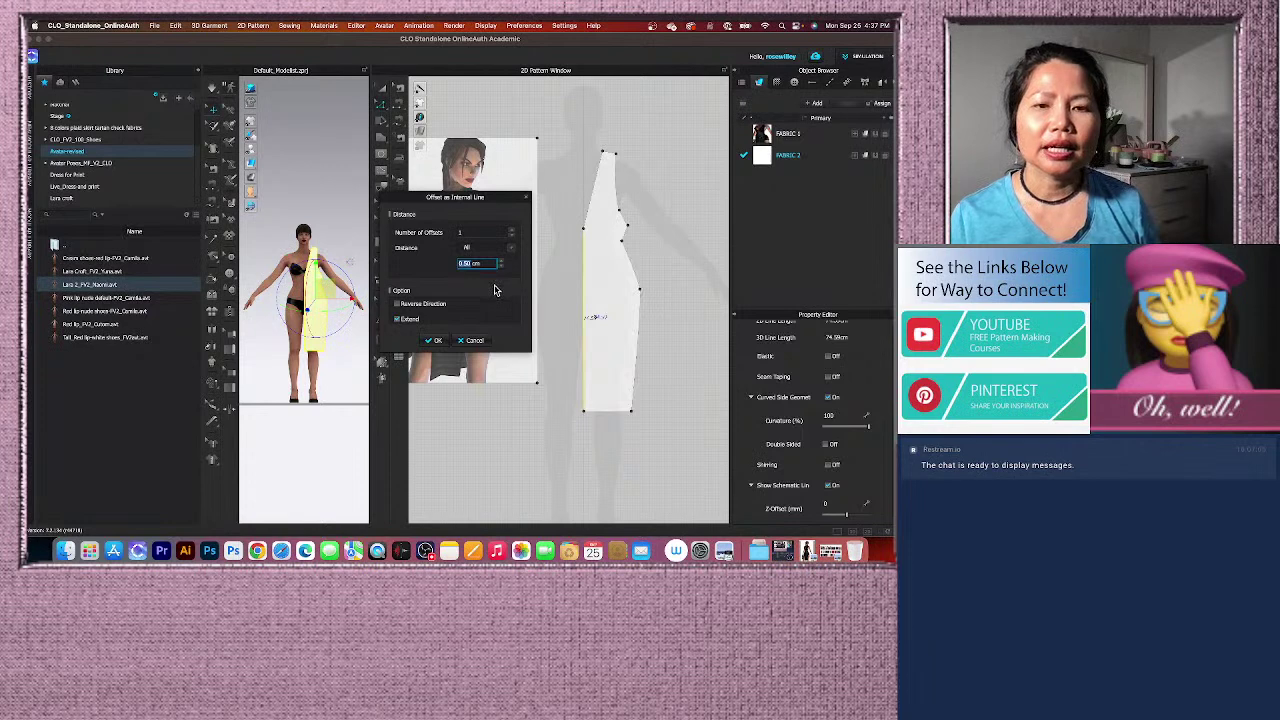
type("8")
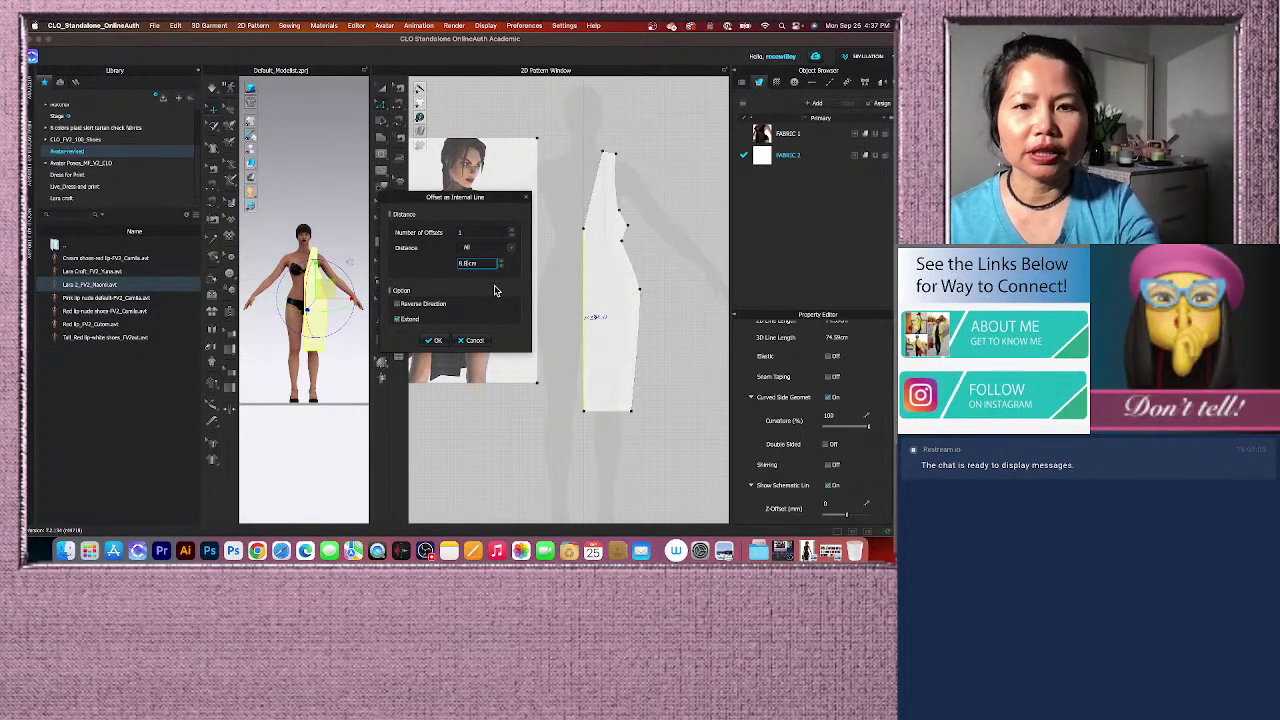
key("BackSpace")
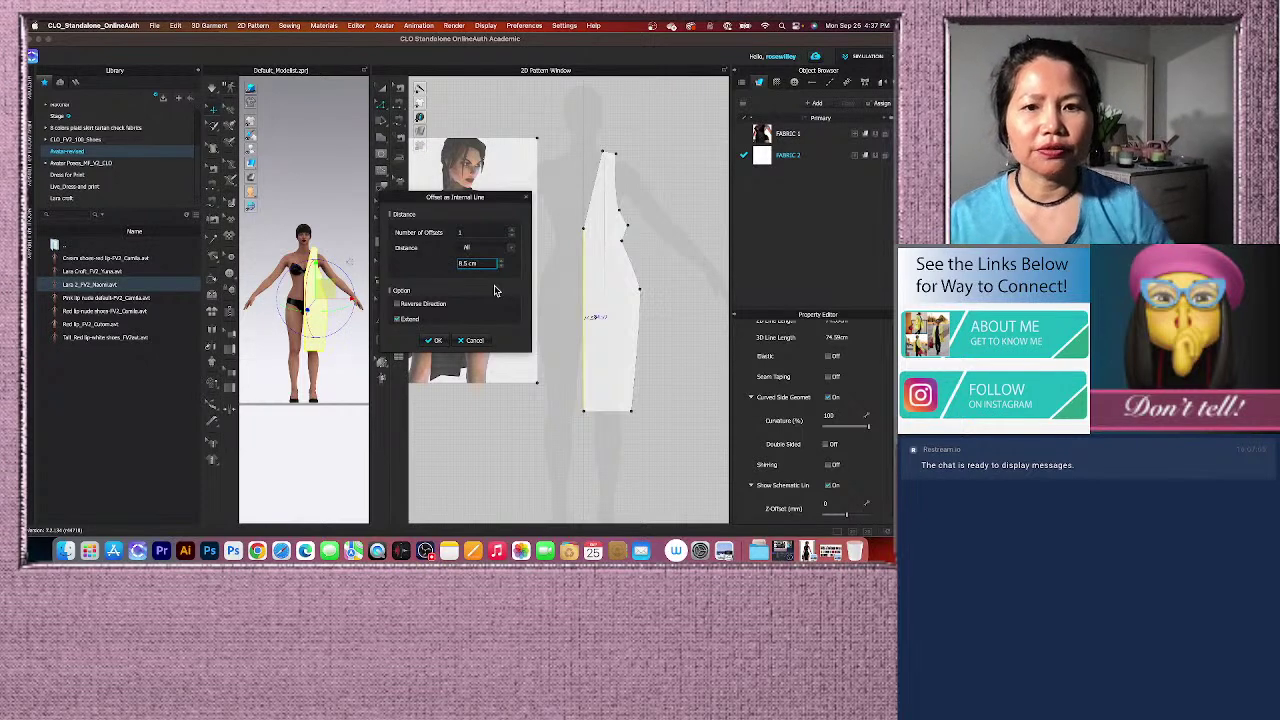
left_click(436, 341)
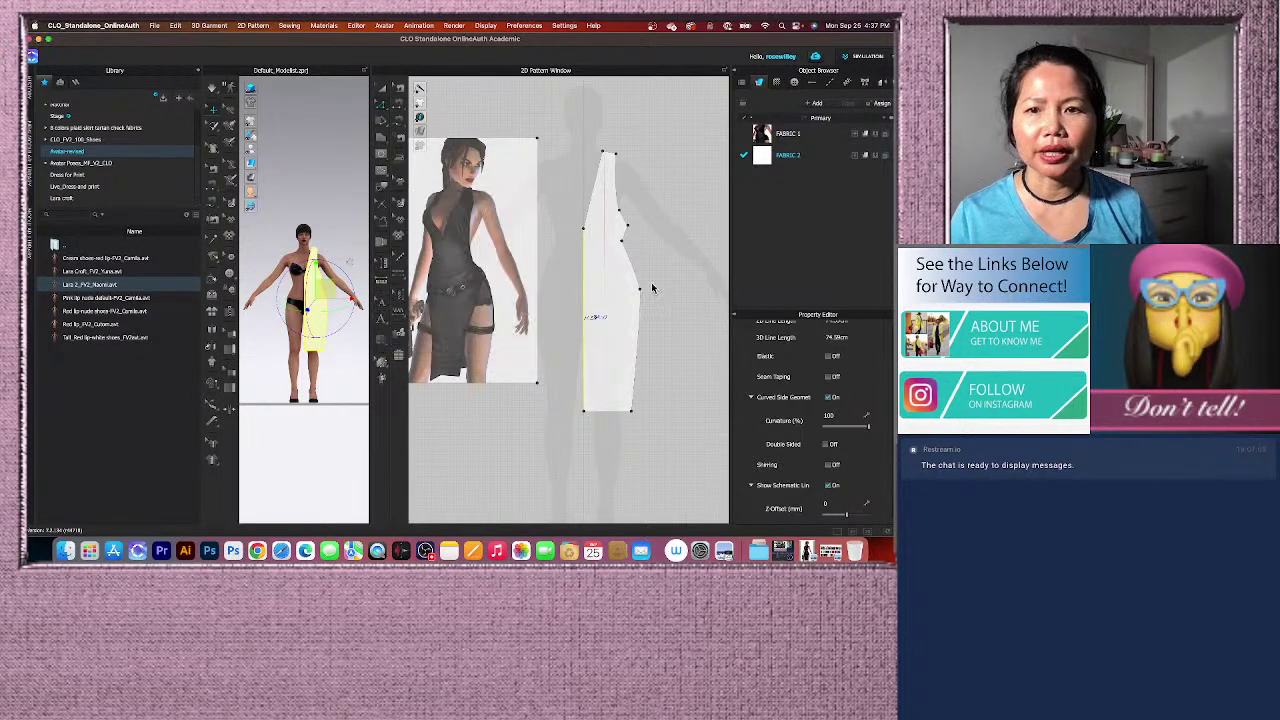
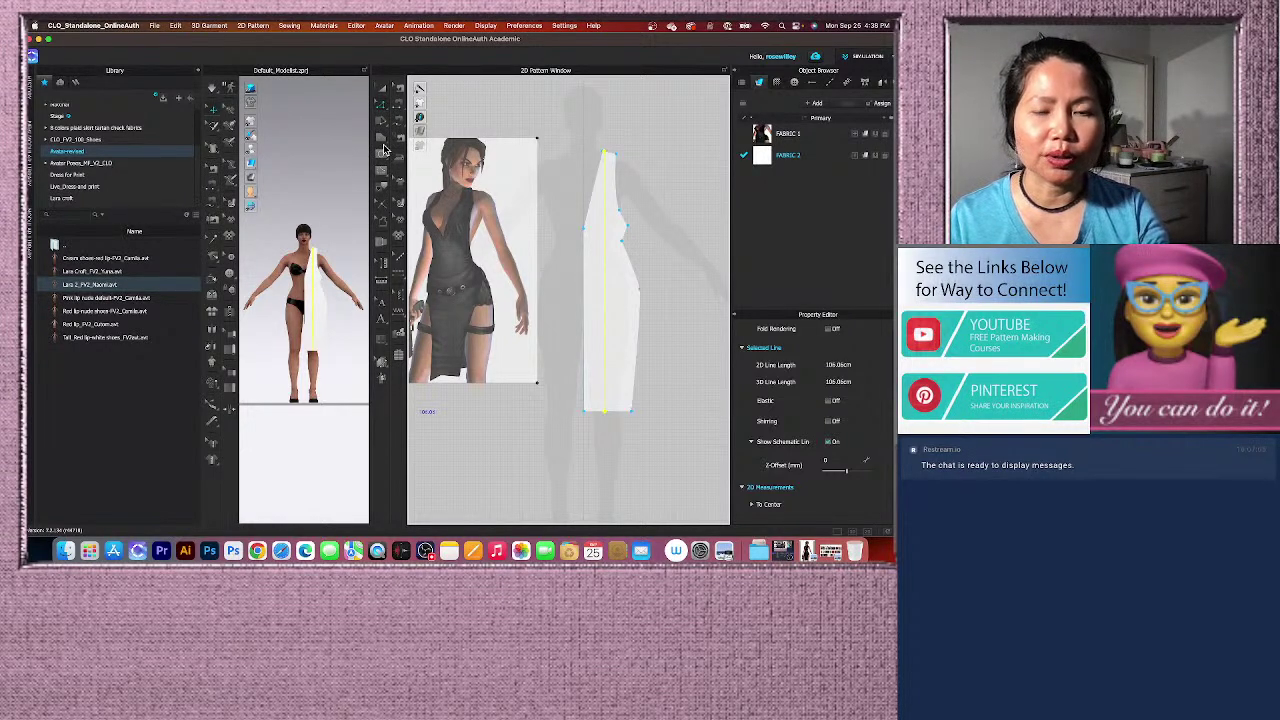
Draw a slanted internal line about 7.8 cm long between the vertical offset line at bust level and the armhole edge.
scroll(607, 225, "up", 3)
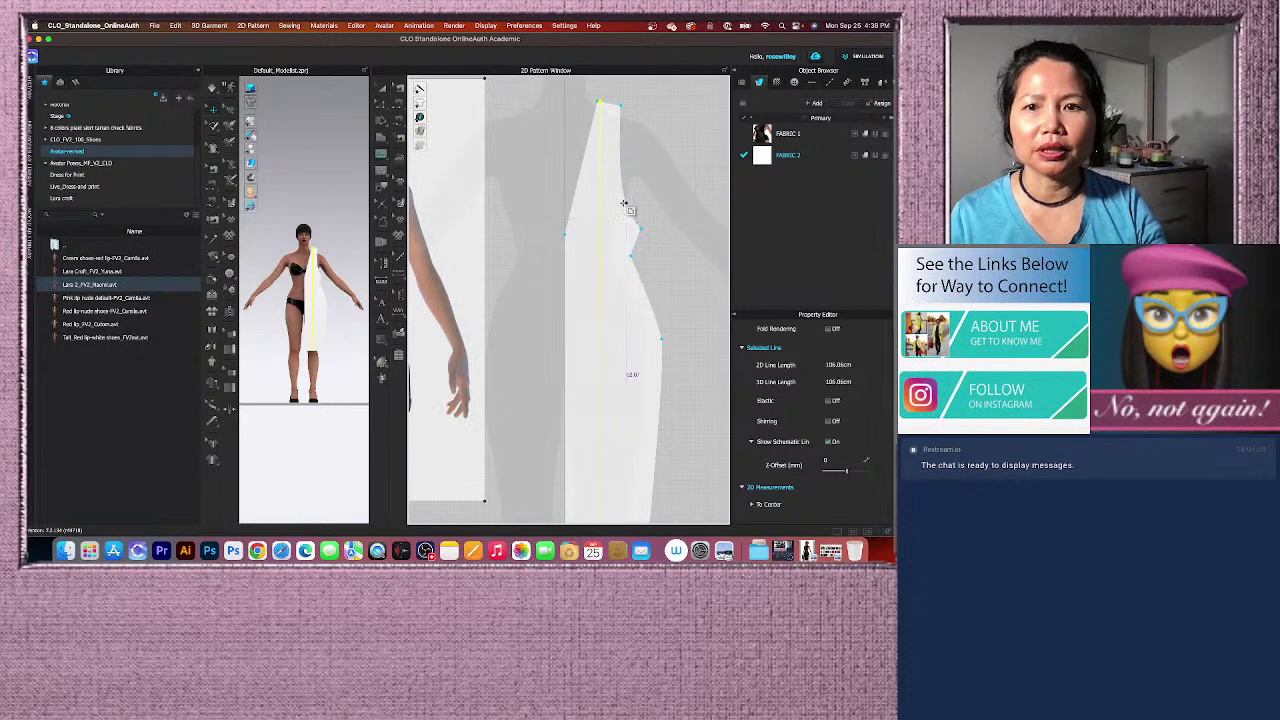
scroll(627, 203, "down", 3)
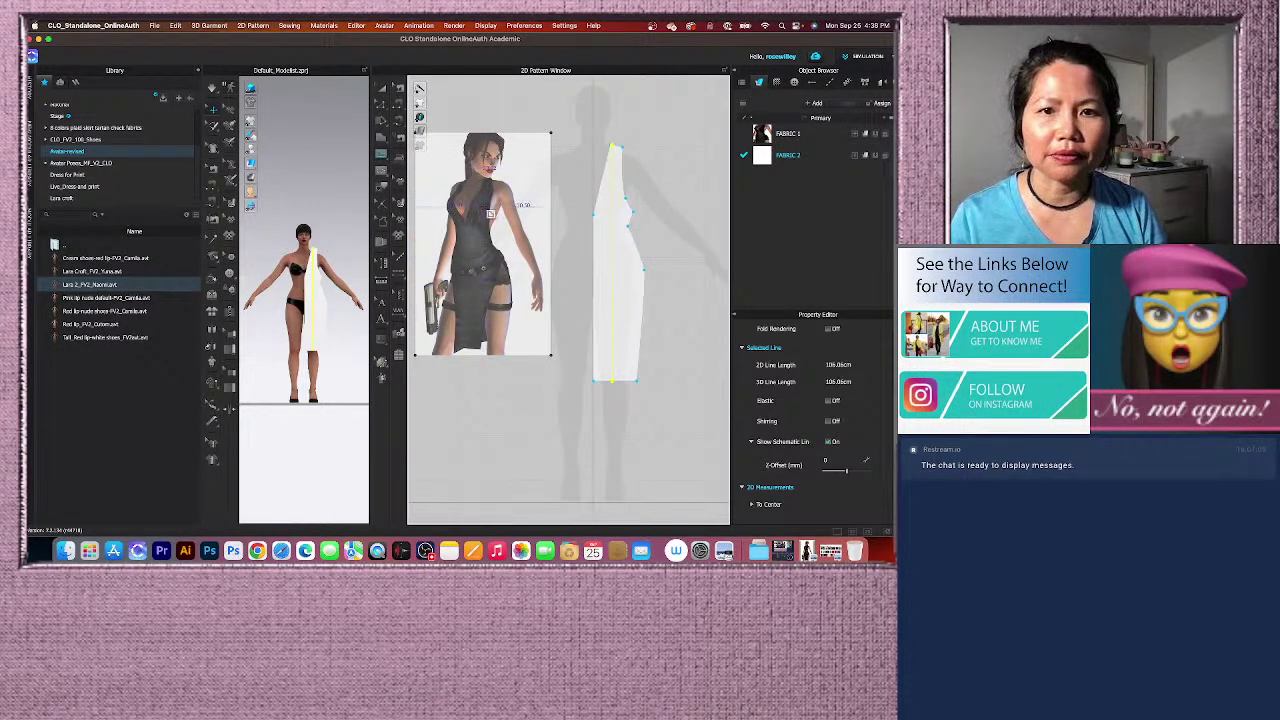
scroll(624, 202, "up", 3)
scroll(633, 198, "up", 3)
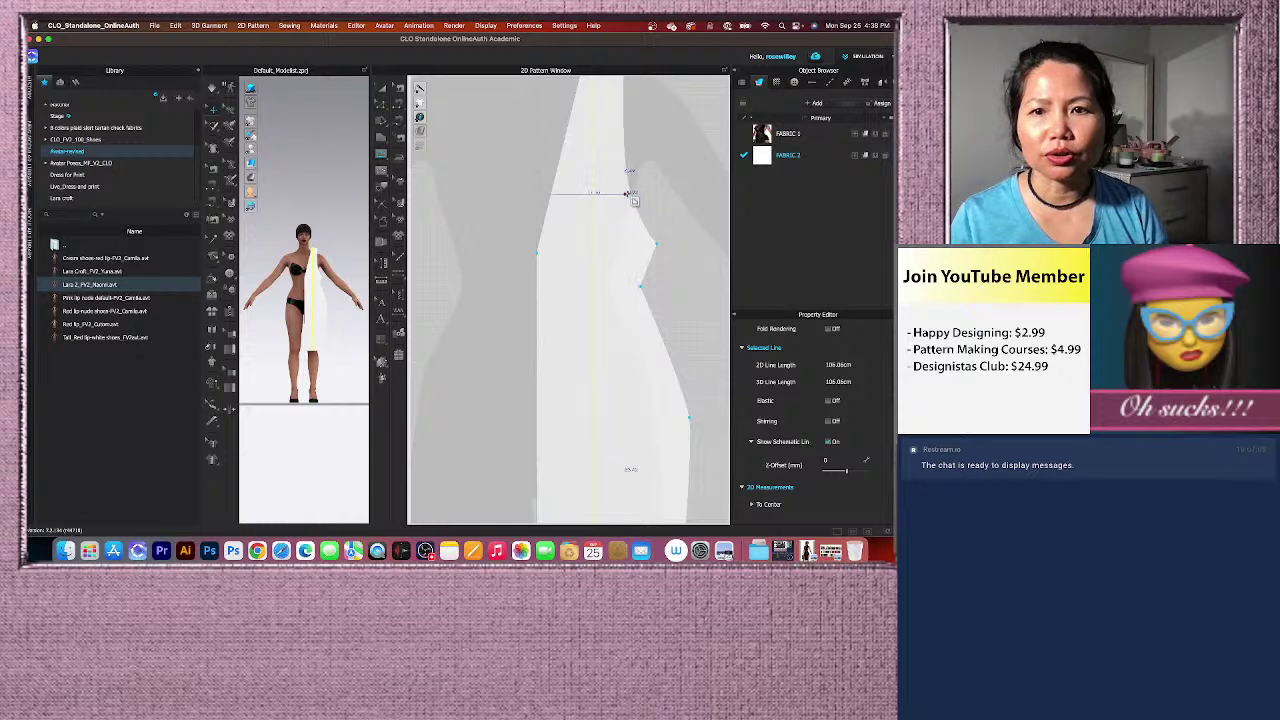
scroll(633, 199, "up", 3)
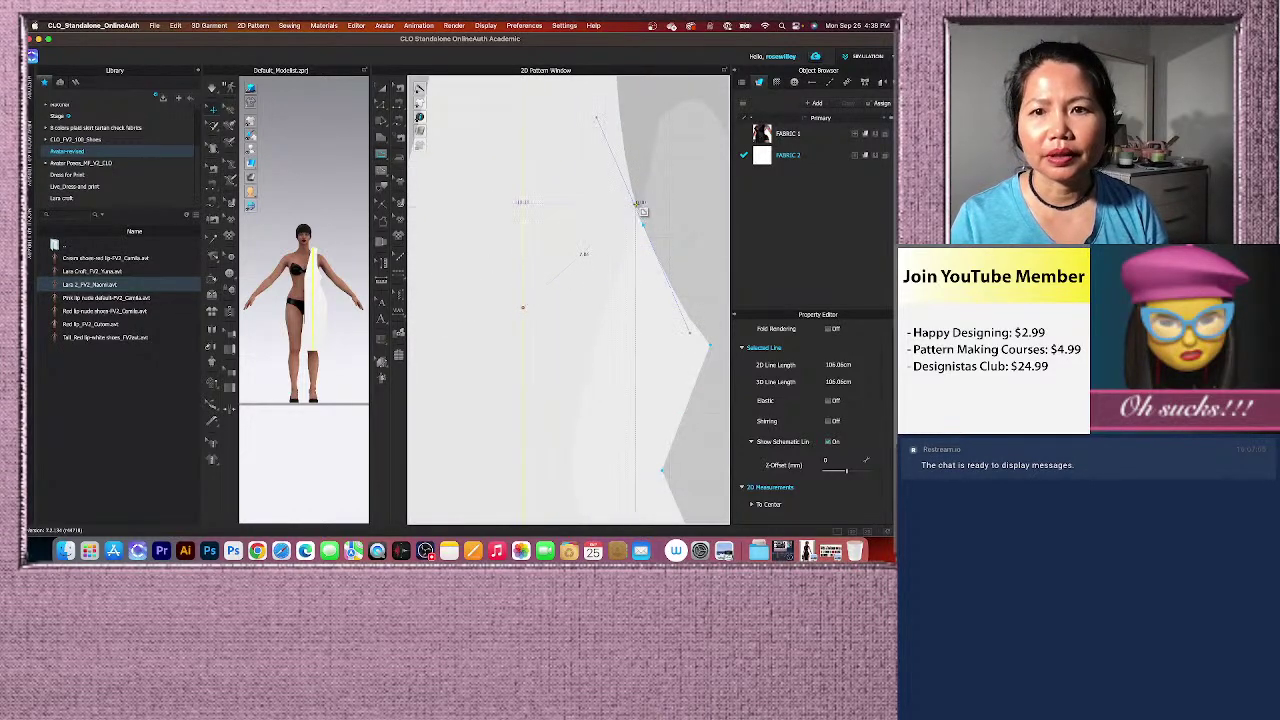
scroll(633, 203, "up", 3)
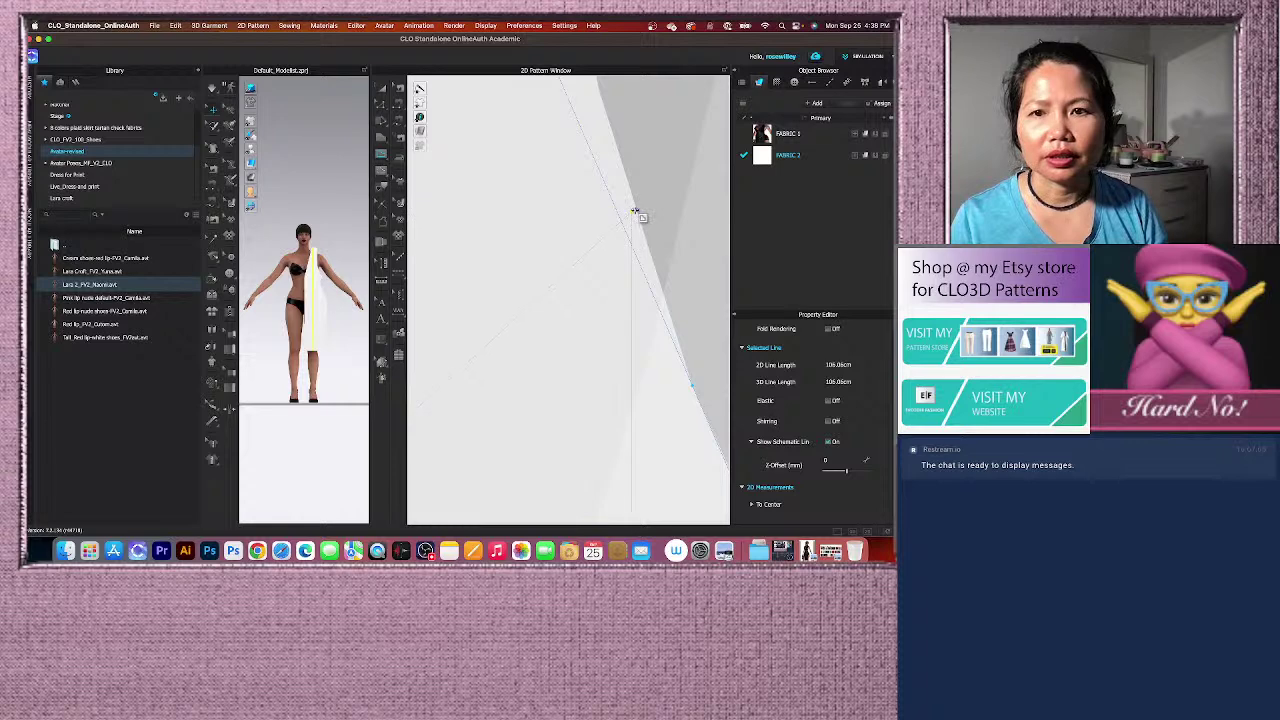
scroll(635, 215, "down", 6)
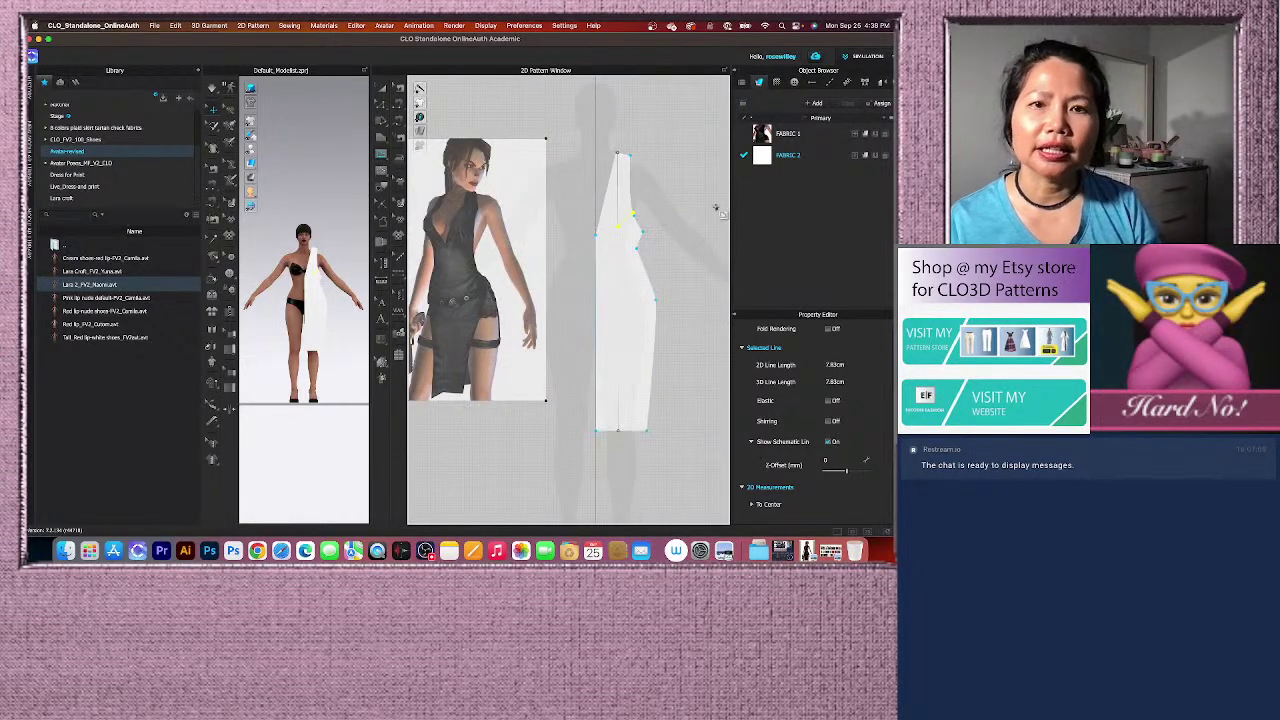
left_click(382, 107)
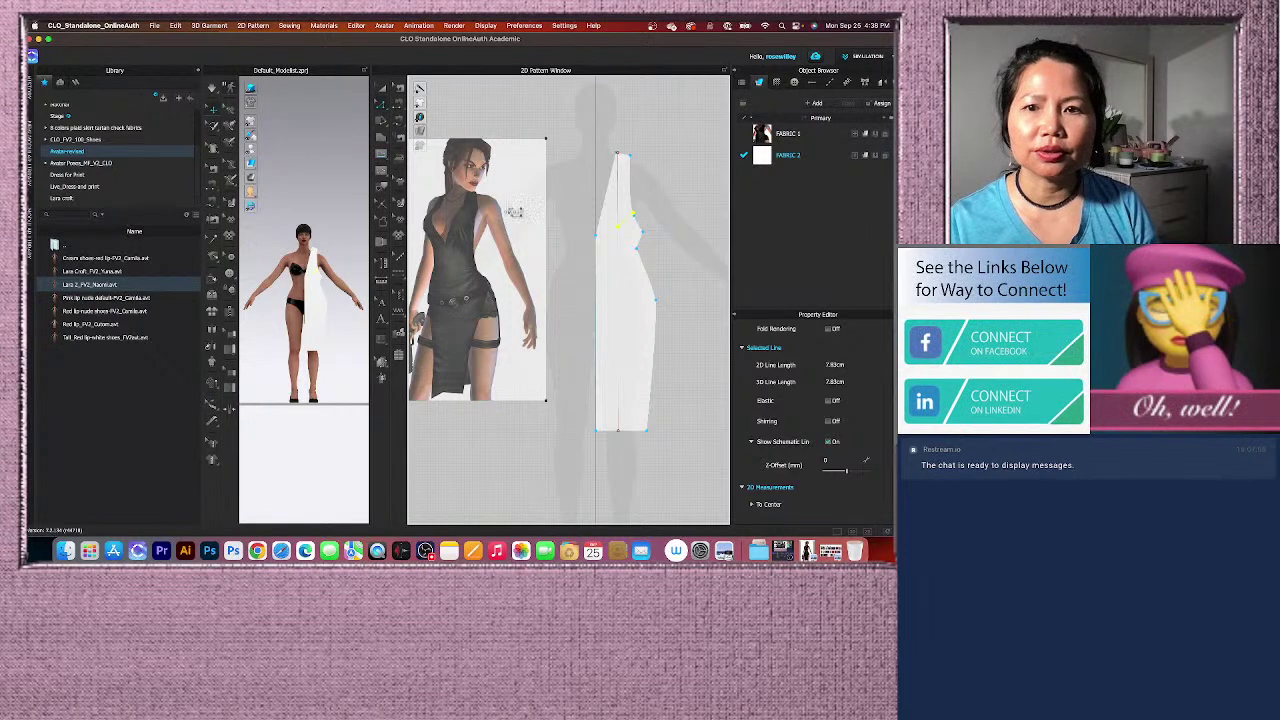
scroll(684, 232, "up", 3)
left_click(683, 223)
left_click(618, 221)
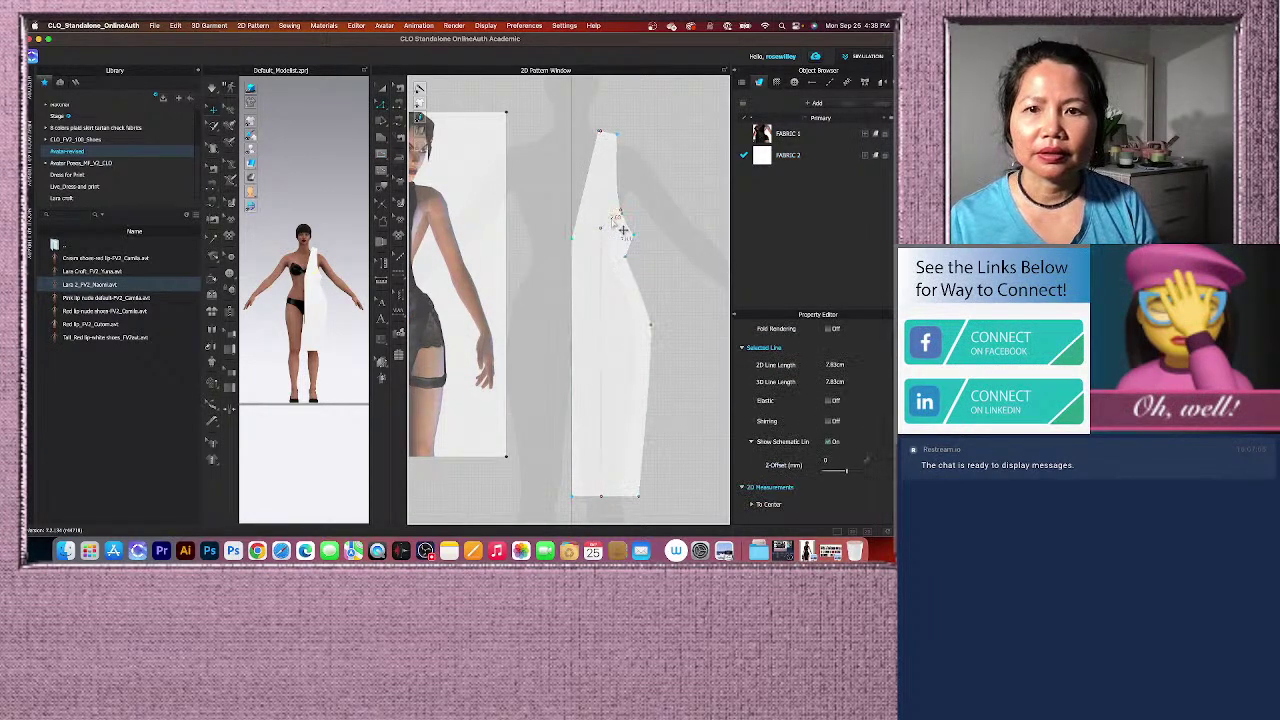
right_click(617, 220)
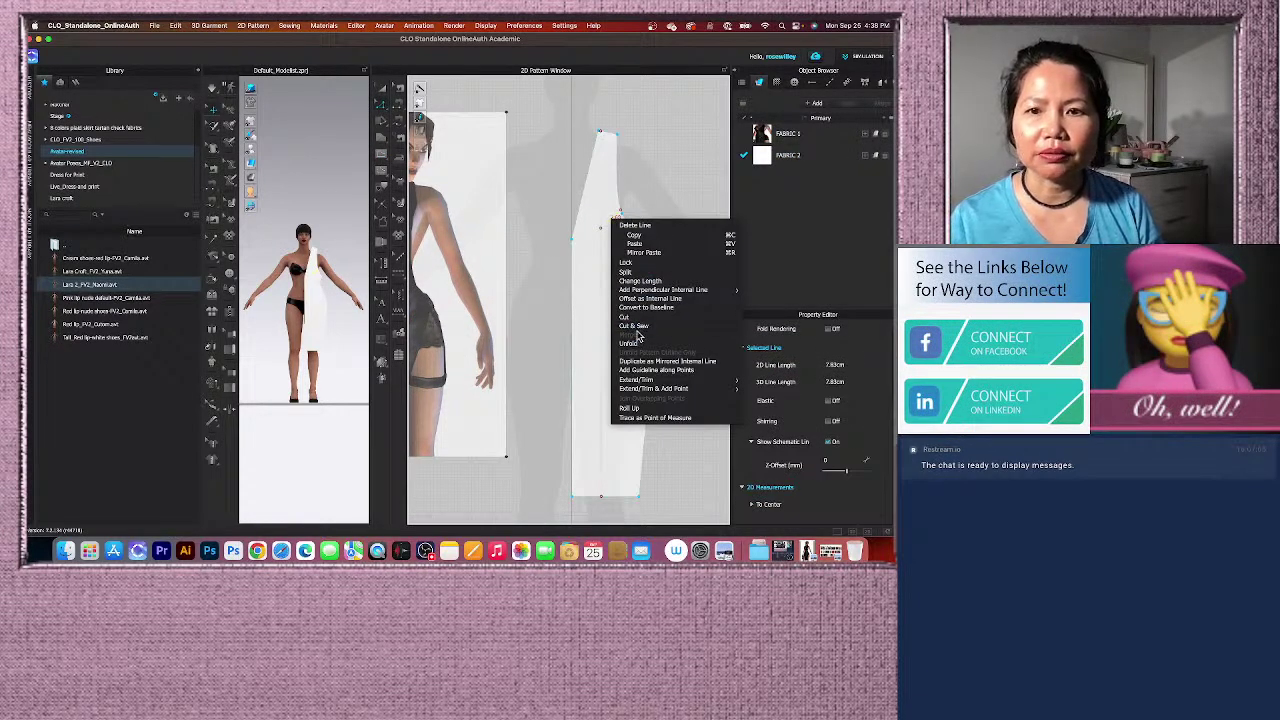
left_click(884, 321)
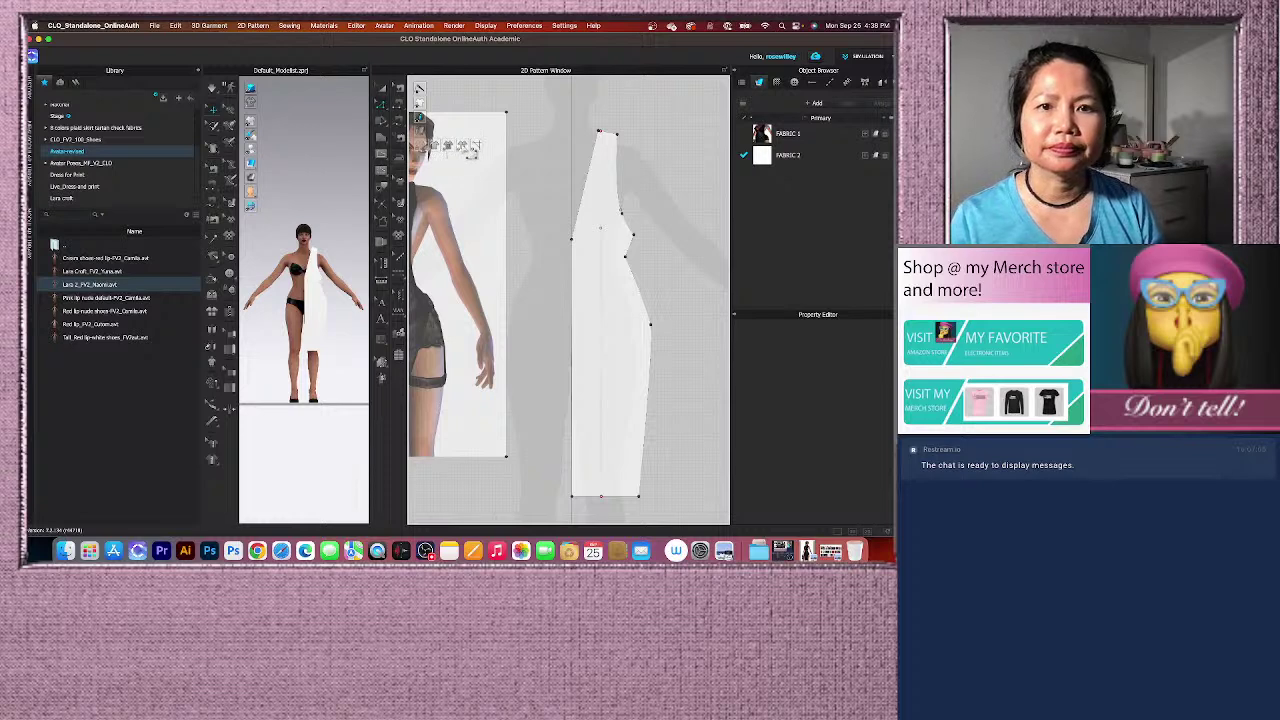
Select the vertical internal line that runs the full length of the half-front through the bust point.
scroll(619, 321, "down", 3)
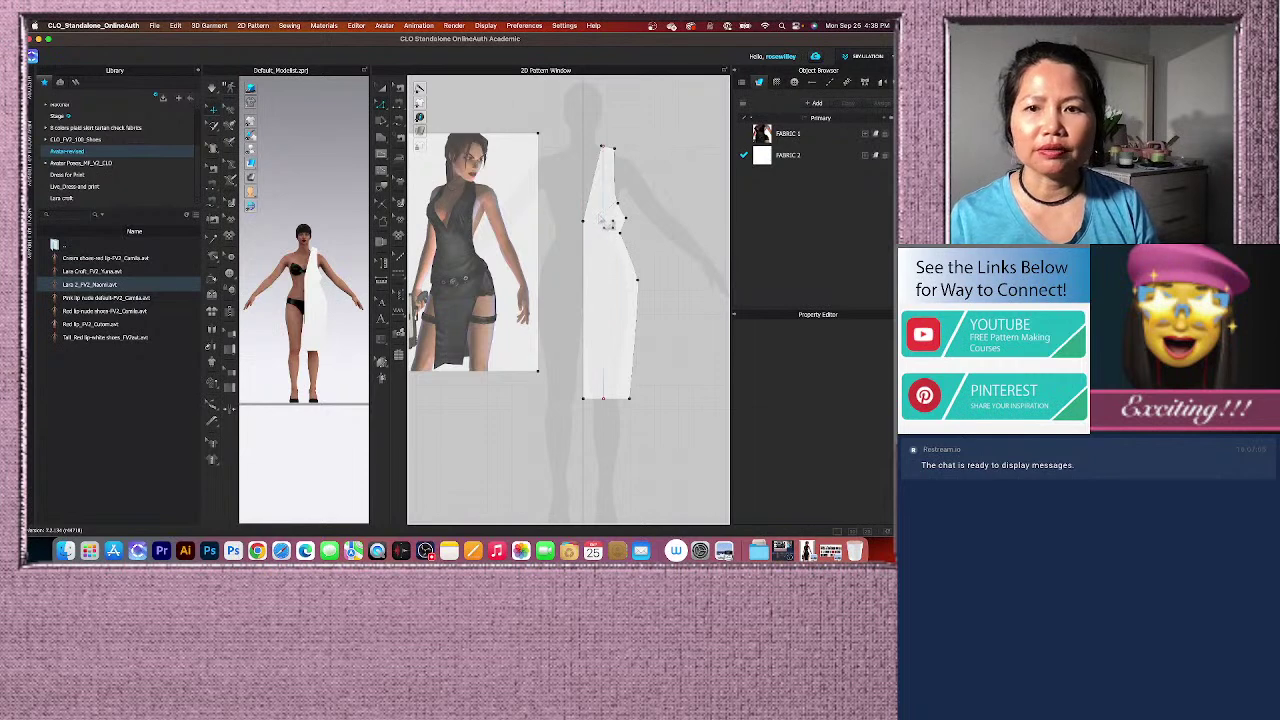
scroll(615, 245, "up", 3)
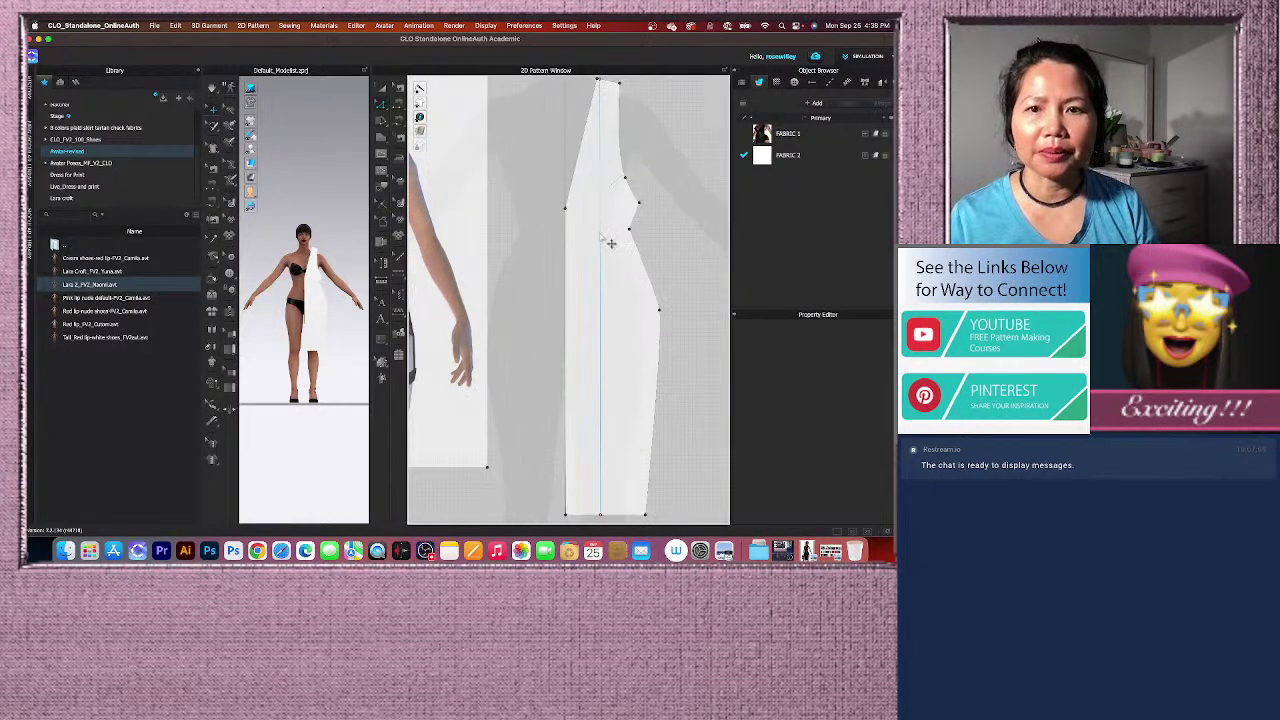
left_click(602, 243)
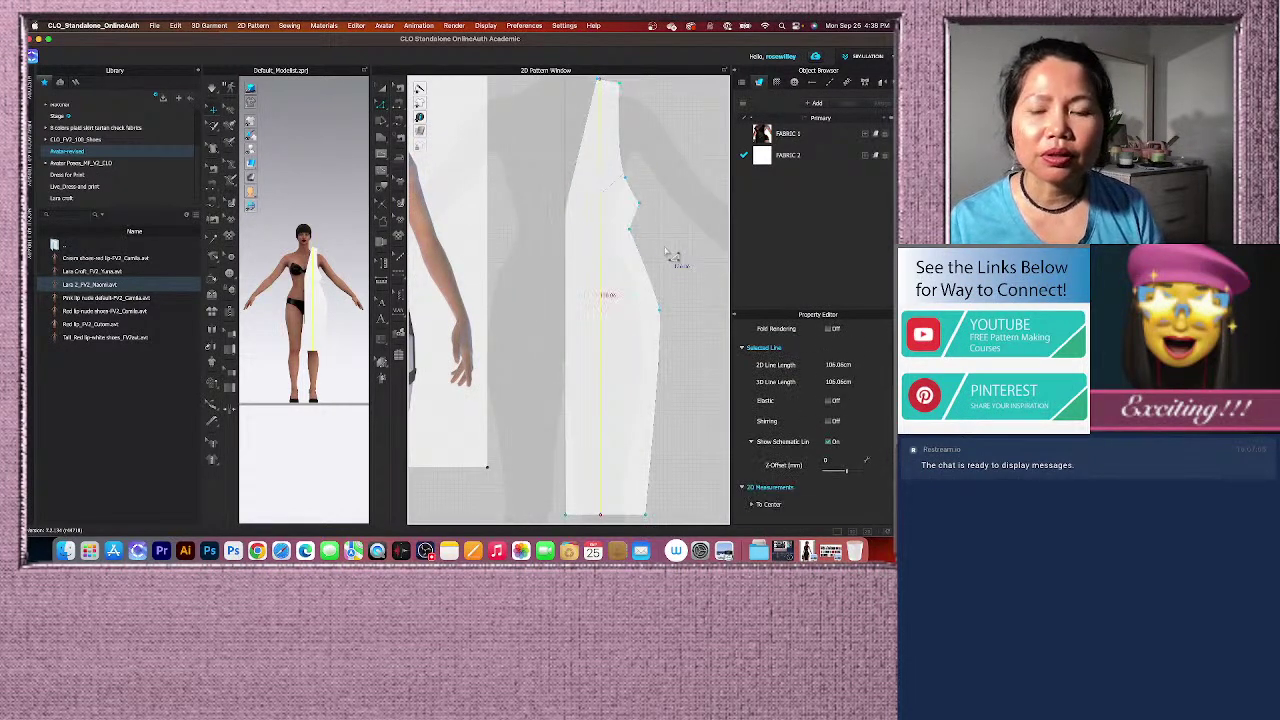
Try to split the vertical internal line of the dress pattern into two lines at waist level.
right_click(602, 238)
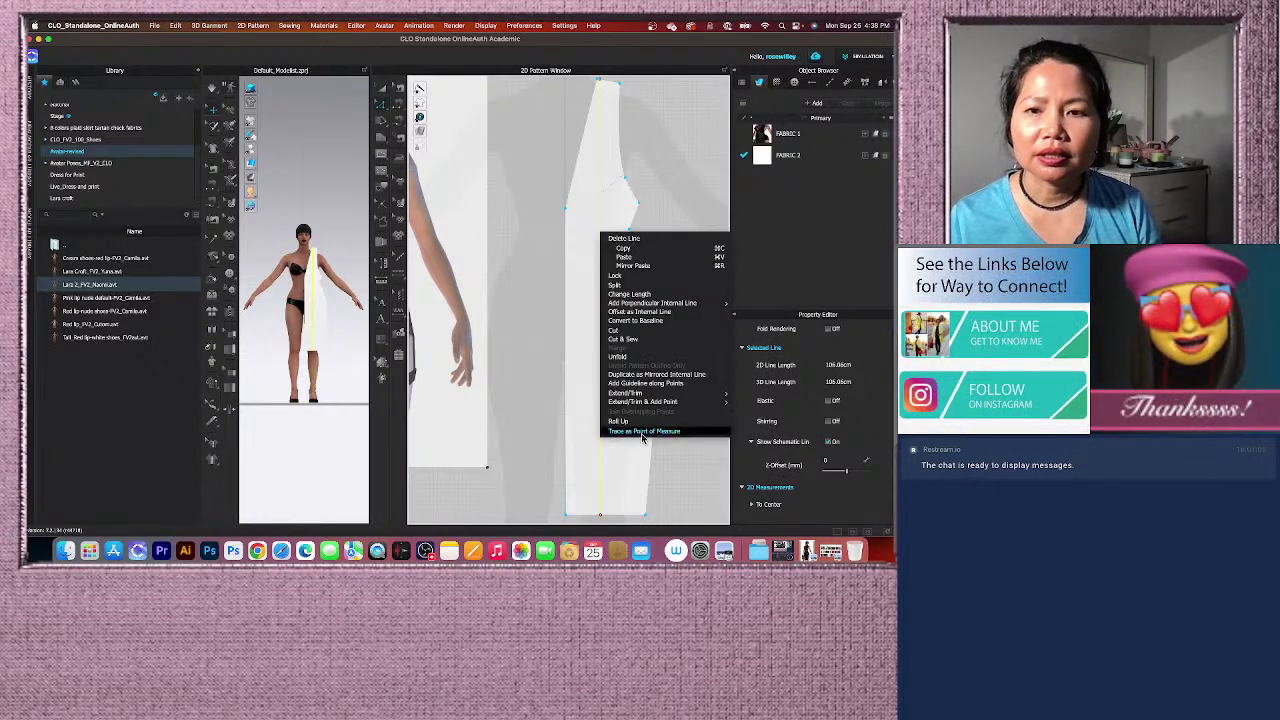
left_click(616, 286)
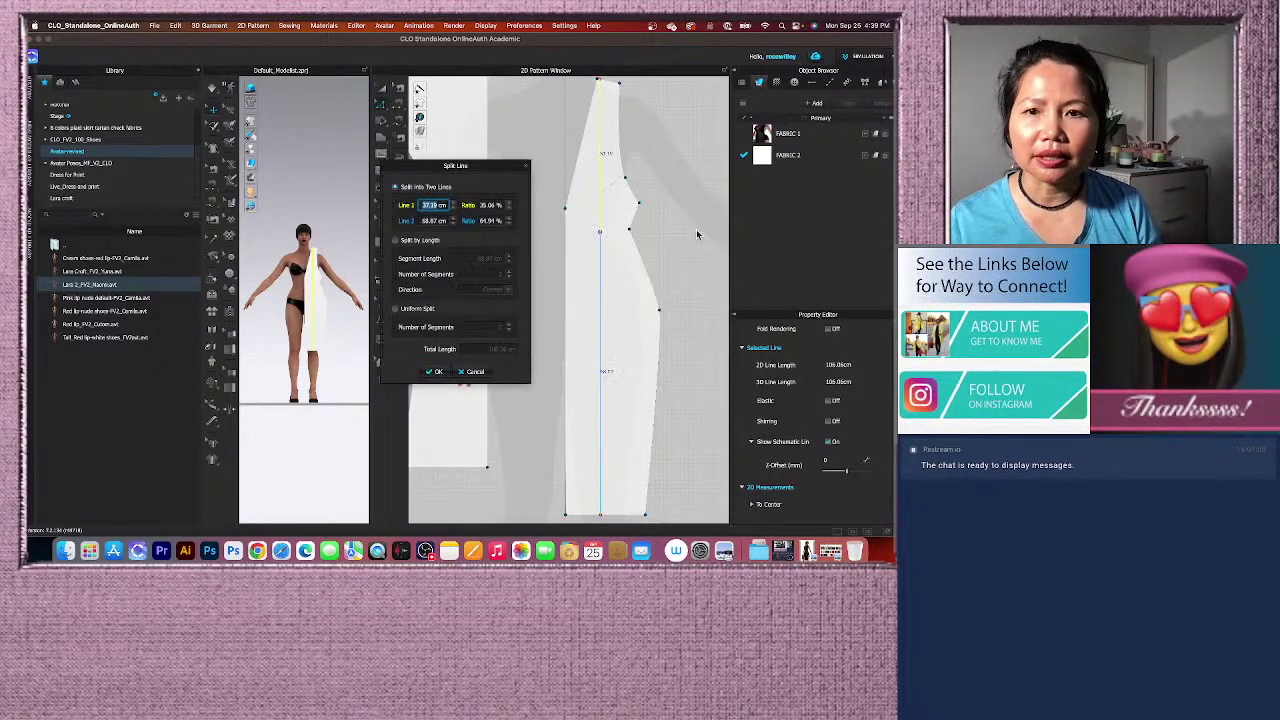
left_click(438, 372)
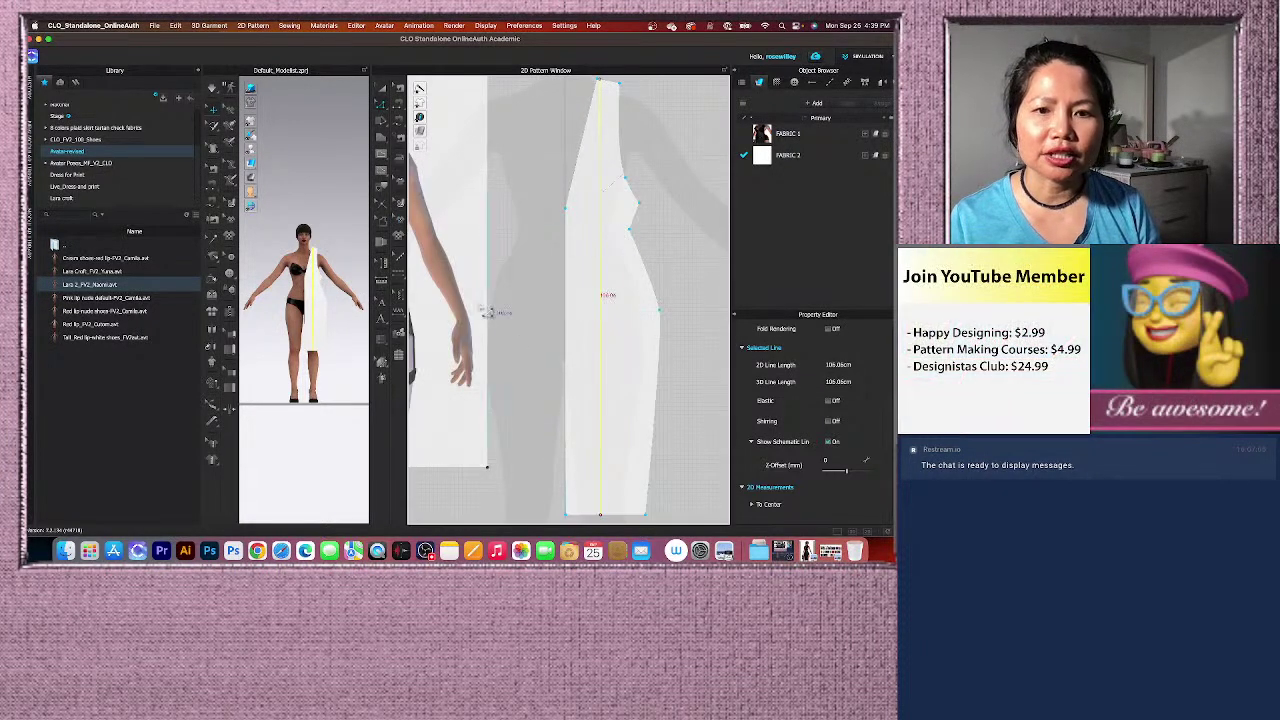
Add a point on the vertical internal line at waist level.
key("x")
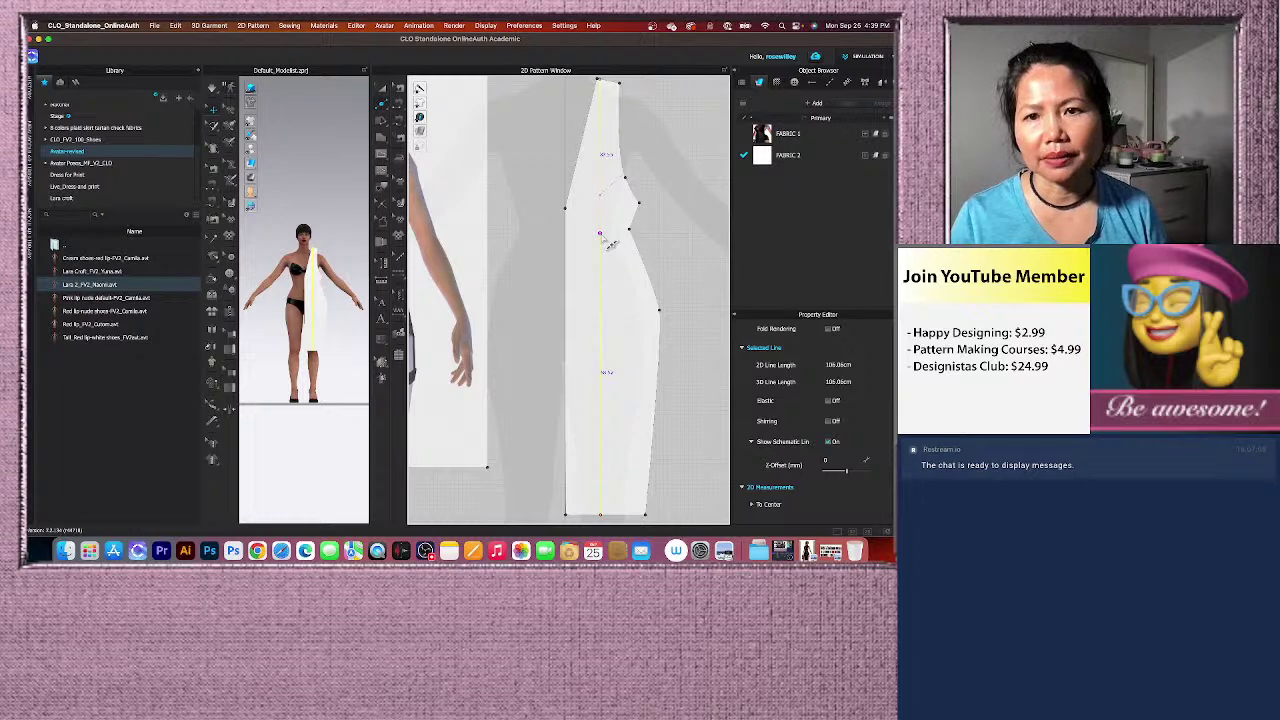
left_click(600, 235)
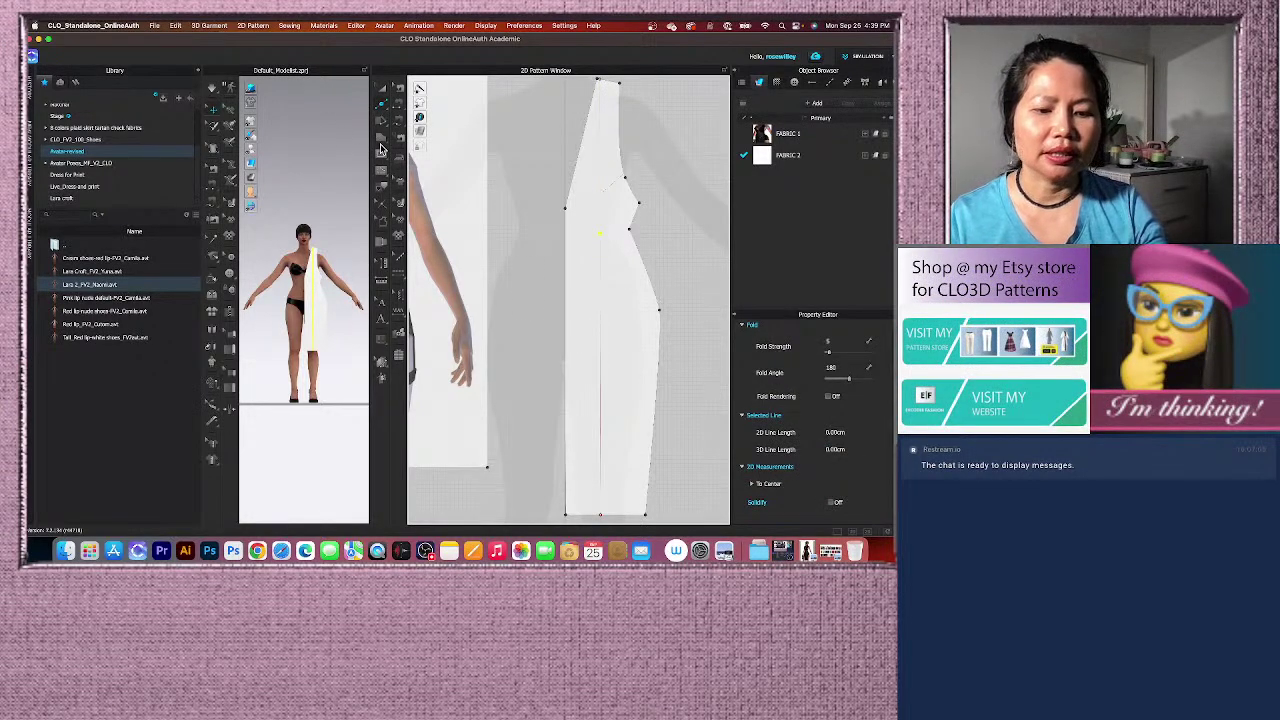
left_click(381, 108)
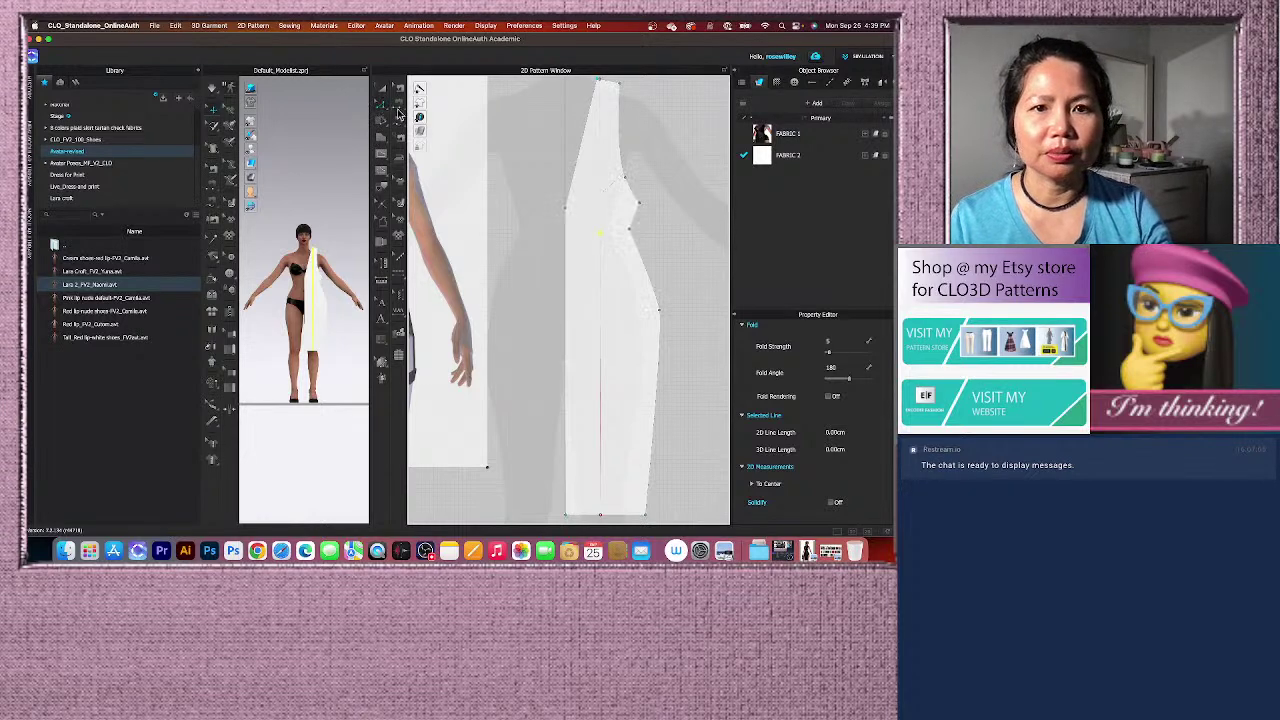
right_click(602, 237)
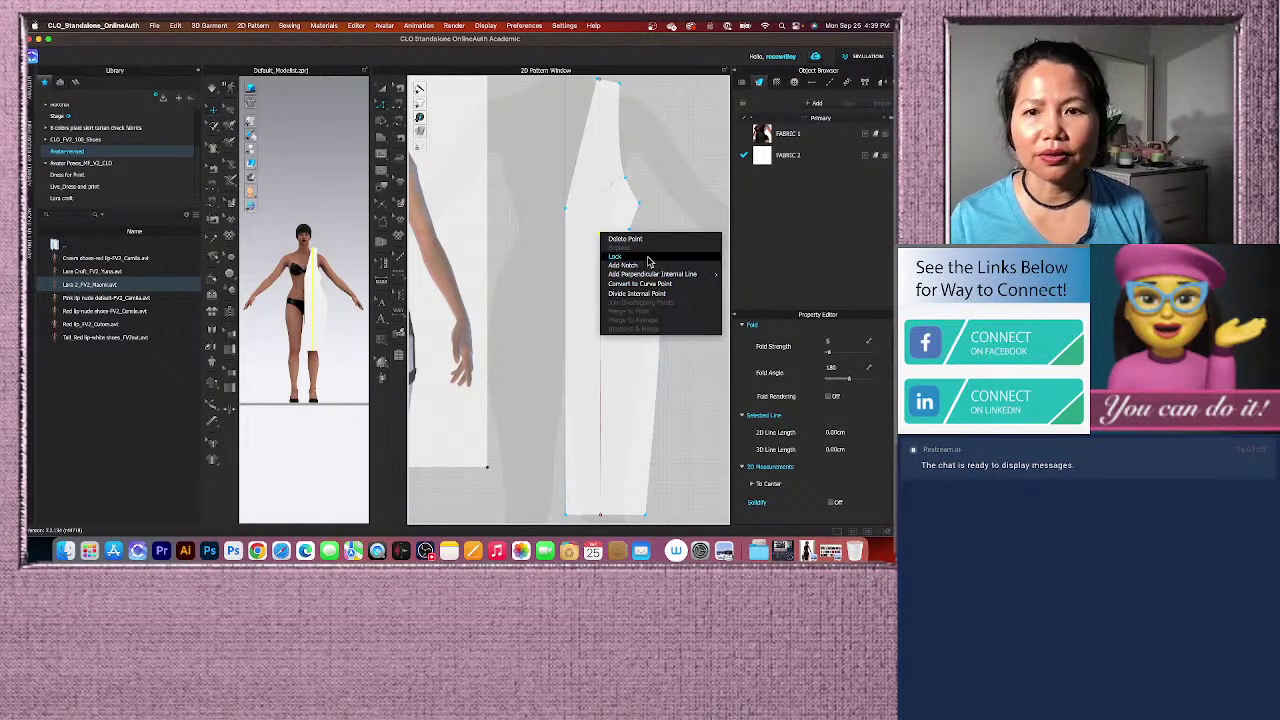
left_click(677, 195)
Start an internal polygon on the vertical line above the waist point and end its first segment just beside that point, 9.4 cm long.
scroll(622, 232, "up", 5)
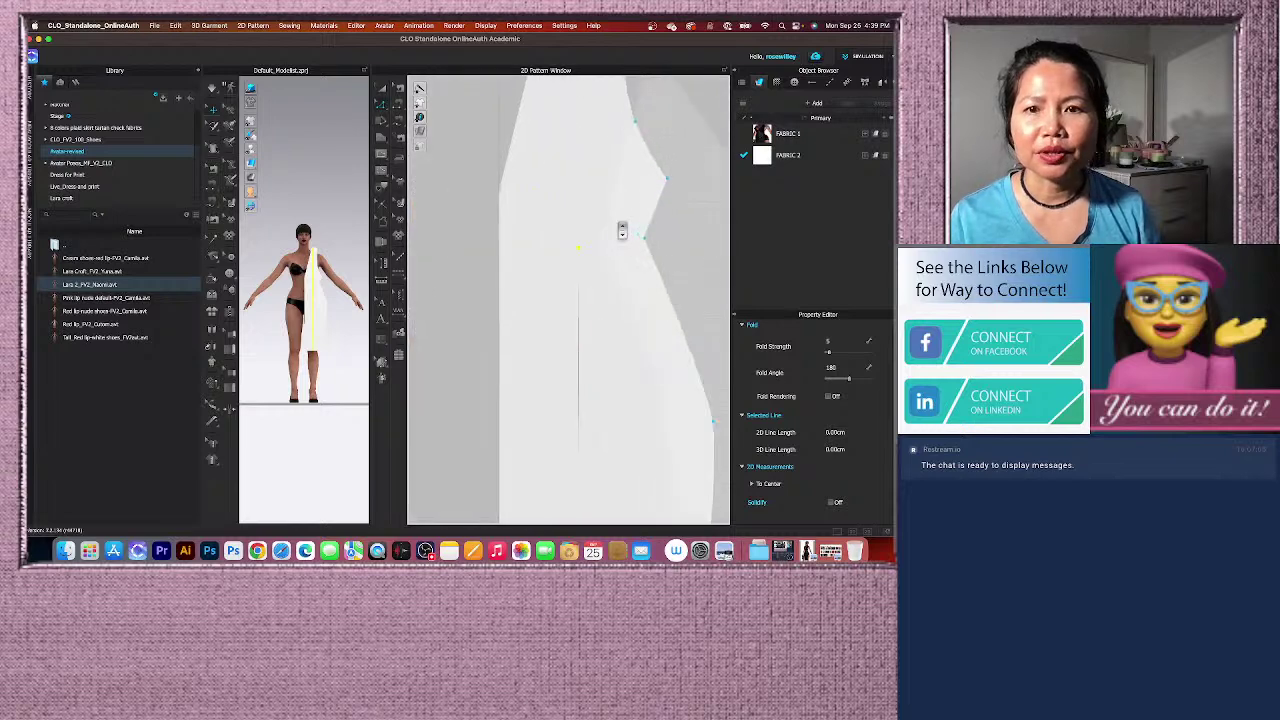
scroll(557, 226, "down", 3)
scroll(582, 272, "up", 2)
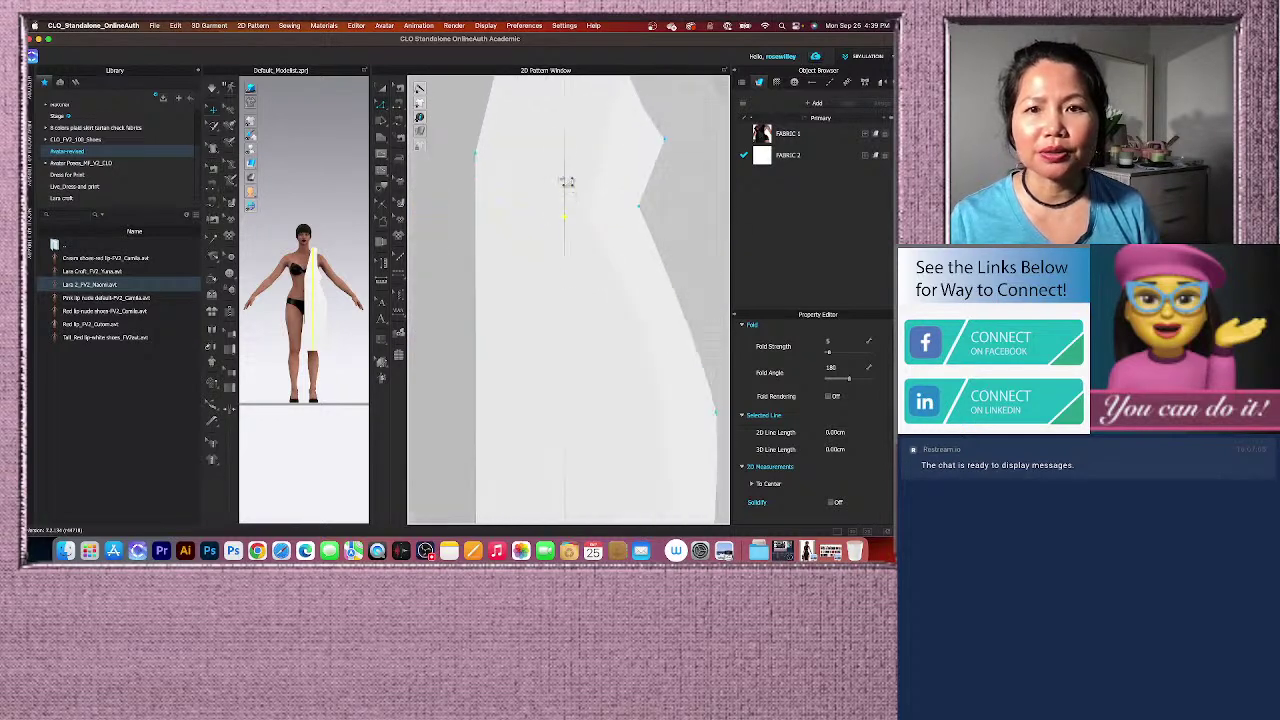
scroll(566, 346, "down", 2)
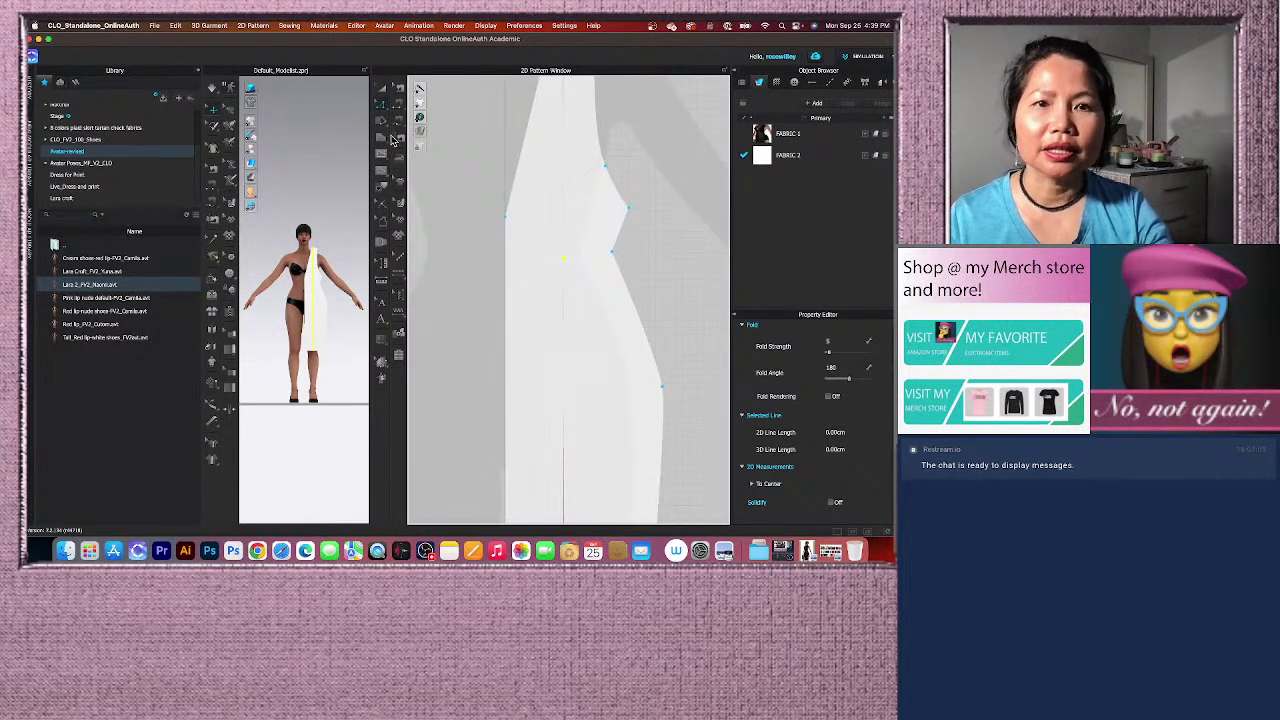
left_click(386, 89)
left_click(564, 237)
right_click(564, 237)
key("Escape")
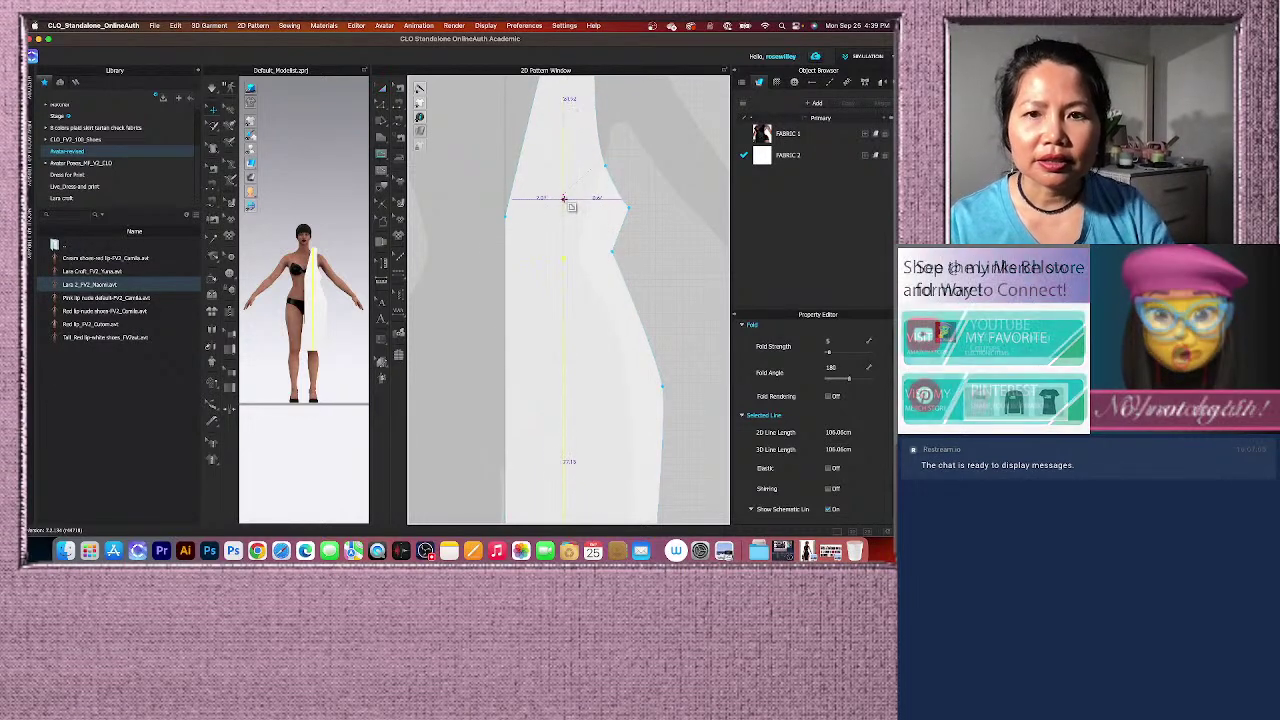
left_click(556, 258)
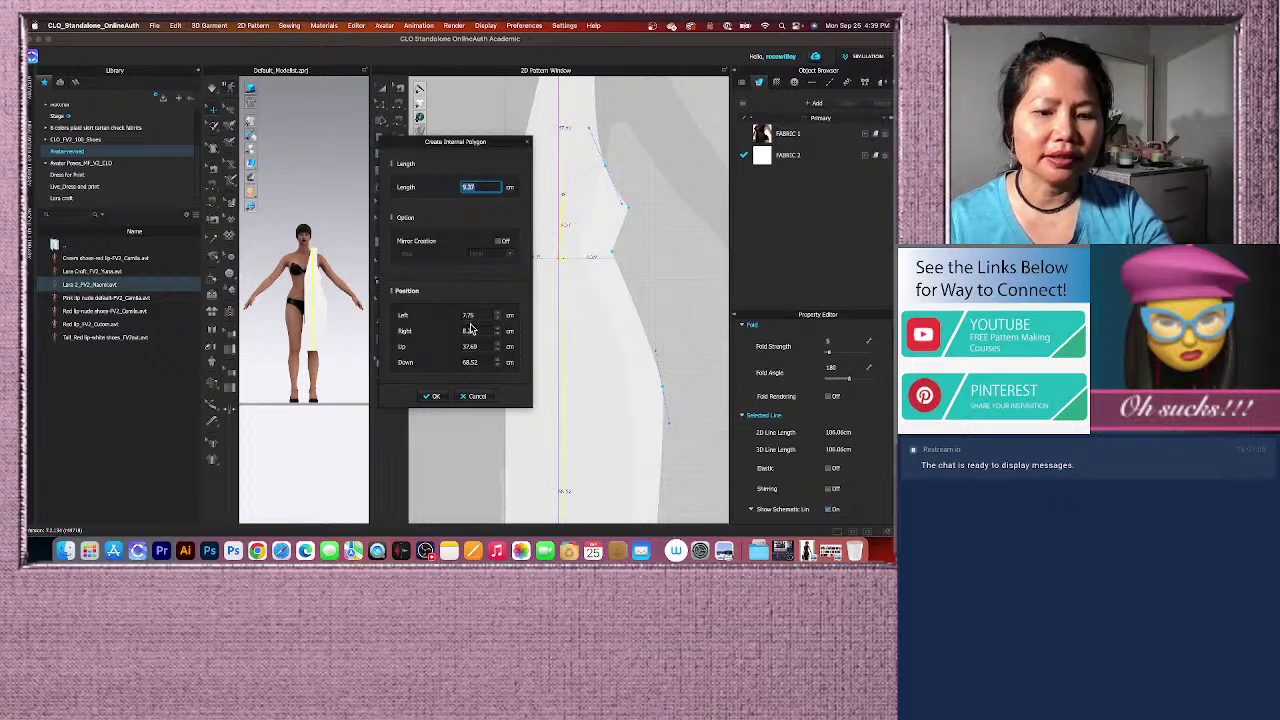
type("9")
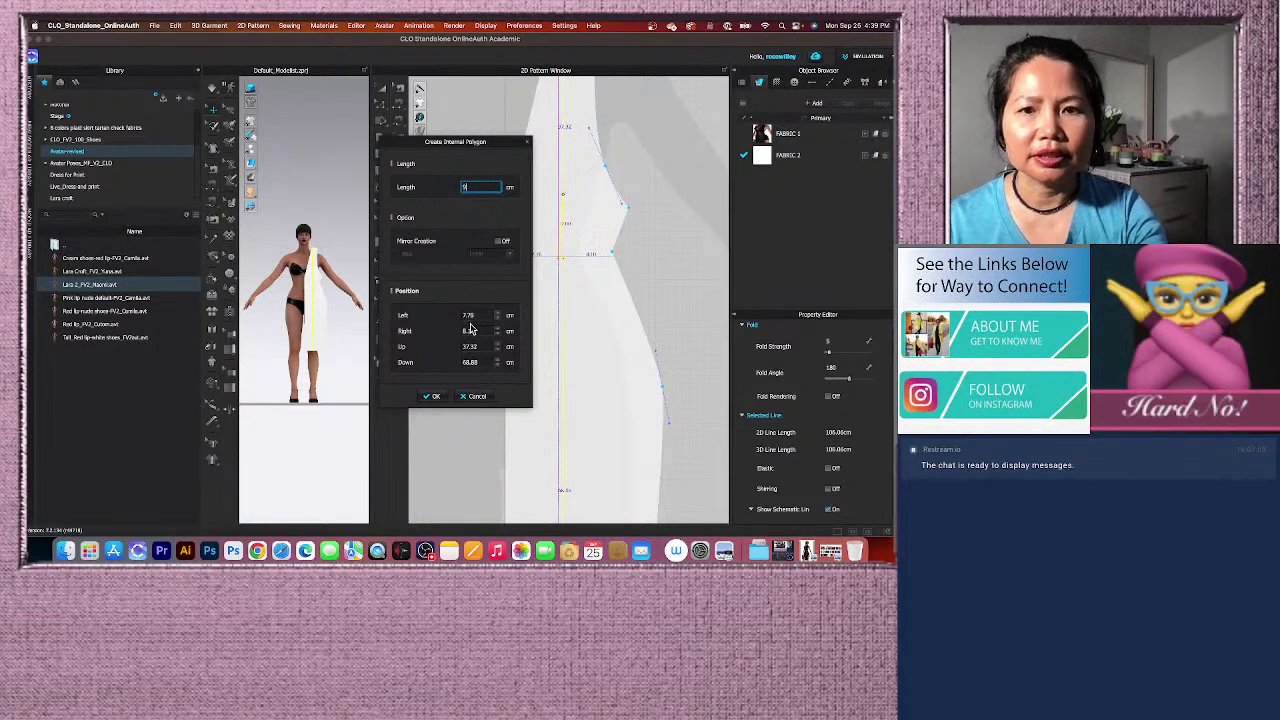
type(".4")
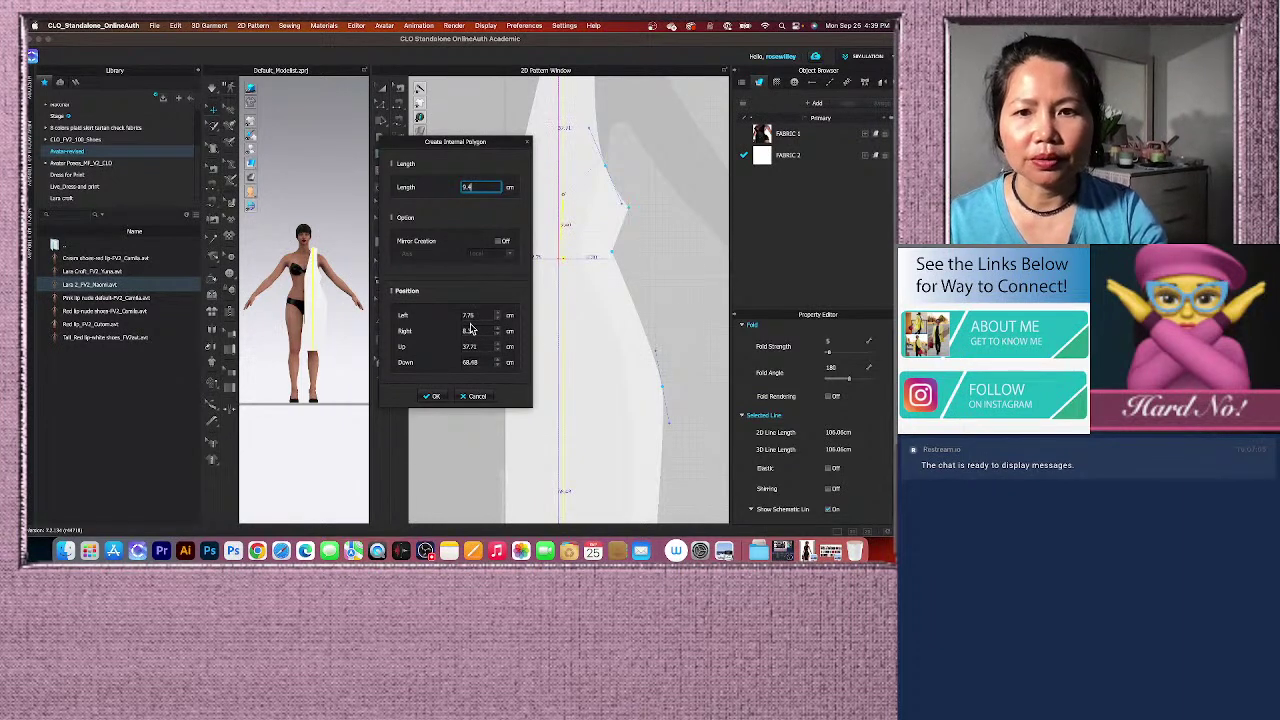
left_click(433, 397)
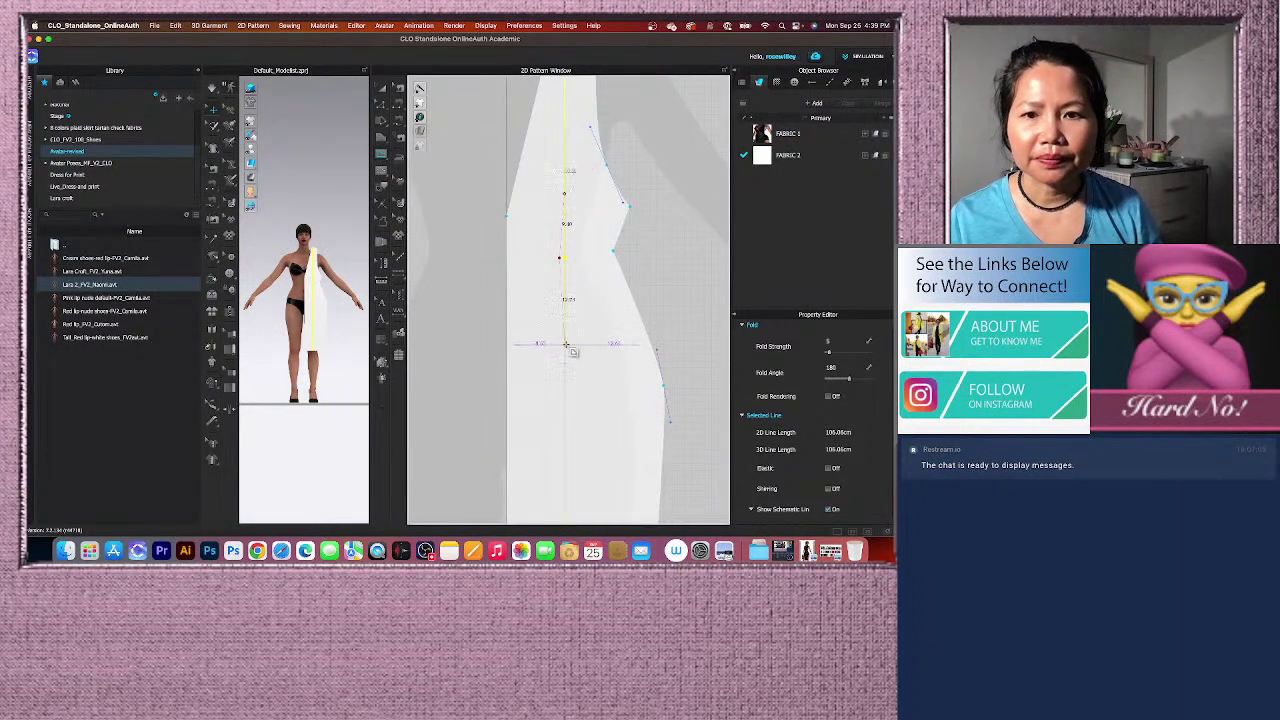
Finish the waist dart's first side with an end point on the vertical line below the waist, about 24.9 cm long overall.
scroll(566, 349, "up", 3)
scroll(571, 370, "down", 2)
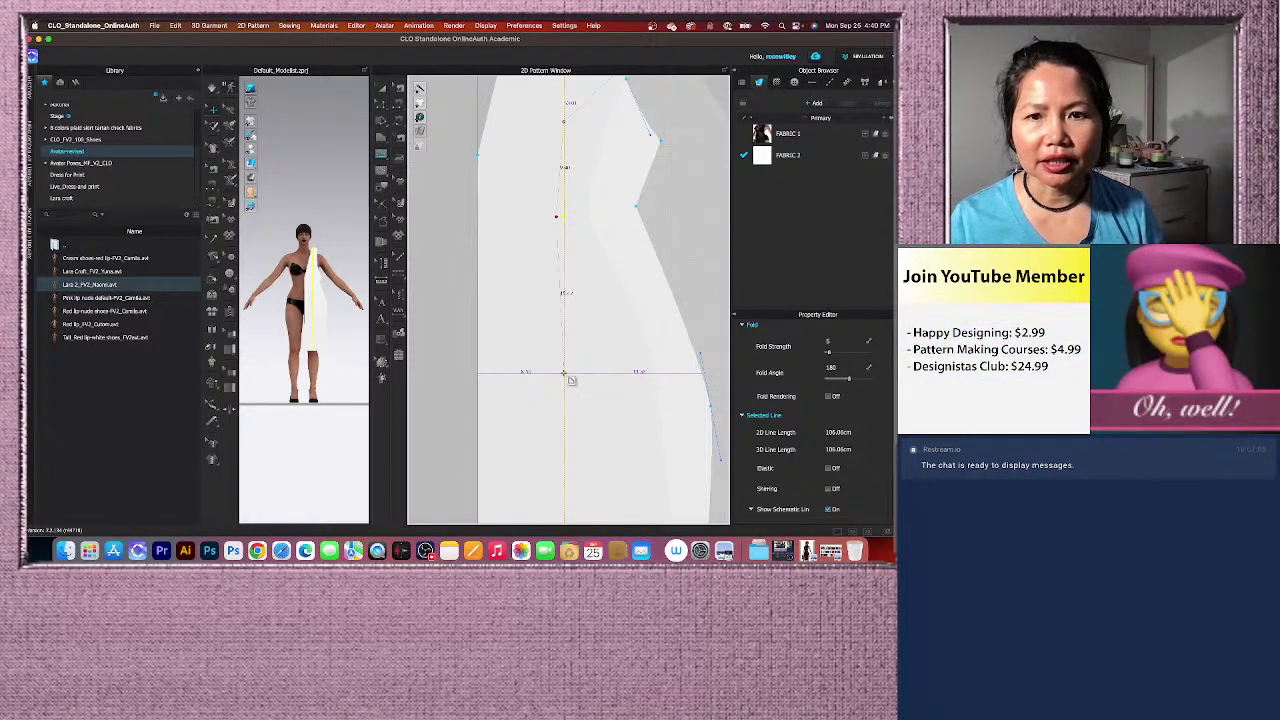
double_click(564, 373)
key("a")
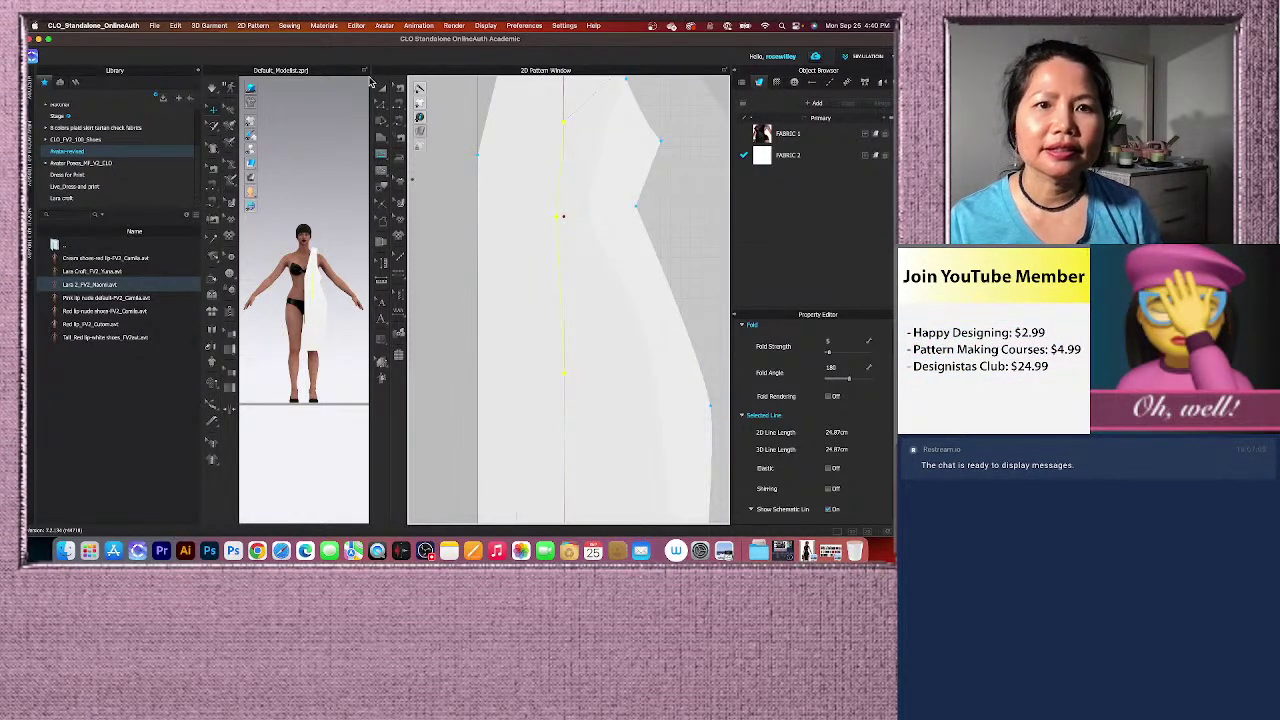
scroll(580, 251, "up", 2)
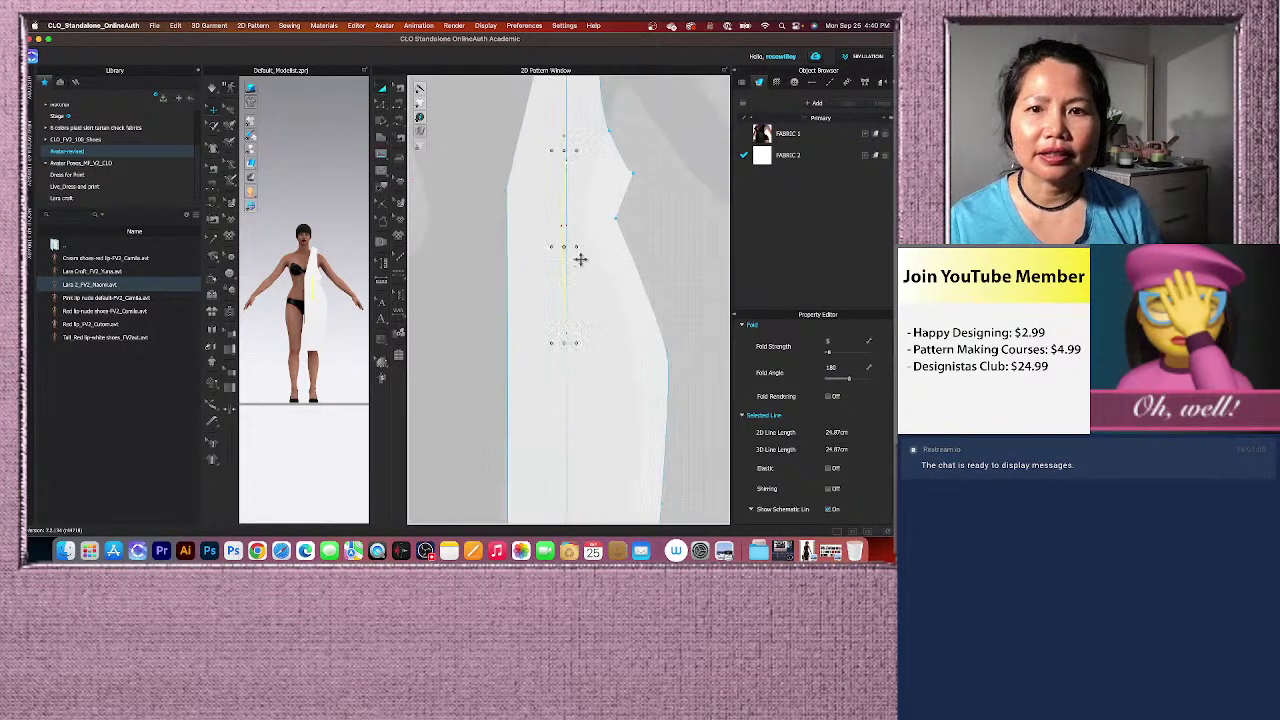
scroll(565, 340, "down", 2)
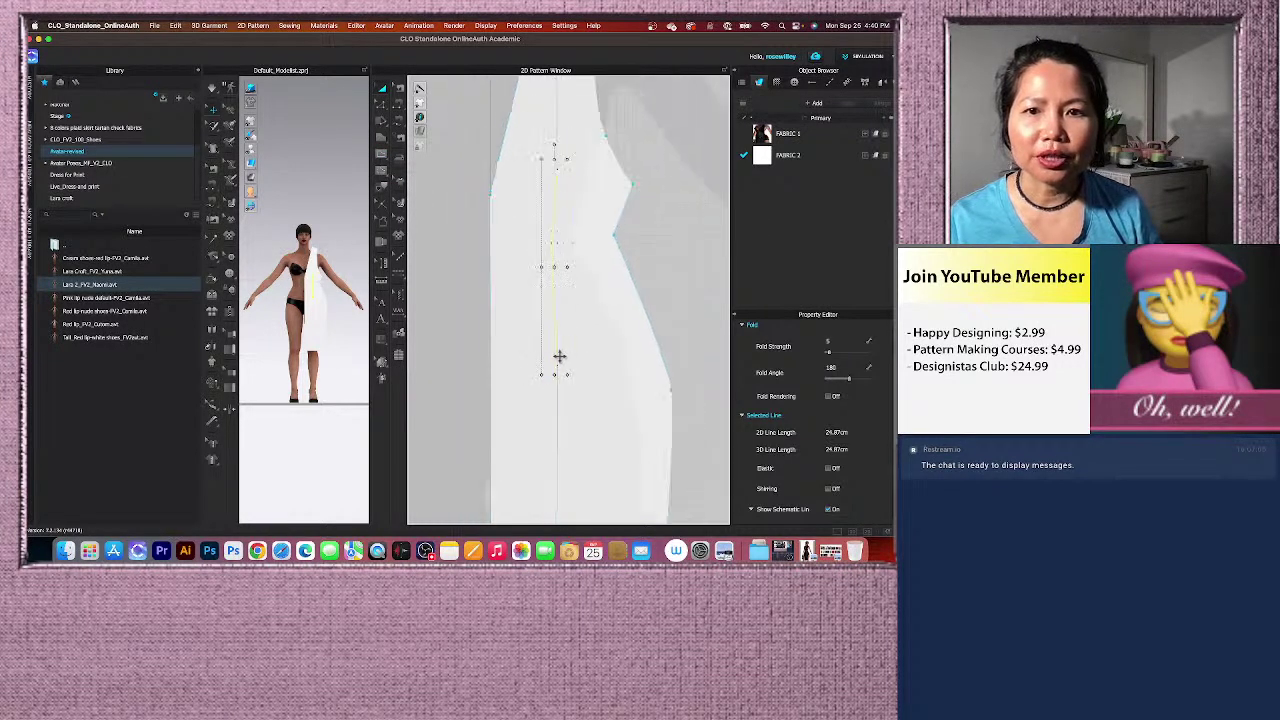
Copy the waist dart's side line and mirror-paste it against the vertical line to form the dart's opposite side.
right_click(550, 229)
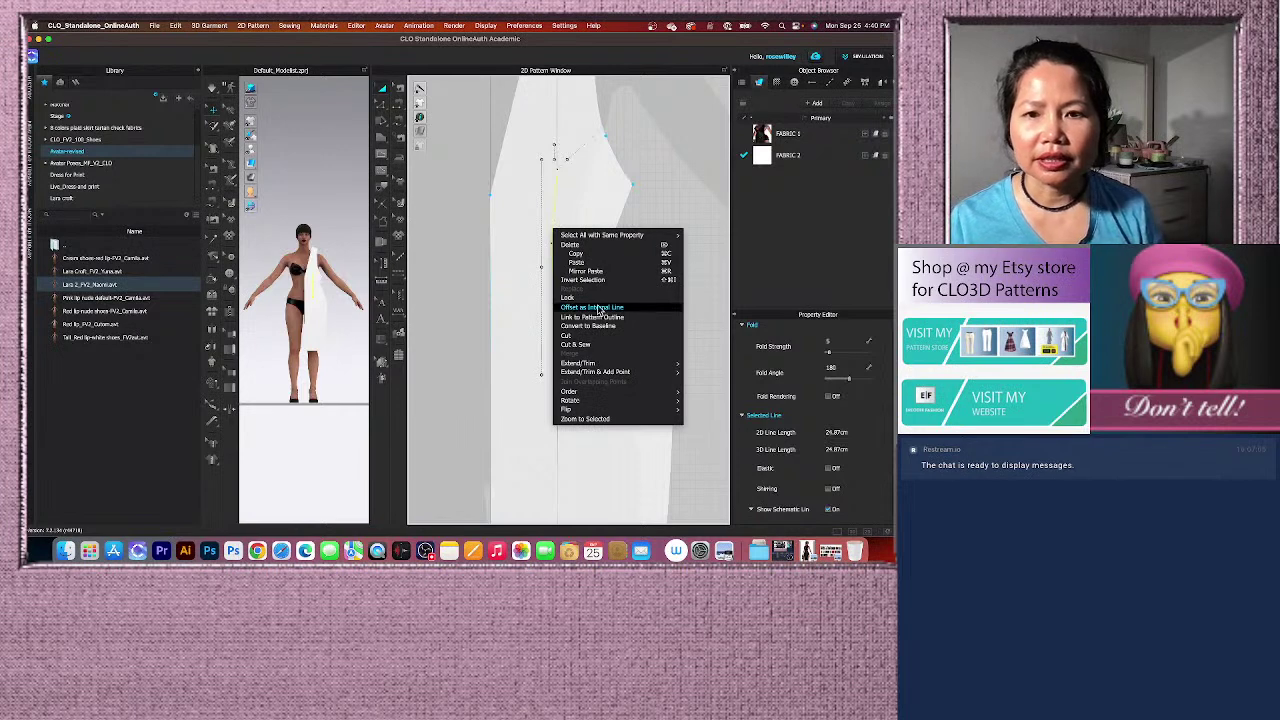
left_click(585, 255)
scroll(558, 258, "up", 3)
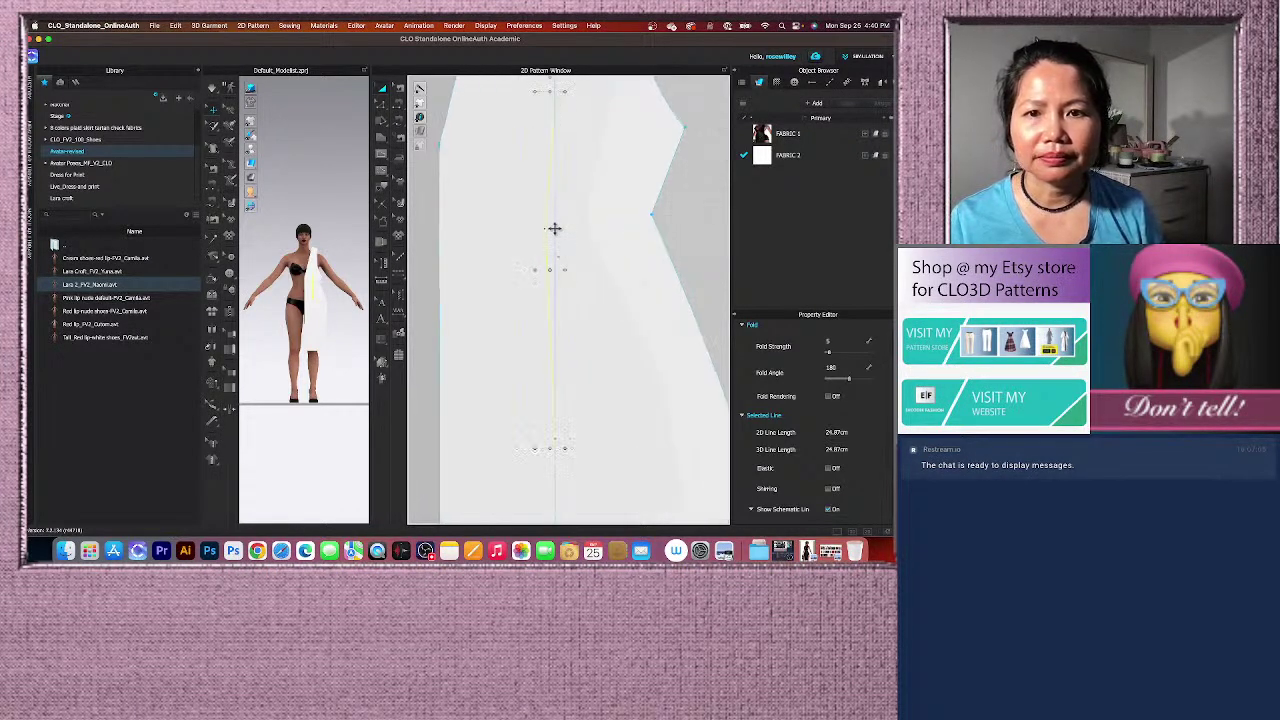
right_click(554, 230)
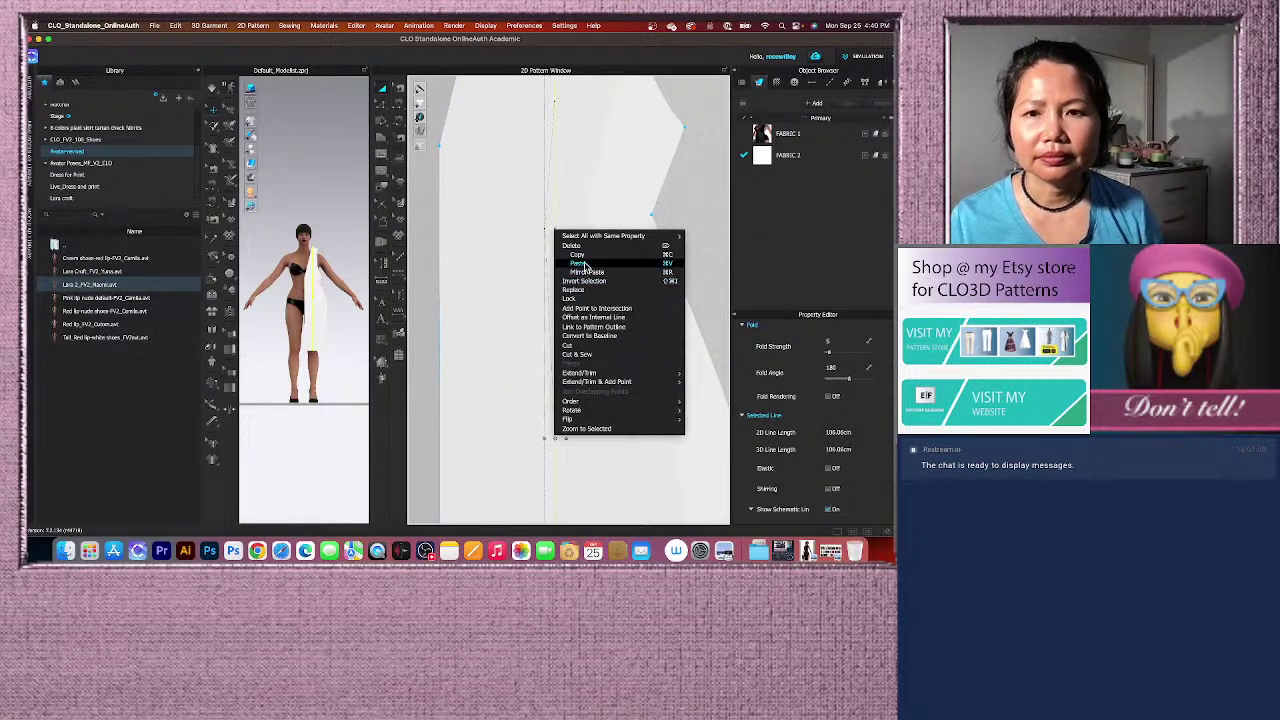
left_click(592, 265)
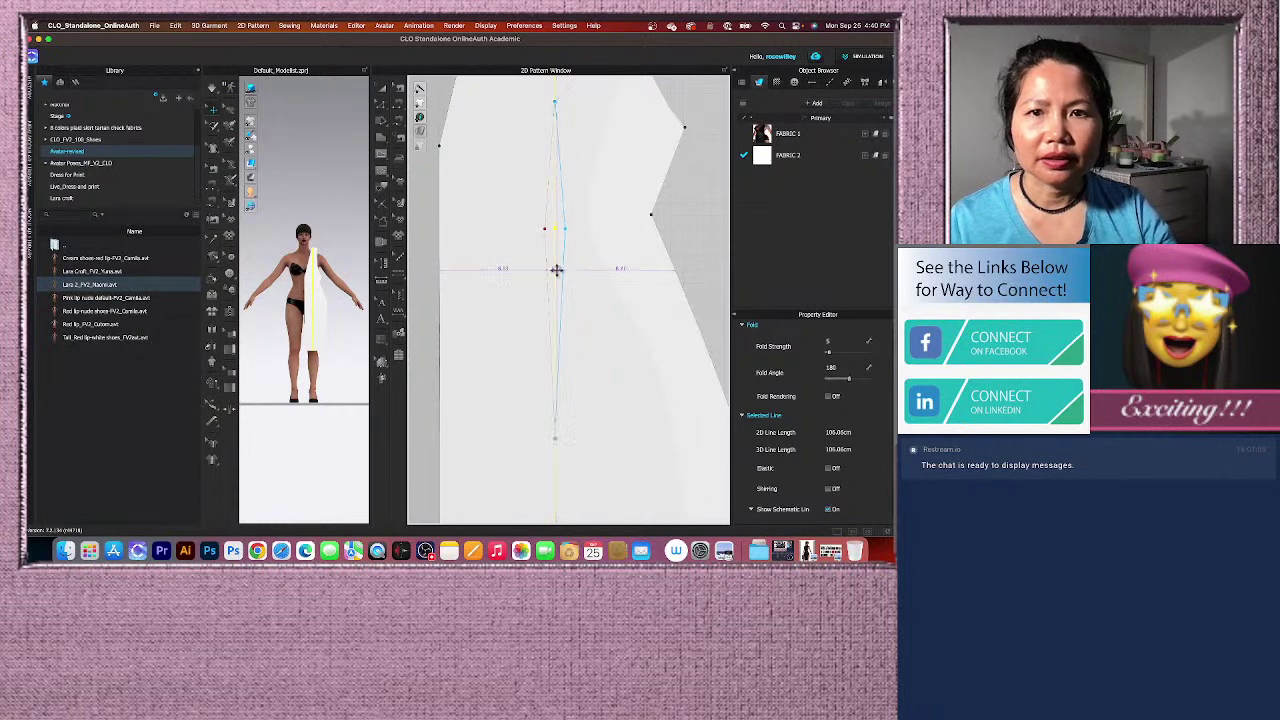
left_click(556, 269)
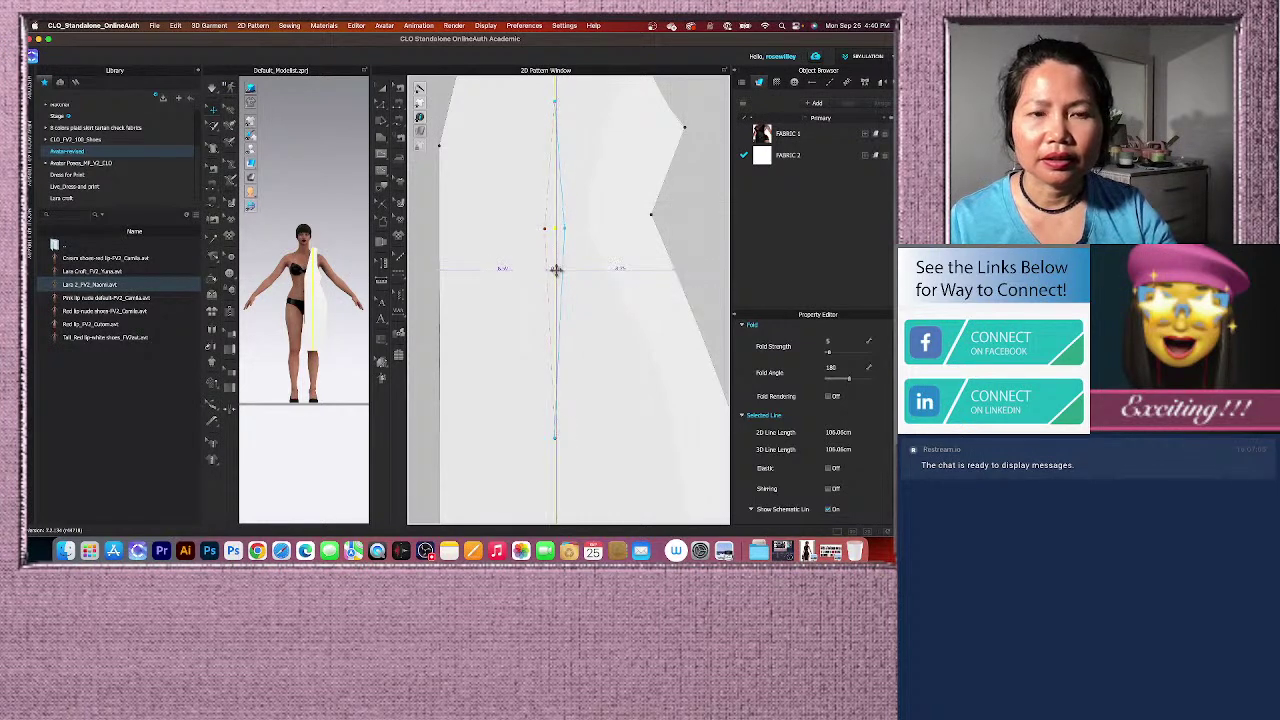
left_click(565, 276)
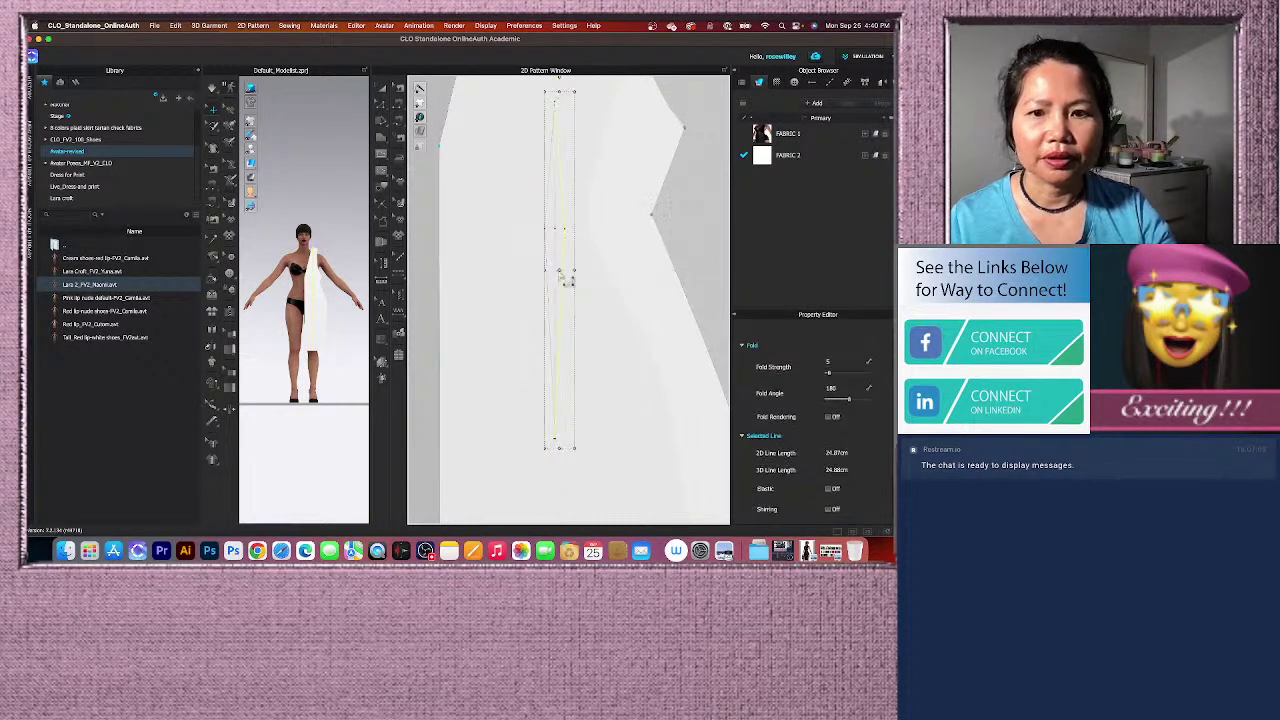
scroll(571, 277, "down", 4)
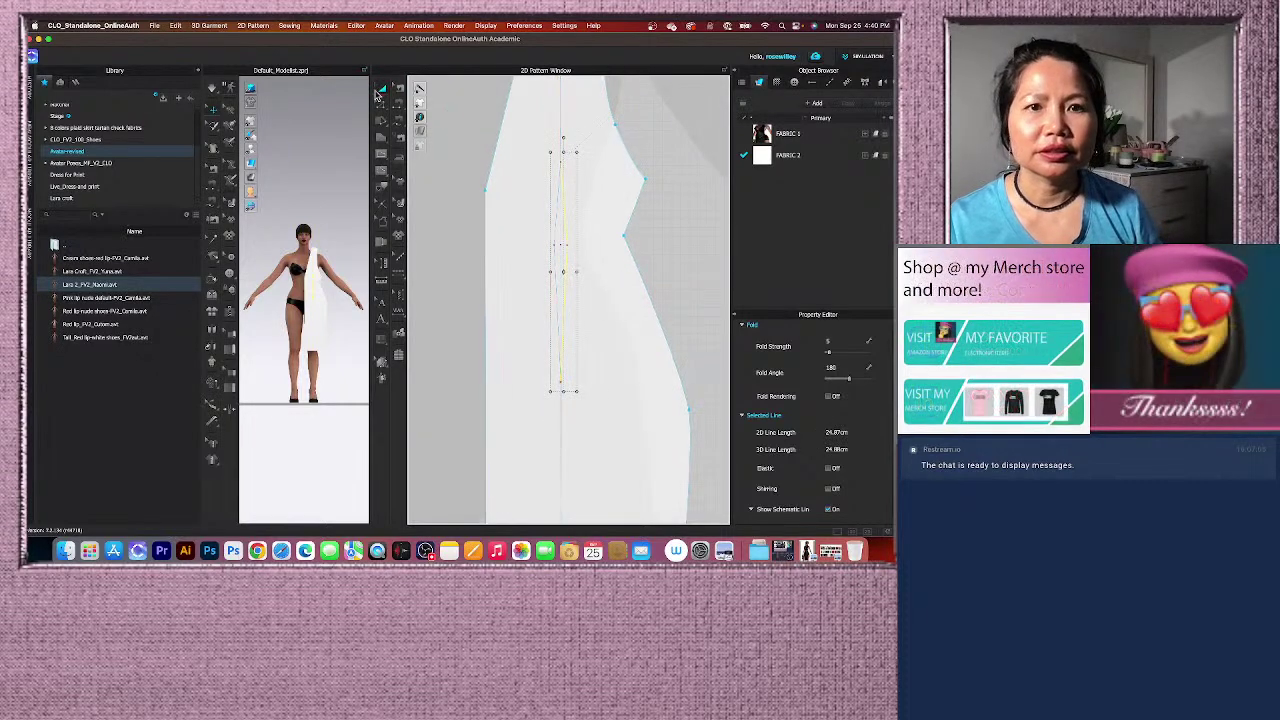
left_click(676, 252)
Add a point on the armhole curve just above its existing lower point.
scroll(583, 257, "down", 3)
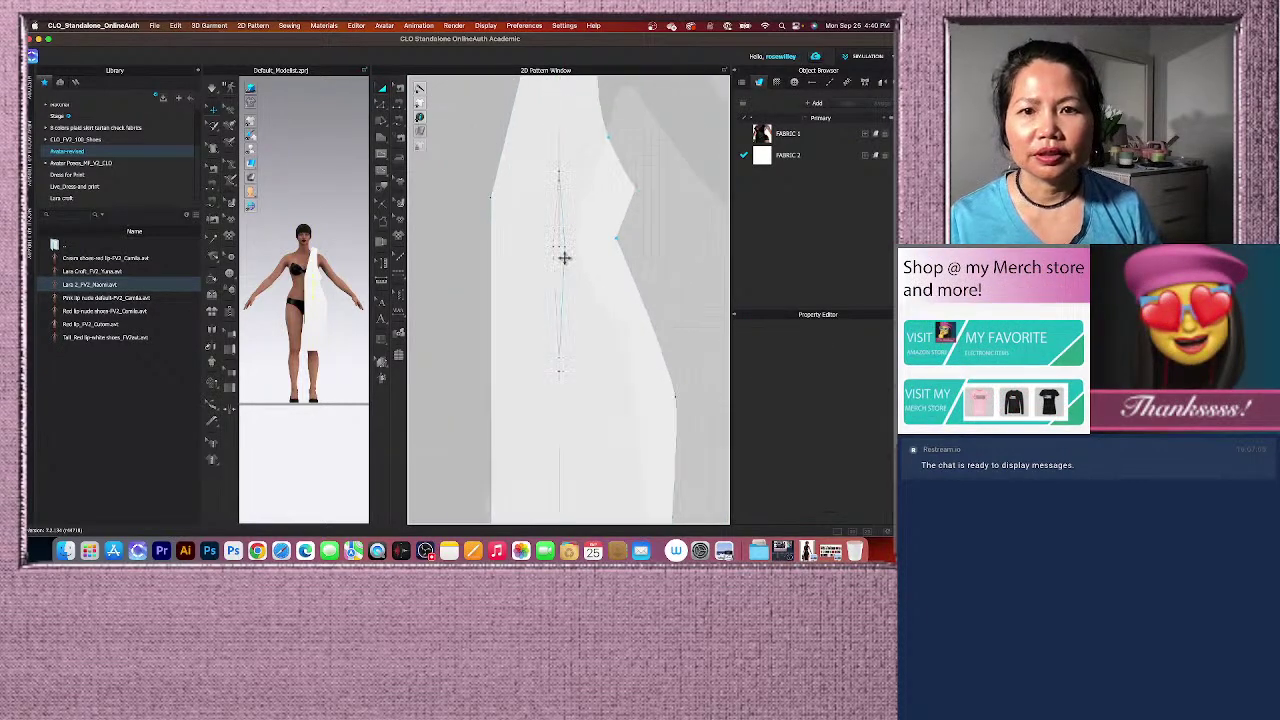
scroll(596, 347, "down", 2)
scroll(608, 340, "up", 6)
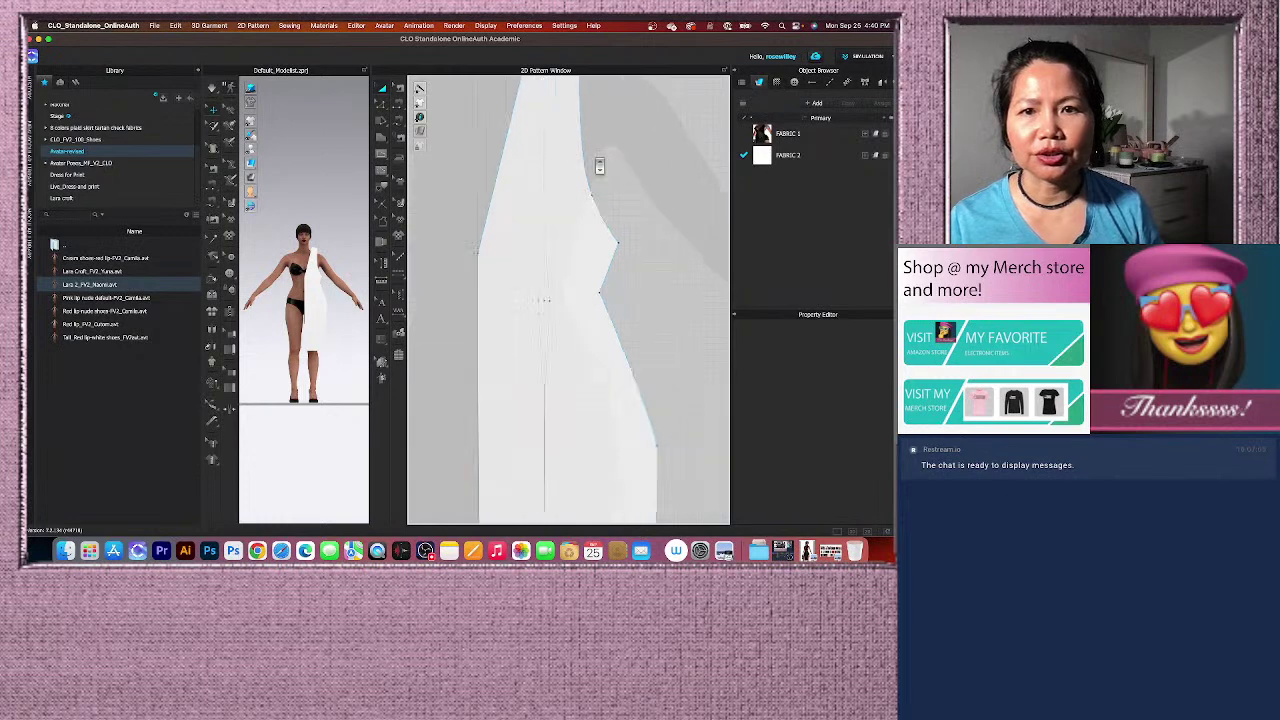
left_click(598, 205)
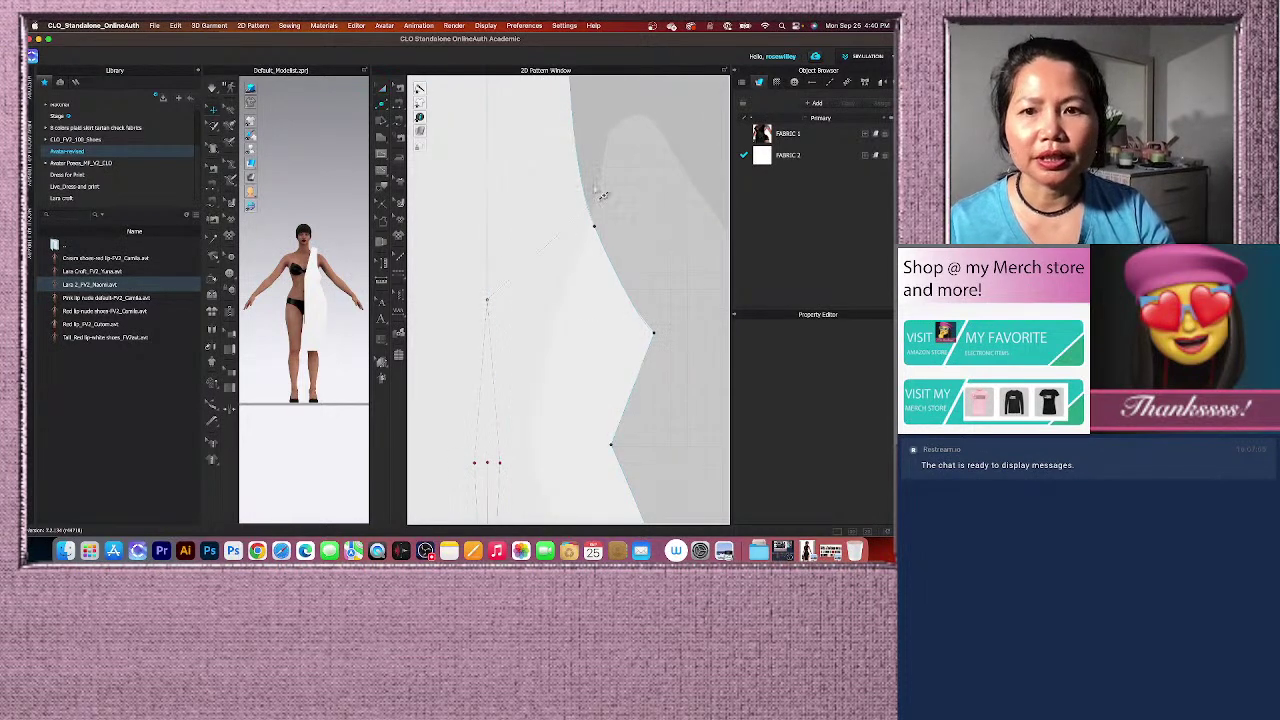
left_click(590, 212)
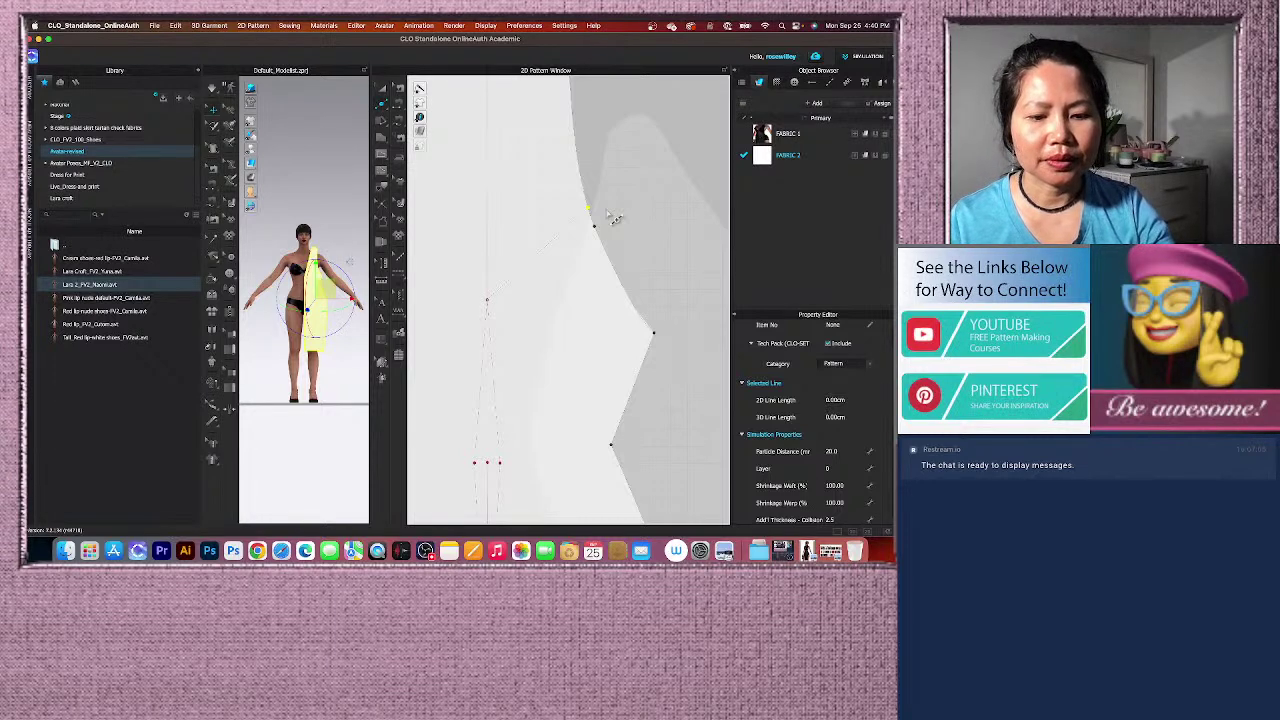
left_click(617, 213)
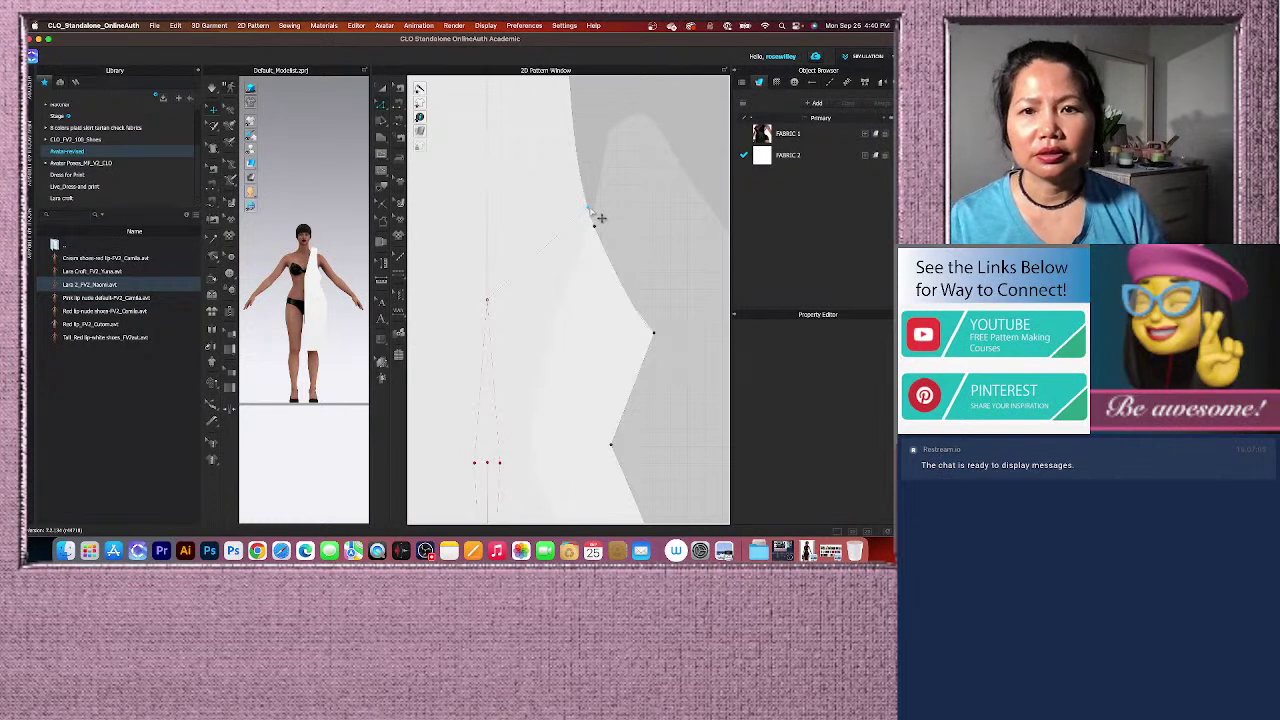
Add a dart at the new armhole point with 2.00 cm total width, 7.00 cm length and a shaped dart cap.
right_click(592, 211)
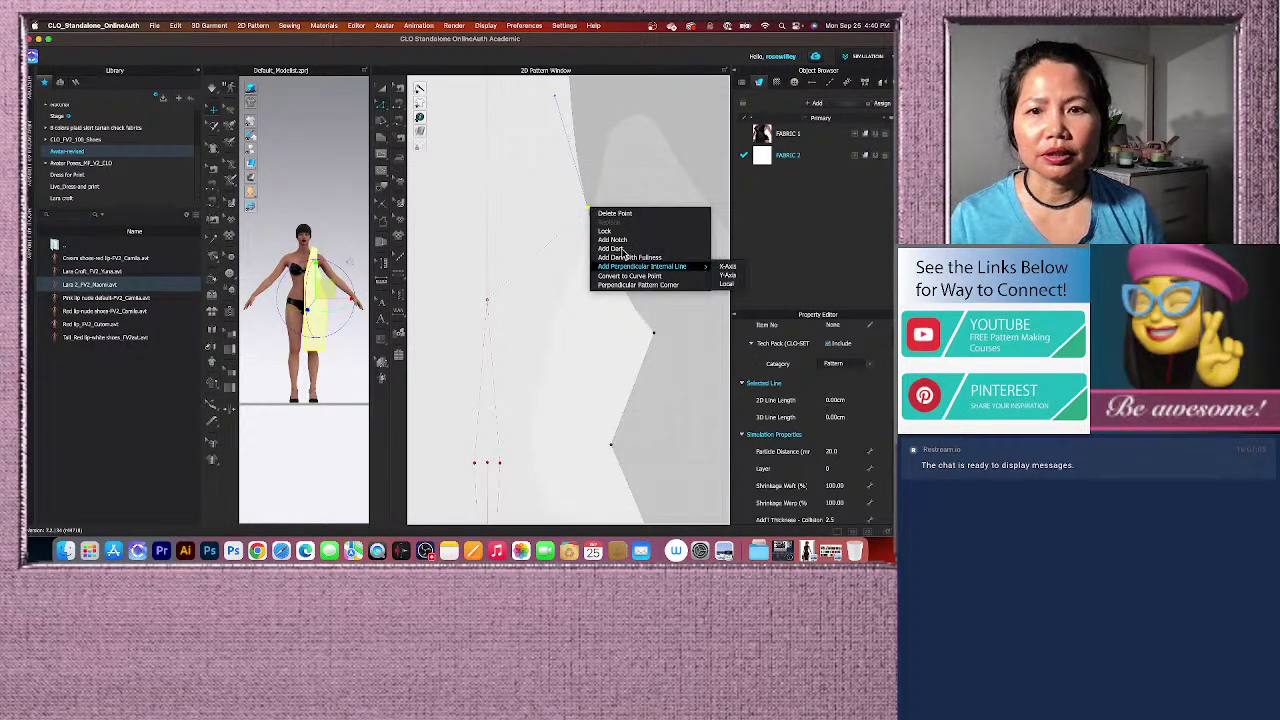
left_click(614, 248)
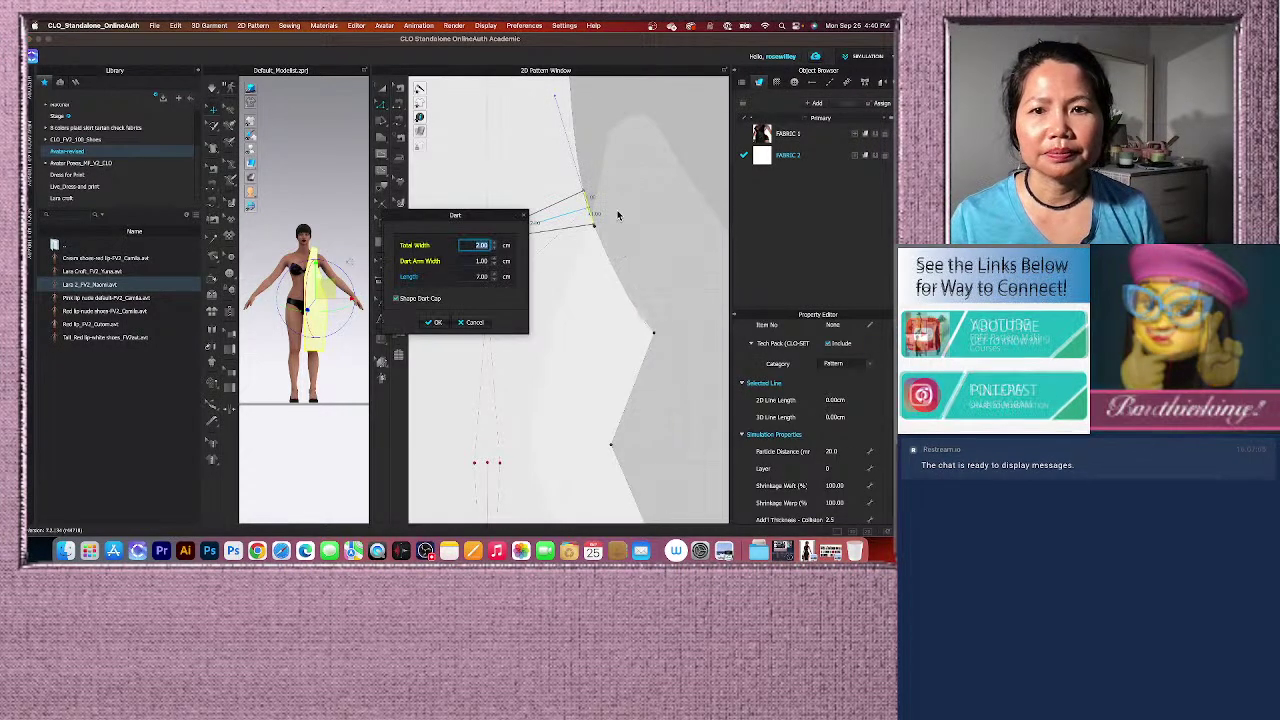
left_click(437, 324)
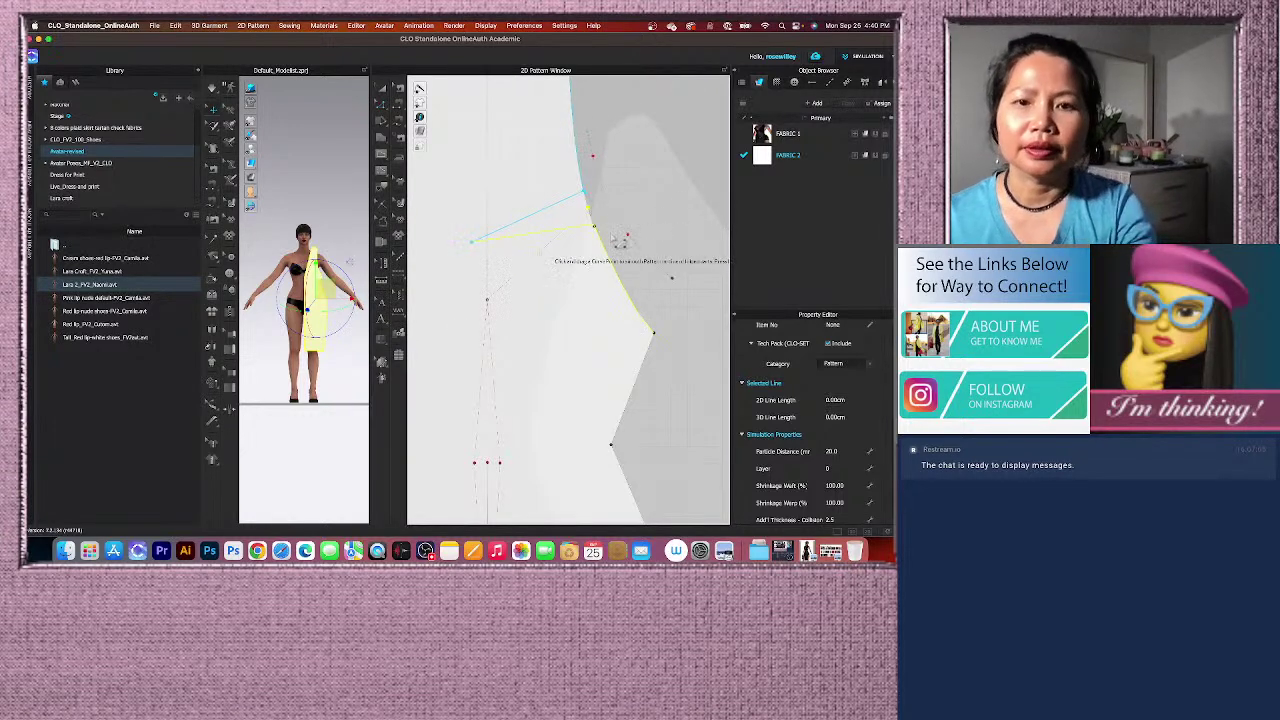
left_click(382, 93)
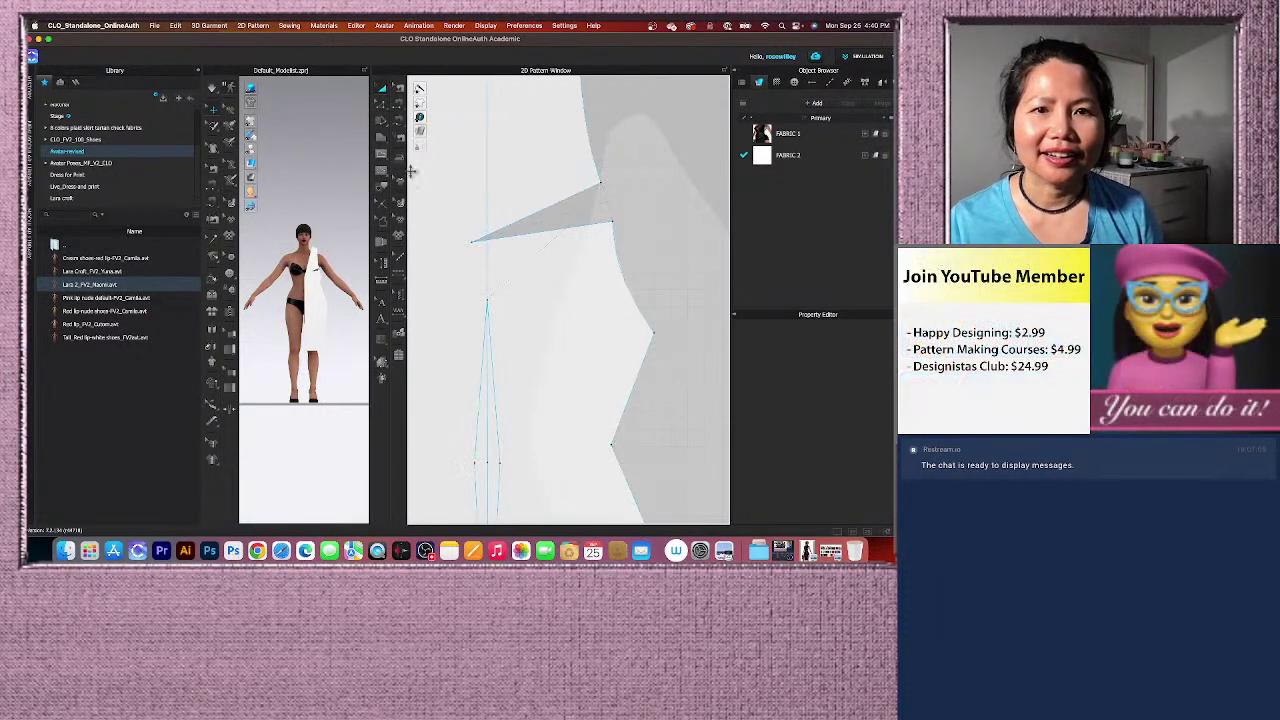
Move the armhole dart's tip onto the waist dart's upper point.
left_click(480, 208)
left_click(481, 249)
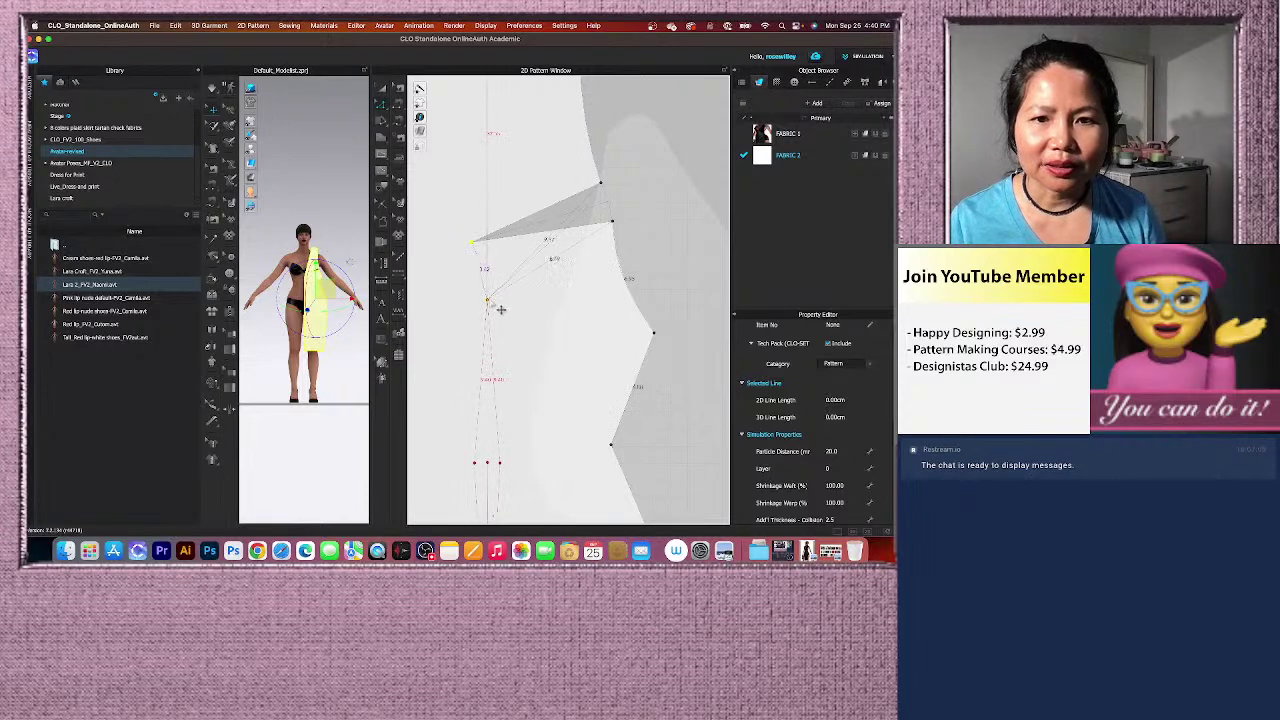
left_click_drag(509, 293, 489, 298)
Examine the whole pattern piece and the position of both darts against the avatar silhouette.
scroll(546, 245, "down", 10)
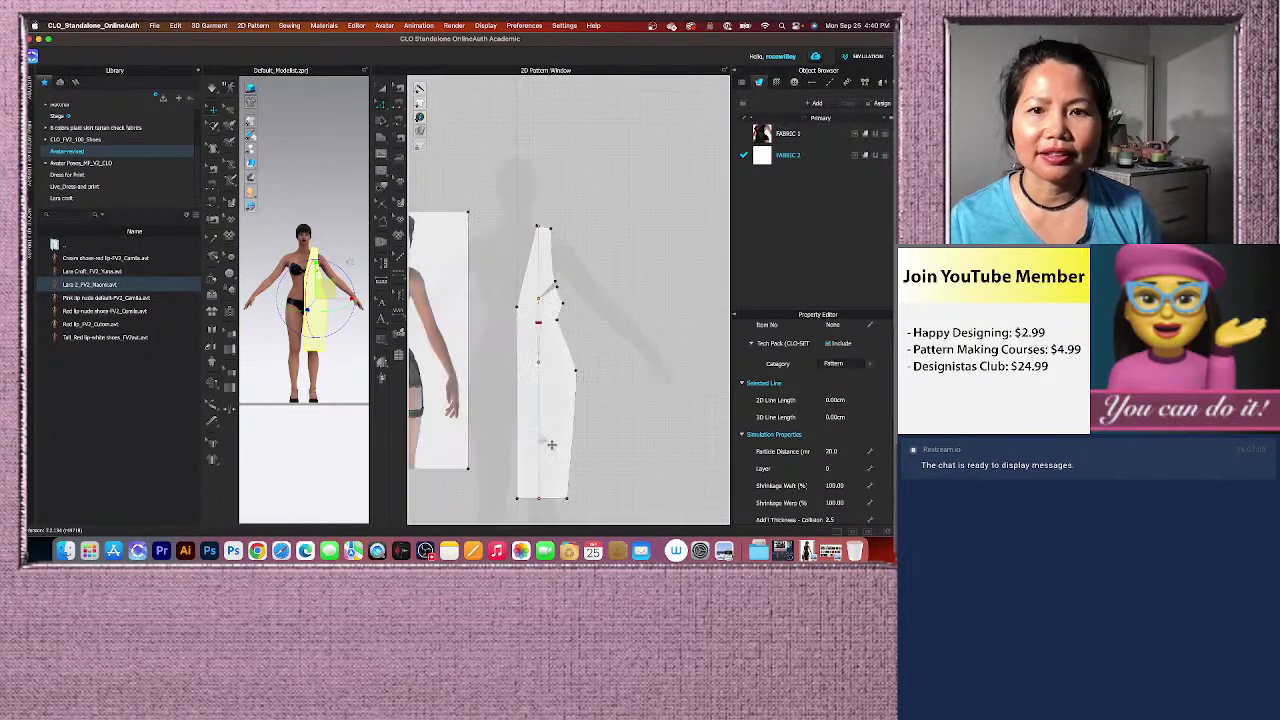
scroll(543, 404, "up", 5)
scroll(548, 411, "down", 4)
scroll(543, 311, "up", 5)
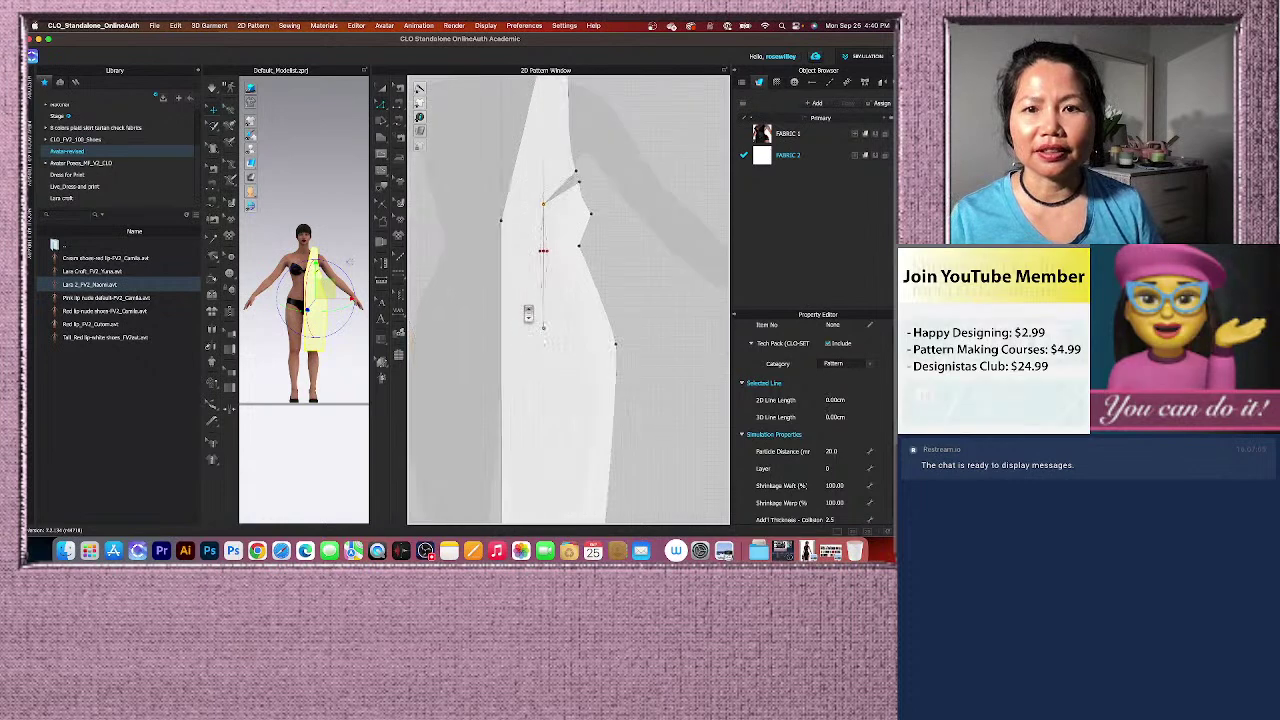
scroll(555, 274, "up", 5)
scroll(533, 267, "down", 5)
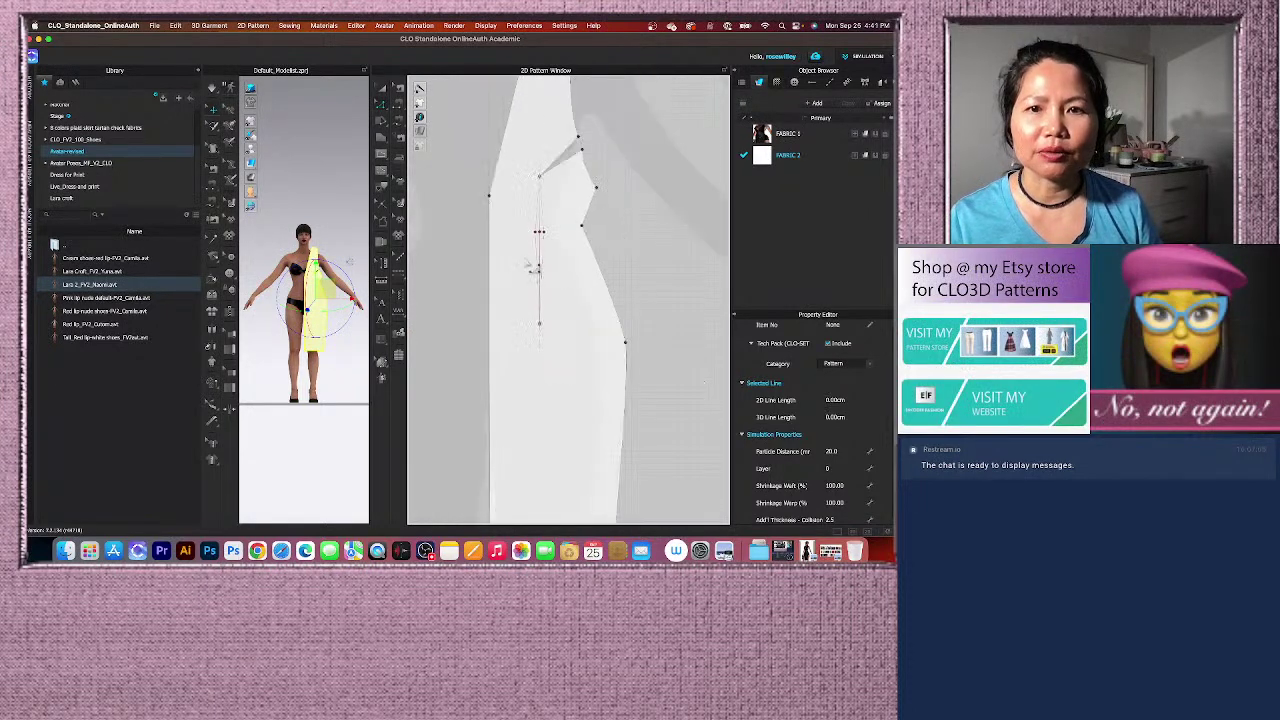
scroll(547, 378, "down", 4)
scroll(547, 378, "down", 2)
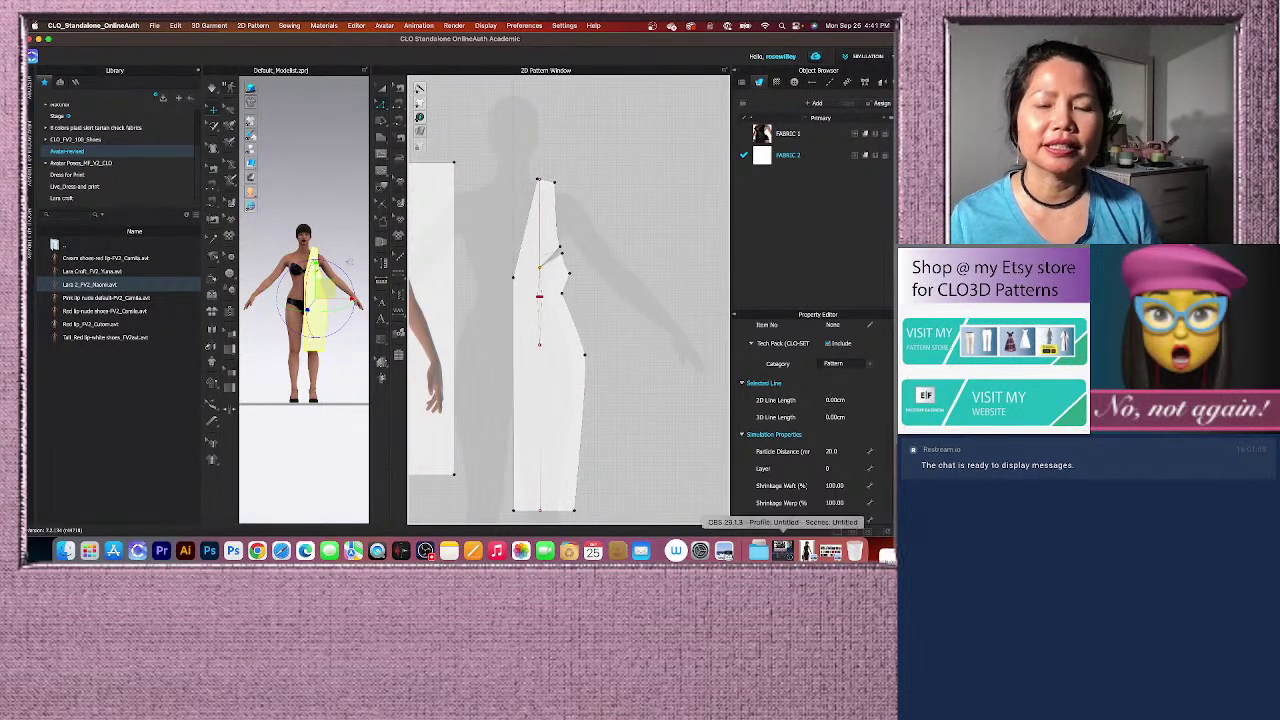
left_click(381, 89)
scroll(520, 351, "up", 3)
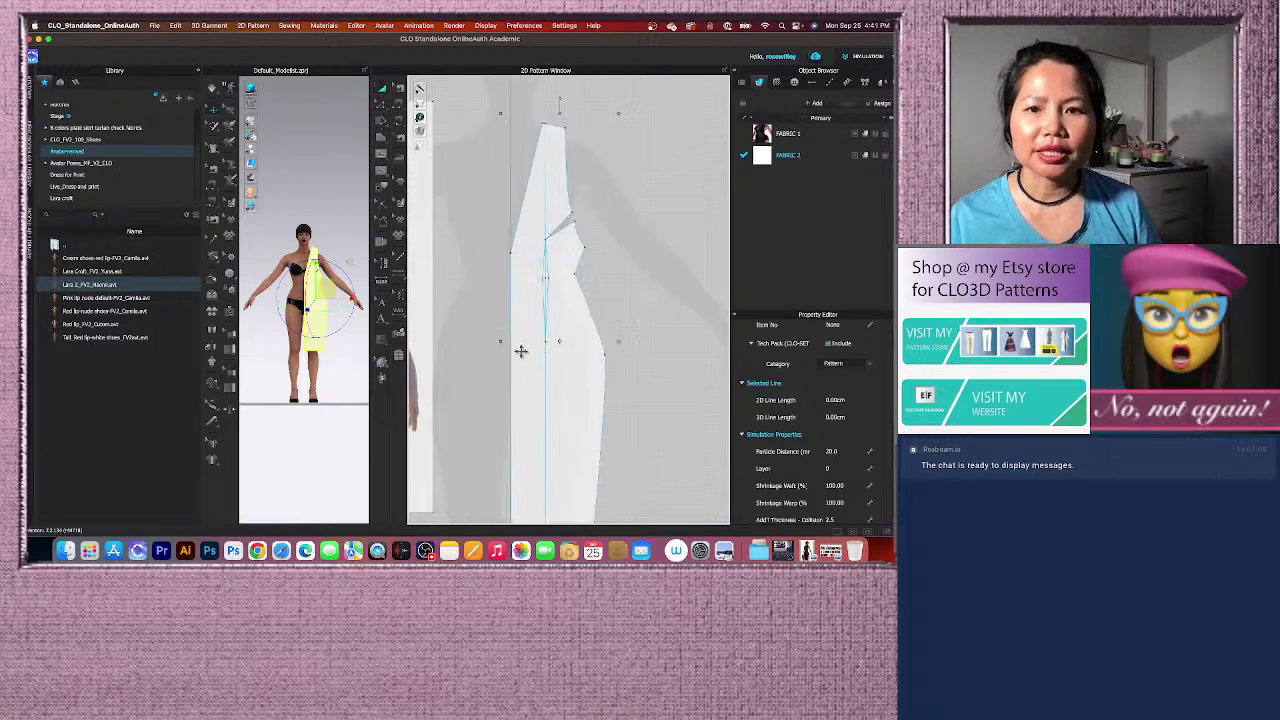
scroll(530, 380, "down", 4)
scroll(543, 418, "up", 2)
left_click(657, 351)
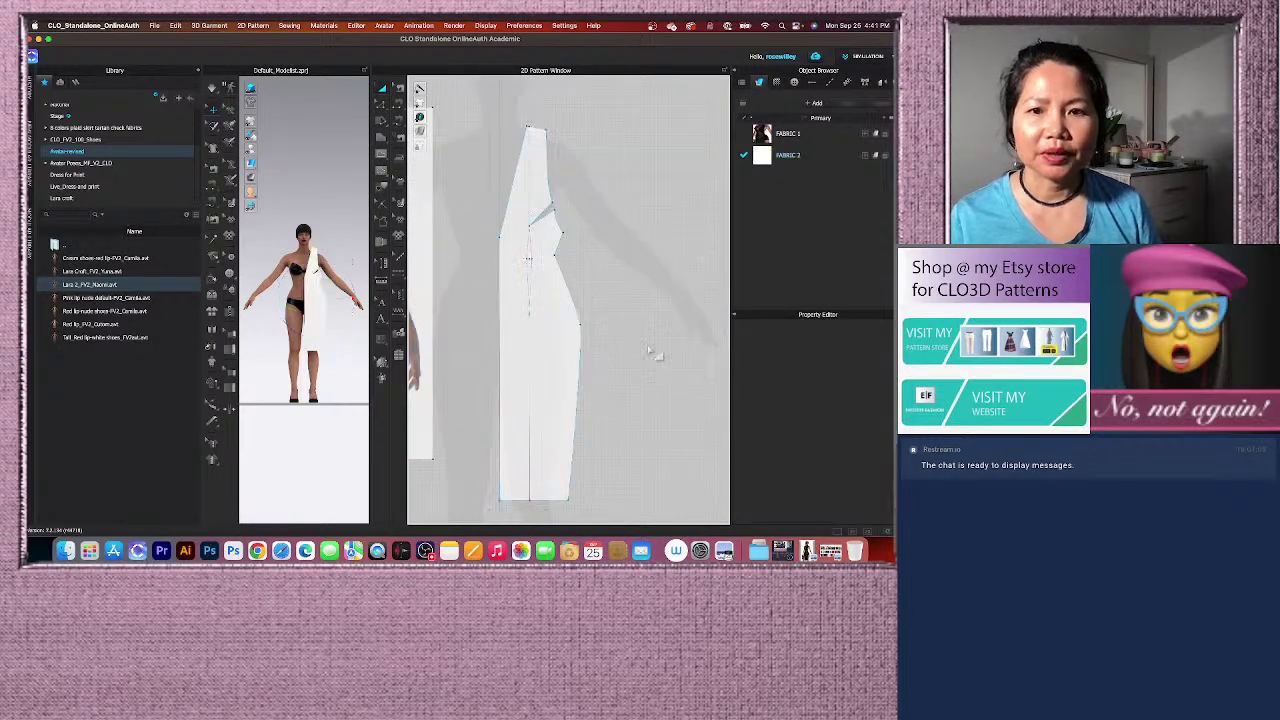
Compare the belt position on the dress reference image with the pattern's side seam below the waist.
scroll(567, 333, "up", 2)
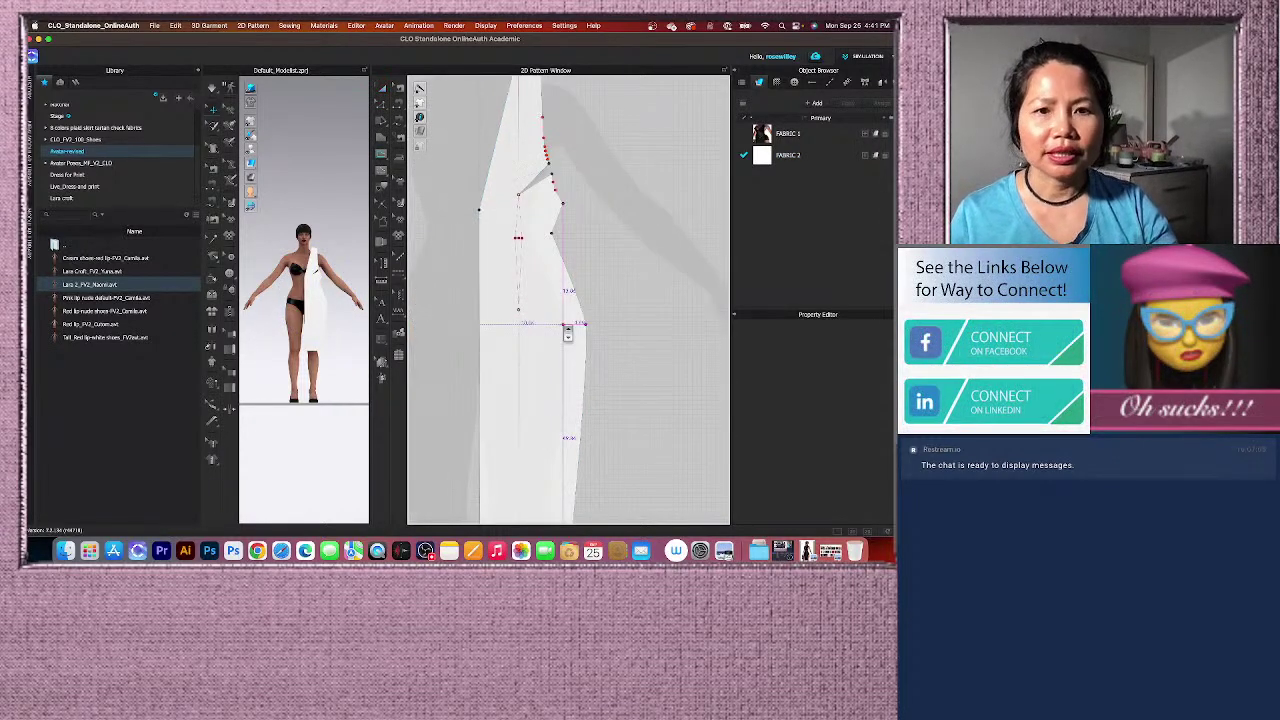
scroll(300, 300, "down", 2)
scroll(319, 325, "up", 3)
scroll(510, 338, "down", 5)
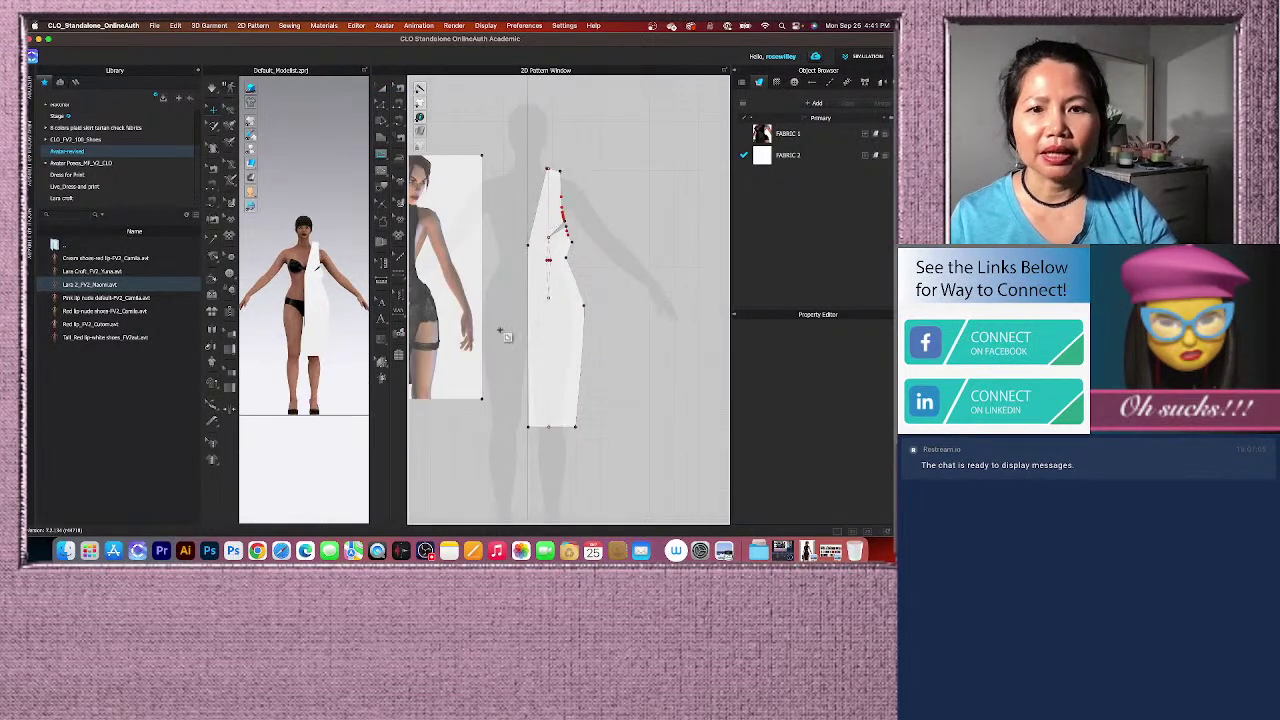
scroll(530, 330, "up", 3)
scroll(570, 316, "down", 1)
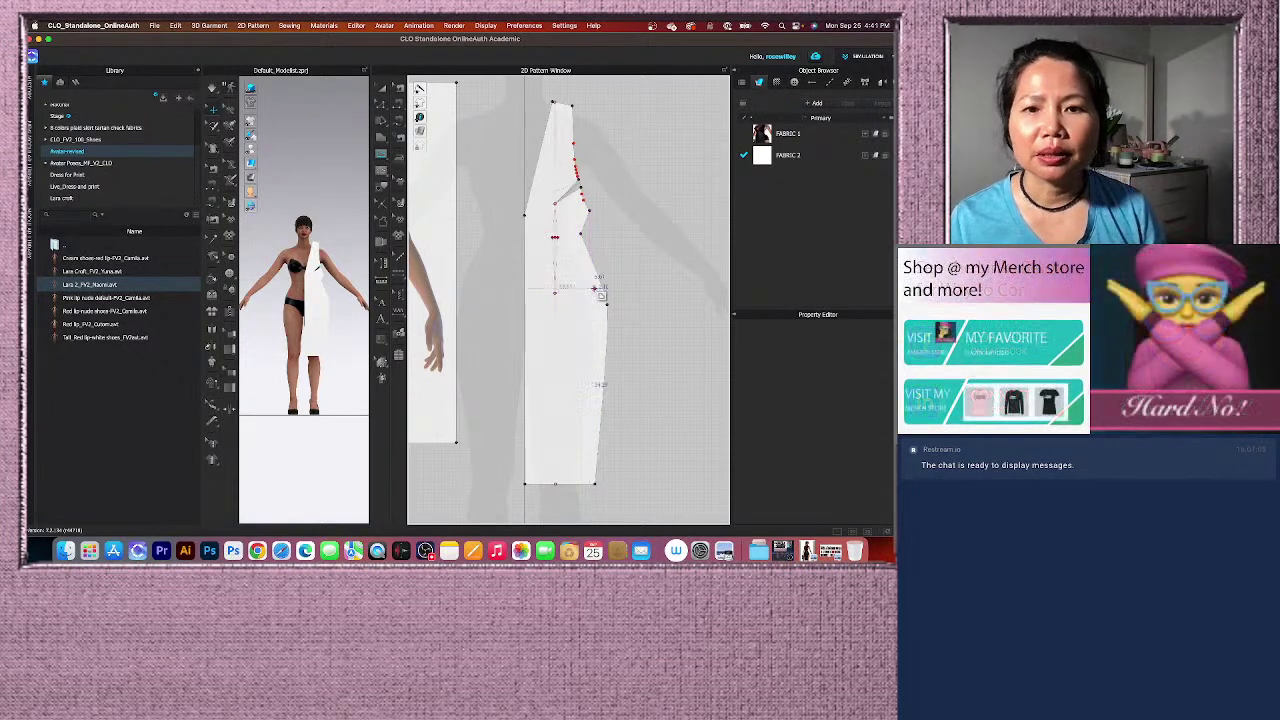
scroll(595, 292, "down", 3)
scroll(610, 290, "down", 1)
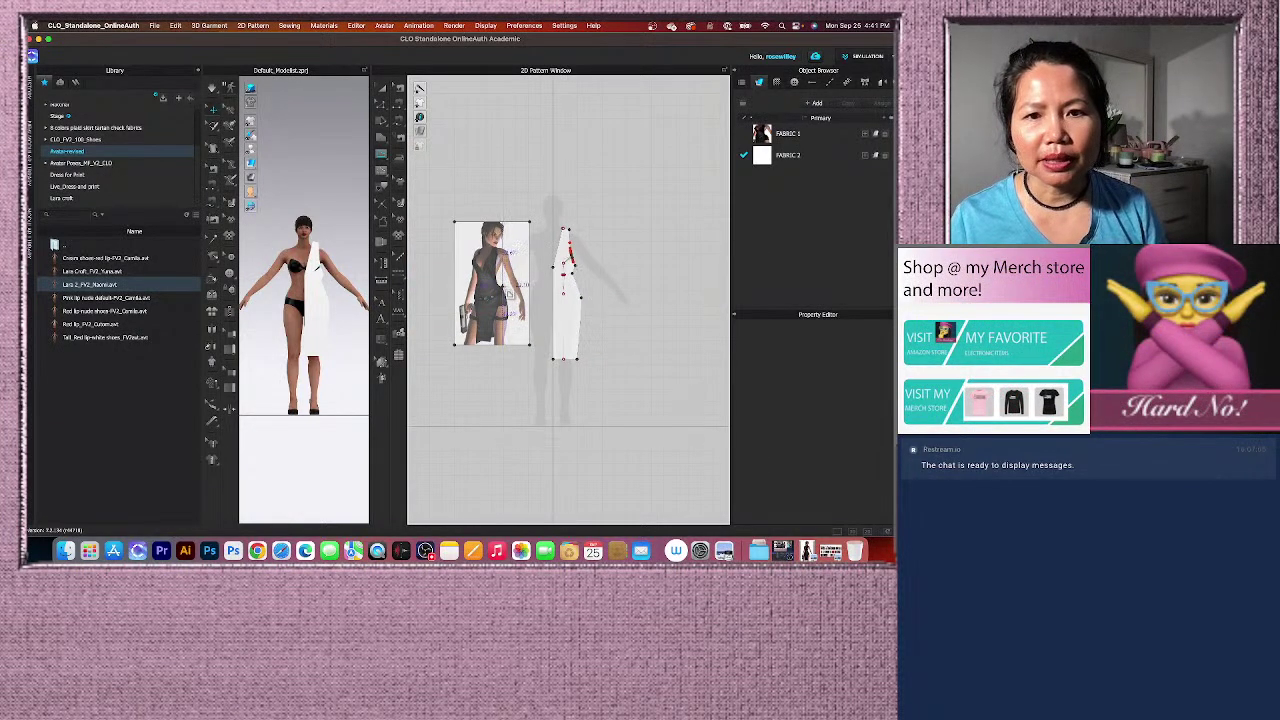
scroll(511, 300, "up", 5)
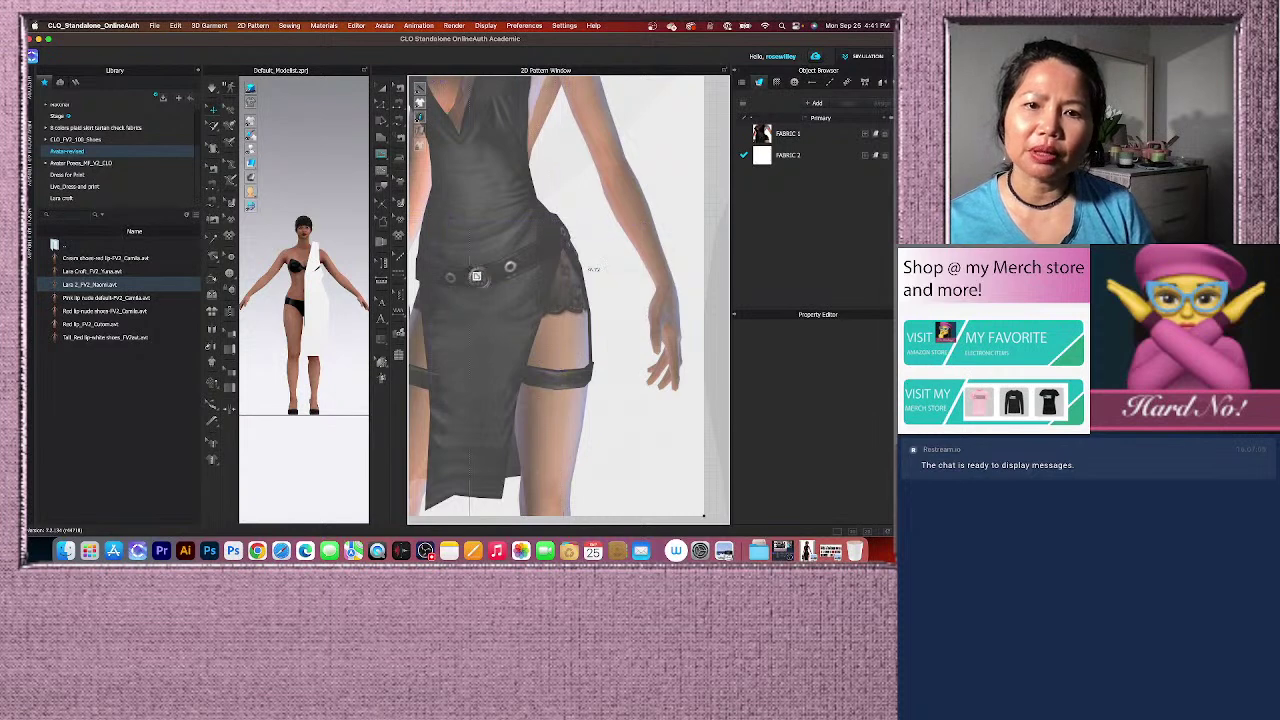
scroll(477, 276, "down", 4)
scroll(645, 260, "up", 4)
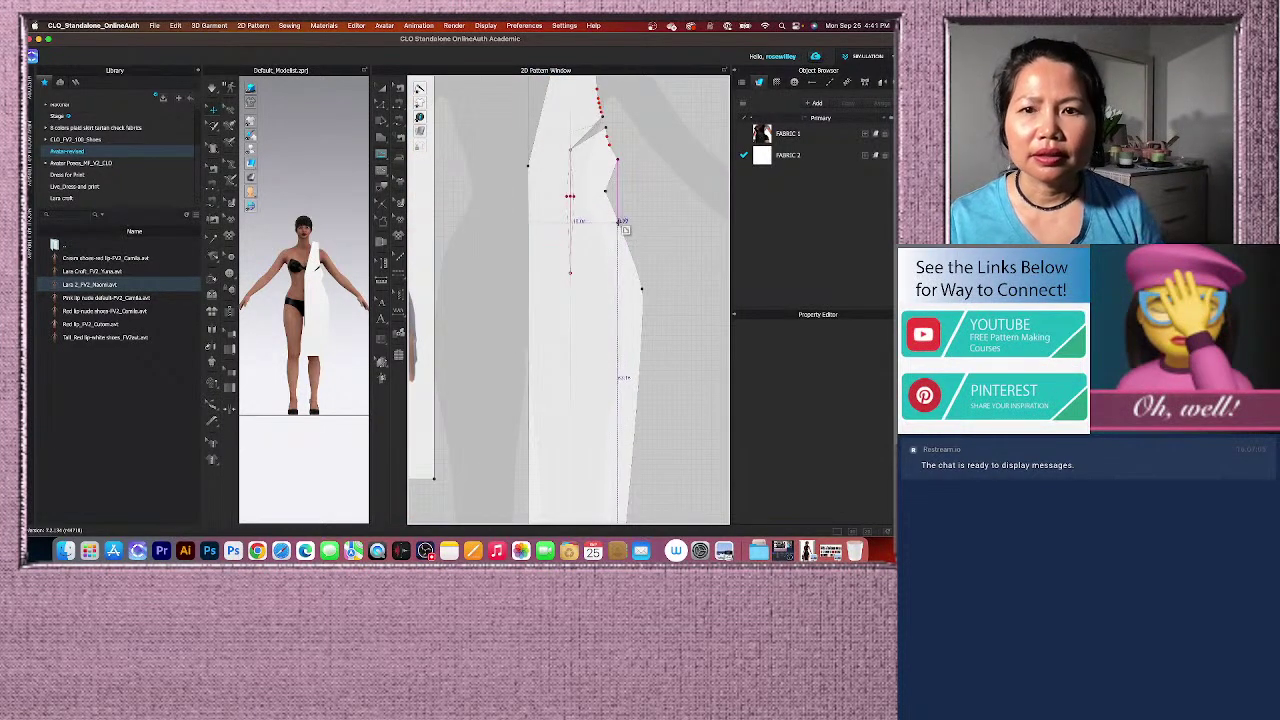
right_click(623, 225)
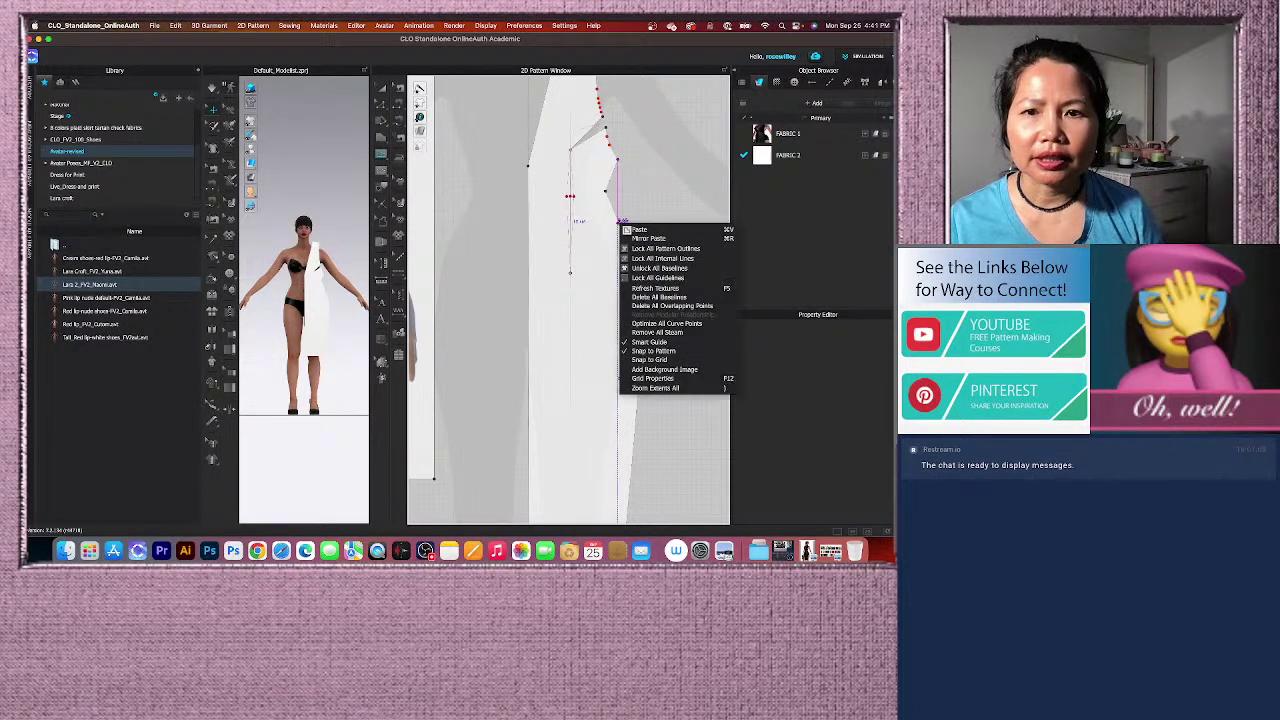
left_click(650, 238)
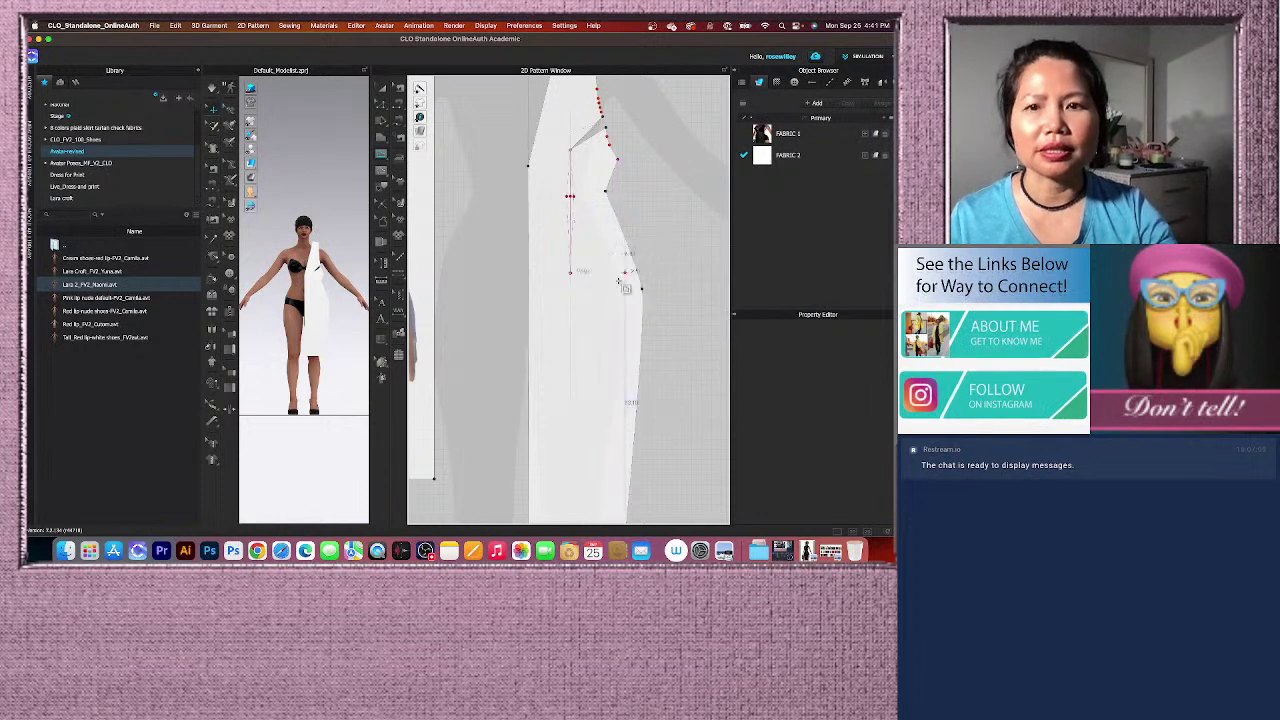
Split the side seam below the waist into two lines, with the upper line 9 cm long.
left_click(383, 110)
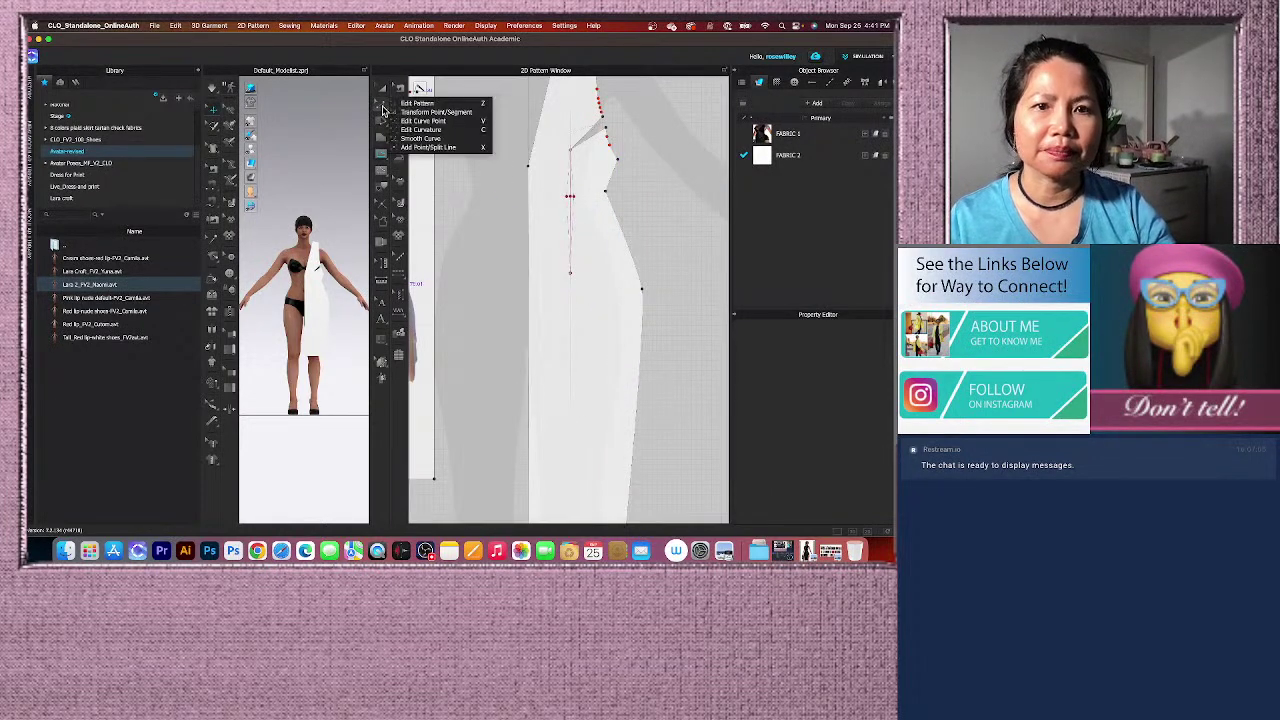
left_click(428, 147)
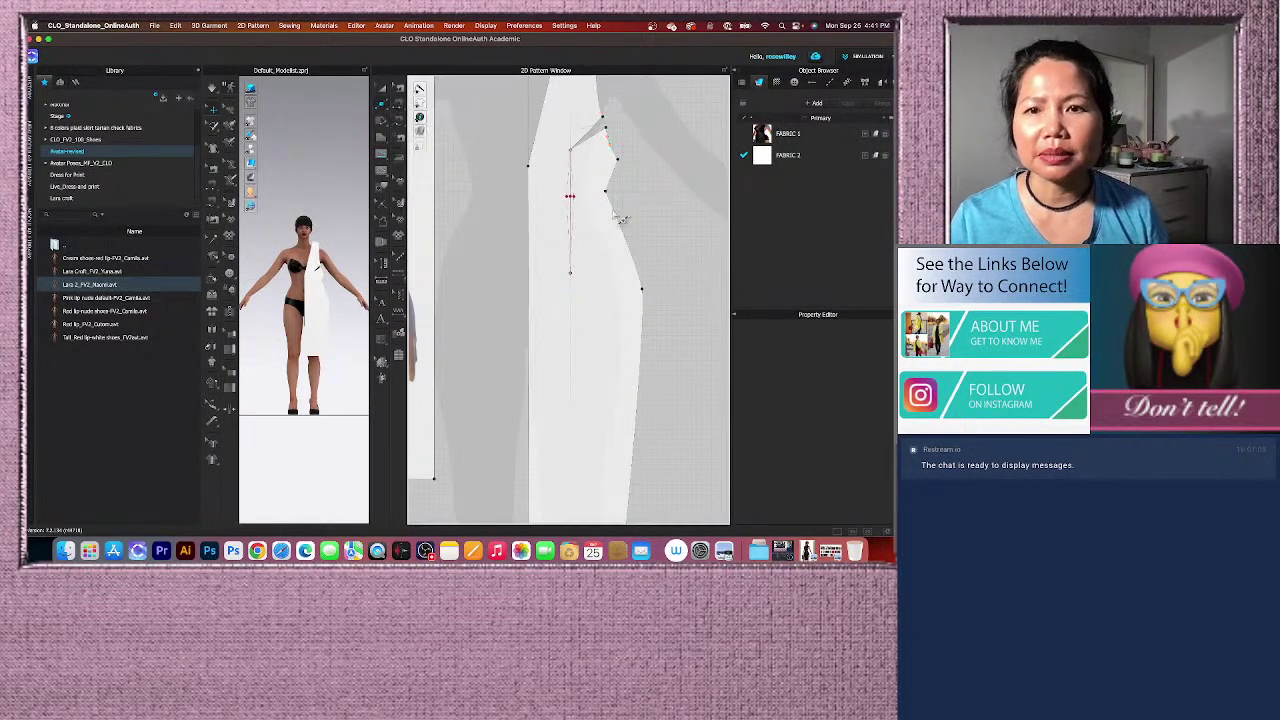
right_click(622, 228)
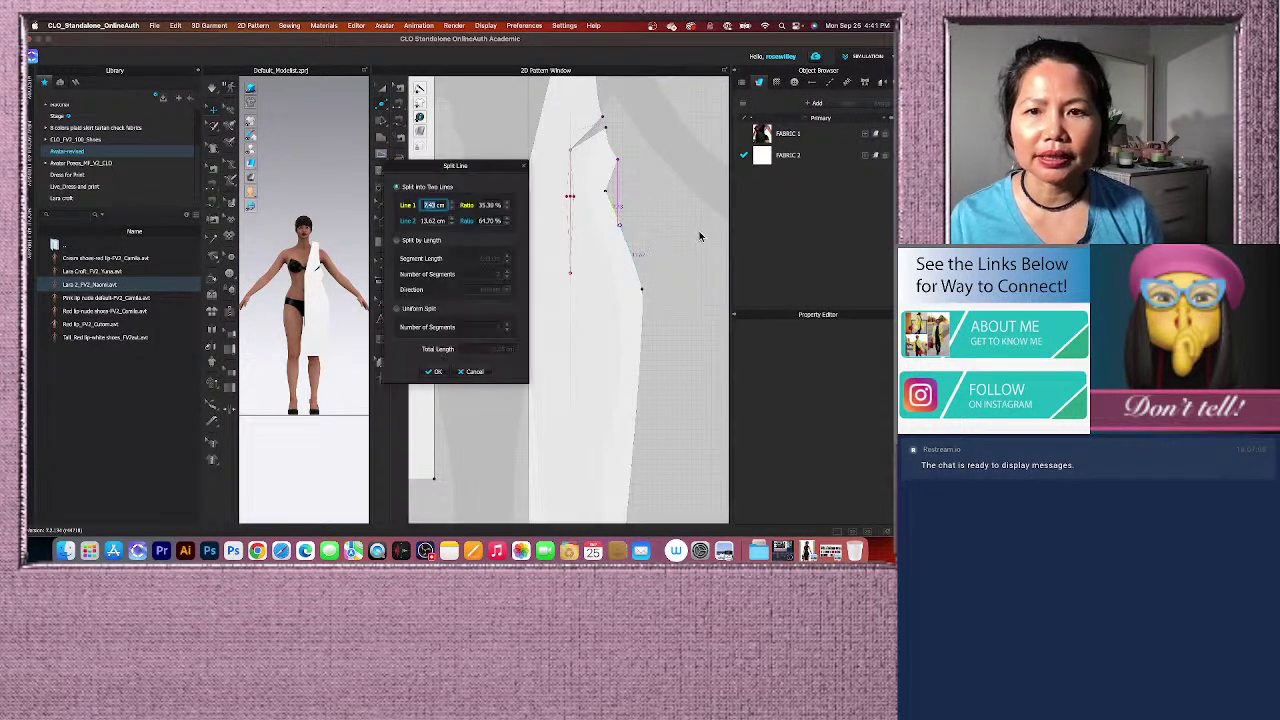
left_click_drag(484, 171, 465, 203)
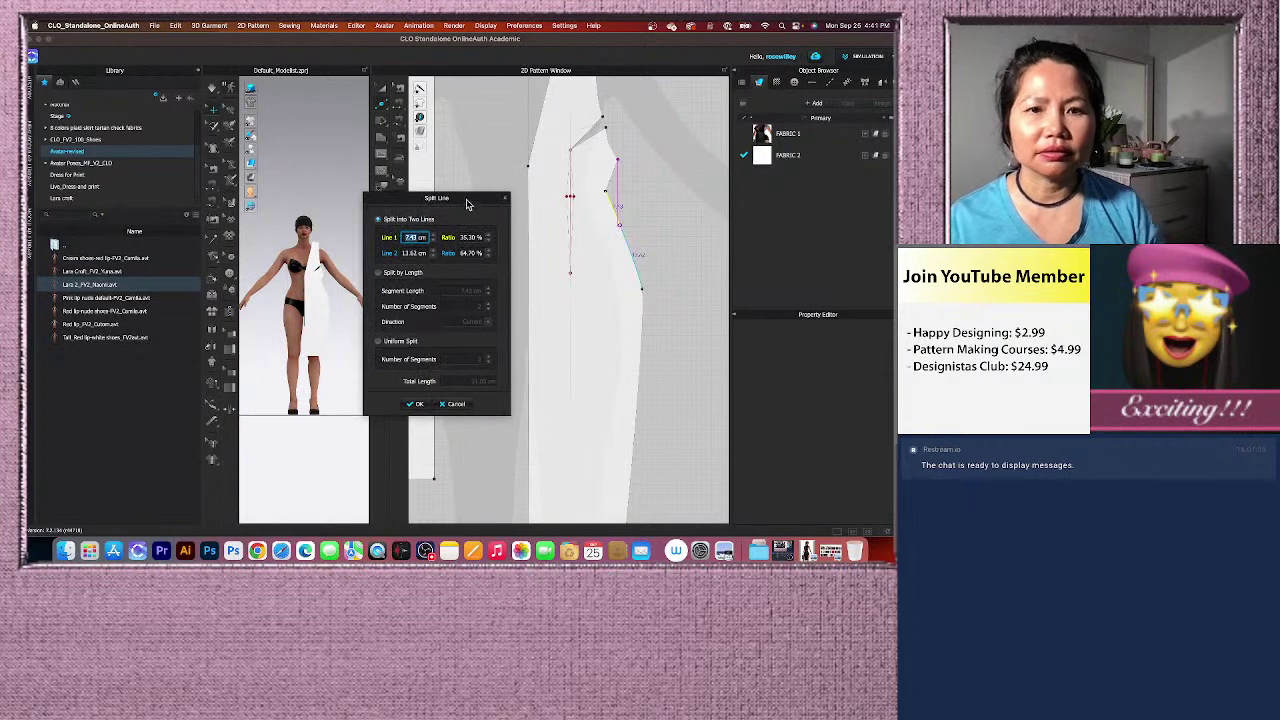
type("9")
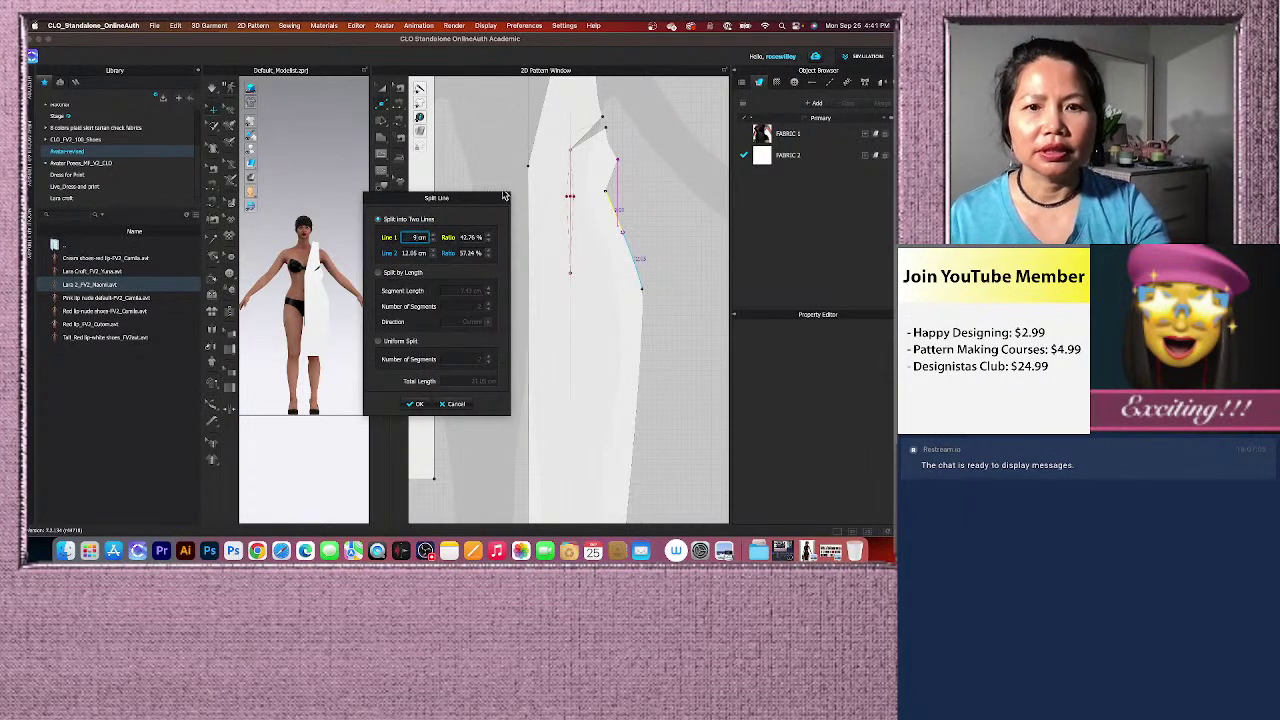
left_click(418, 404)
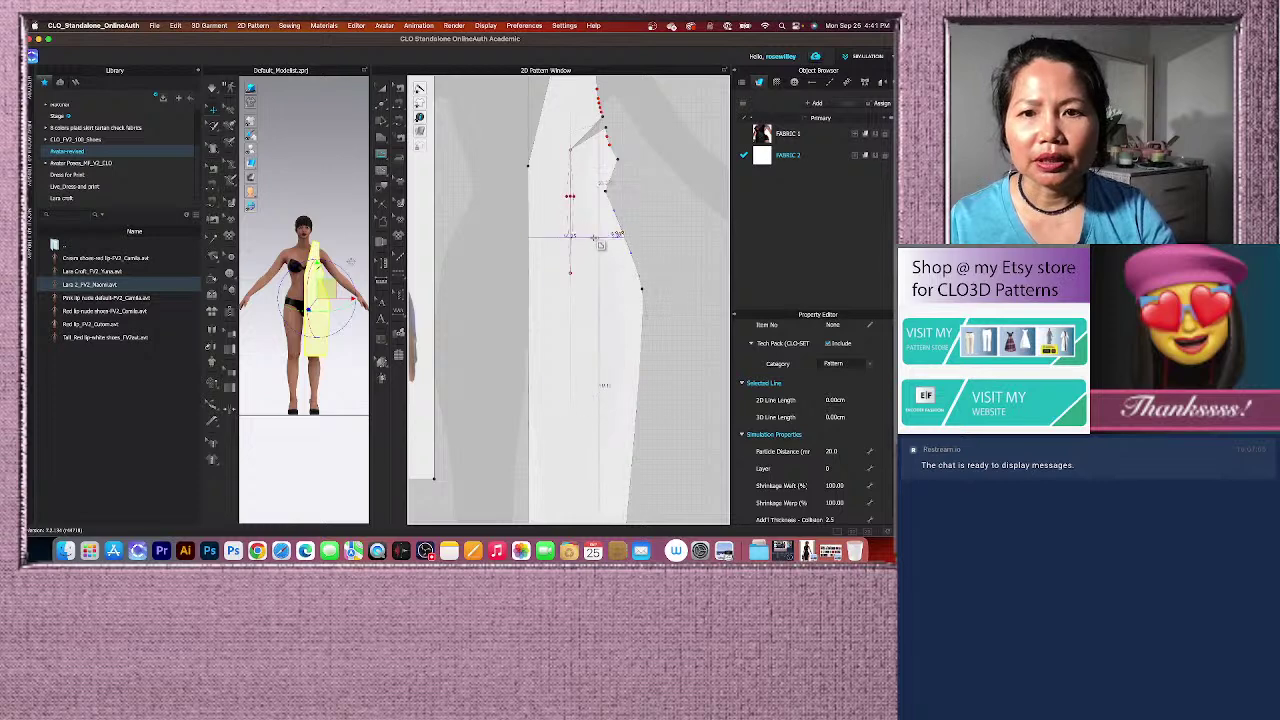
Draw an internal line from the new side seam point across to the straight centre edge, about 19.2 cm long.
scroll(543, 241, "down", 2)
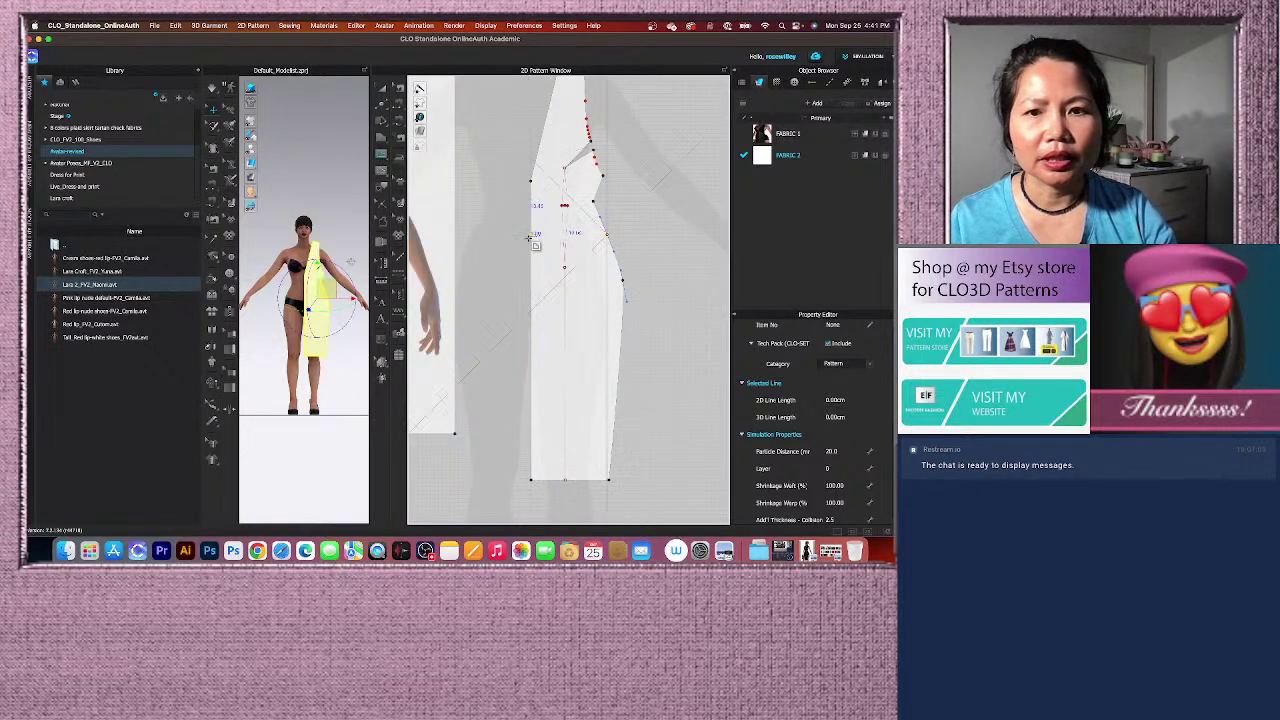
scroll(545, 246, "up", 5)
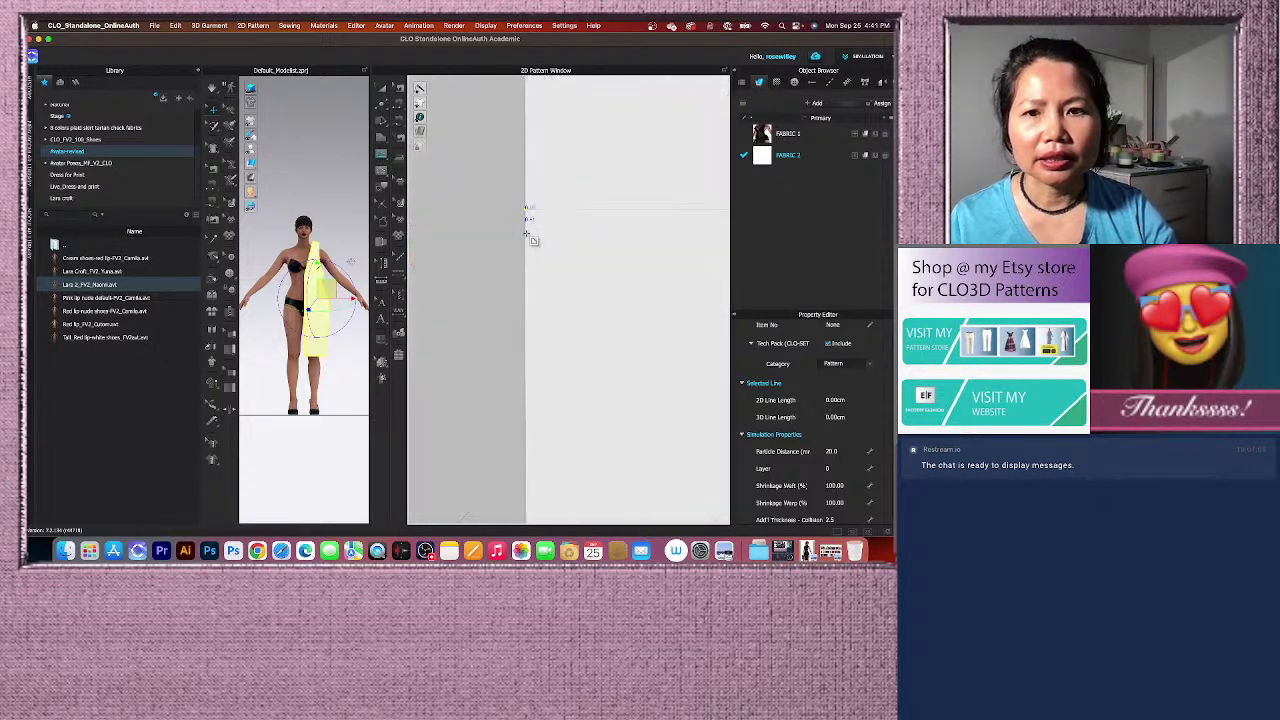
scroll(527, 245, "down", 3)
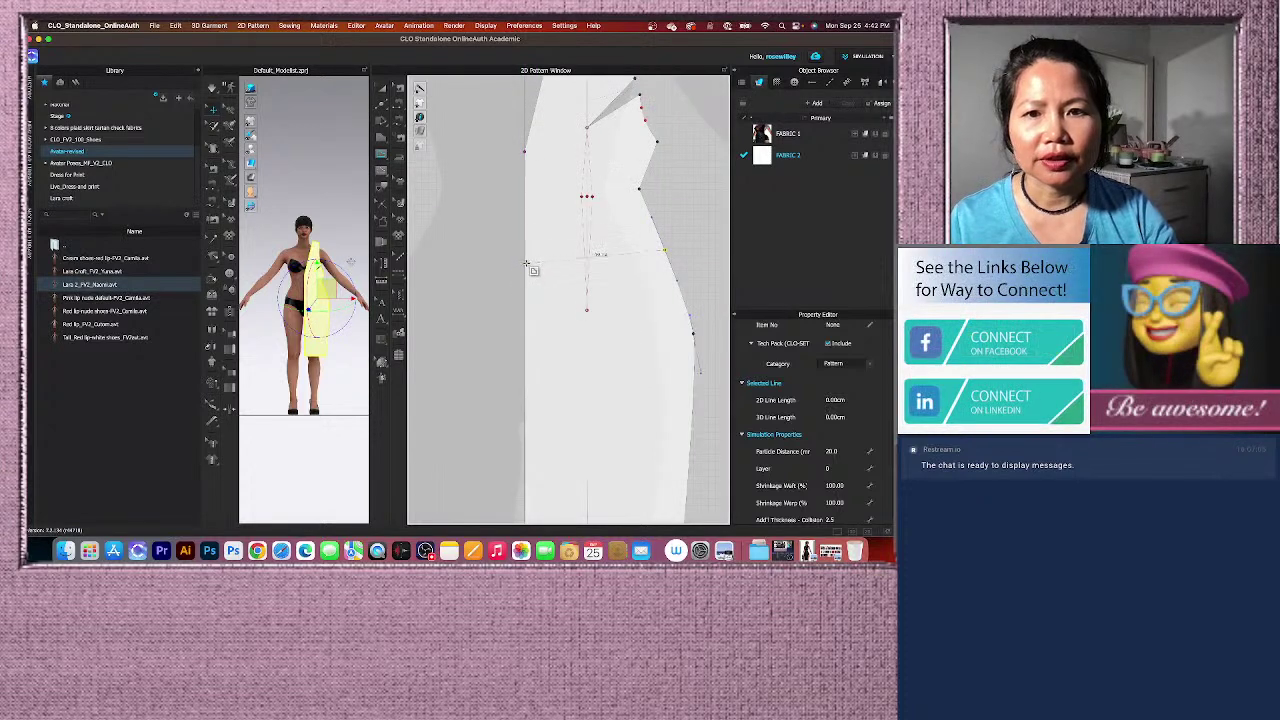
scroll(524, 266, "up", 3)
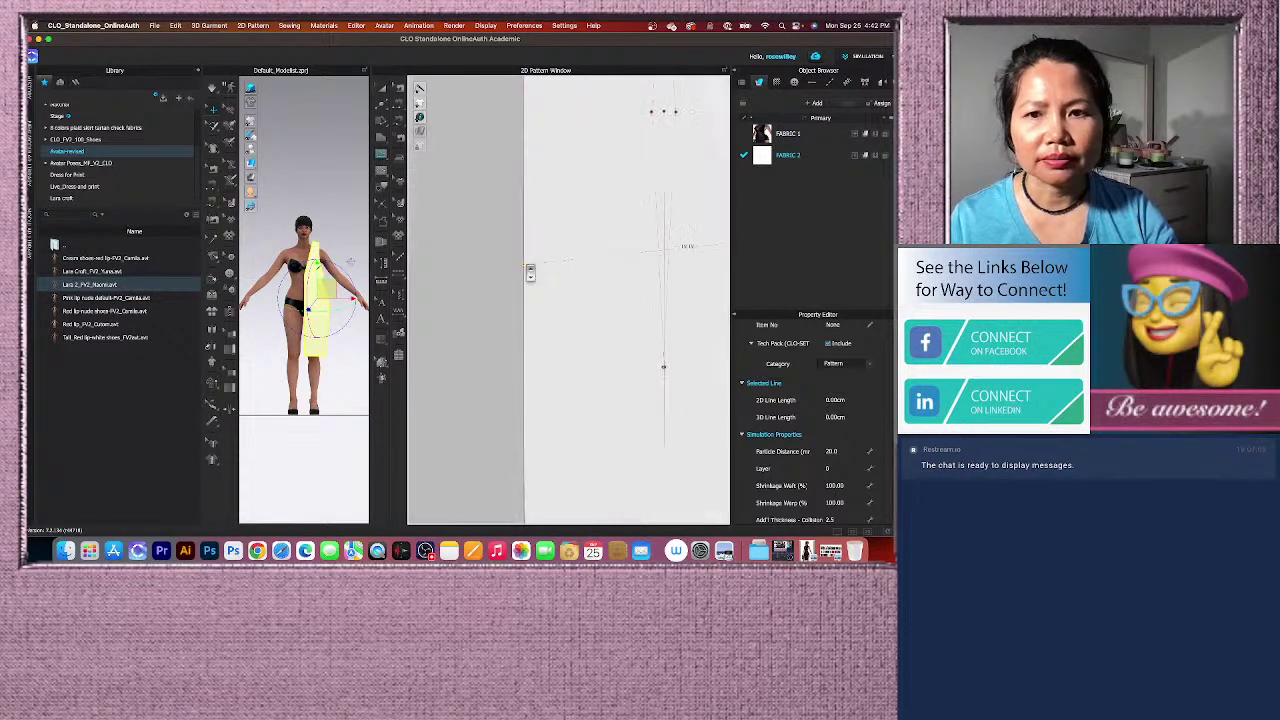
scroll(524, 266, "down", 3)
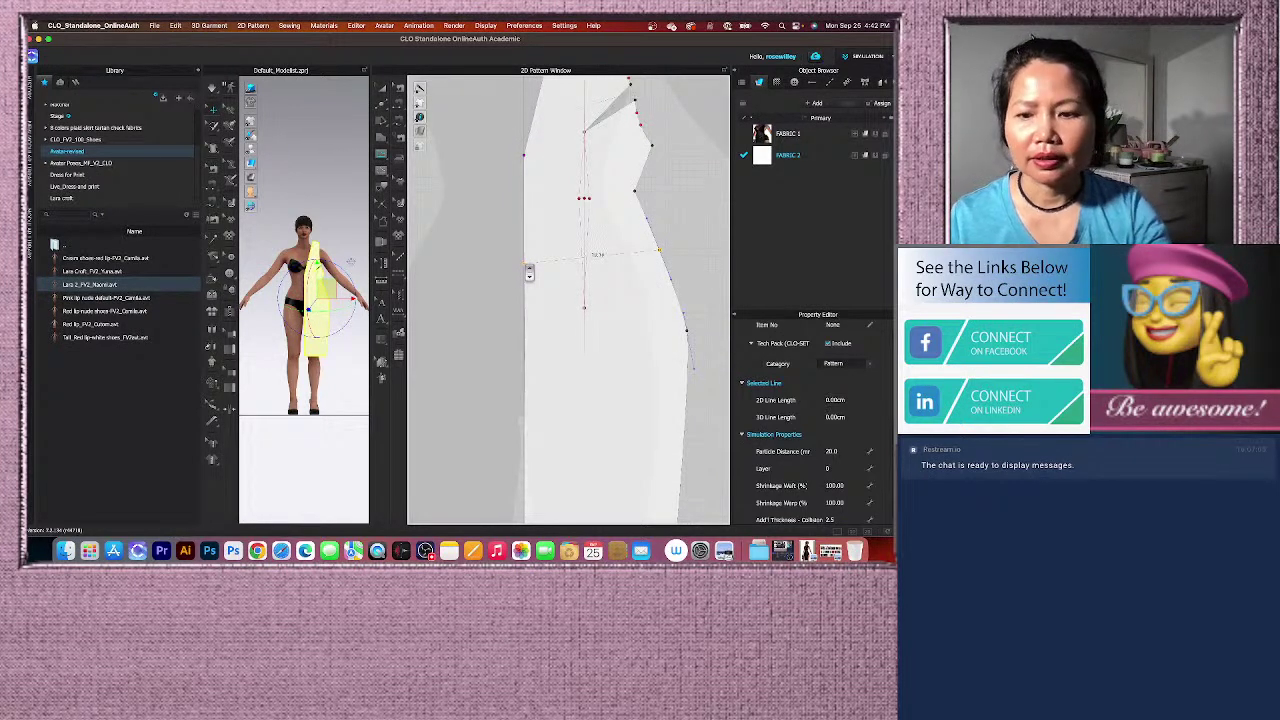
double_click(525, 265)
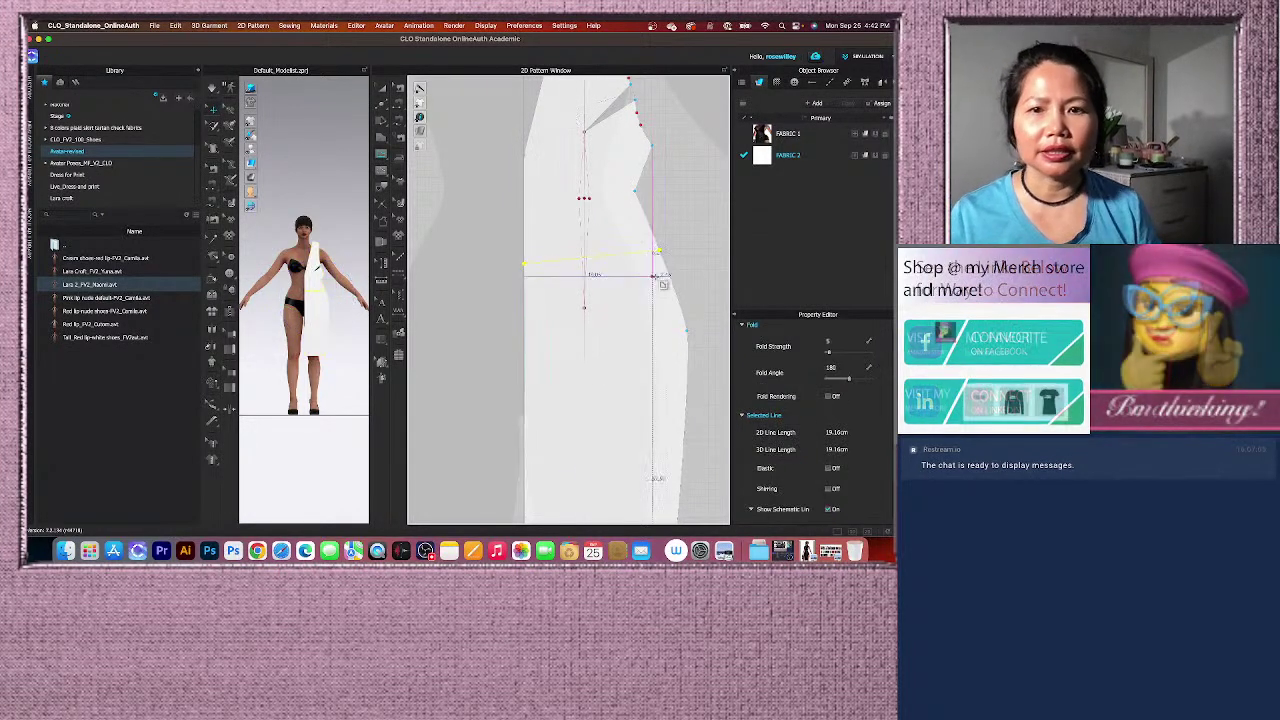
Try to curve the new internal line slightly and compare it with the belt on the reference image.
left_click(581, 265)
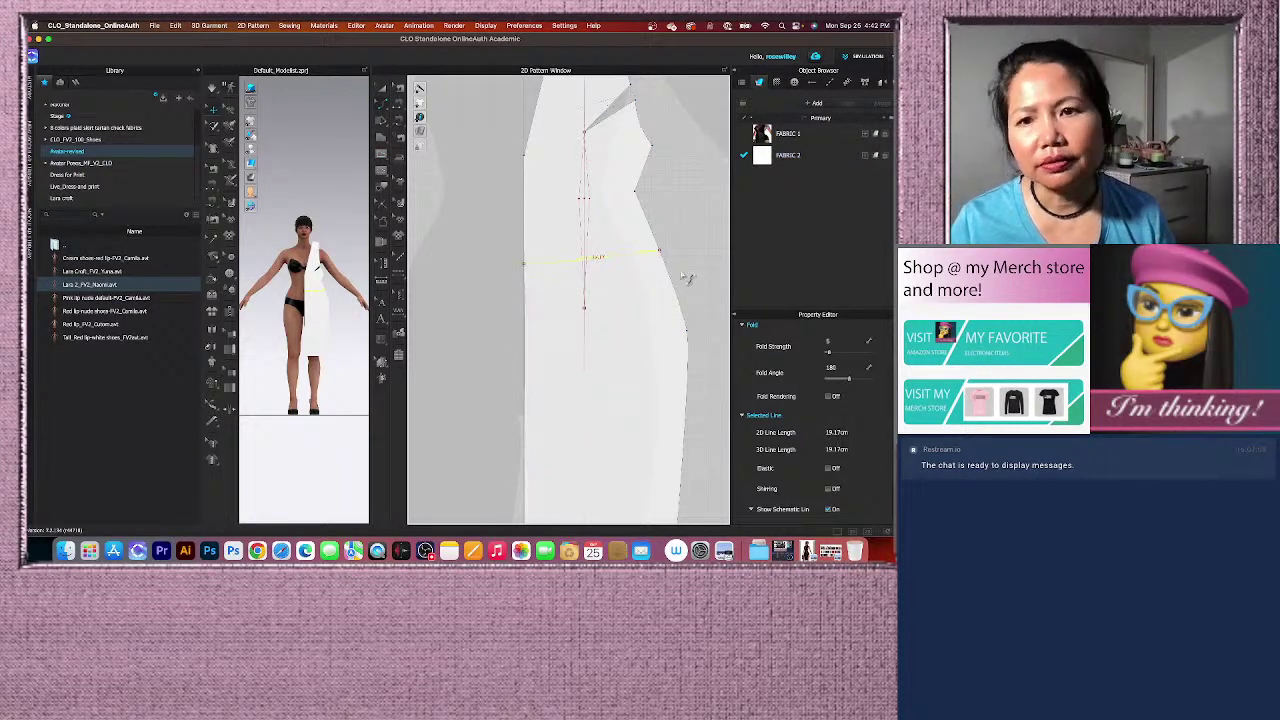
left_click(486, 290)
scroll(648, 269, "down", 5)
scroll(664, 271, "up", 2)
scroll(664, 271, "down", 3)
scroll(662, 271, "down", 2)
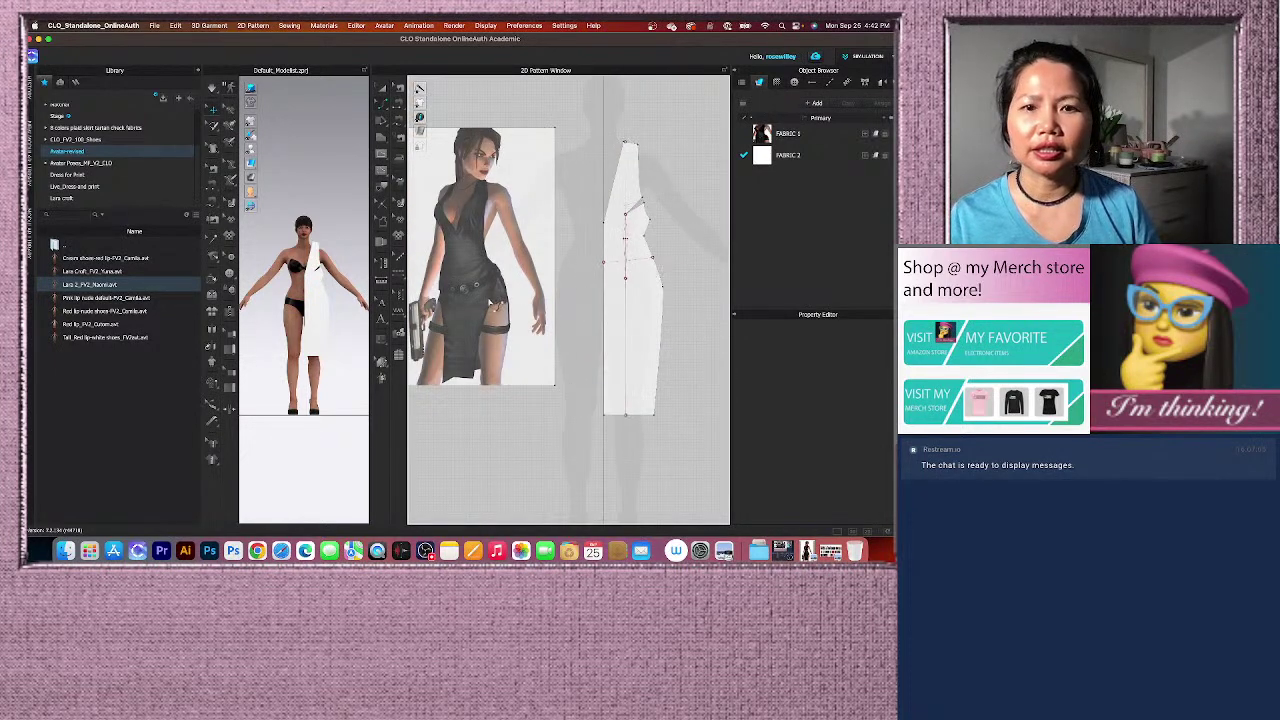
scroll(684, 255, "up", 4)
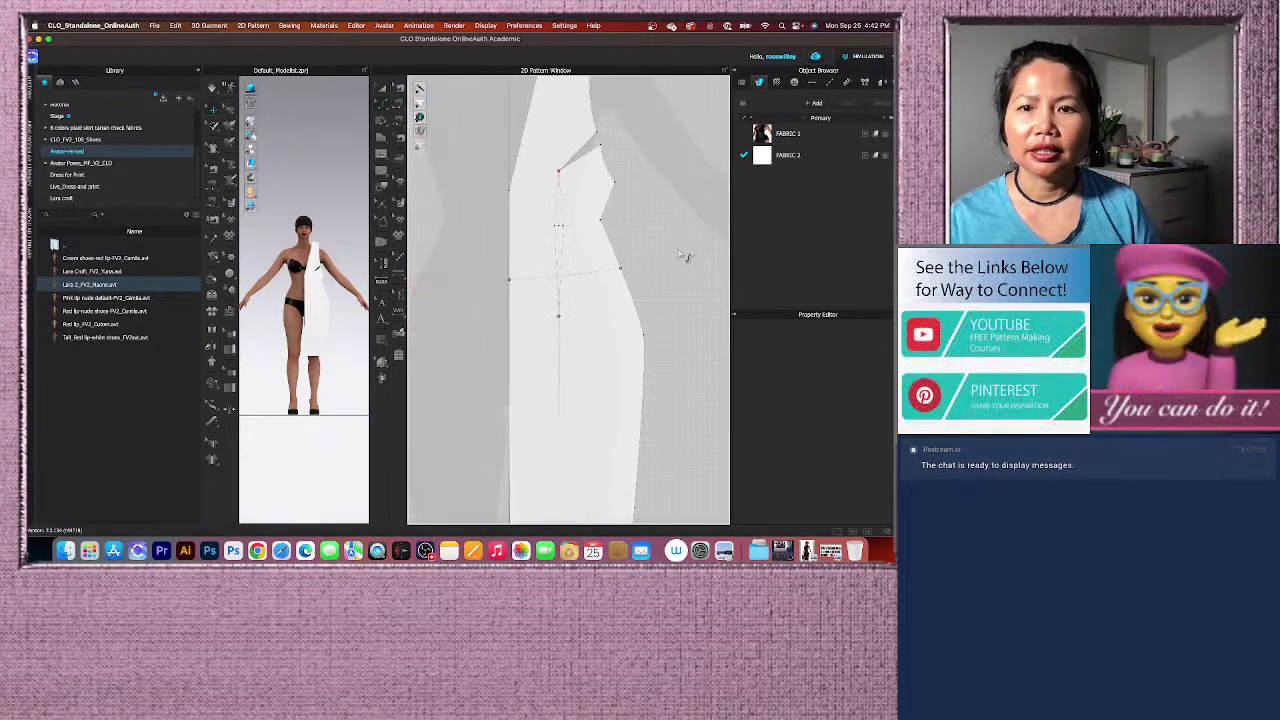
Try to add a point near the middle of the internal line below the waist.
left_click(542, 284)
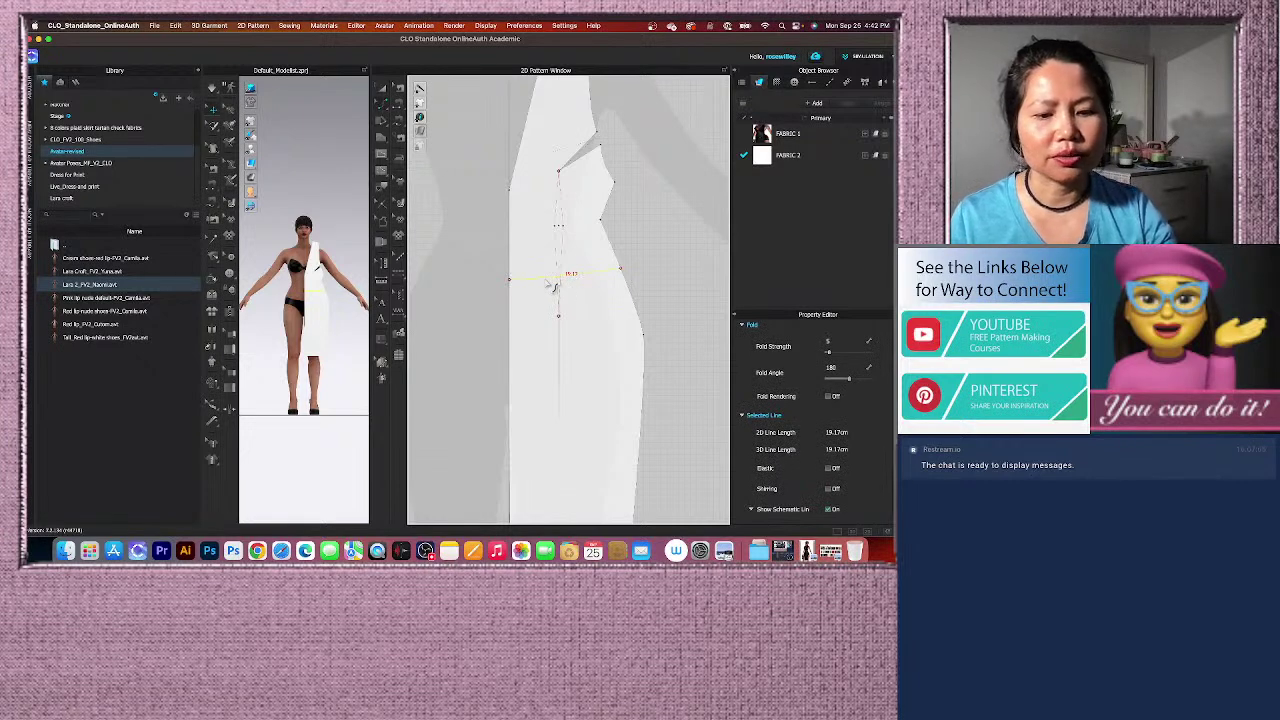
left_click(626, 283)
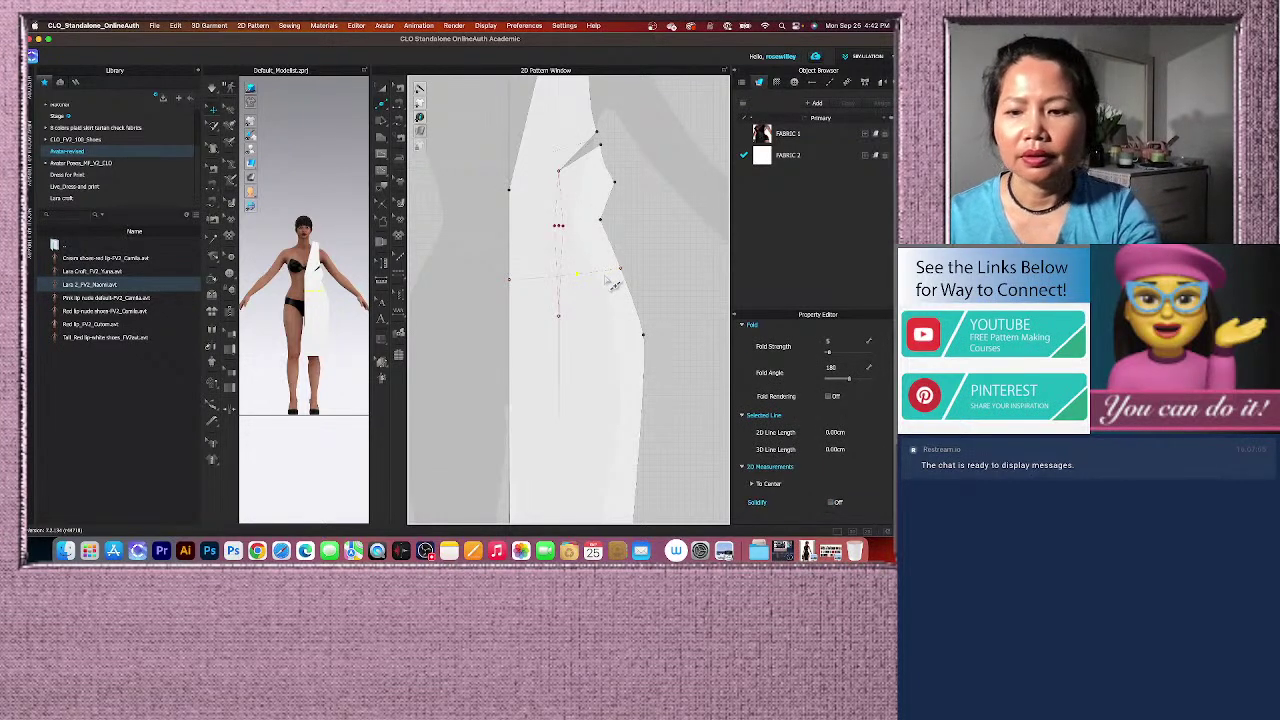
scroll(640, 284, "down", 2)
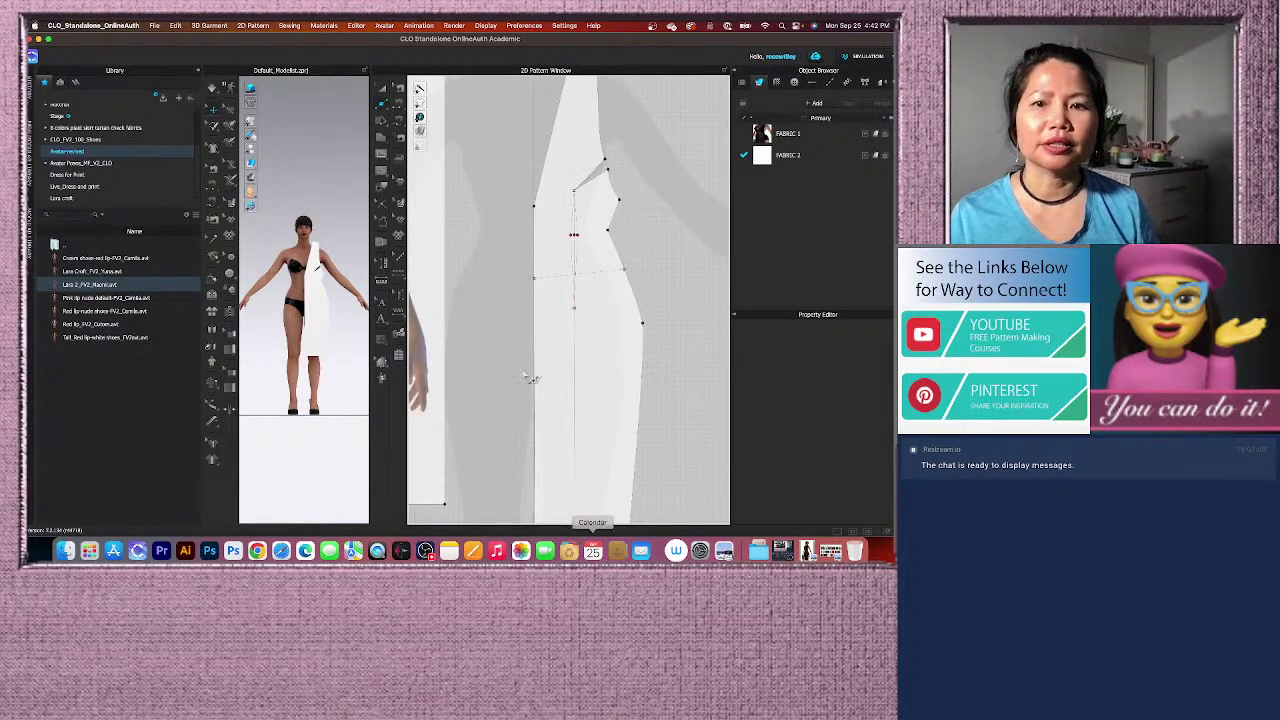
Offset the hip belt line as one internal line 4 cm below it, extended to the pattern outline.
left_click(382, 89)
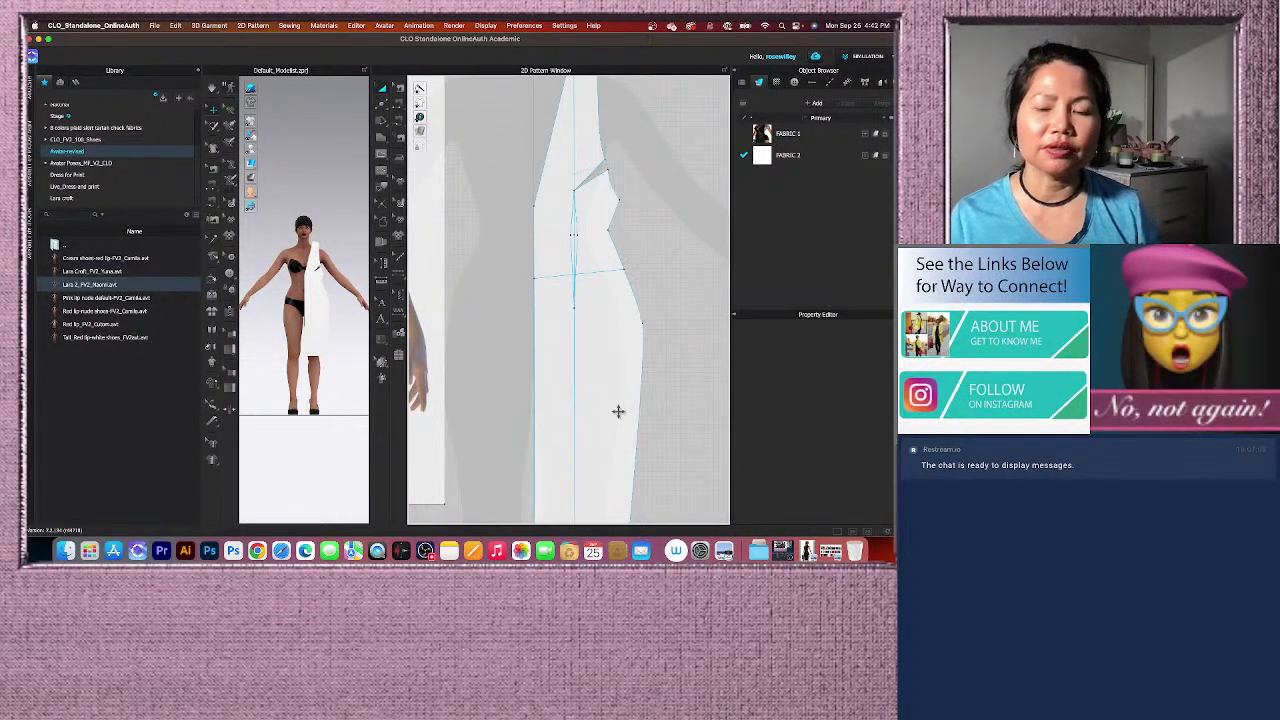
left_click(600, 273)
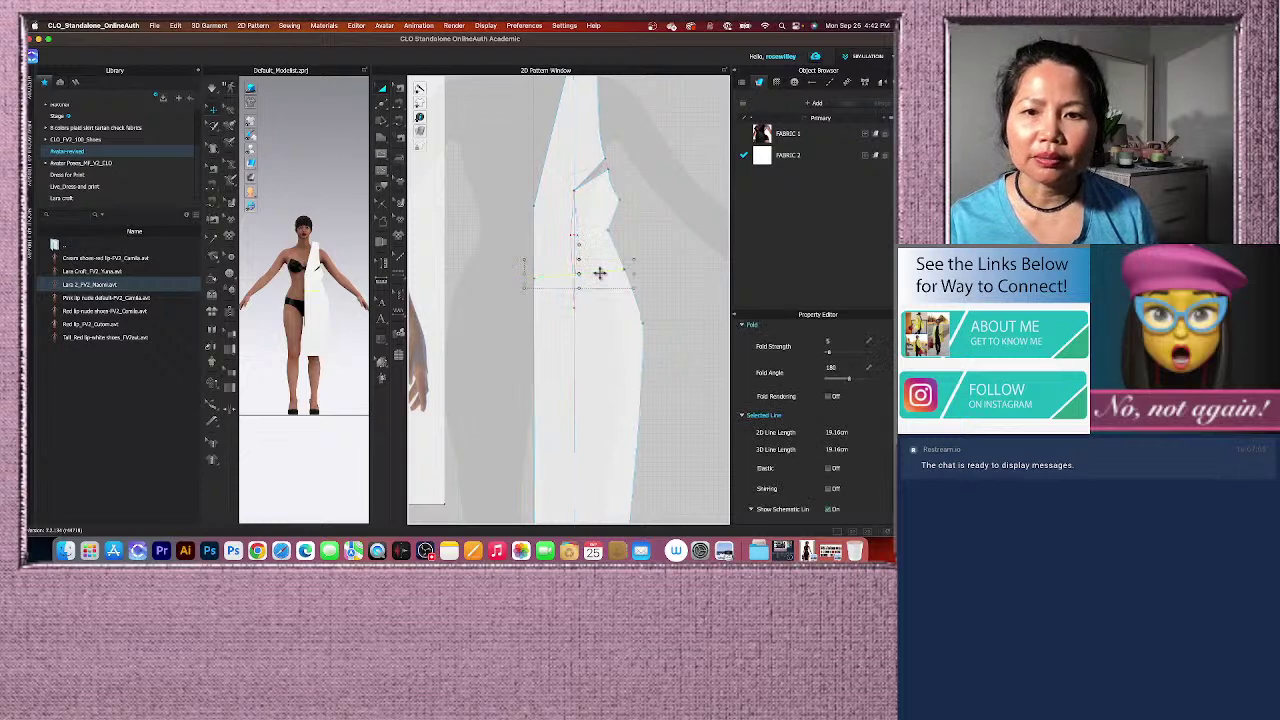
right_click(599, 272)
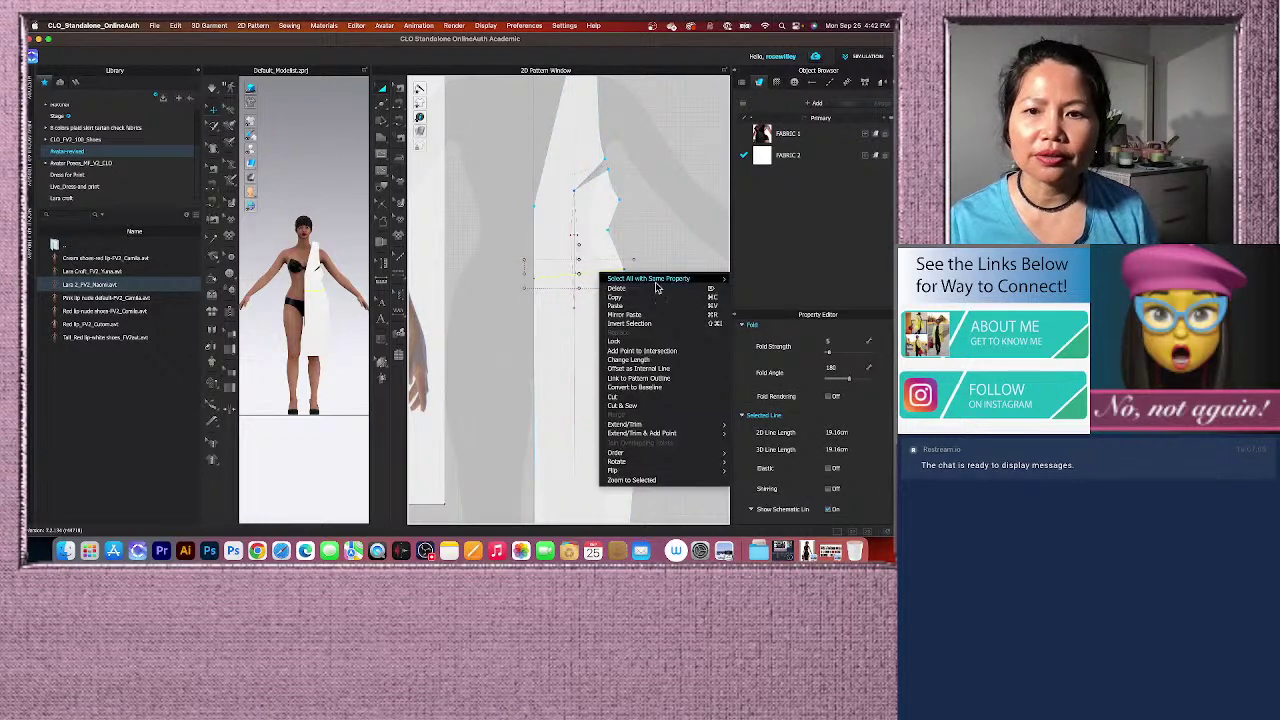
left_click(630, 368)
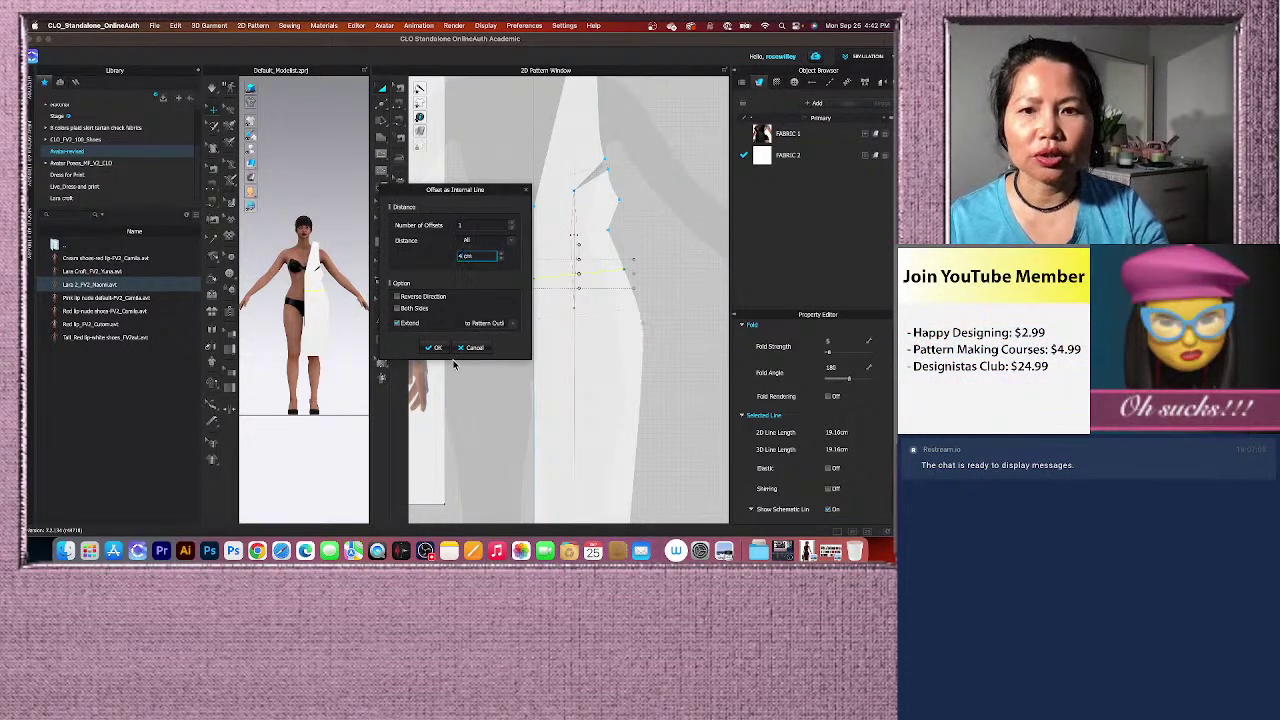
left_click_drag(499, 199, 420, 199)
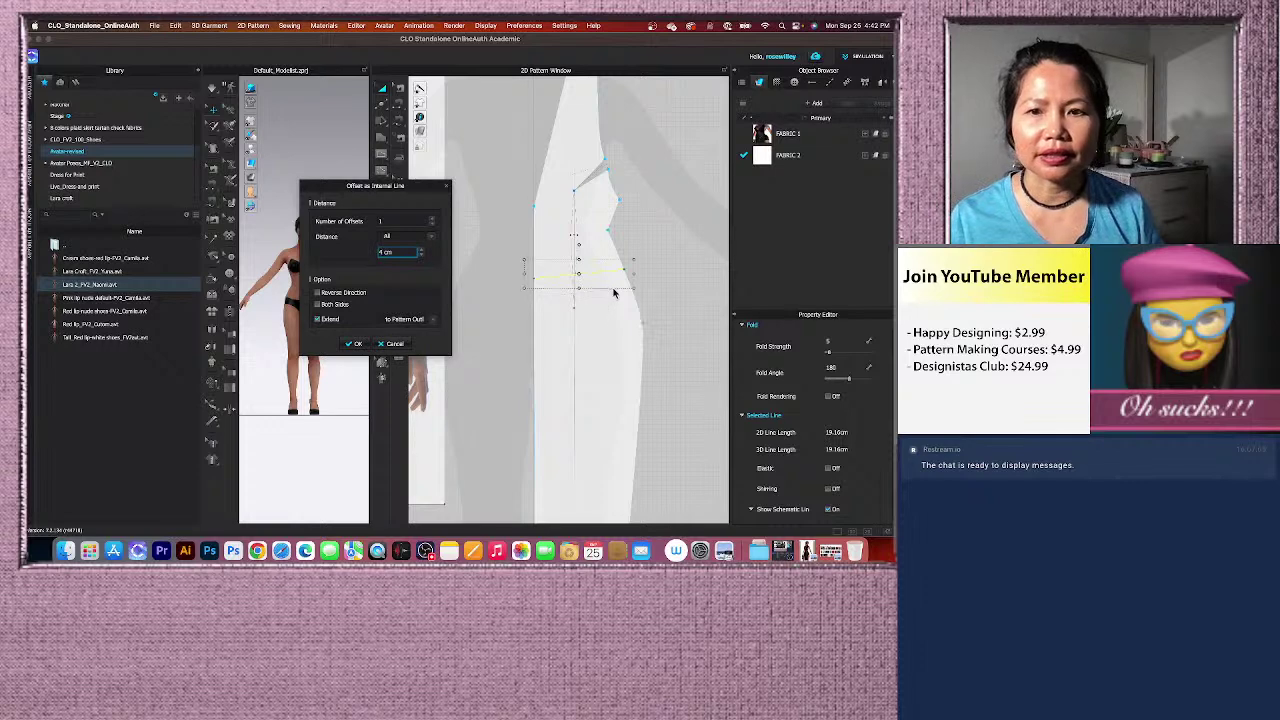
left_click(356, 344)
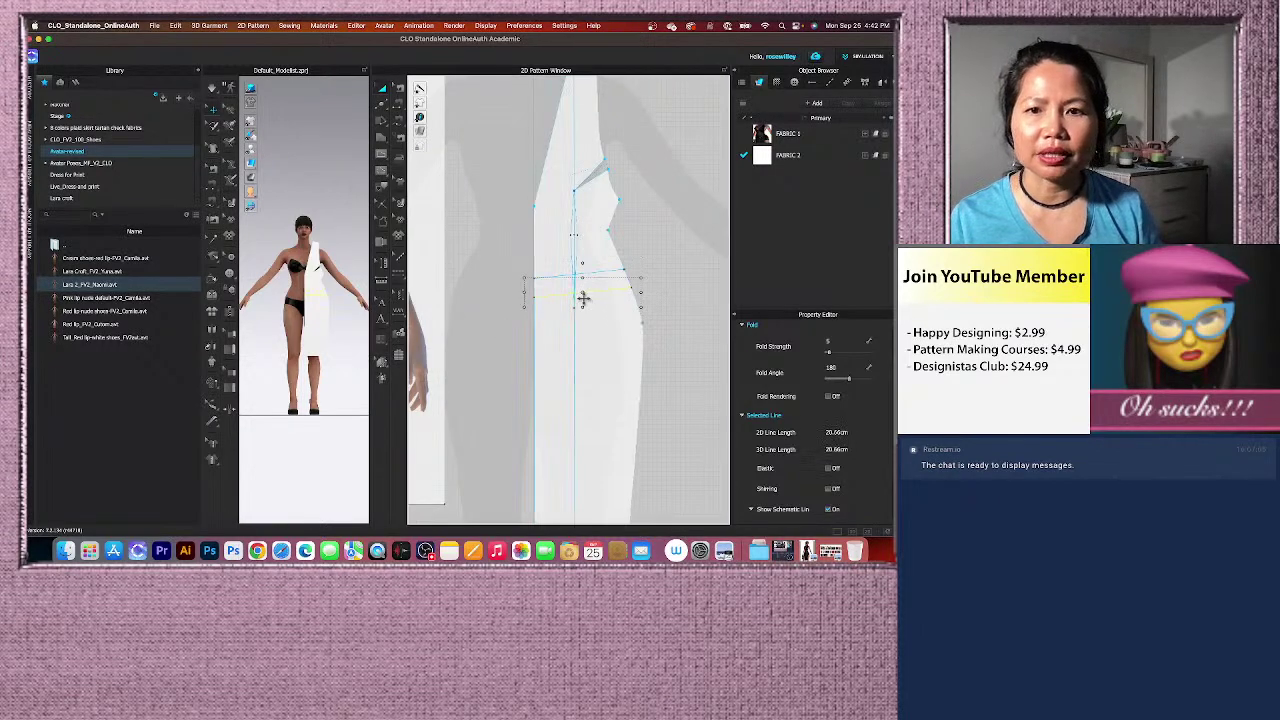
Compare the two belt lines with the reference image and convert both of them to baselines.
scroll(588, 296, "down", 5)
scroll(590, 310, "up", 3)
scroll(566, 306, "down", 3)
scroll(571, 318, "up", 3)
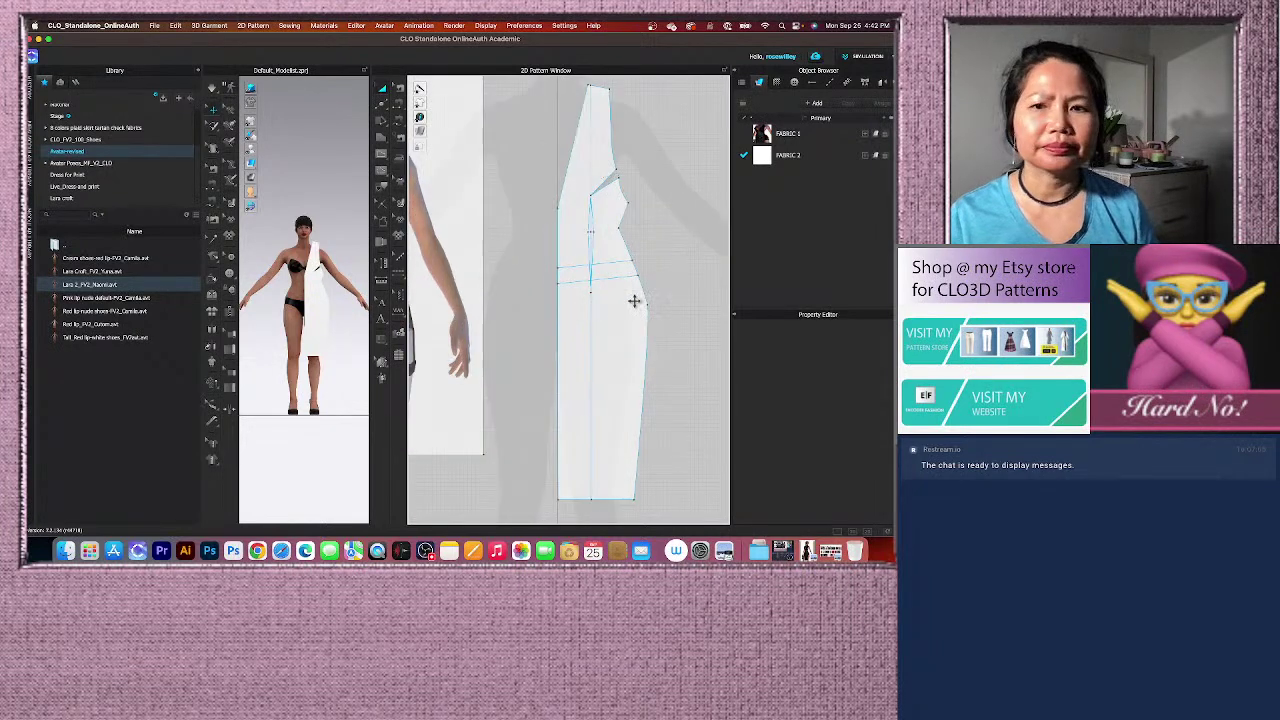
scroll(640, 300, "down", 3)
scroll(645, 290, "up", 3)
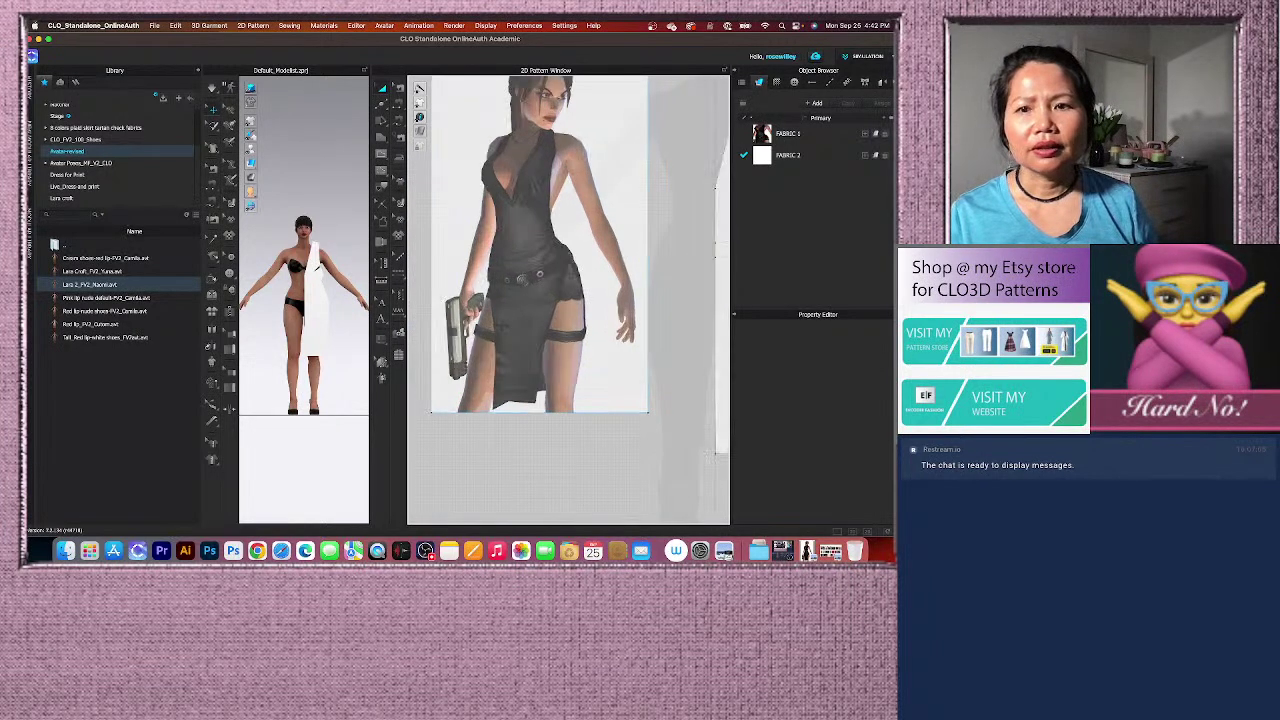
scroll(645, 290, "down", 3)
scroll(653, 290, "up", 3)
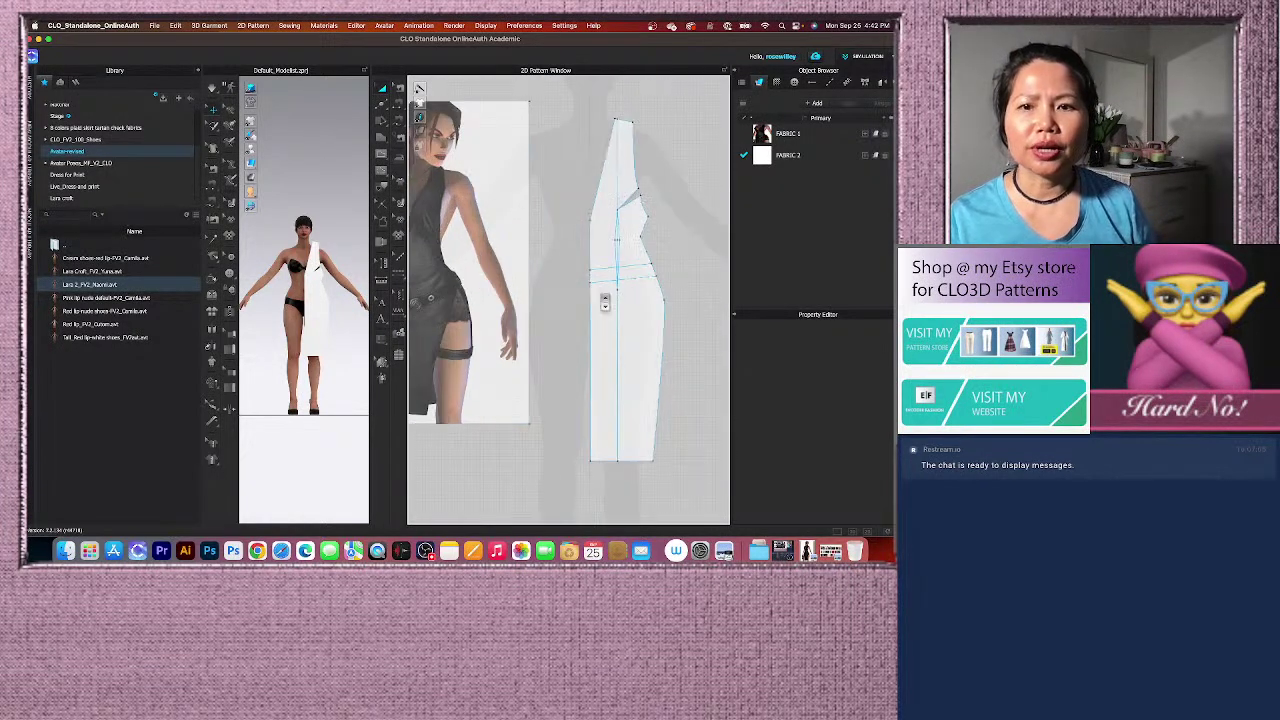
left_click(639, 265)
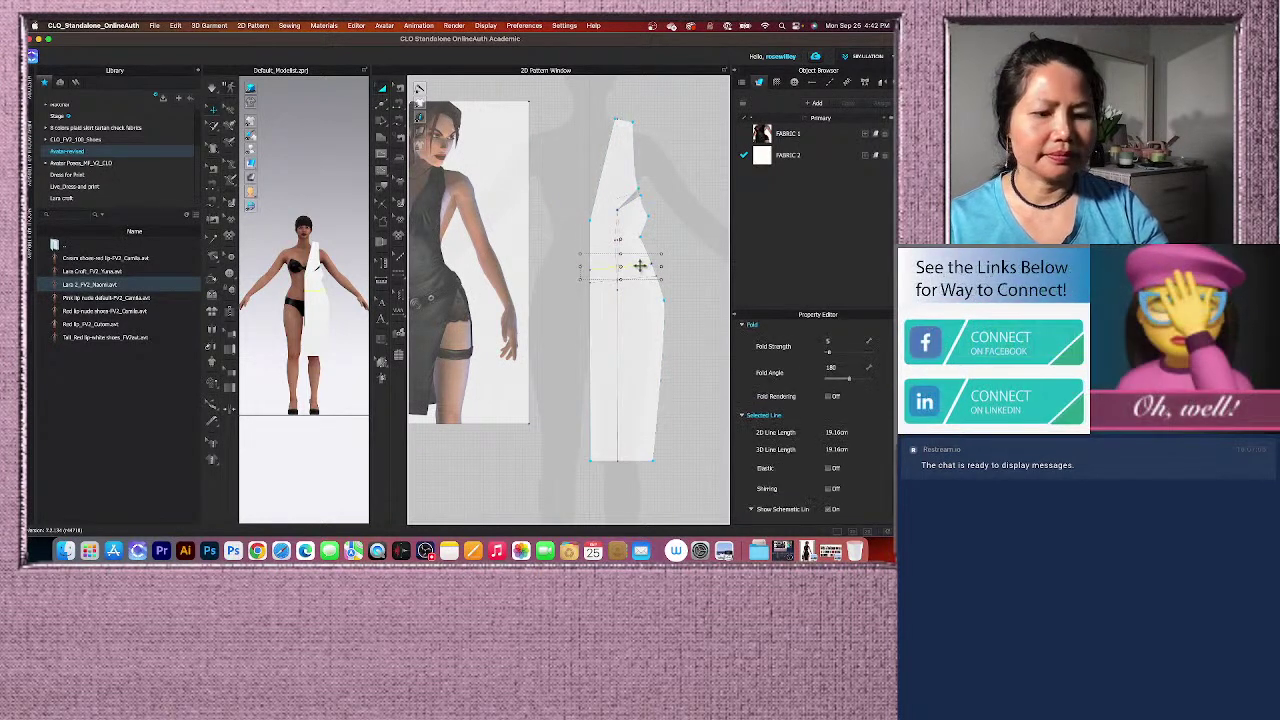
right_click(643, 278)
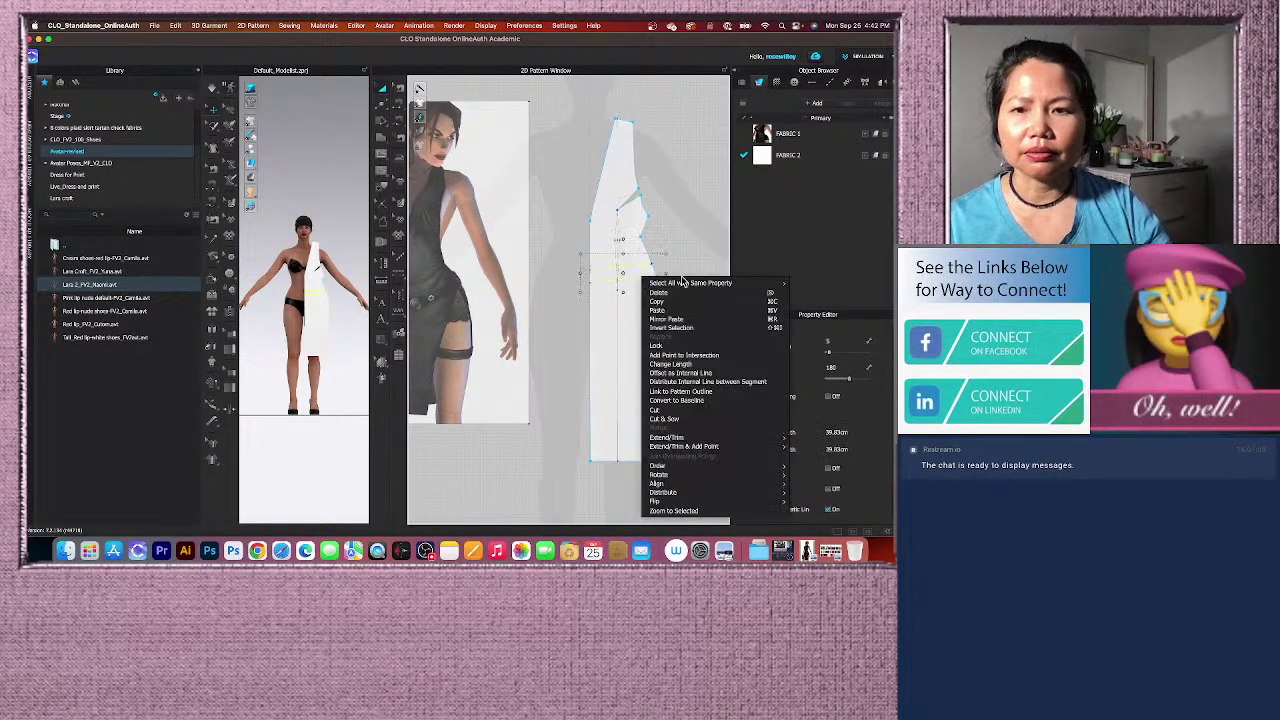
left_click(678, 401)
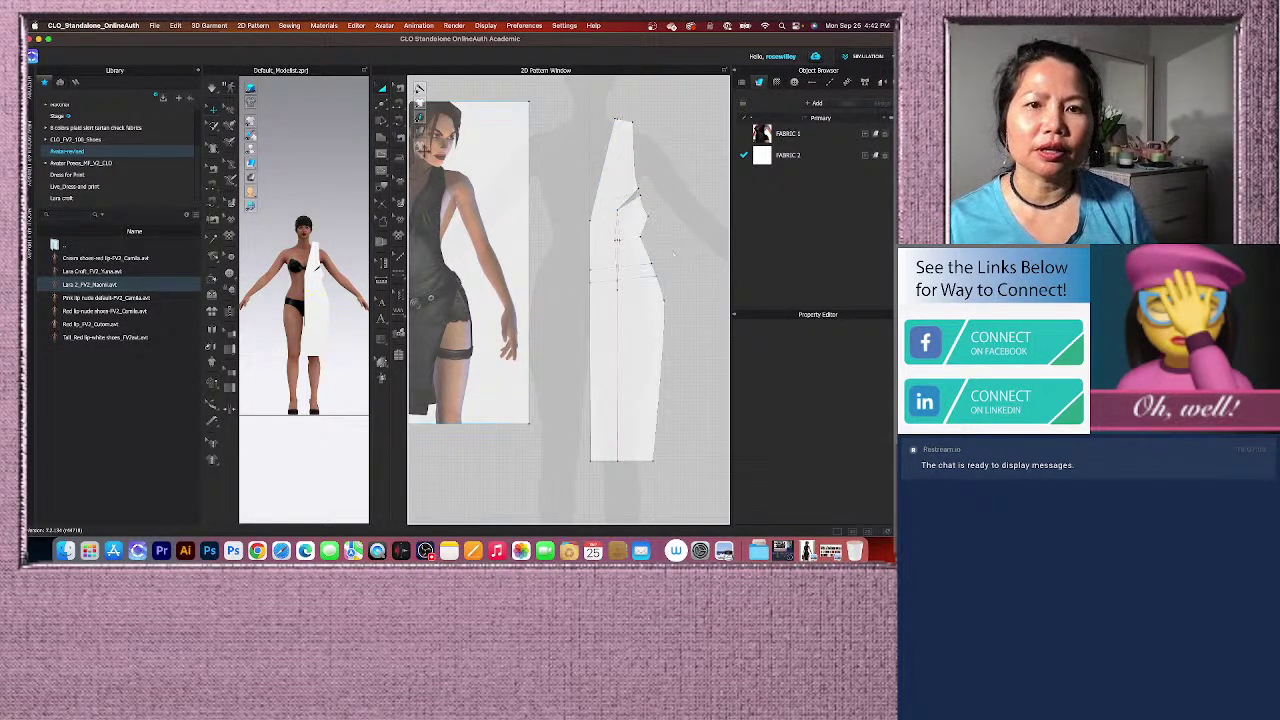
Examine the skirt drape and hip area on the reference image against the lower half of the pattern piece.
scroll(598, 333, "down", 3)
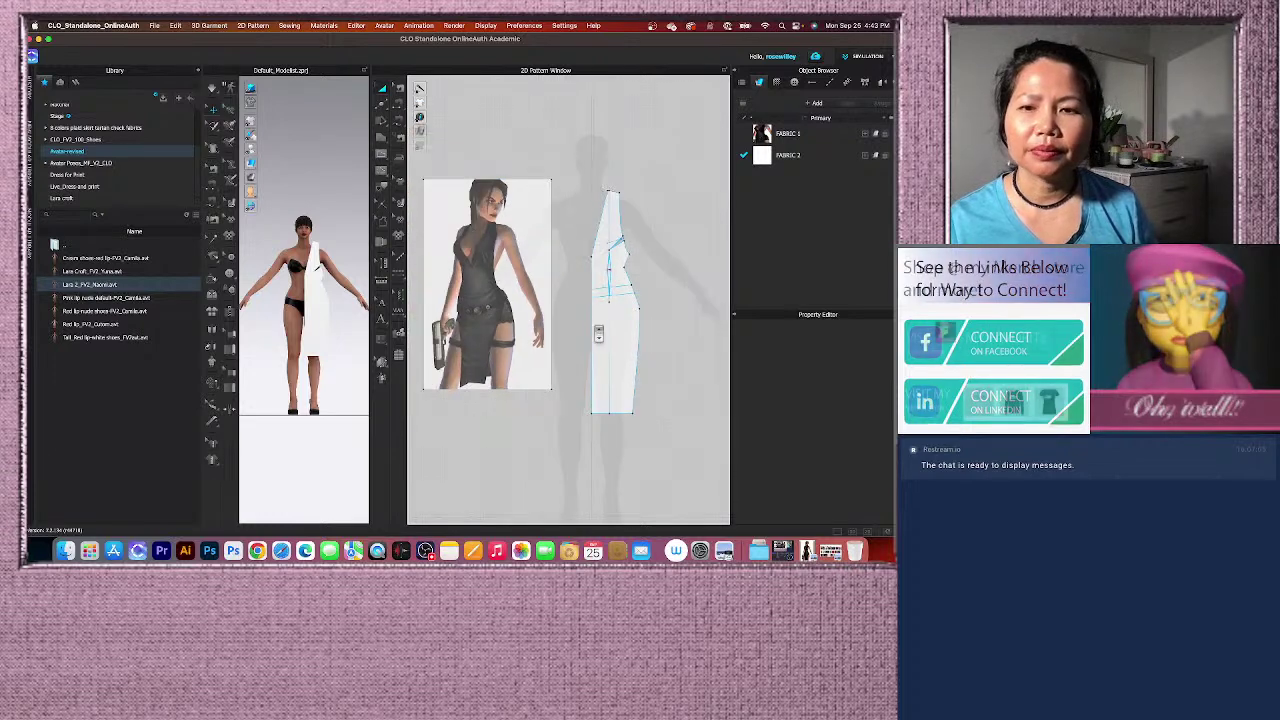
scroll(598, 333, "up", 3)
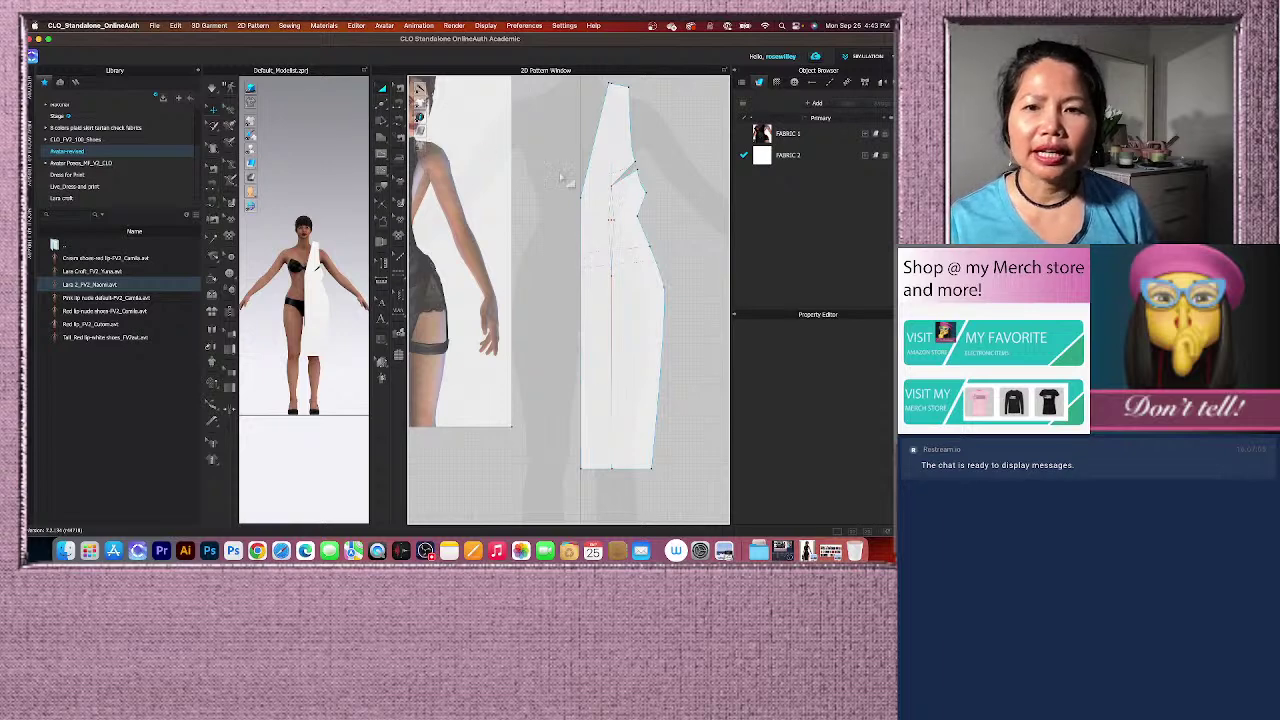
scroll(550, 290, "down", 3)
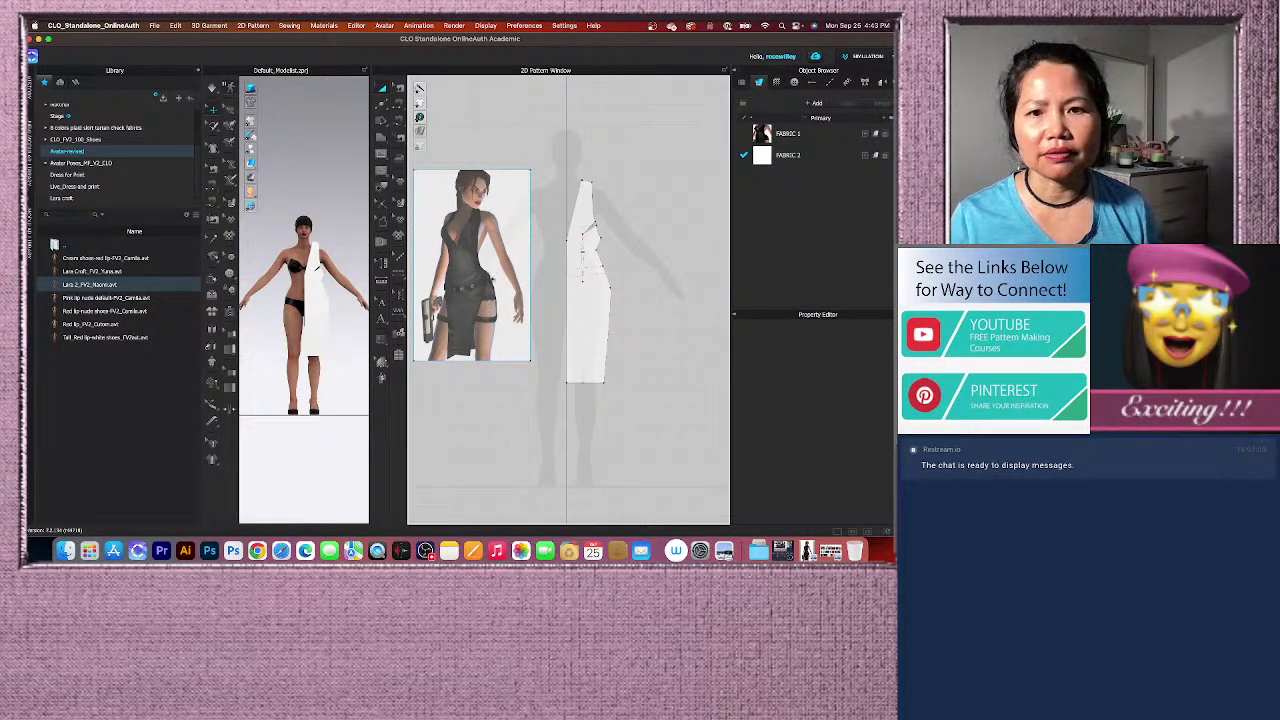
scroll(492, 275, "up", 5)
scroll(494, 279, "down", 3)
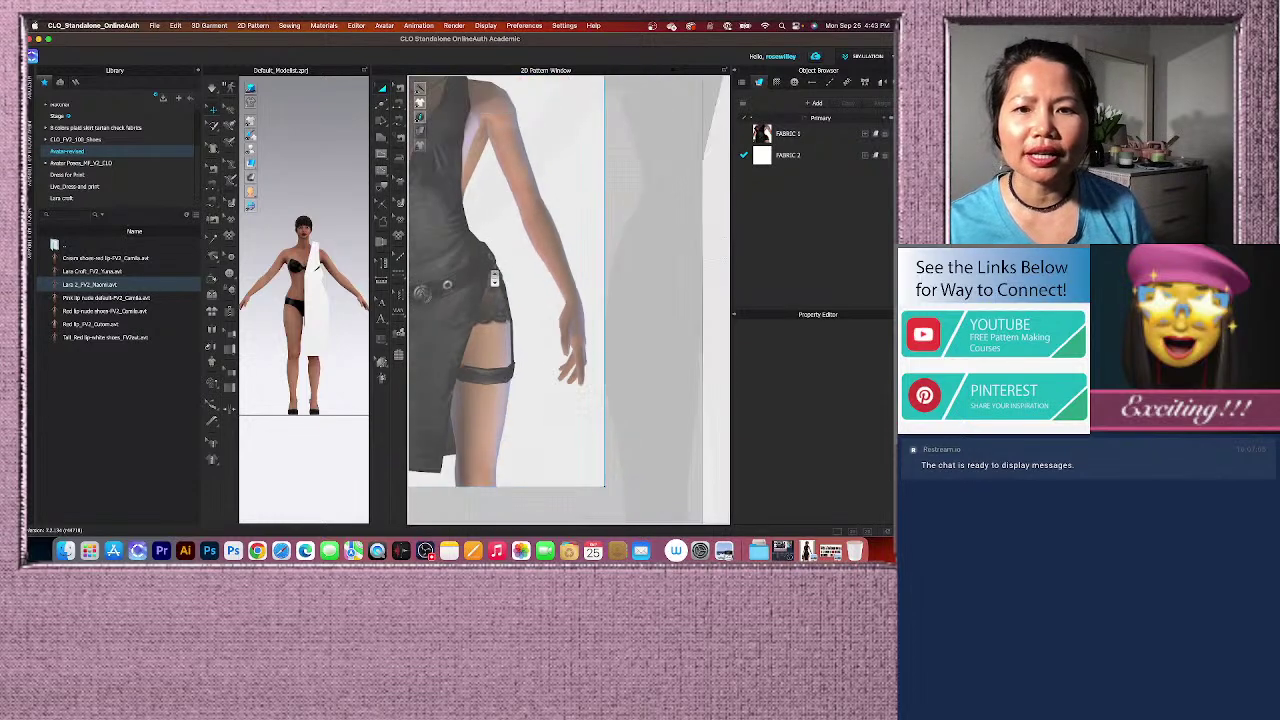
scroll(505, 268, "down", 3)
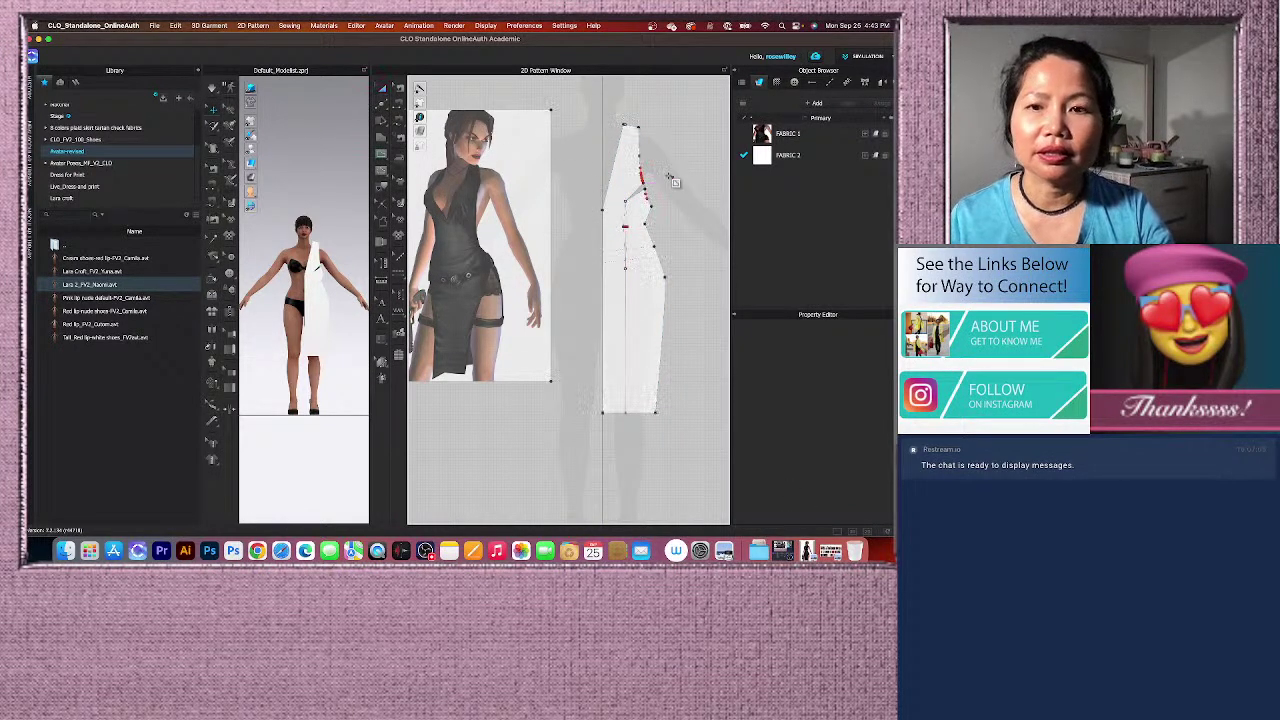
scroll(677, 297, "up", 2)
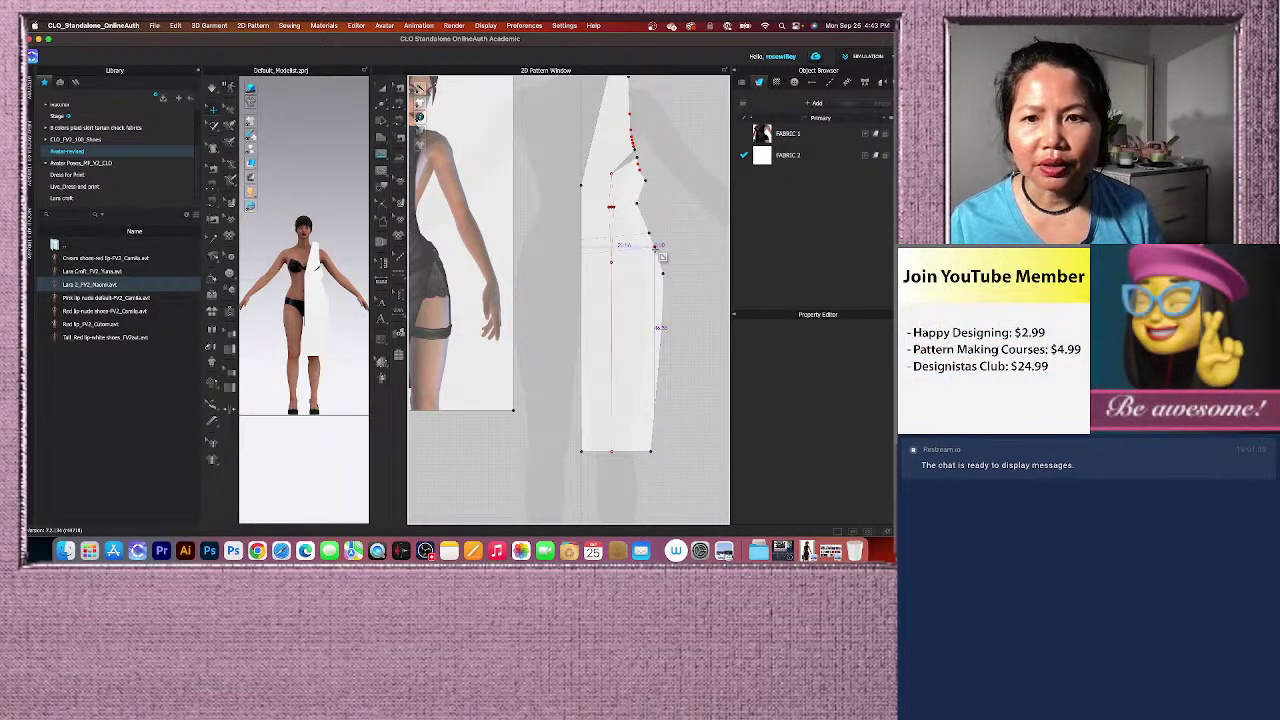
scroll(660, 257, "down", 2)
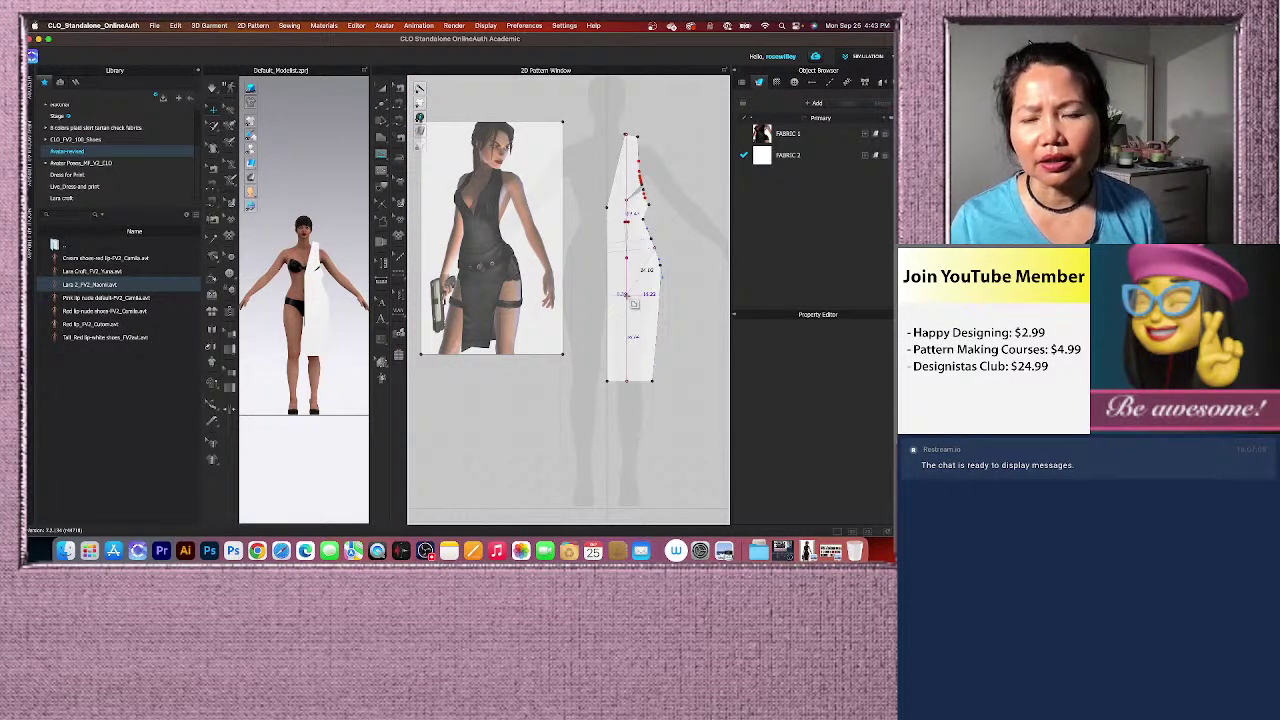
scroll(633, 302, "up", 2)
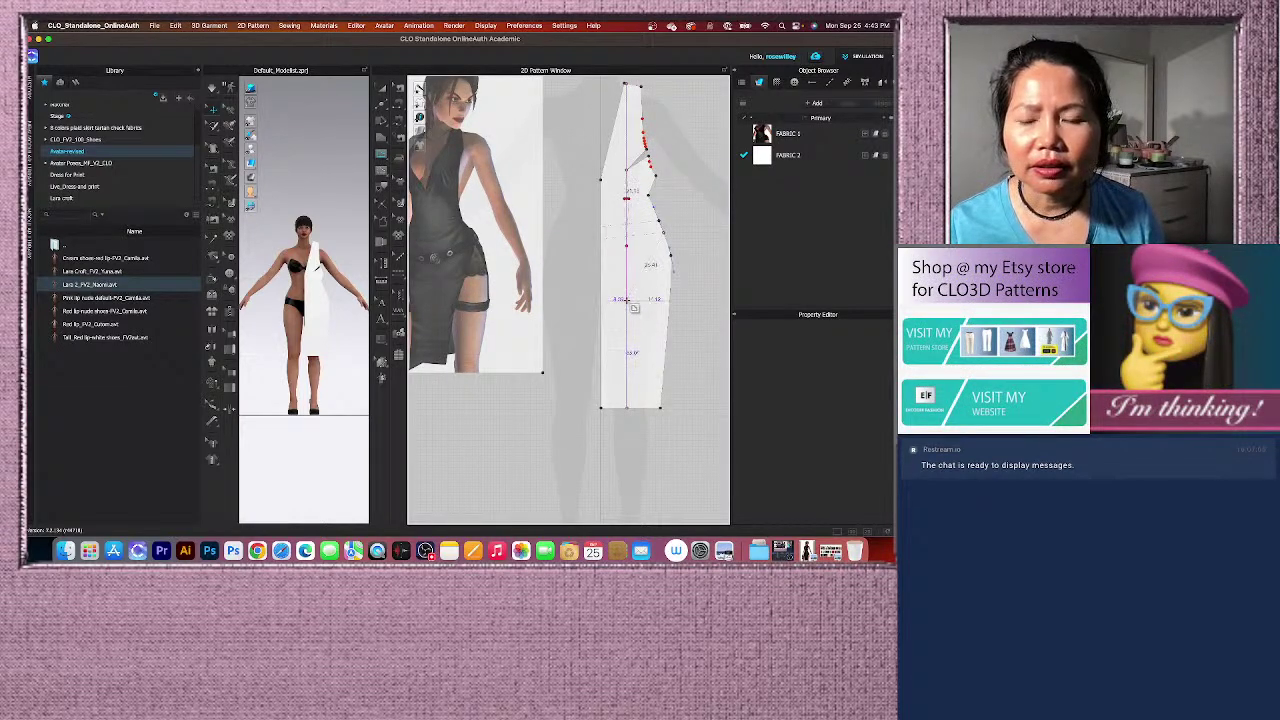
Try to draw a diagonal internal line about 25.4 cm long from the vertical guide line up to the side seam.
left_click(631, 300)
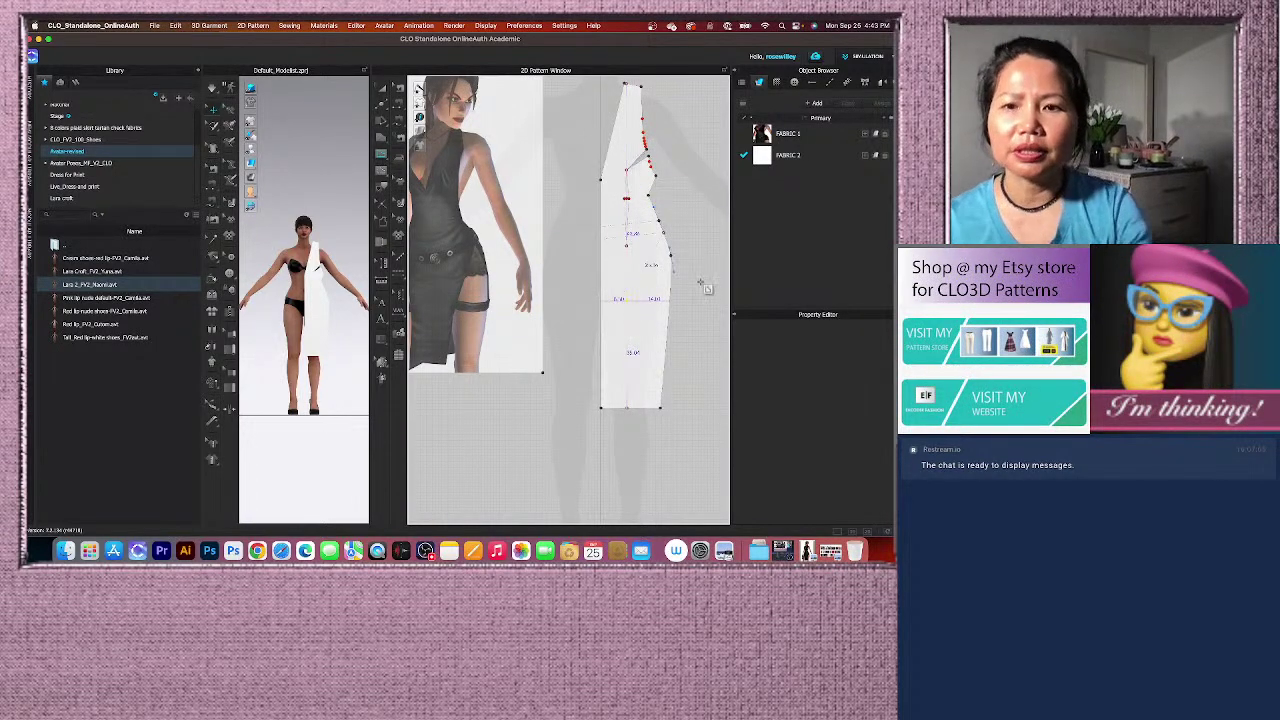
scroll(515, 290, "down", 2)
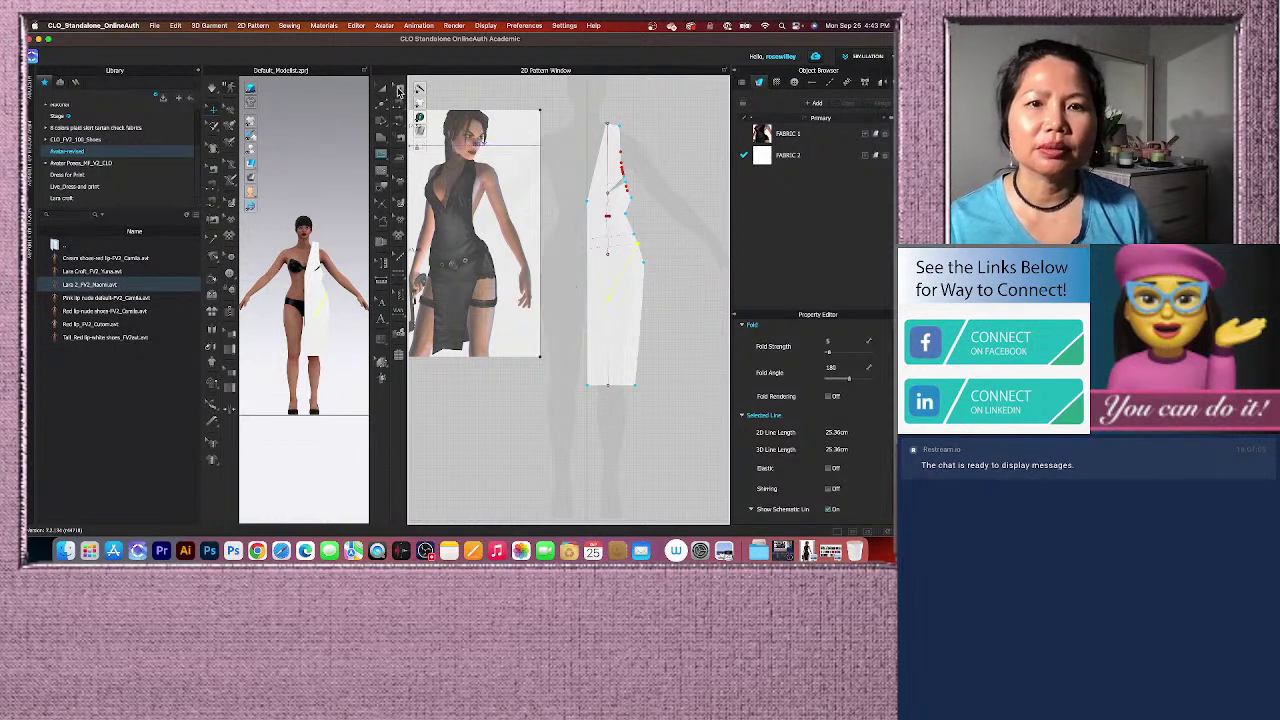
left_click(386, 91)
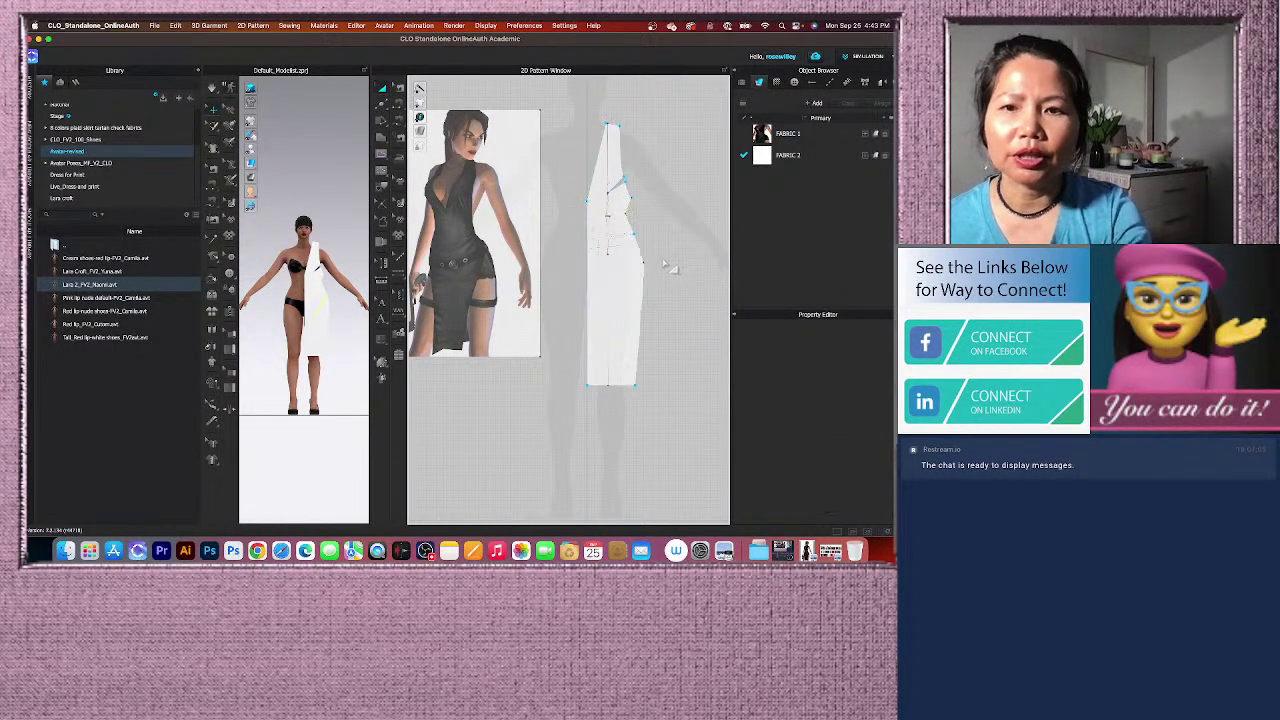
left_click(603, 324)
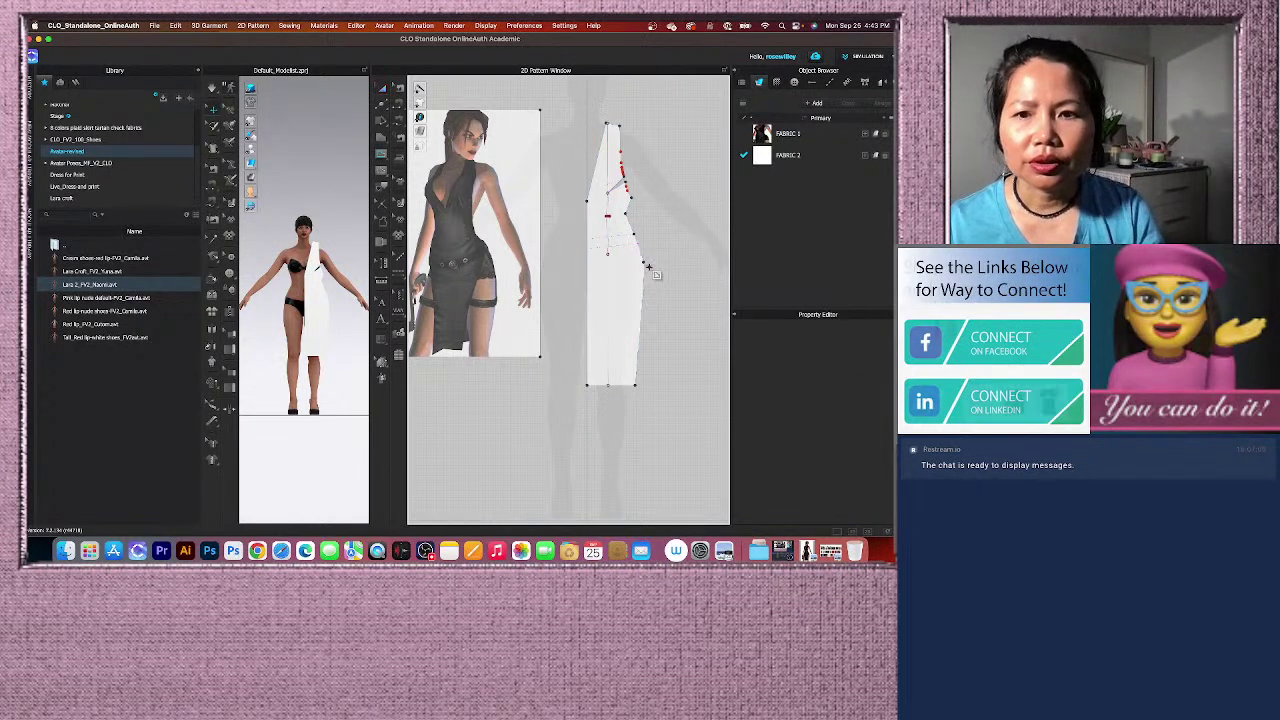
Draw a diagonal internal line about 20.5 cm long from the vertical guide line to the lower belt line's side end and convert it to a baseline.
scroll(640, 290, "up", 2)
scroll(652, 263, "down", 2)
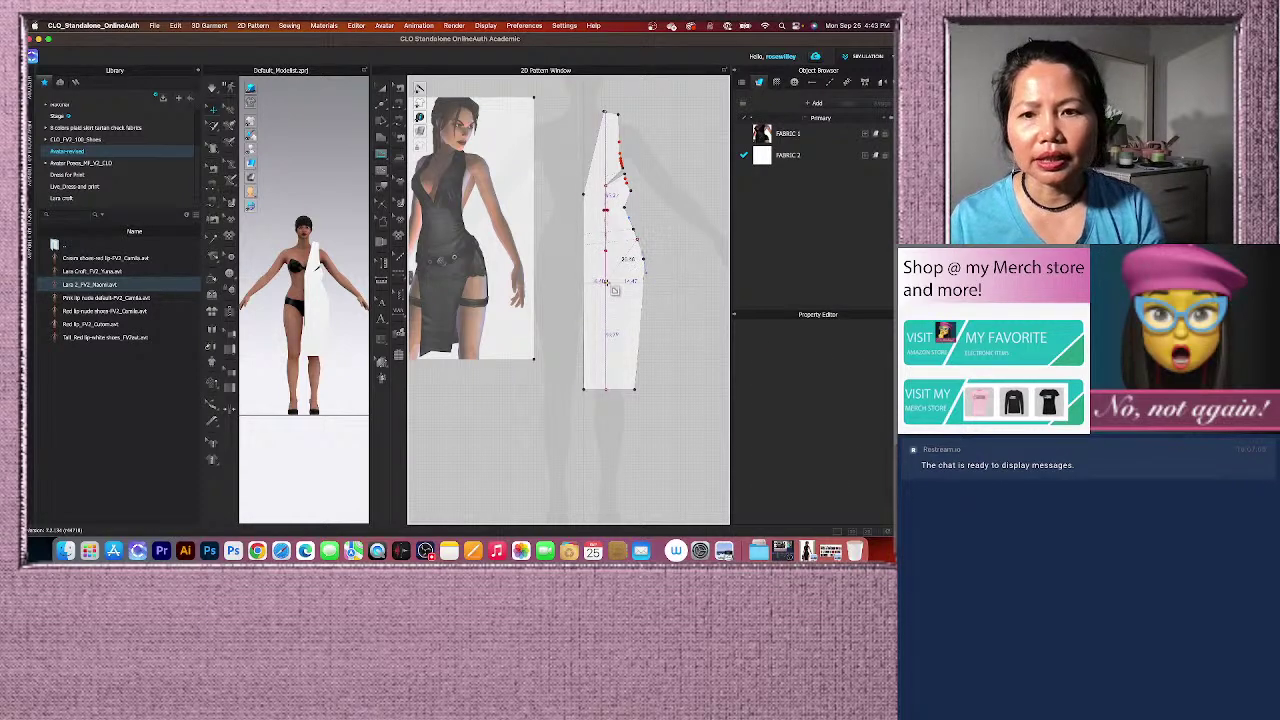
left_click(608, 283)
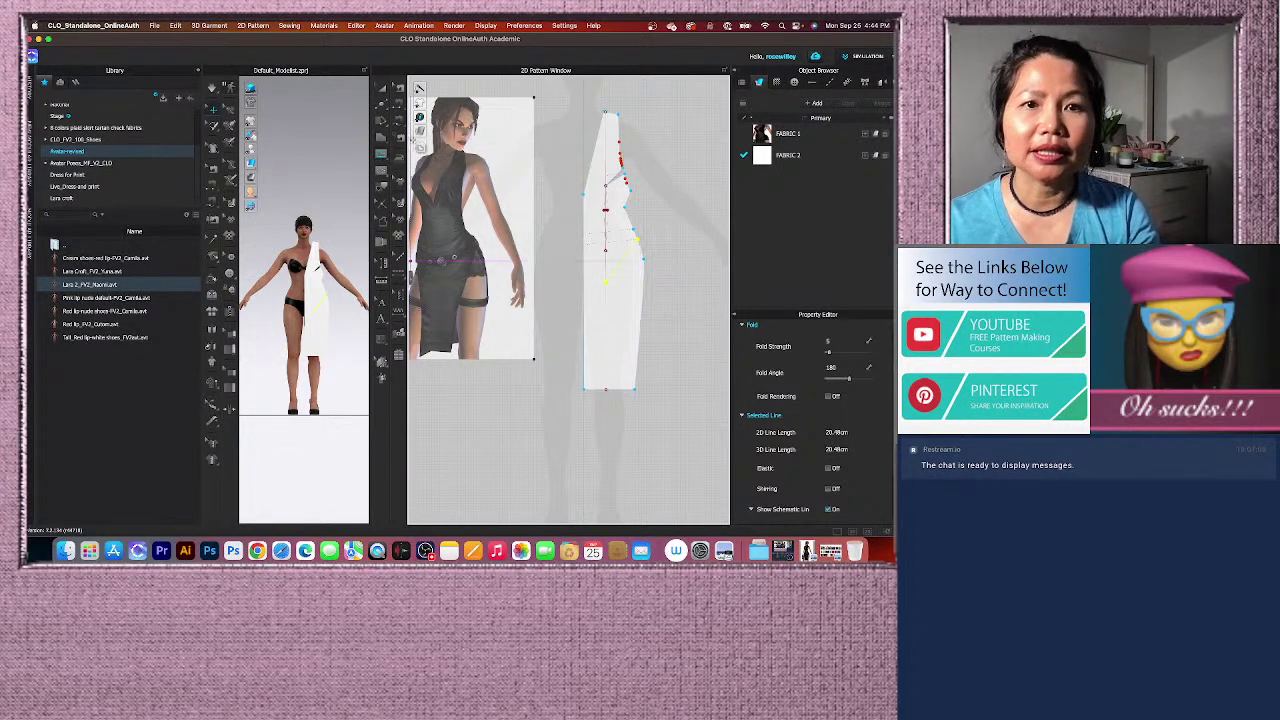
left_click(382, 89)
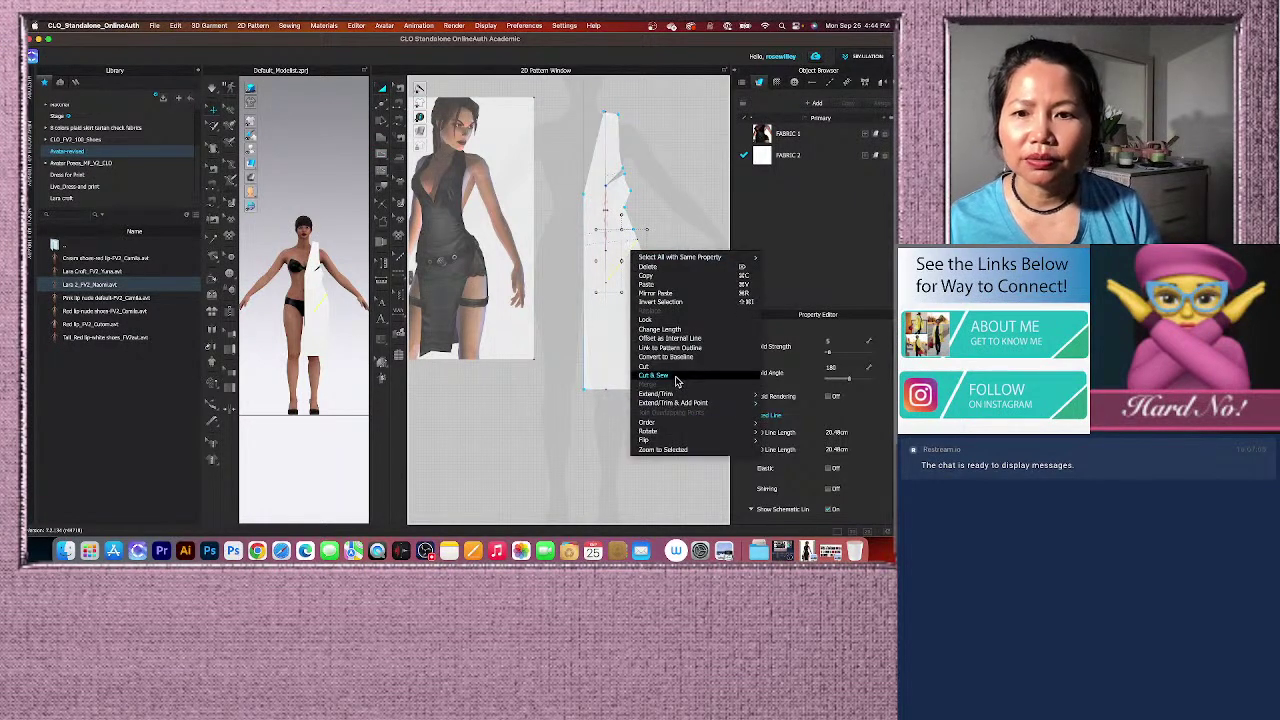
left_click(679, 360)
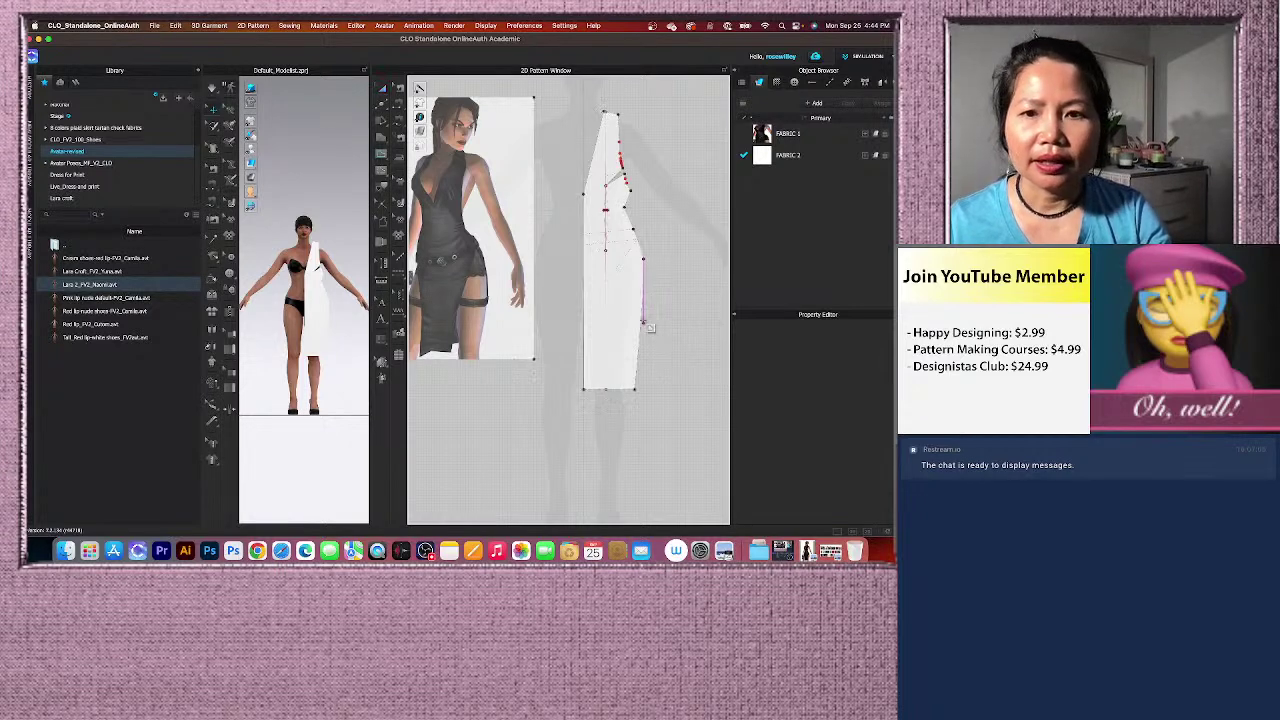
Draw a horizontal internal line about 14.4 cm long from the diagonal line's lower end across to the side seam.
scroll(613, 287, "up", 5)
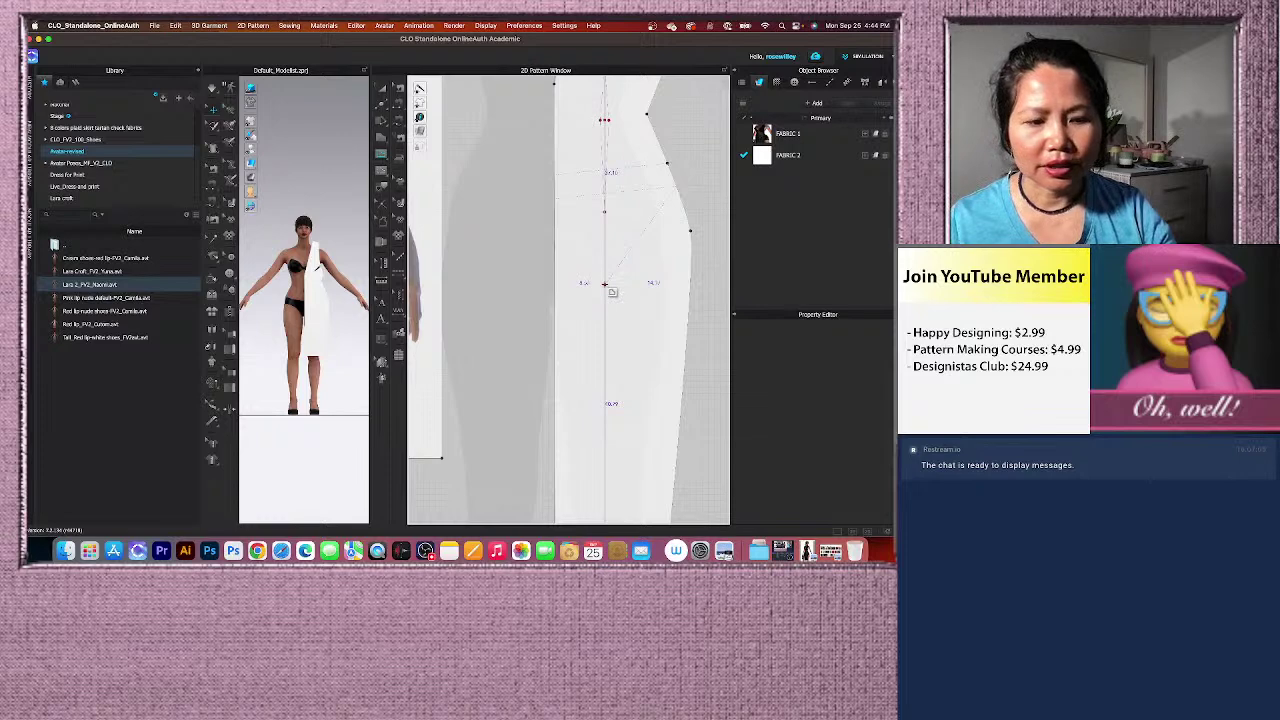
left_click(604, 285)
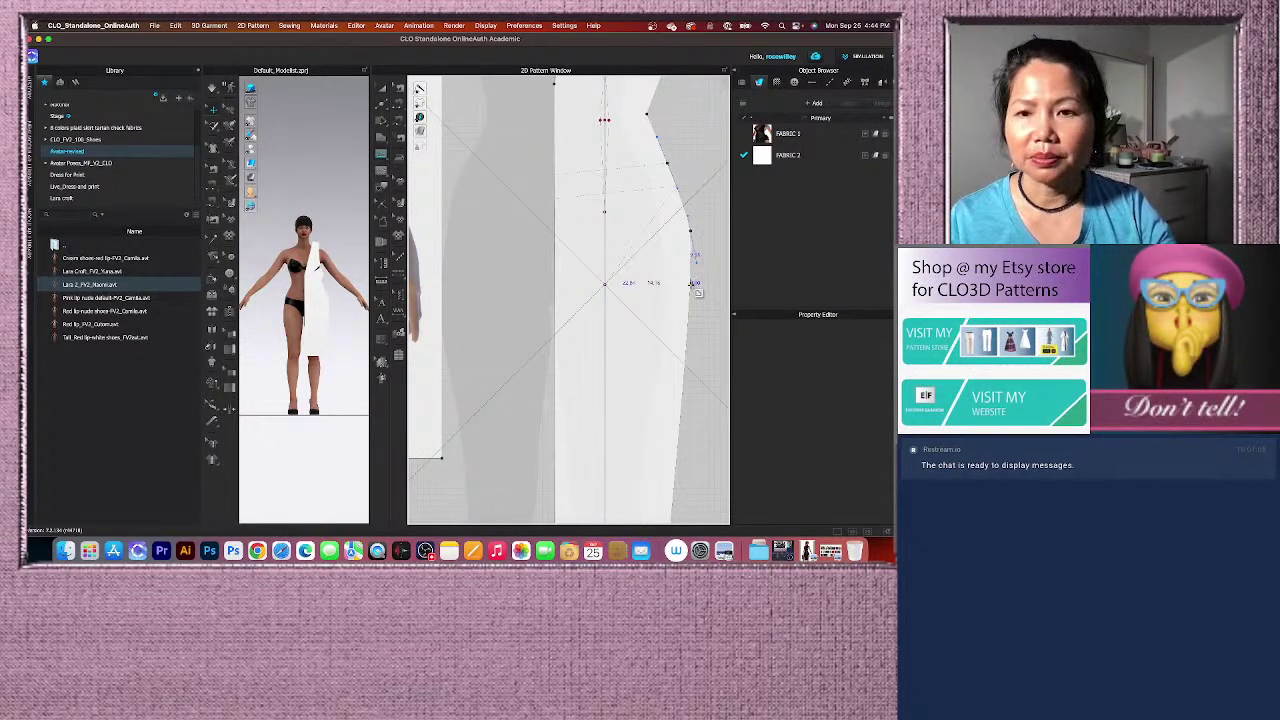
left_click(692, 285)
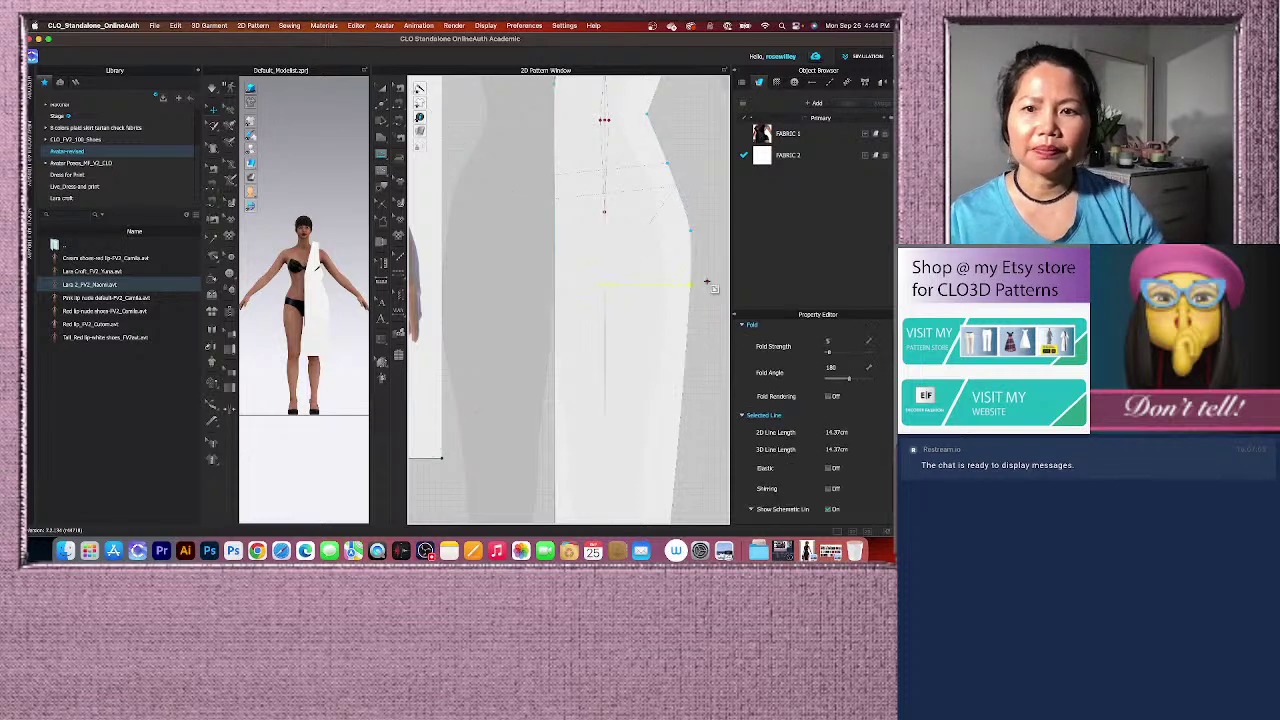
scroll(600, 298, "down", 4)
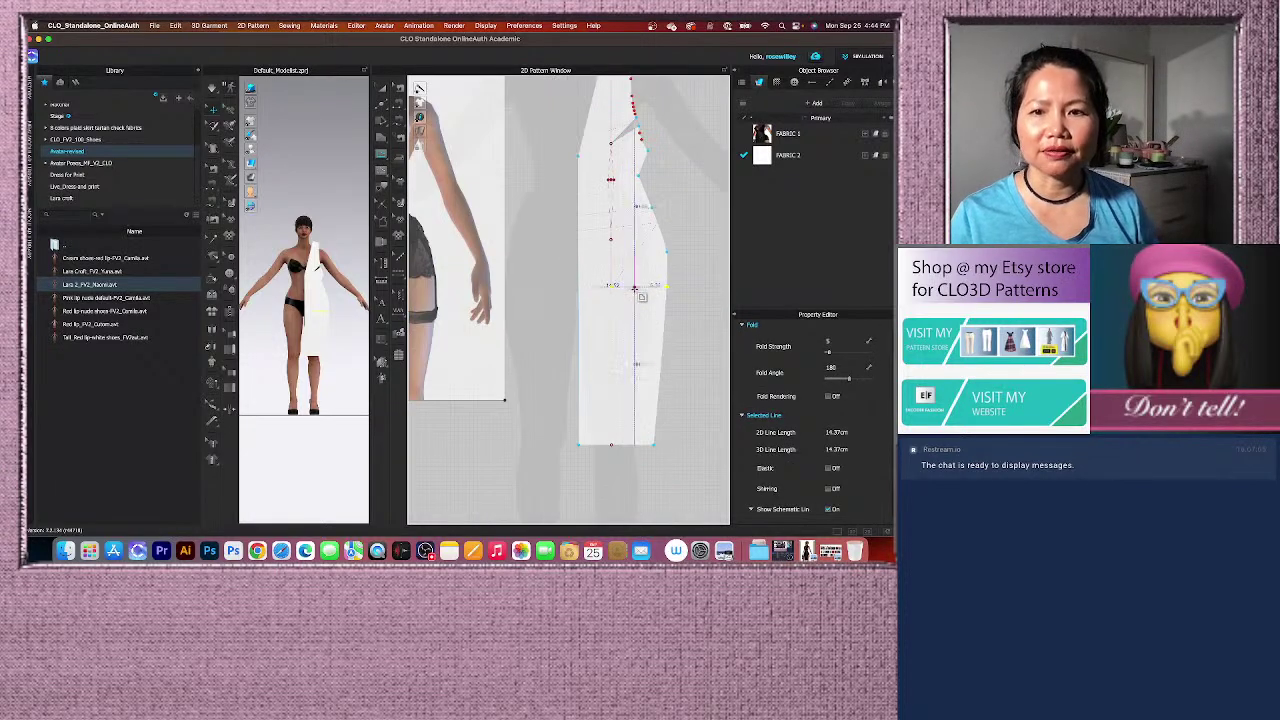
scroll(641, 298, "up", 3)
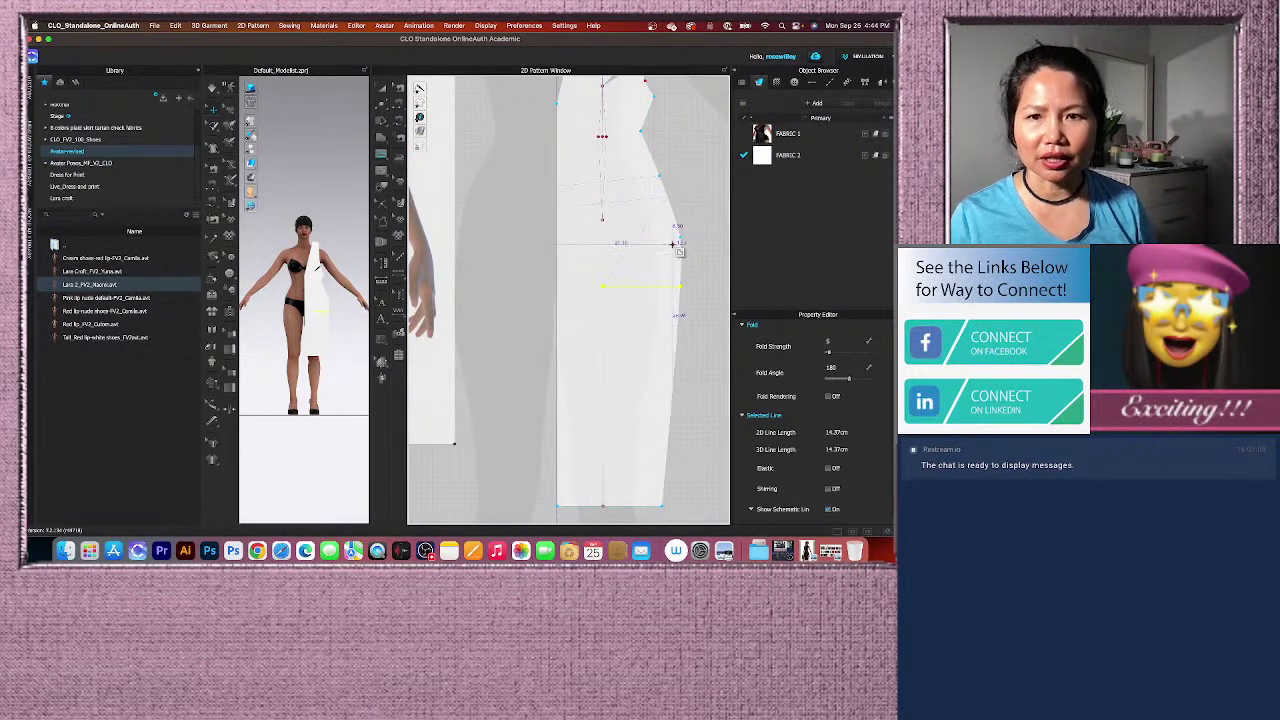
scroll(657, 245, "down", 3)
scroll(657, 245, "down", 3)
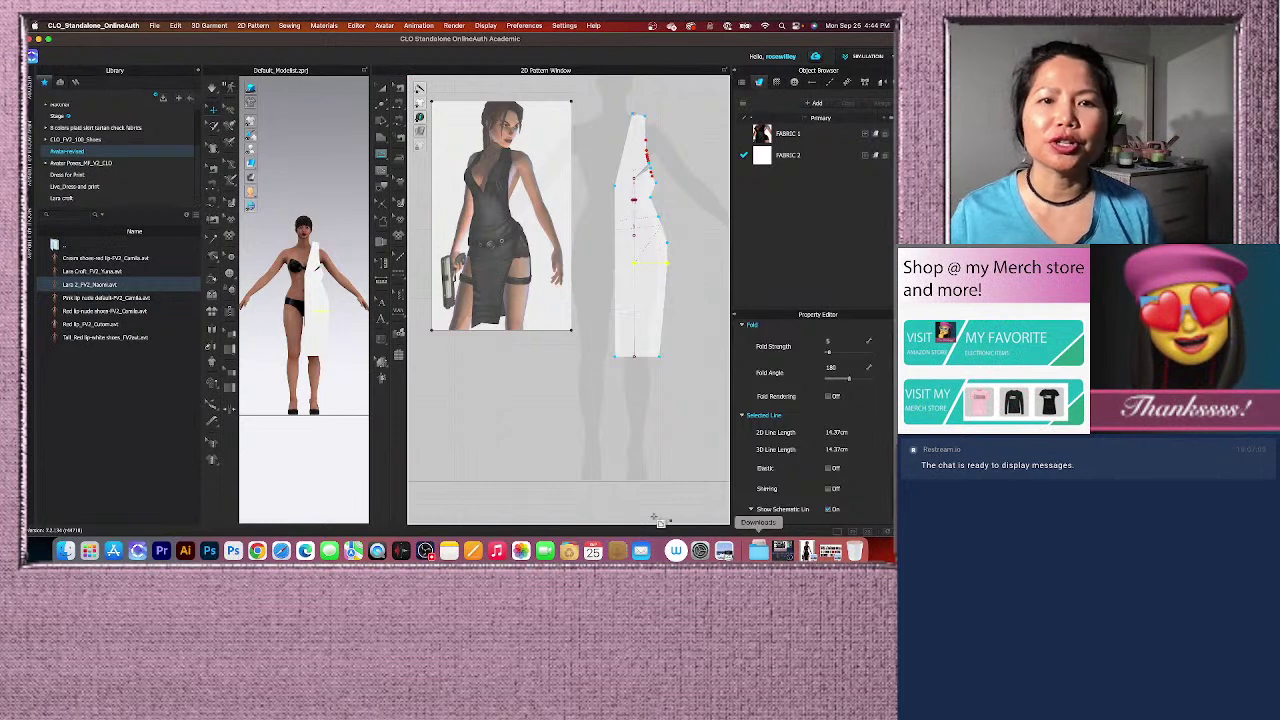
left_click(381, 89)
left_click(687, 264)
scroll(686, 263, "up", 3)
scroll(655, 269, "down", 3)
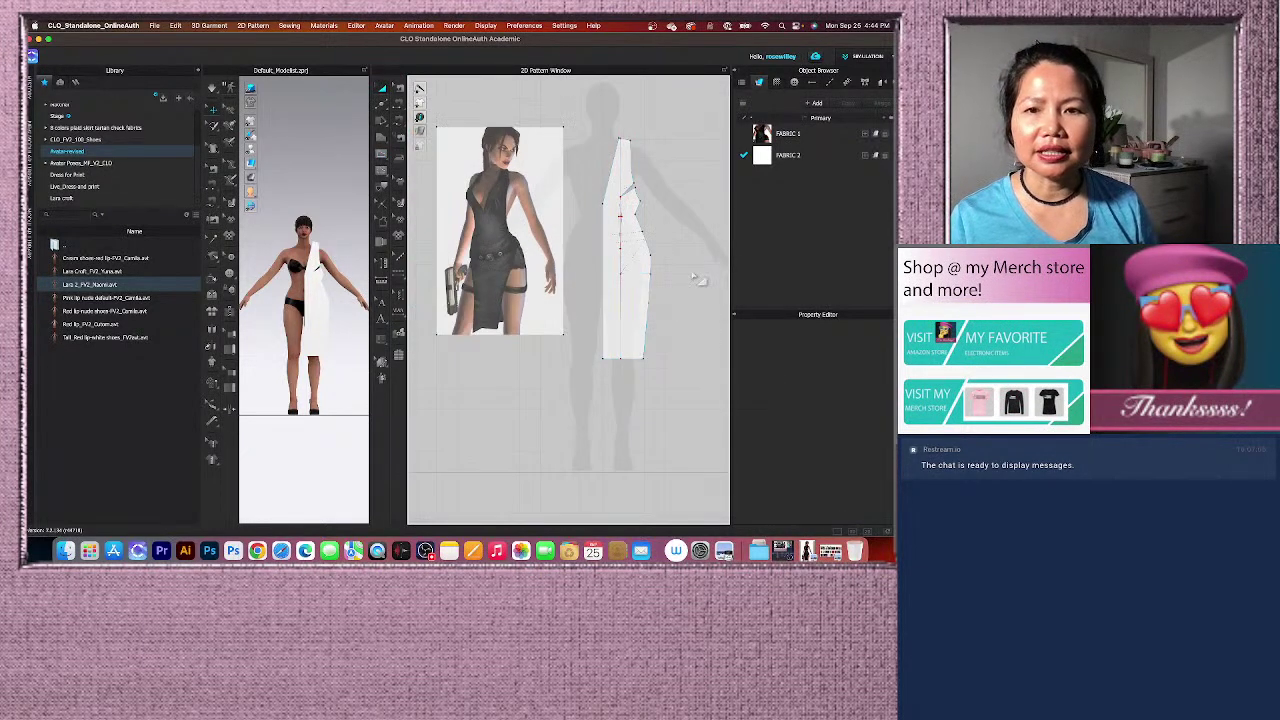
Create a symmetric copy of the dress piece with sewing and place it beside the original.
scroll(610, 285, "down", 3)
scroll(636, 306, "up", 4)
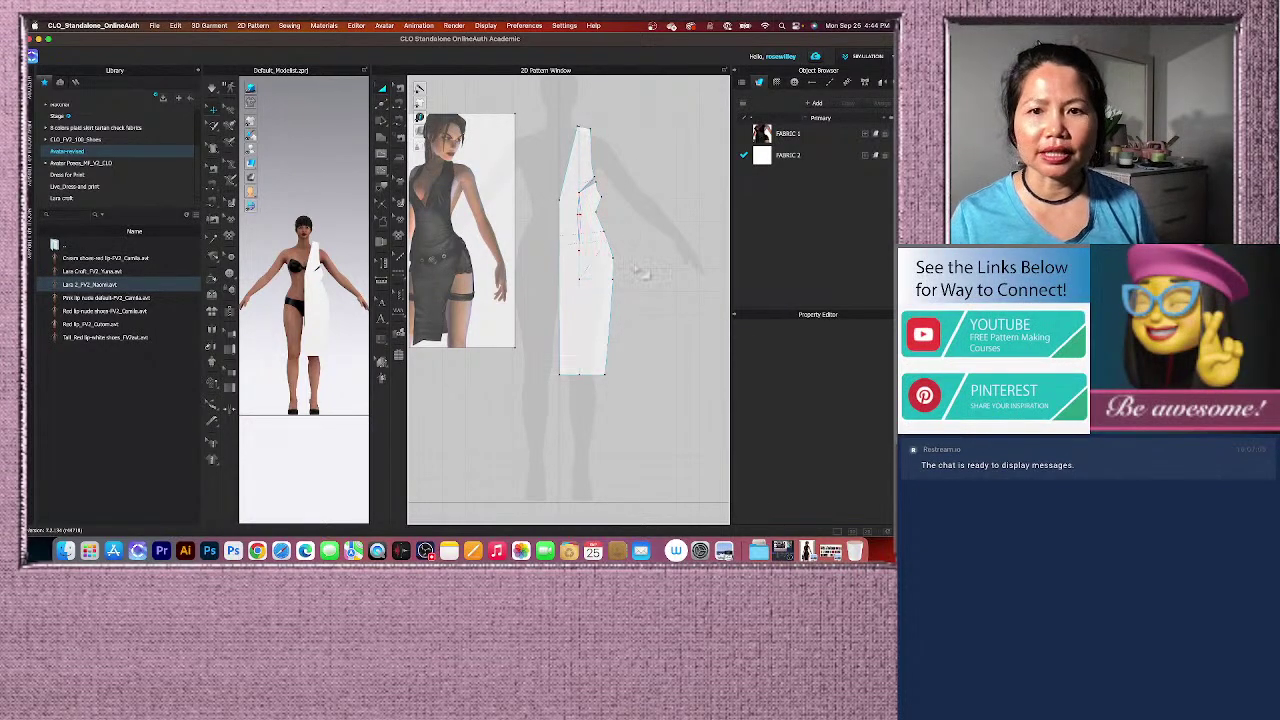
scroll(568, 325, "down", 2)
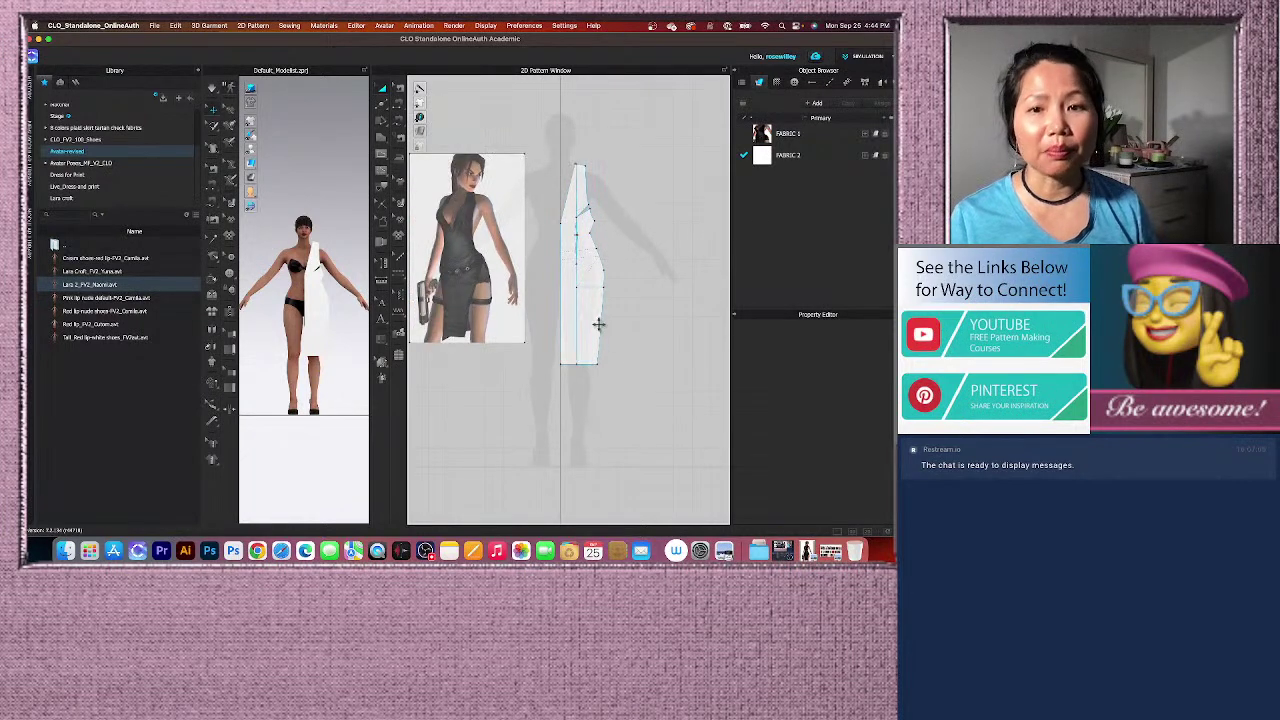
right_click(593, 312)
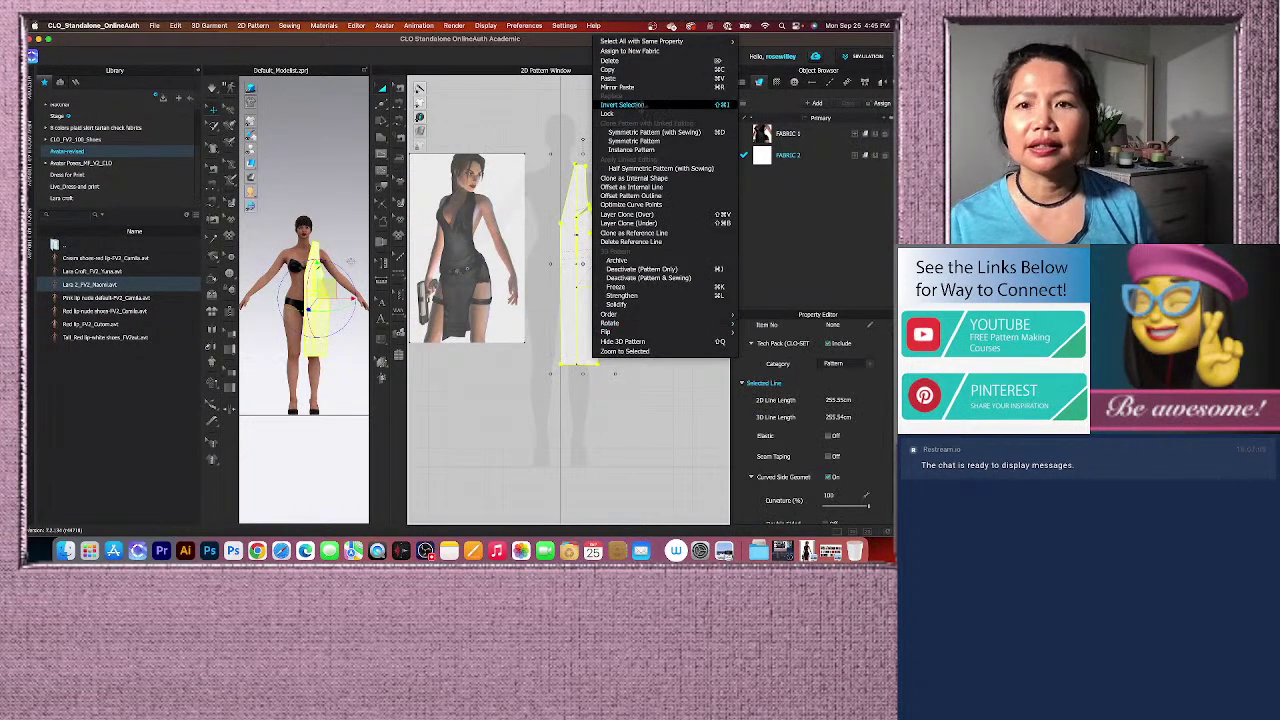
left_click(649, 132)
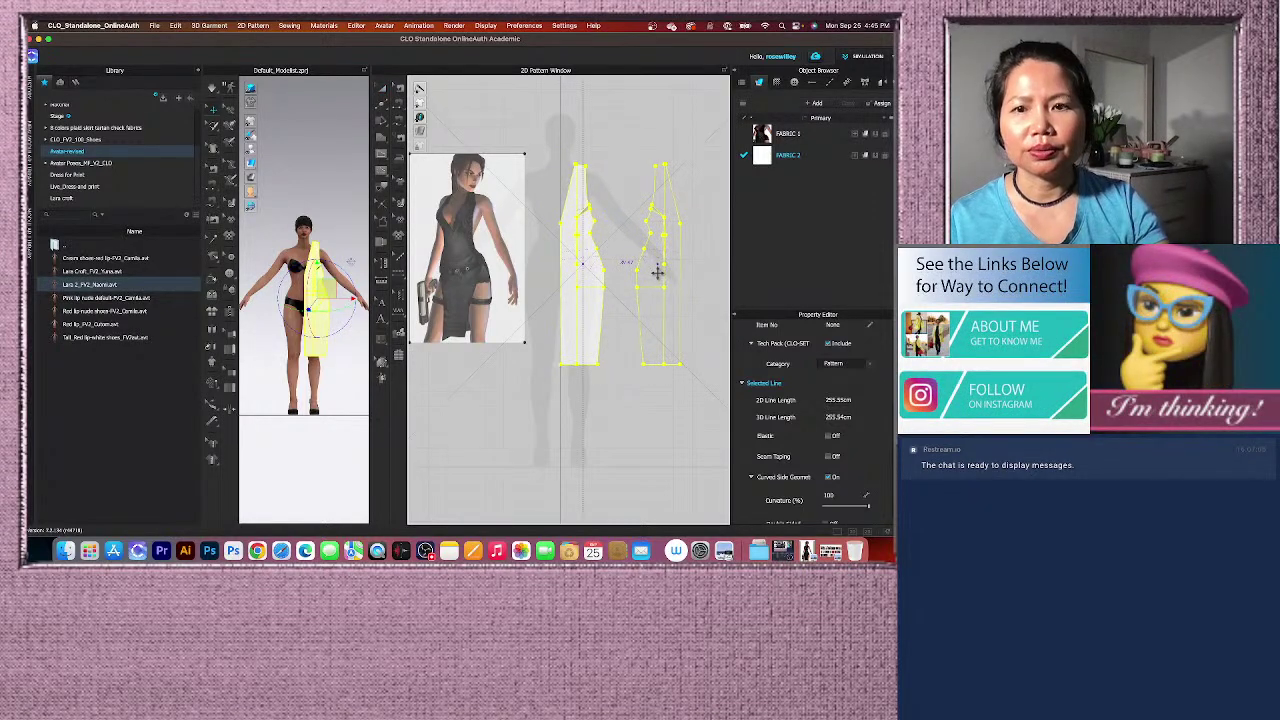
left_click(703, 252)
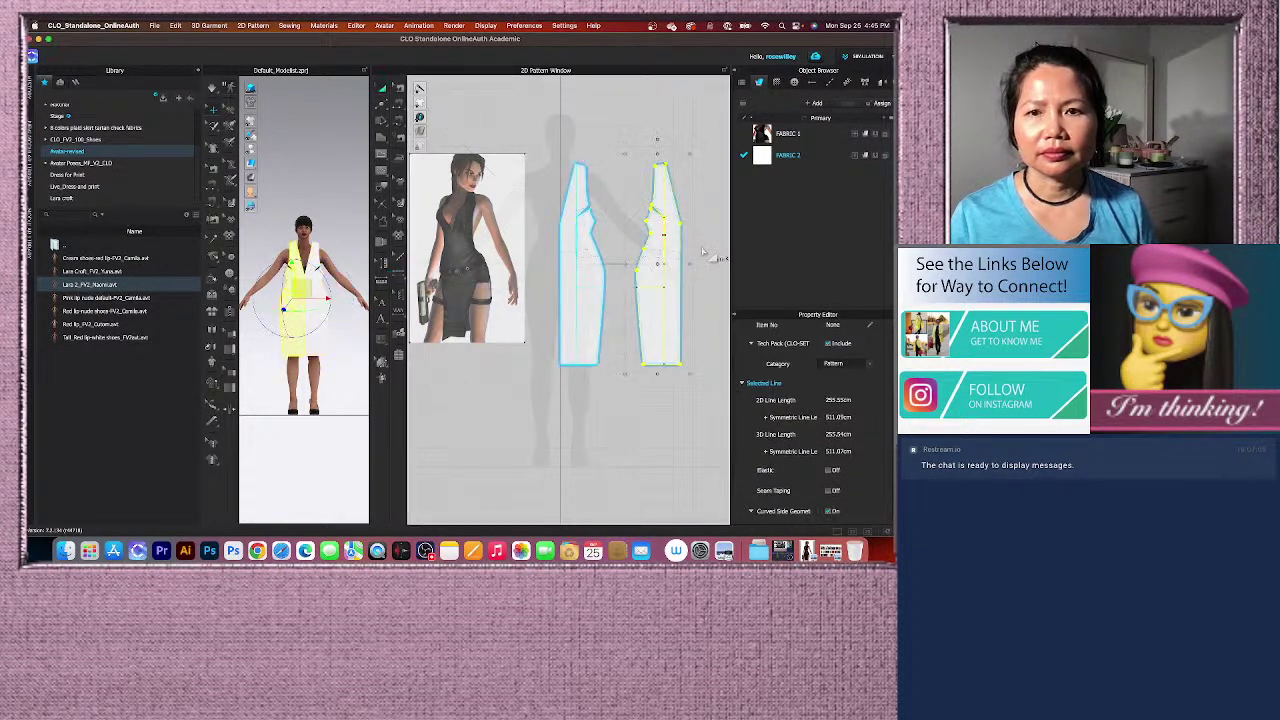
left_click(706, 250)
Remove the linked editing between the mirrored copy and the original dress piece.
scroll(706, 250, "up", 5)
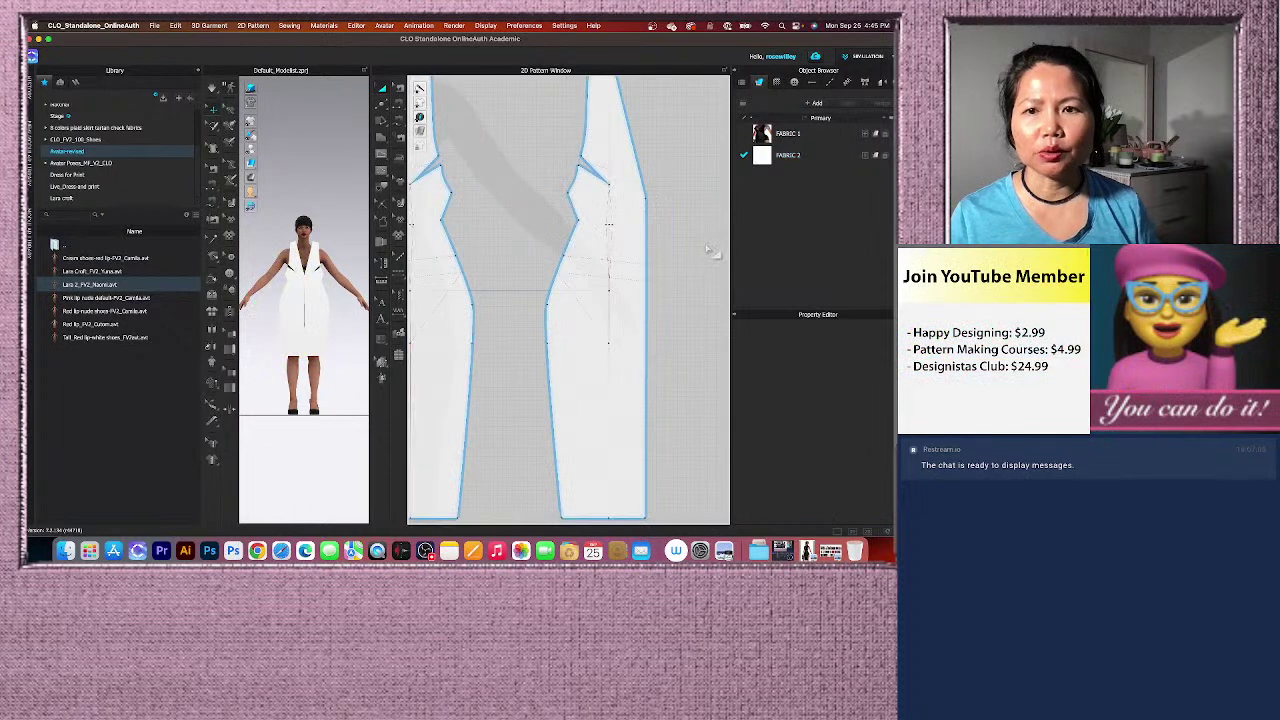
right_click(623, 223)
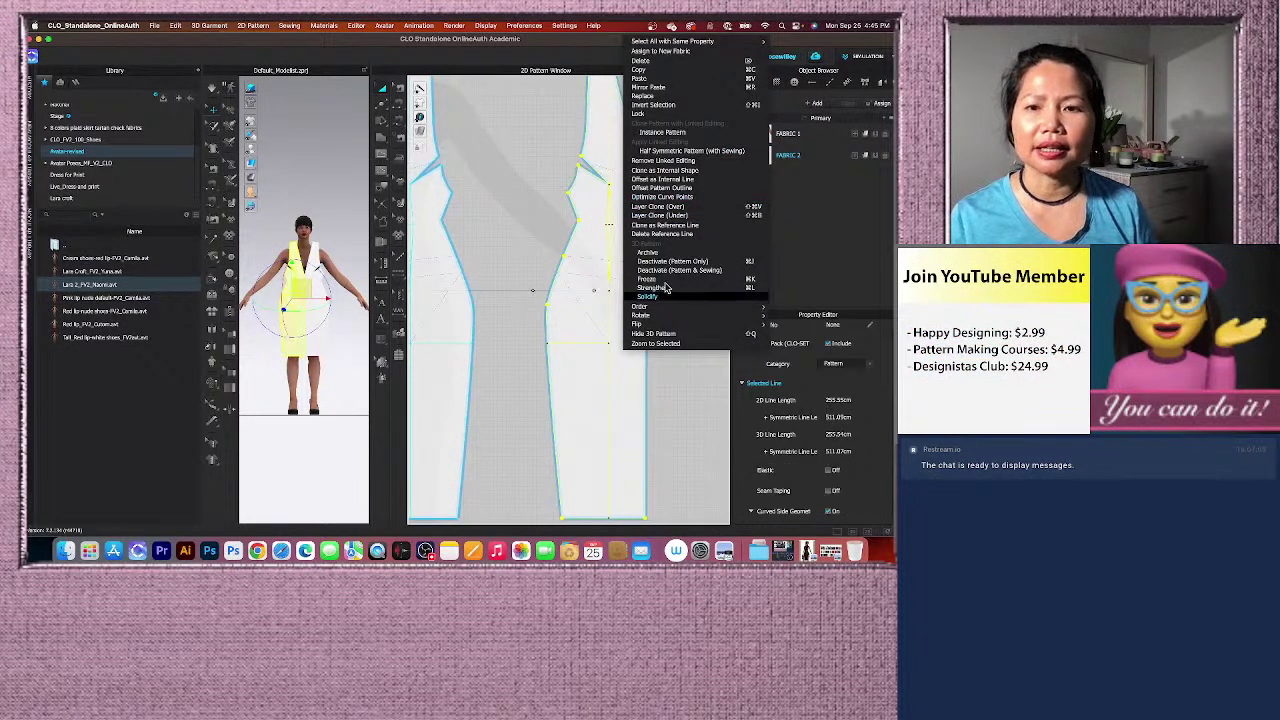
left_click(676, 151)
left_click(675, 266)
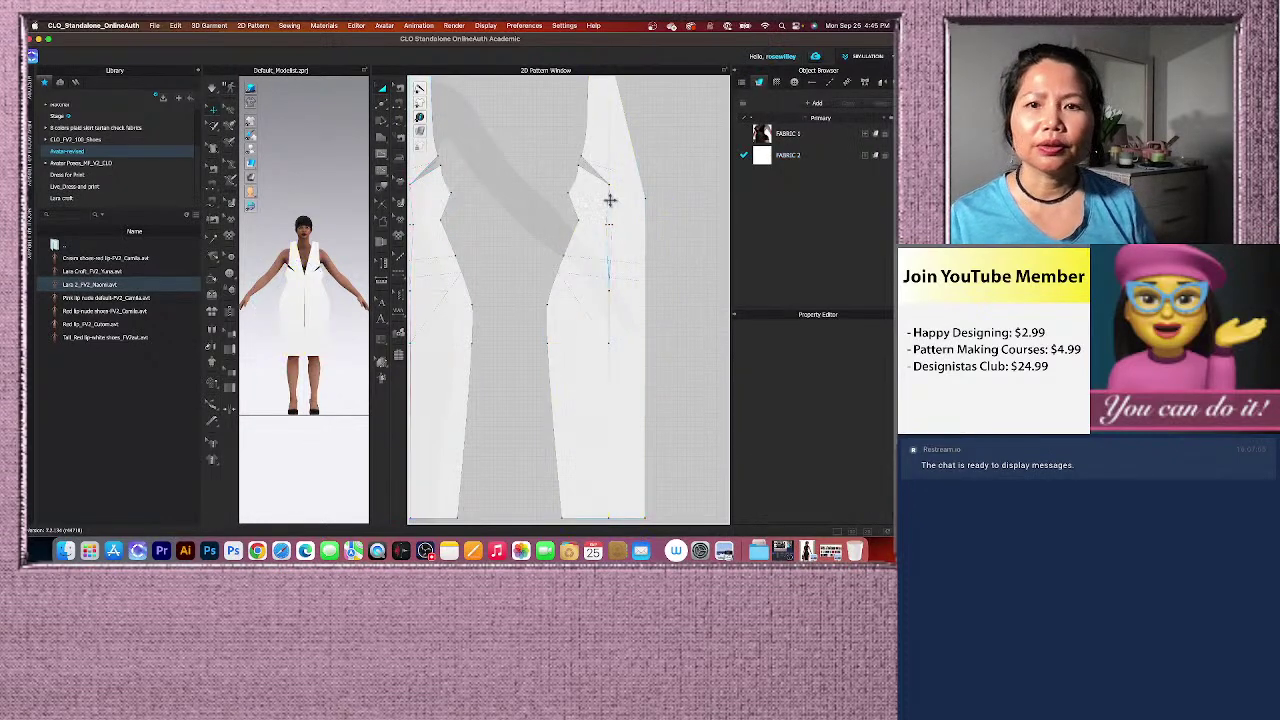
Lock all pattern outlines so that only the internal lines can be selected.
scroll(606, 183, "up", 5)
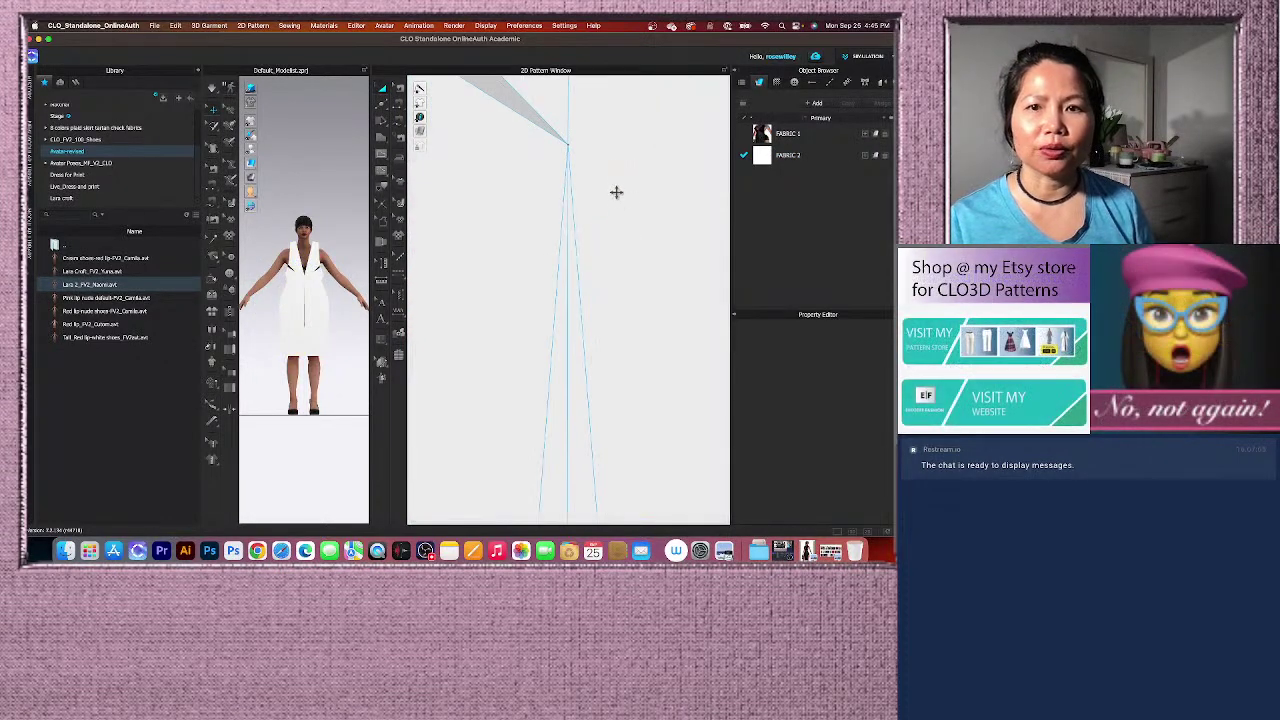
scroll(600, 210, "down", 3)
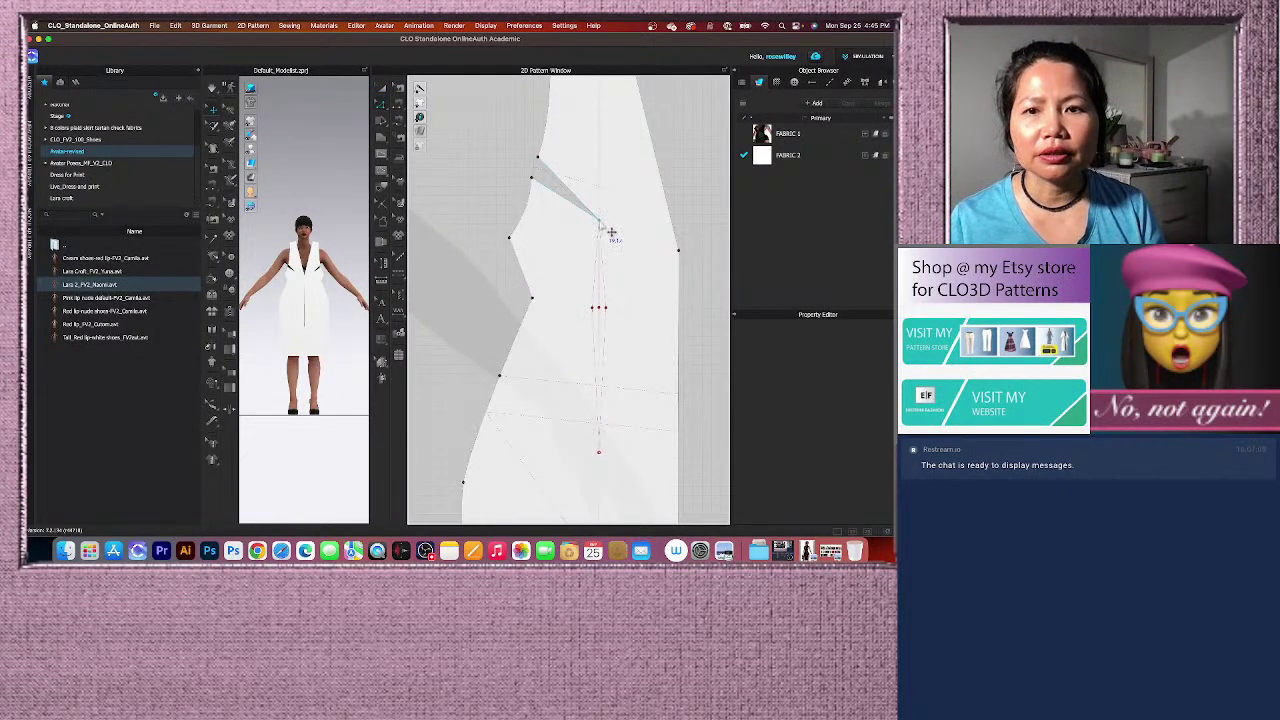
left_click(381, 88)
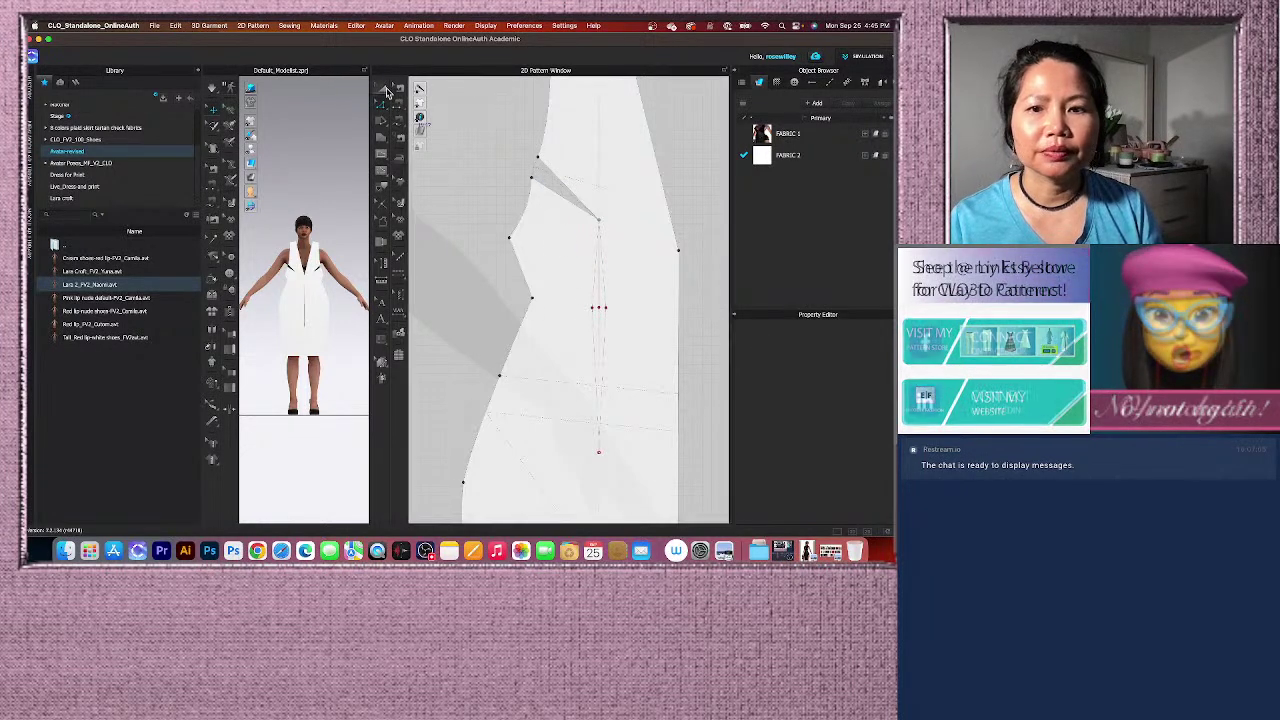
left_click(604, 323)
left_click(640, 314)
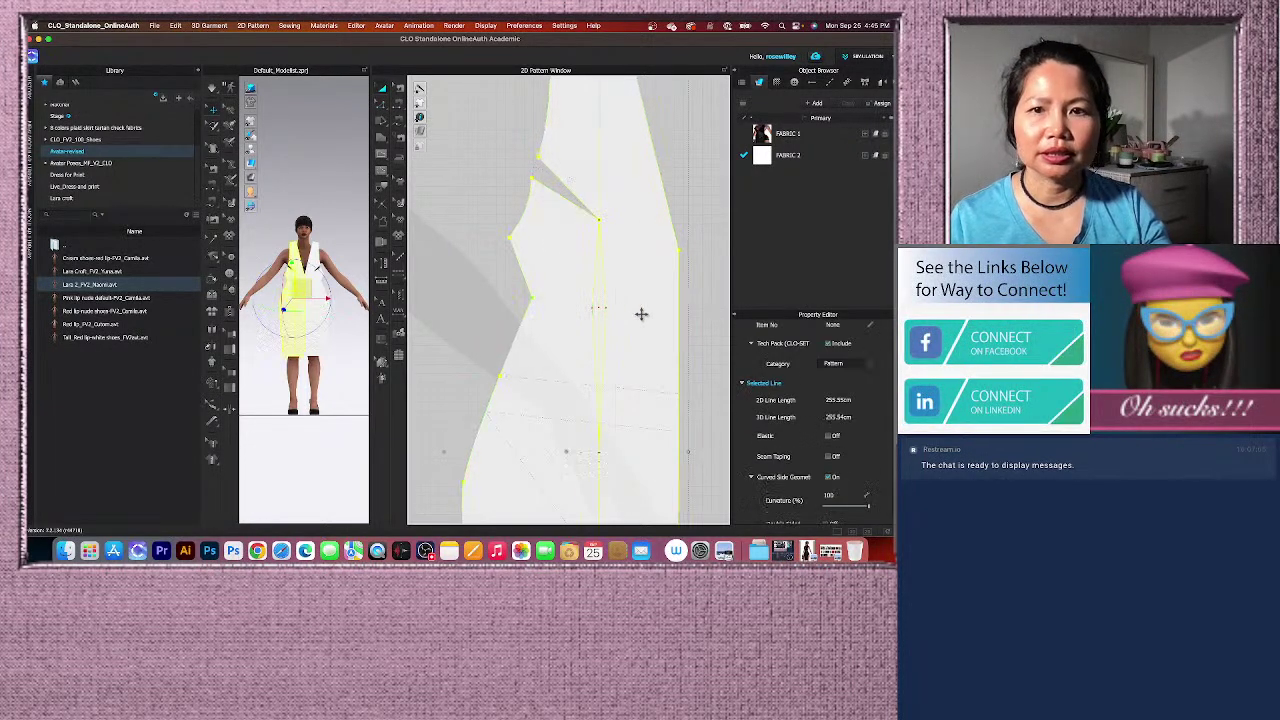
left_click(505, 195)
right_click(483, 183)
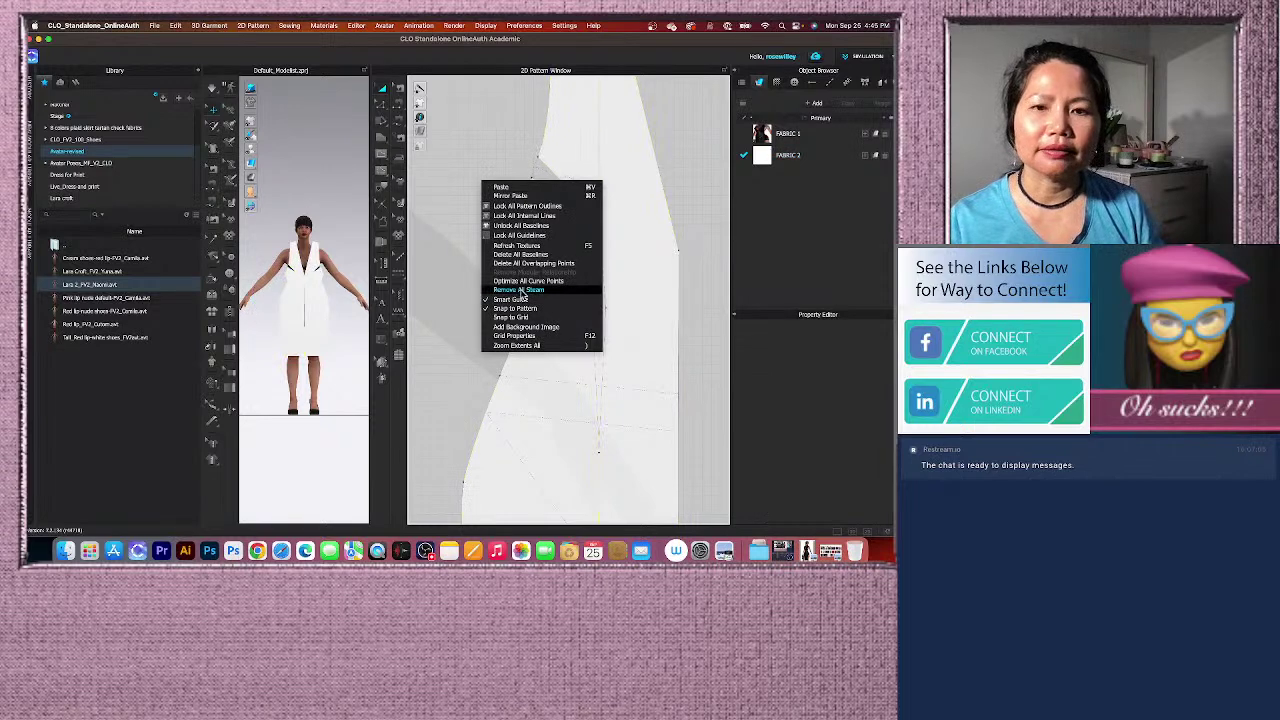
left_click(513, 206)
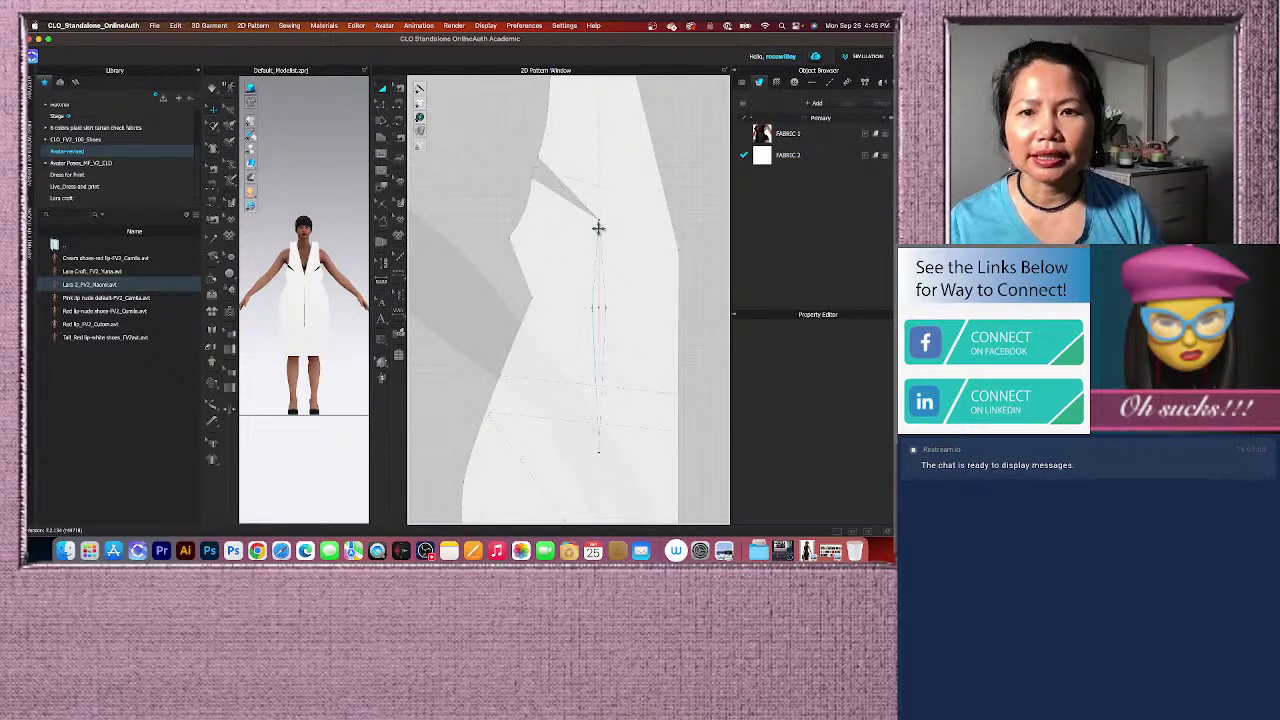
scroll(545, 234, "down", 3)
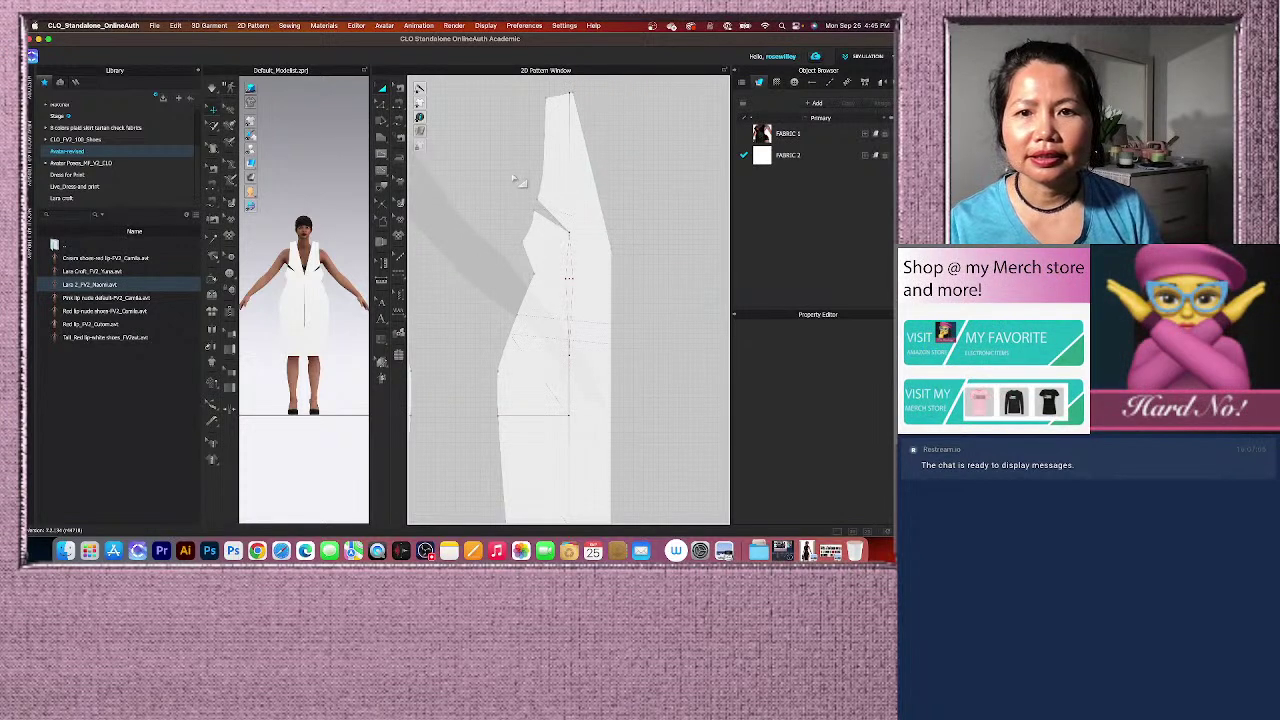
Convert the waist dart's centre line and the long vertical line through the mirrored copy to baselines.
left_click(571, 296)
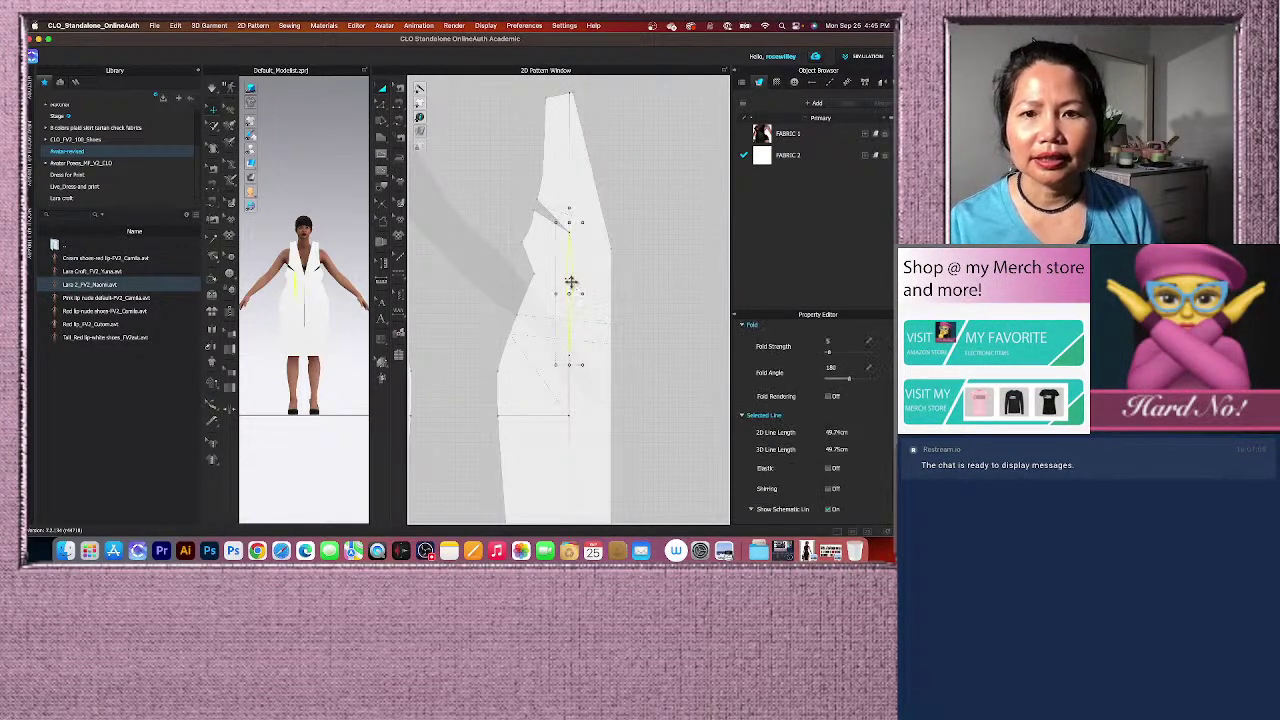
right_click(570, 282)
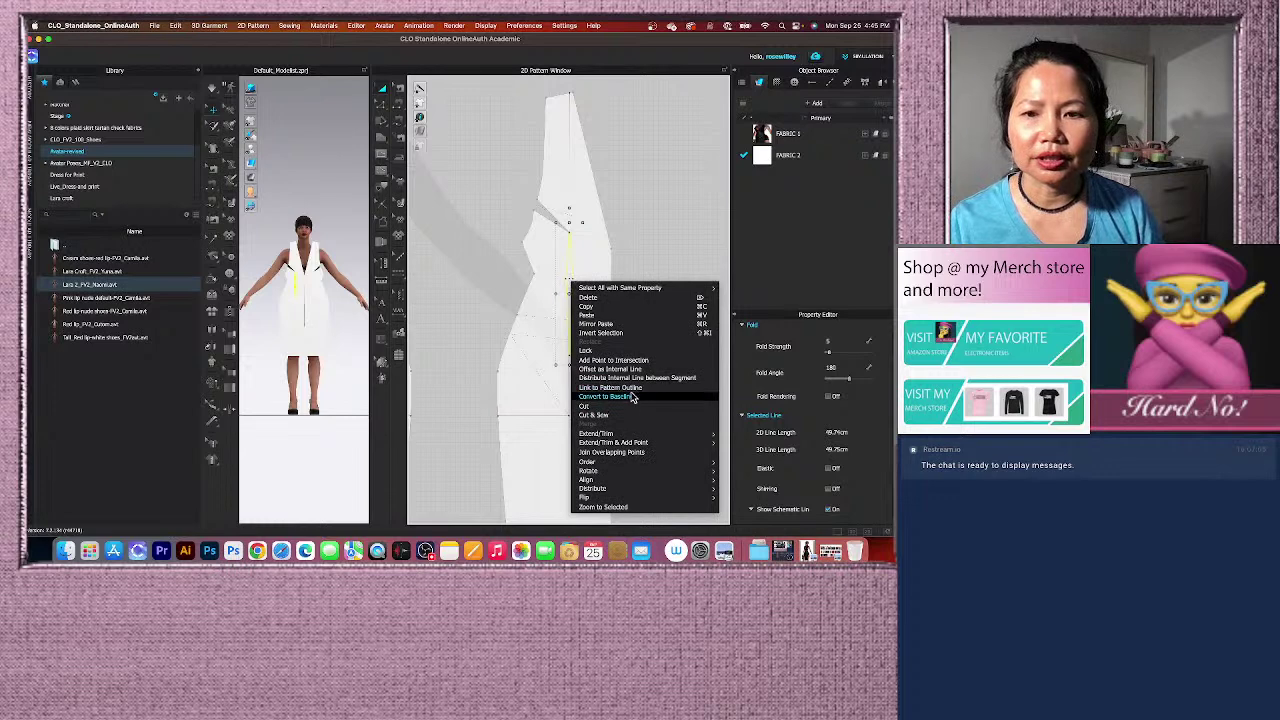
left_click(640, 400)
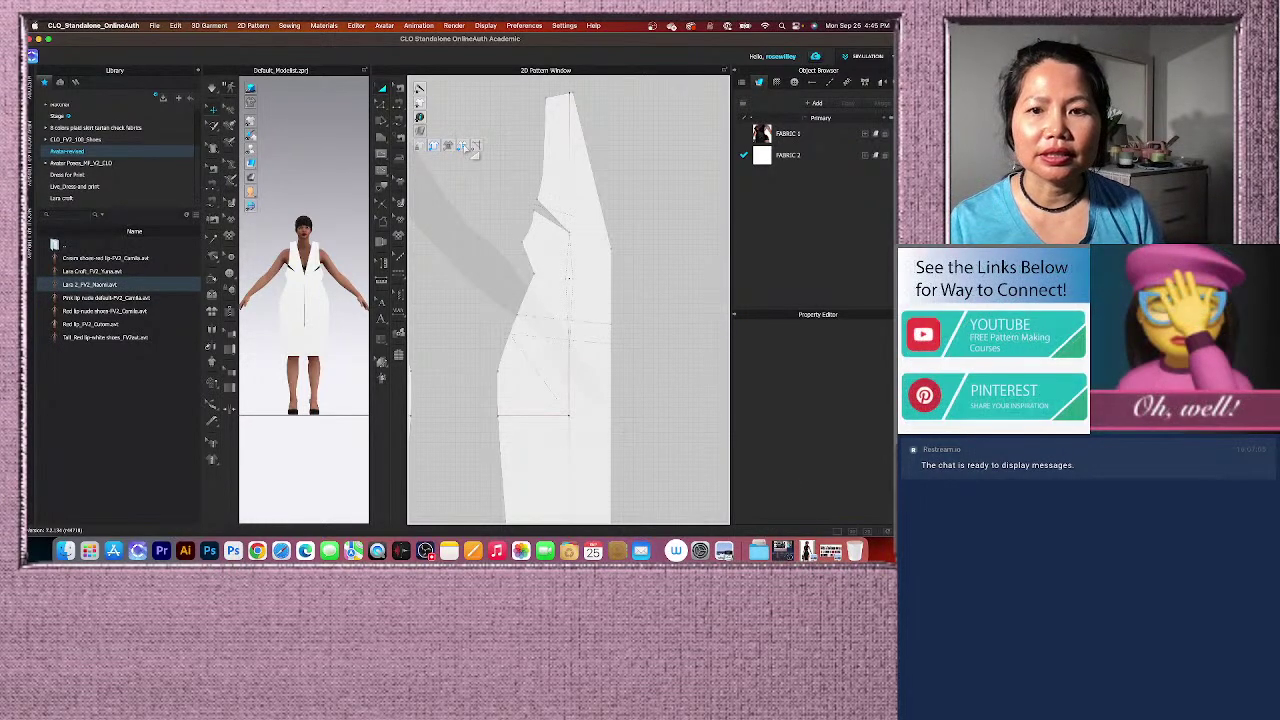
left_click(569, 193)
scroll(589, 263, "down", 2)
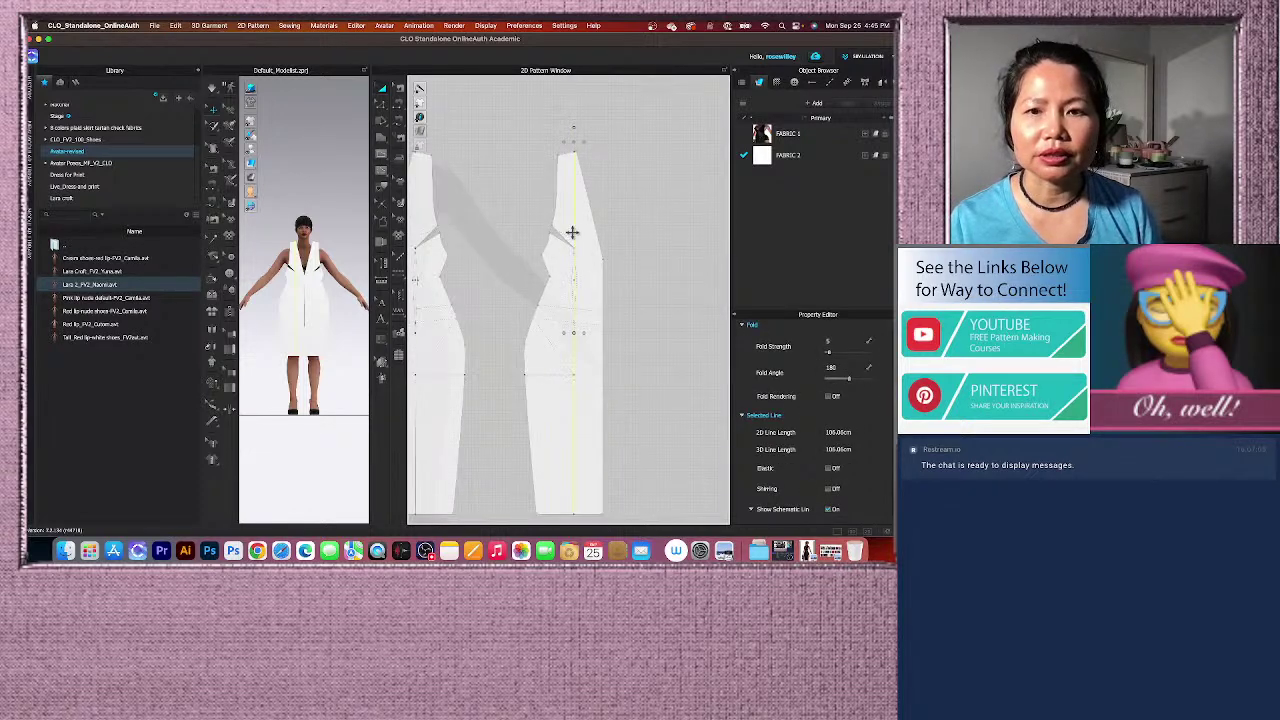
right_click(575, 220)
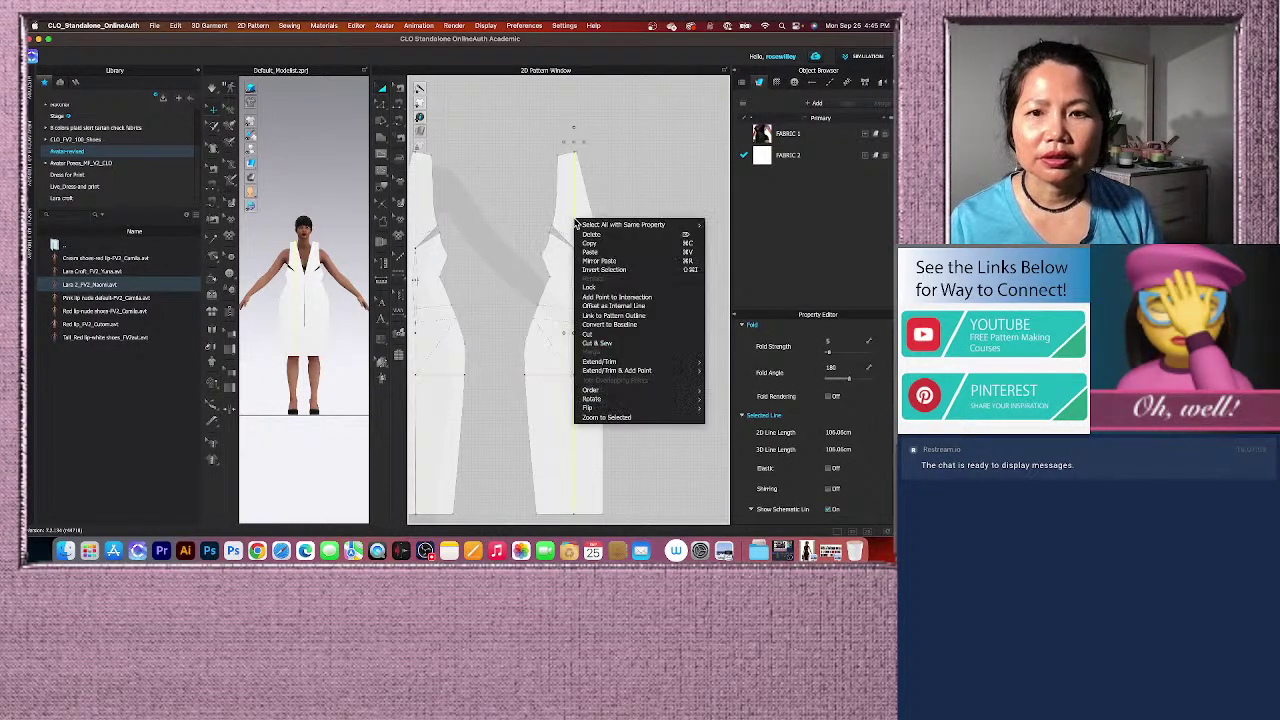
left_click(620, 325)
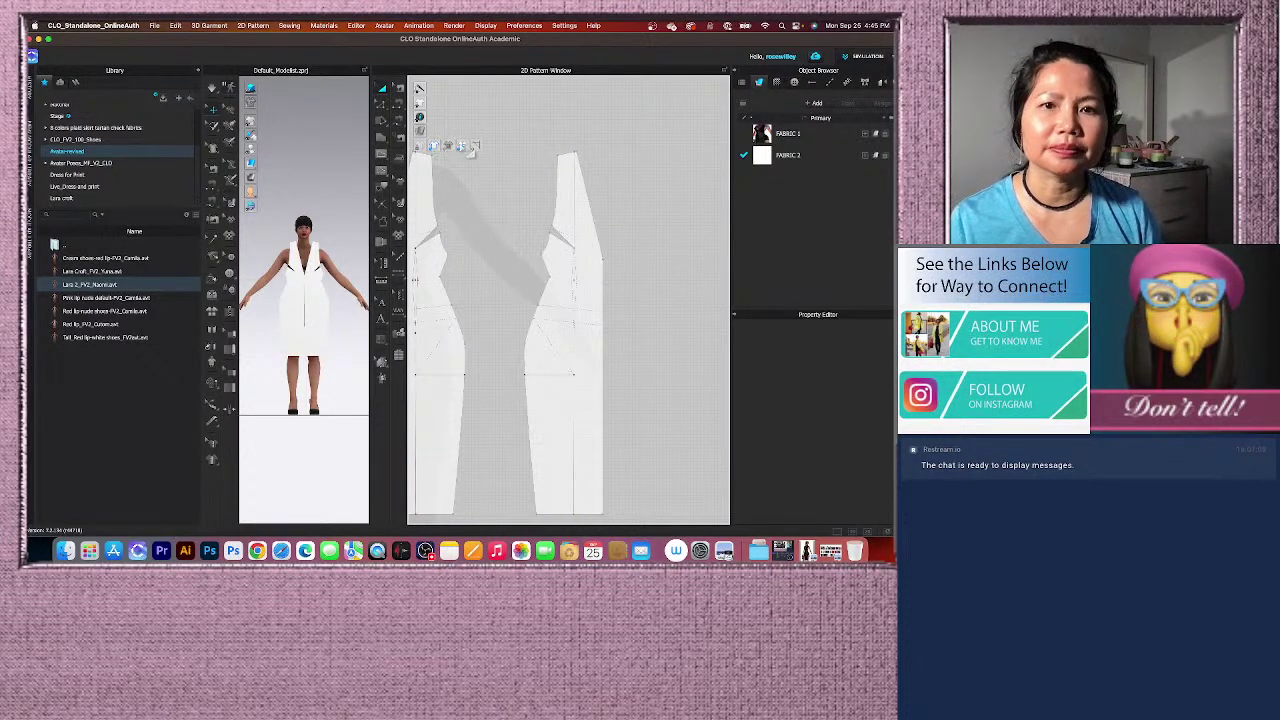
Unlock all pattern outlines to make the outline points editable.
scroll(594, 262, "up", 5)
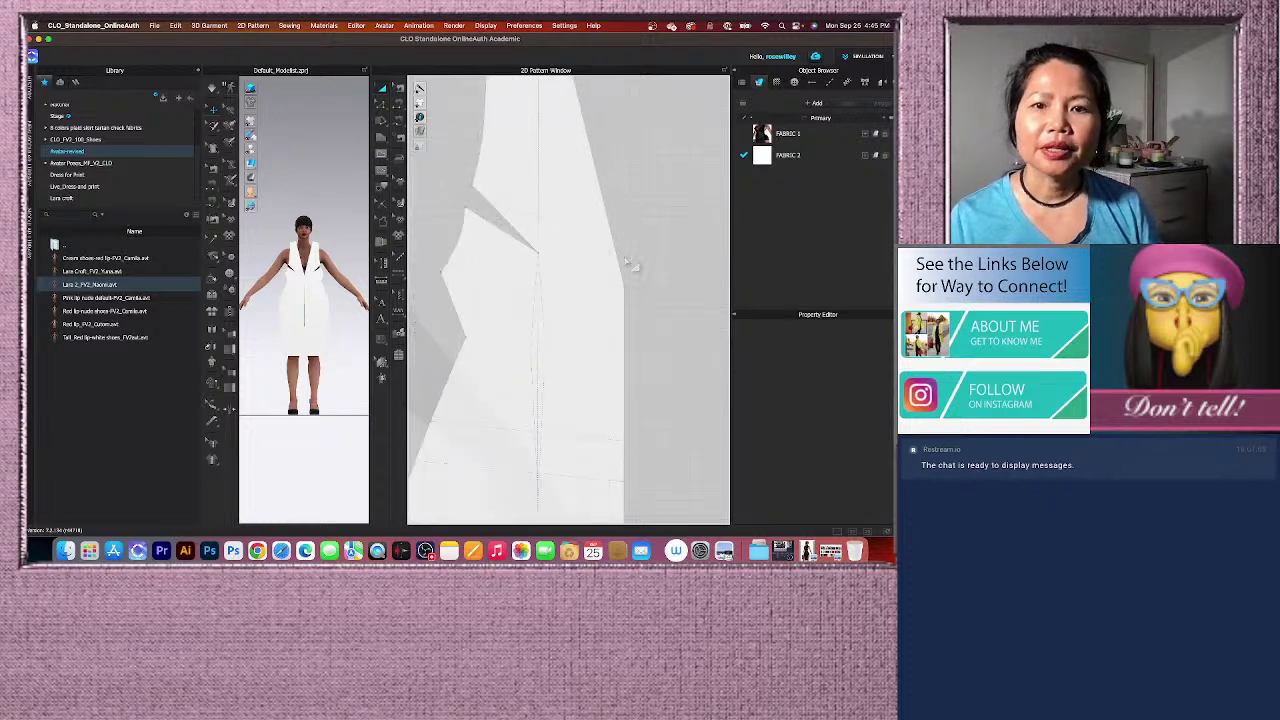
right_click(476, 186)
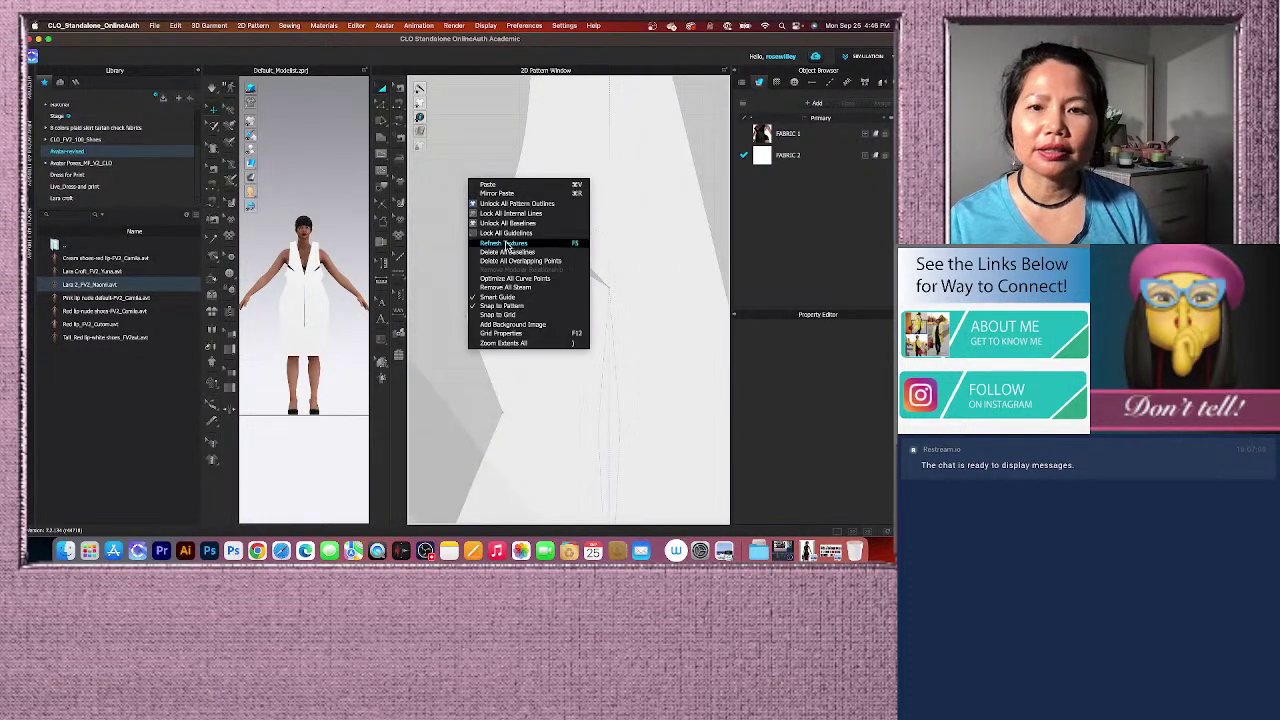
left_click(501, 206)
scroll(540, 264, "down", 2)
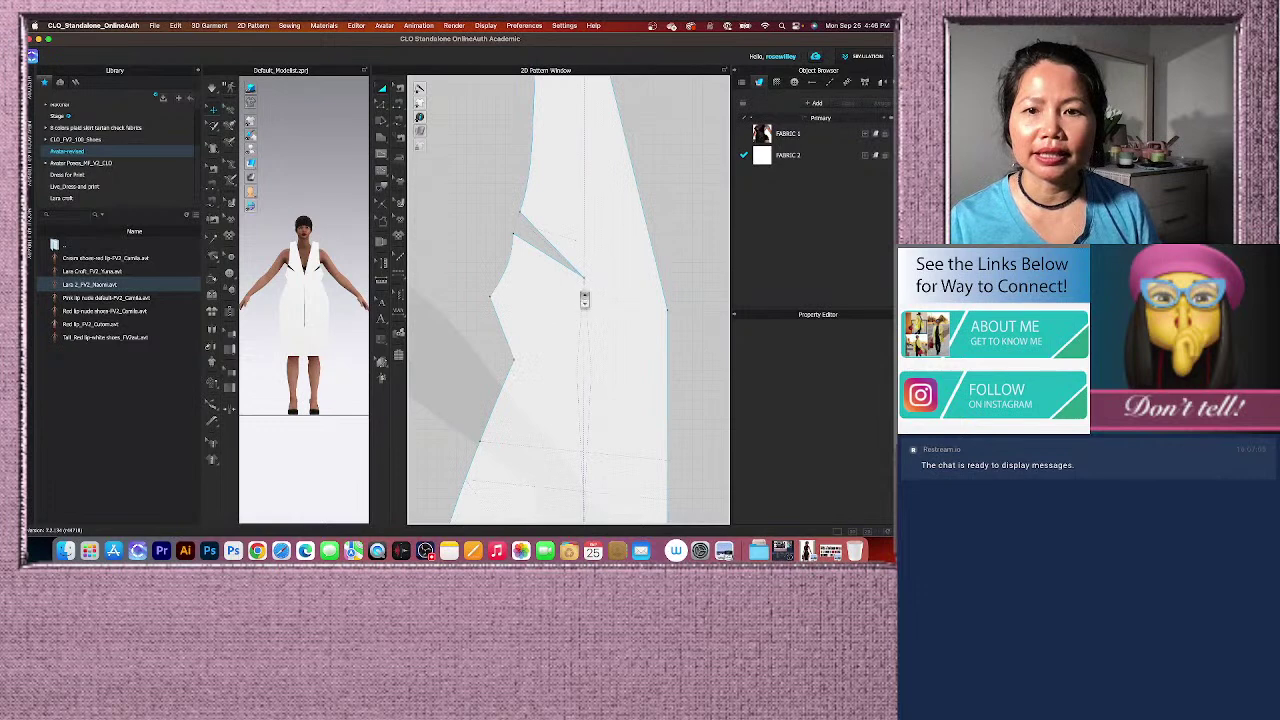
Remove the side bust dart from the mirrored copy by deleting its apex and both dart leg points.
scroll(580, 291, "up", 3)
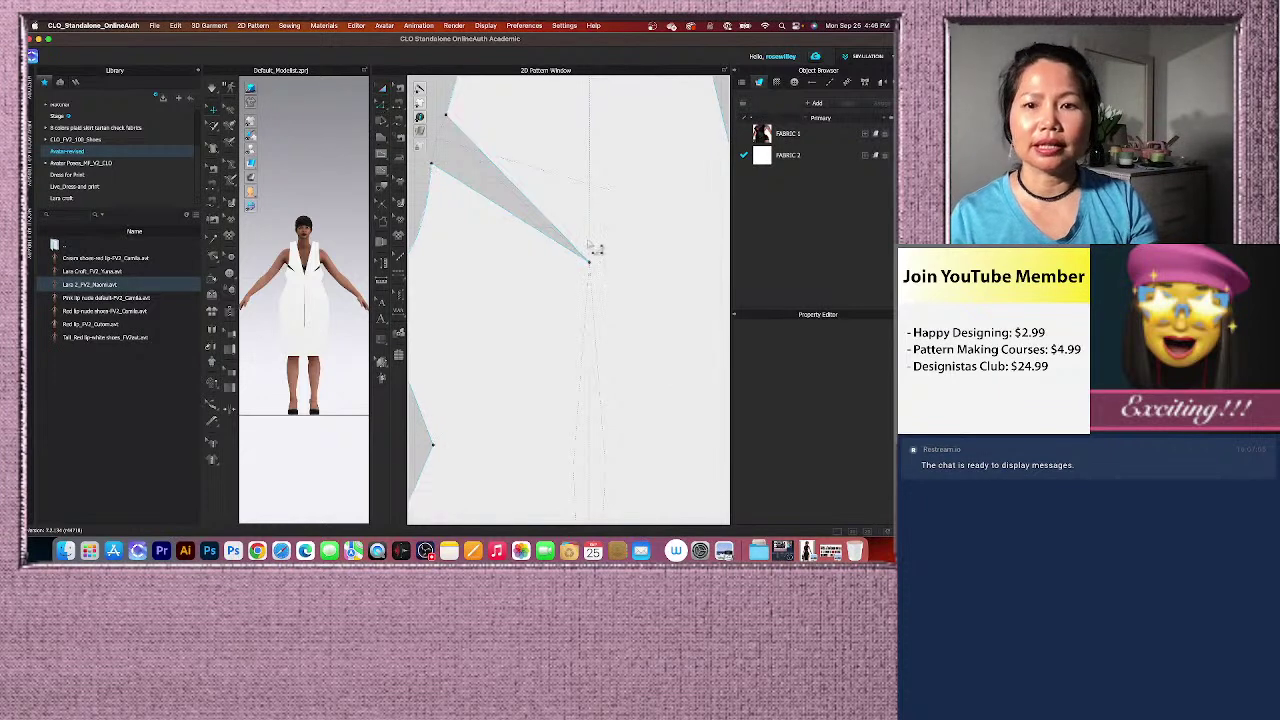
left_click(600, 270)
left_click(615, 267)
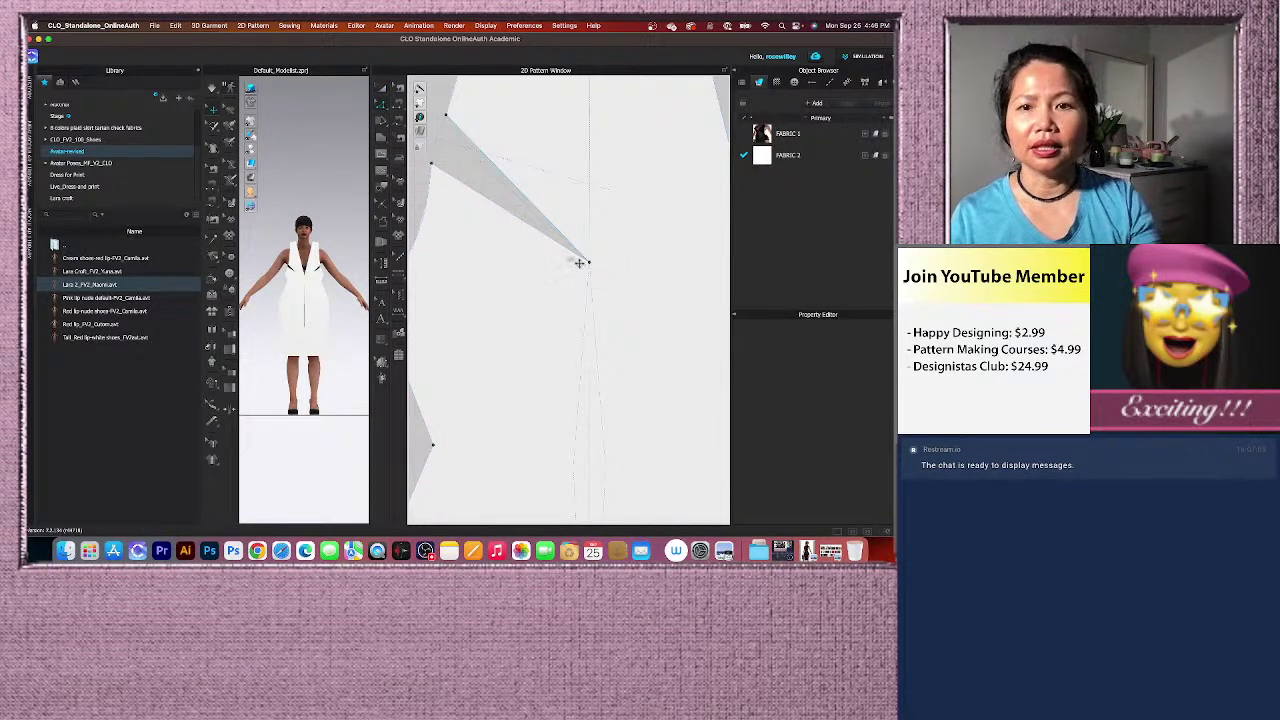
left_click(590, 264)
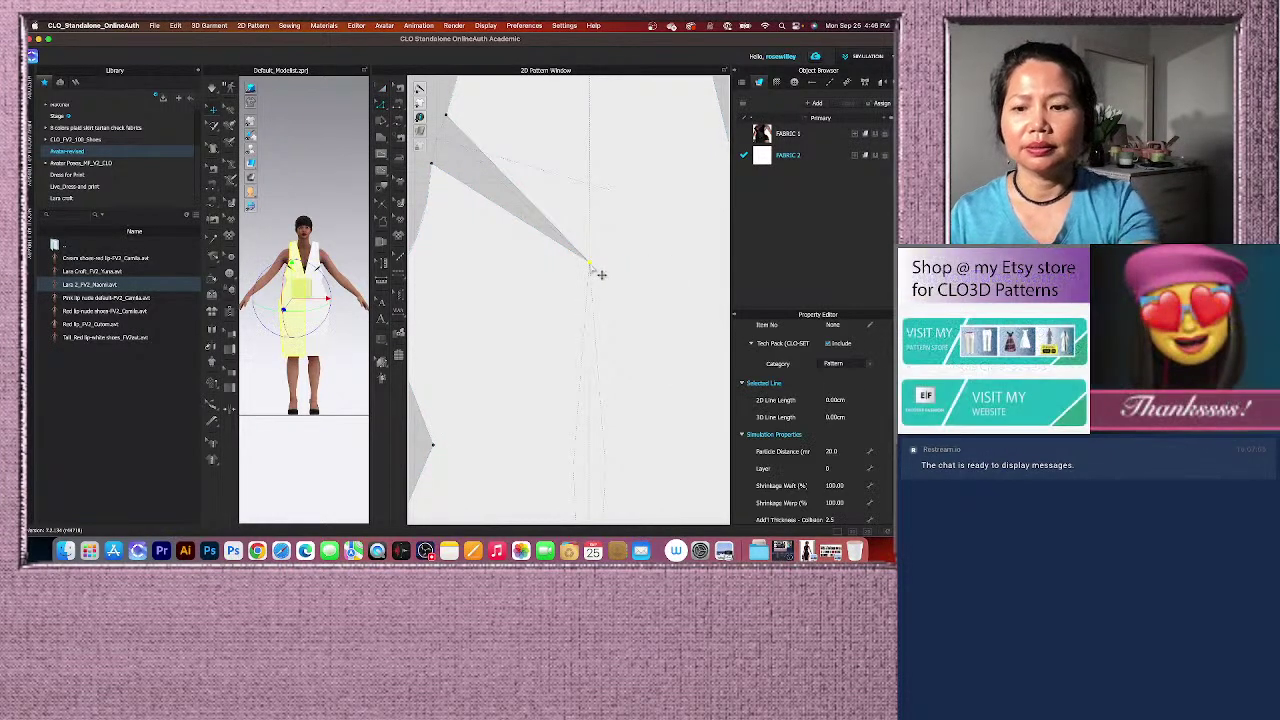
key("Delete")
scroll(581, 300, "down", 5)
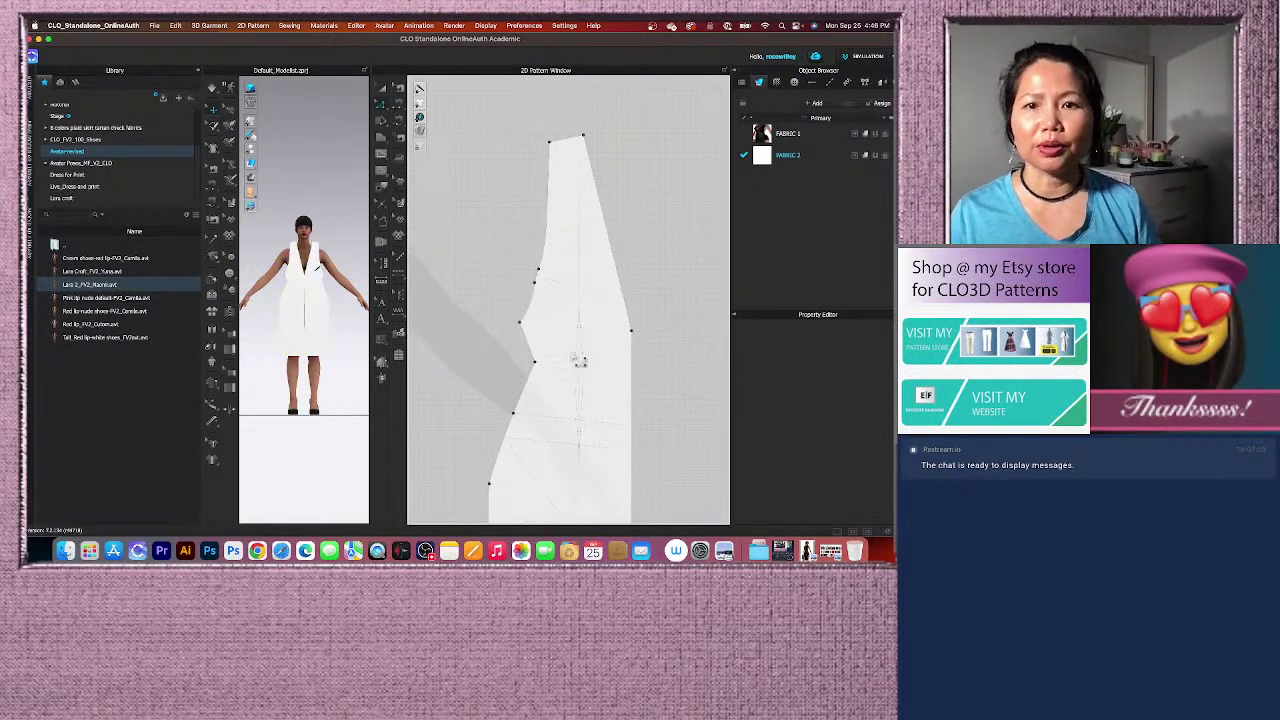
scroll(558, 290, "up", 3)
left_click_drag(505, 218, 560, 340)
key("Escape")
scroll(549, 341, "down", 2)
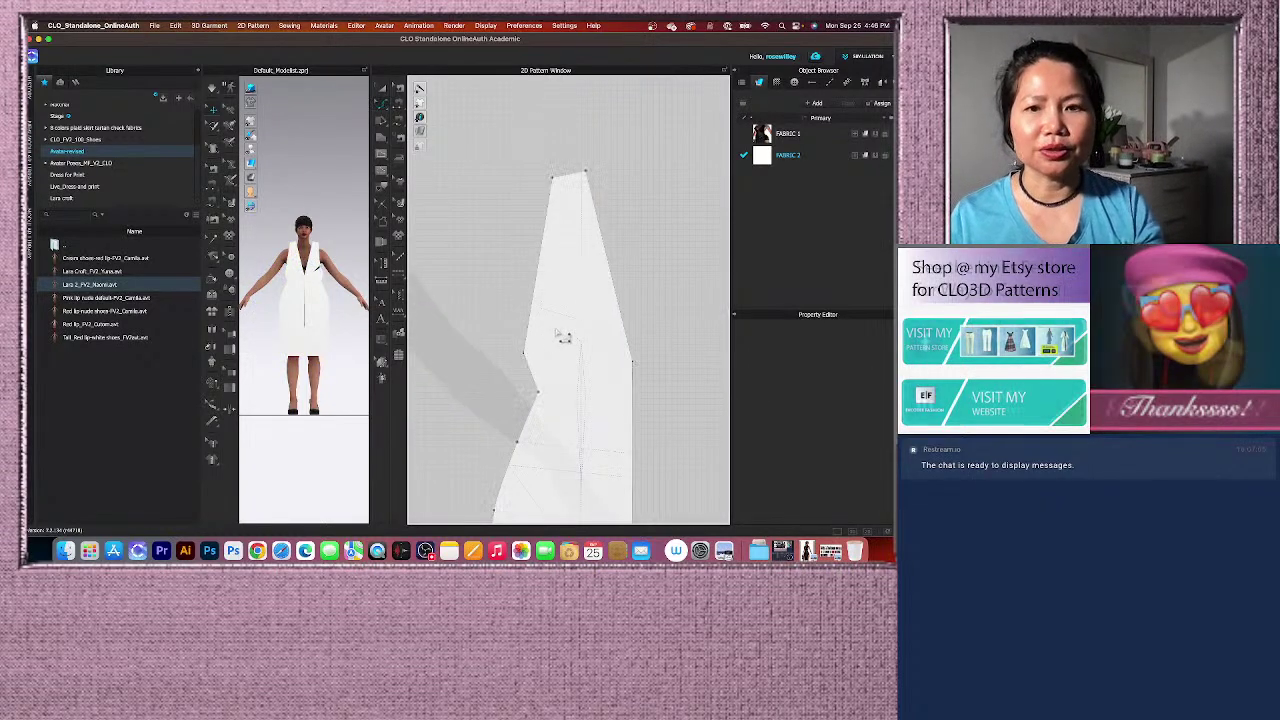
Curve the armhole edge of the mirrored copy inward to about 29.7 cm long.
left_click(540, 297)
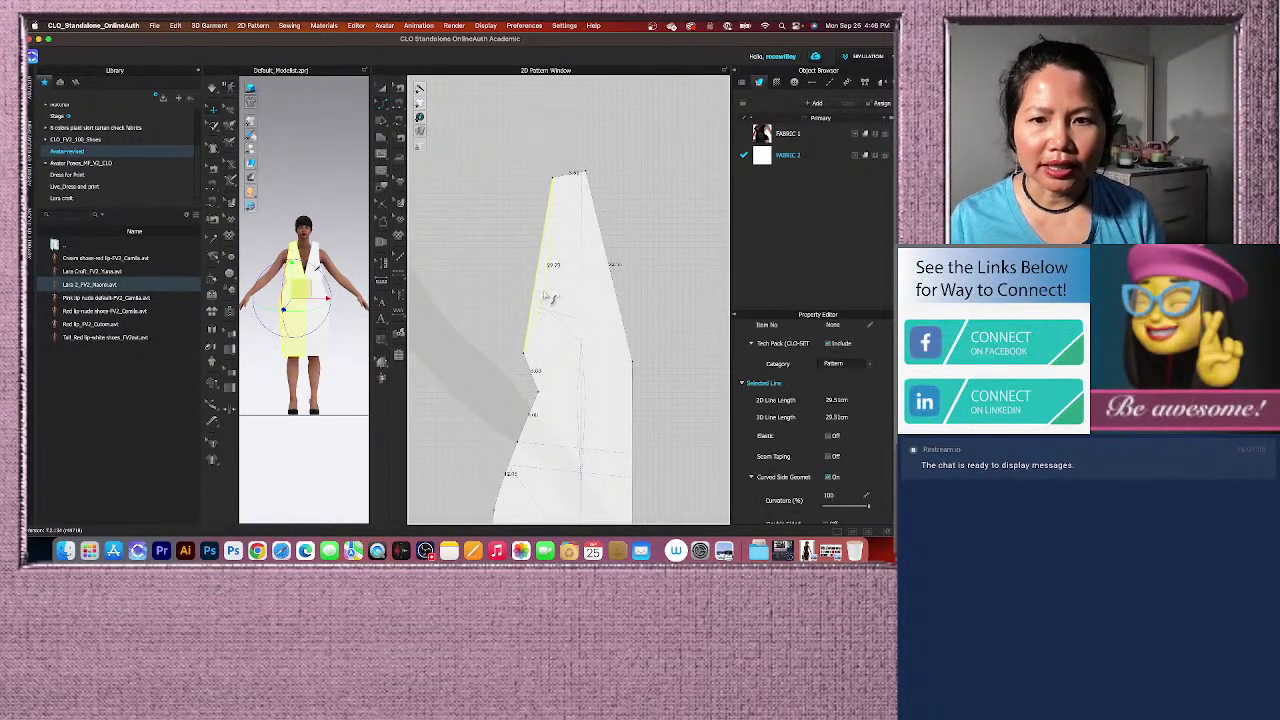
scroll(625, 306, "down", 5)
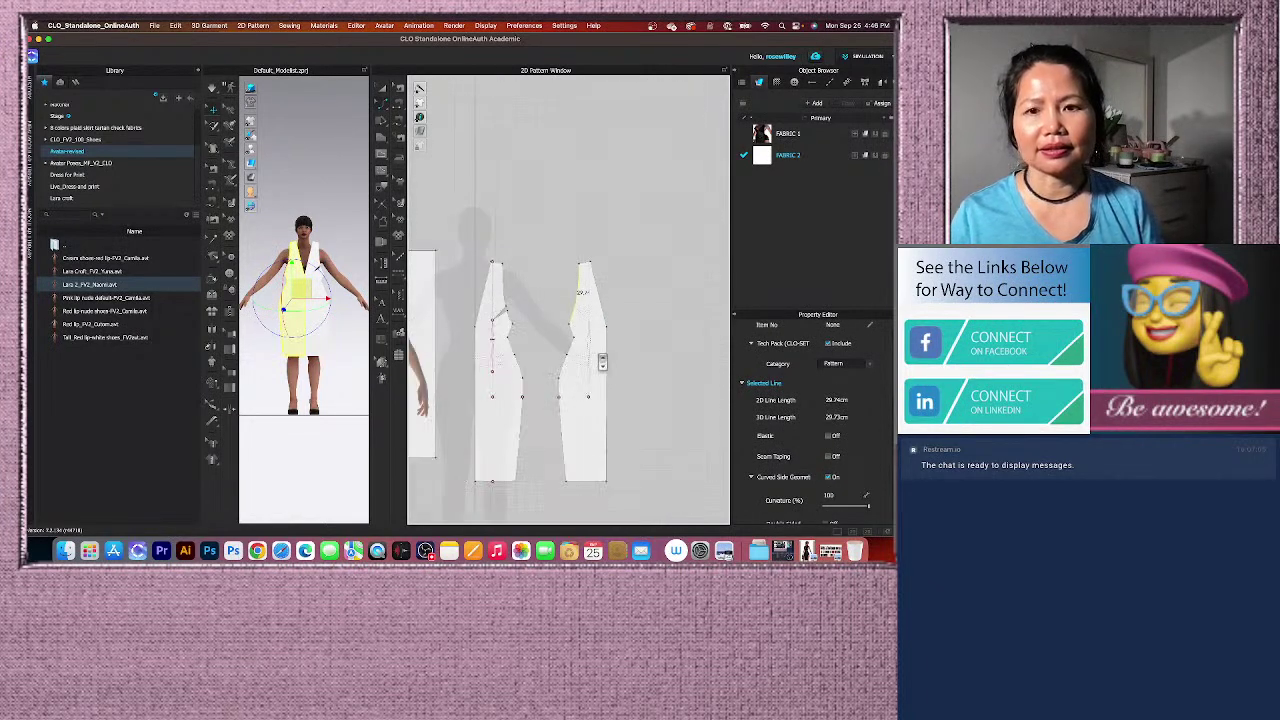
Compare the two dress pieces with the reference image, checking the bodice, hip and skirt areas.
scroll(591, 437, "up", 4)
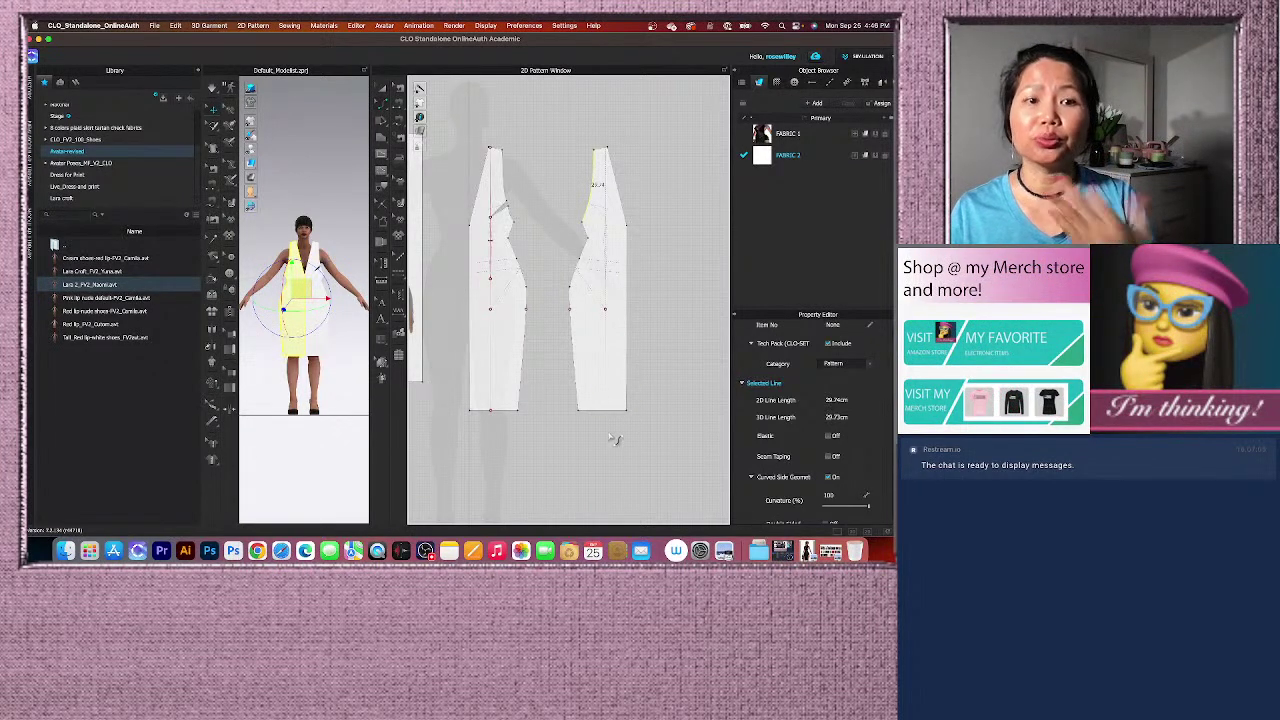
scroll(606, 376, "down", 5)
scroll(508, 290, "up", 5)
scroll(519, 278, "down", 4)
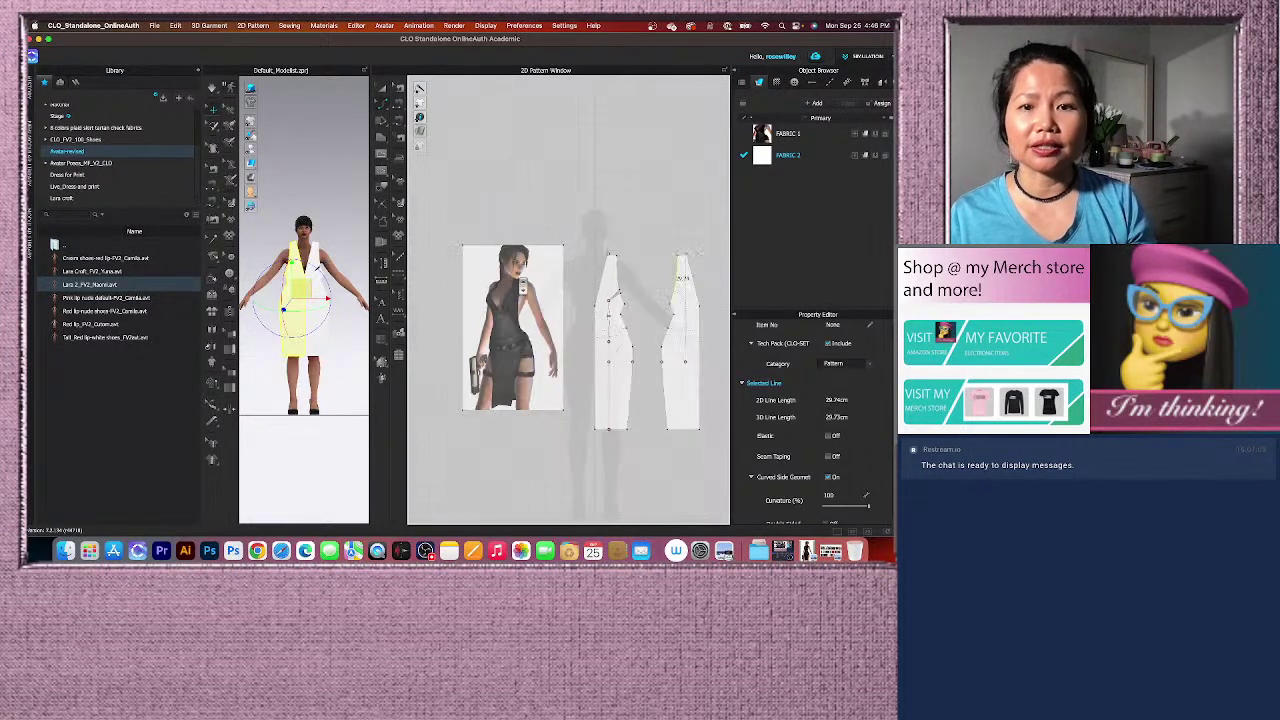
scroll(541, 407, "up", 3)
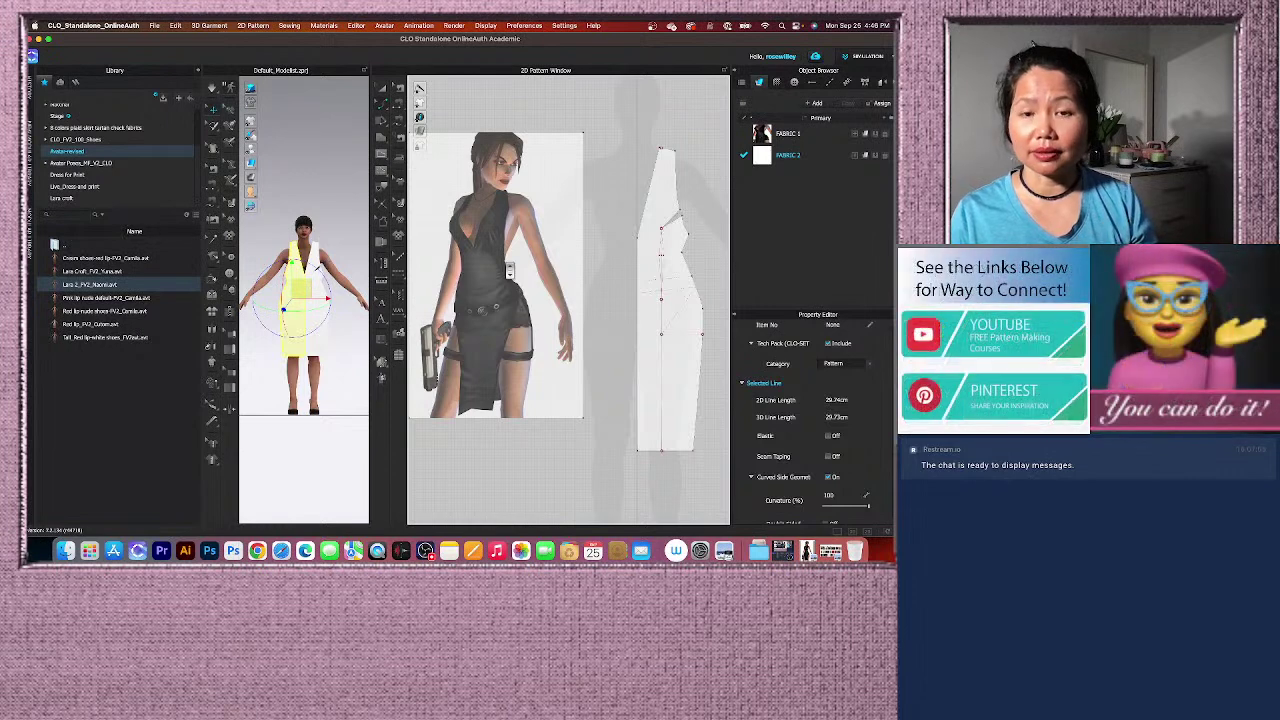
scroll(520, 323, "down", 3)
scroll(485, 320, "up", 4)
scroll(490, 262, "down", 4)
scroll(485, 258, "down", 3)
scroll(535, 350, "up", 4)
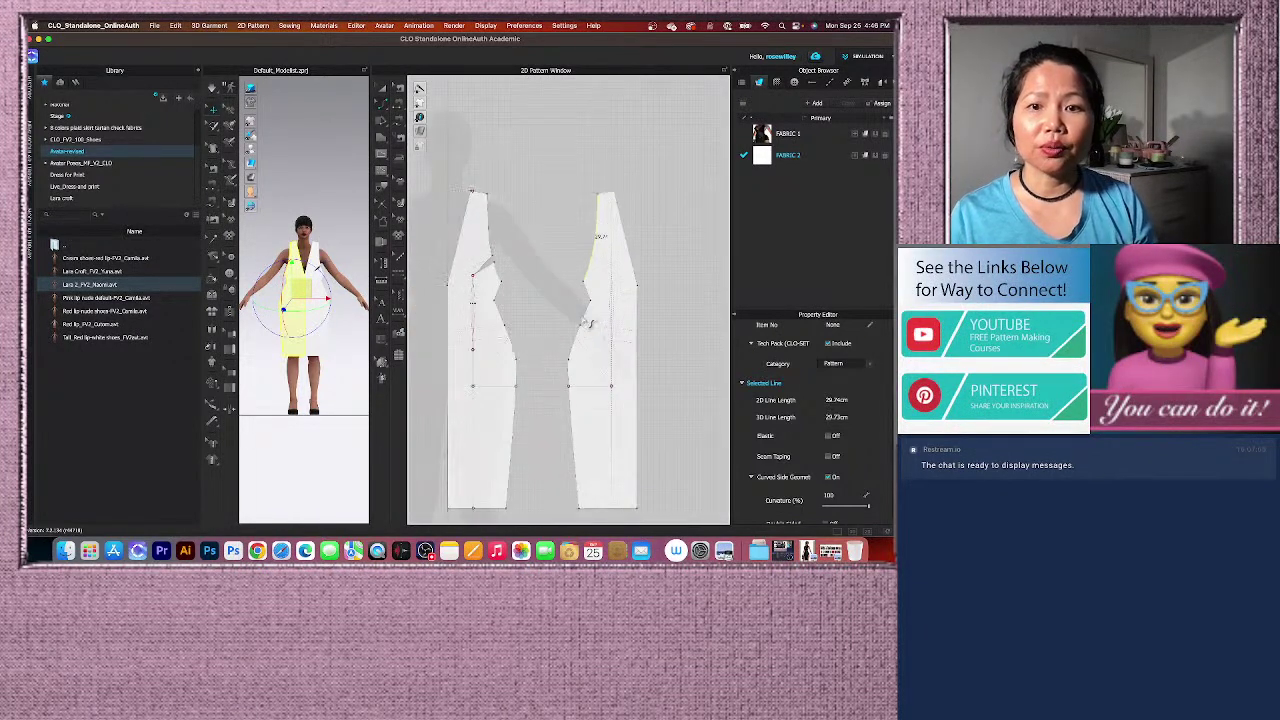
Inspect the darted front dress piece, checking its bust dart, waist dart, hip lines and the neckline up to the shoulder.
scroll(598, 340, "down", 3)
scroll(618, 344, "up", 3)
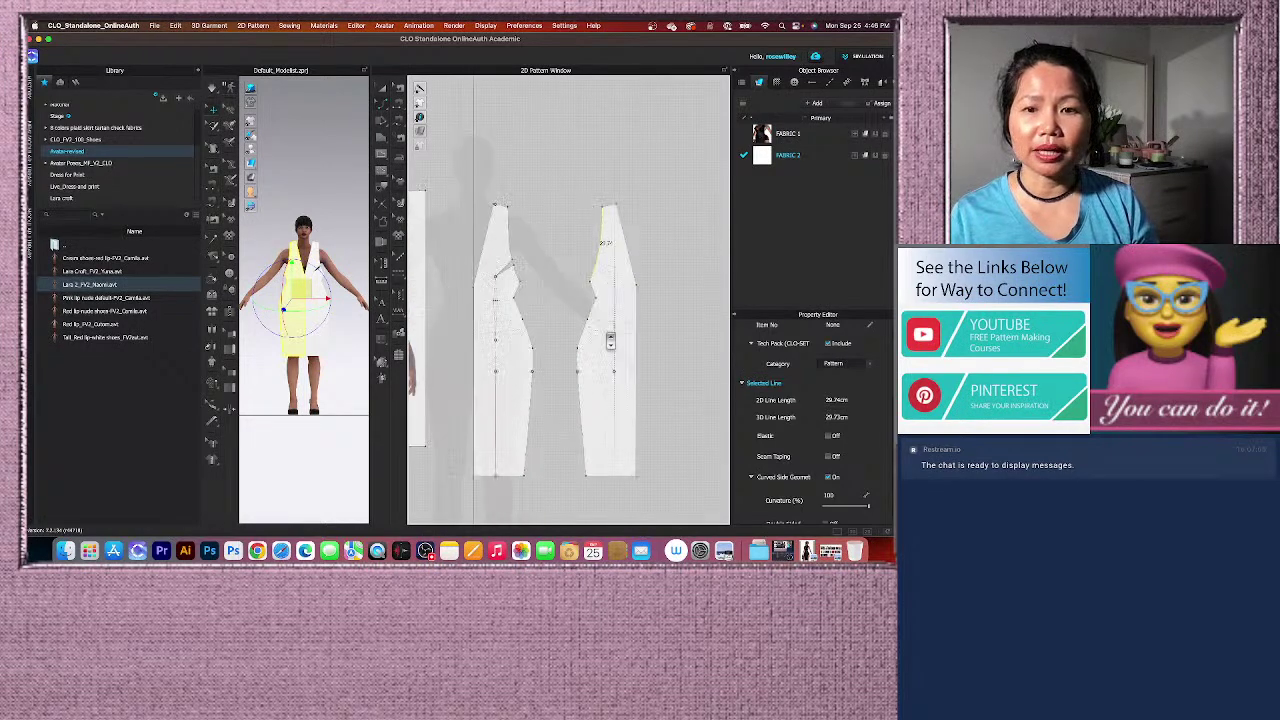
scroll(598, 344, "down", 2)
scroll(511, 289, "up", 4)
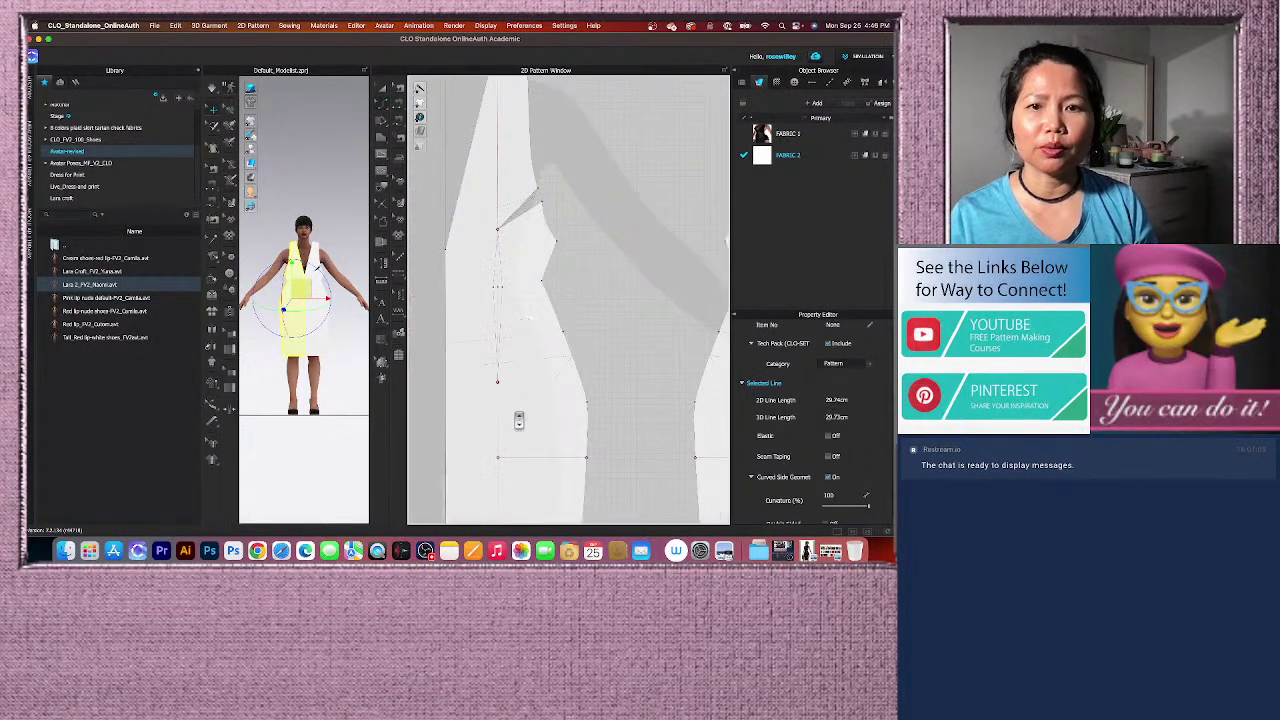
scroll(520, 390, "down", 5)
scroll(518, 387, "up", 5)
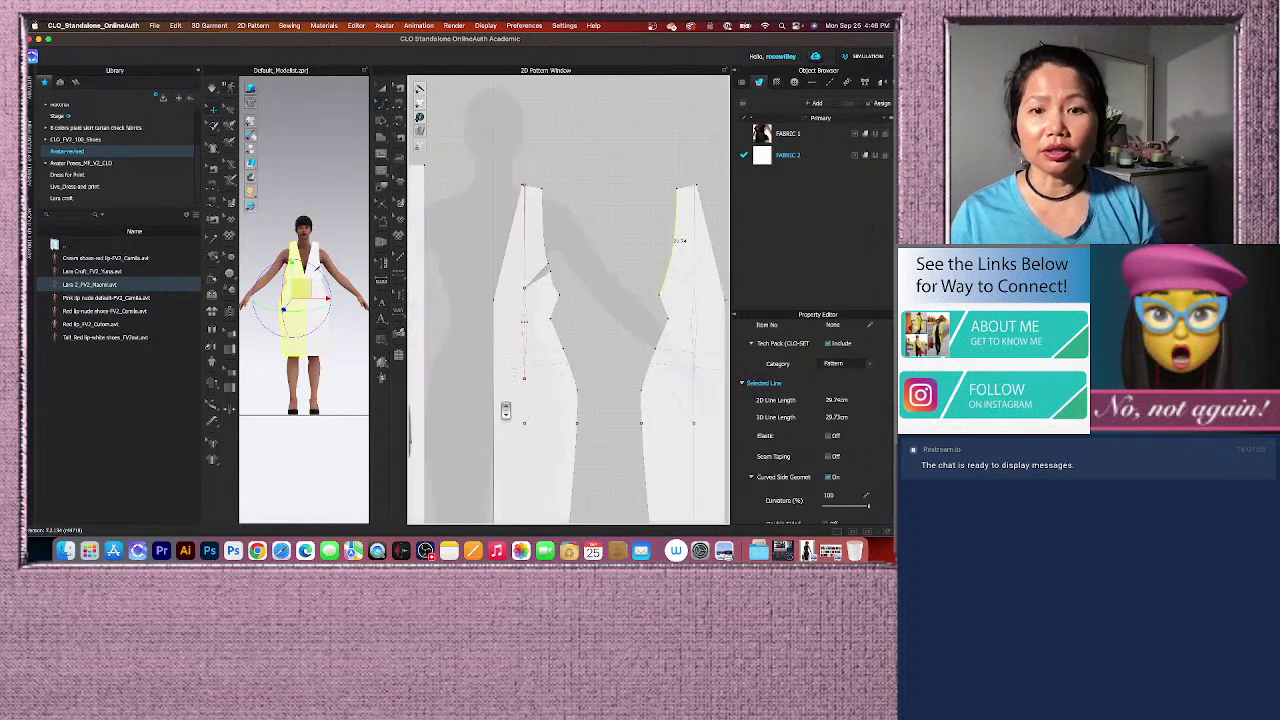
scroll(518, 390, "down", 3)
scroll(520, 390, "up", 3)
scroll(542, 284, "up", 2)
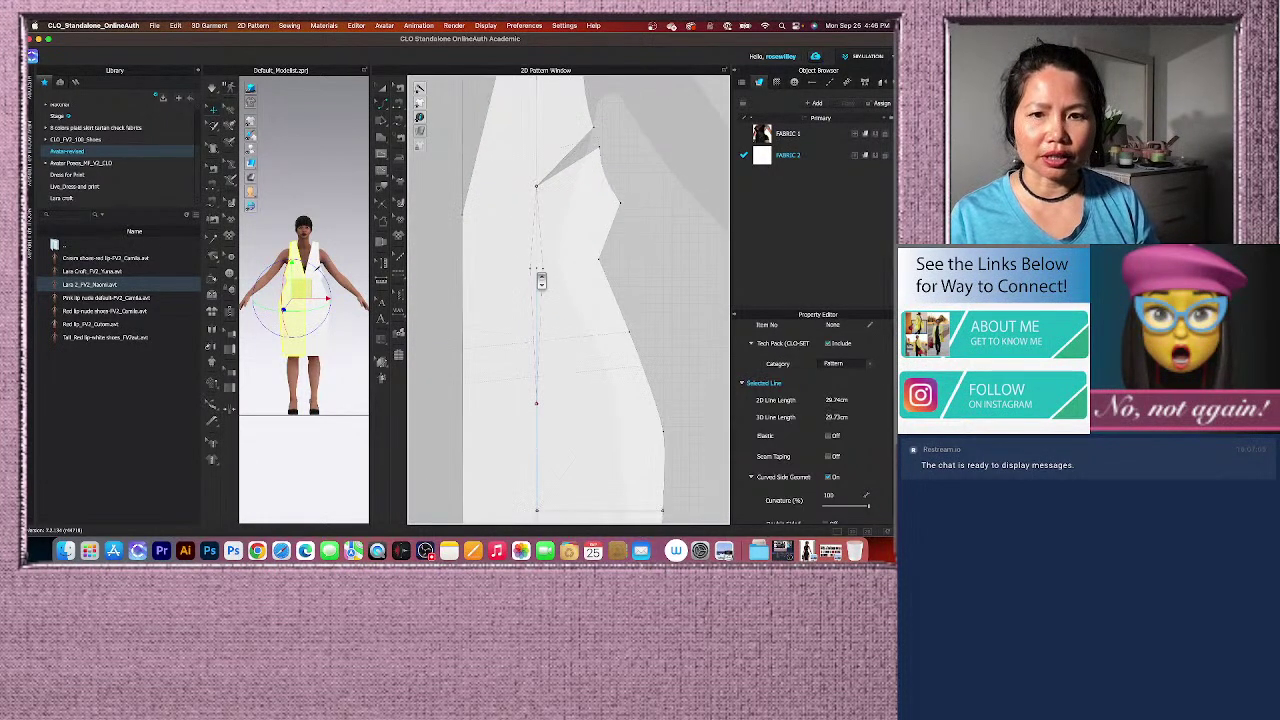
scroll(596, 400, "down", 2)
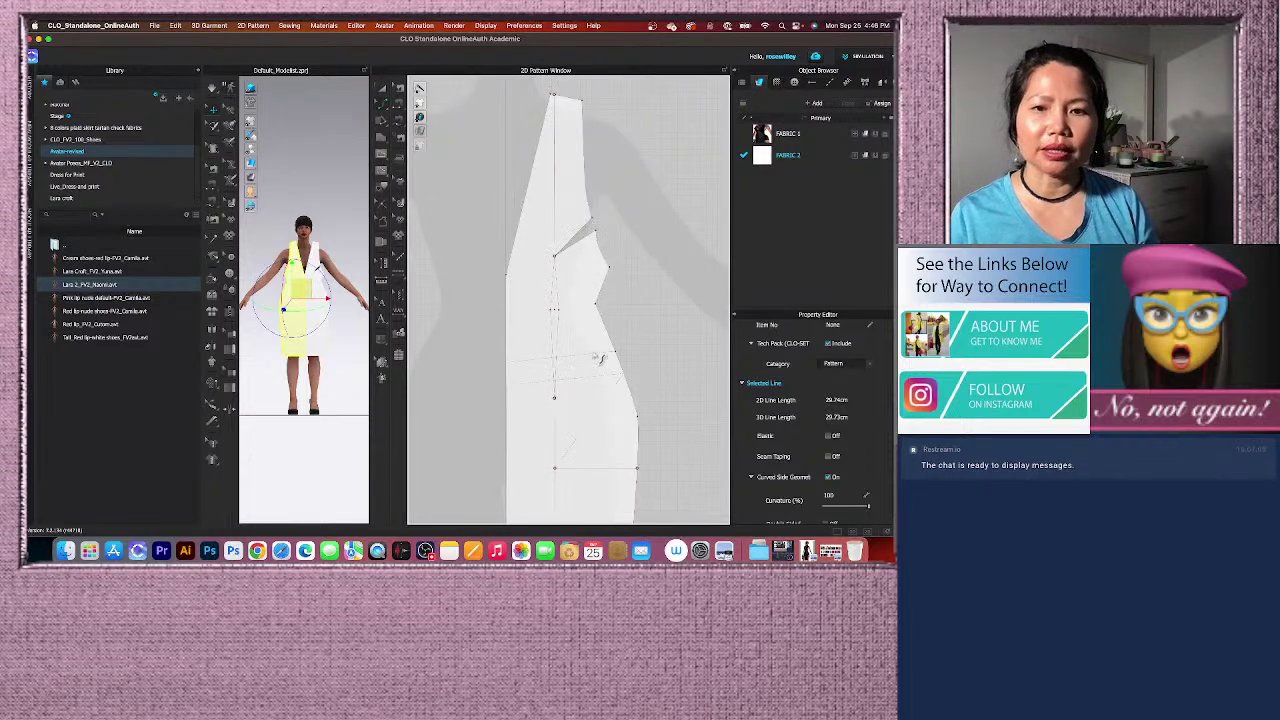
scroll(595, 371, "down", 2)
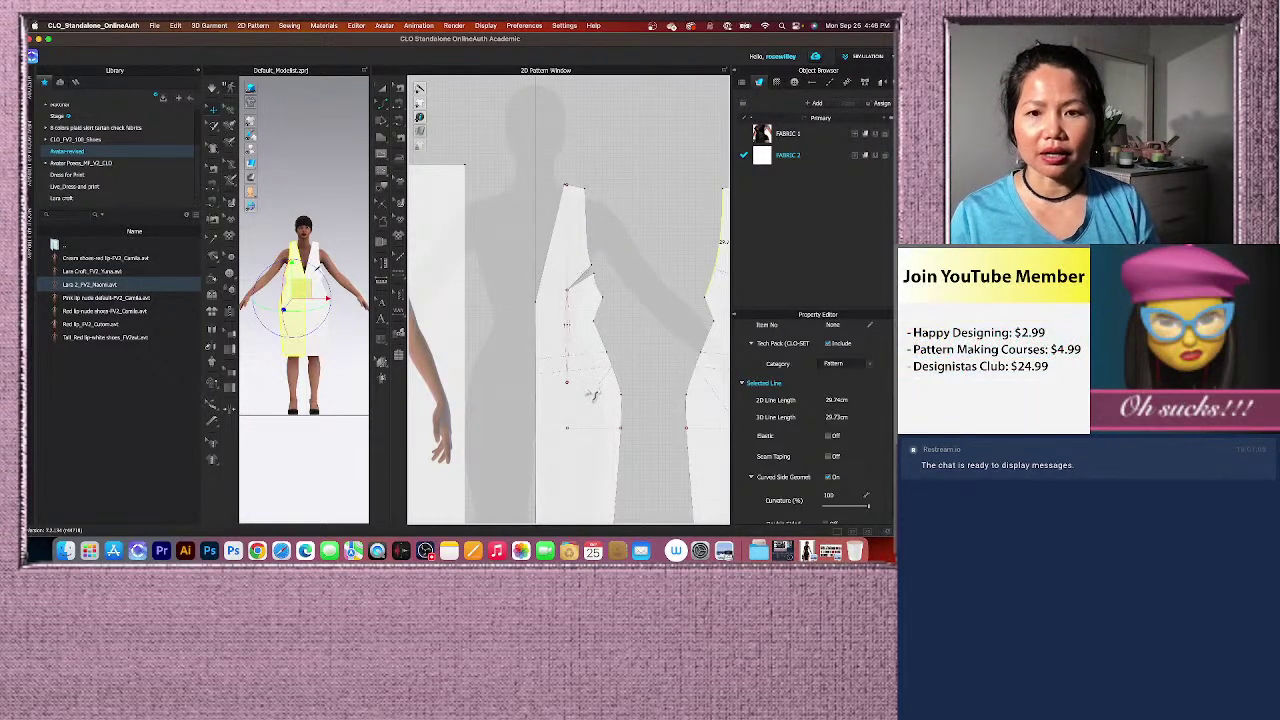
scroll(593, 390, "up", 2)
scroll(590, 382, "down", 3)
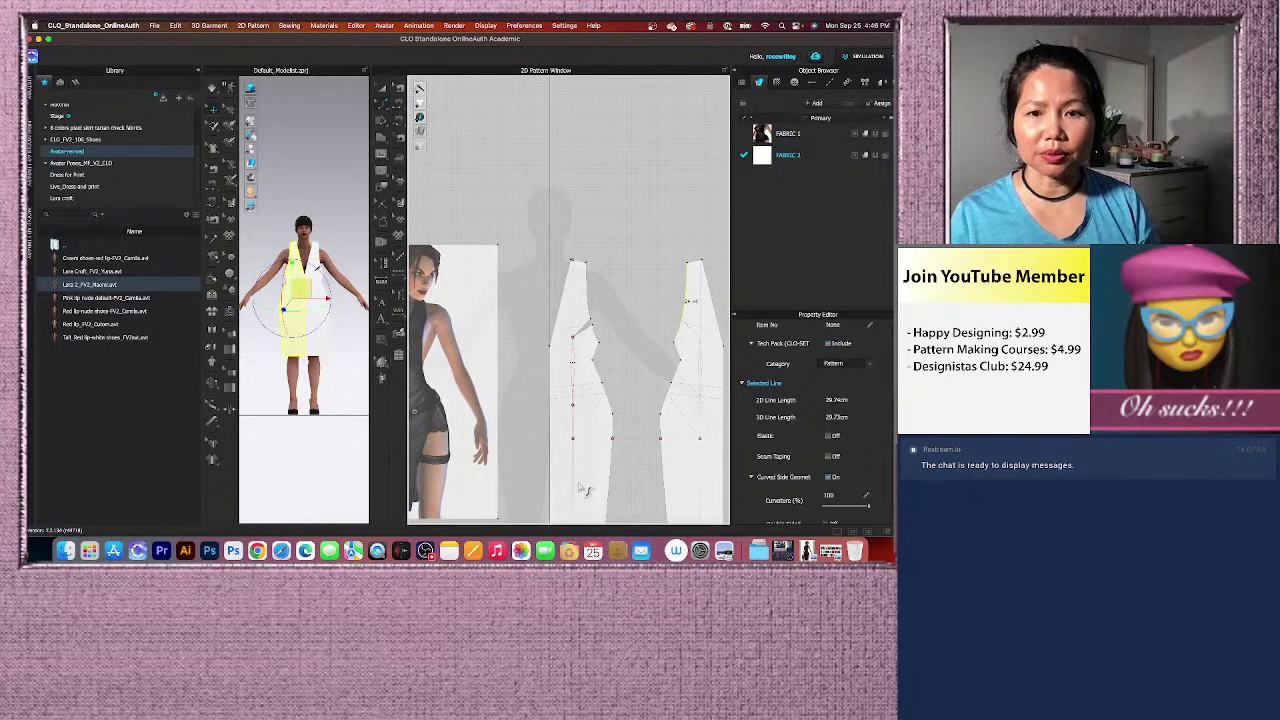
scroll(583, 422, "up", 3)
scroll(598, 318, "up", 1)
scroll(577, 347, "down", 2)
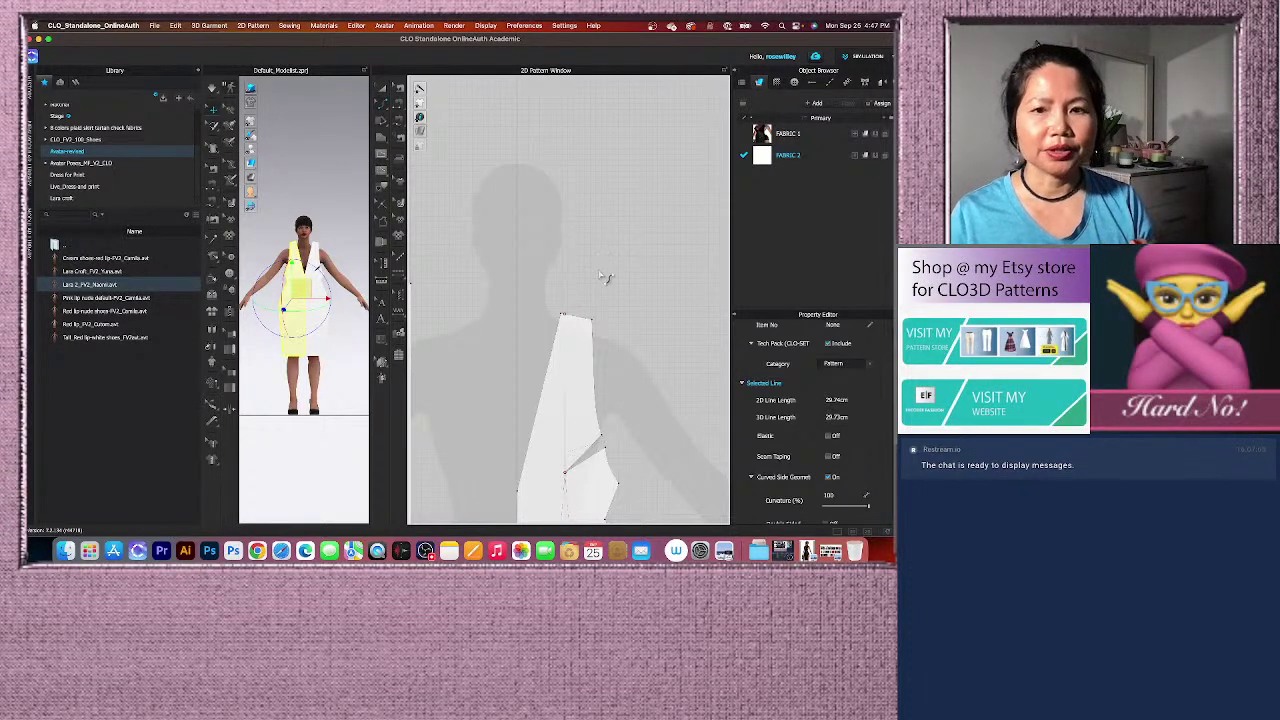
Start a polygon for a back-neck collar strip at the darted front's shoulder neck point, with a first edge of 8.5 cm going upward.
left_click(383, 141)
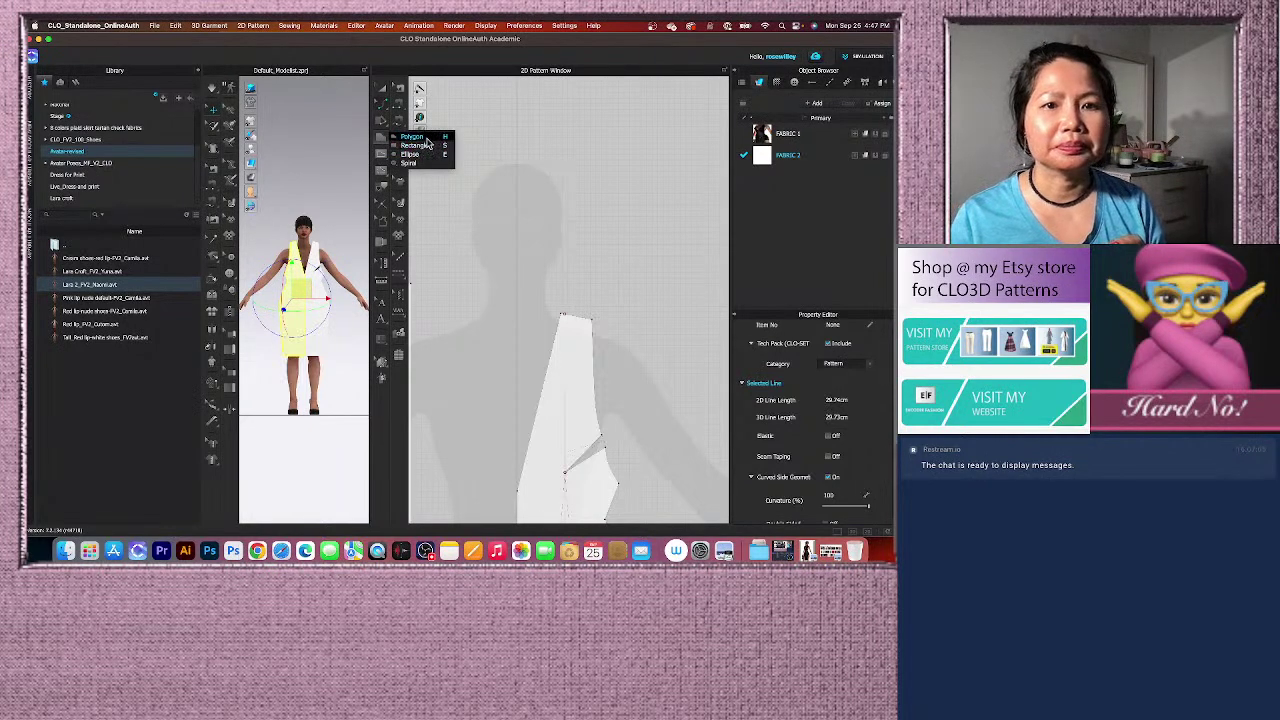
left_click(425, 138)
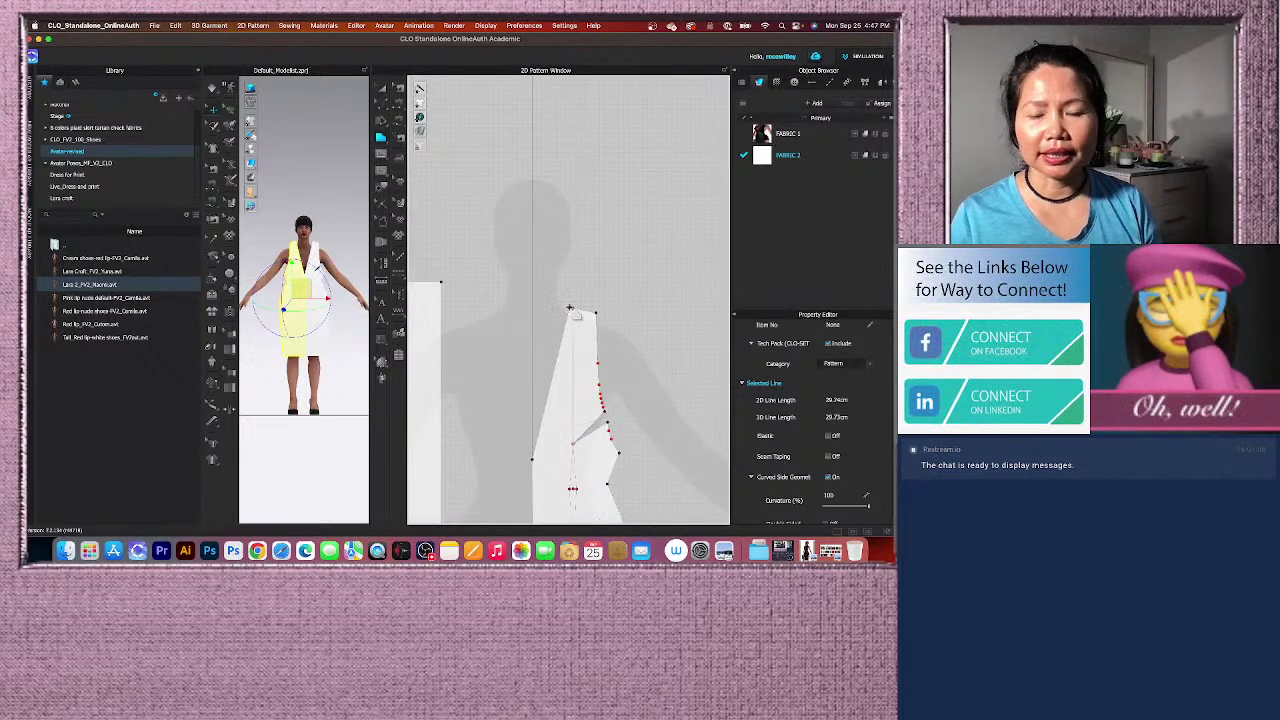
scroll(569, 309, "up", 3)
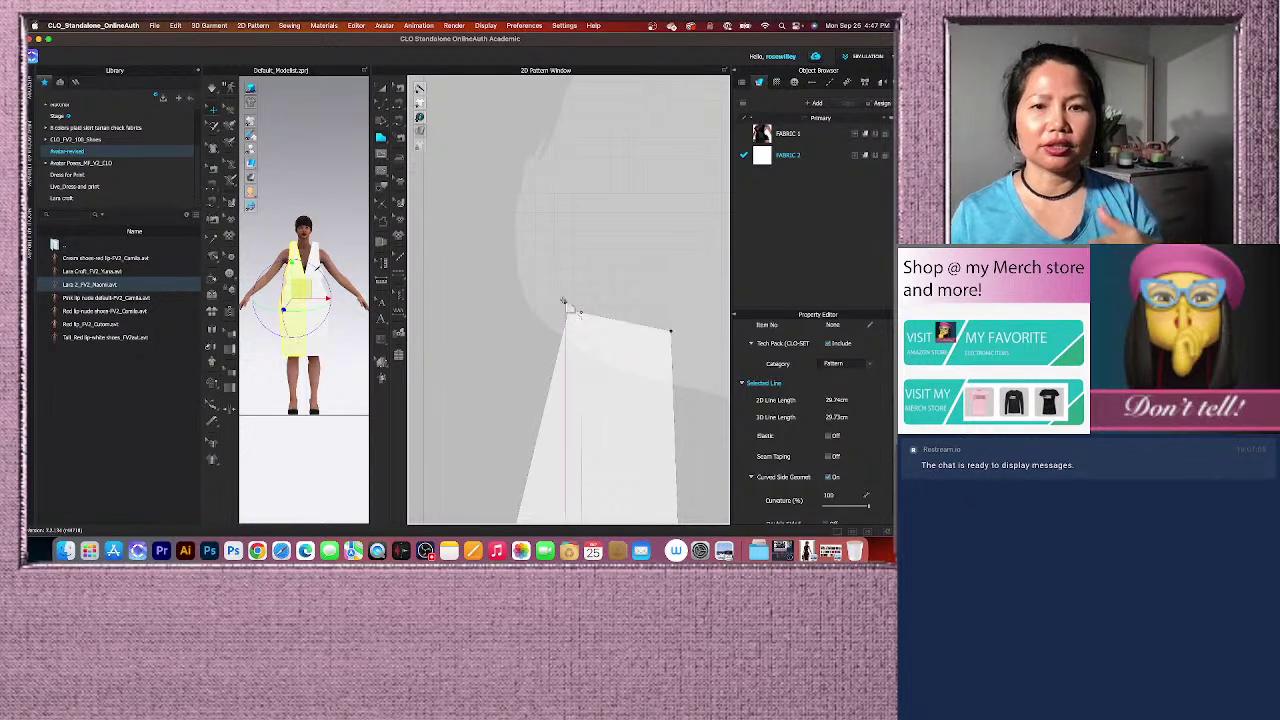
scroll(566, 309, "down", 10)
scroll(520, 393, "up", 5)
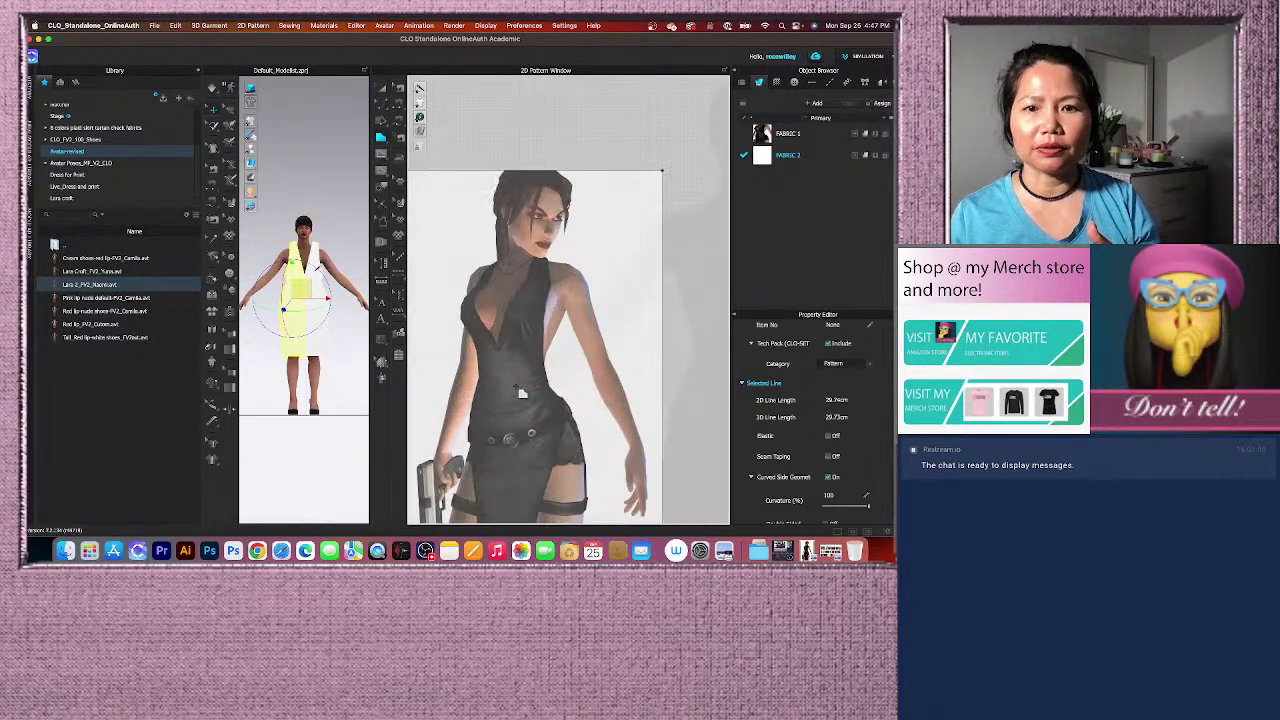
scroll(522, 396, "up", 2)
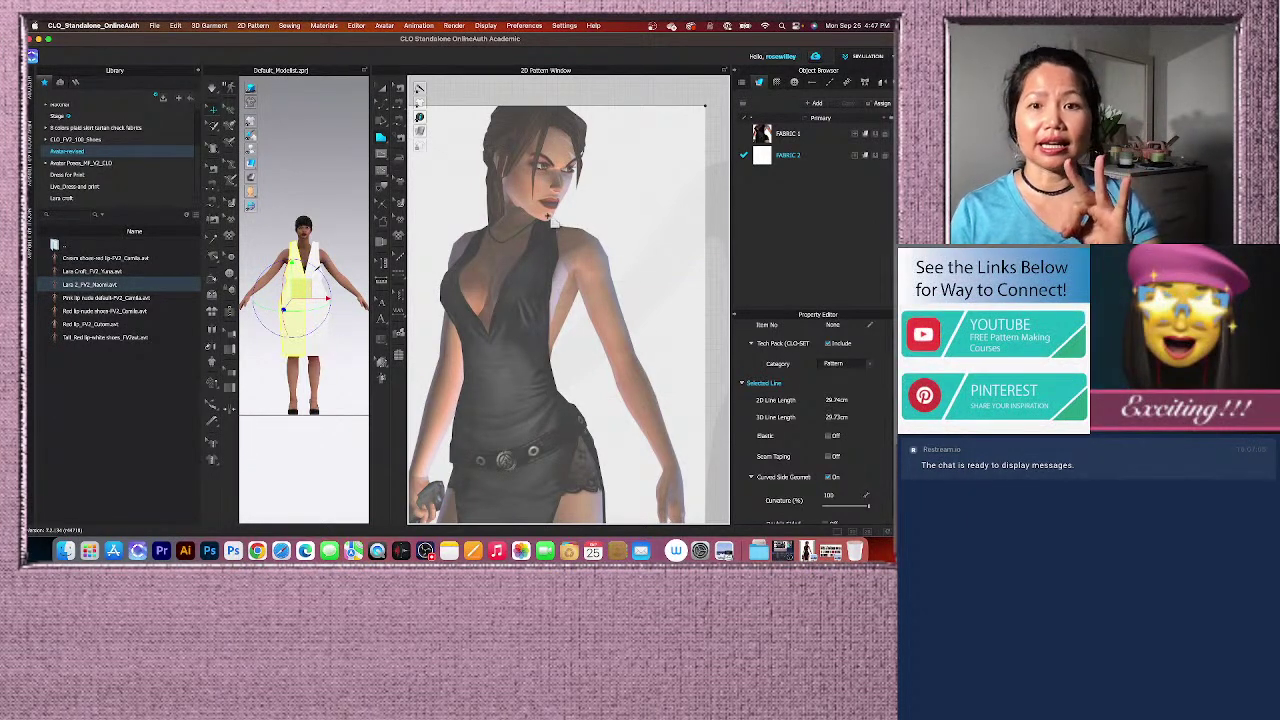
scroll(461, 298, "down", 10)
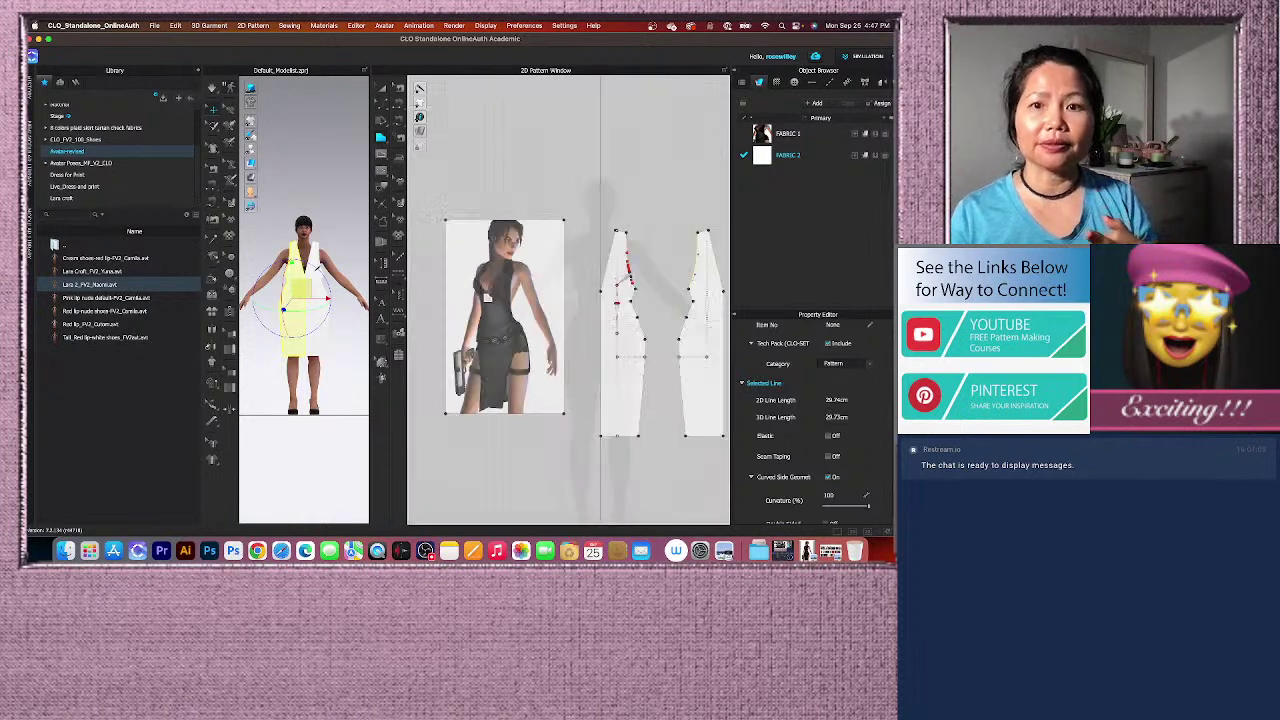
scroll(594, 266, "up", 7)
scroll(519, 298, "up", 5)
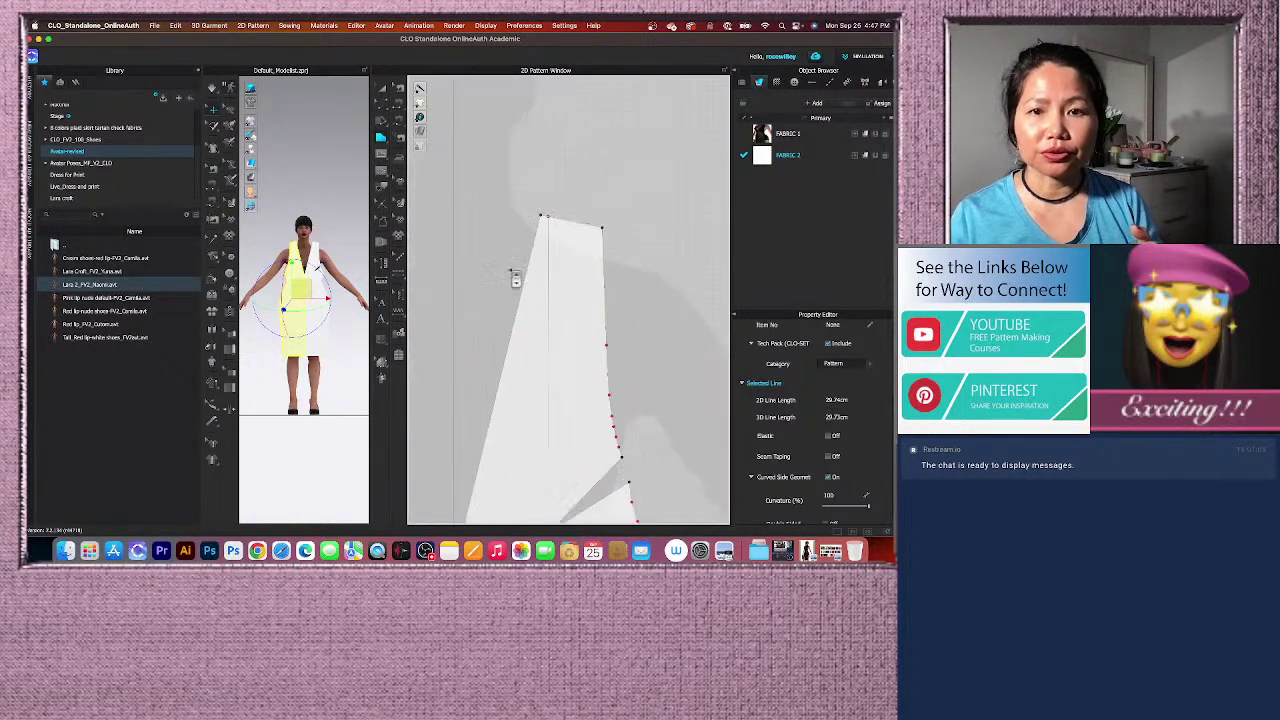
scroll(540, 213, "down", 3)
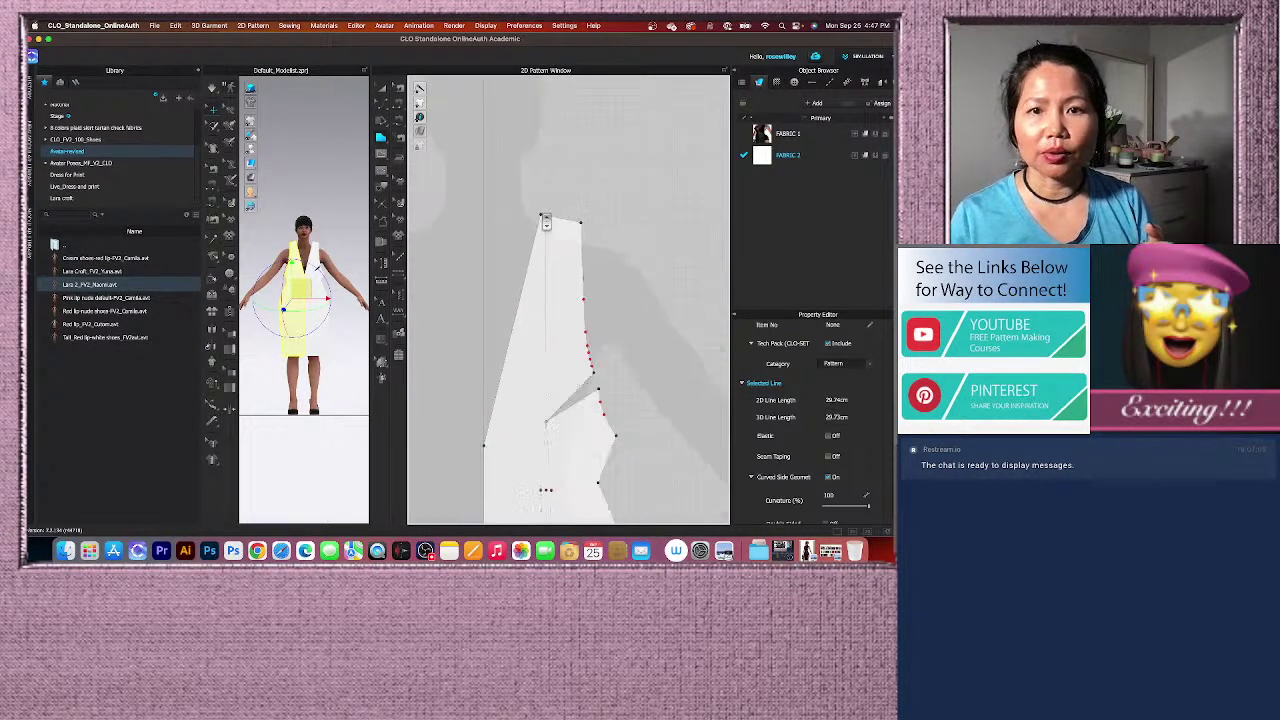
scroll(555, 215, "down", 3)
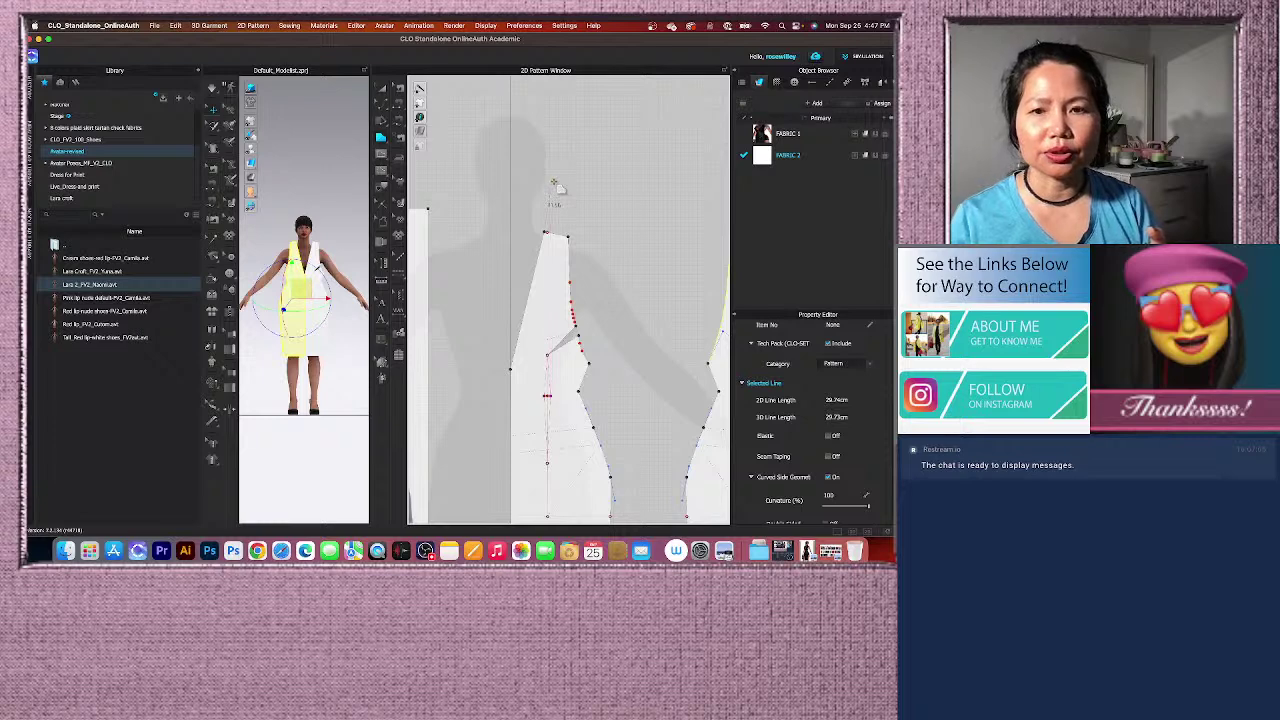
right_click(555, 187)
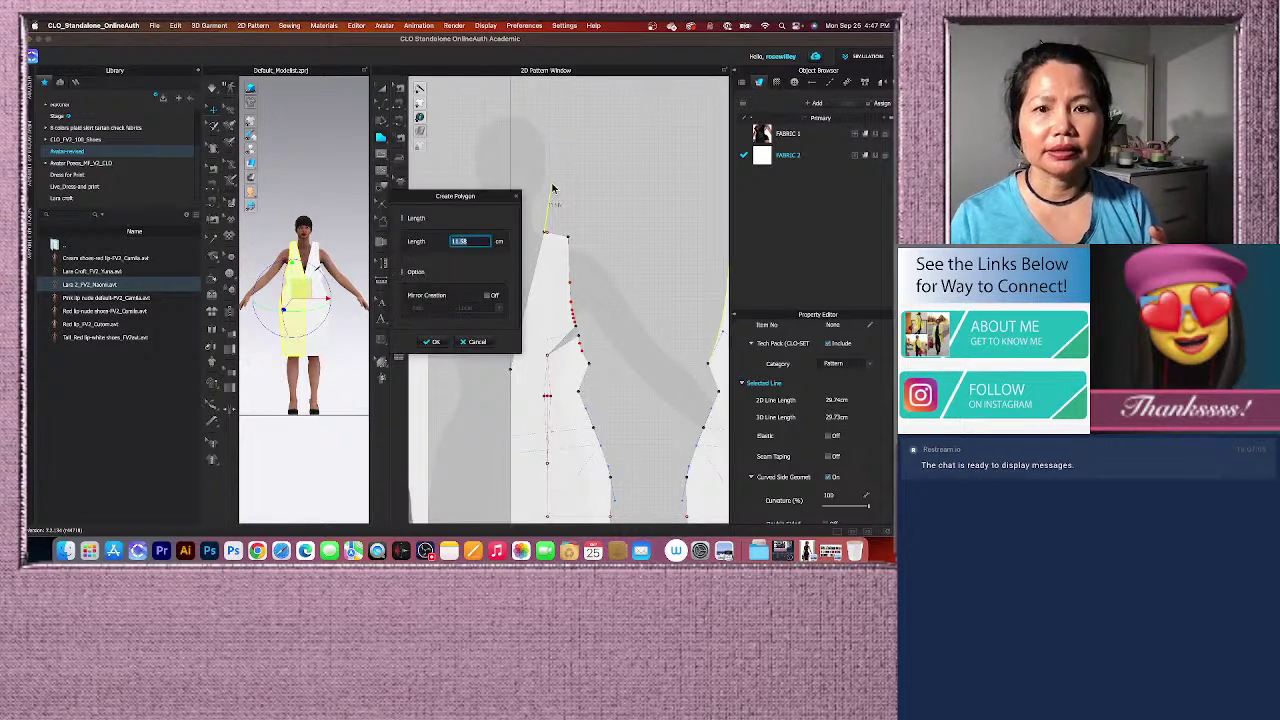
type("8")
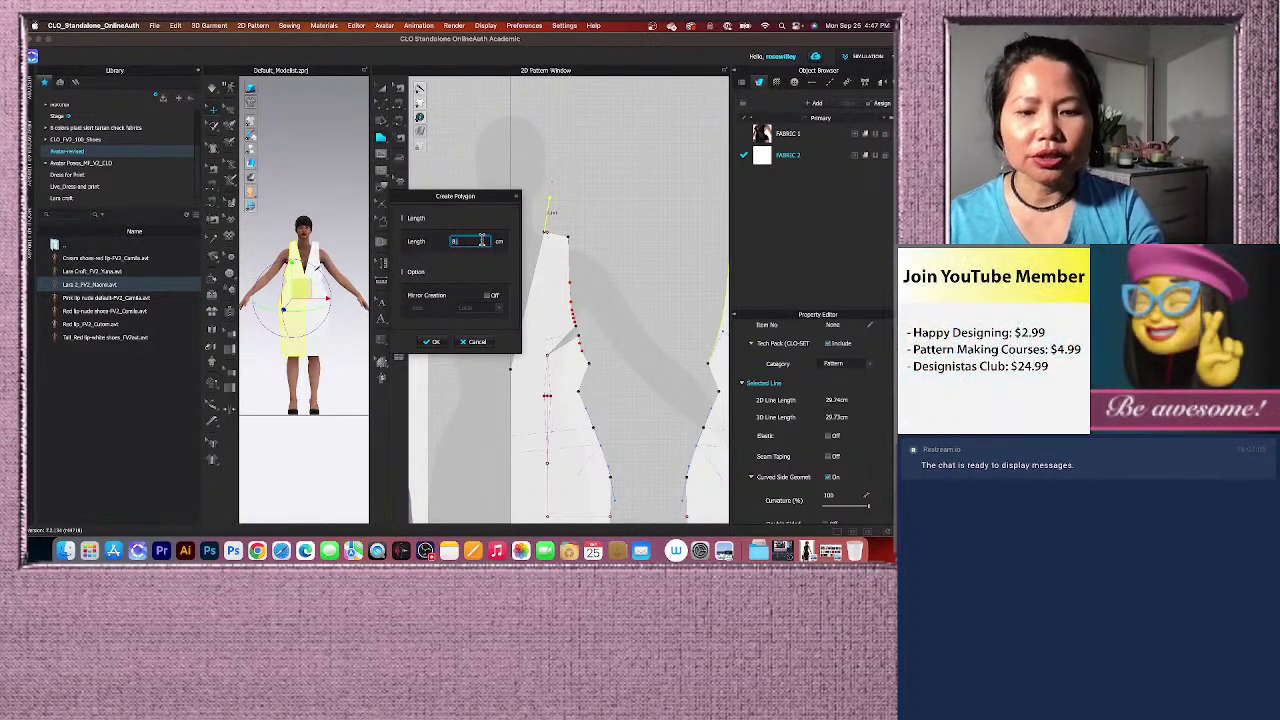
type(".5")
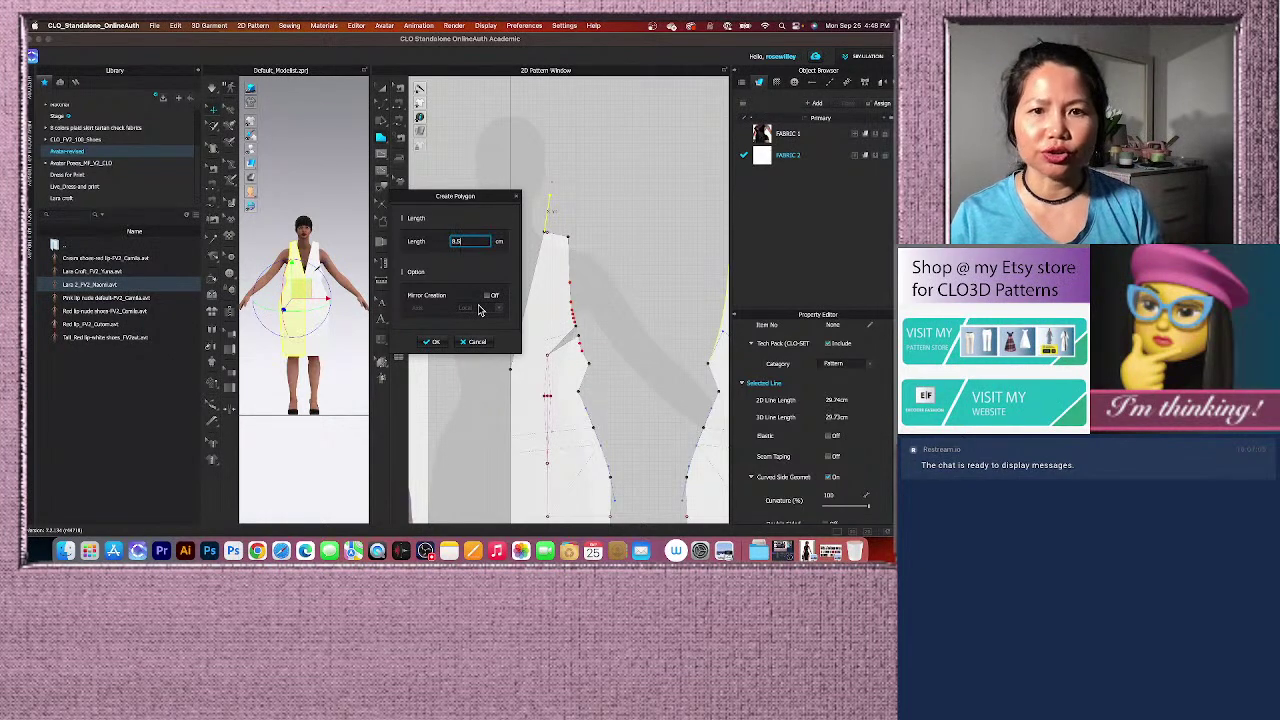
left_click(436, 344)
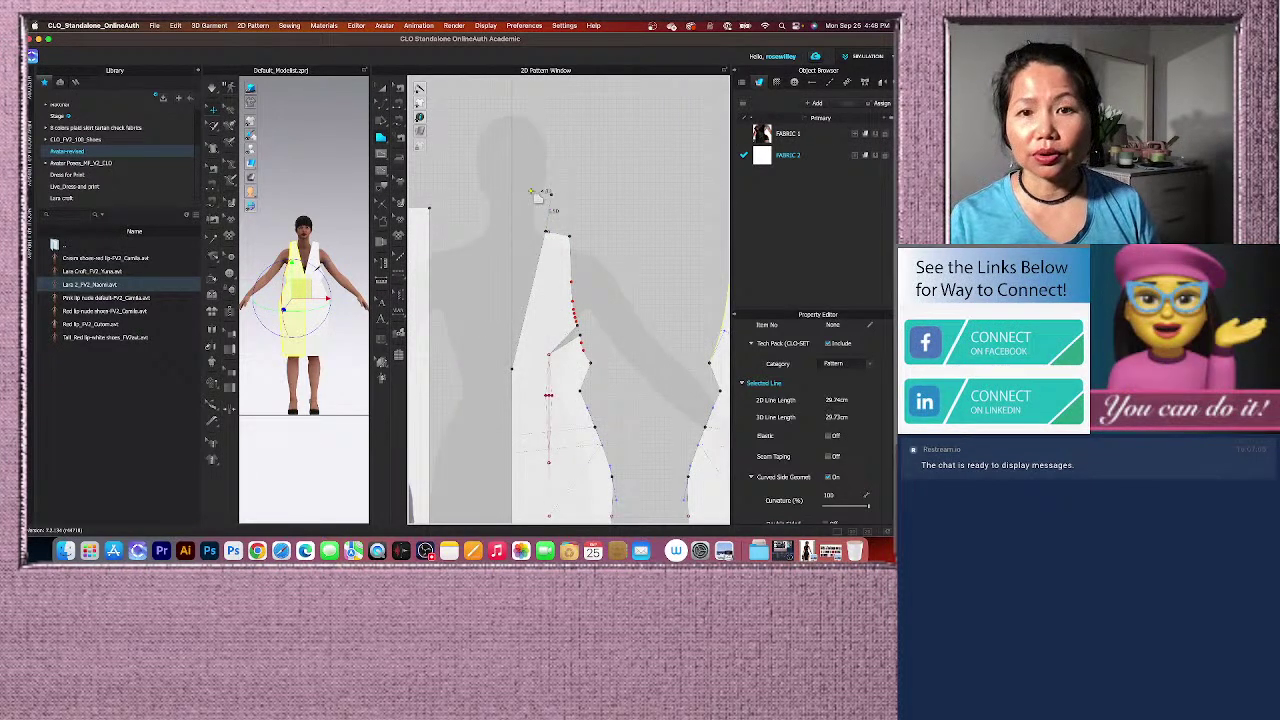
Give the collar strip a 5 cm end edge, then close the polygon down to the front neckline's lower point and along the neckline.
left_click(533, 193)
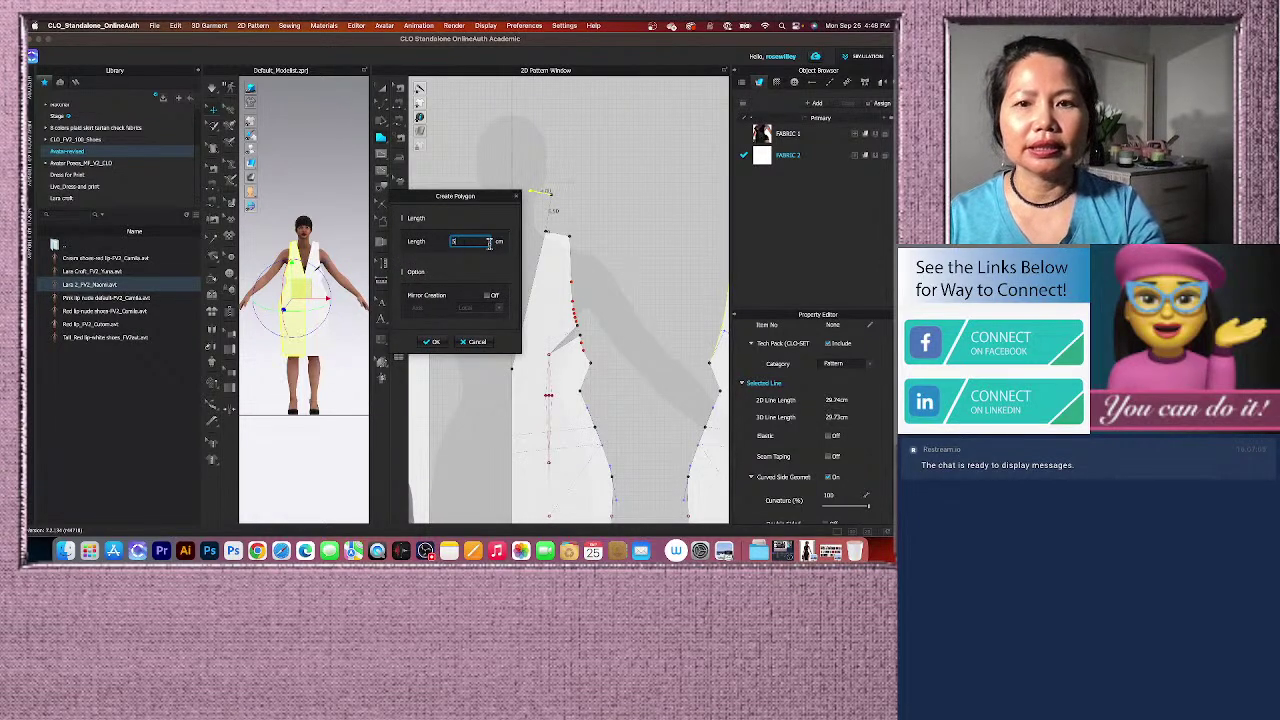
type("5")
key("Return")
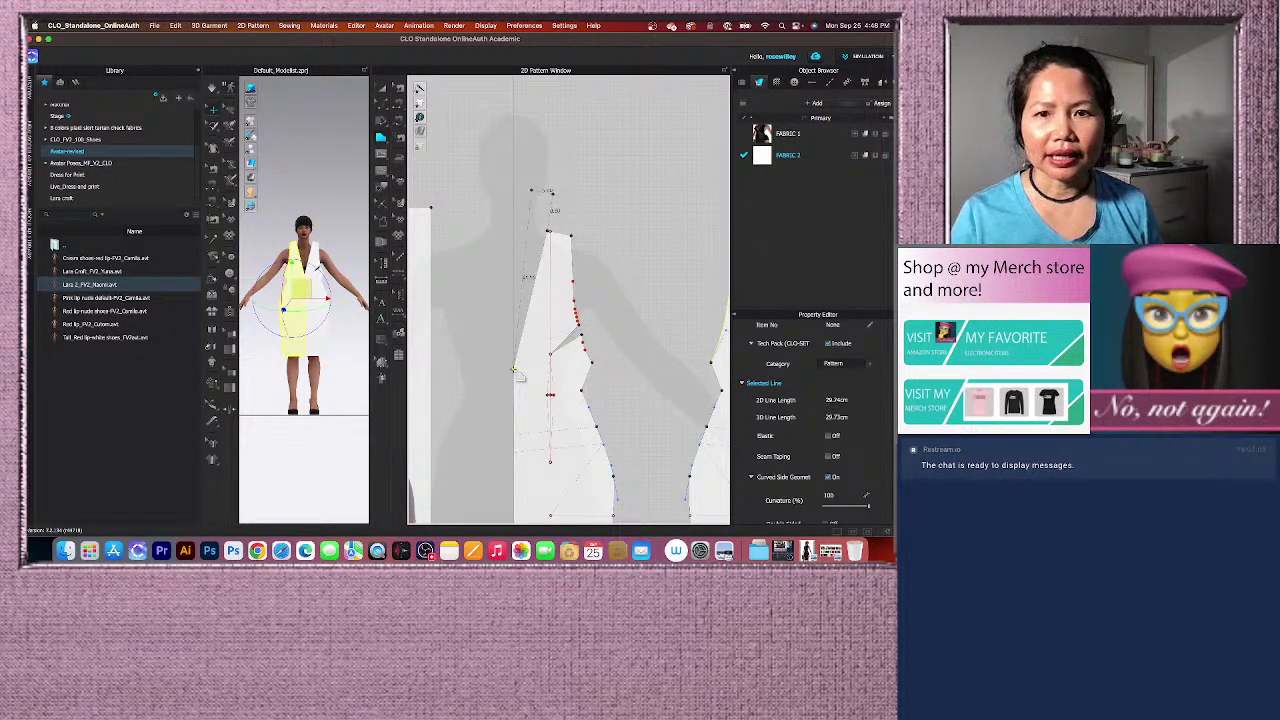
scroll(540, 280, "up", 3)
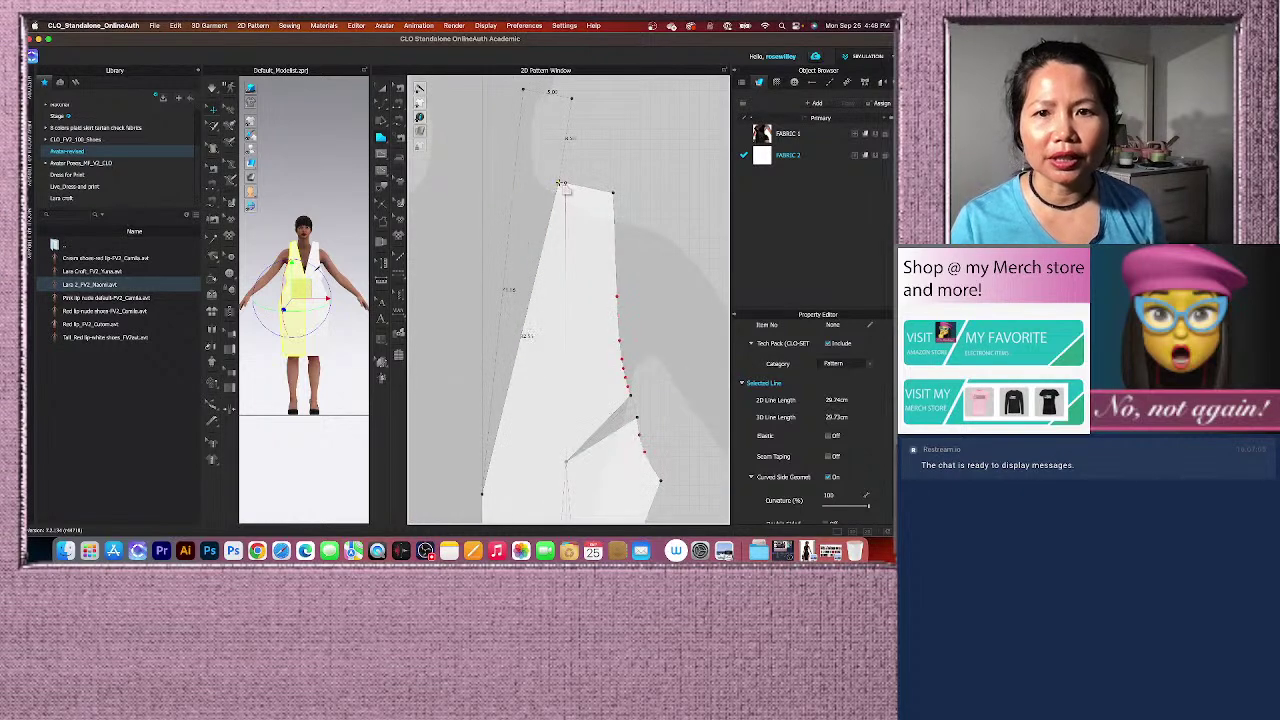
left_click(560, 181)
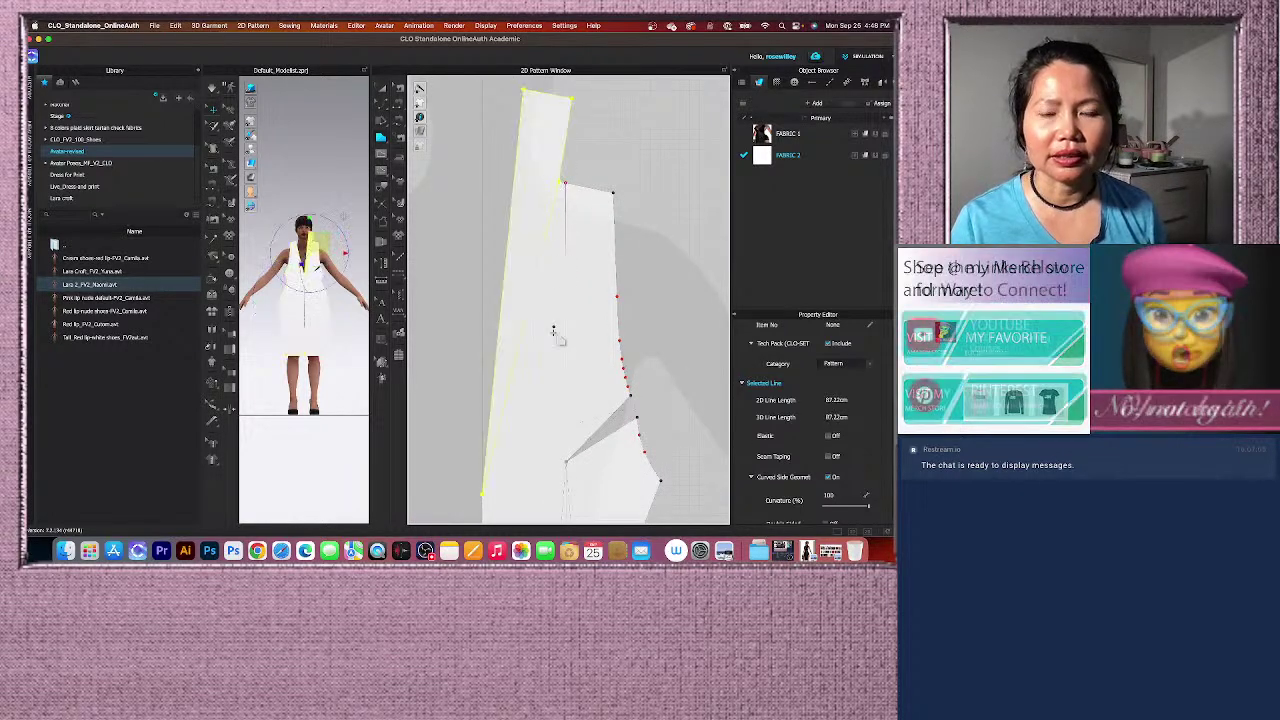
Move the collar strip slightly away from the front piece, then merge the two along their shared neckline edge.
scroll(540, 299, "down", 3)
scroll(549, 401, "down", 3)
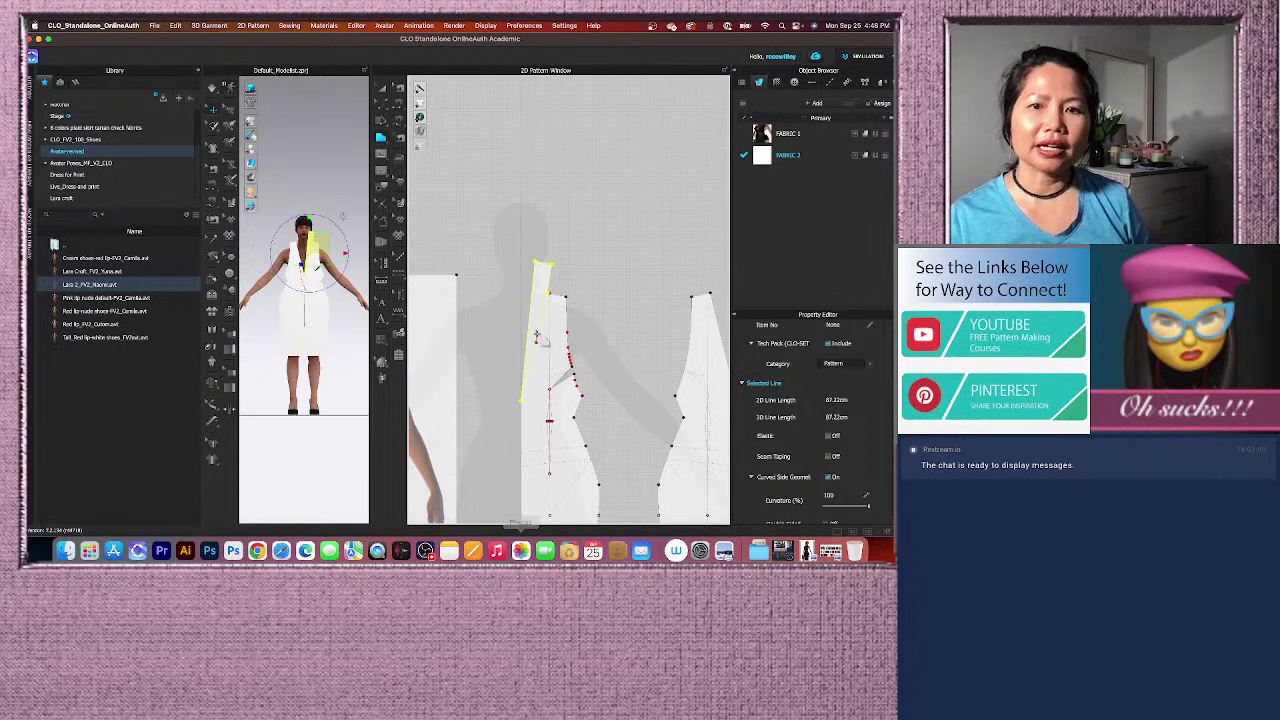
scroll(549, 308, "up", 2)
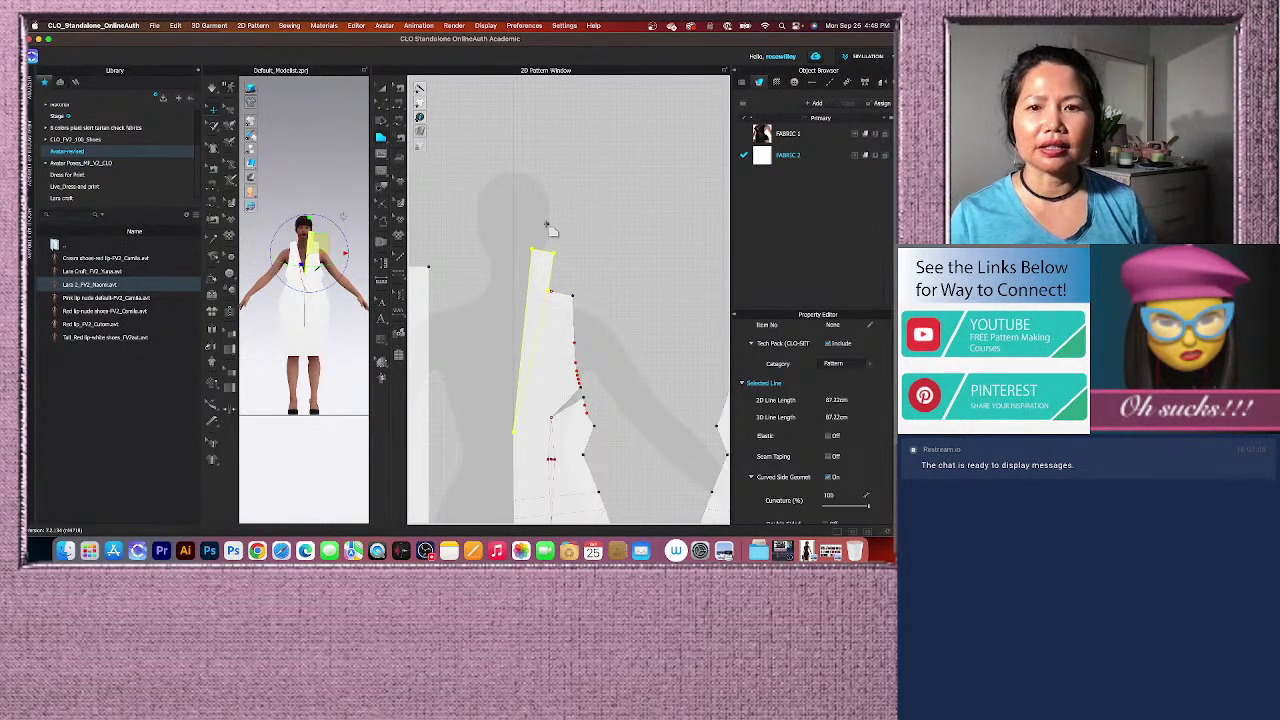
scroll(526, 344, "up", 2)
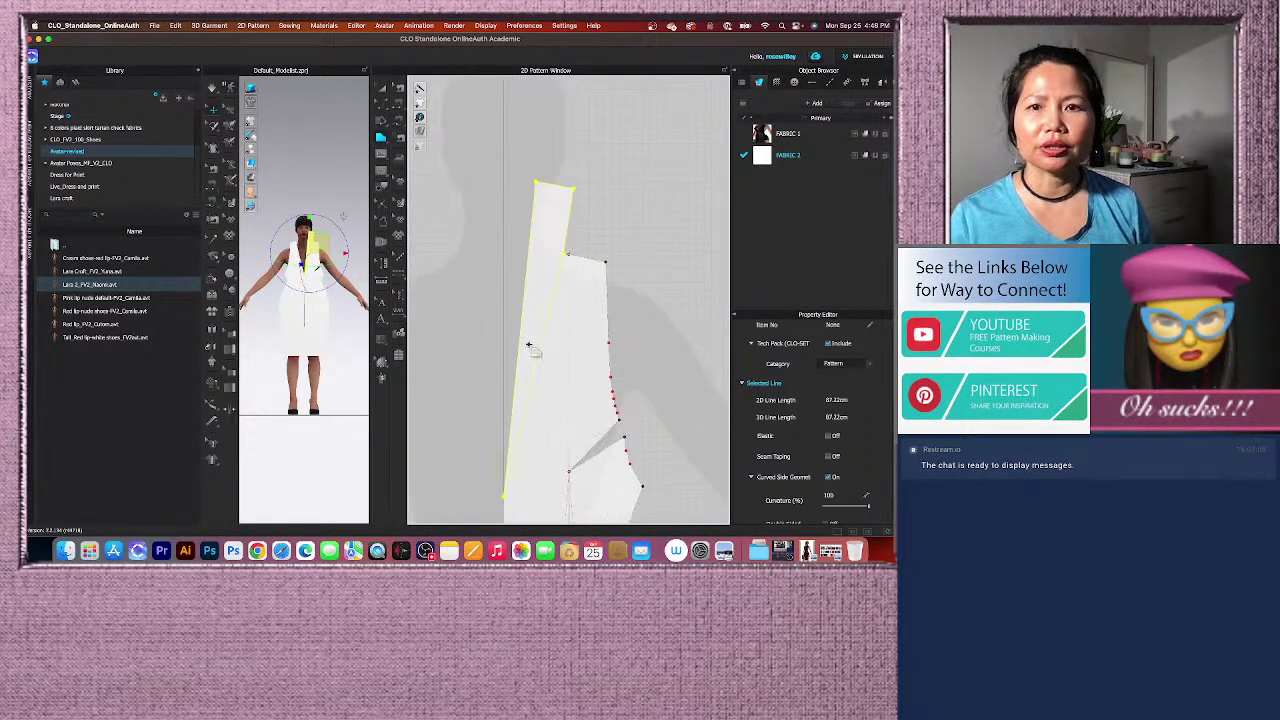
scroll(538, 374, "down", 3)
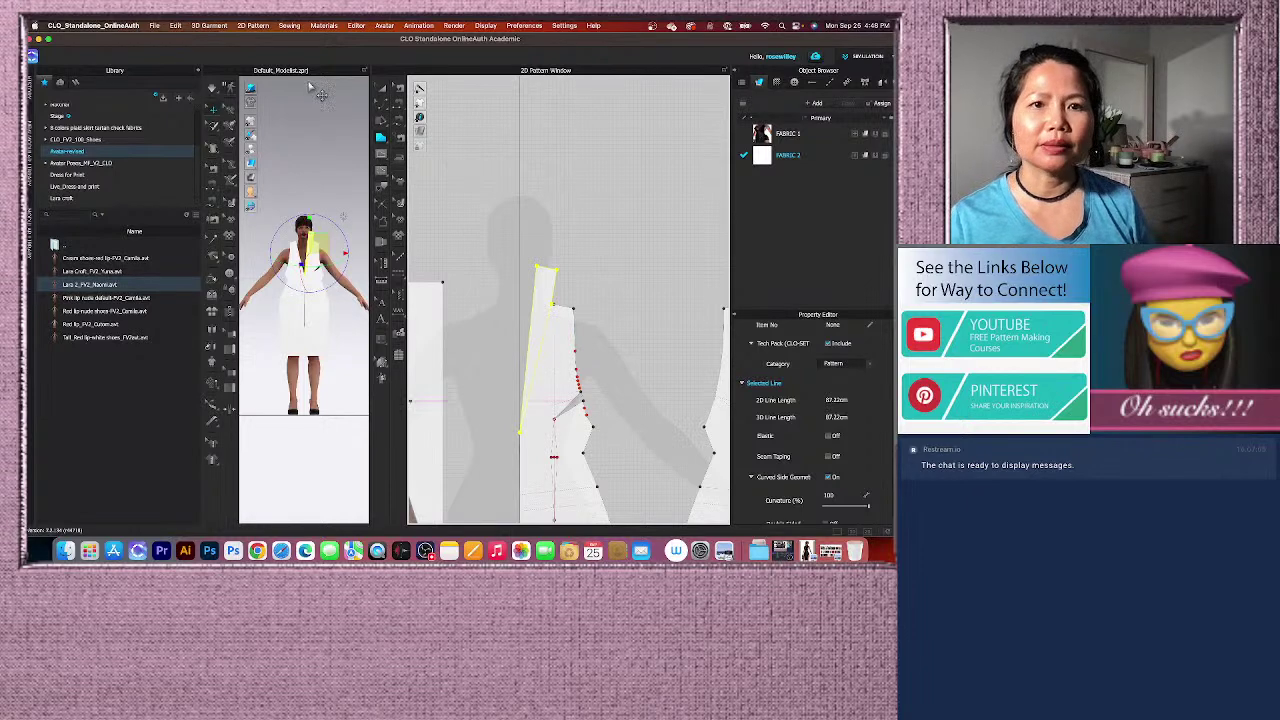
left_click(380, 88)
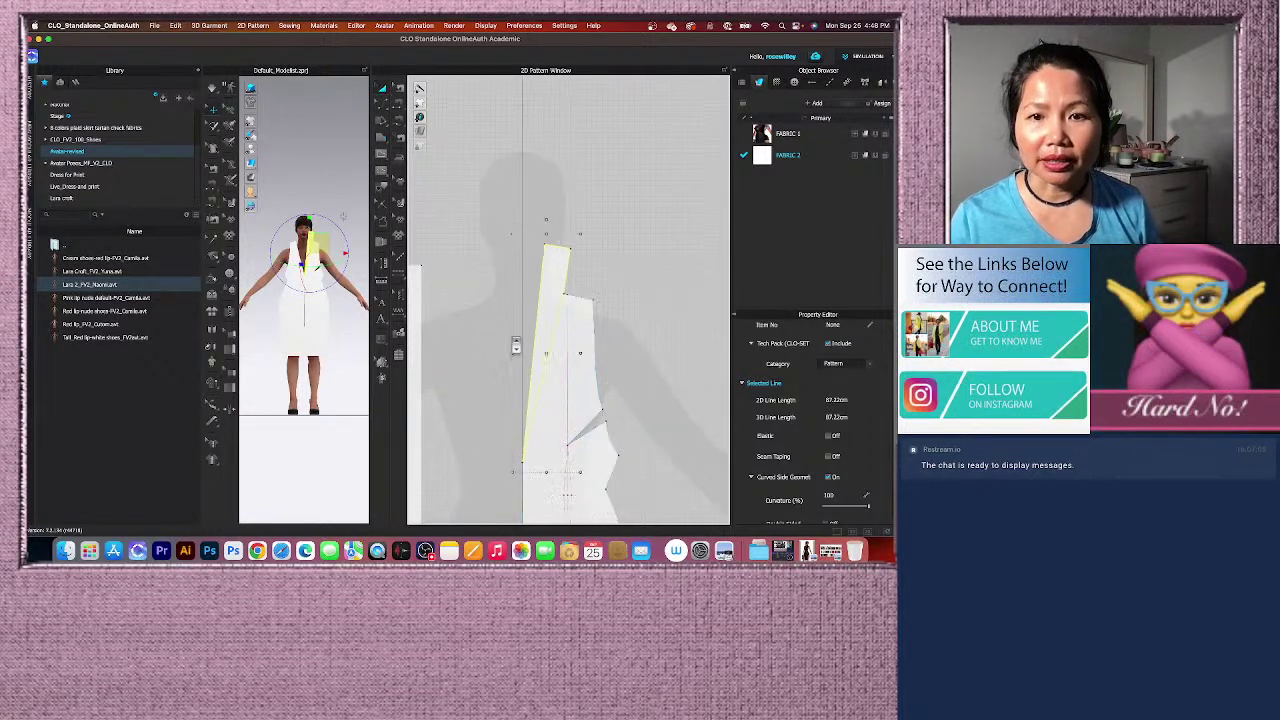
left_click_drag(544, 310, 537, 306)
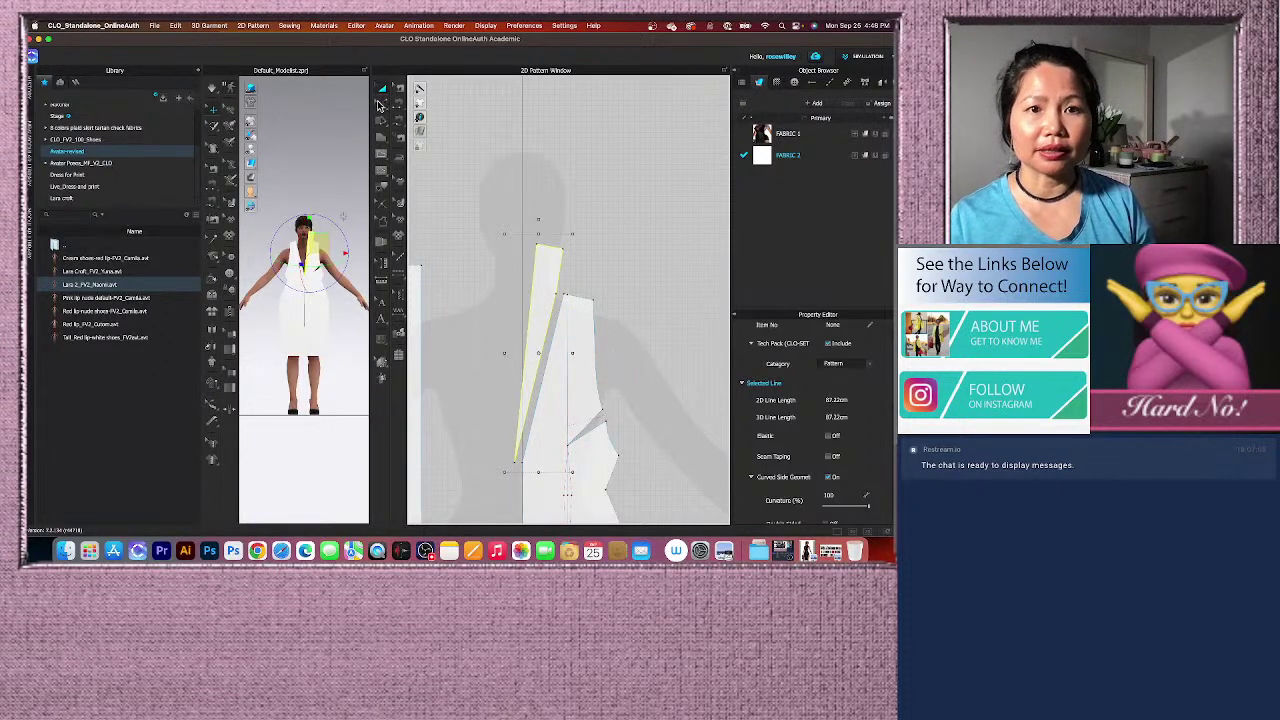
left_click(379, 101)
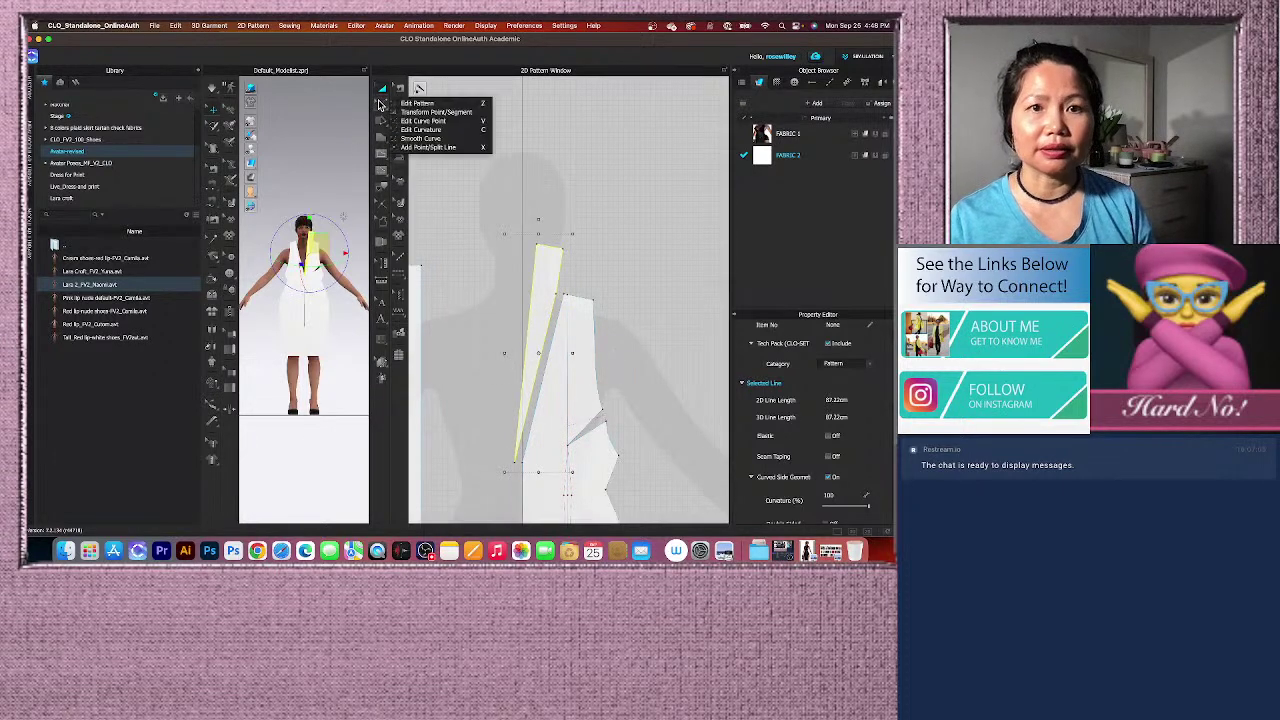
left_click(439, 105)
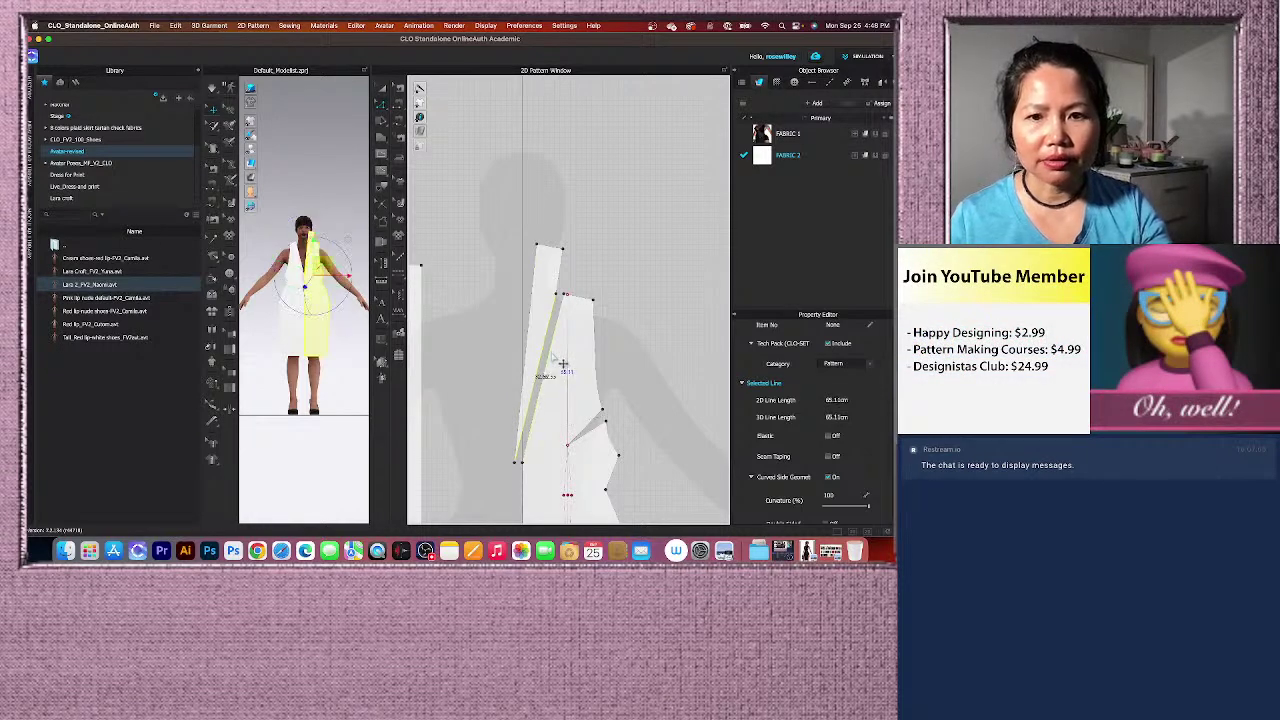
right_click(551, 356)
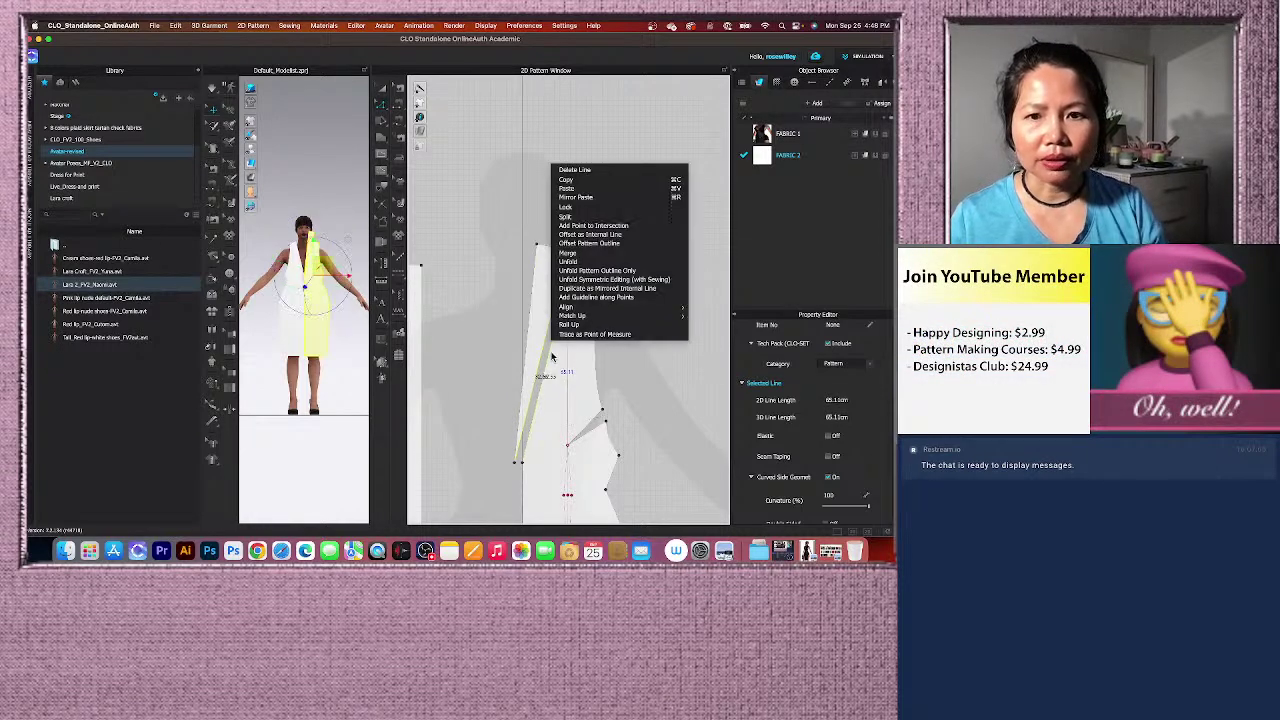
left_click(577, 262)
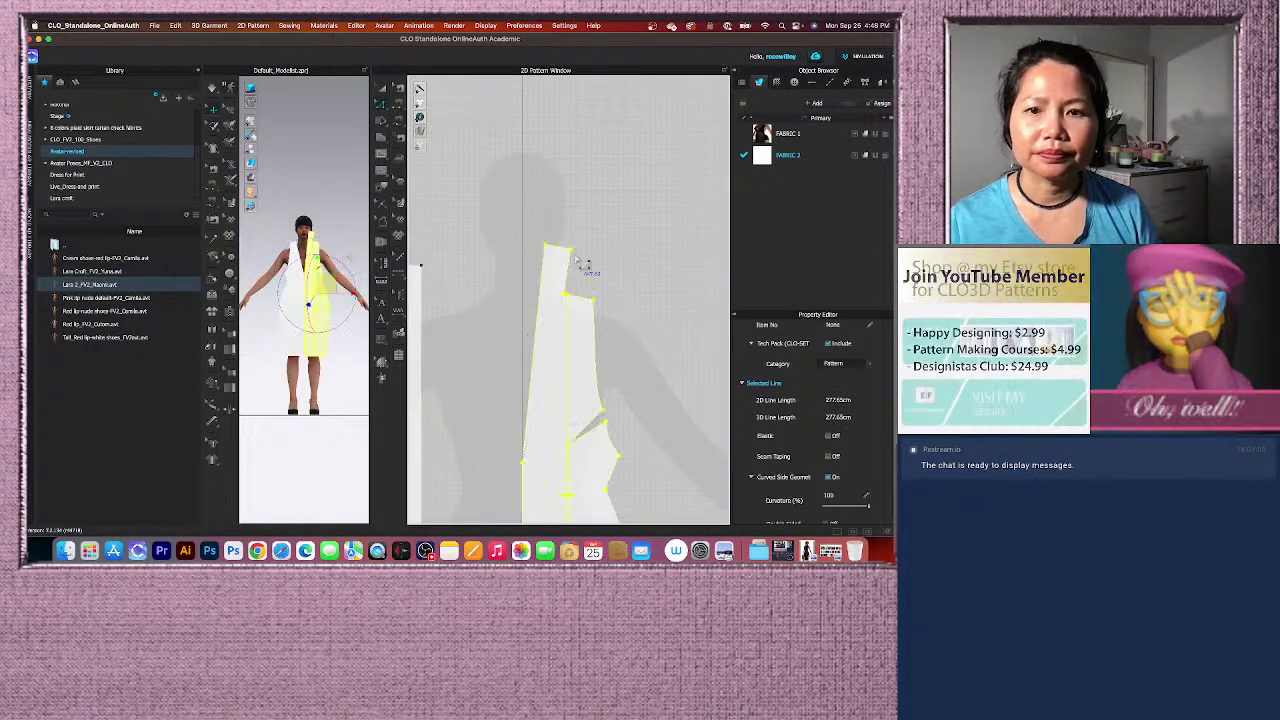
Examine the merged front piece with its collar strip, bust dart and waist dart lines, beside the back piece.
scroll(548, 250, "down", 5)
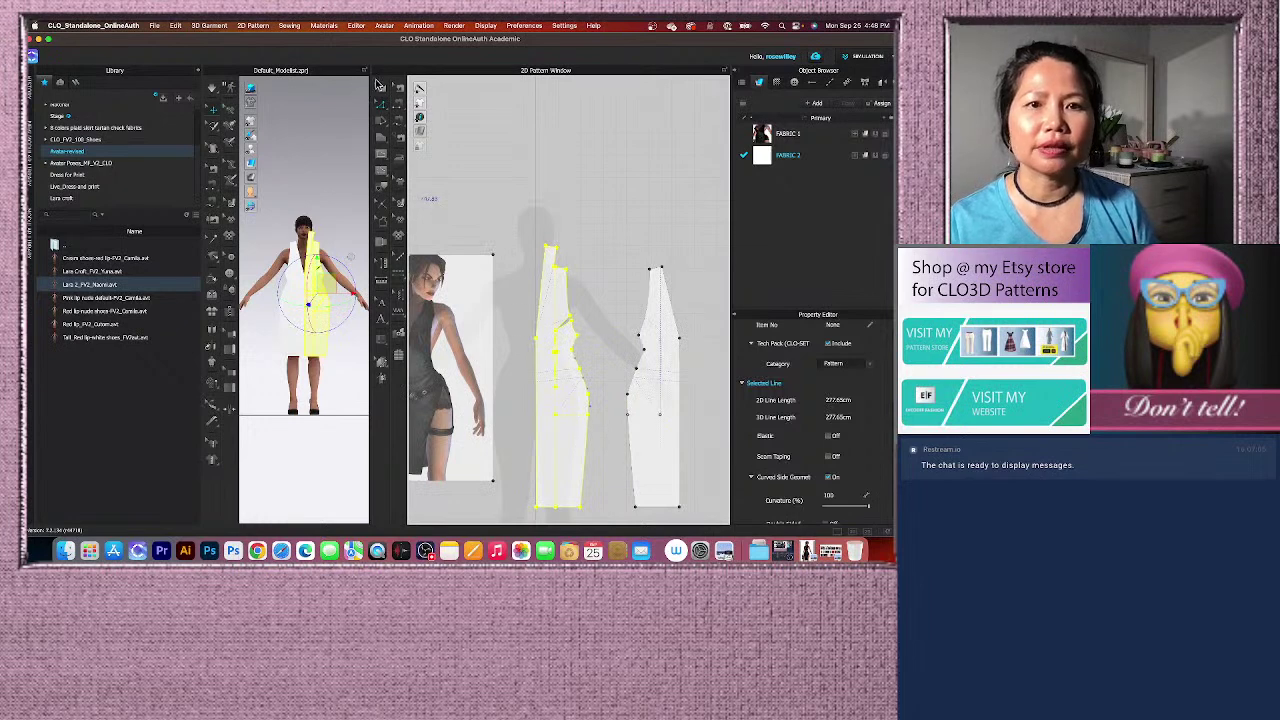
scroll(543, 262, "up", 5)
left_click(600, 266)
scroll(557, 283, "down", 4)
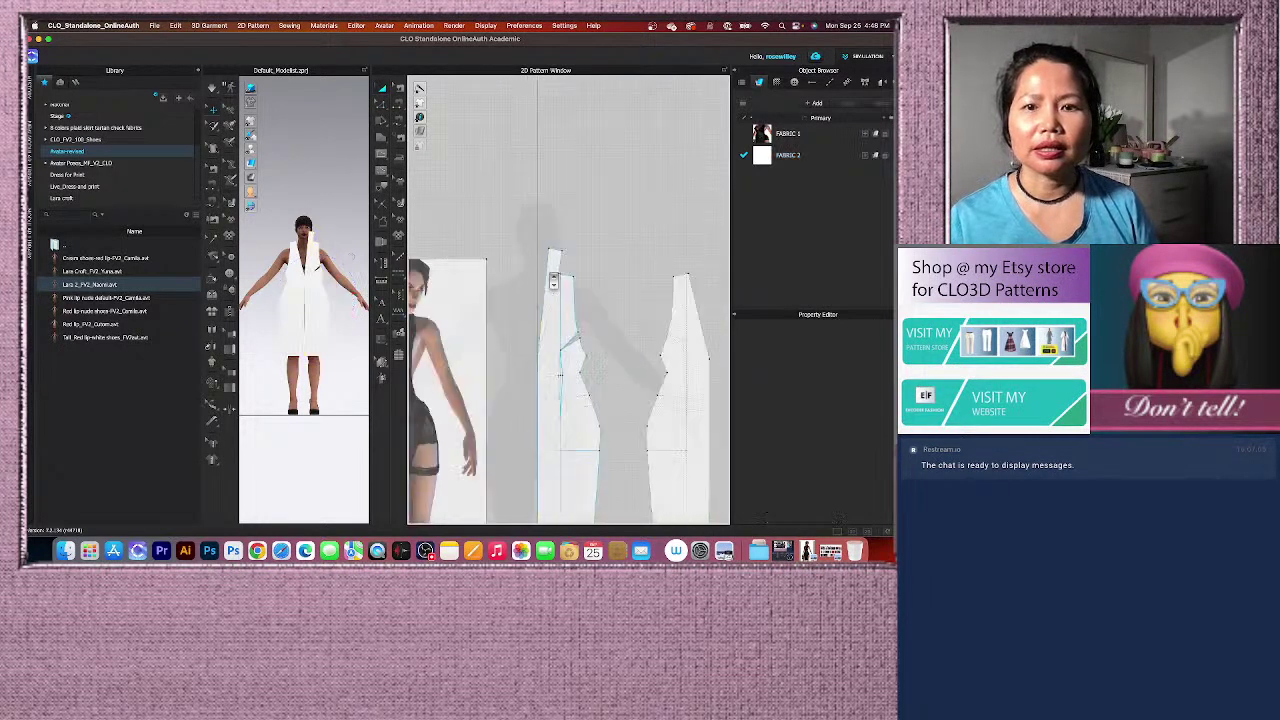
scroll(572, 406, "up", 4)
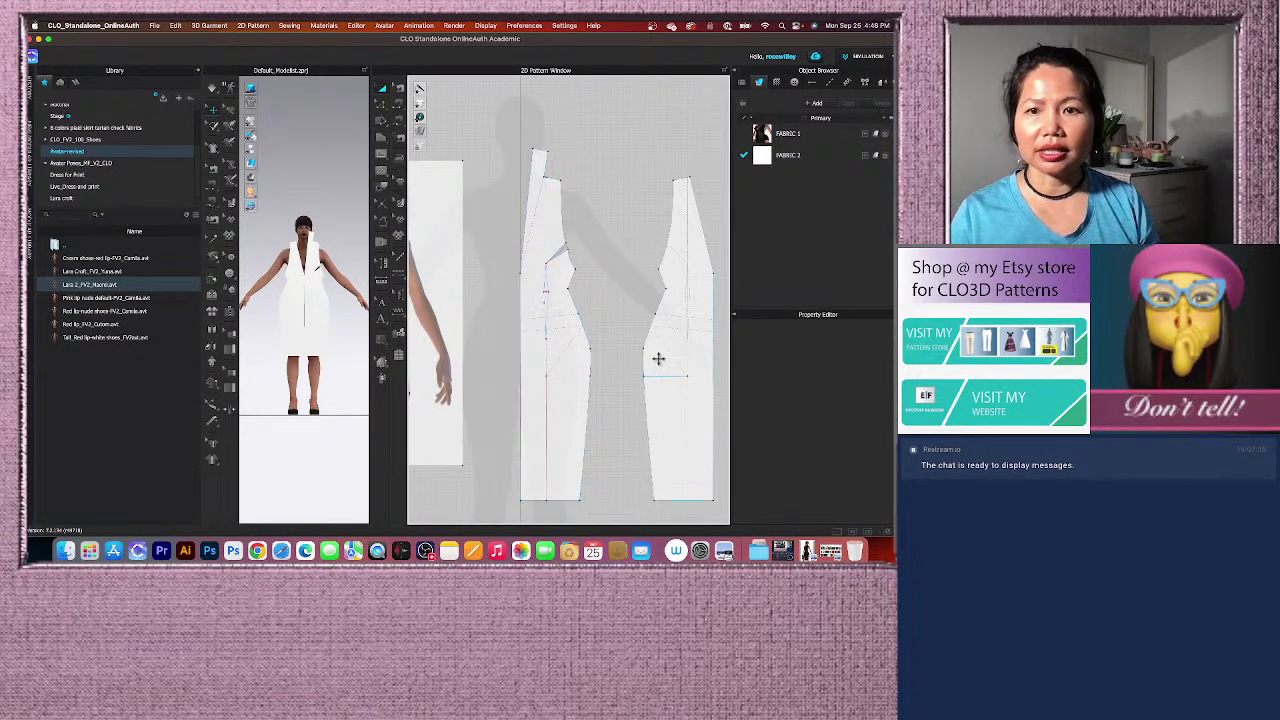
scroll(707, 311, "up", 3)
scroll(690, 306, "down", 1)
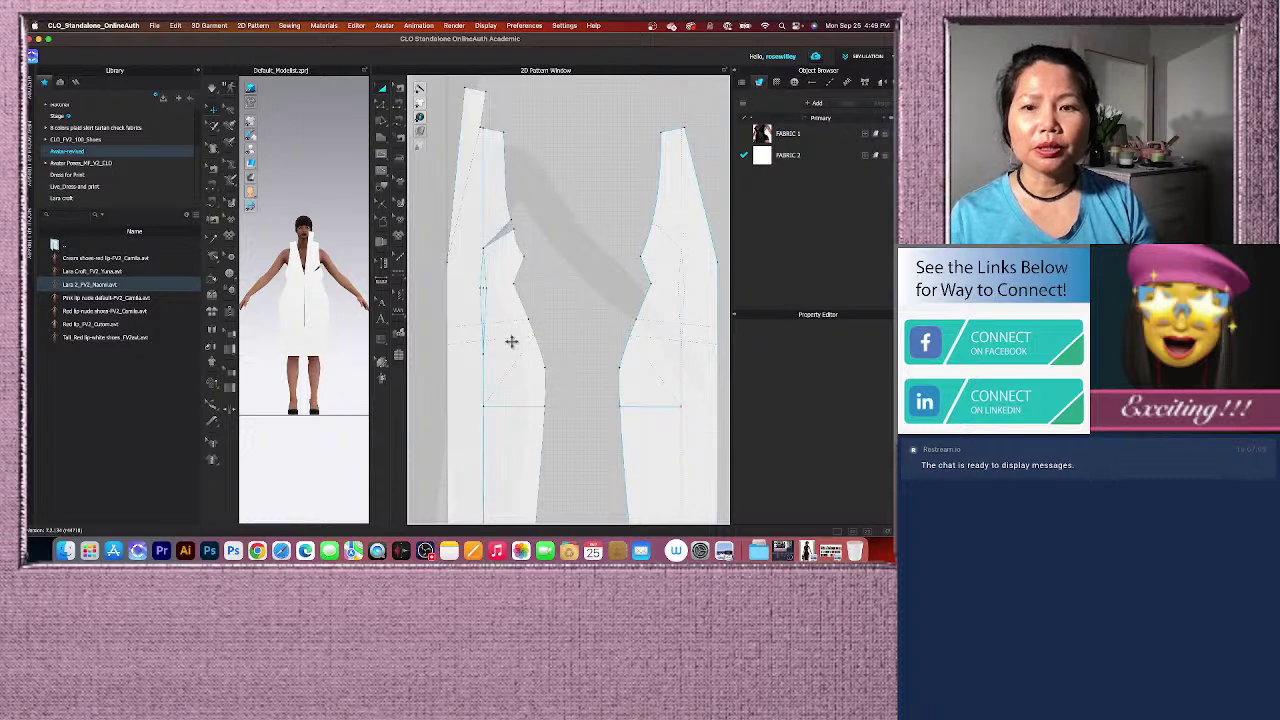
scroll(510, 342, "up", 5)
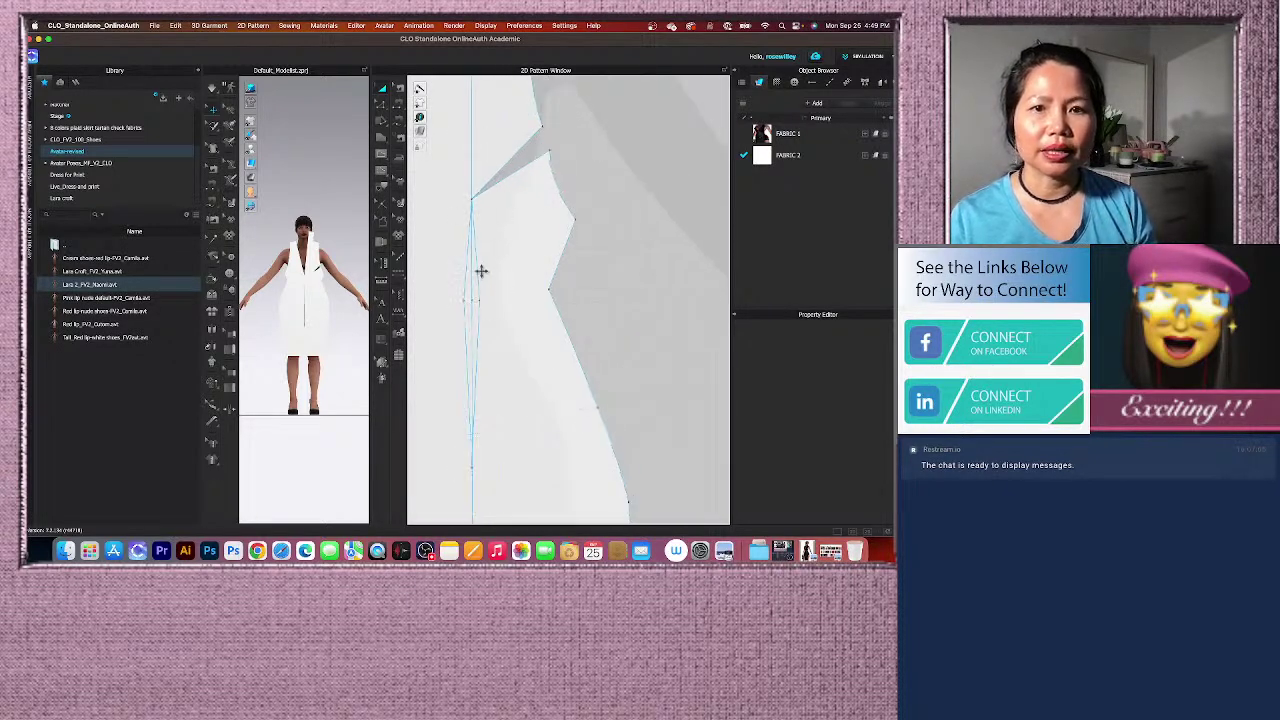
scroll(484, 315, "down", 2)
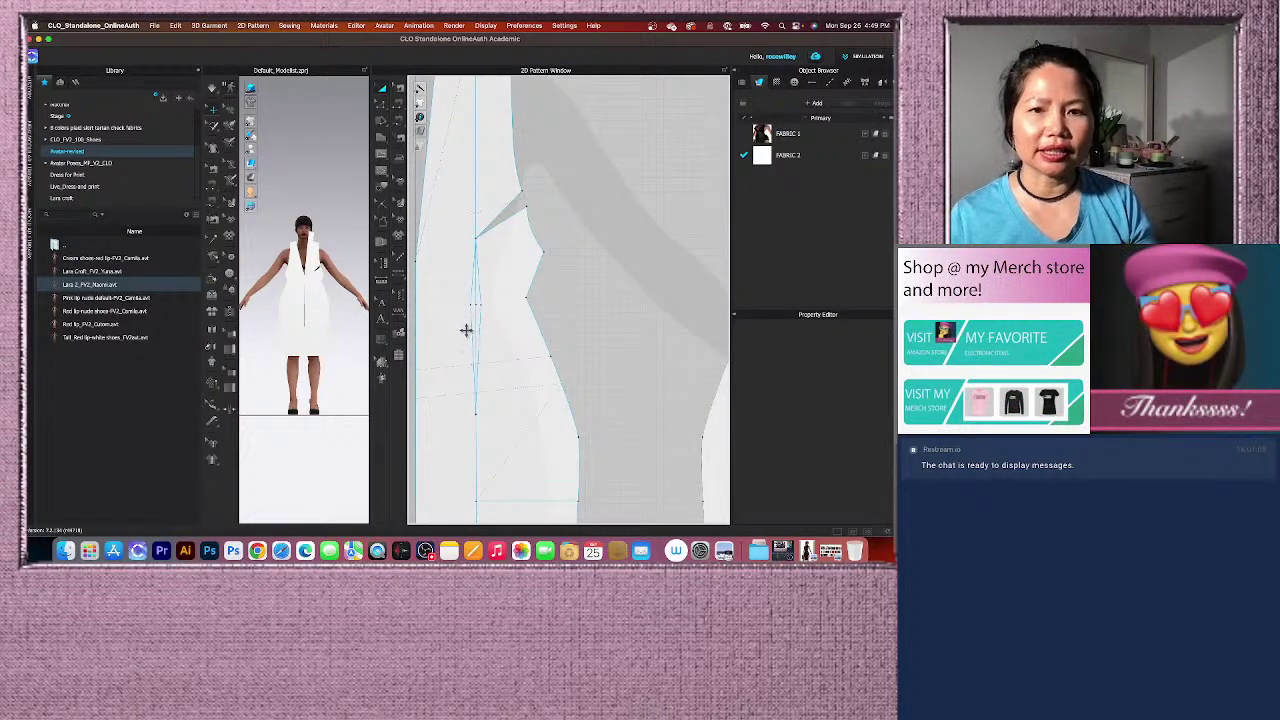
scroll(466, 337, "down", 3)
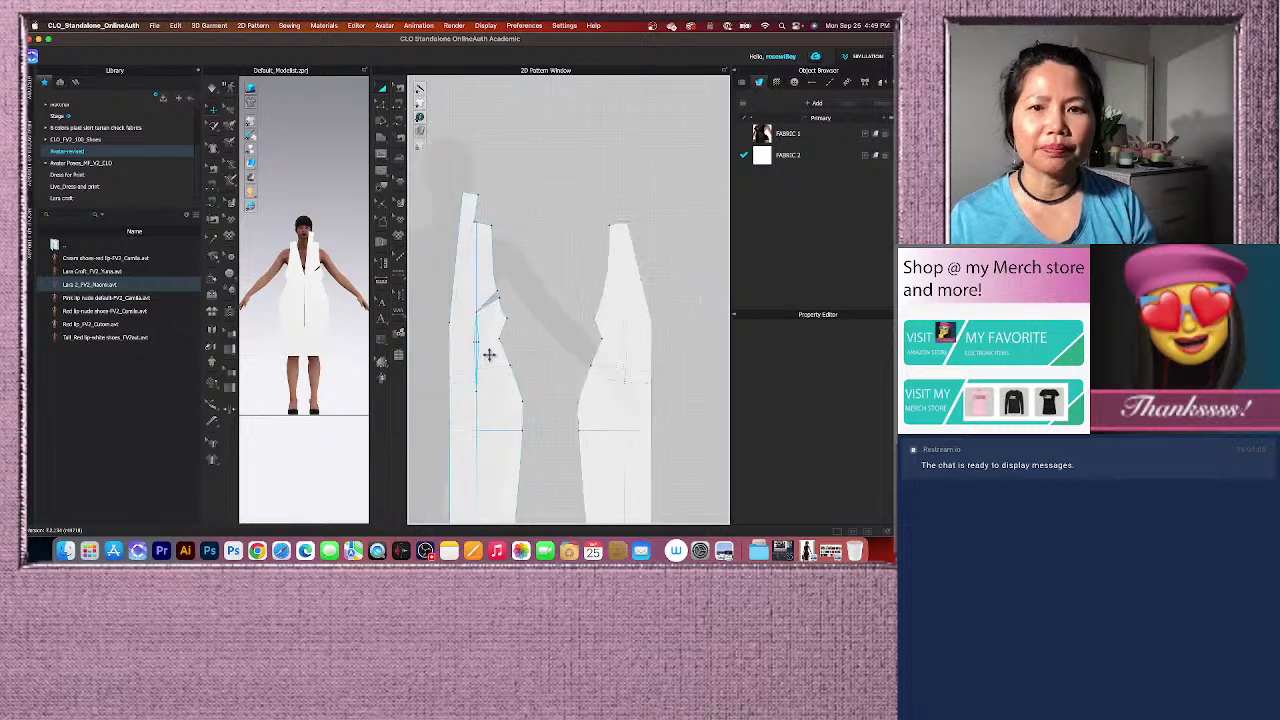
Lock all pattern outlines, then convert the front piece's internal lines to baselines.
right_click(575, 235)
left_click(590, 268)
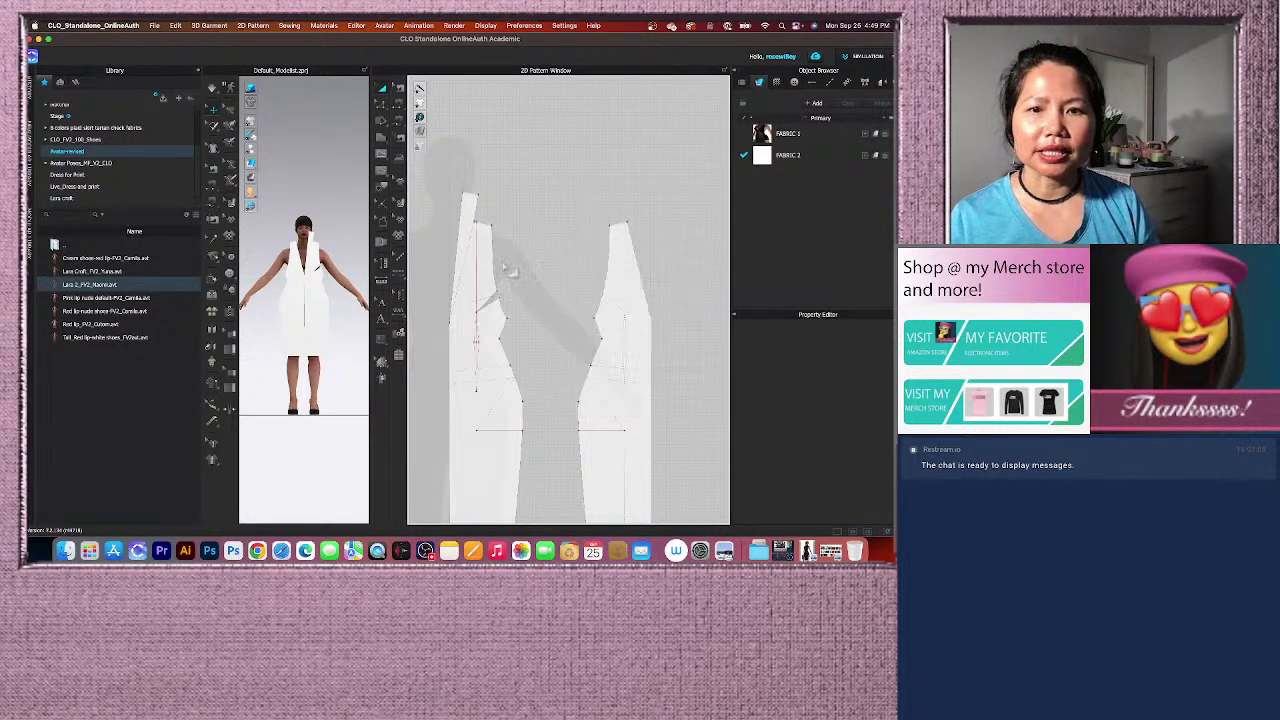
scroll(520, 250, "down", 3)
scroll(496, 340, "up", 3)
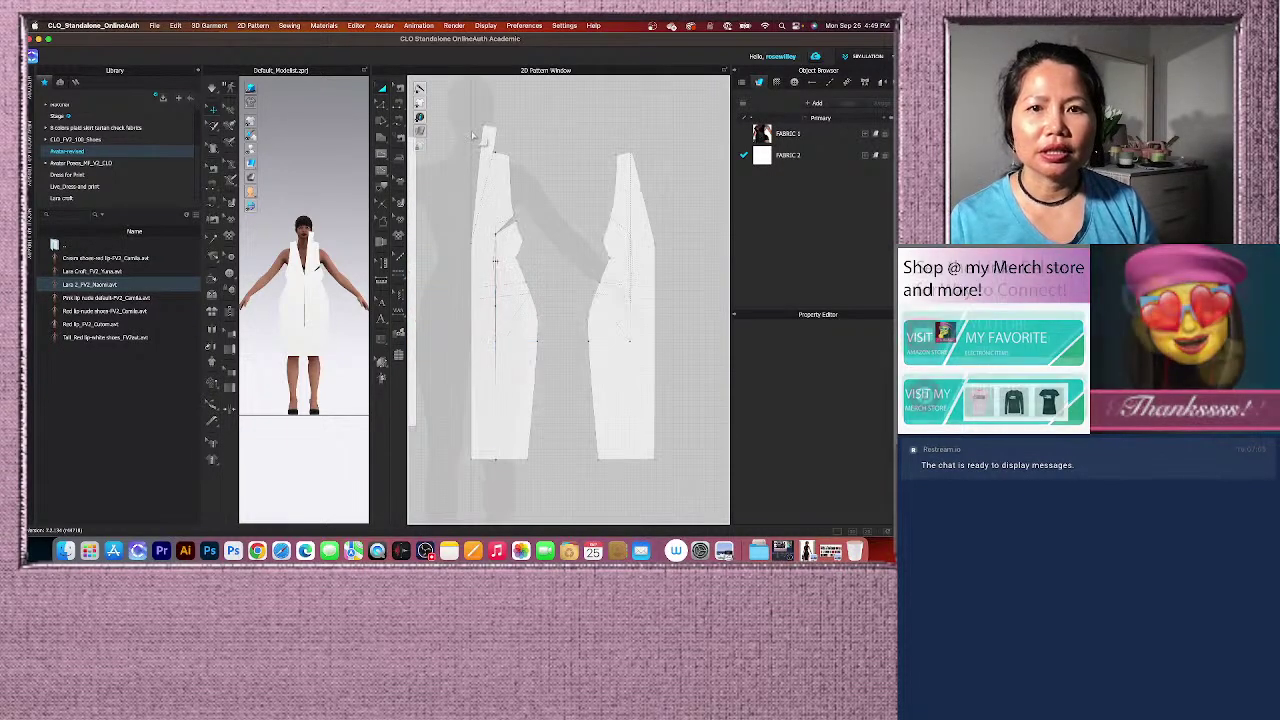
left_click_drag(470, 127, 535, 479)
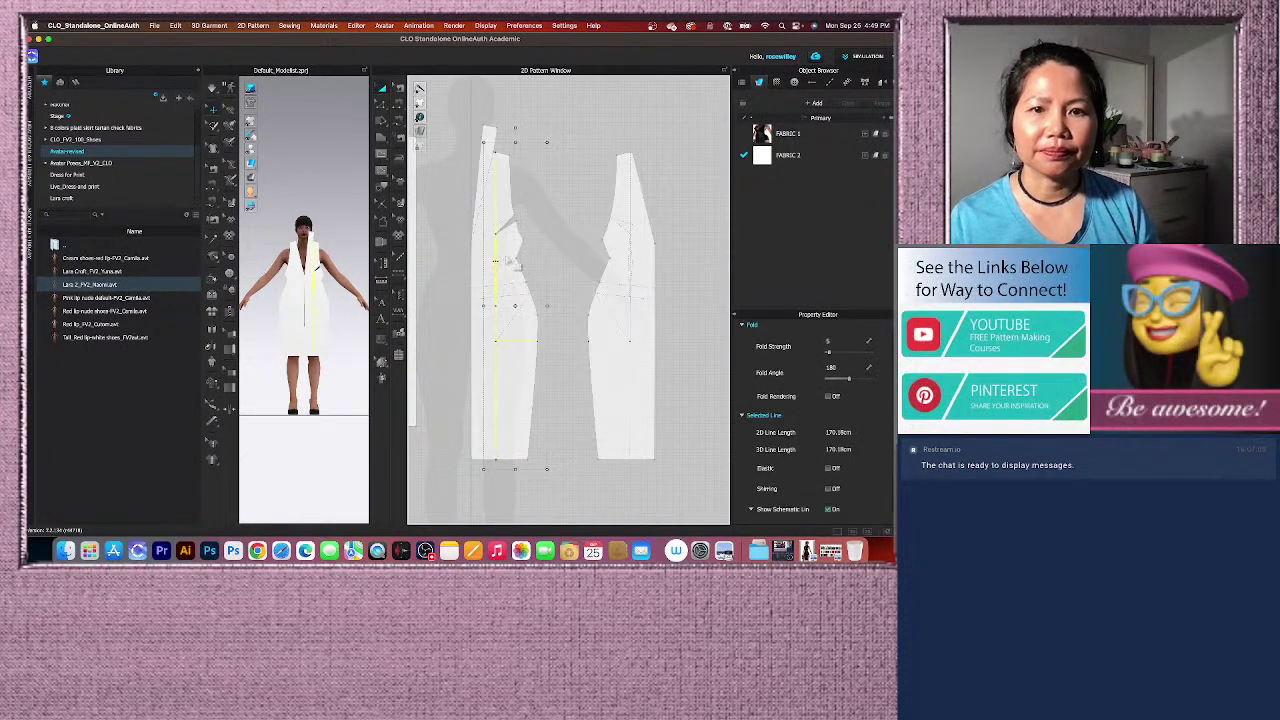
right_click(498, 248)
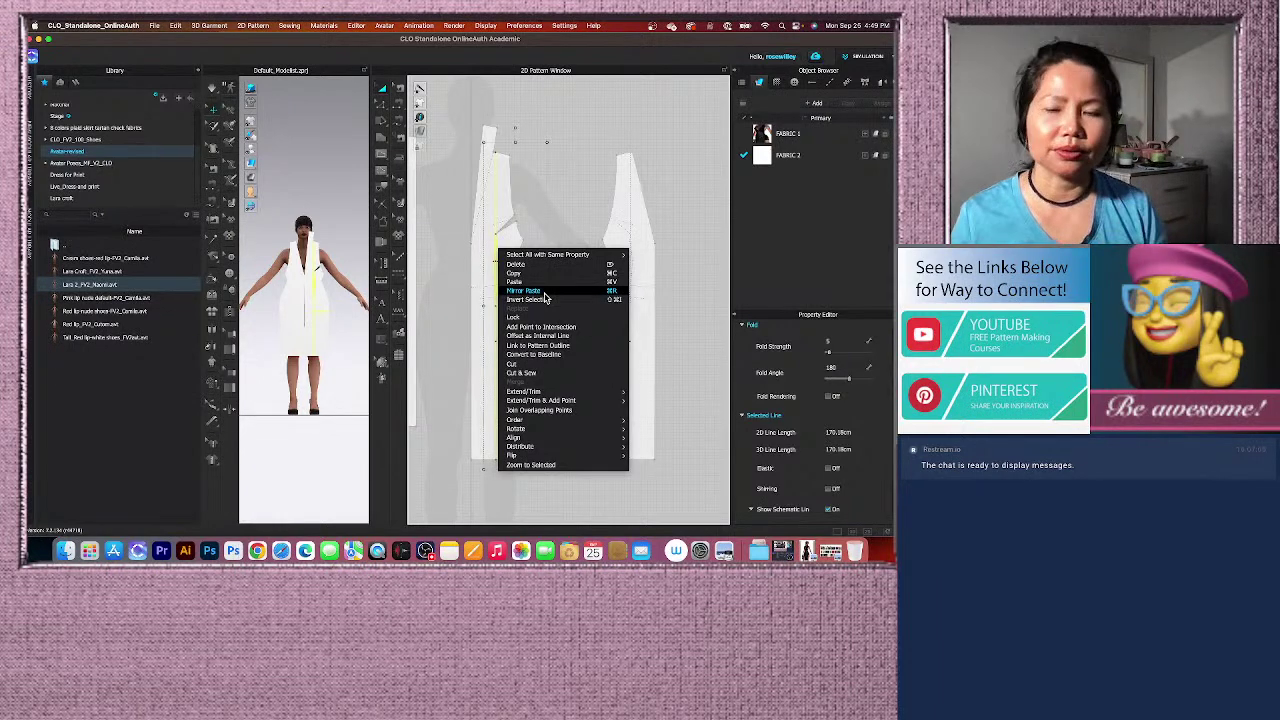
left_click(534, 355)
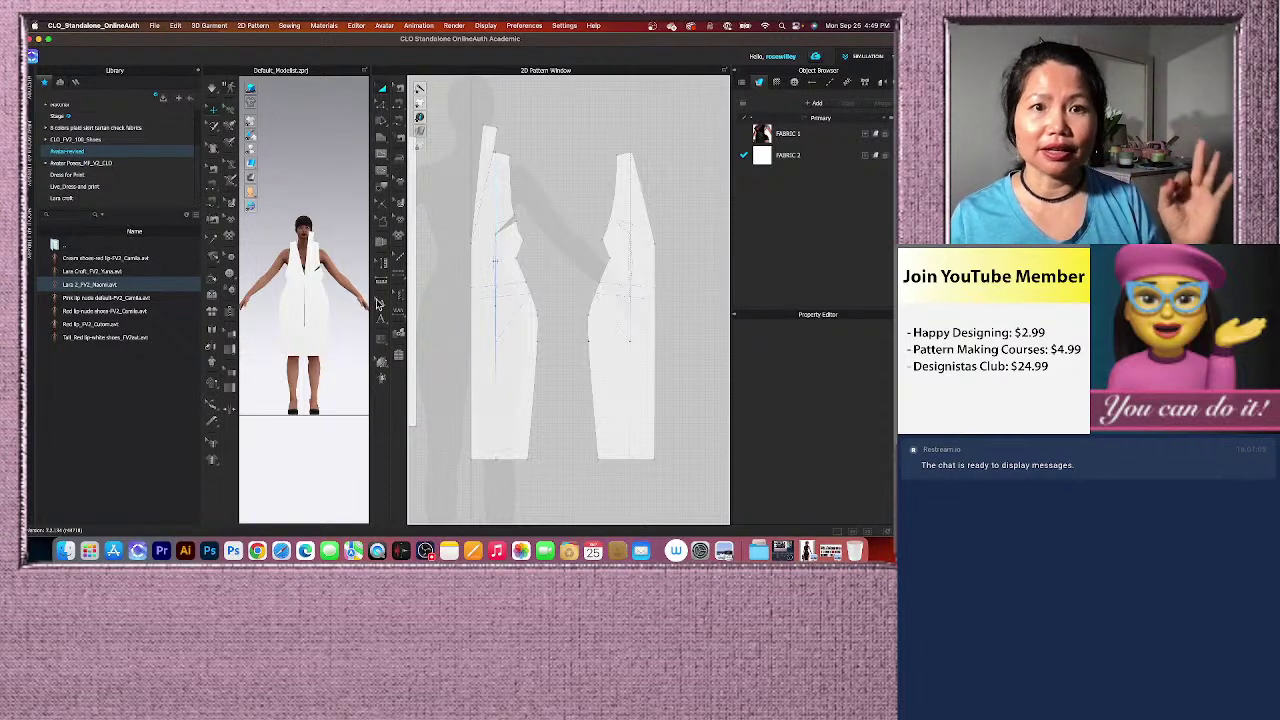
Lock all baselines and unlock all pattern outlines.
mouse_move(423, 133)
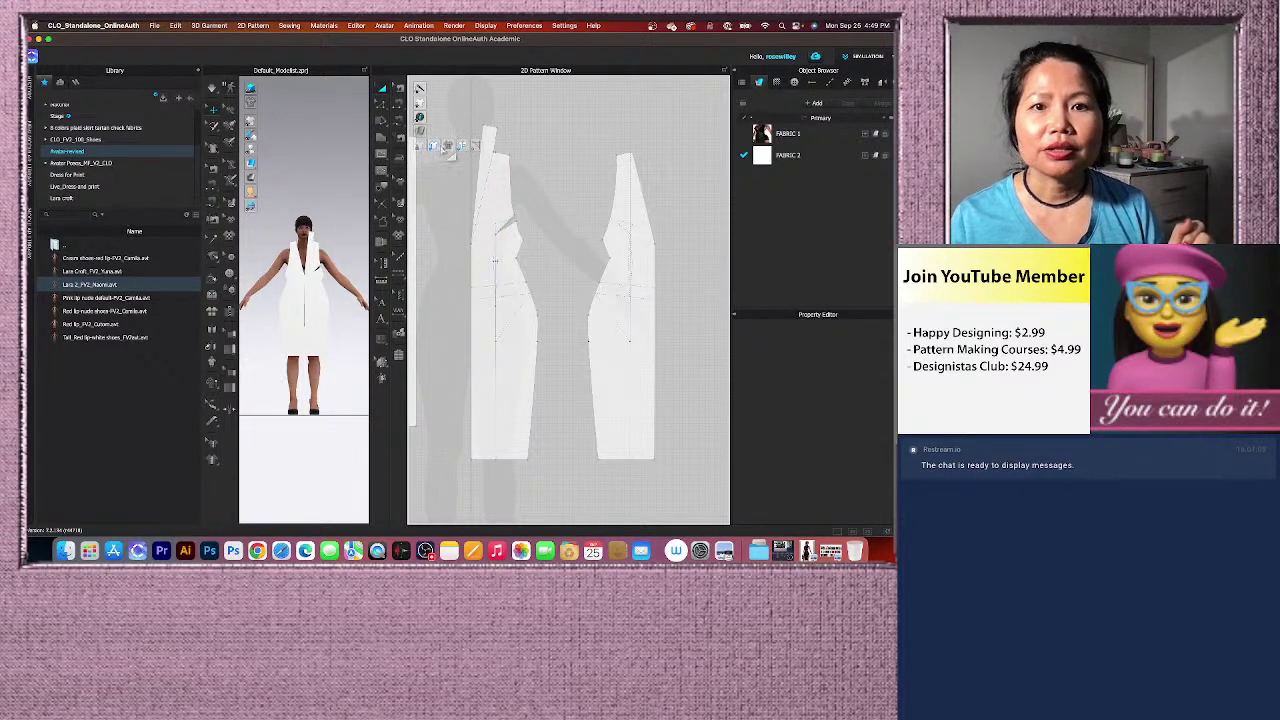
left_click(461, 146)
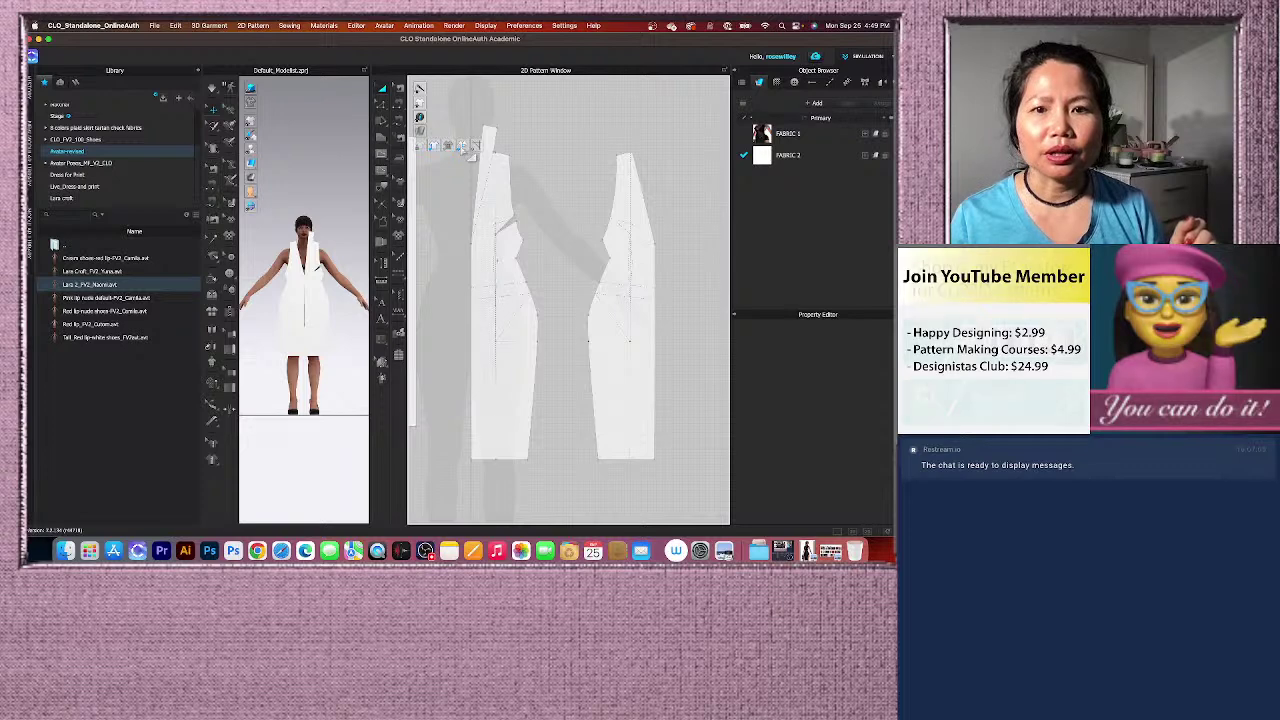
right_click(565, 237)
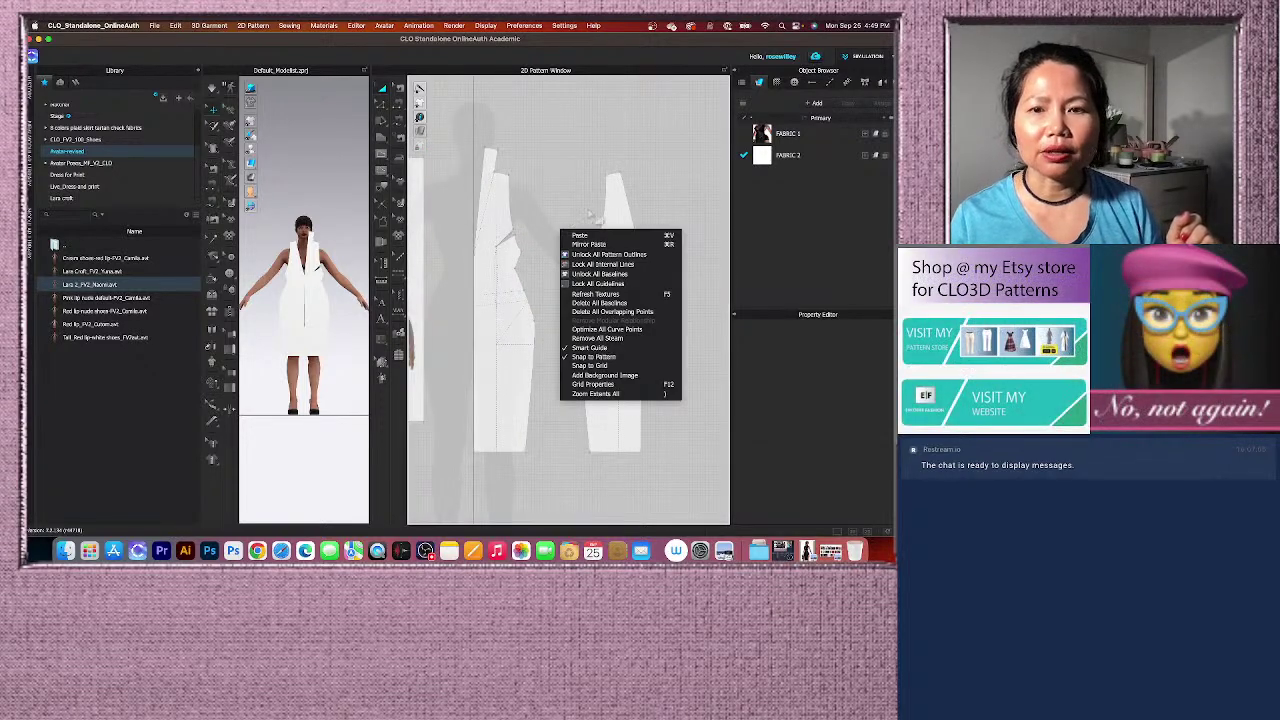
left_click(593, 258)
Trace the front waist dart's baselines as a closed four-point internal polygon, starting at its upper tip just below the bust dart point.
scroll(492, 300, "up", 10)
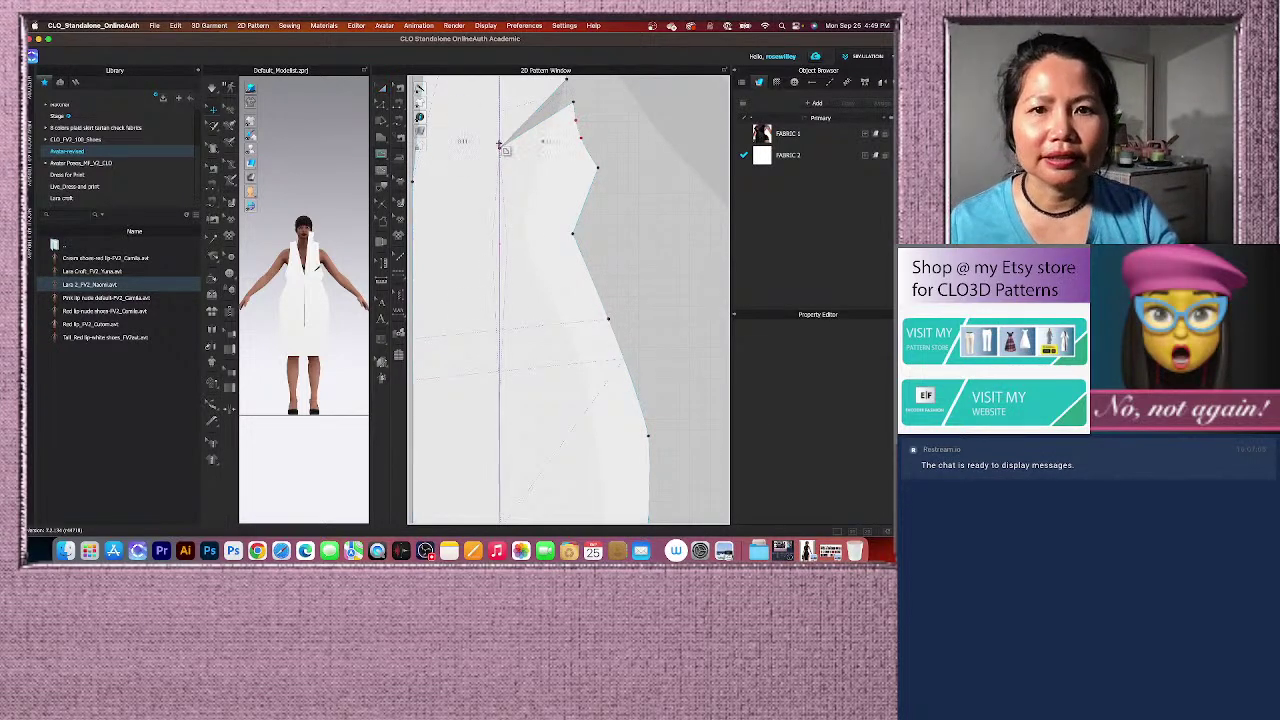
scroll(504, 150, "up", 3)
scroll(502, 160, "up", 3)
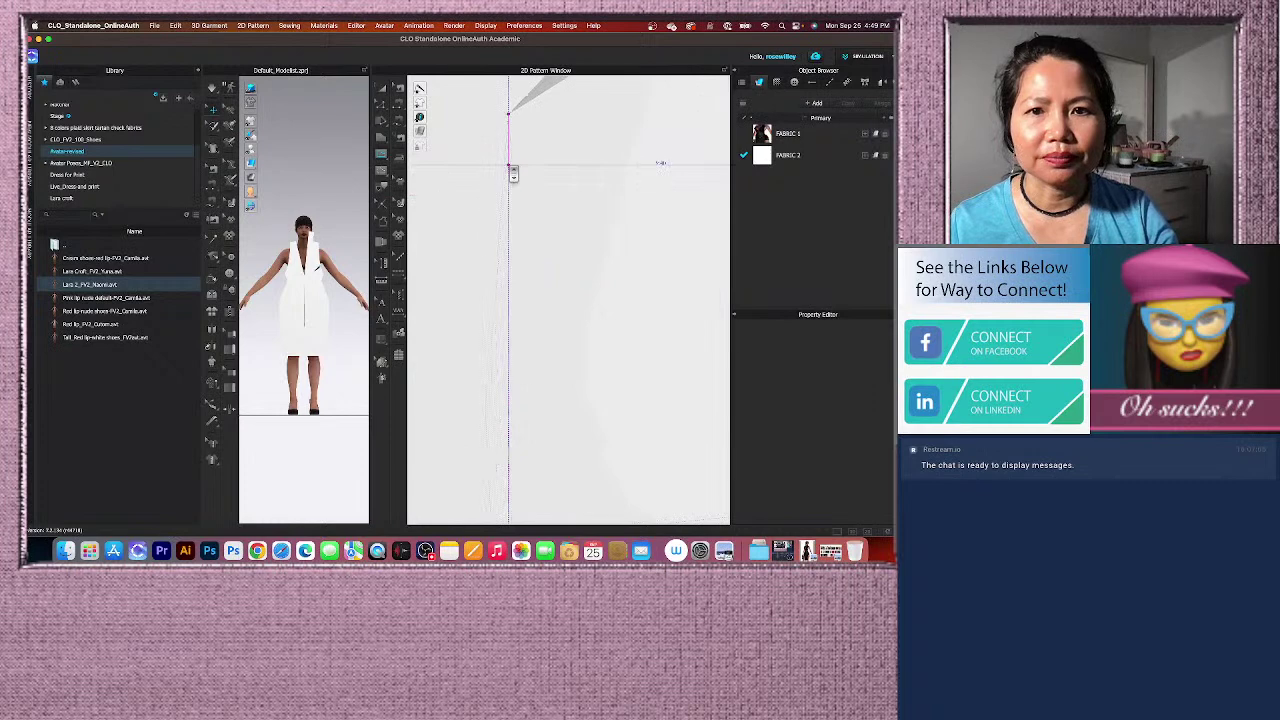
scroll(506, 300, "down", 5)
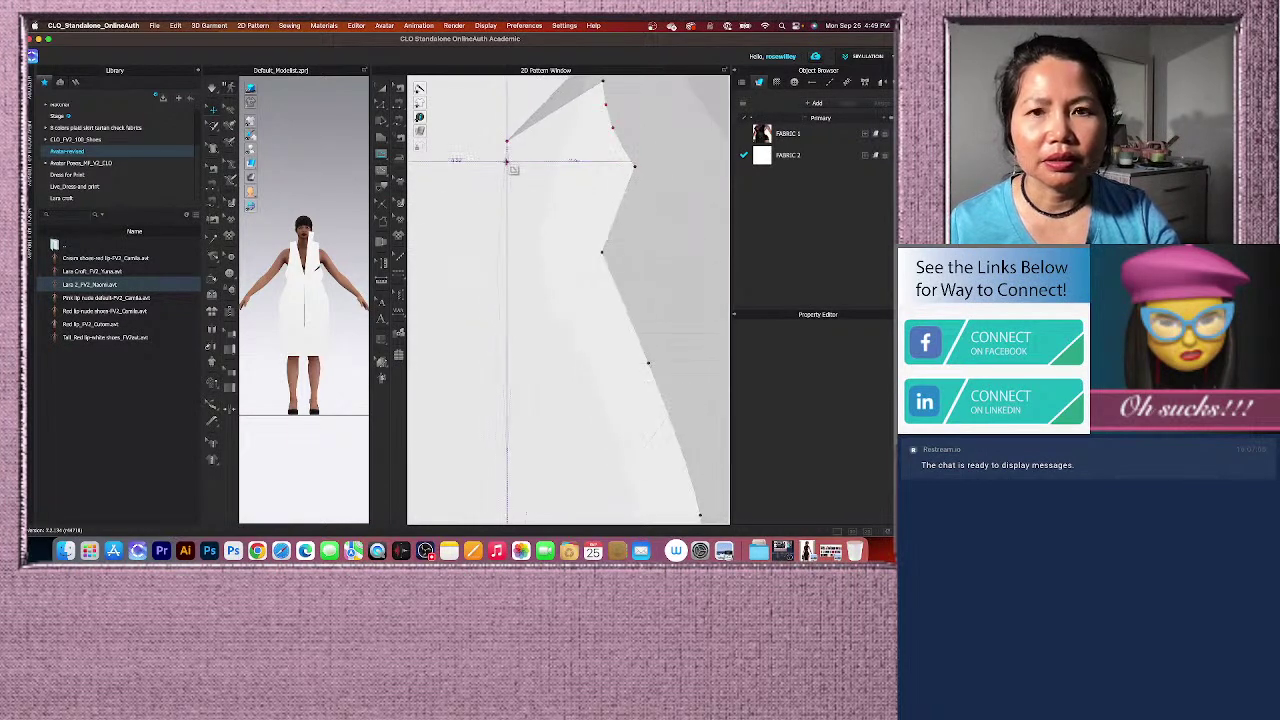
scroll(507, 322, "up", 3)
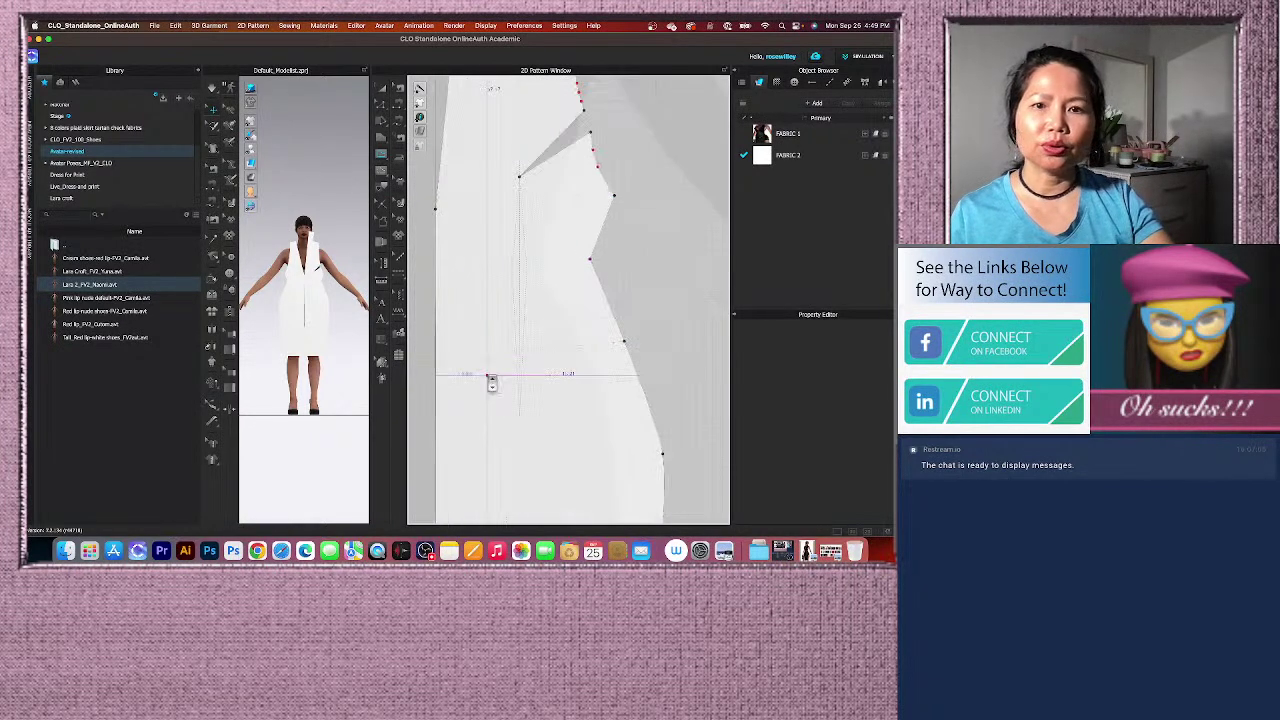
scroll(509, 328, "up", 4)
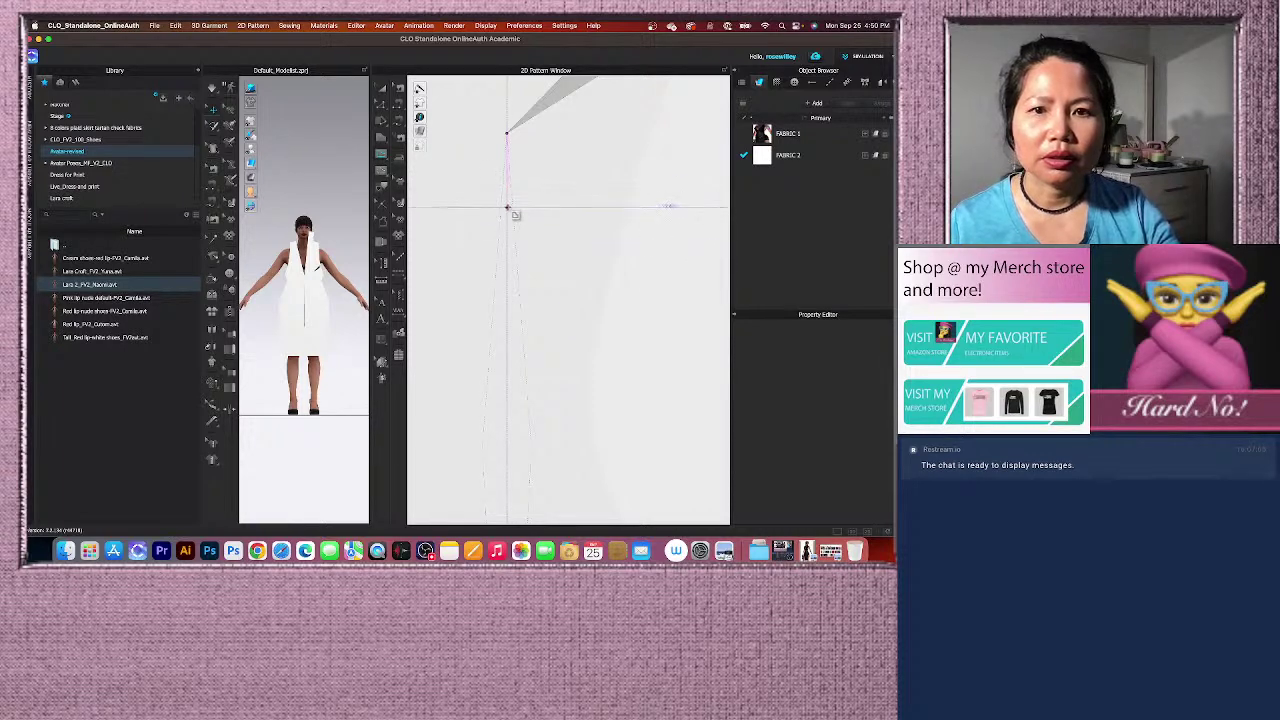
scroll(508, 207, "down", 5)
scroll(508, 262, "up", 3)
scroll(526, 203, "down", 4)
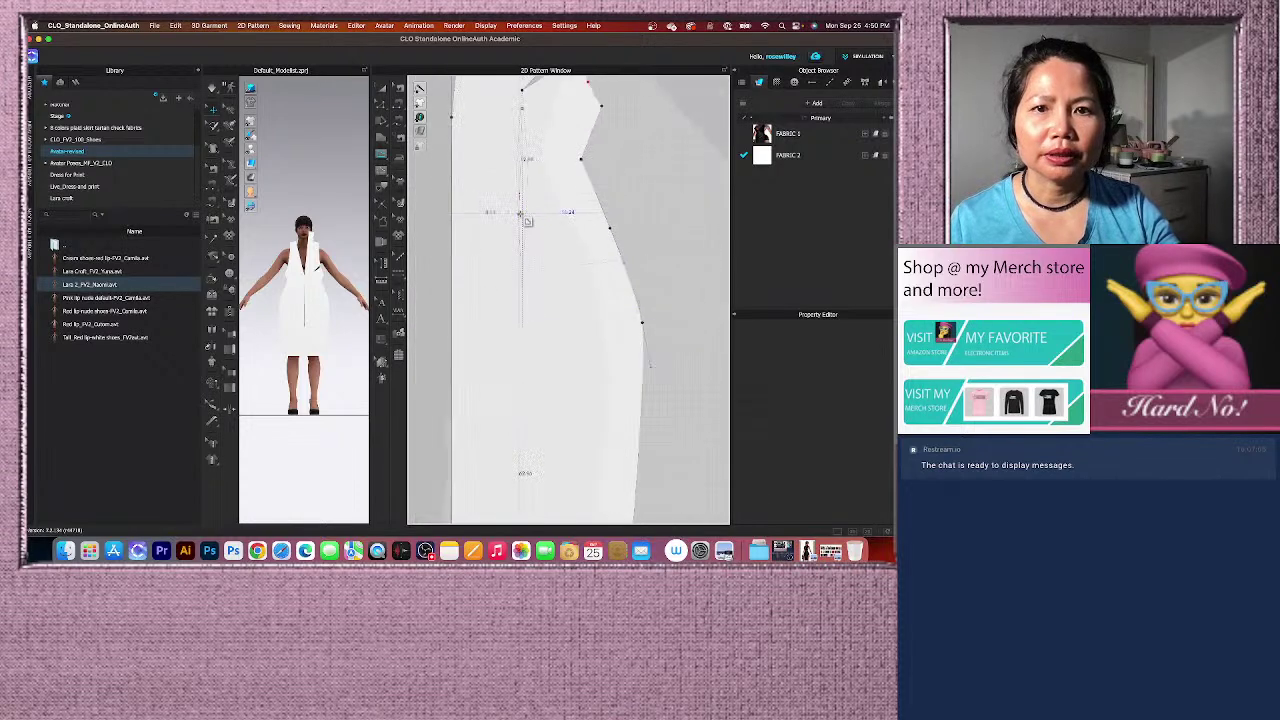
scroll(518, 175, "up", 1)
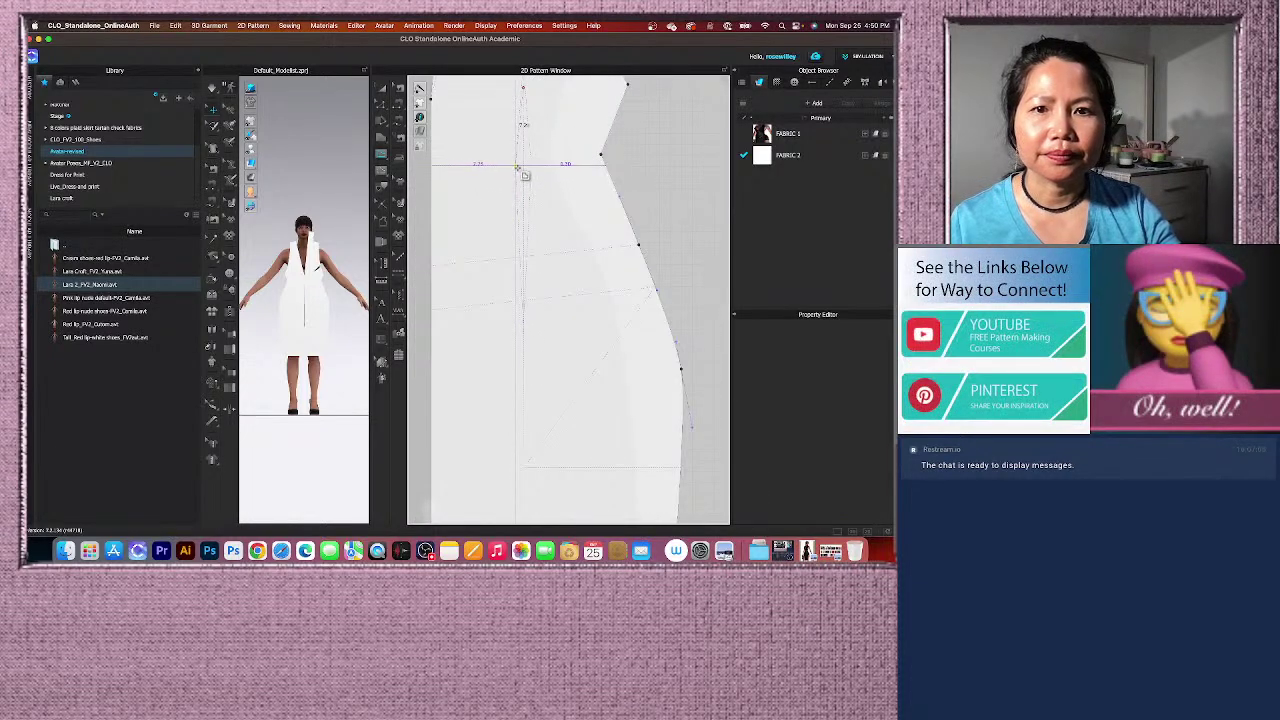
left_click(516, 166)
left_click(523, 332)
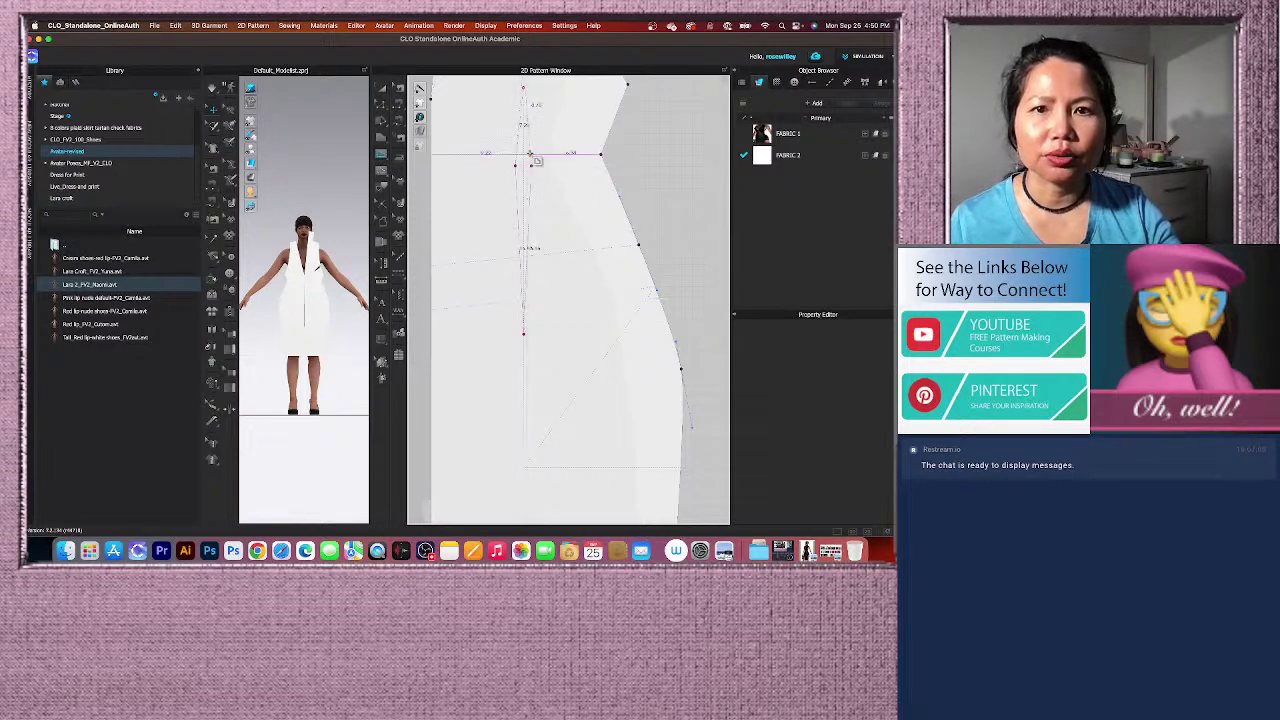
left_click(527, 92)
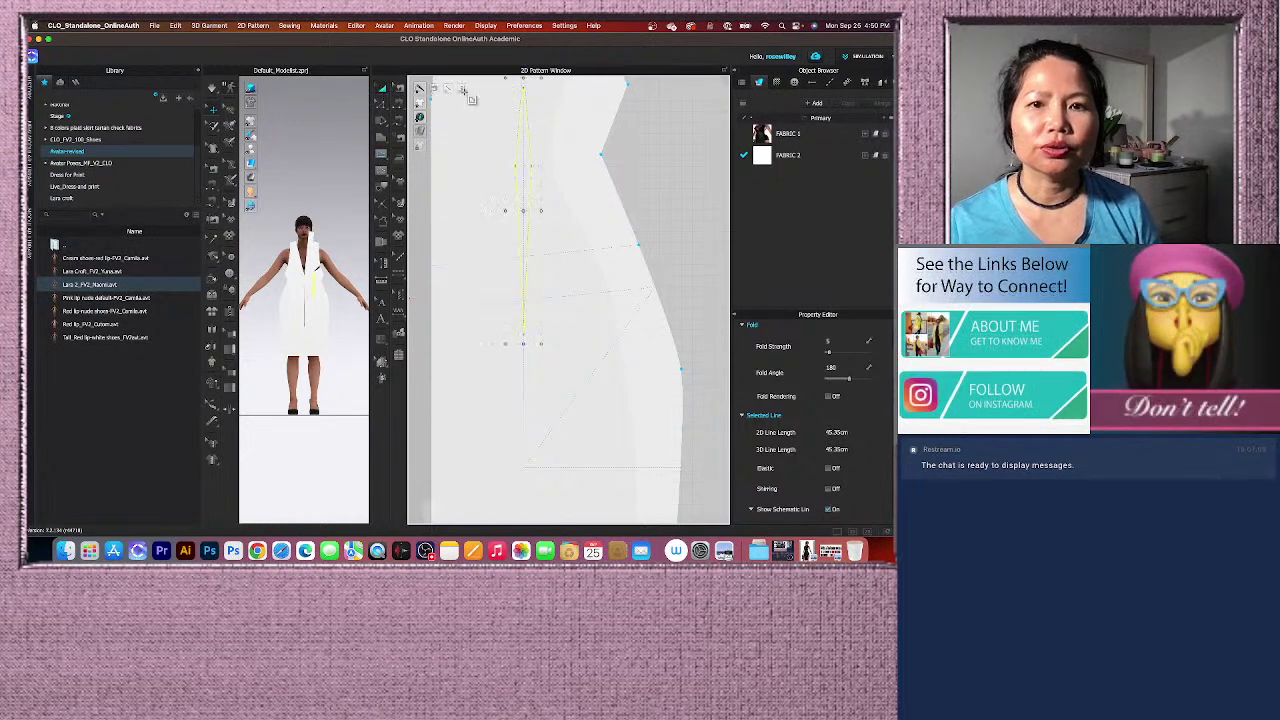
Convert the front waist dart polygon to a hole in the front piece.
right_click(528, 147)
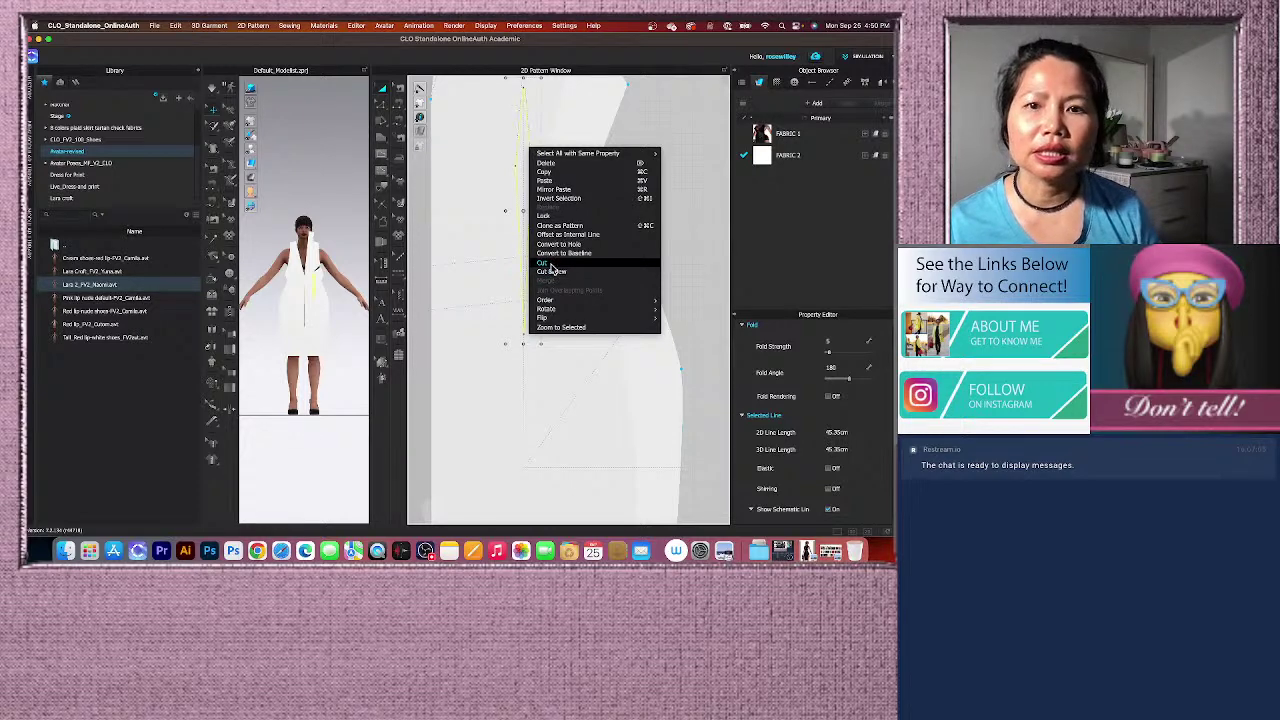
mouse_move(549, 156)
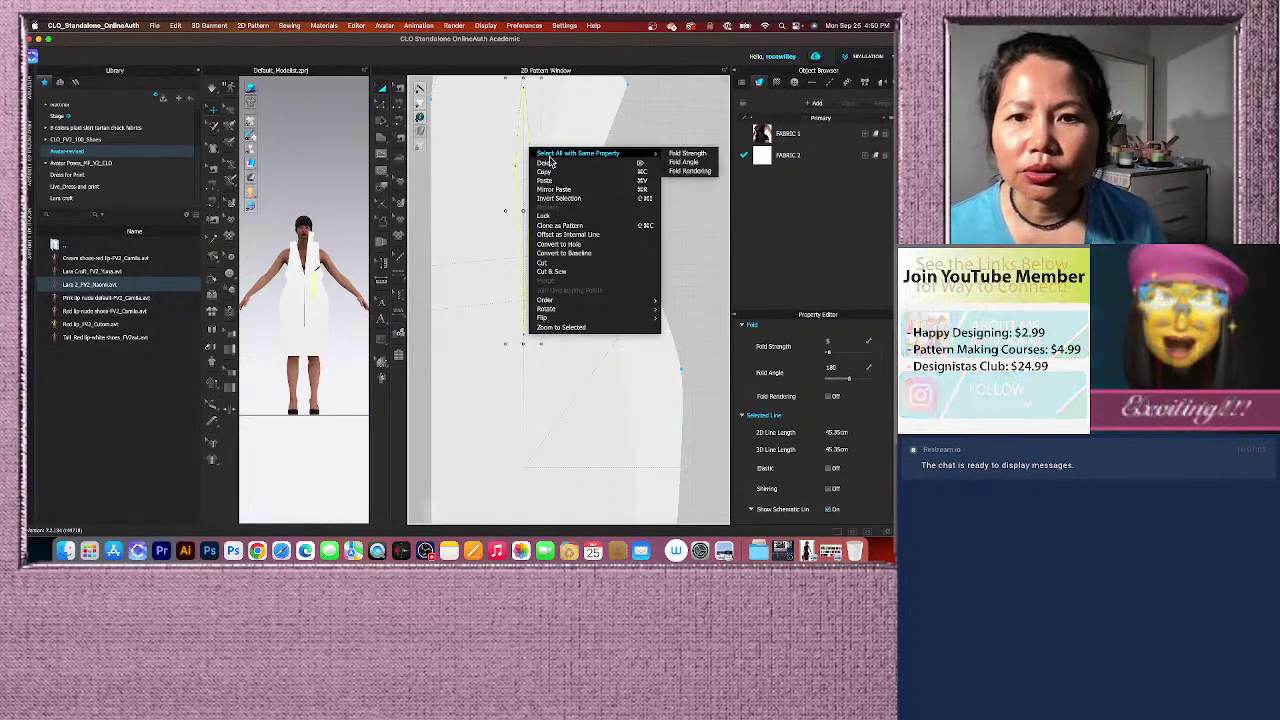
left_click(562, 245)
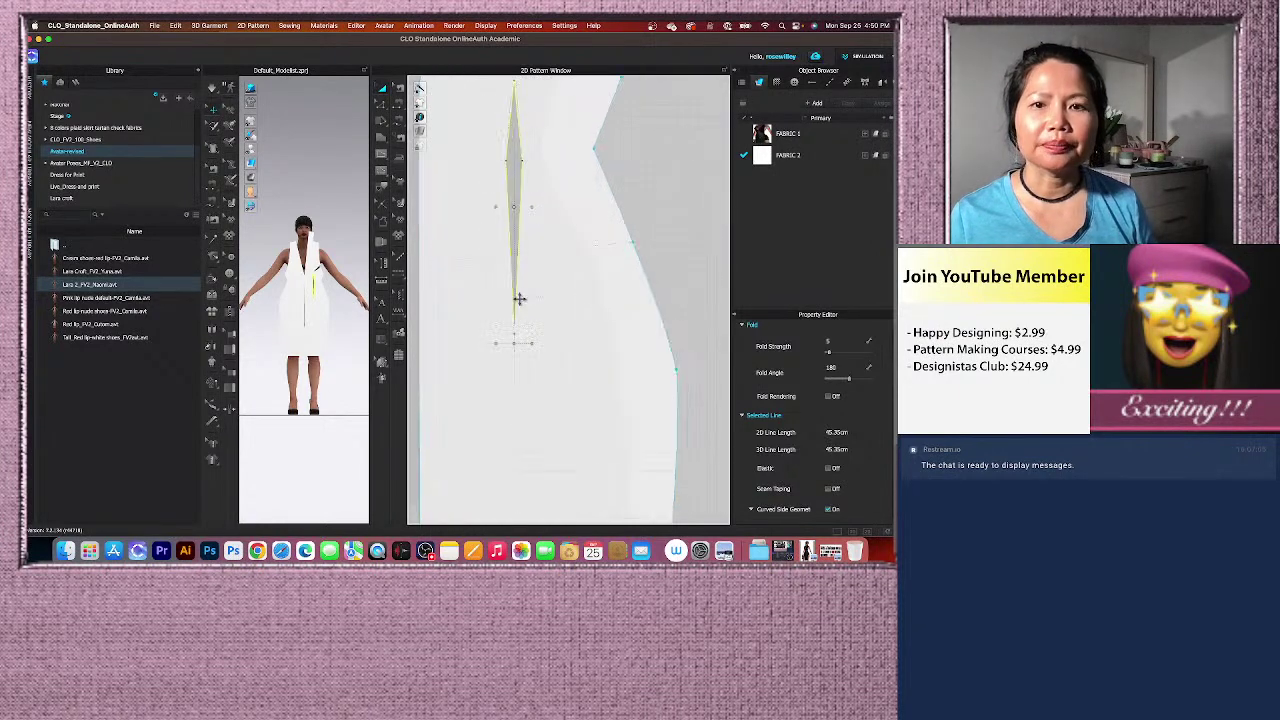
right_click_drag(521, 297, 500, 349)
left_click(498, 271)
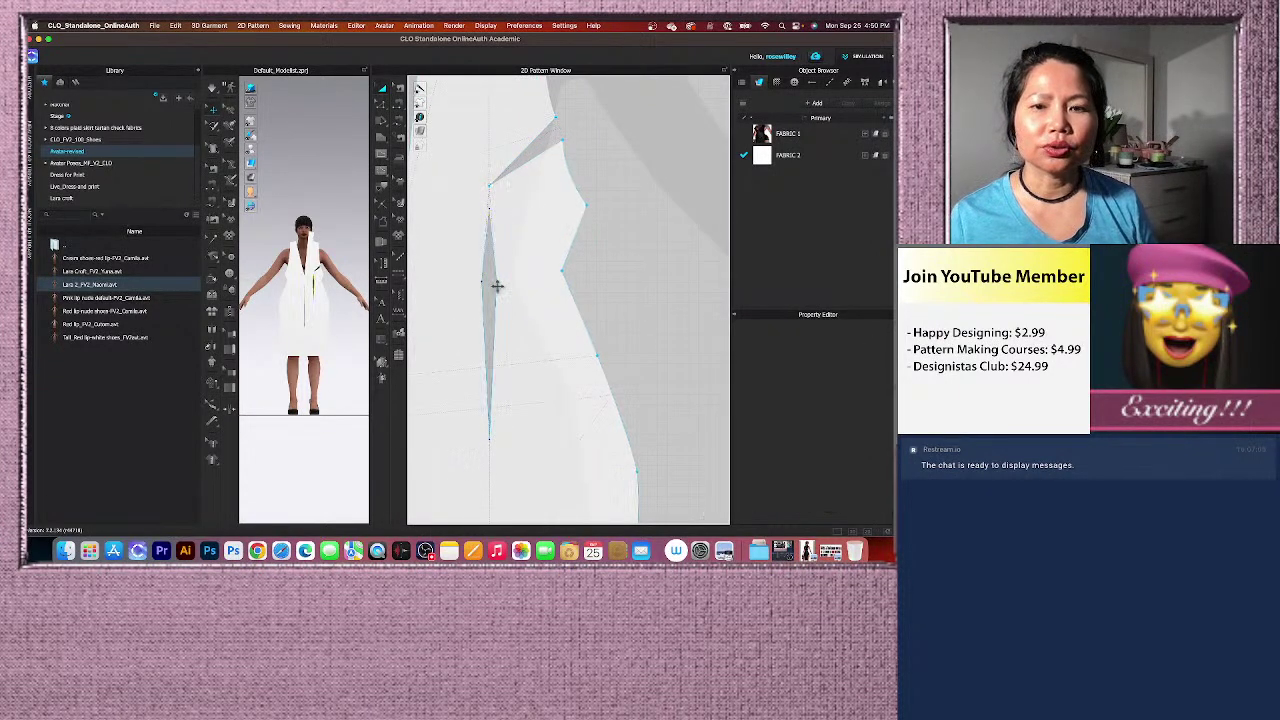
Sew the front waist dart closed, joining its opposite upper edges and its opposite lower edges.
left_click(495, 272)
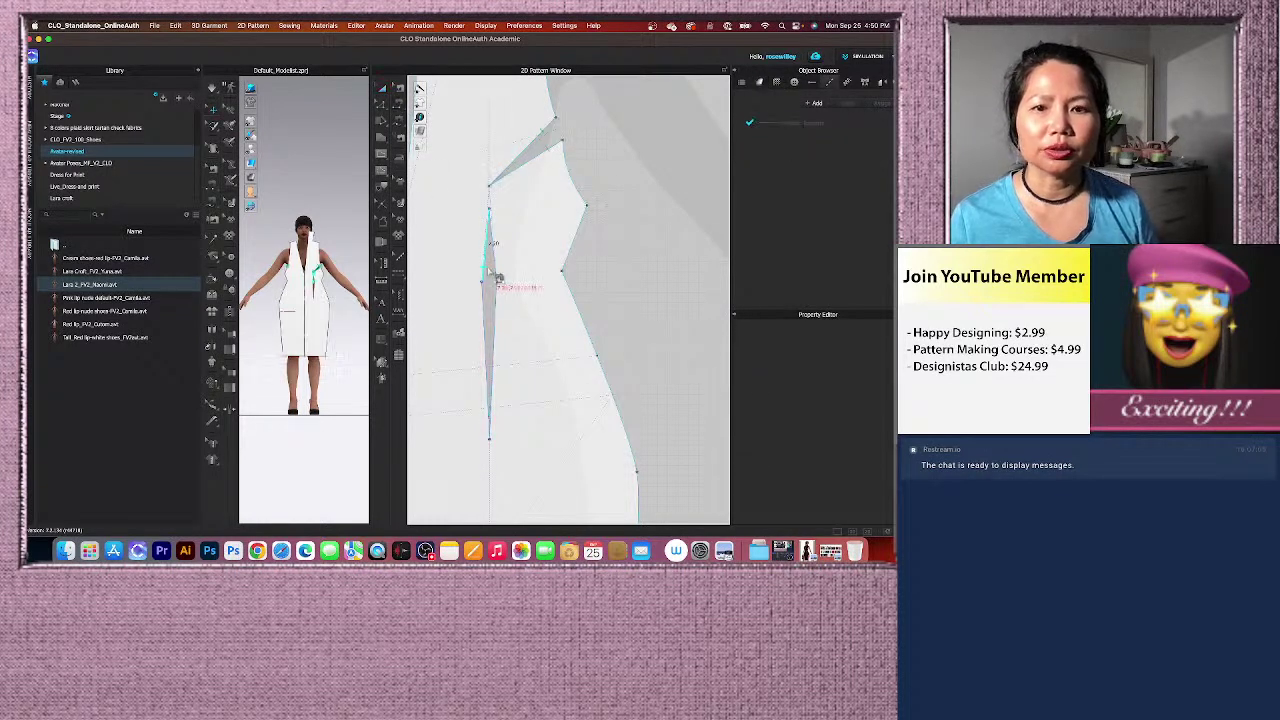
left_click(498, 324)
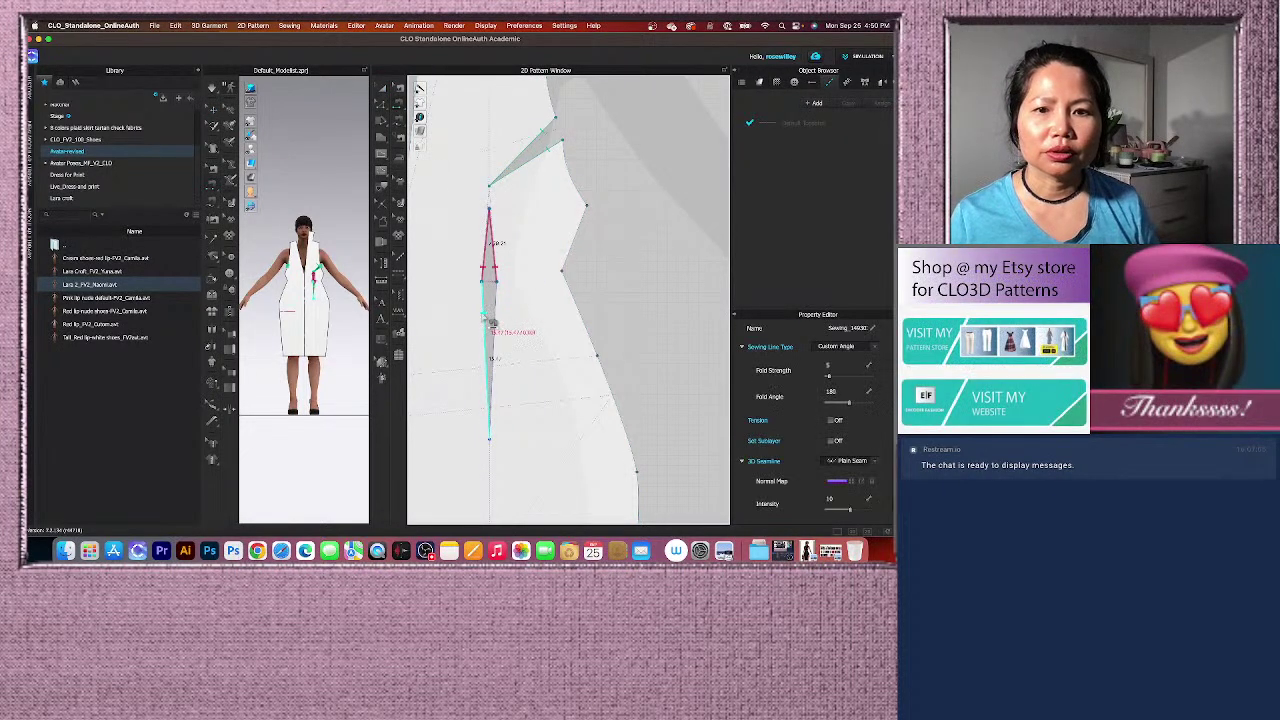
scroll(504, 325, "down", 5)
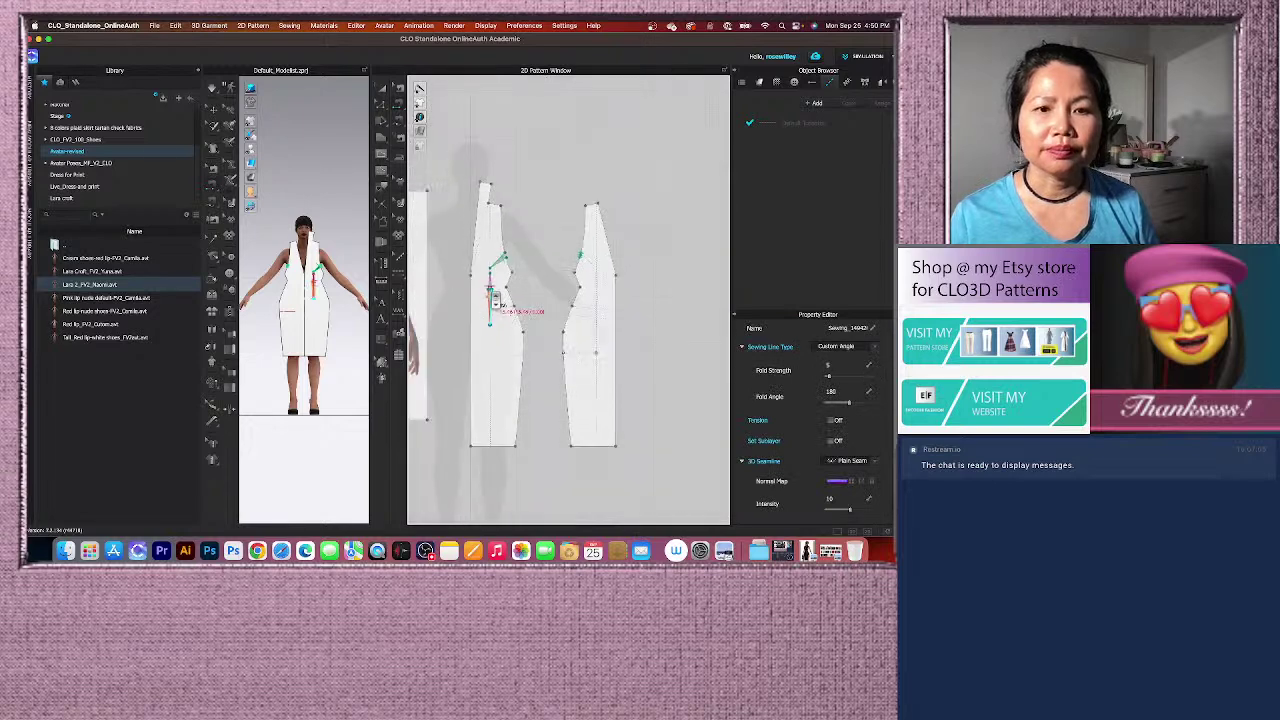
scroll(609, 293, "down", 2)
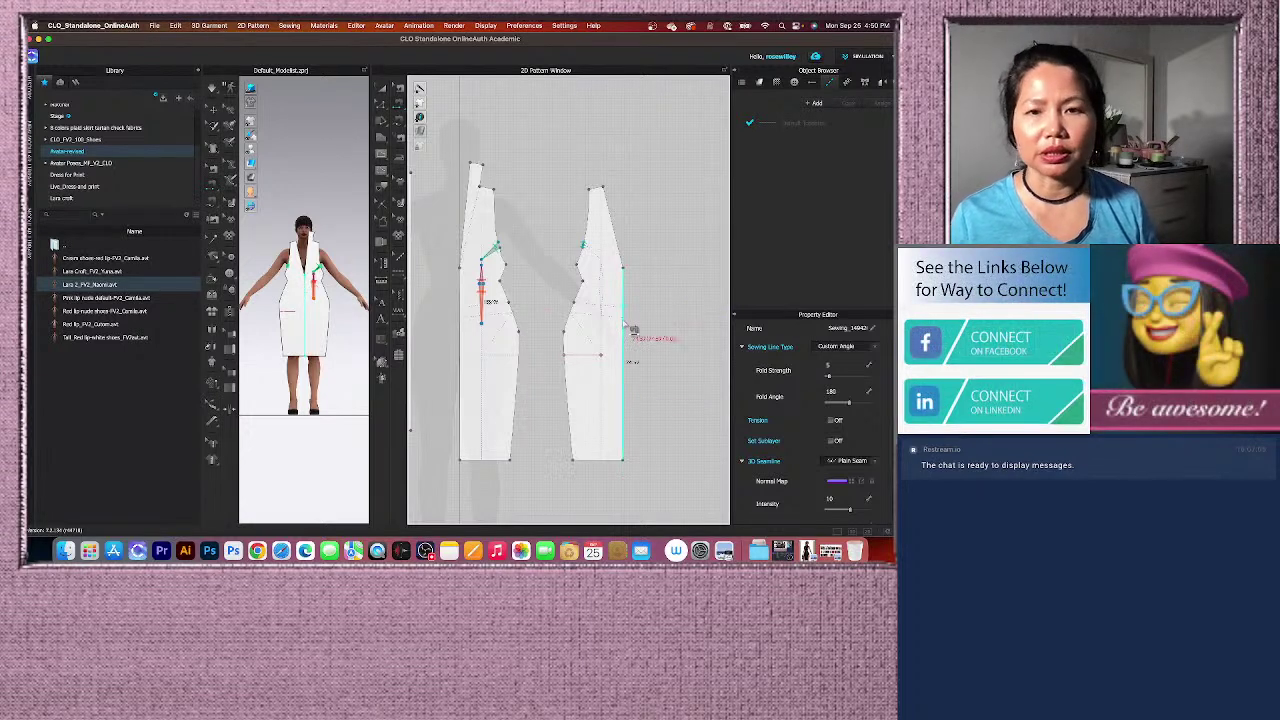
Delete the leftover sewing lines along the back piece's lower armhole curve.
scroll(622, 264, "up", 5)
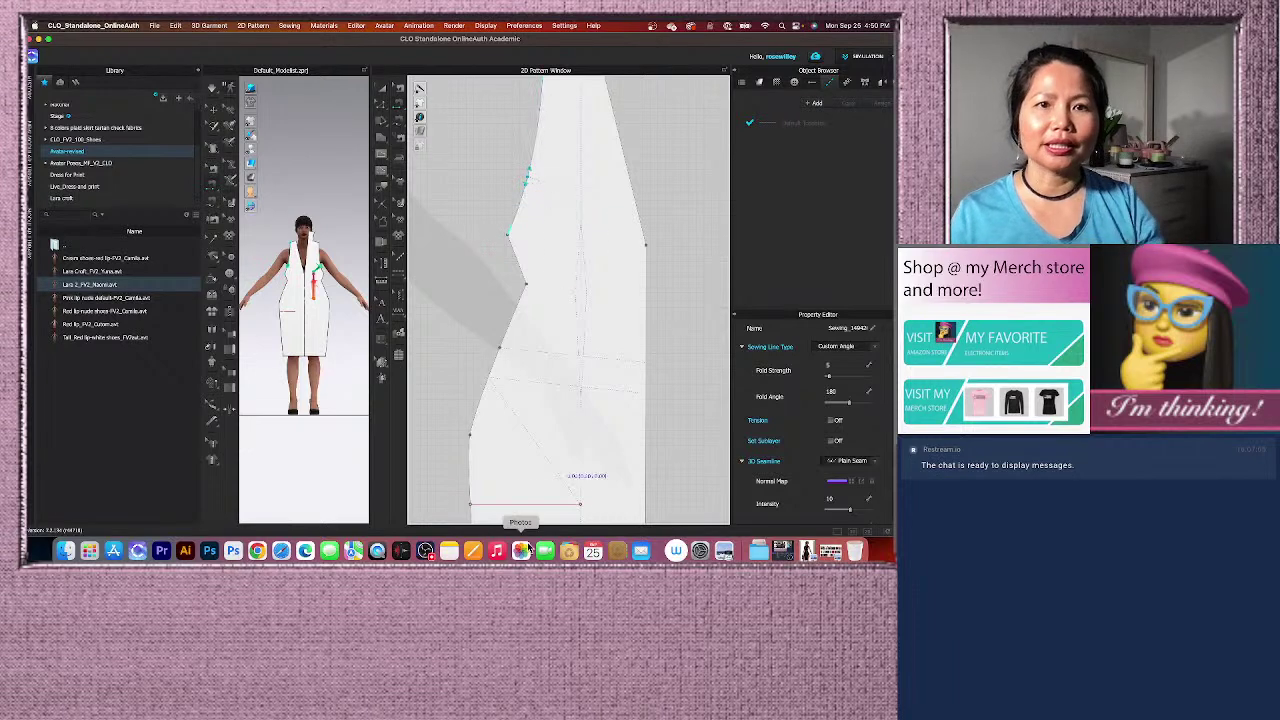
left_click(400, 88)
left_click_drag(499, 156, 544, 213)
key("Delete")
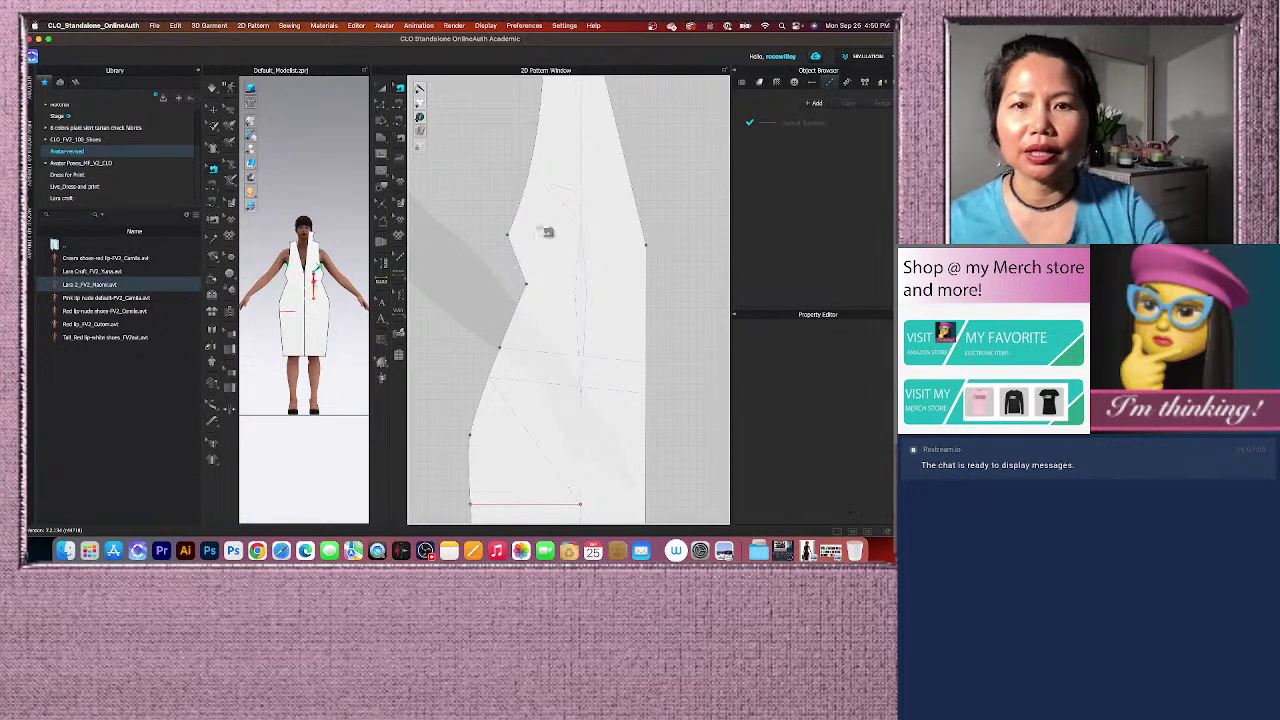
scroll(538, 295, "down", 5)
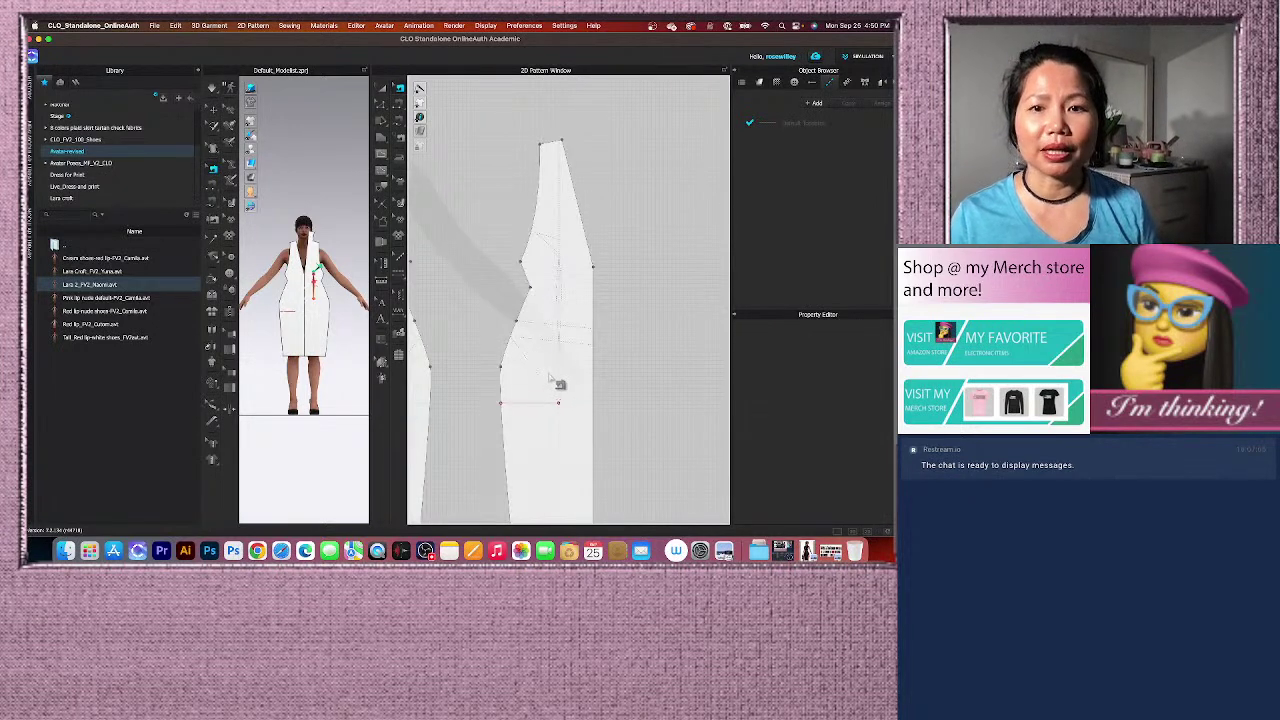
Trace the back waist dart's baselines as a closed four-point internal polygon, starting and ending at its upper tip.
scroll(558, 386, "up", 3)
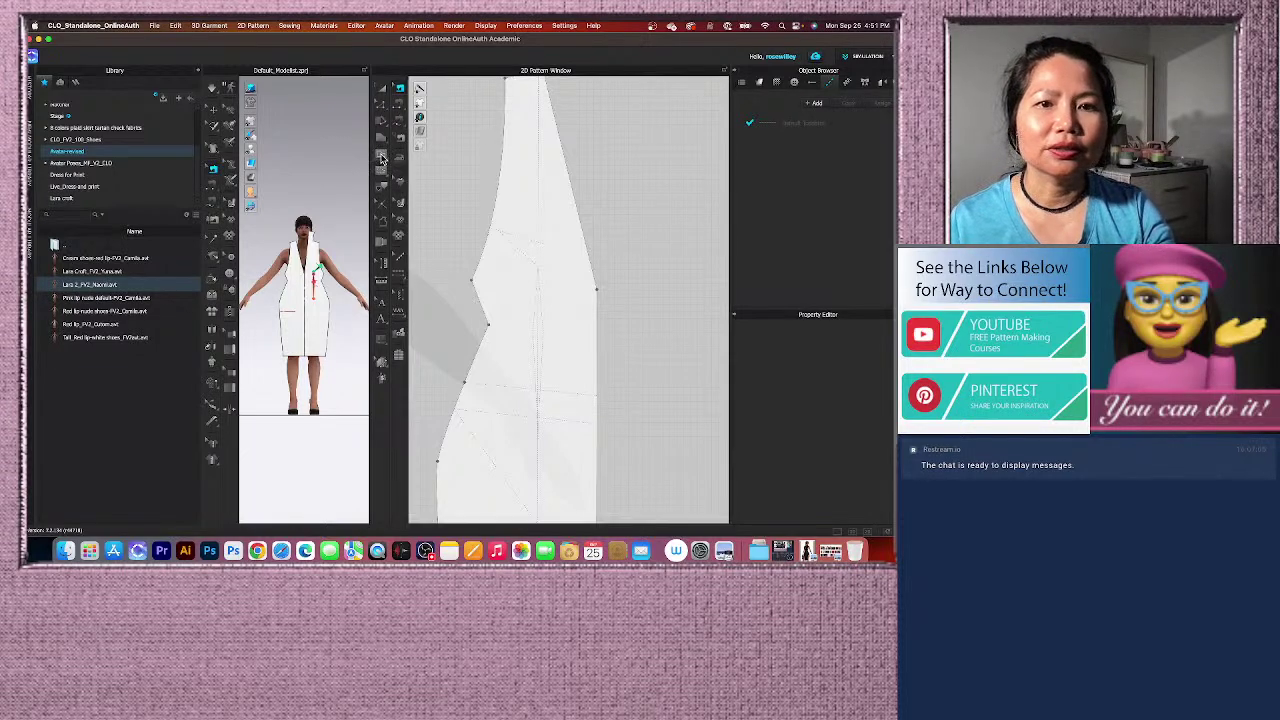
left_click(381, 162)
left_click(441, 162)
scroll(555, 172, "up", 5)
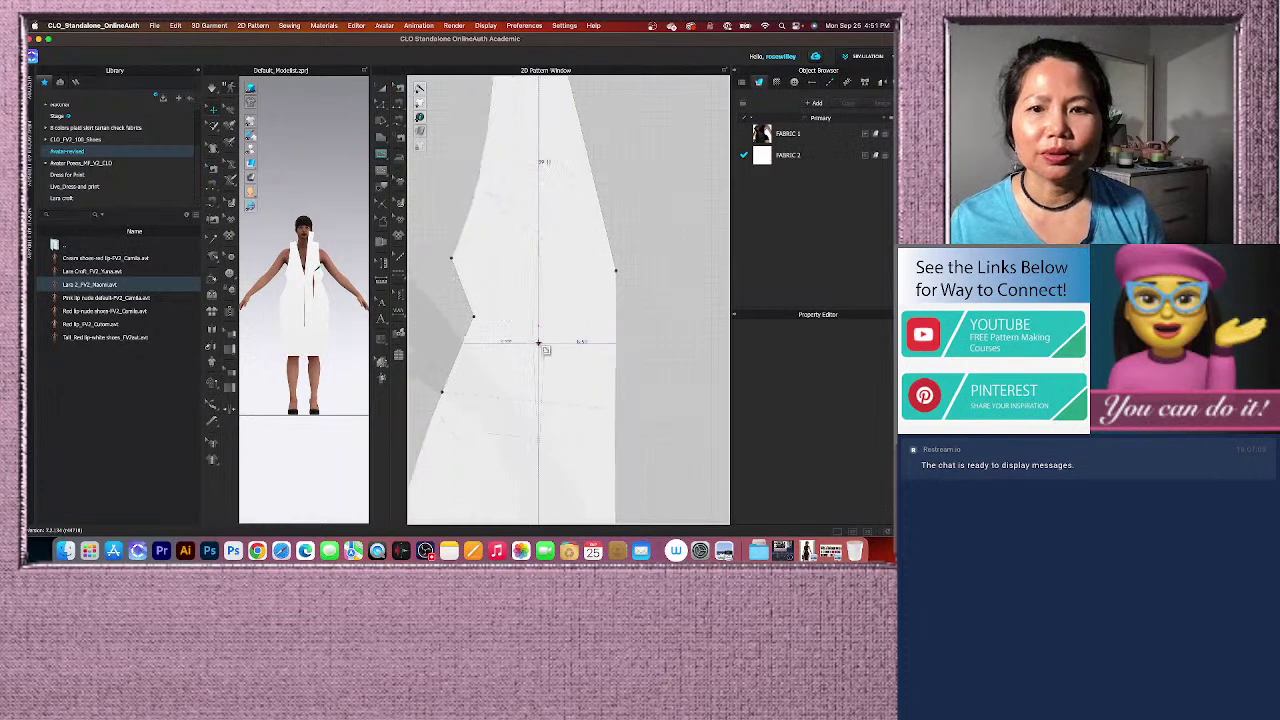
left_click_drag(538, 170, 530, 337)
scroll(530, 337, "down", 3)
scroll(535, 330, "up", 5)
scroll(543, 269, "down", 2)
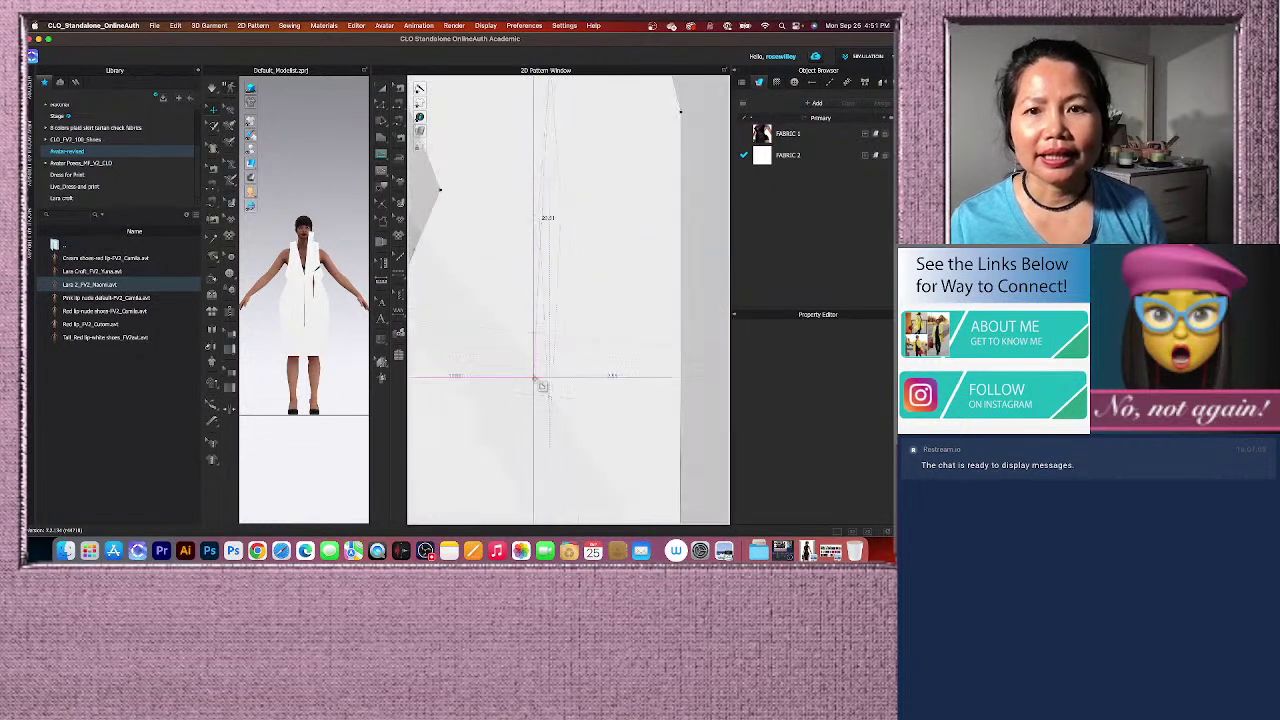
scroll(538, 236, "down", 1)
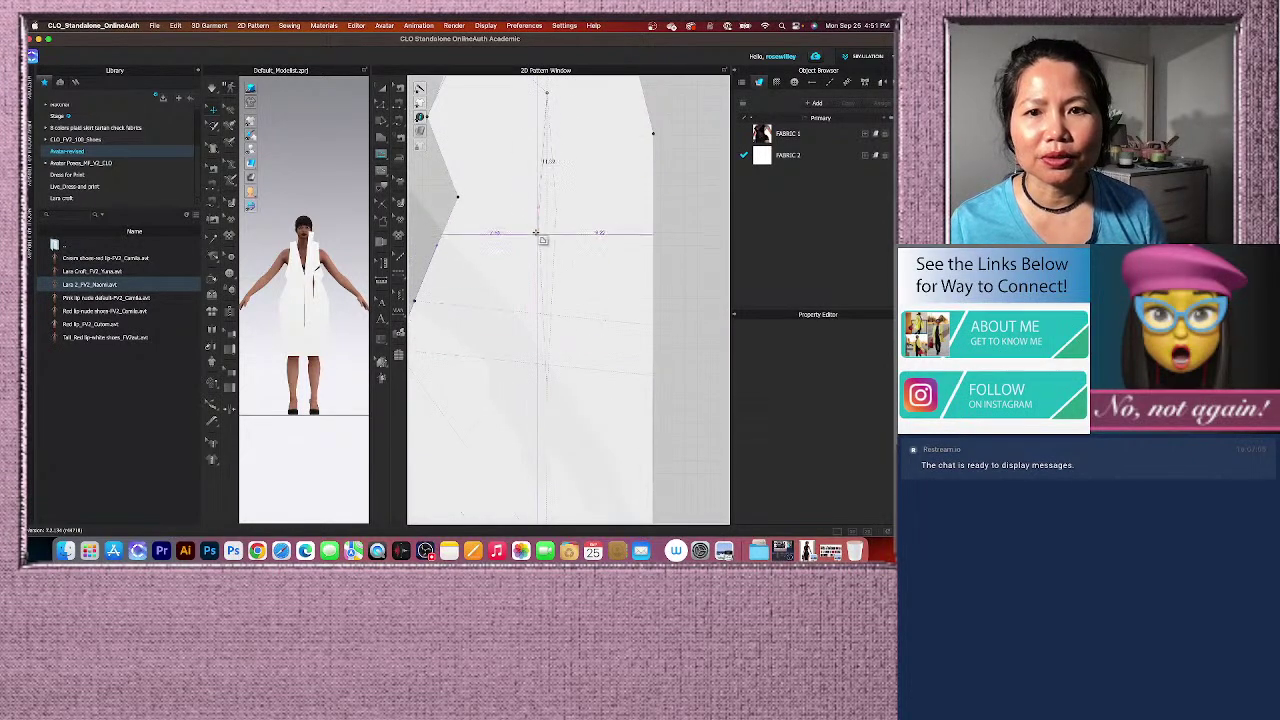
left_click(538, 210)
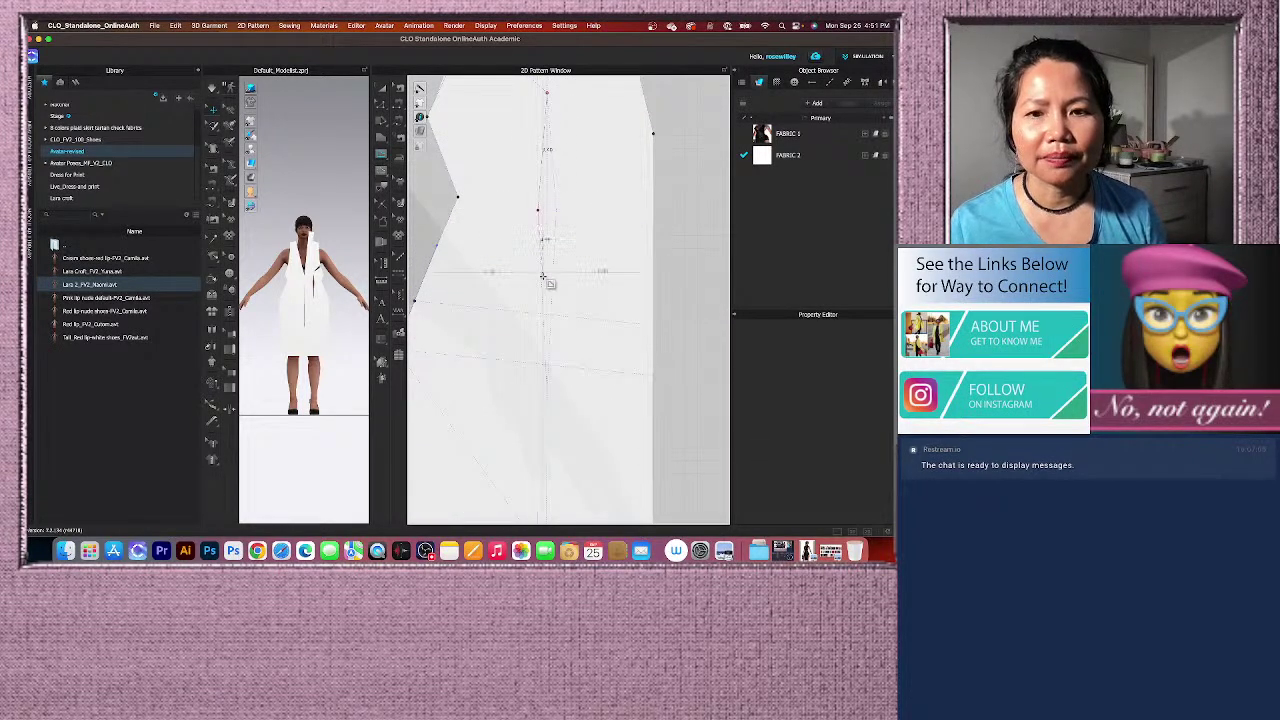
left_click(547, 404)
left_click(557, 211)
left_click(547, 93)
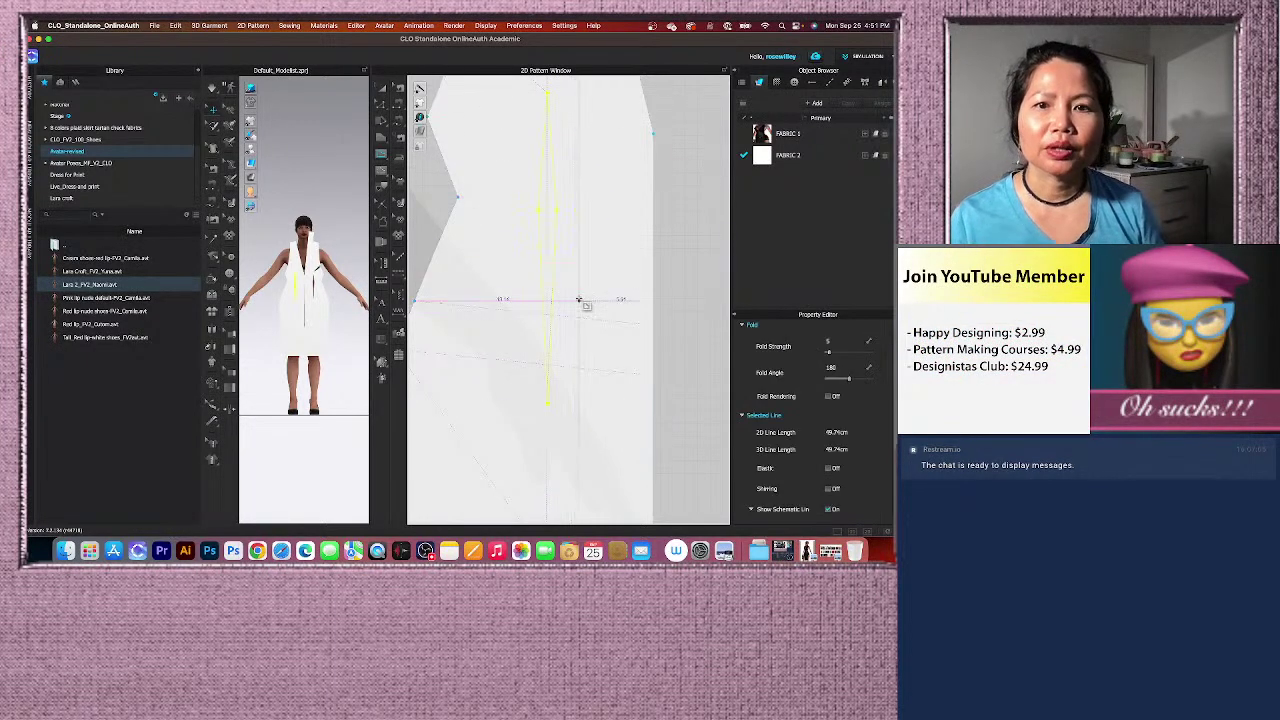
Convert the back waist dart polygon to a hole in the back piece.
scroll(563, 423, "down", 5)
scroll(563, 294, "up", 3)
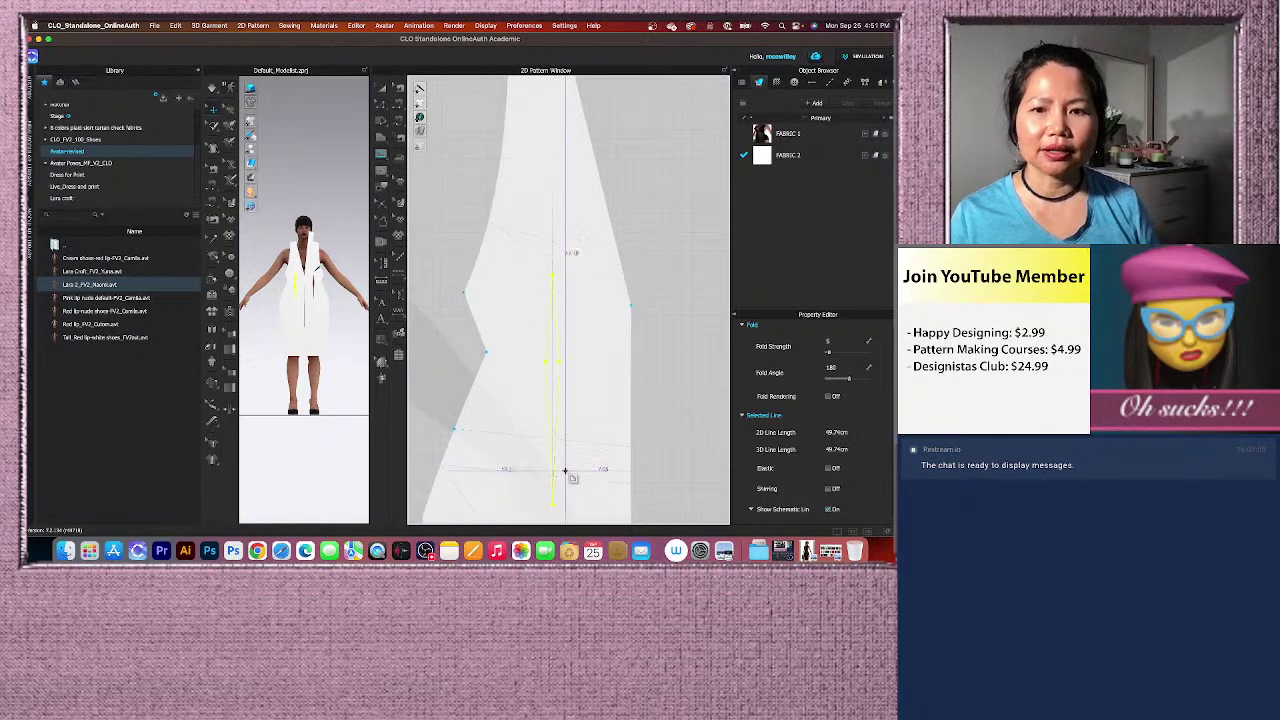
left_click(382, 90)
right_click(560, 352)
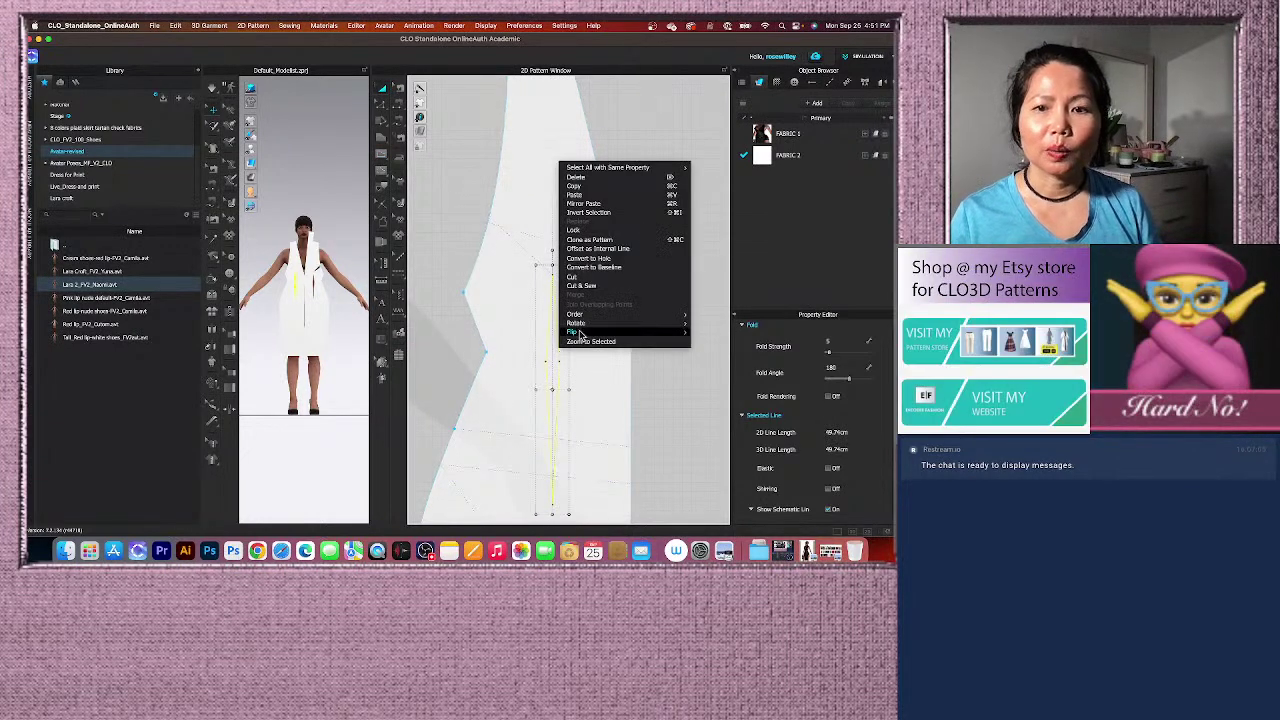
left_click(590, 258)
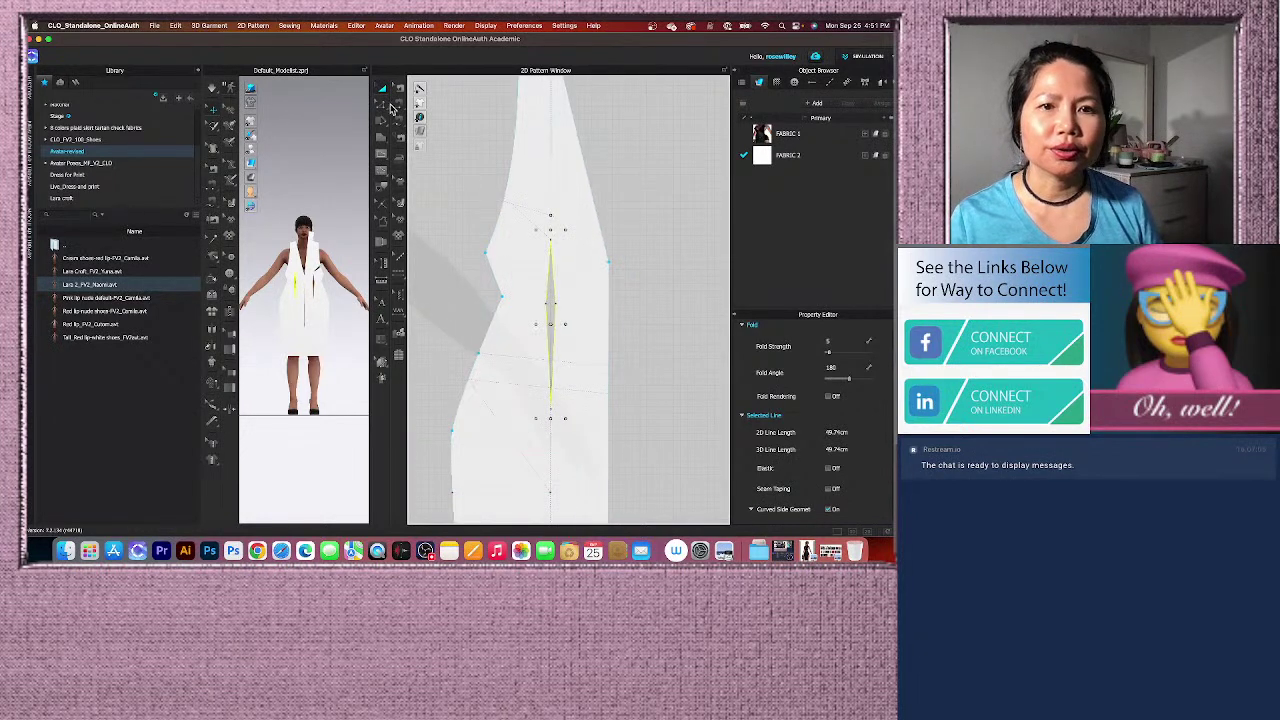
Sew the back waist dart closed, joining its opposite upper edges and its opposite lower edges.
left_click(399, 104)
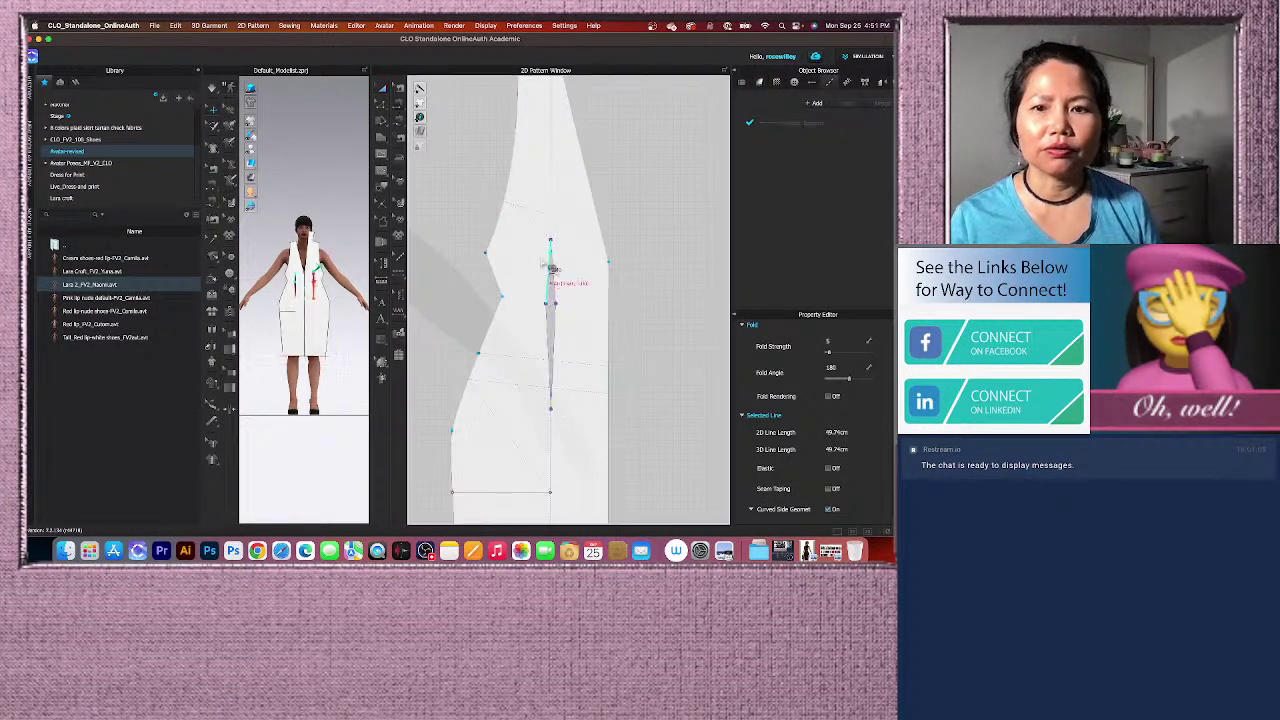
left_click(553, 279)
left_click(557, 286)
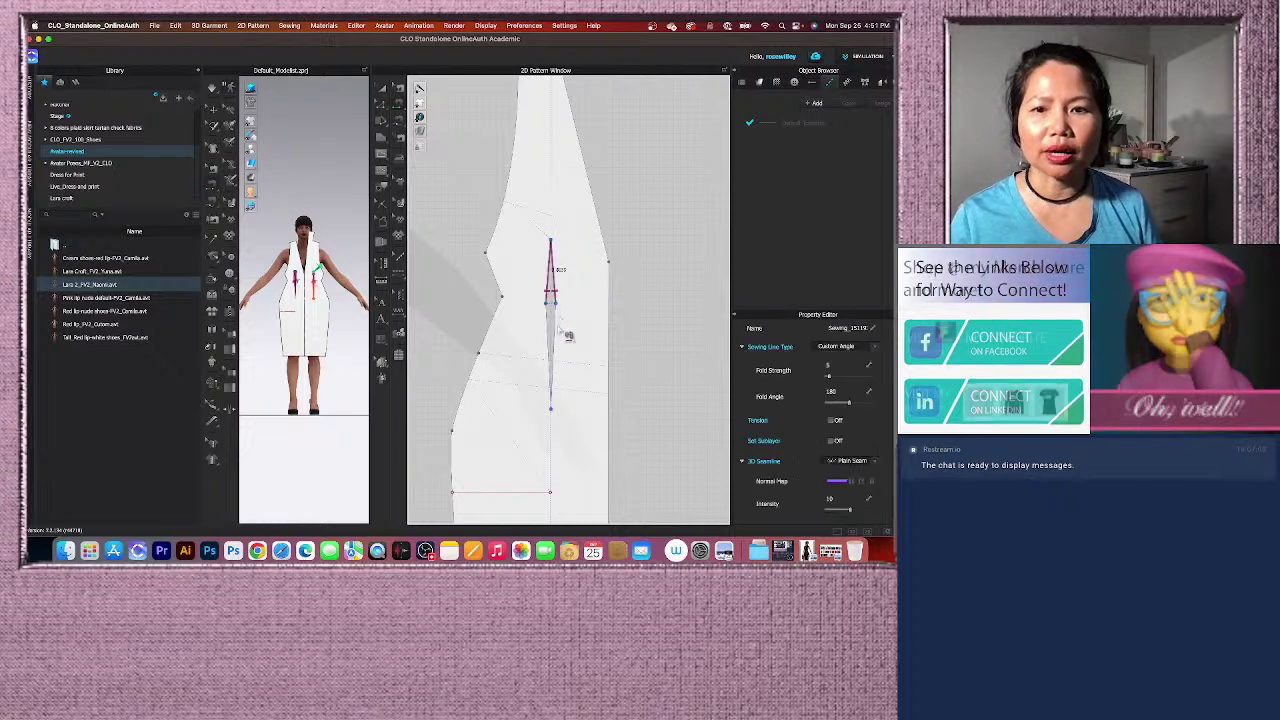
left_click(550, 328)
left_click(568, 400)
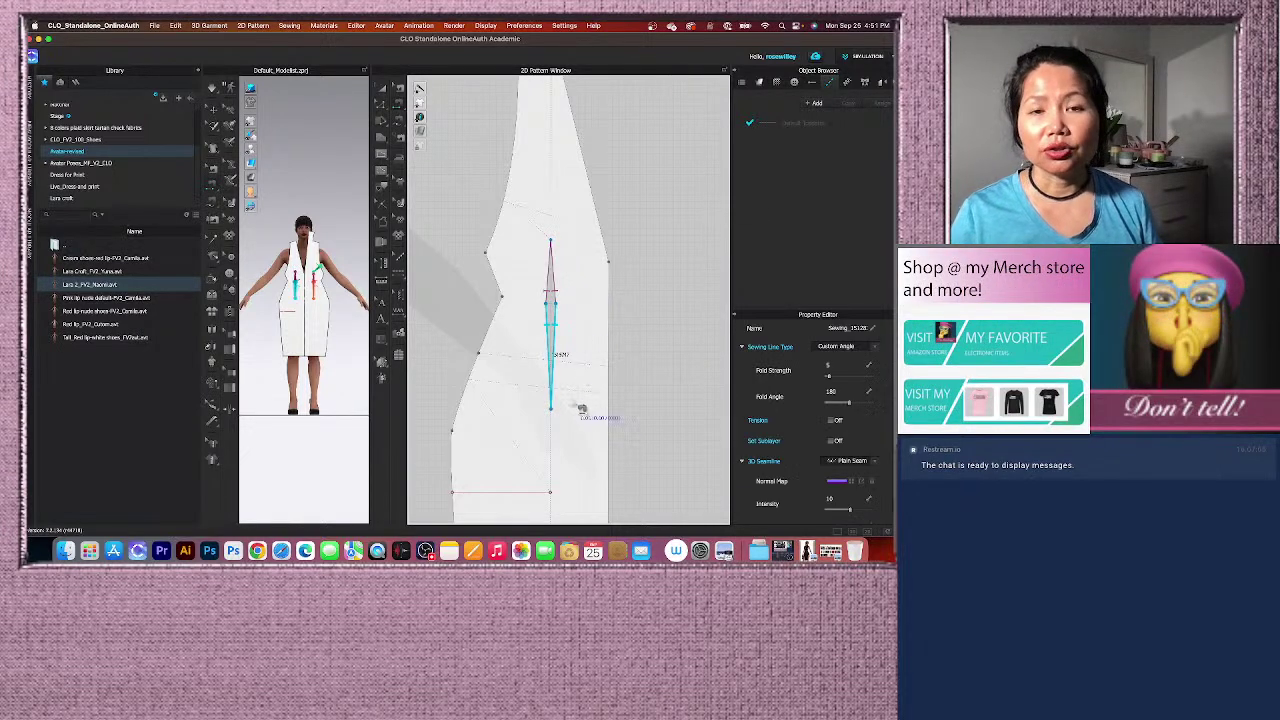
Compare the front and back pieces with the reference image, examining the skirt drape, side seams and hip area.
scroll(566, 400, "down", 3)
scroll(566, 400, "down", 1)
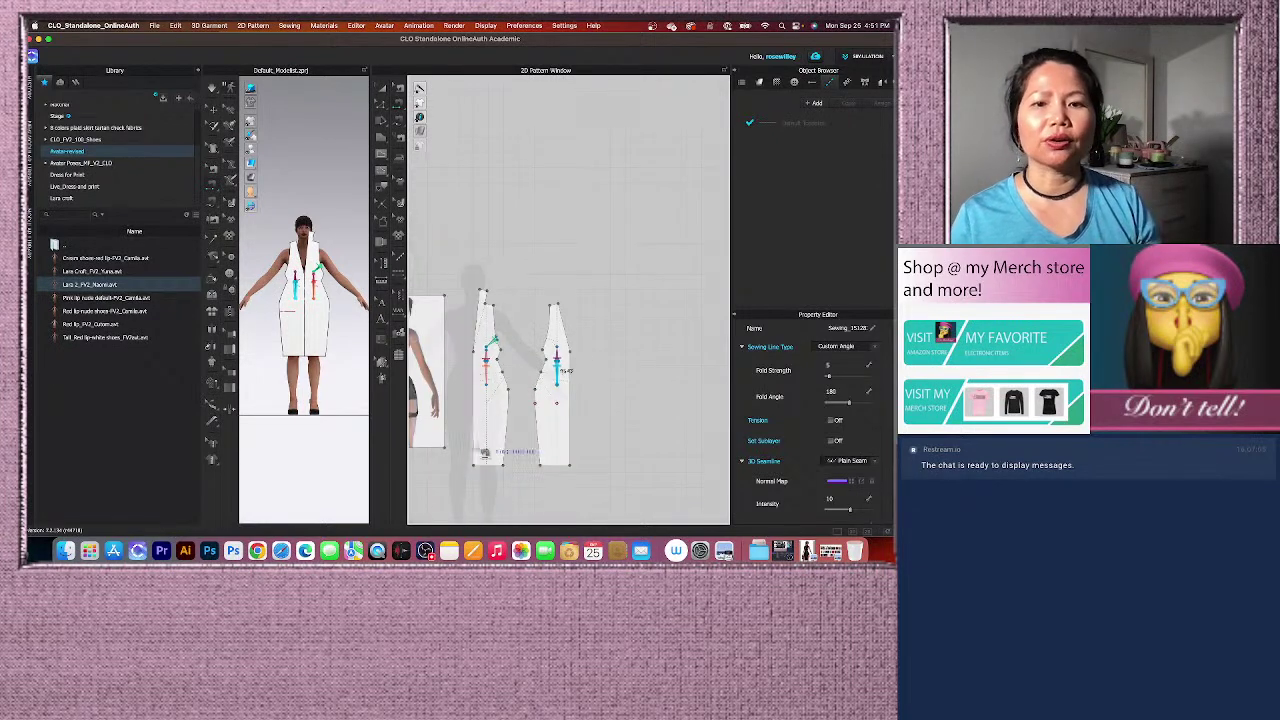
scroll(515, 432, "up", 2)
scroll(505, 432, "down", 3)
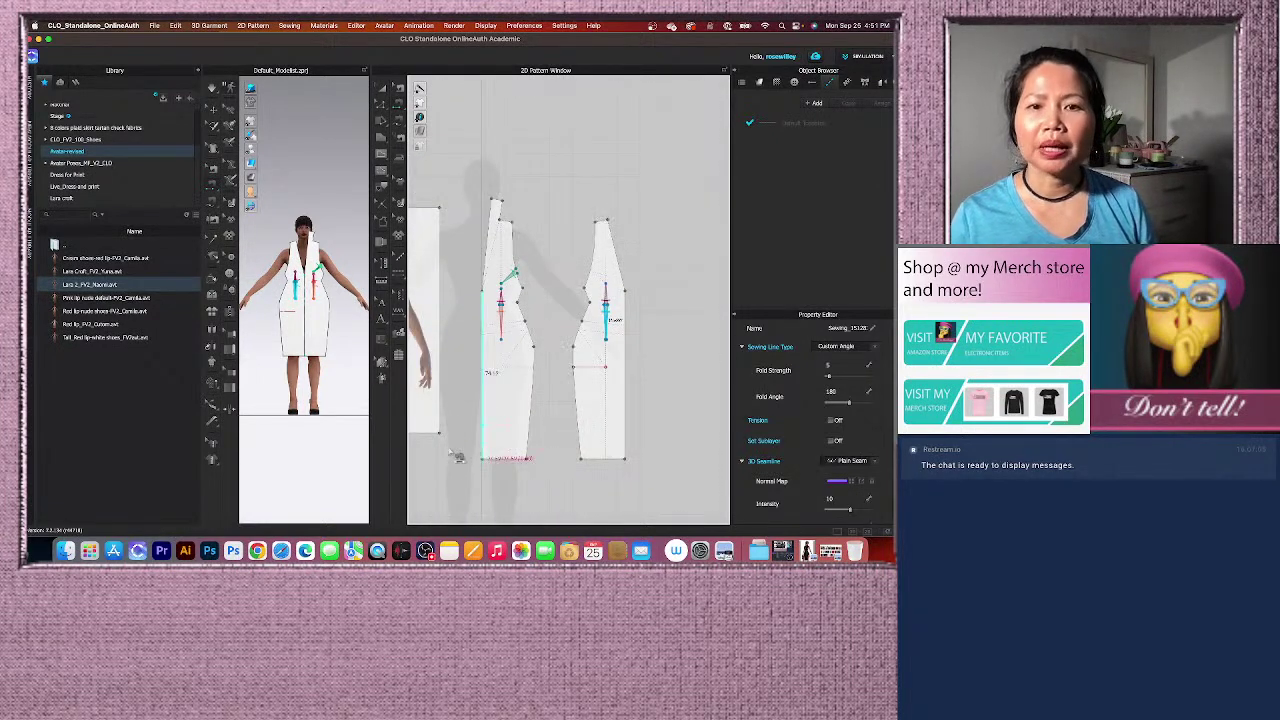
scroll(574, 370, "down", 3)
scroll(465, 390, "up", 4)
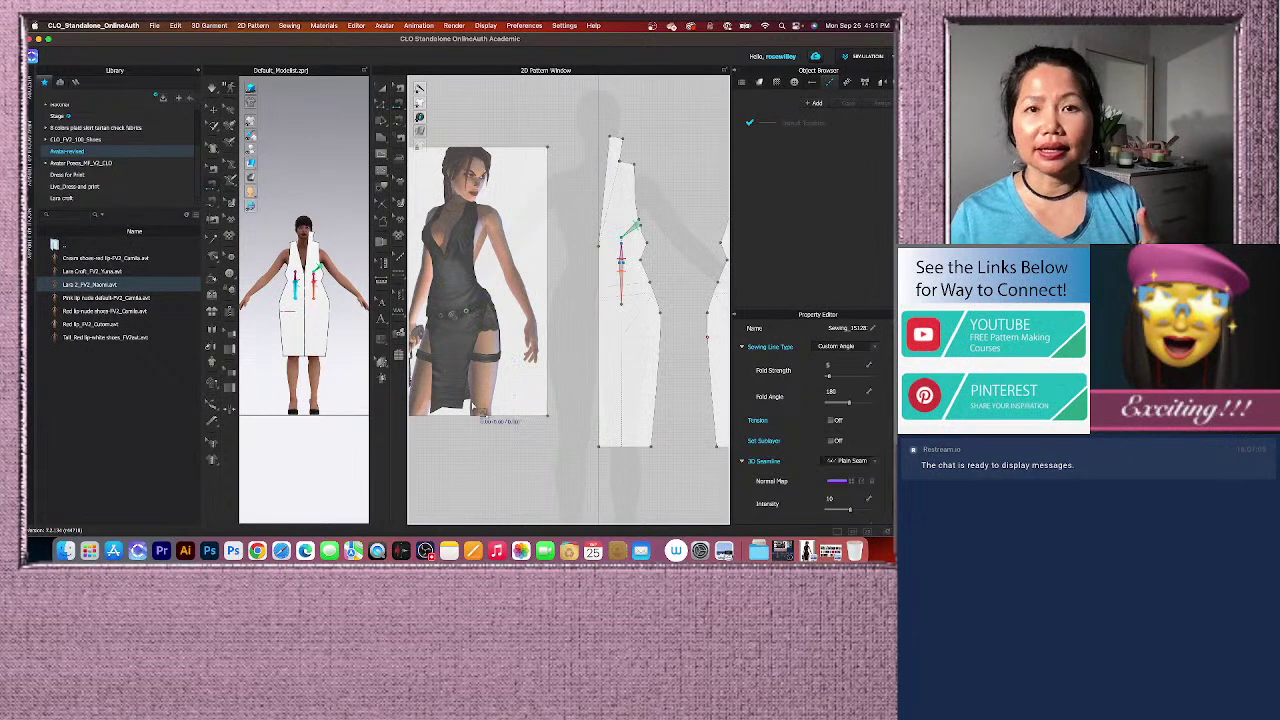
scroll(495, 412, "down", 3)
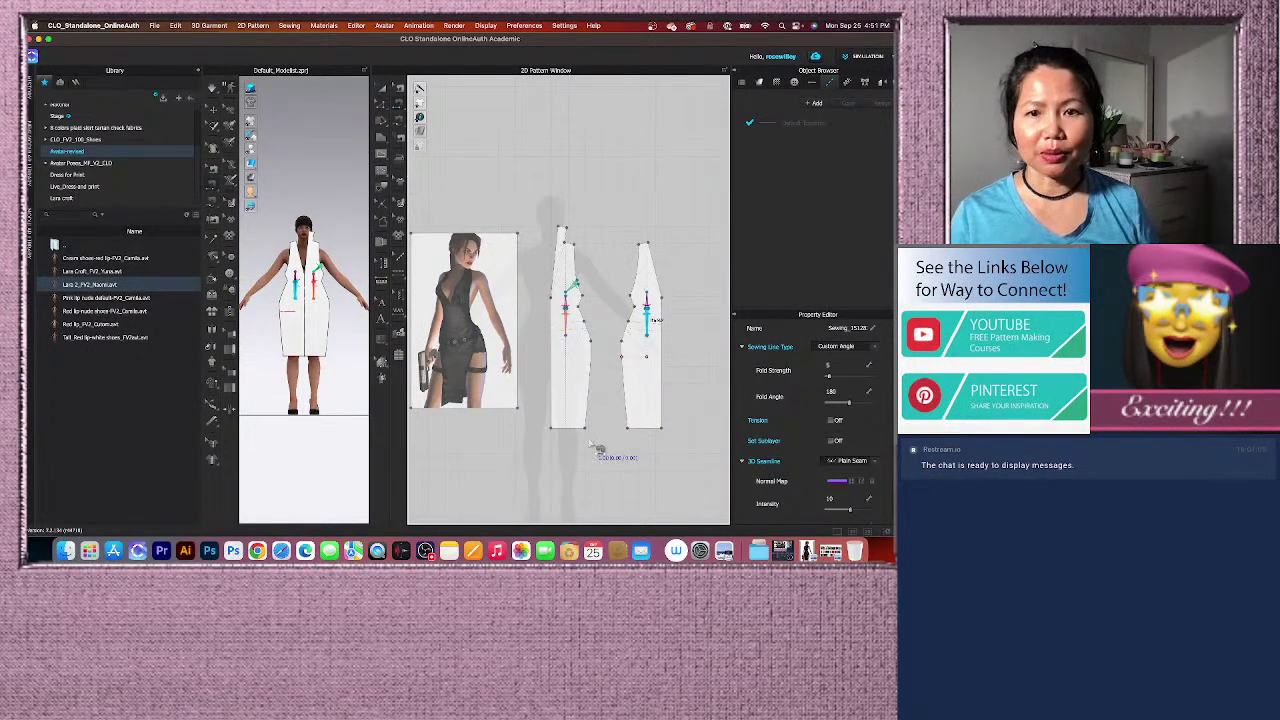
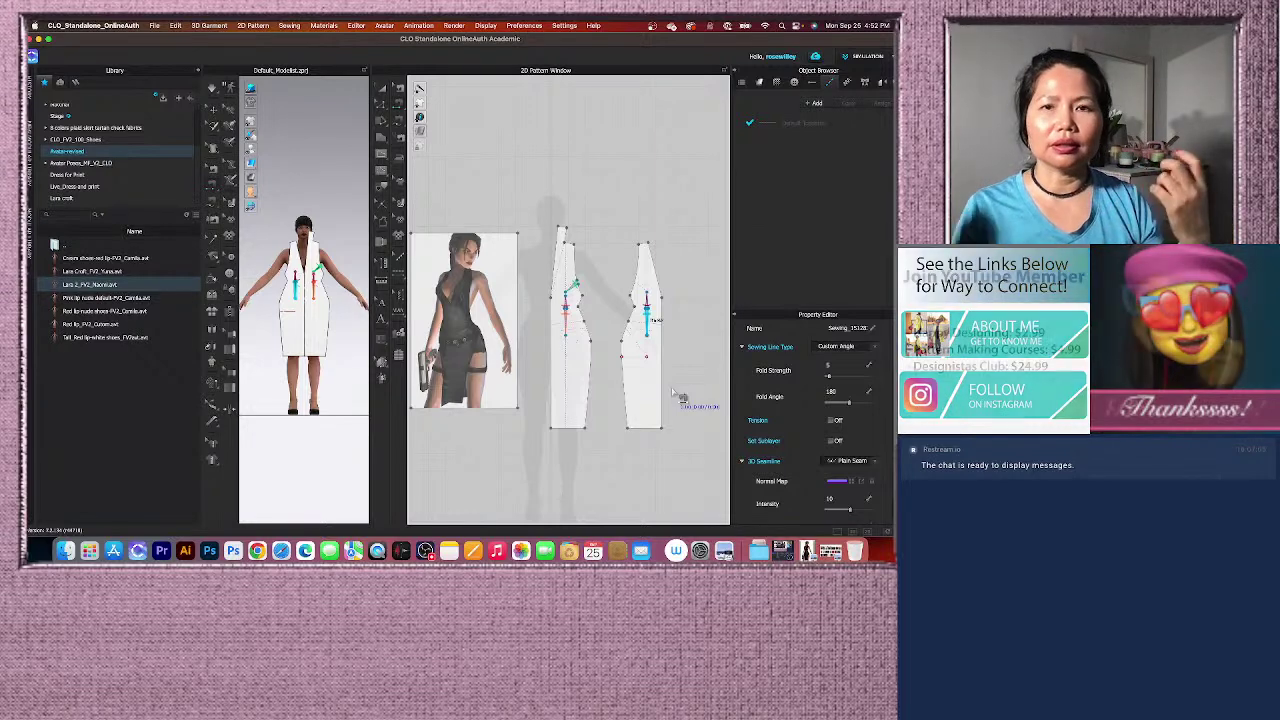
scroll(635, 412, "up", 5)
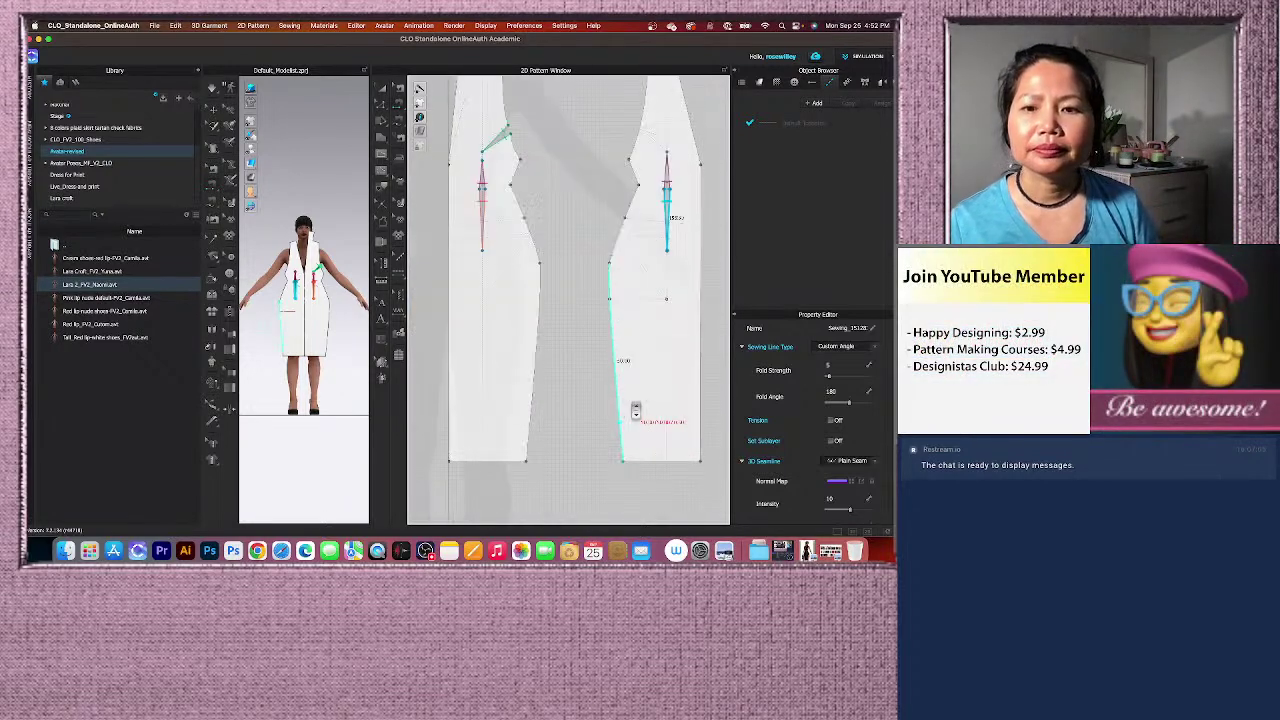
scroll(554, 360, "down", 3)
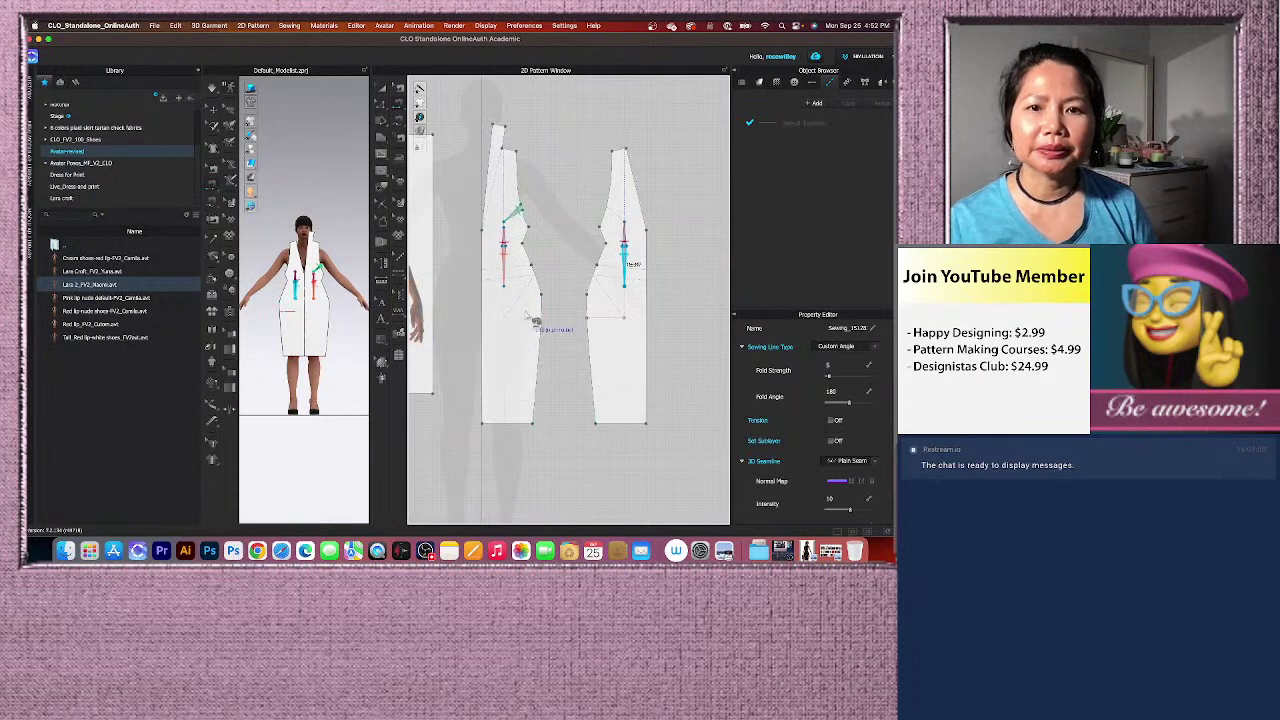
scroll(535, 320, "down", 2)
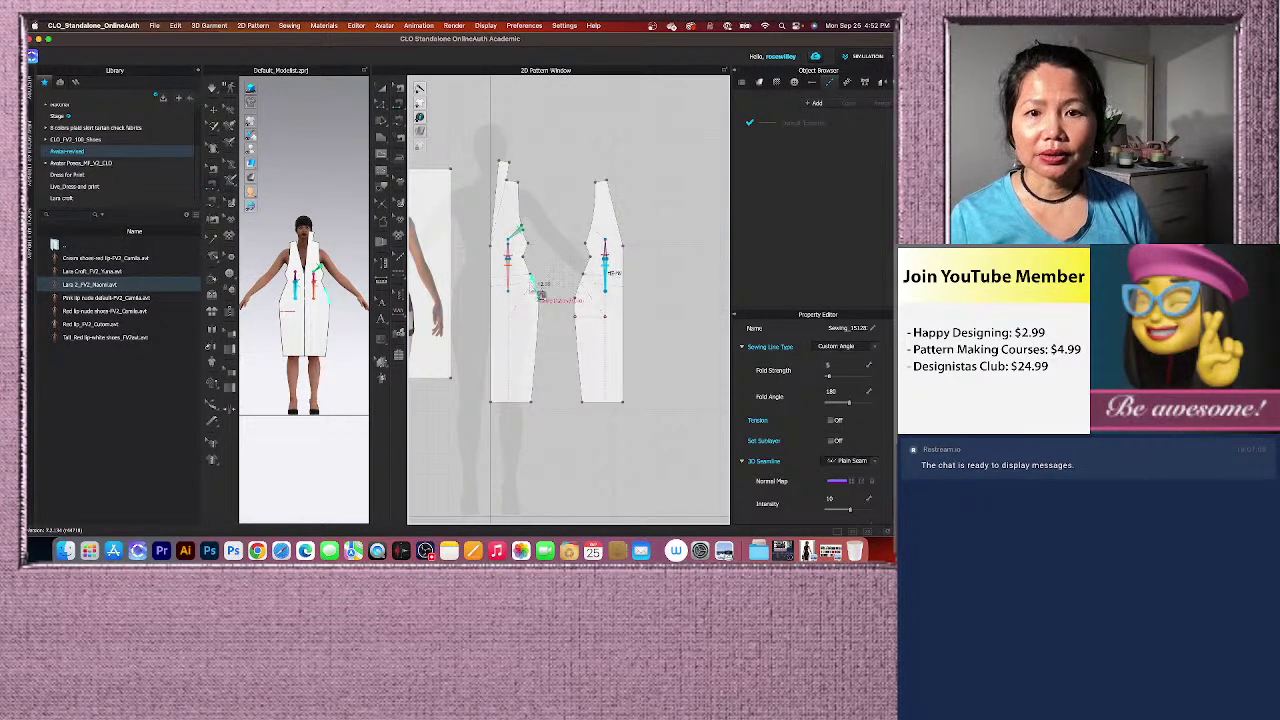
scroll(533, 347, "up", 2)
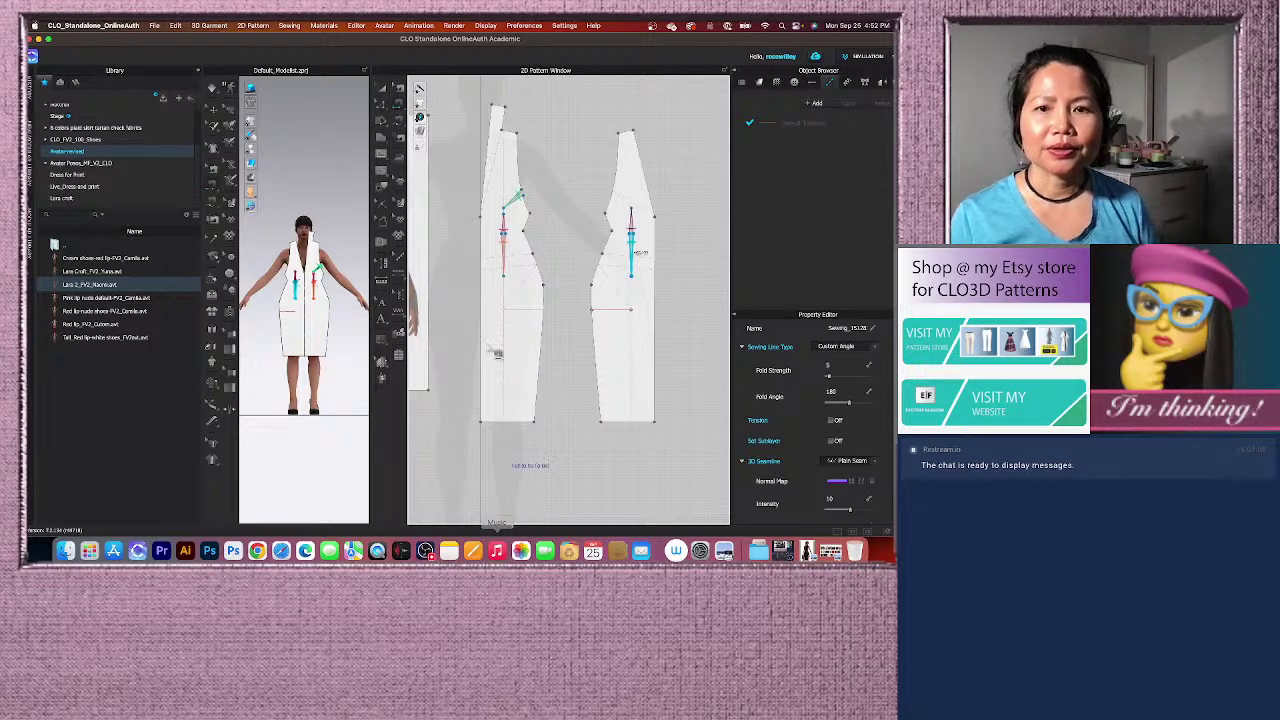
Trace the front piece's vertical dart baseline and its diagonal and horizontal hip guide baselines as internal lines.
left_click(382, 186)
scroll(488, 391, "up", 2)
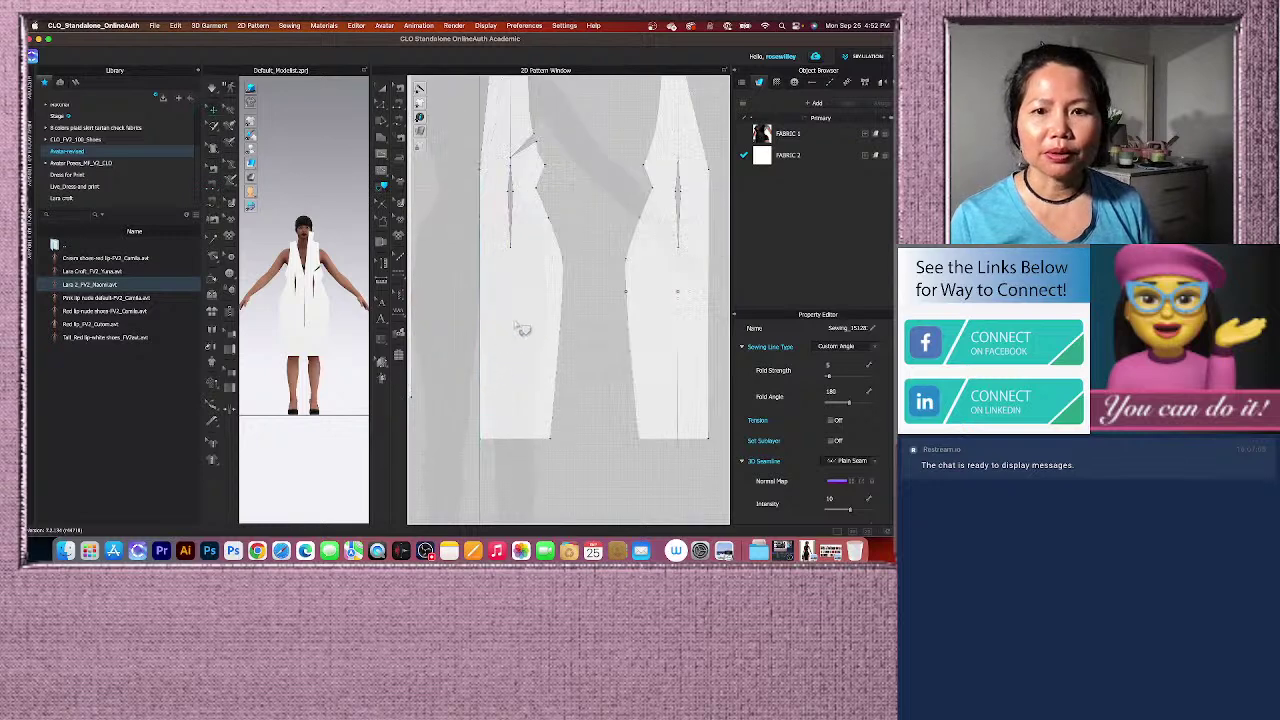
left_click(516, 328)
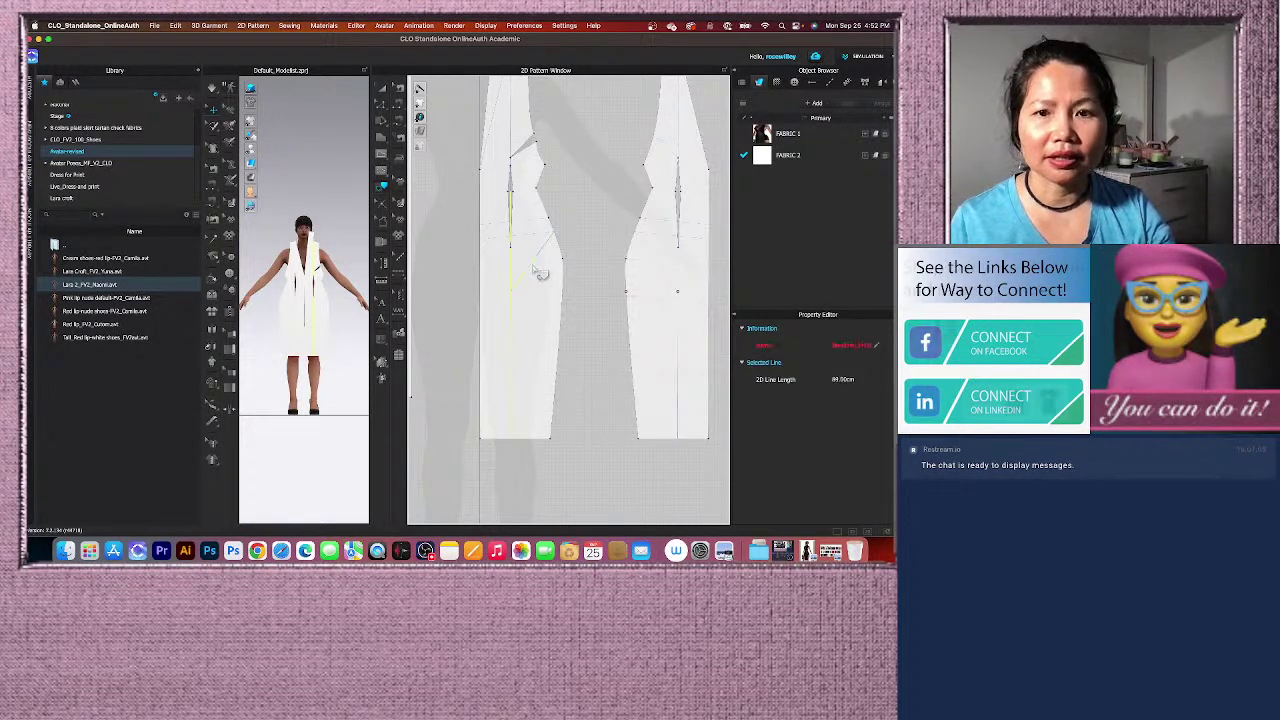
left_click(551, 304)
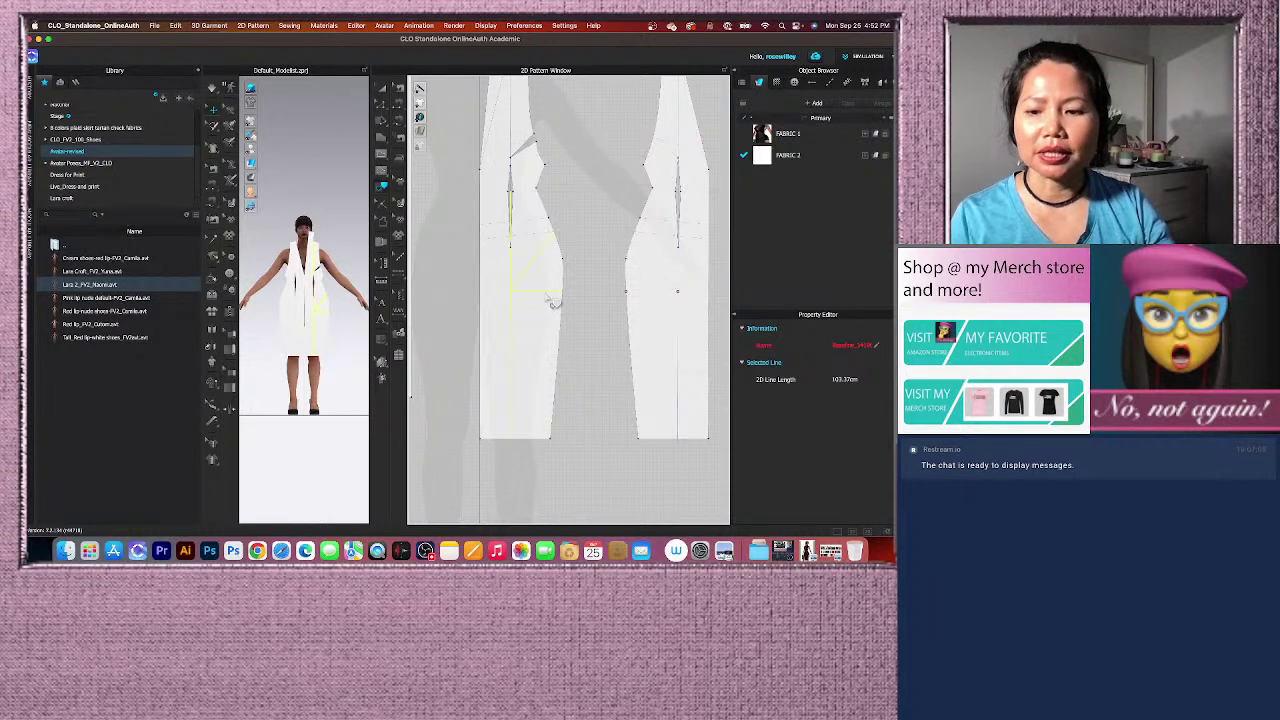
left_click(552, 302)
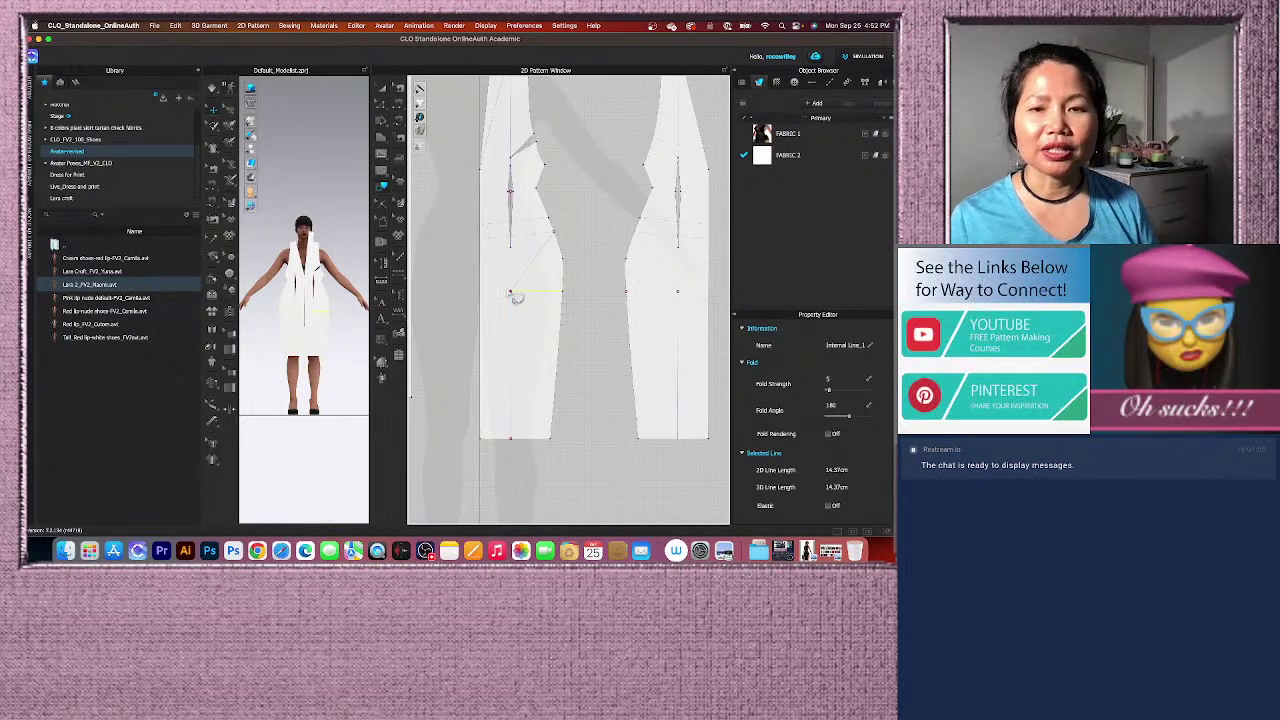
Delete the front piece's internal line that runs diagonally from the side seam to the hip guide point and down to the hem.
scroll(518, 300, "up", 5)
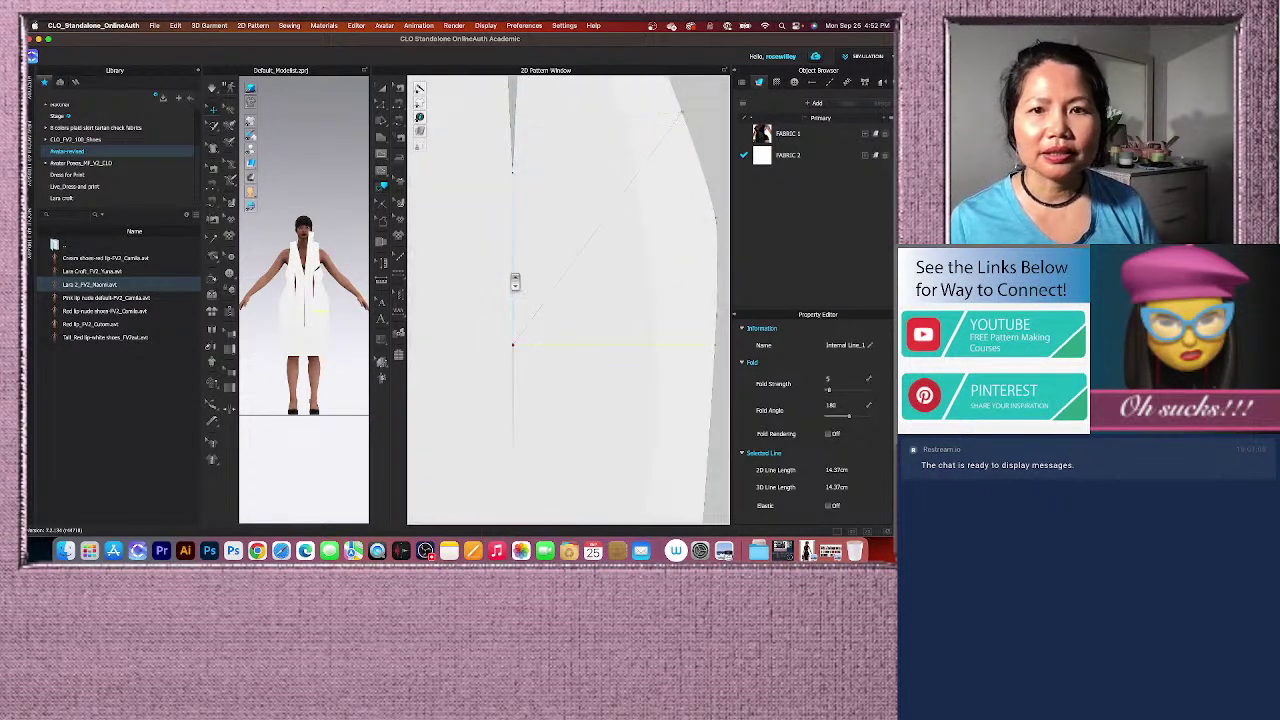
scroll(514, 280, "down", 8)
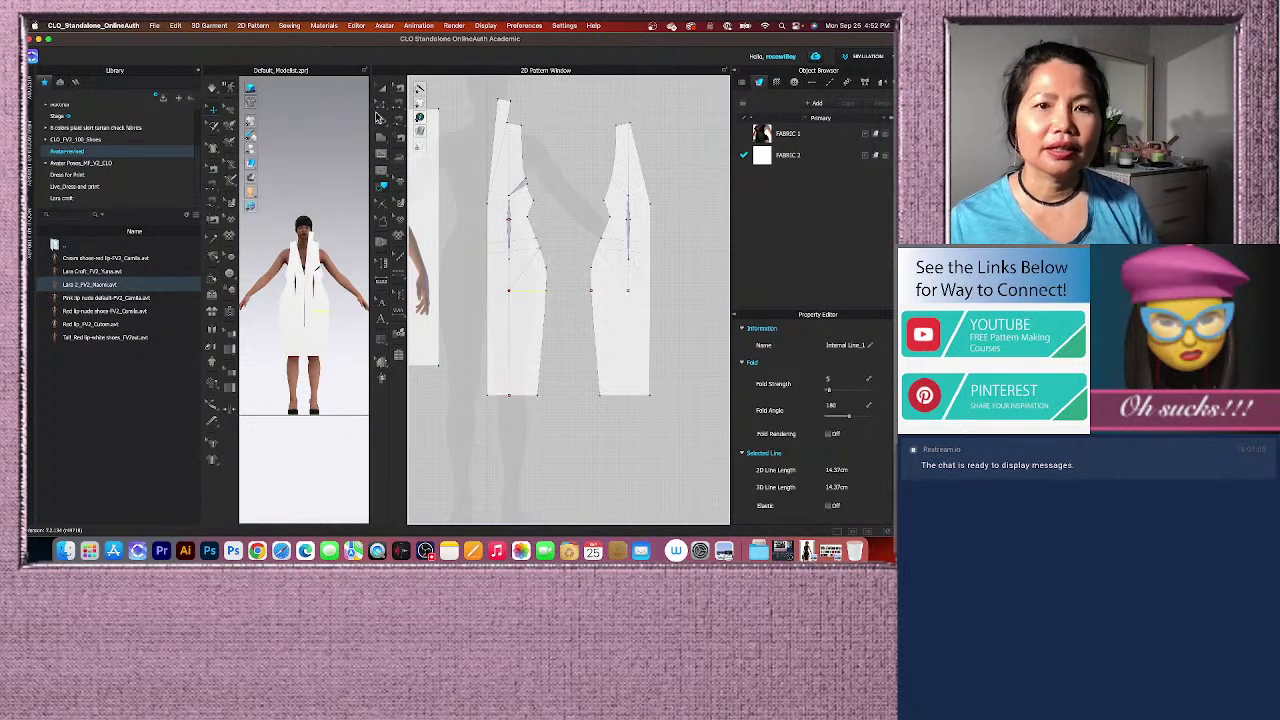
left_click(383, 92)
left_click(510, 312)
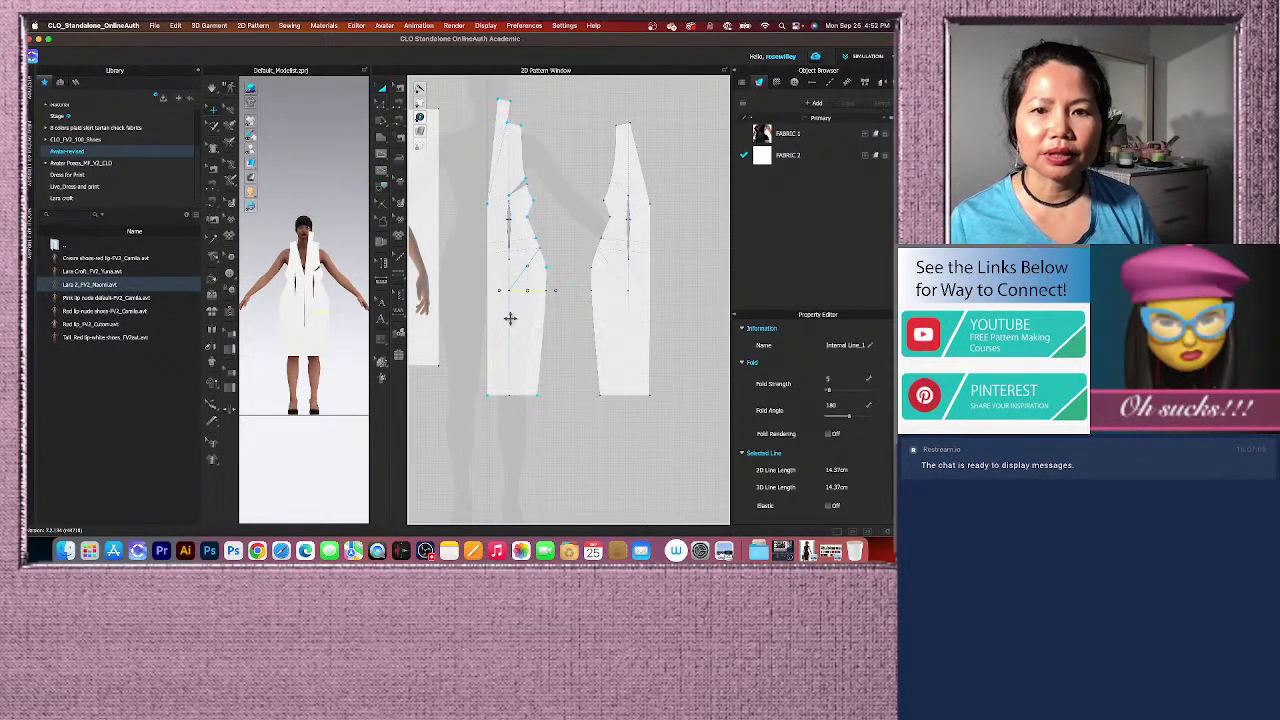
scroll(510, 318, "up", 4)
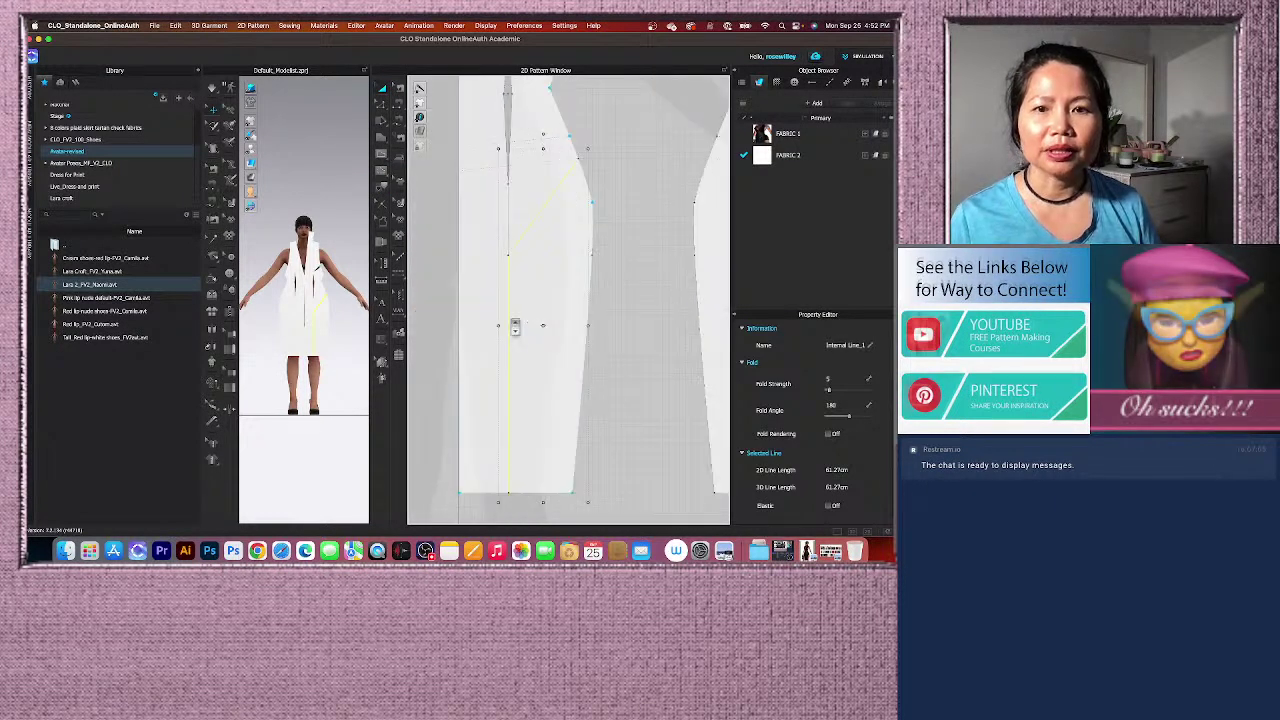
left_click(508, 211)
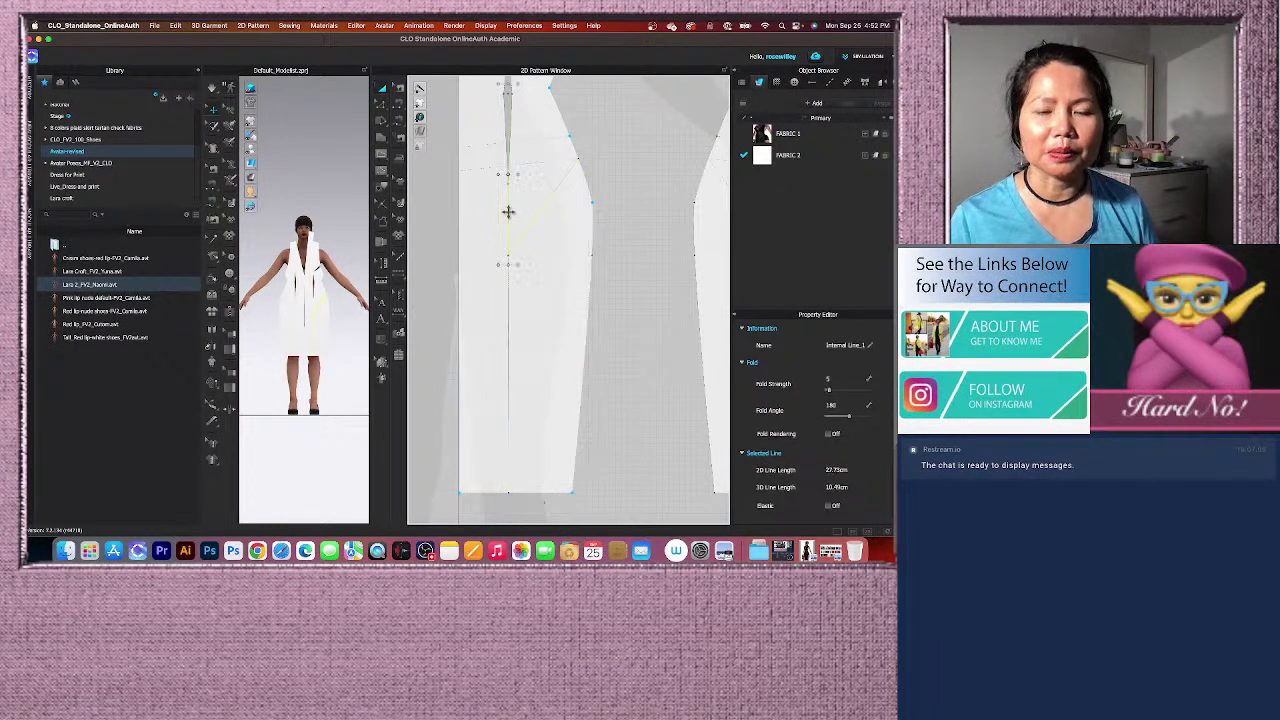
scroll(506, 330, "up", 2)
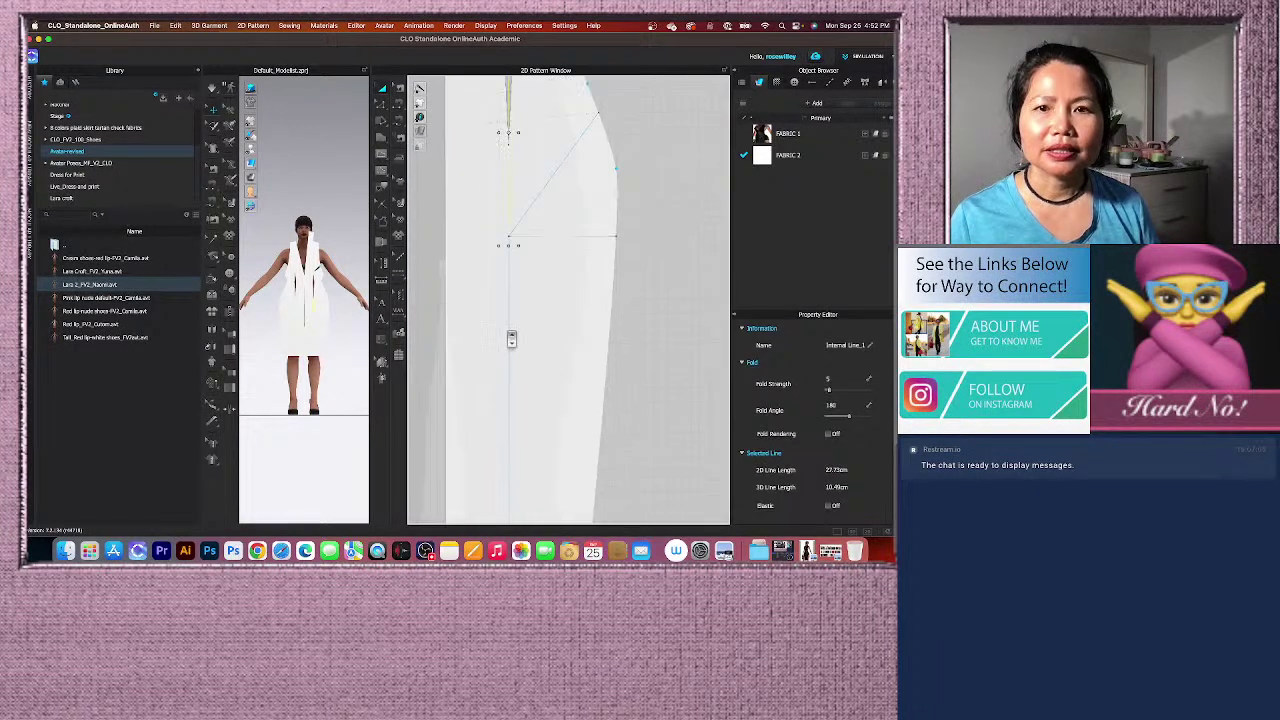
left_click(545, 188)
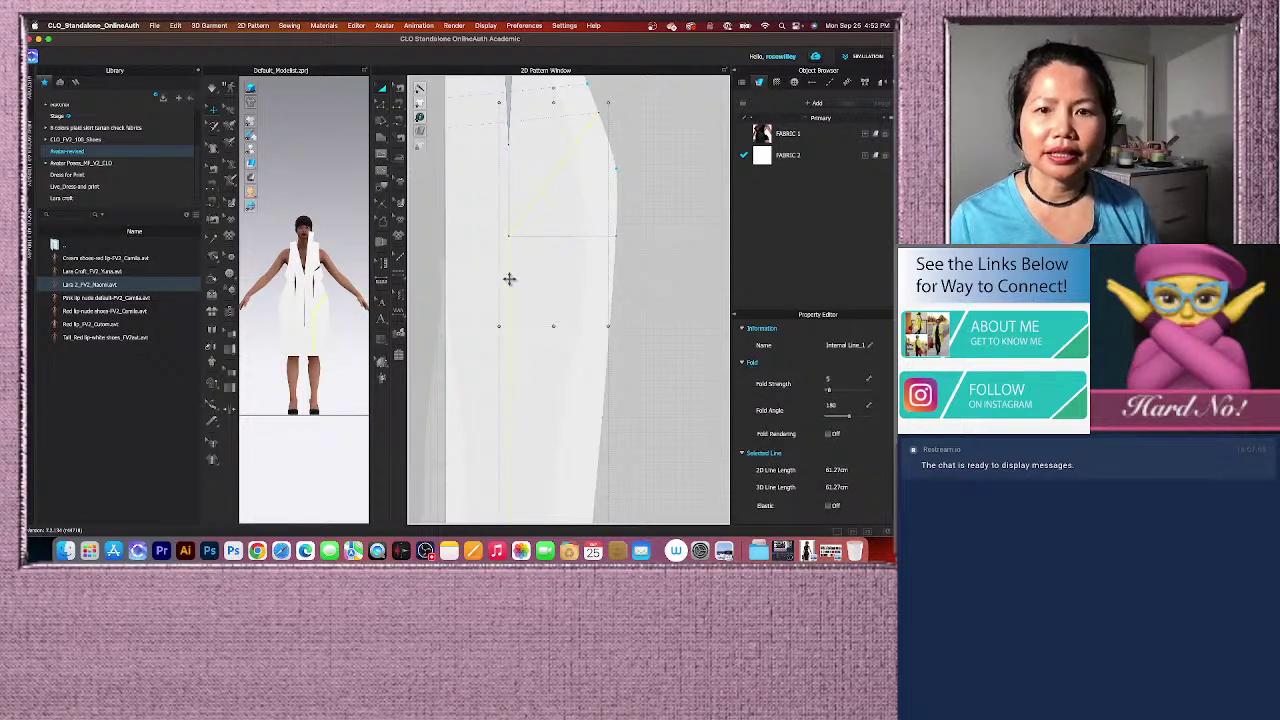
left_click(509, 188)
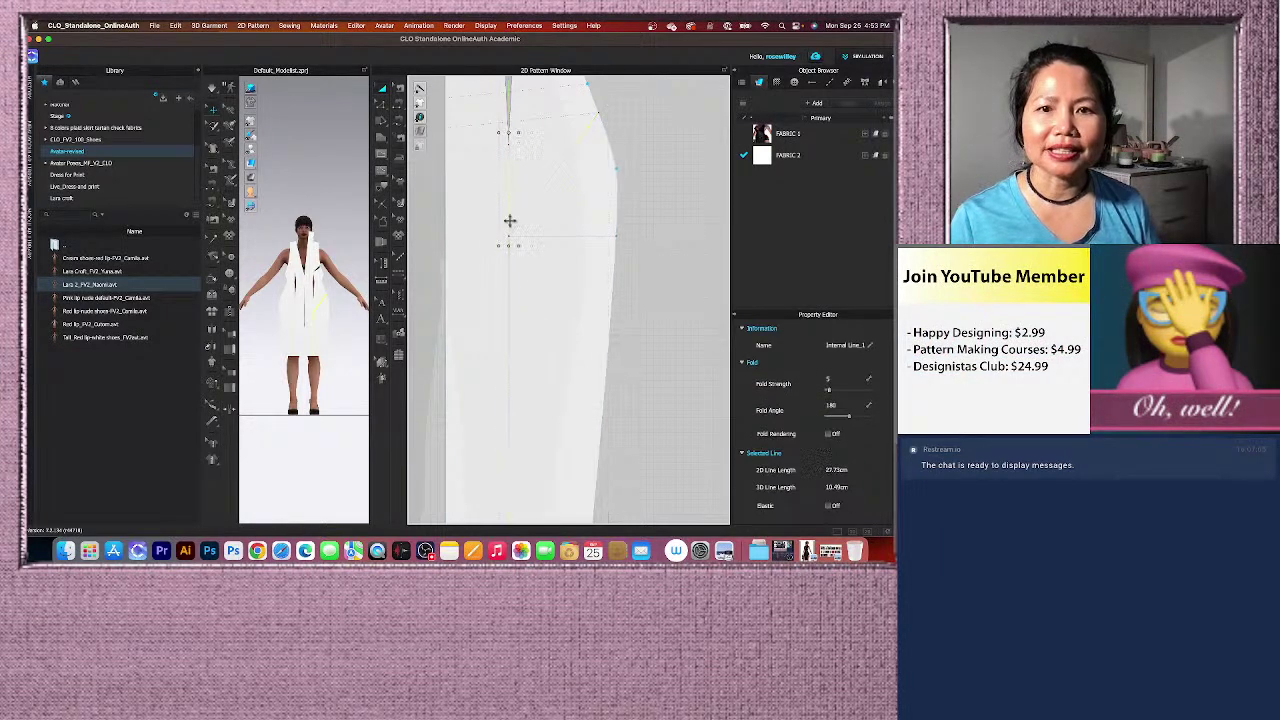
left_click(534, 197)
left_click(648, 203)
left_click(568, 151)
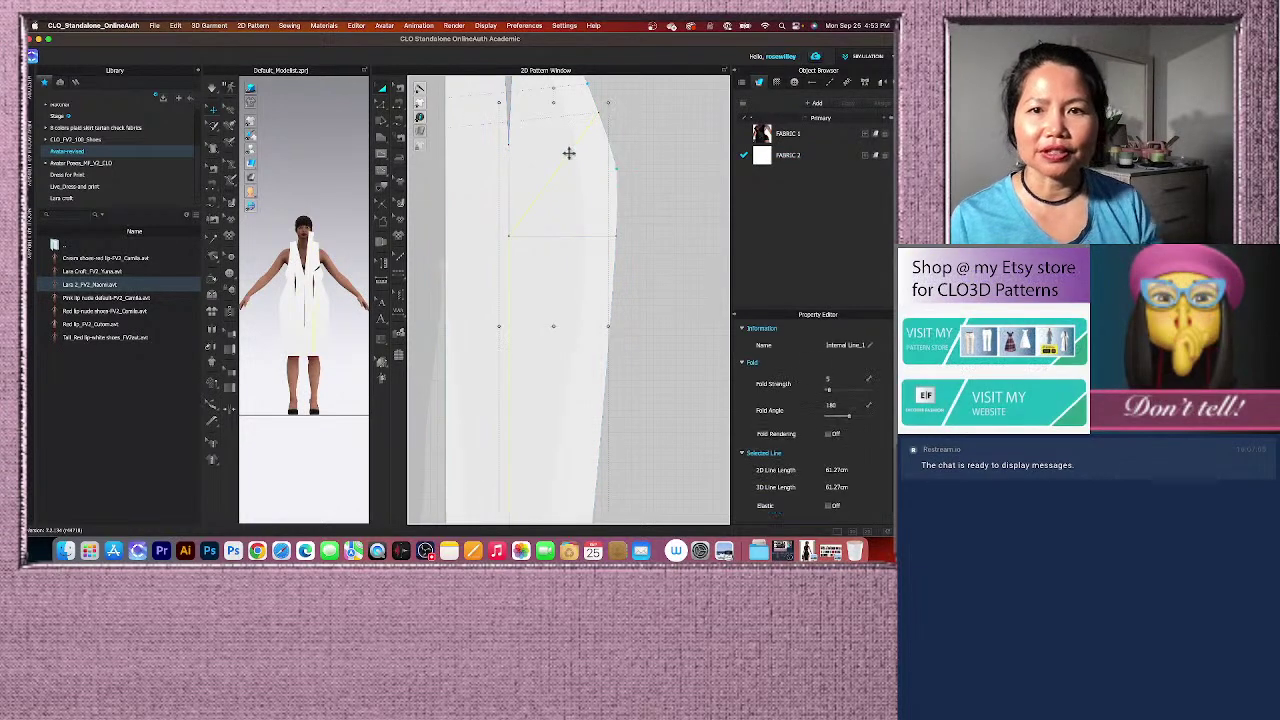
key("Delete")
scroll(544, 384, "down", 4)
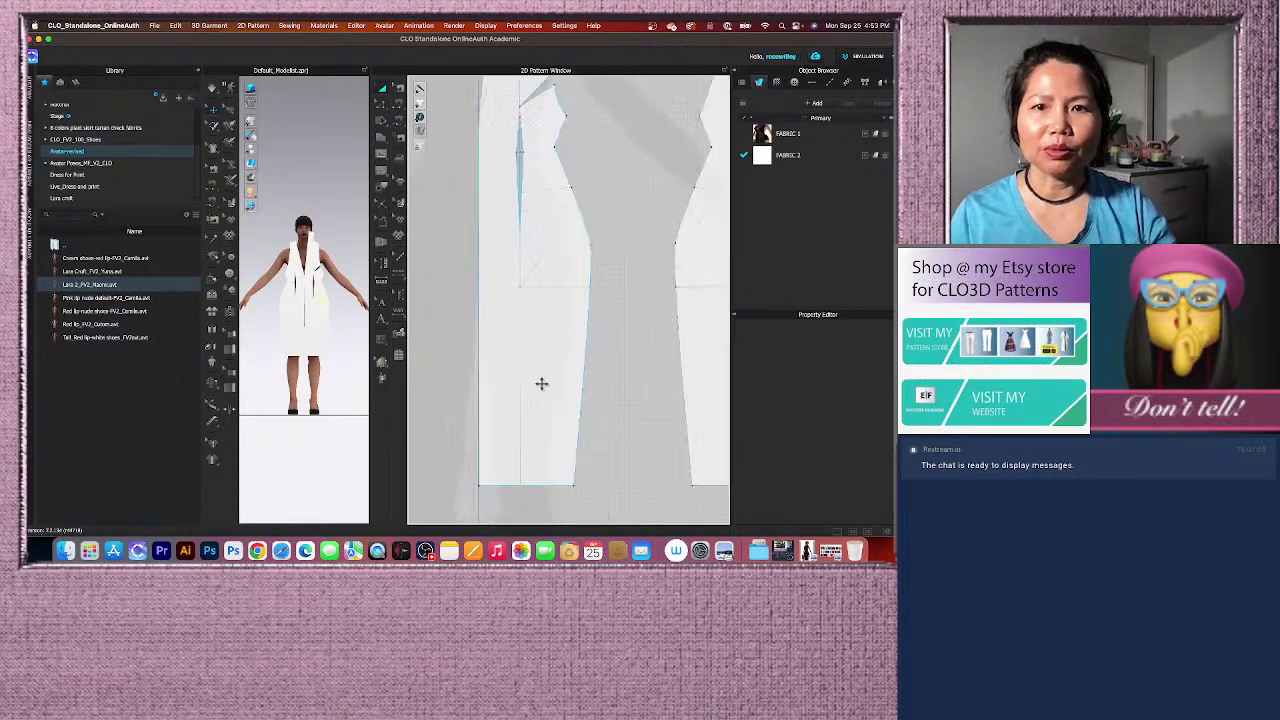
Delete the vertical internal line below the front waist dart and retrace its full vertical baseline as an internal line down to the hem.
scroll(530, 298, "up", 3)
left_click(516, 224)
key("Delete")
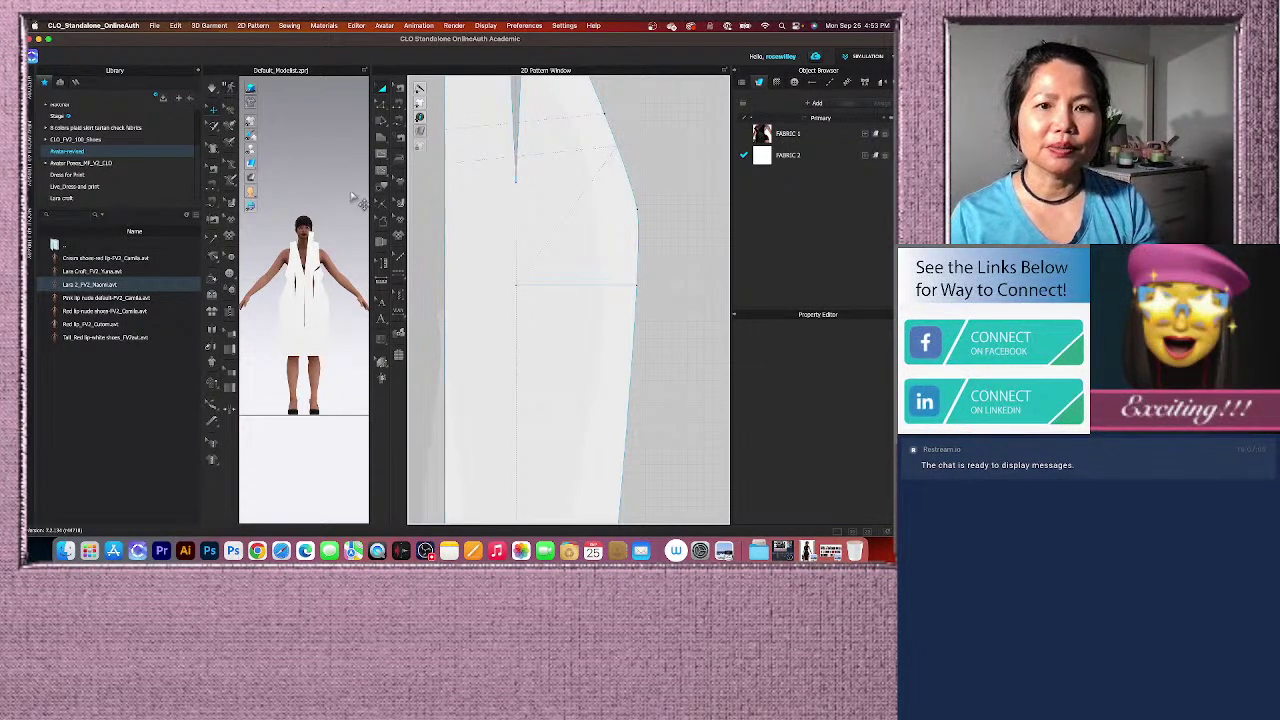
left_click(517, 251)
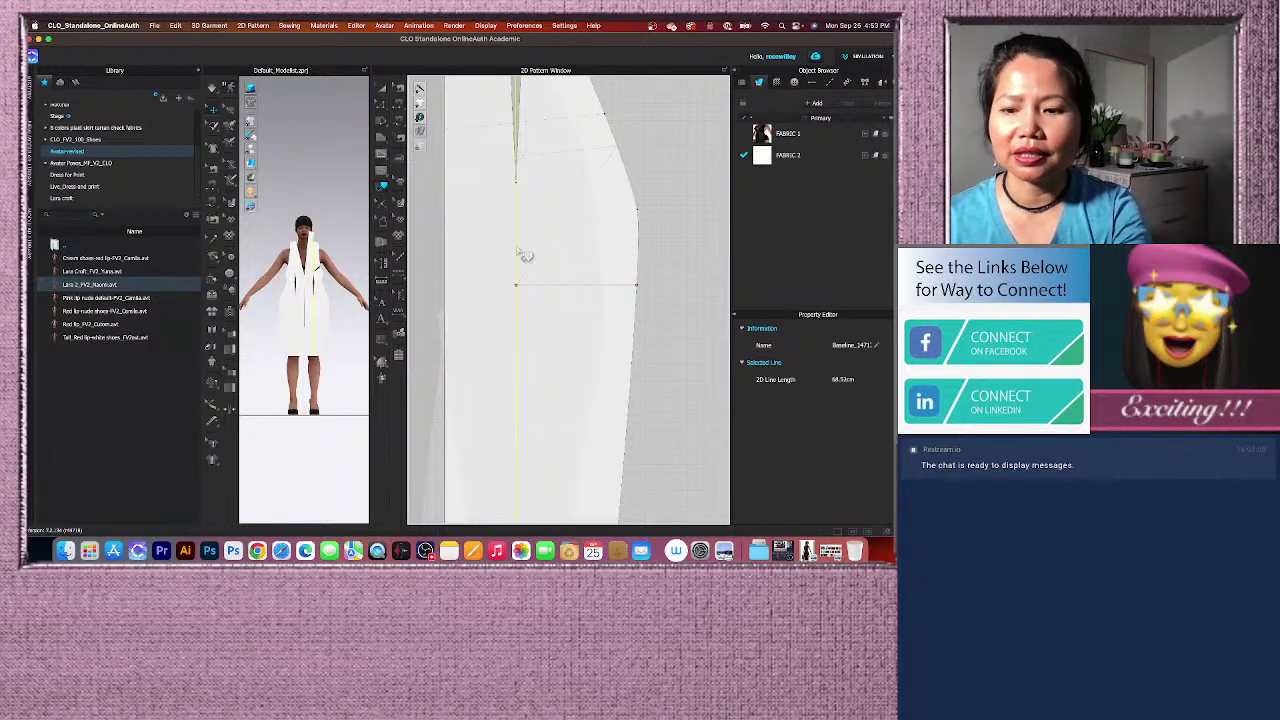
key("Return")
scroll(517, 250, "down", 5)
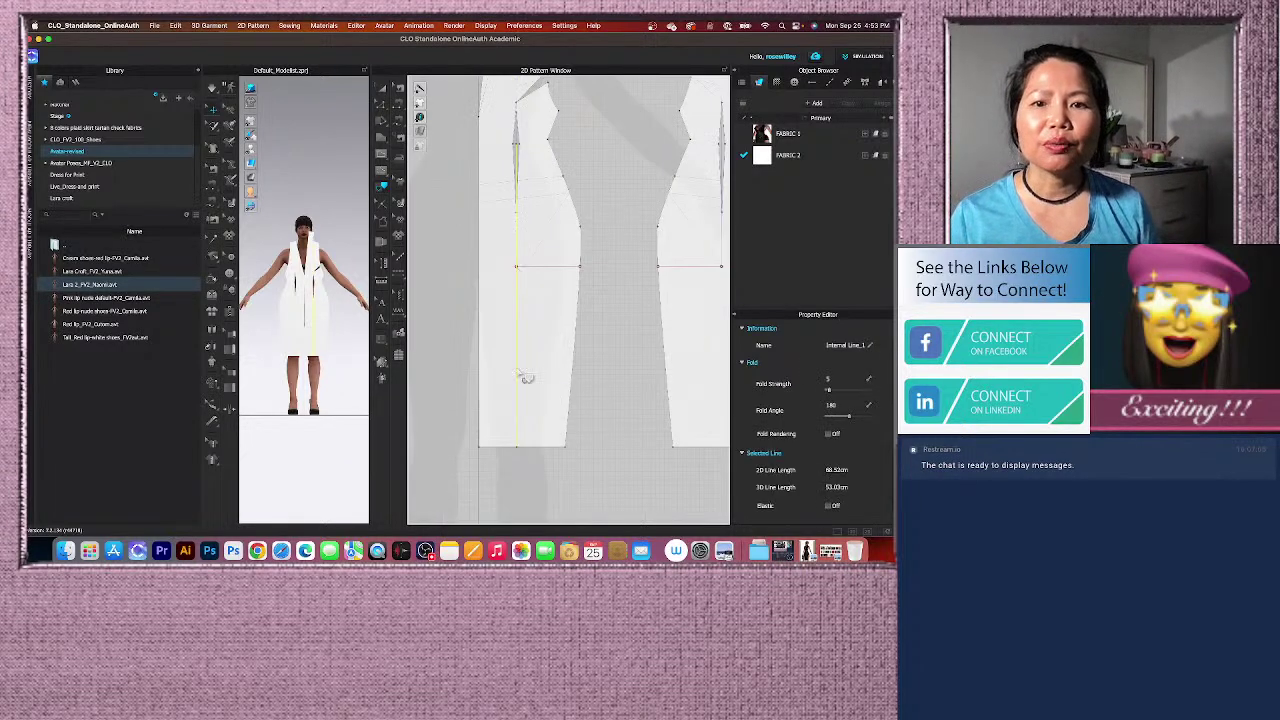
Try to cut and sew the front piece along the vertical internal line running through the waist dart.
left_click(382, 112)
left_click(430, 103)
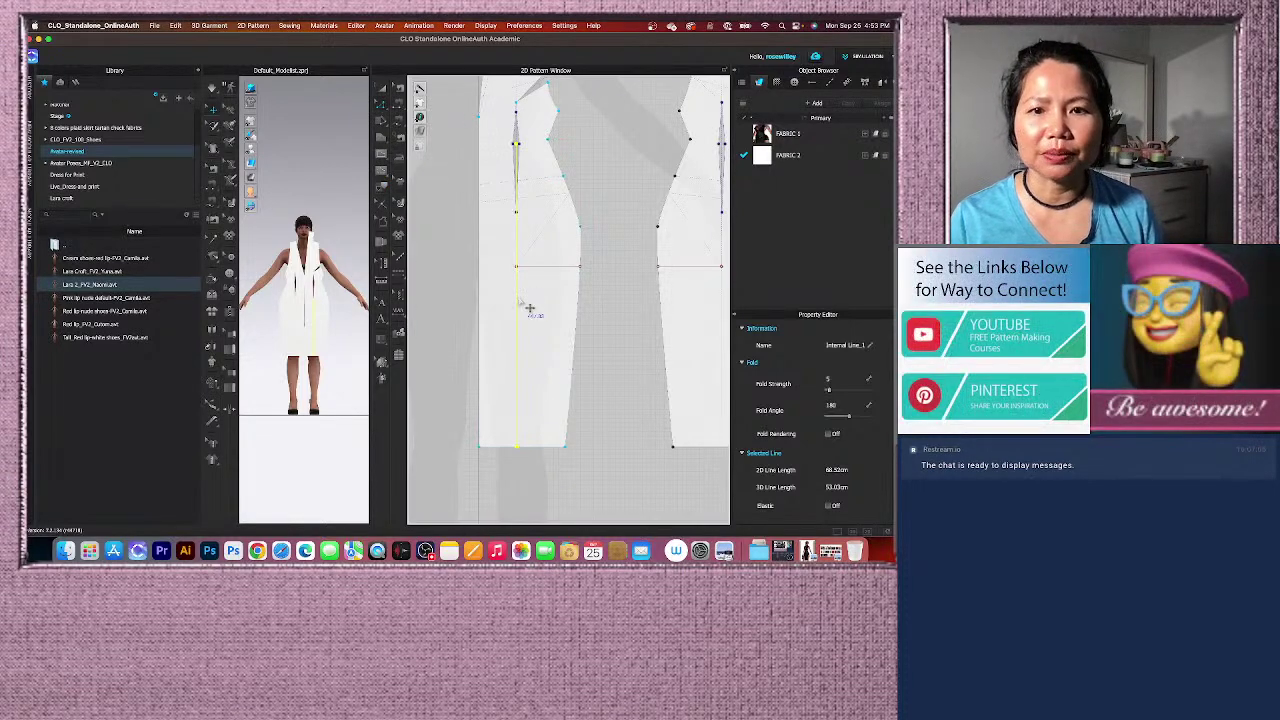
right_click(517, 296)
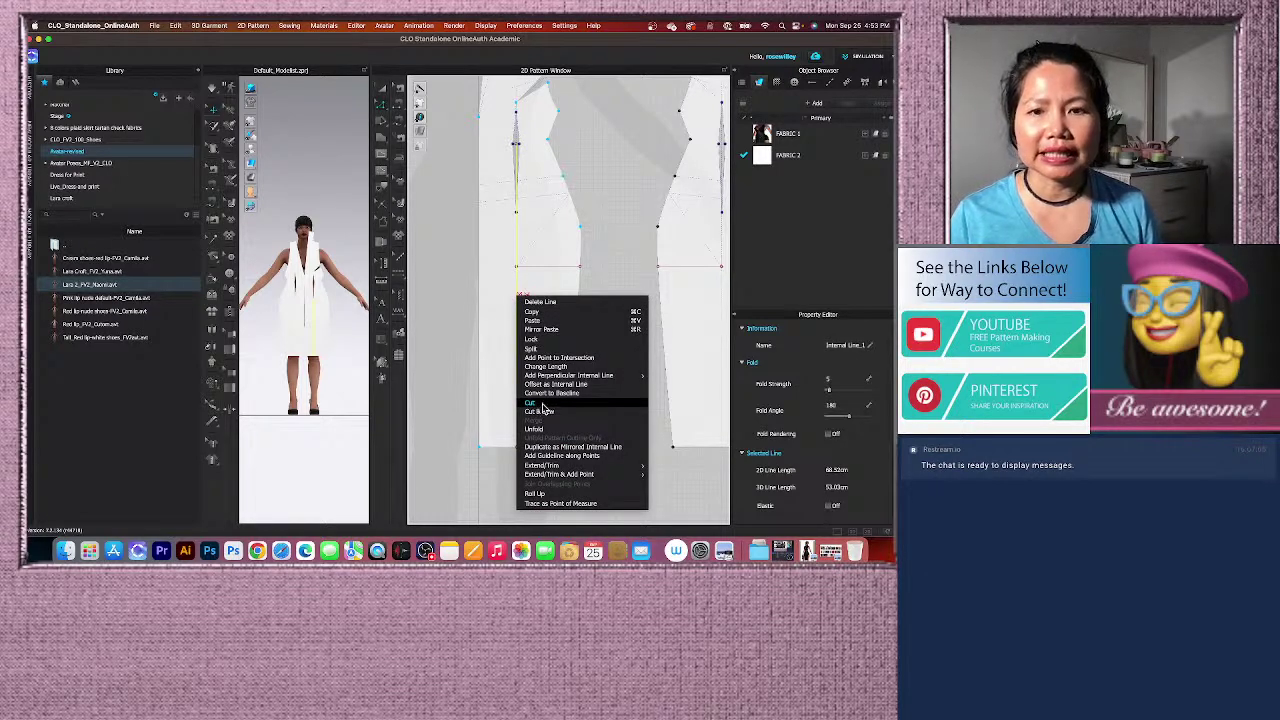
left_click(538, 412)
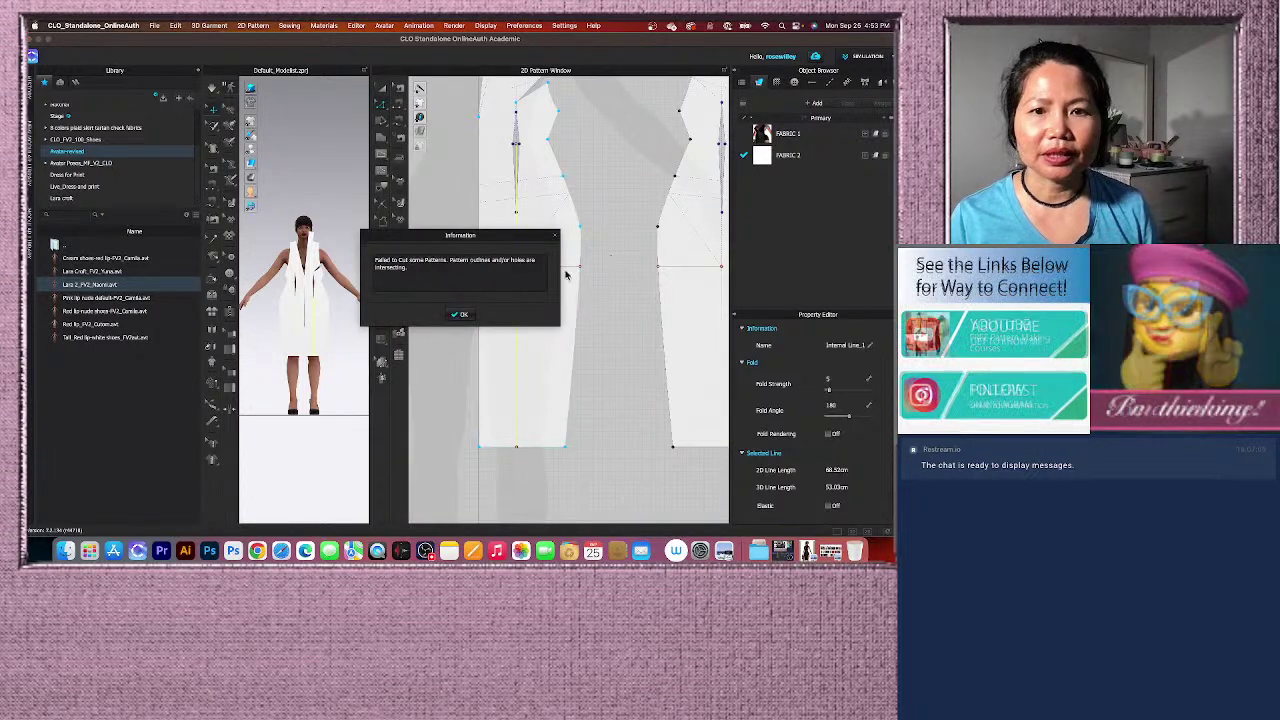
left_click(465, 310)
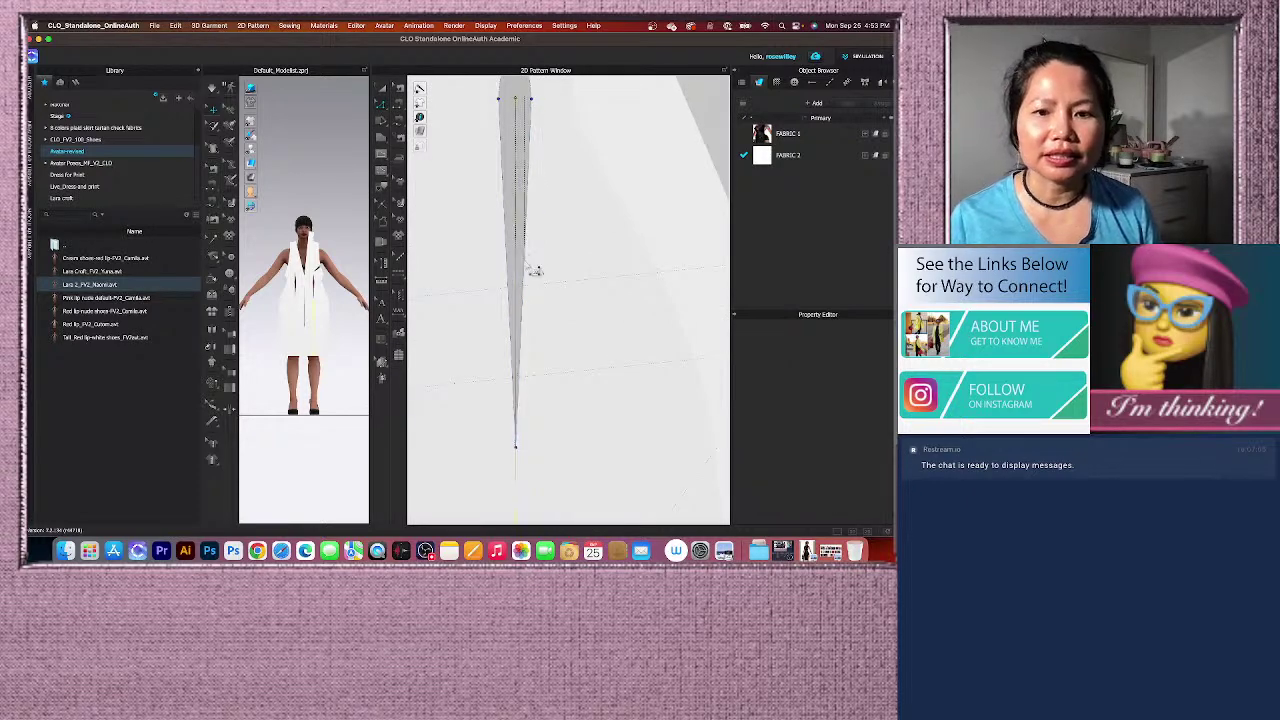
Shorten the front piece's vertical internal line by moving its upper endpoint down to the waist dart's lower tip.
left_click(523, 471)
left_click(515, 100)
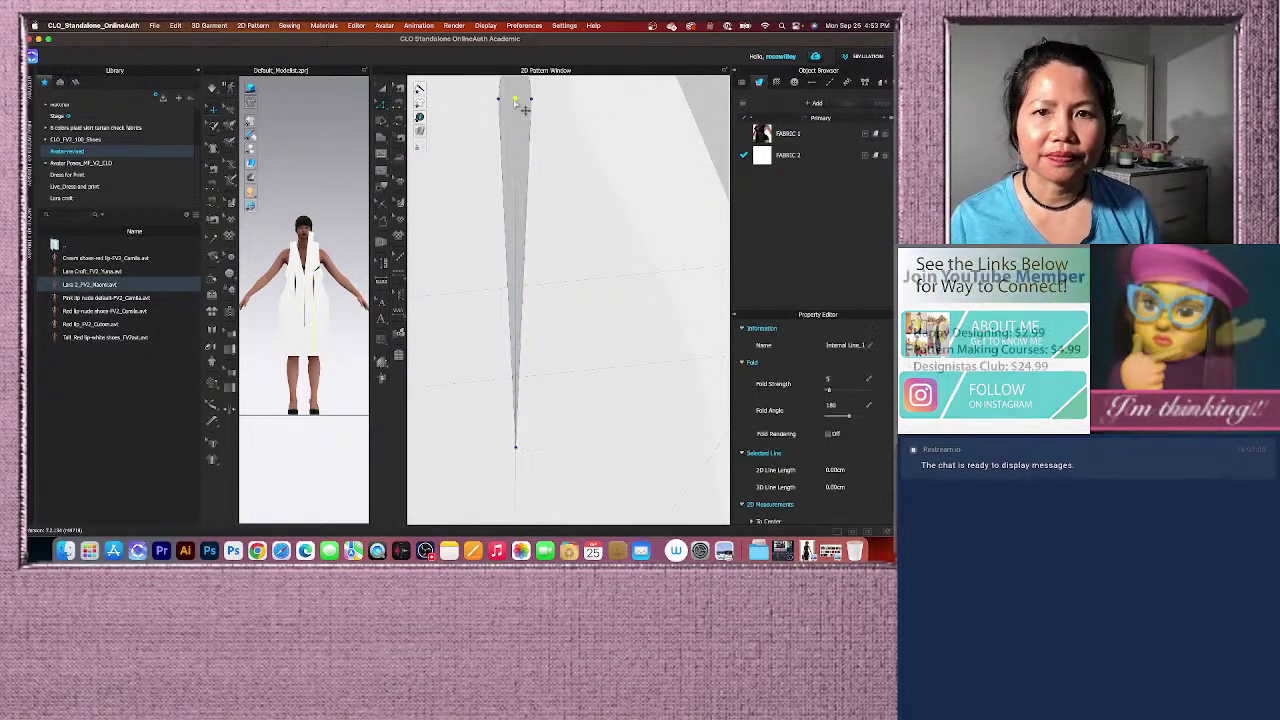
double_click(528, 461)
scroll(530, 455, "down", 3)
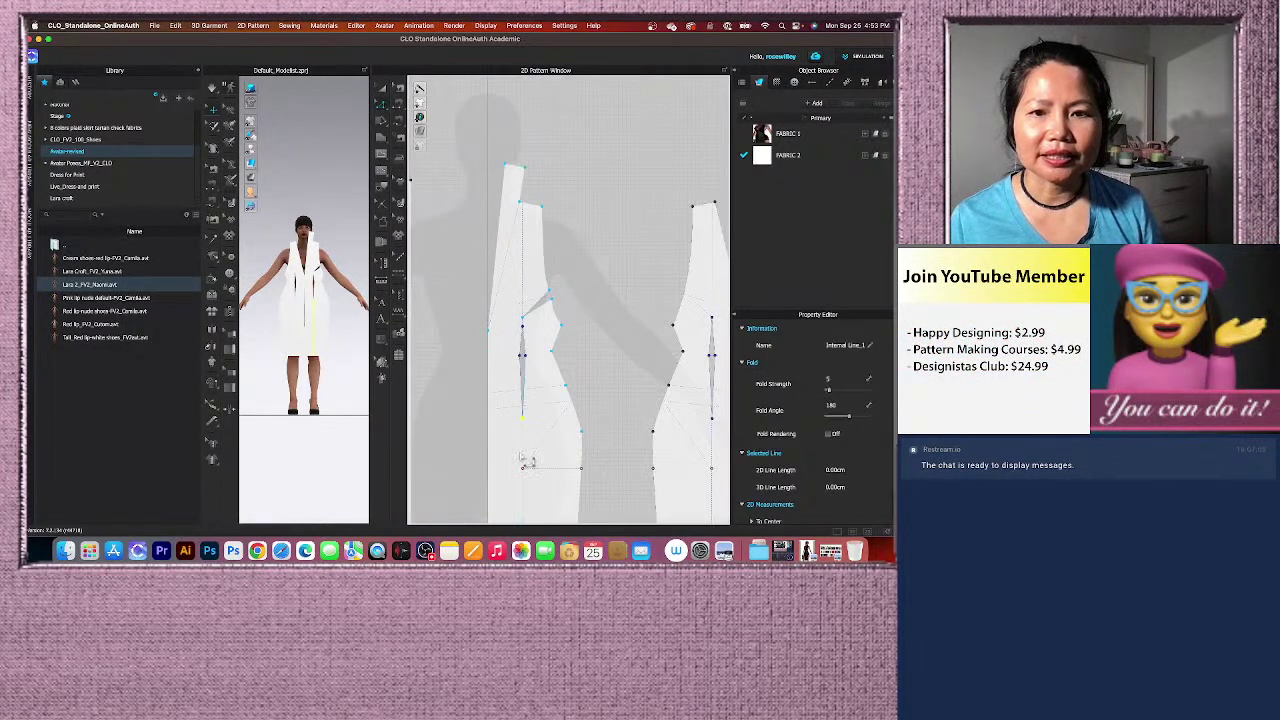
scroll(534, 427, "up", 5)
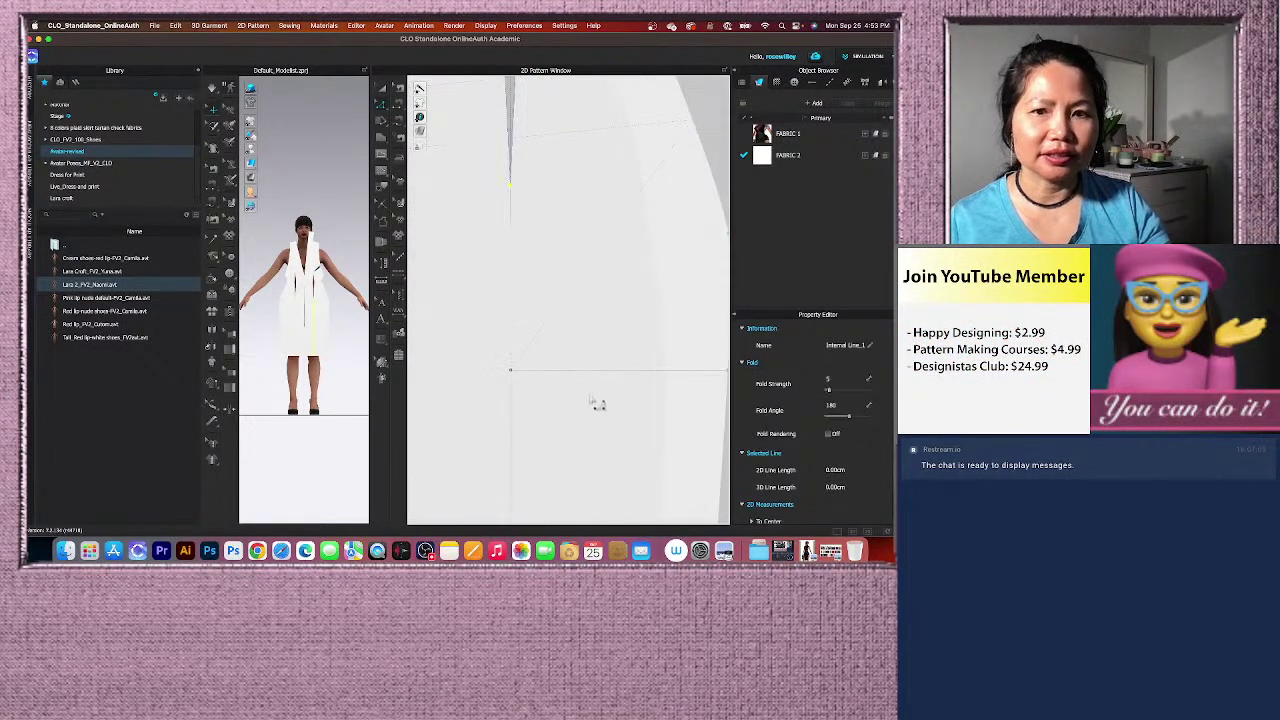
scroll(598, 408, "down", 3)
scroll(586, 455, "down", 3)
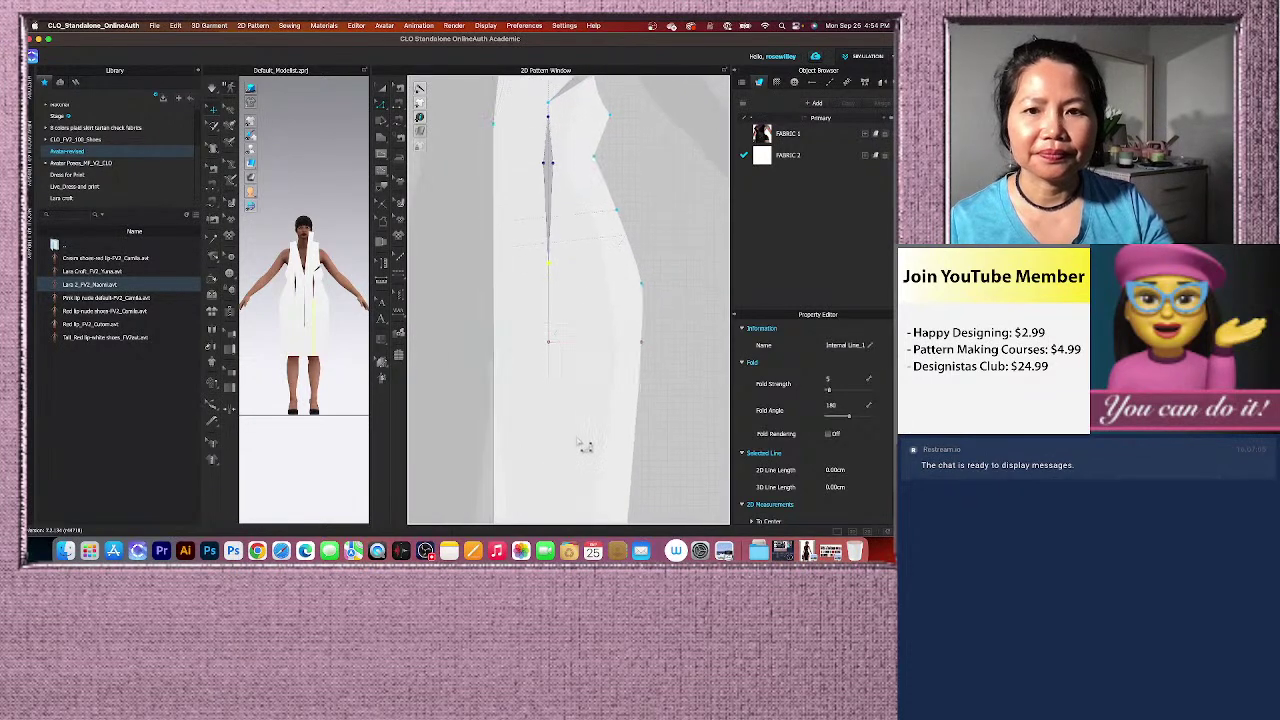
Try to cut the front piece along the shortened vertical line from the dart's lower tip to the hem.
left_click(551, 415)
right_click(551, 410)
left_click(592, 306)
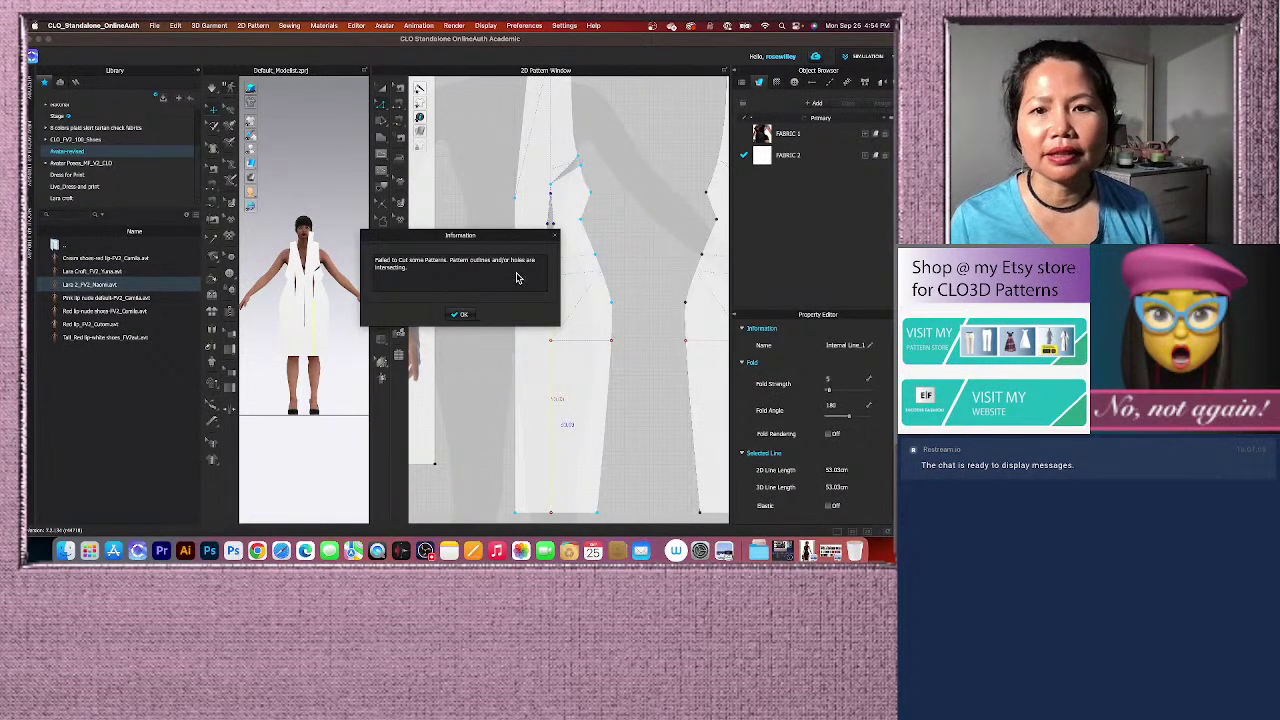
left_click(463, 314)
Remove the front waist dart opening by deleting the two points at its widest part.
scroll(540, 310, "up", 5)
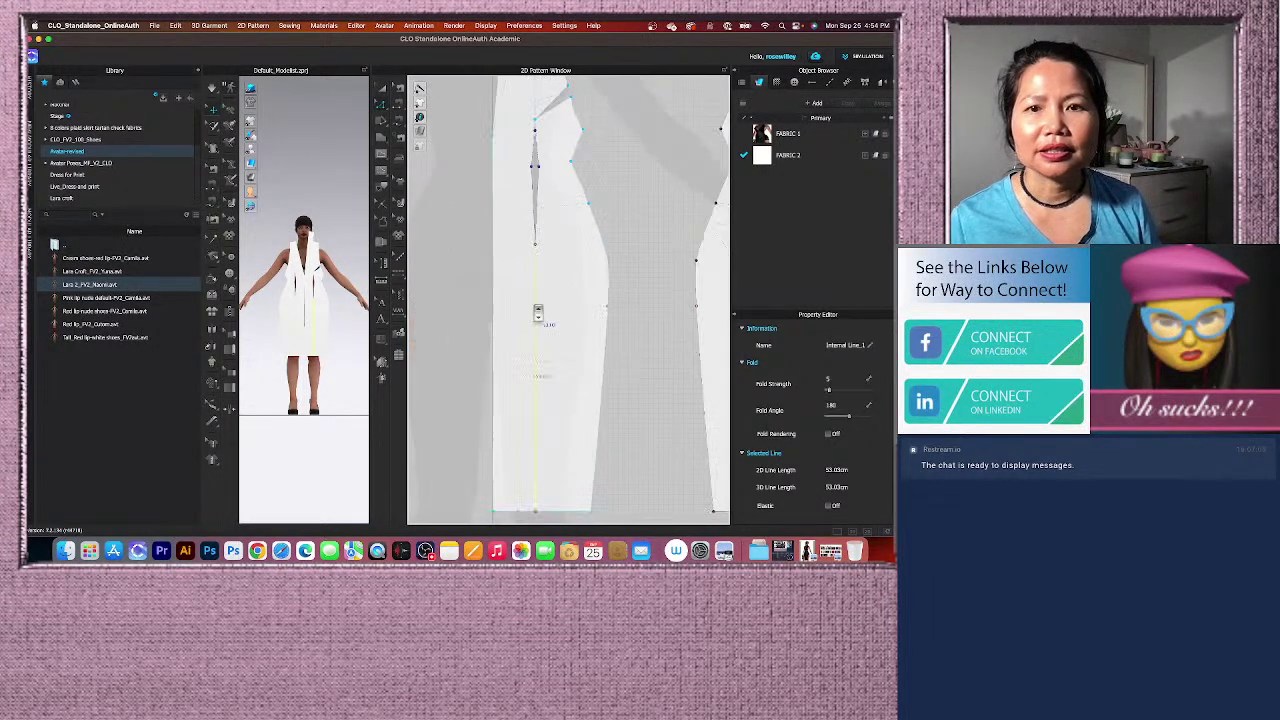
scroll(556, 167, "up", 1)
scroll(566, 325, "up", 2)
scroll(549, 373, "down", 2)
scroll(545, 282, "down", 2)
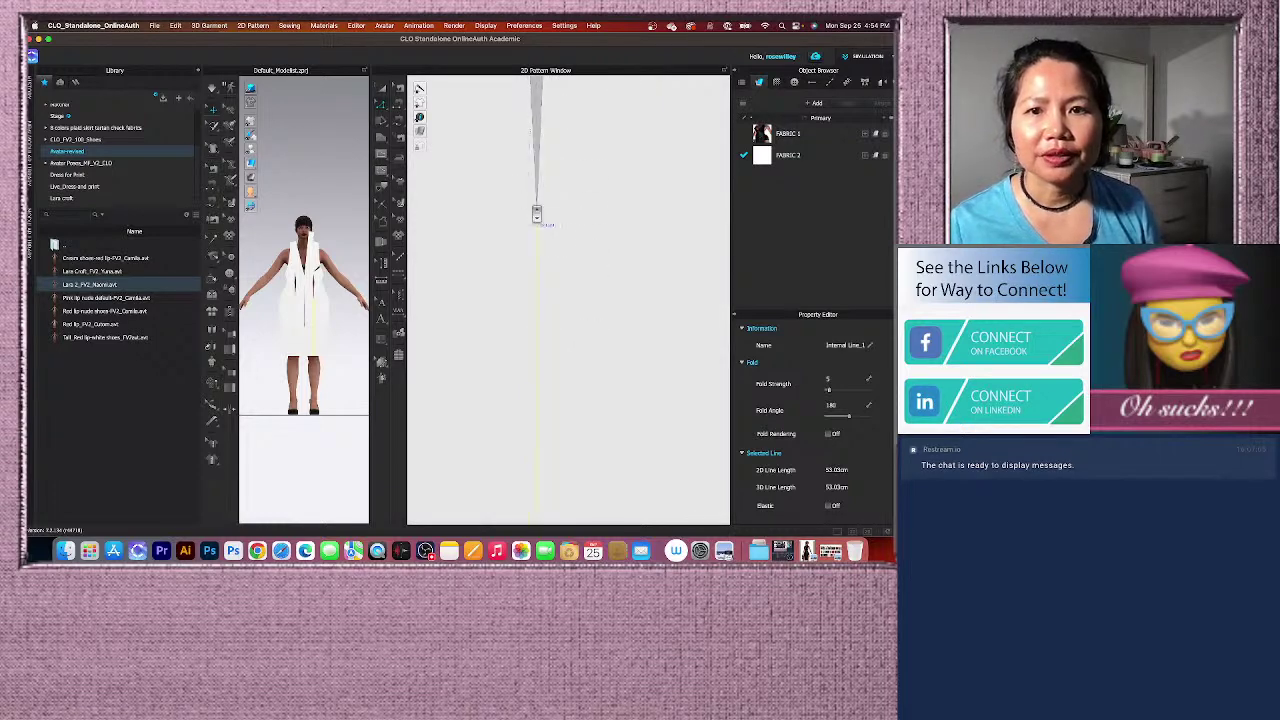
scroll(548, 290, "down", 2)
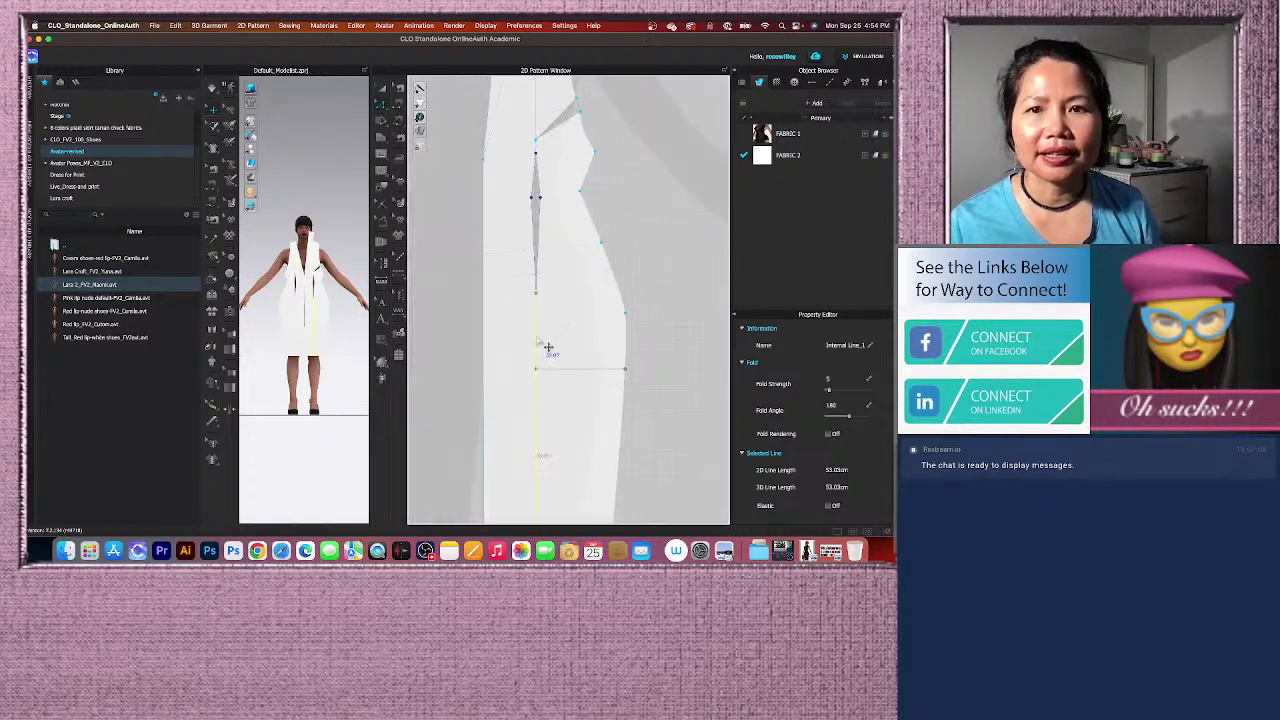
scroll(548, 348, "down", 3)
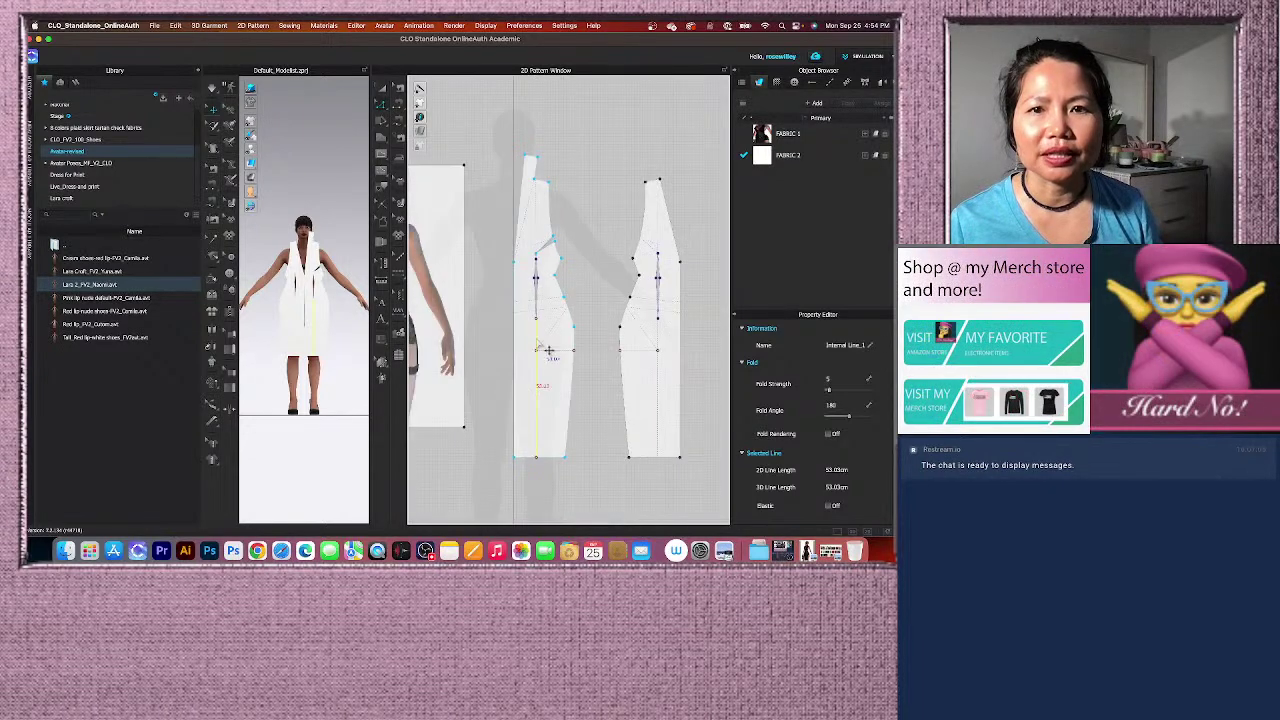
scroll(549, 354, "up", 3)
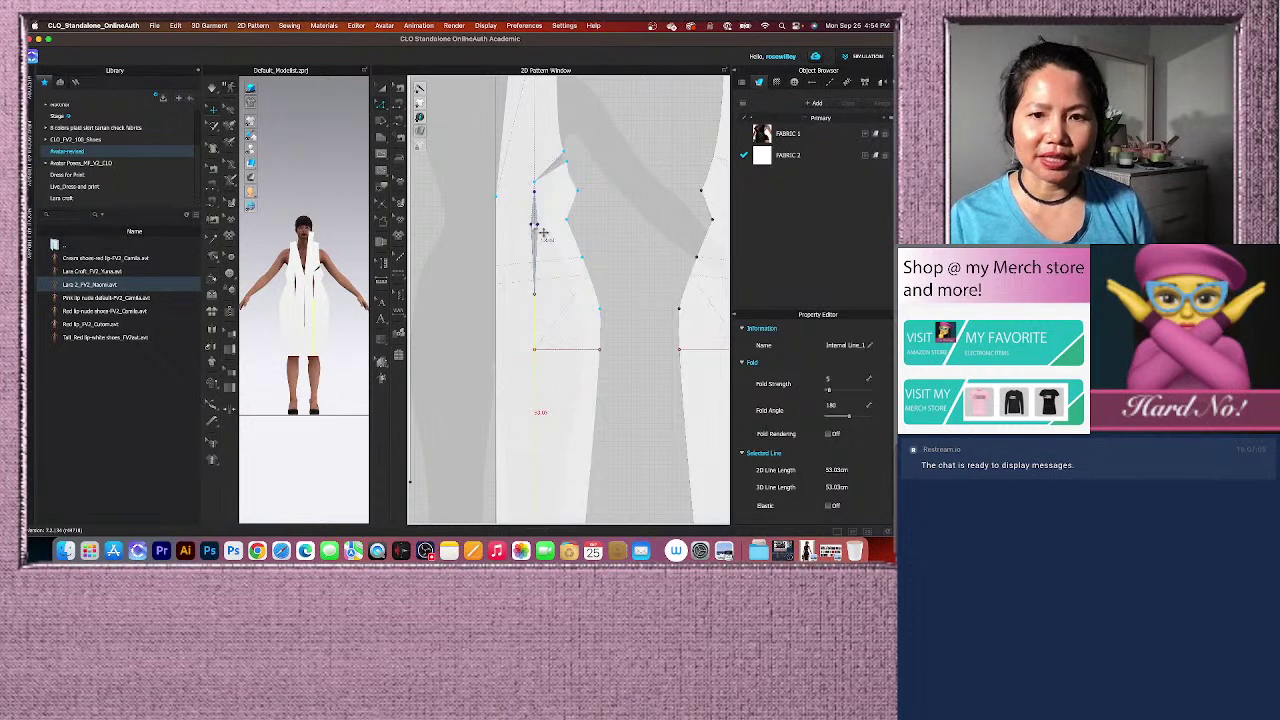
scroll(535, 205, "up", 3)
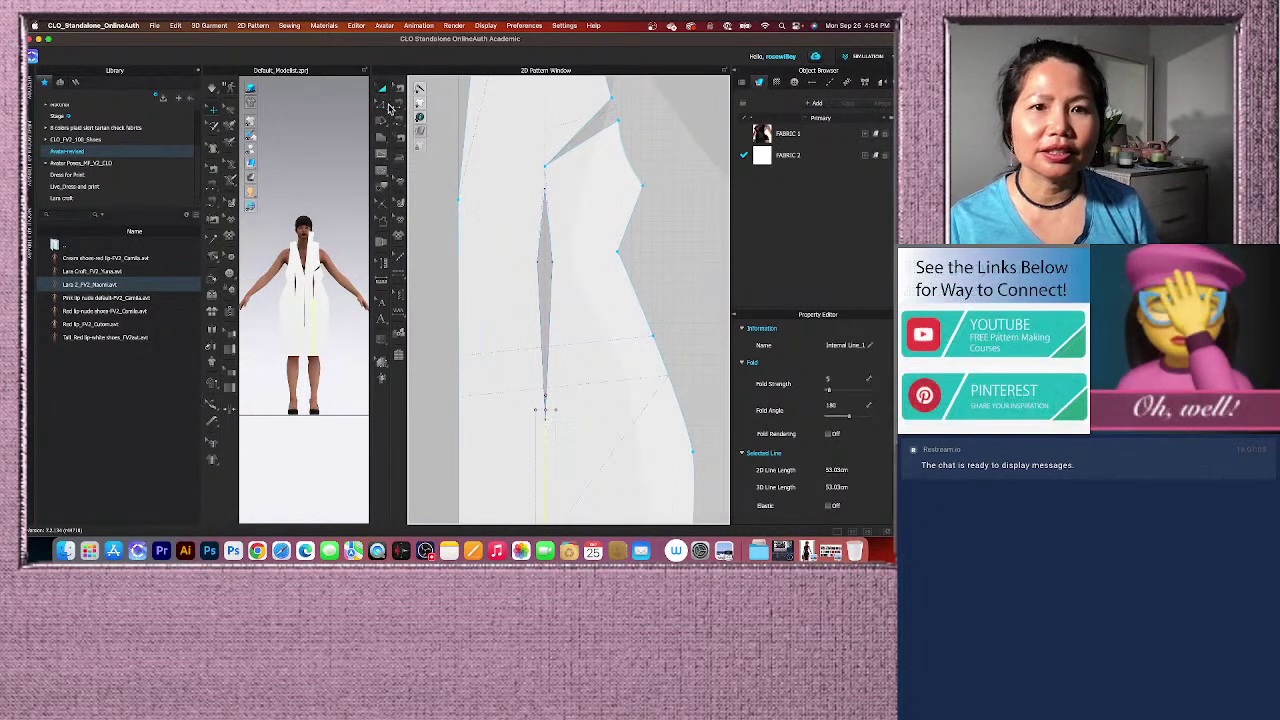
left_click_drag(510, 232, 587, 298)
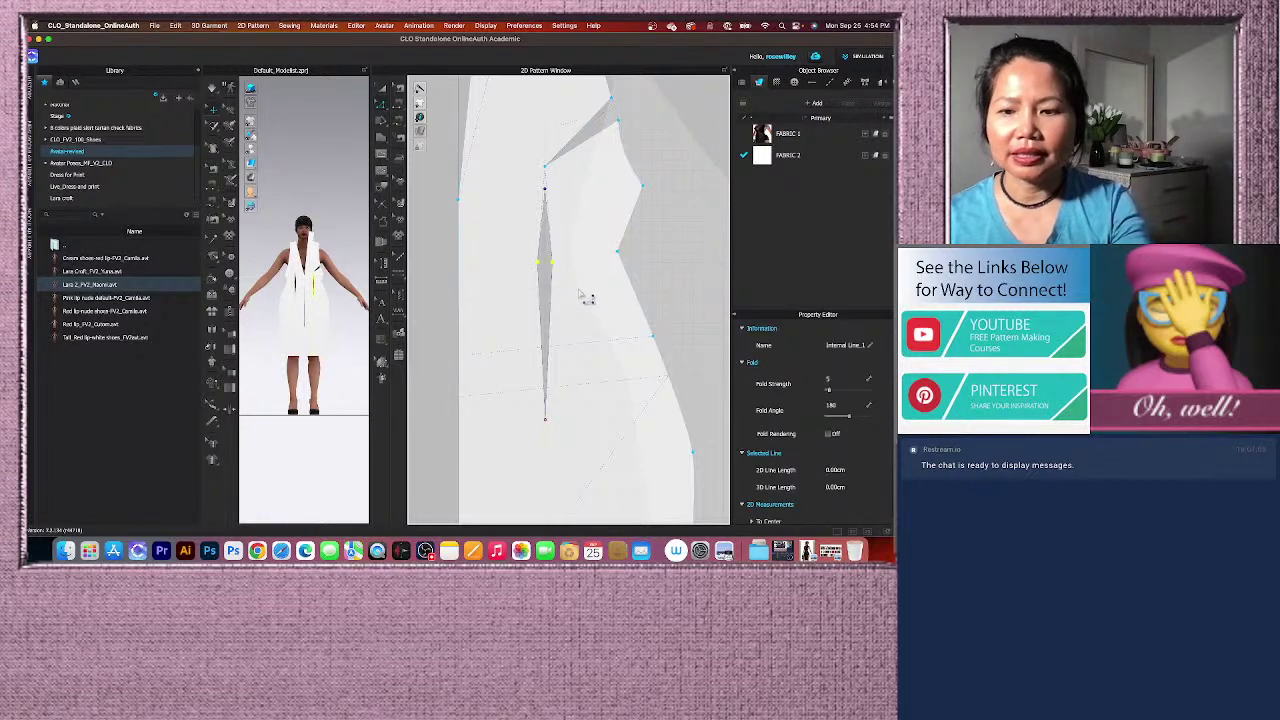
key("Delete")
scroll(572, 288, "down", 2)
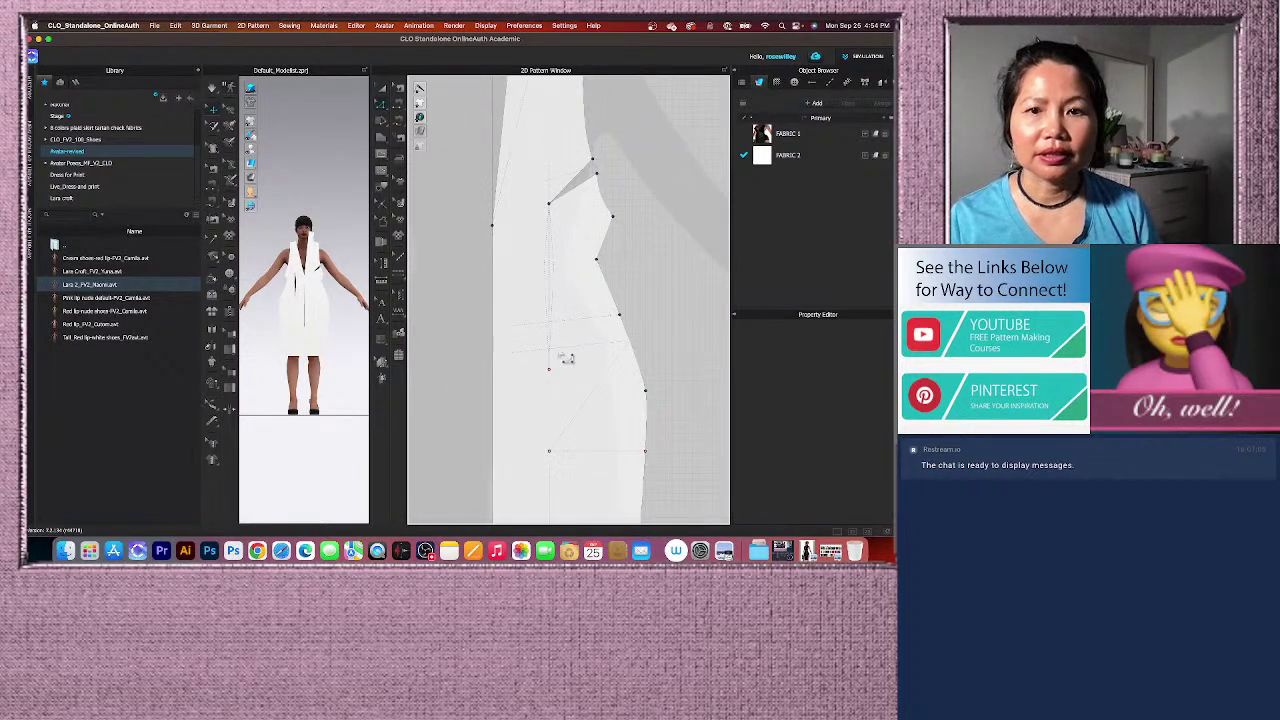
Cut and sew the front piece along the vertical internal line from the former dart tip to the hem.
left_click(560, 410)
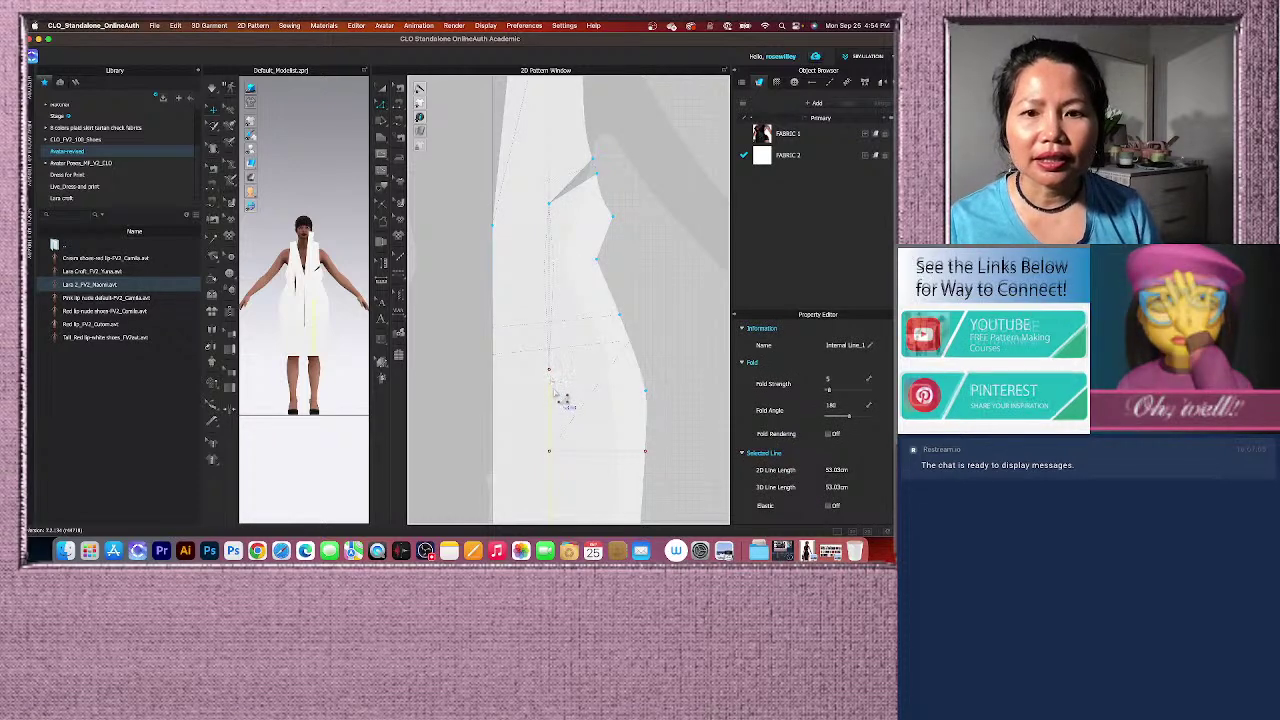
scroll(562, 395, "down", 2)
scroll(562, 401, "up", 2)
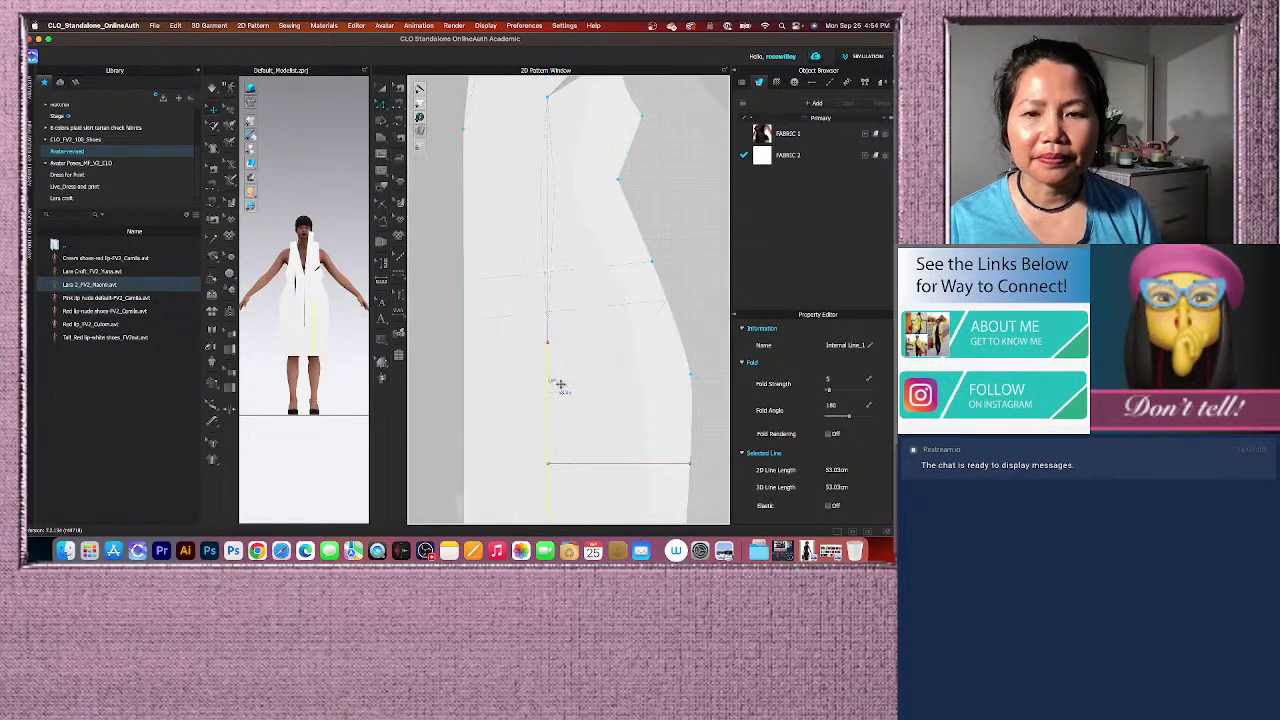
right_click(560, 389)
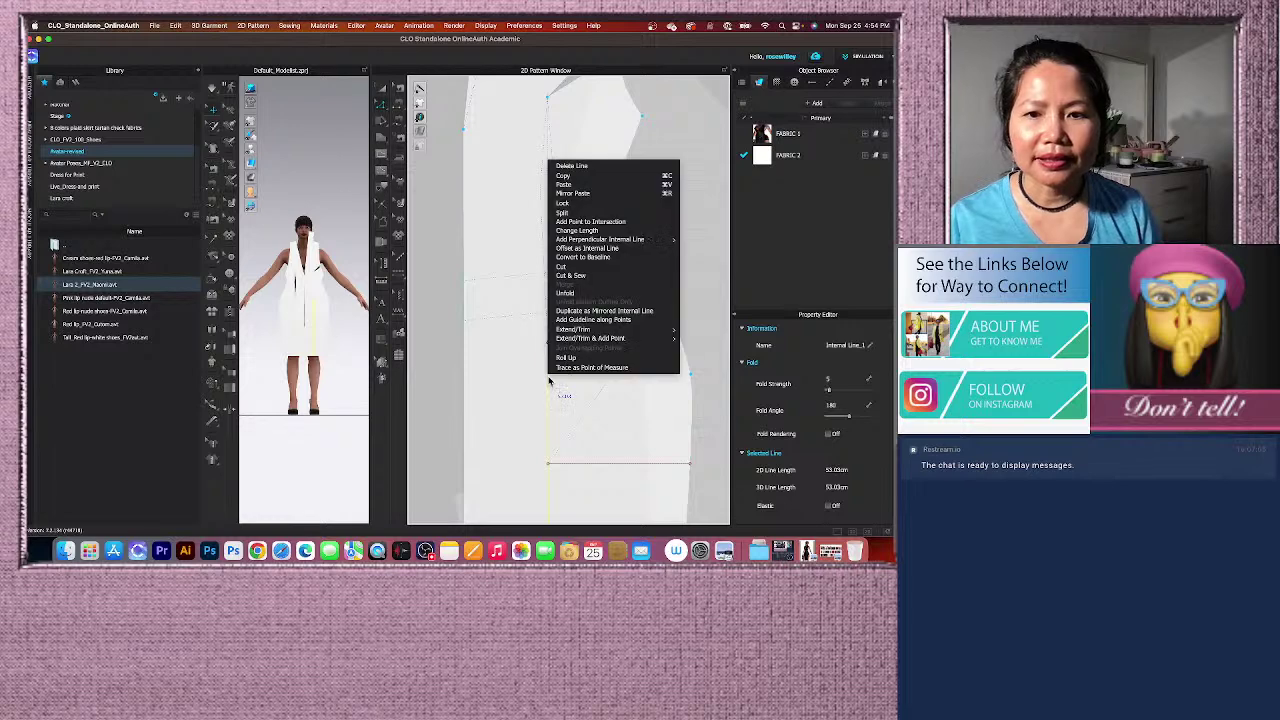
left_click(588, 277)
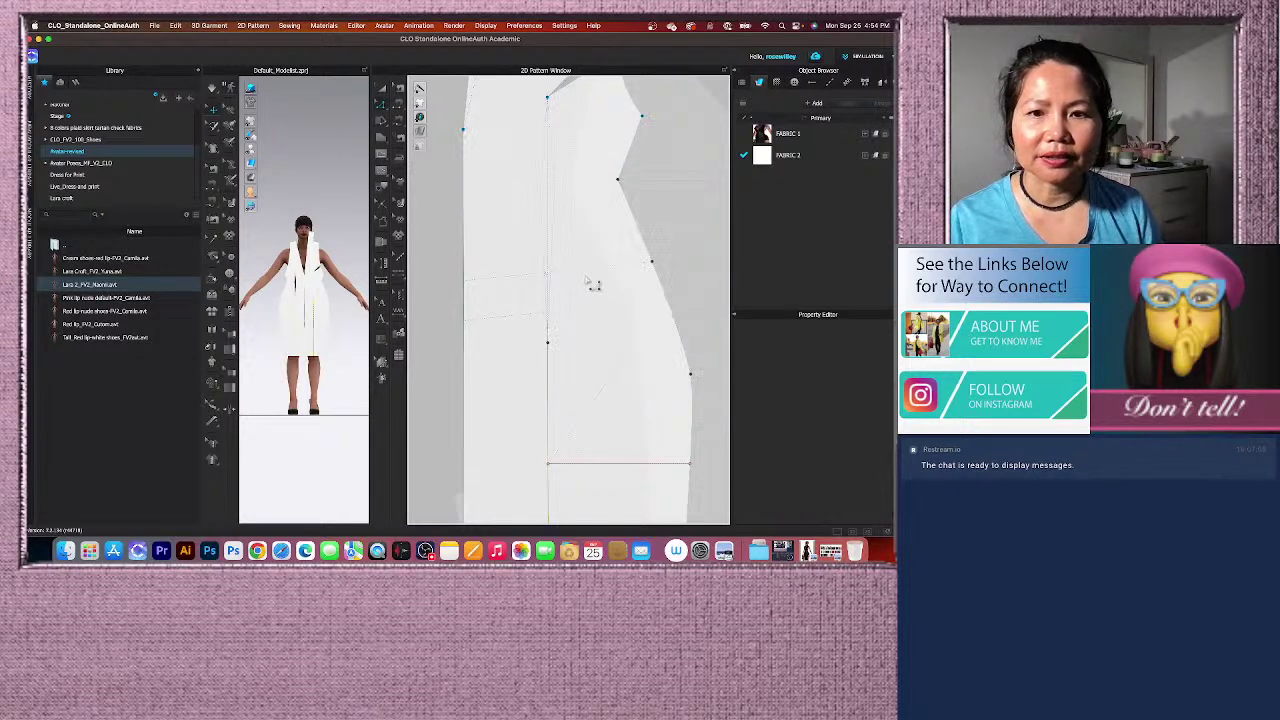
Trace the diagonal guide from the front side seam to the hip guide point as an internal line.
scroll(571, 441, "up", 3)
scroll(549, 395, "down", 3)
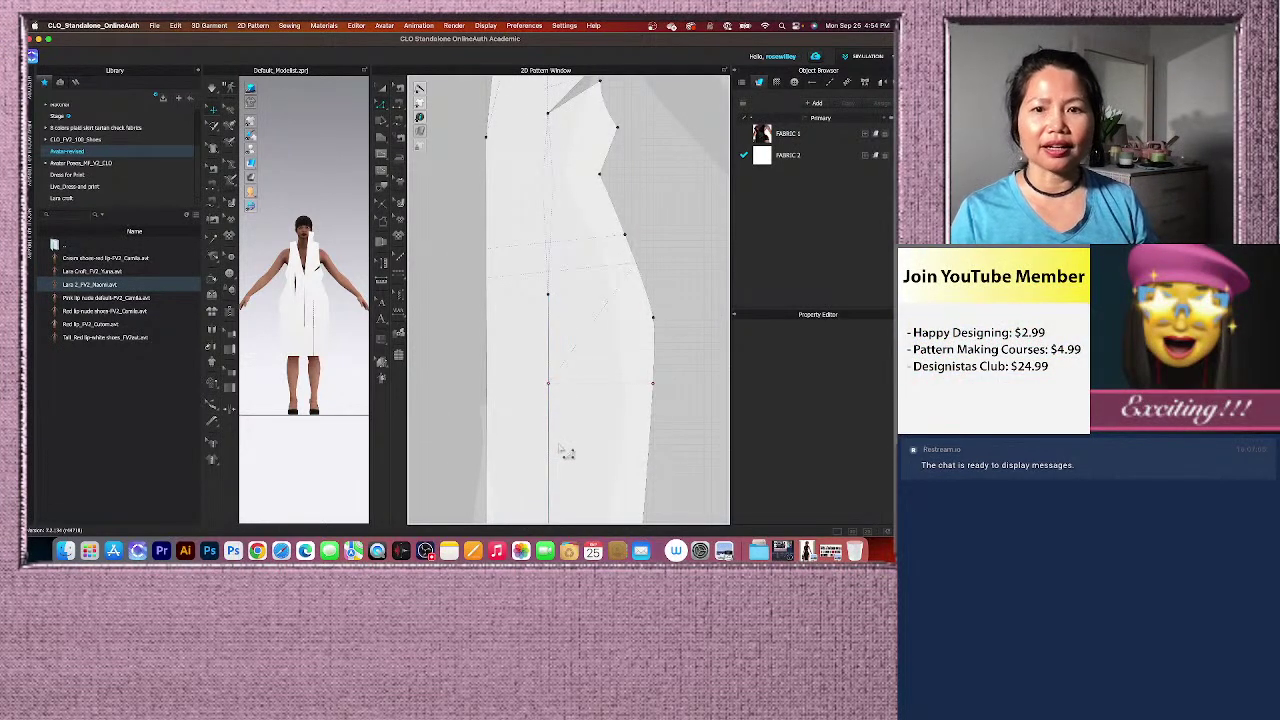
scroll(578, 200, "up", 2)
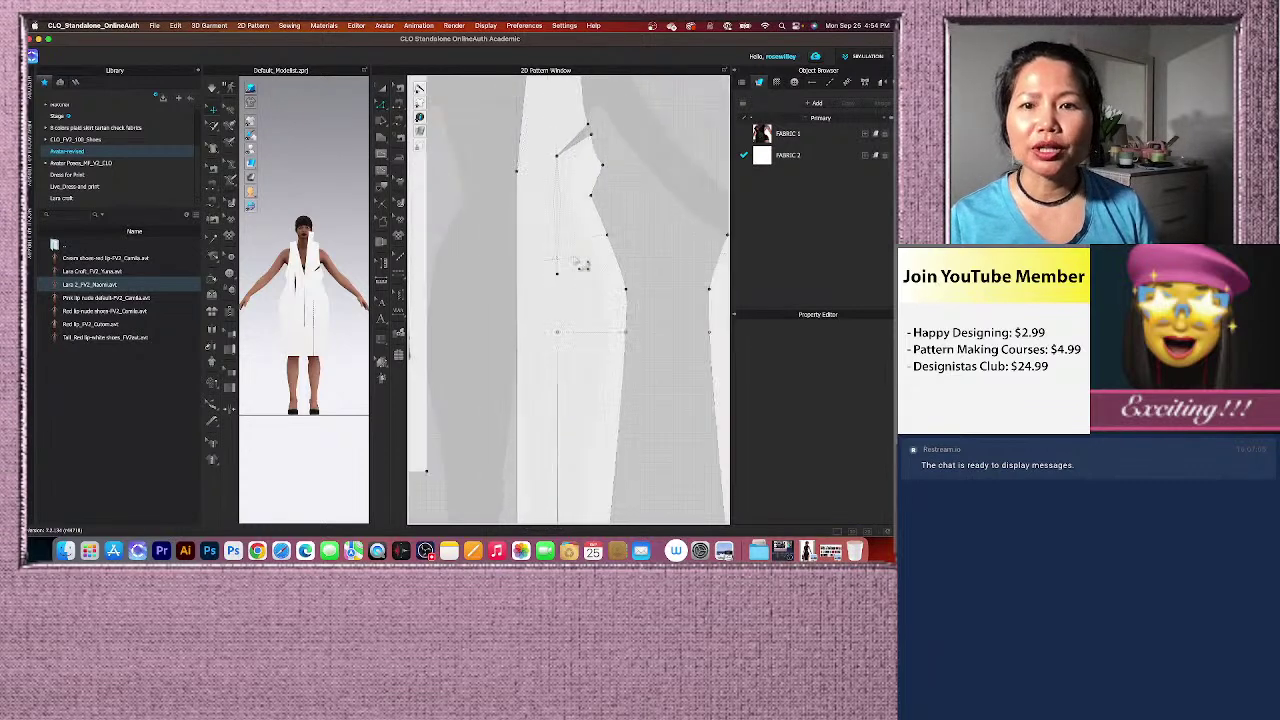
scroll(572, 196, "up", 2)
scroll(567, 213, "down", 3)
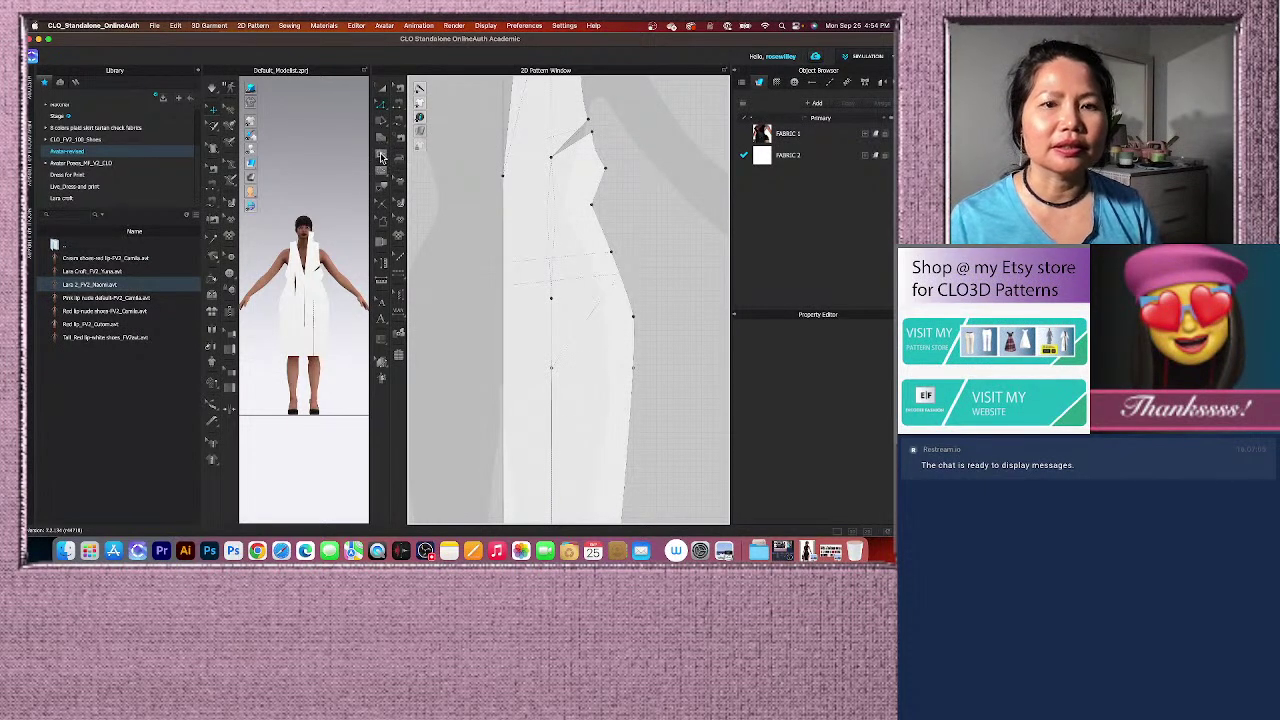
left_click(602, 320)
left_click(601, 319)
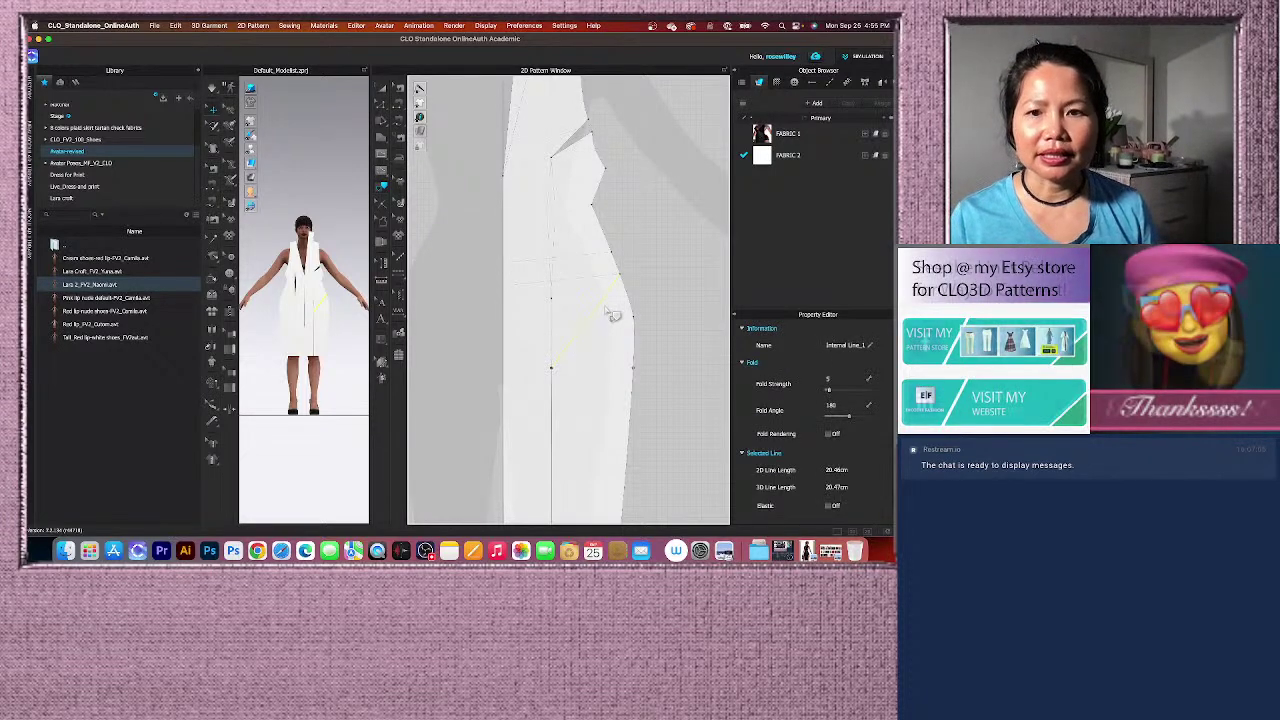
Cut and sew the front piece along the diagonal hip line to separate the side skirt panel.
left_click(381, 89)
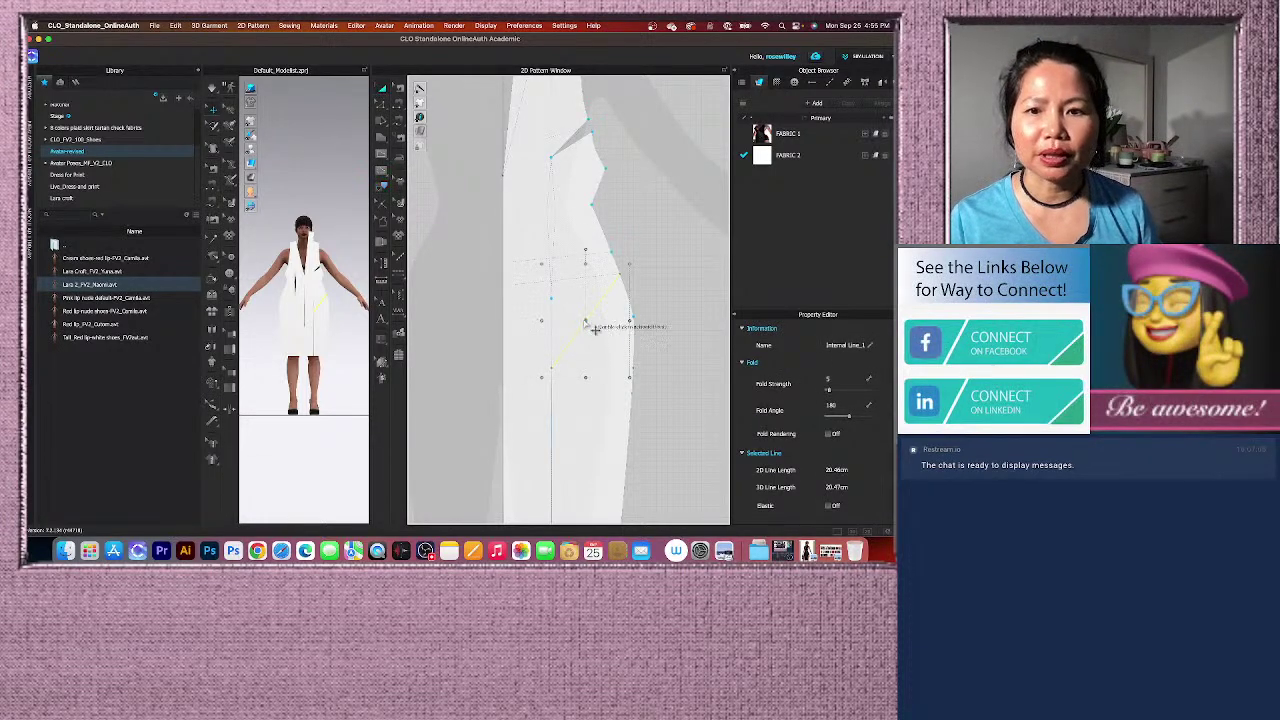
right_click(594, 308)
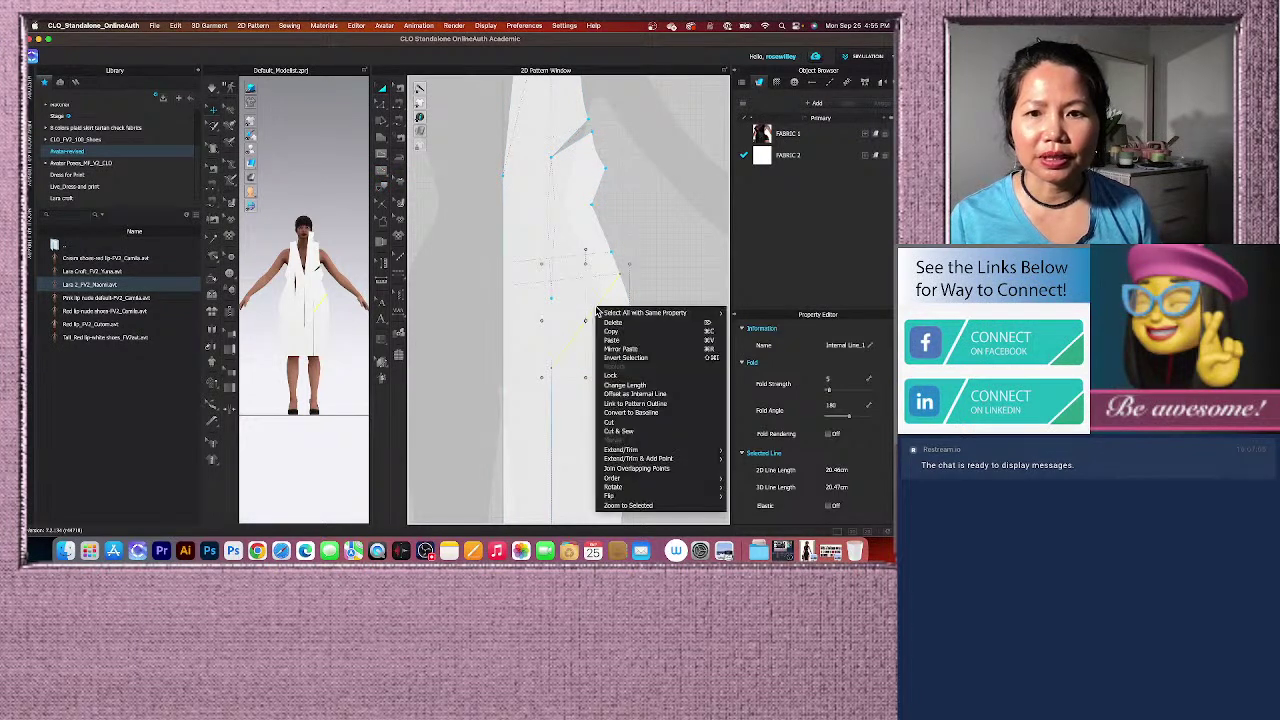
left_click(638, 428)
scroll(598, 354, "down", 4)
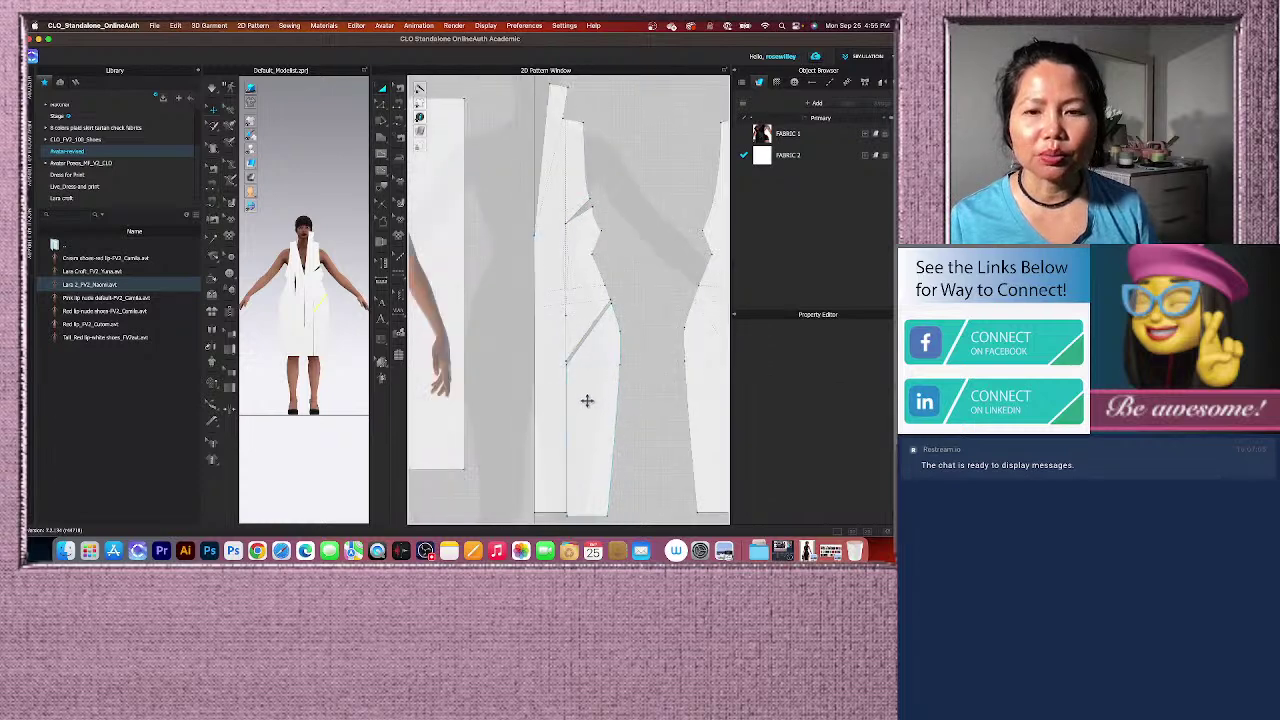
scroll(586, 401, "up", 4)
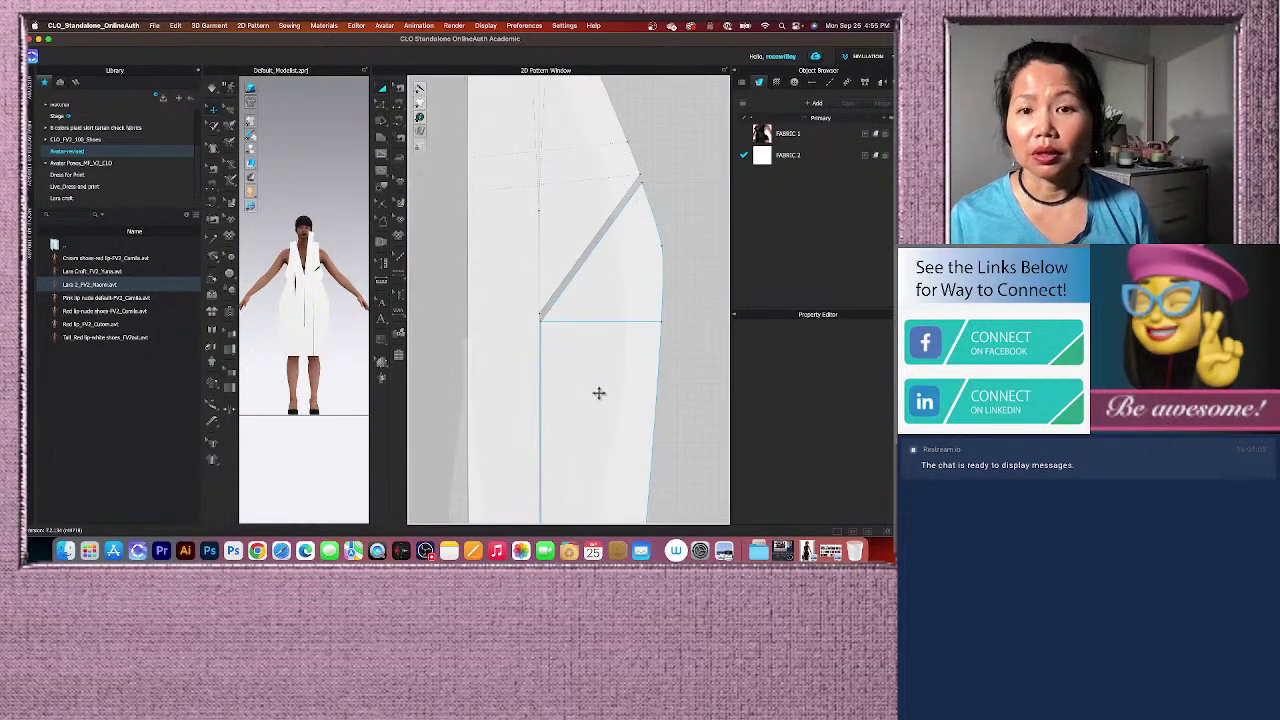
Cut the side skirt panel along its horizontal hip line, separating the triangular hip section from the lower panel.
left_click(614, 321)
right_click(613, 321)
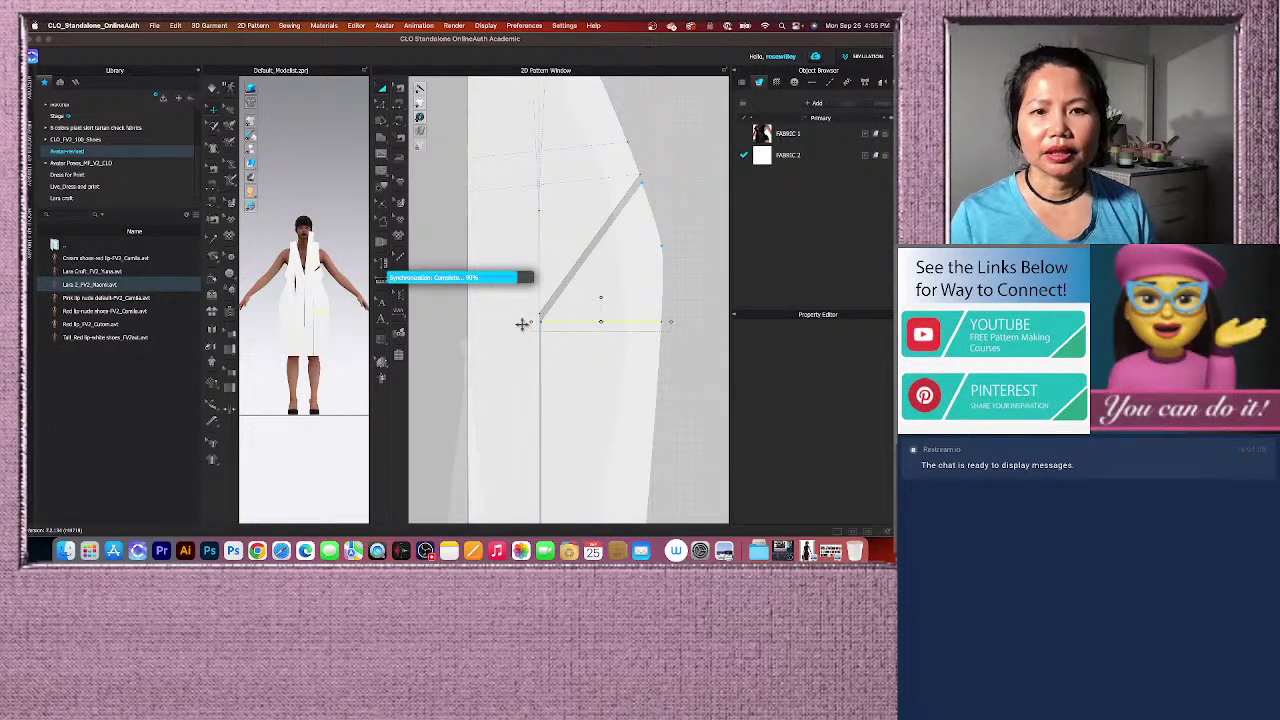
scroll(522, 324, "down", 5)
Move the lower side skirt panel and the triangular hip panel away from the front piece.
left_click(549, 366)
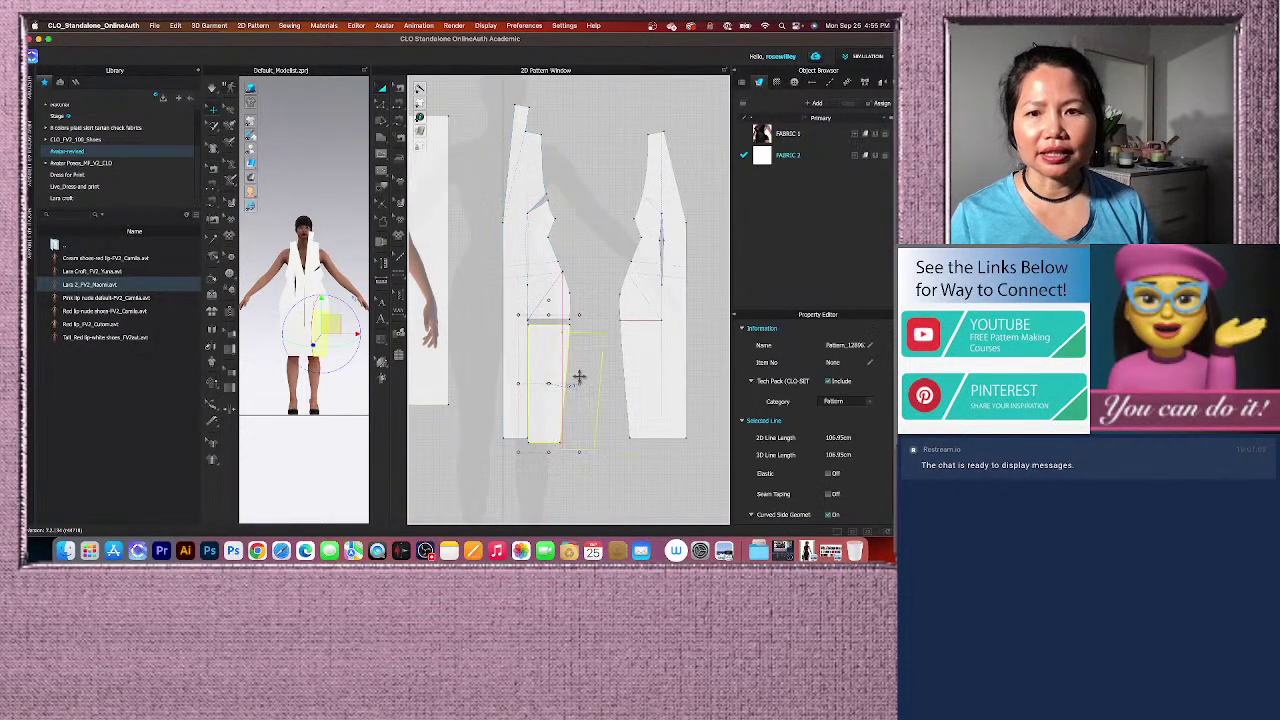
left_click_drag(578, 377, 582, 377)
scroll(601, 277, "up", 4)
left_click_drag(536, 317, 551, 320)
scroll(591, 320, "down", 6)
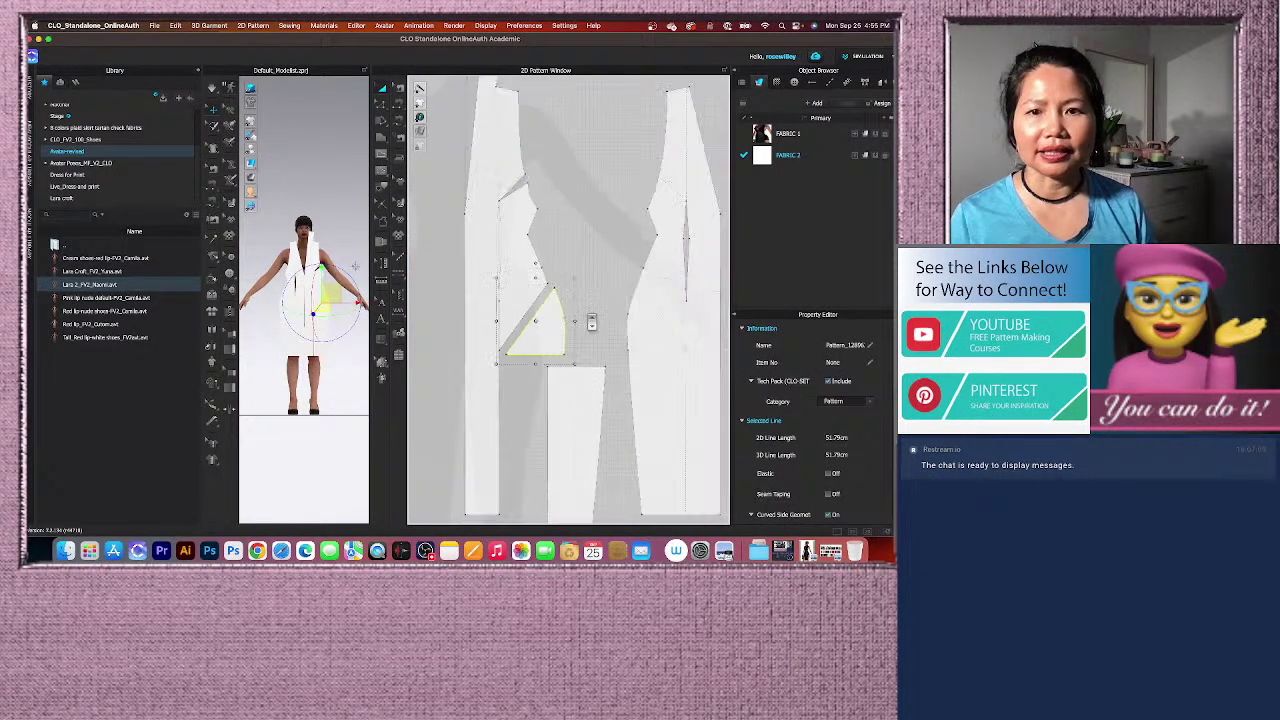
Move the lower side skirt panel well above the front piece, clear of the other patterns.
left_click(575, 433)
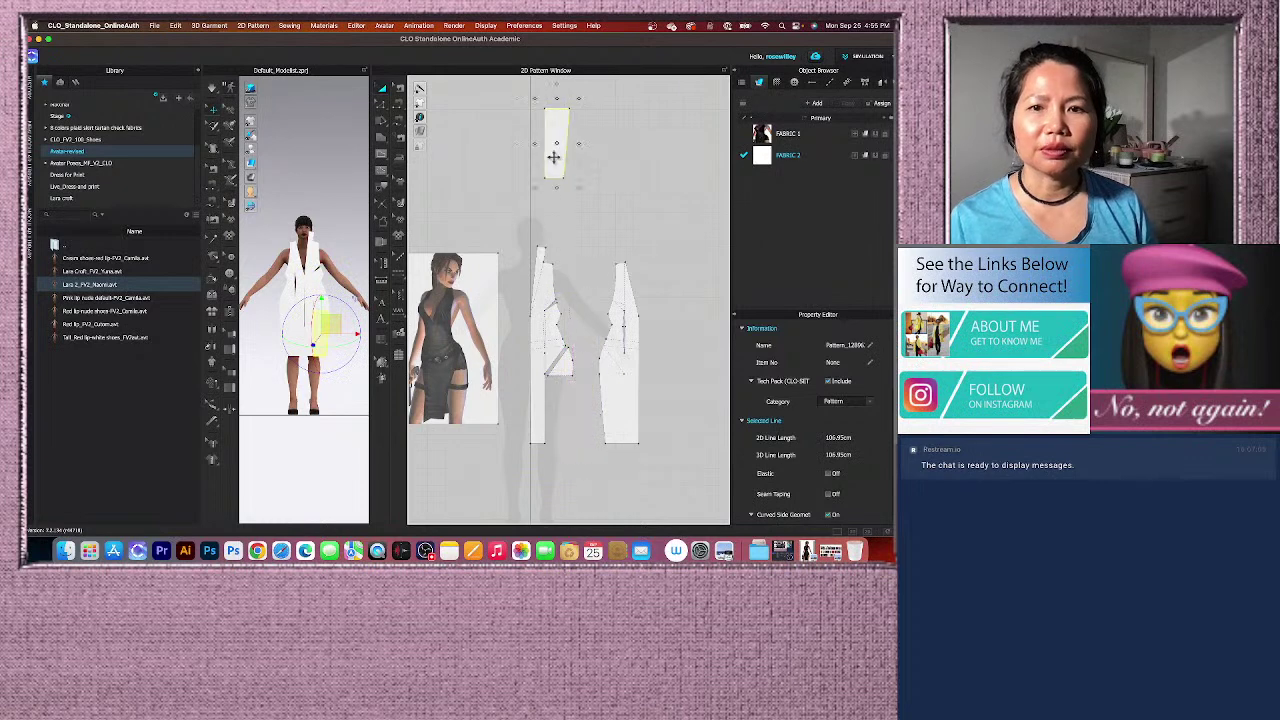
Draw a narrow diamond-shaped waist dart on the front piece as a closed internal shape, from the bust dart tip down to the lower guide point.
scroll(578, 372, "up", 3)
scroll(513, 297, "up", 4)
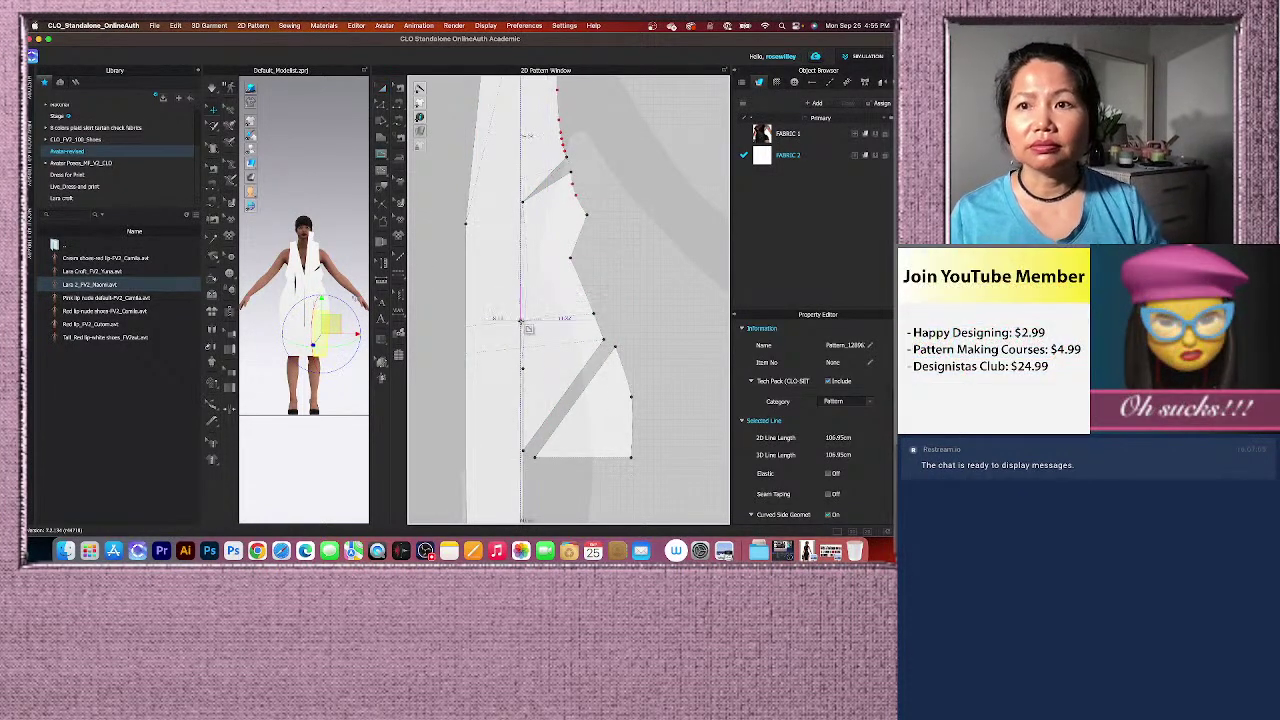
scroll(529, 322, "up", 2)
scroll(523, 314, "up", 2)
scroll(523, 314, "down", 3)
scroll(523, 200, "up", 2)
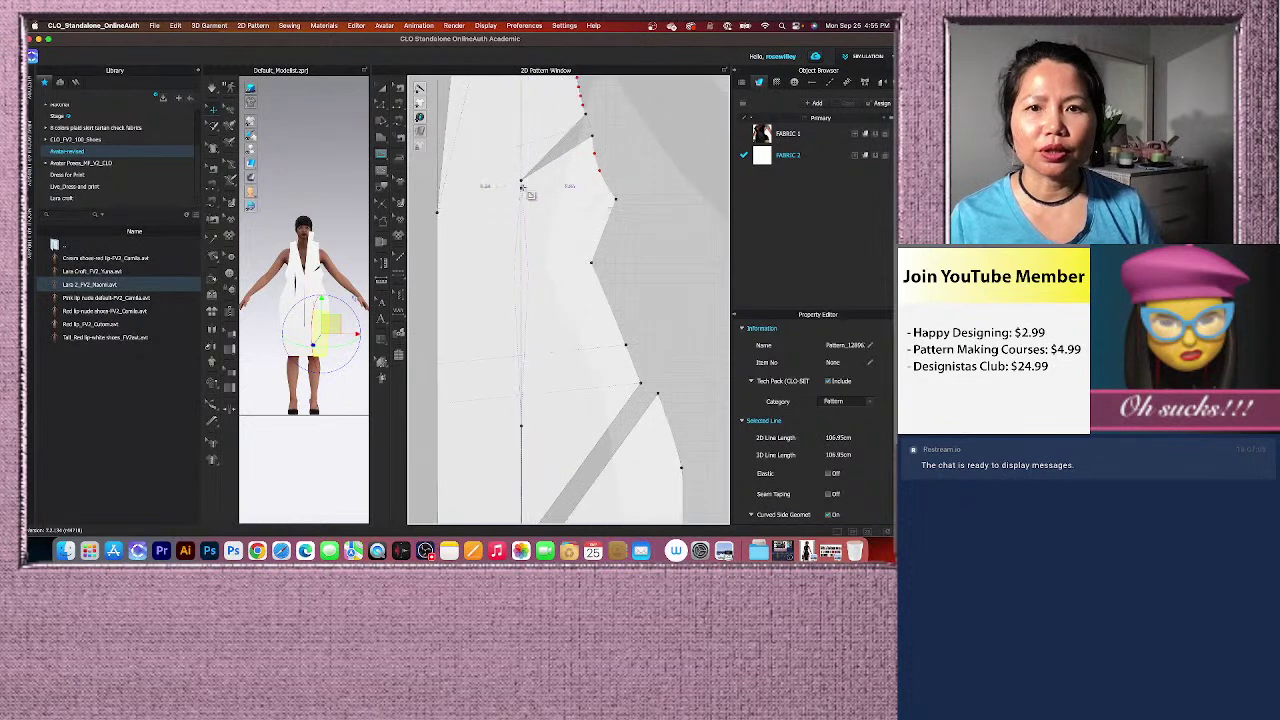
left_click(521, 181)
left_click(514, 274)
left_click(521, 427)
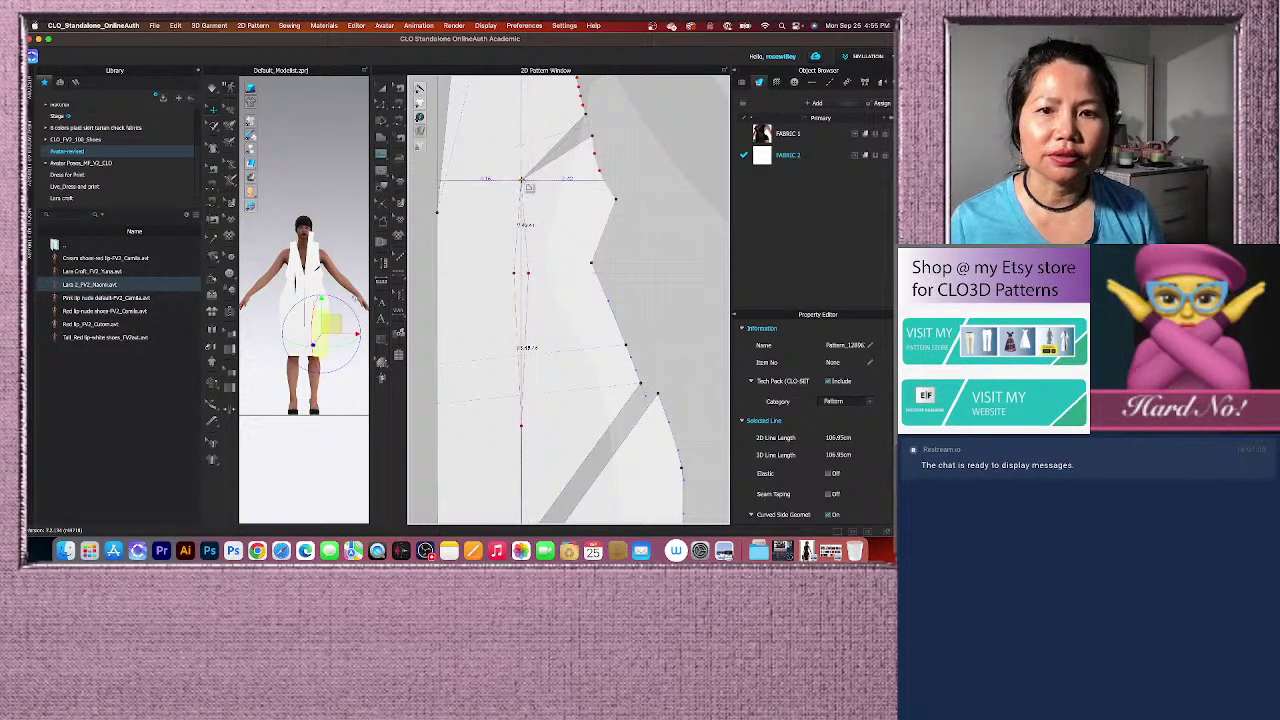
double_click(521, 181)
Lower the top point of the front waist dart slightly below the bust dart tip.
left_click(383, 88)
scroll(531, 222, "up", 5)
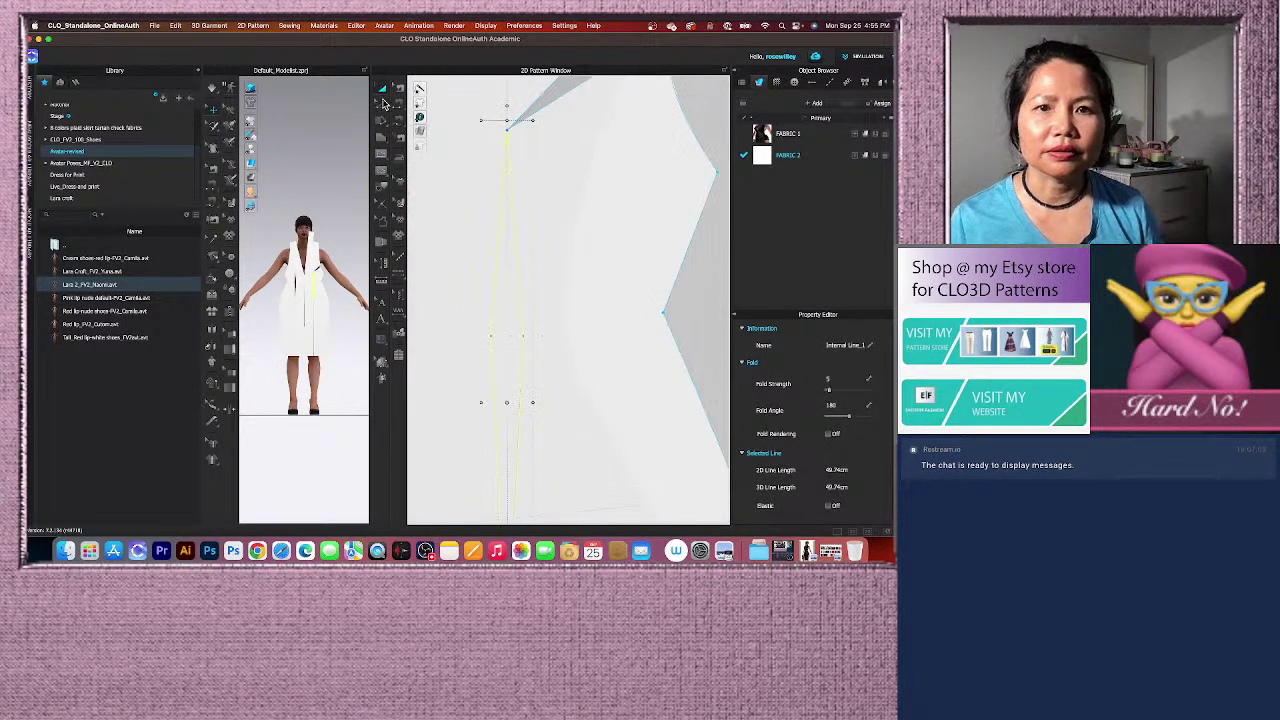
scroll(521, 150, "up", 3)
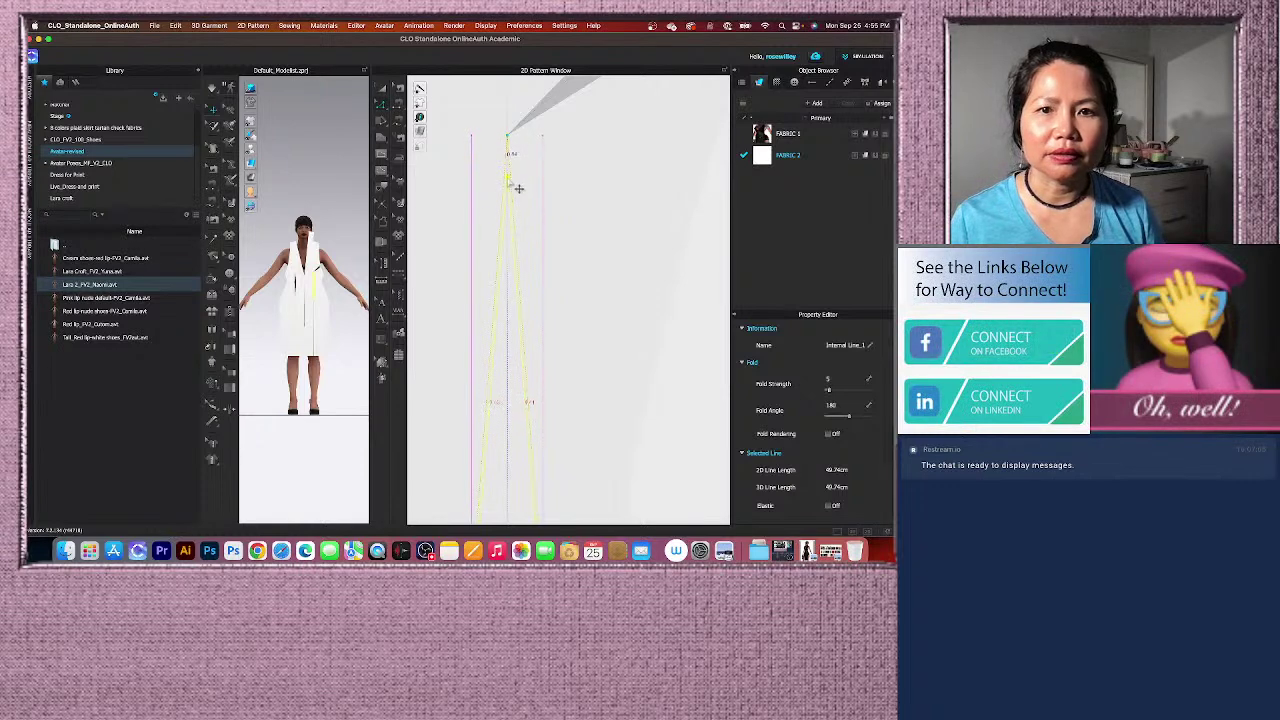
scroll(516, 200, "down", 4)
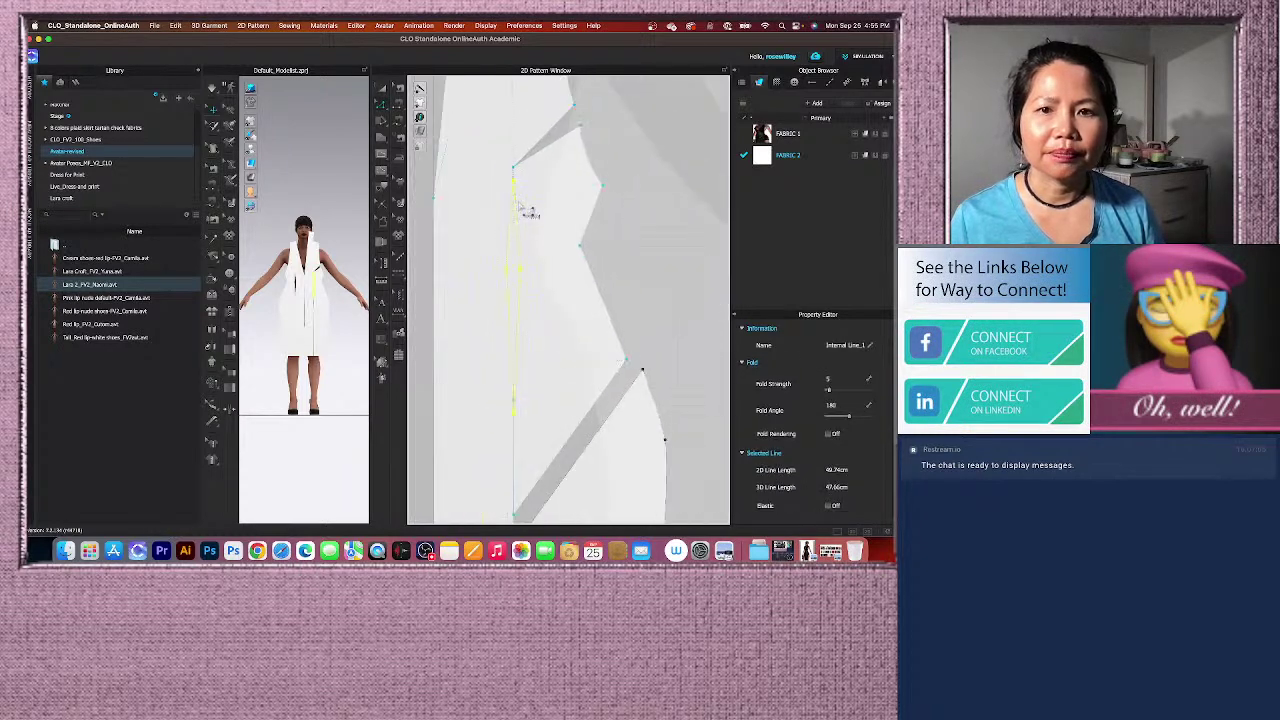
Try to convert the front waist dart to a hole.
left_click(382, 90)
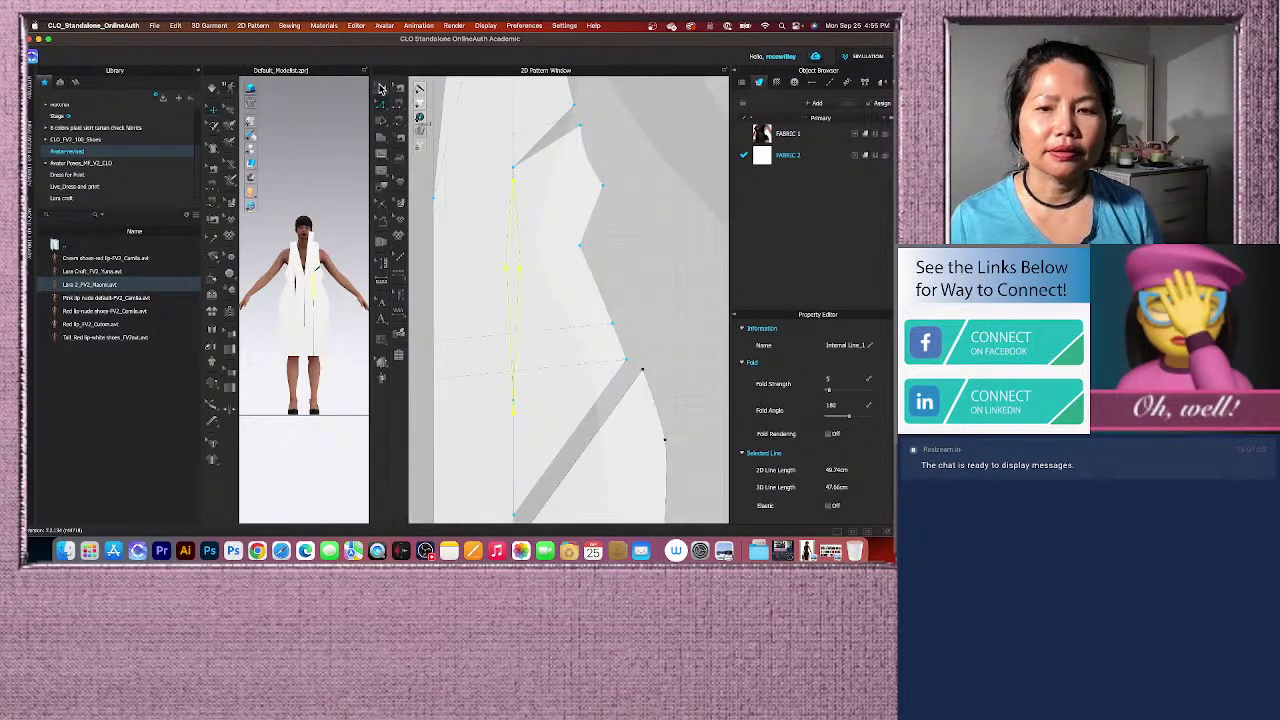
right_click(518, 264)
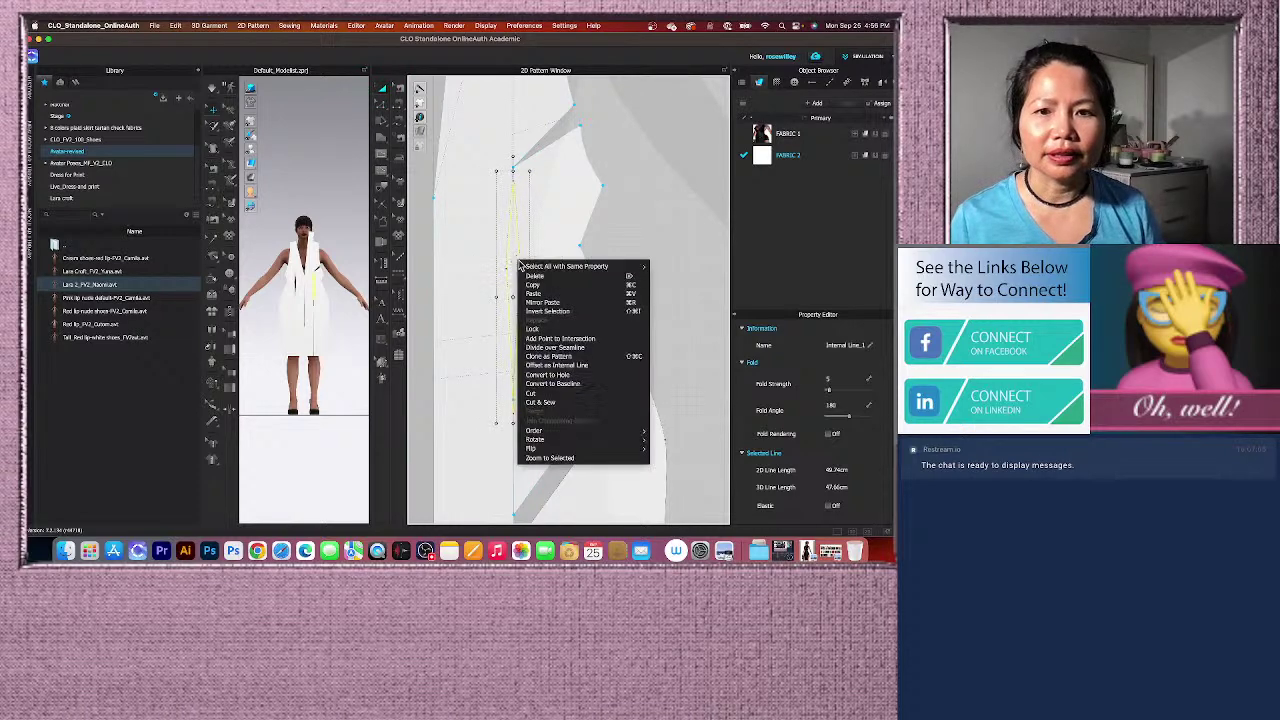
left_click(565, 375)
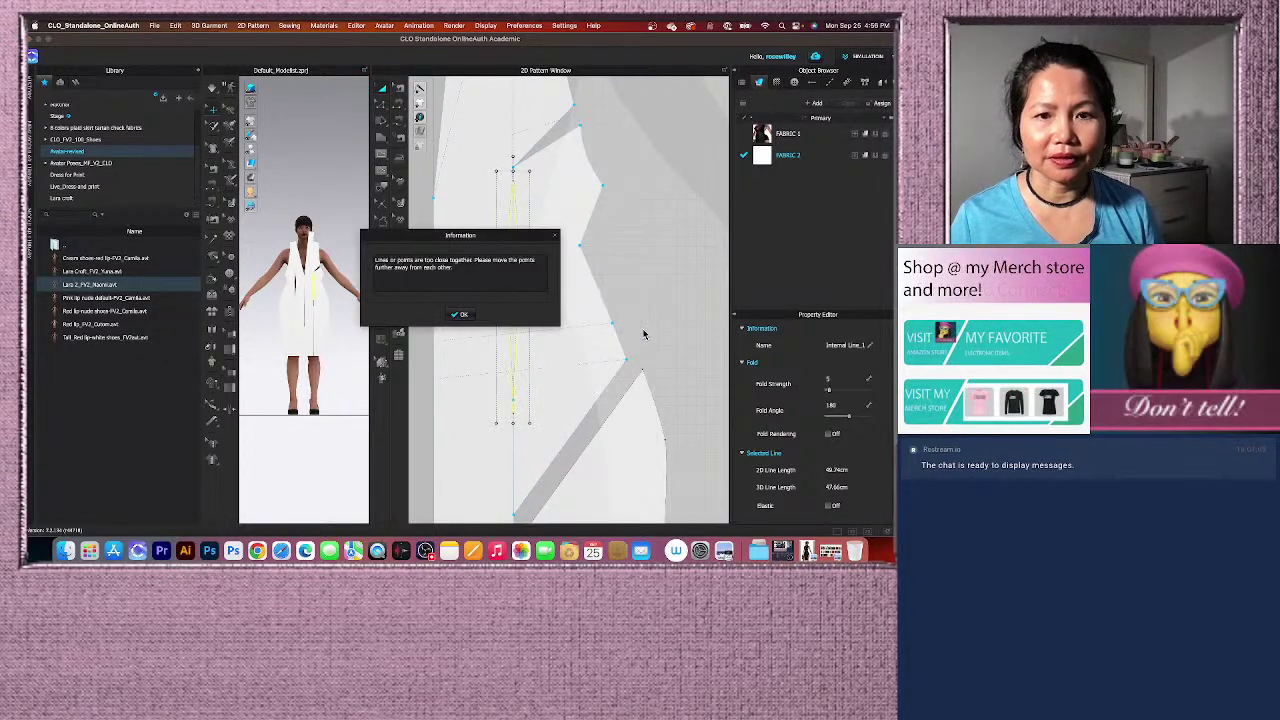
left_click(463, 316)
Raise the bottom point of the front waist dart just above the end of the vertical seam below it.
scroll(503, 450, "up", 6)
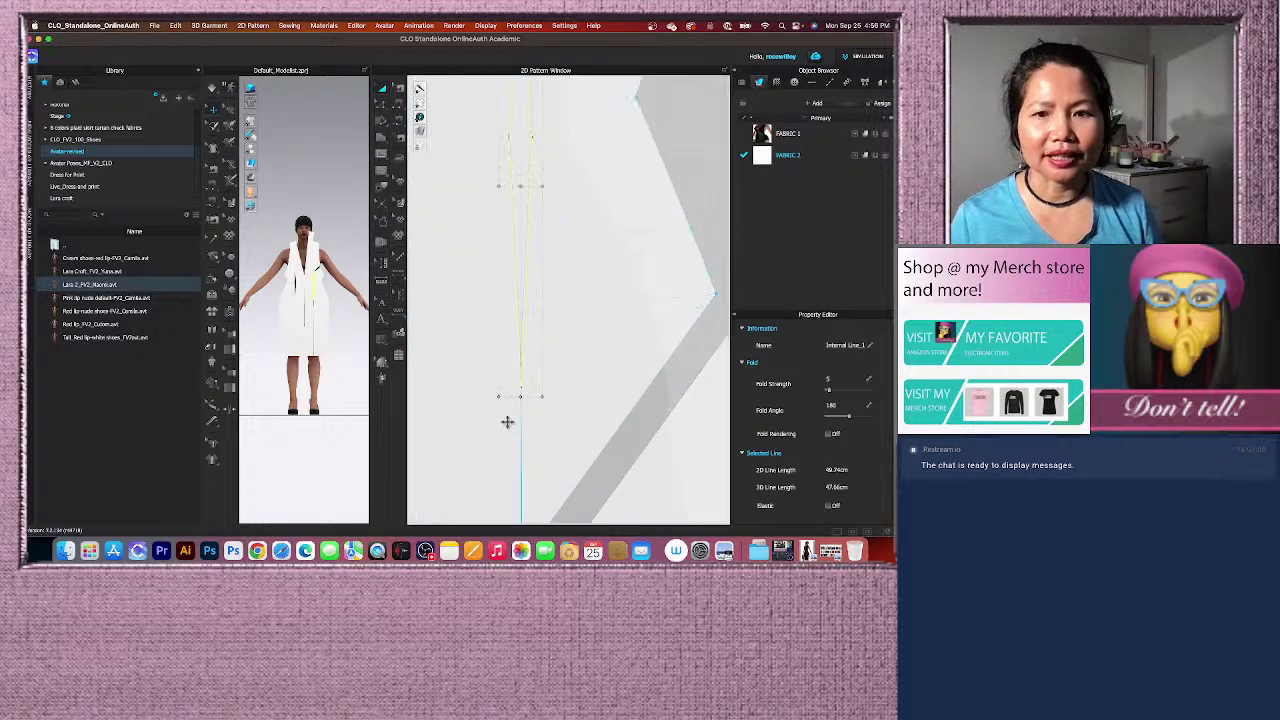
left_click(381, 105)
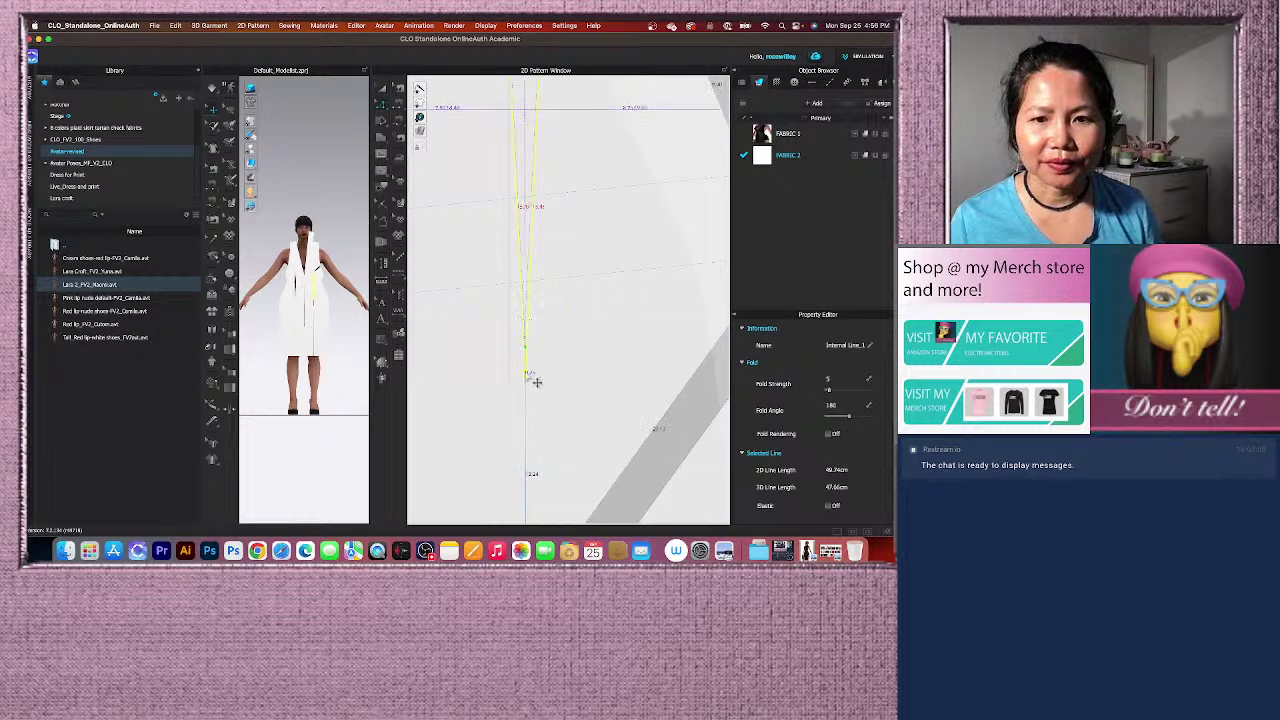
scroll(540, 367, "down", 3)
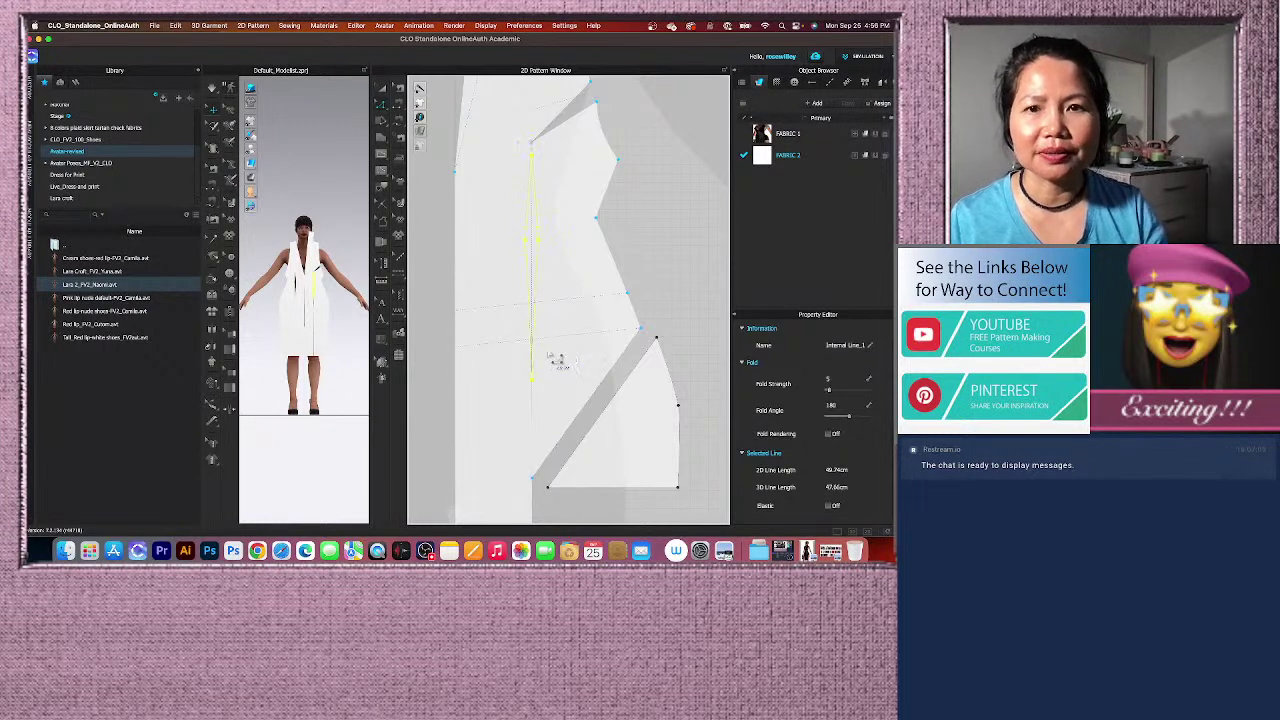
scroll(535, 398, "up", 5)
left_click(583, 395)
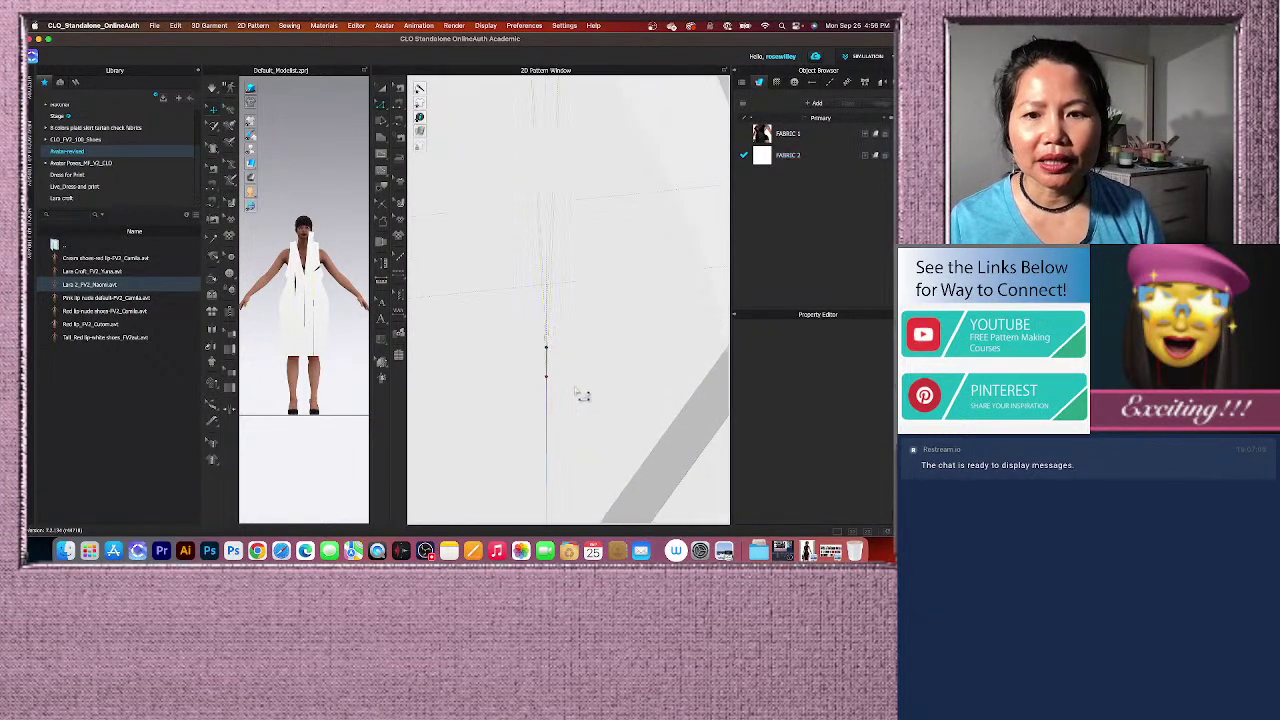
left_click(548, 382)
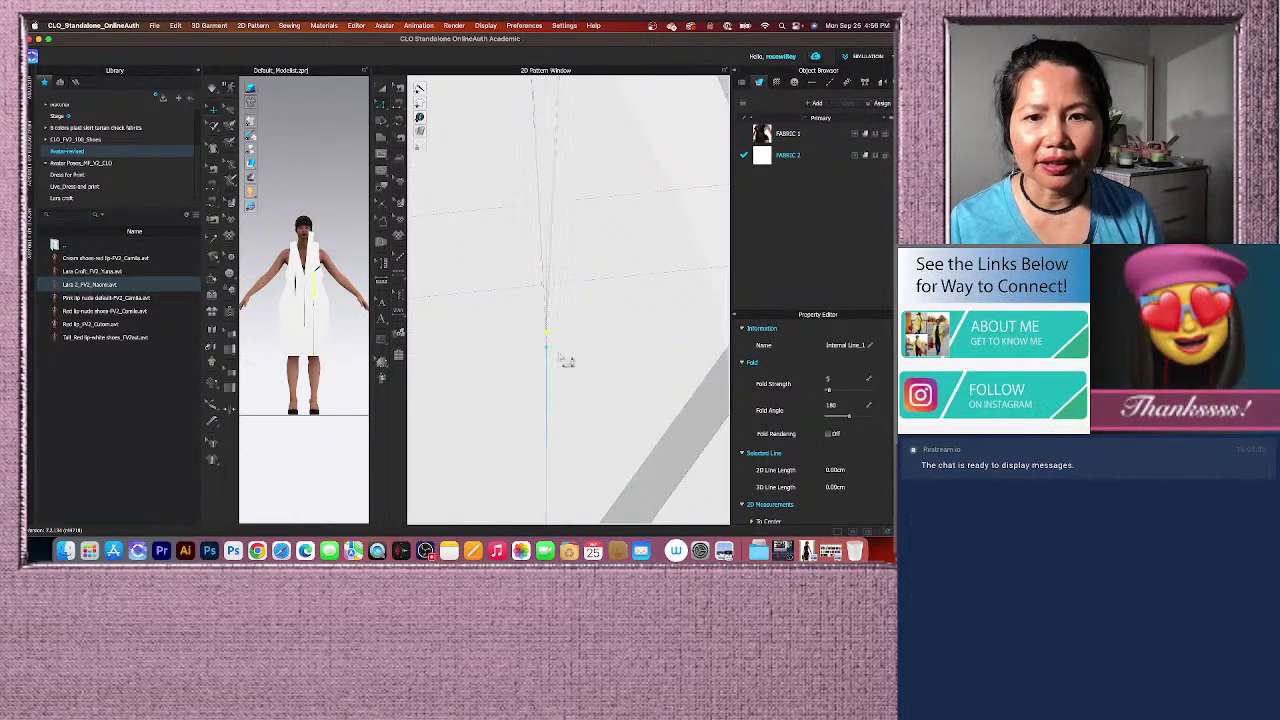
Convert the shortened diamond waist dart on the front piece to a hole.
scroll(563, 360, "down", 5)
scroll(573, 255, "up", 5)
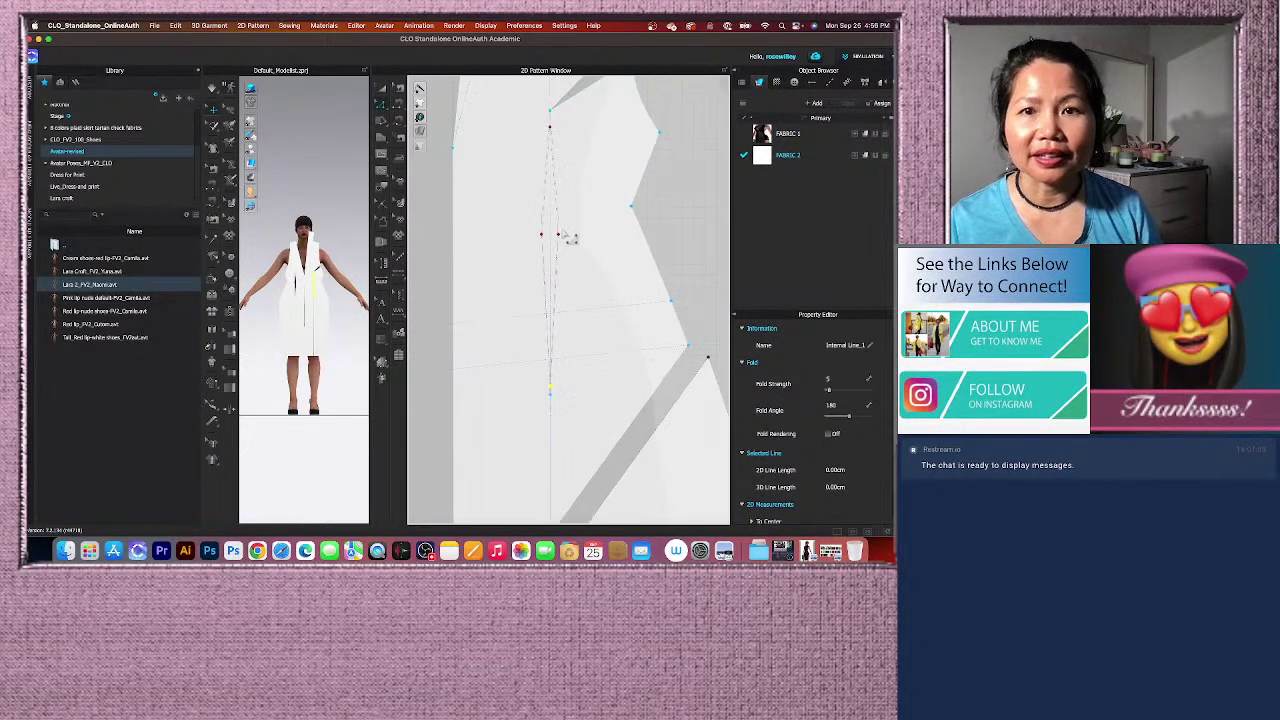
scroll(576, 310, "up", 2)
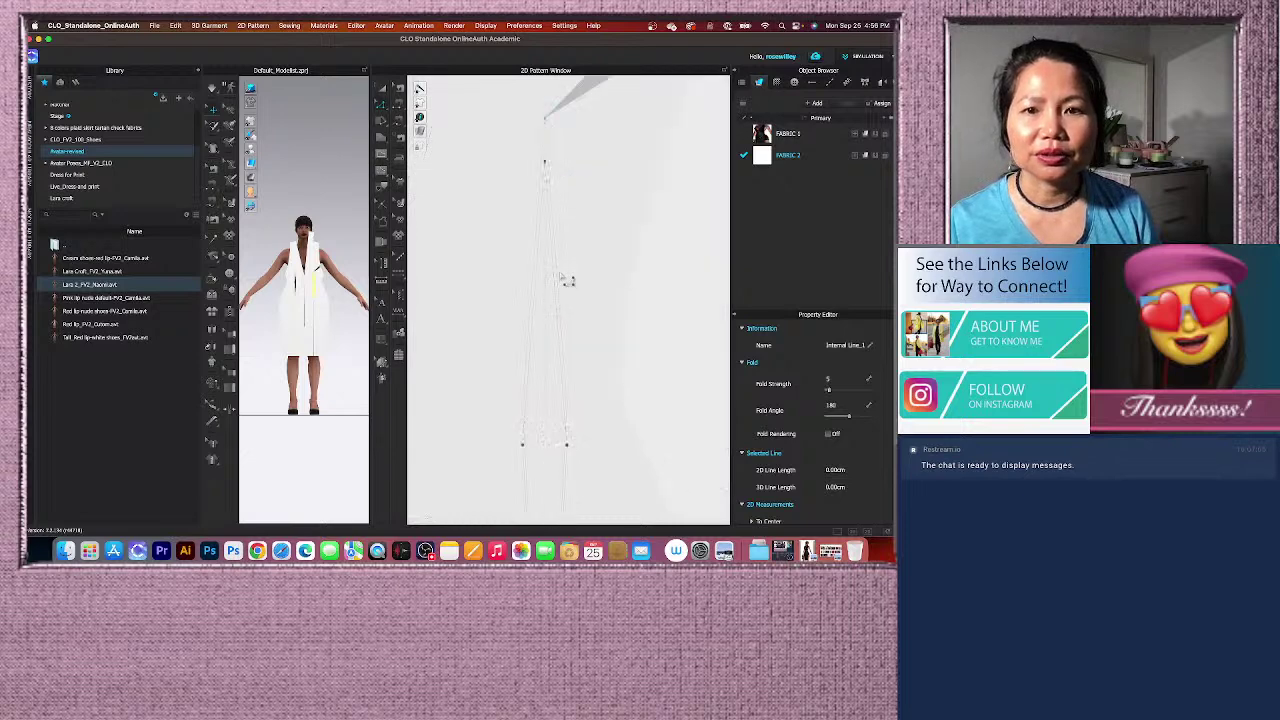
left_click(384, 89)
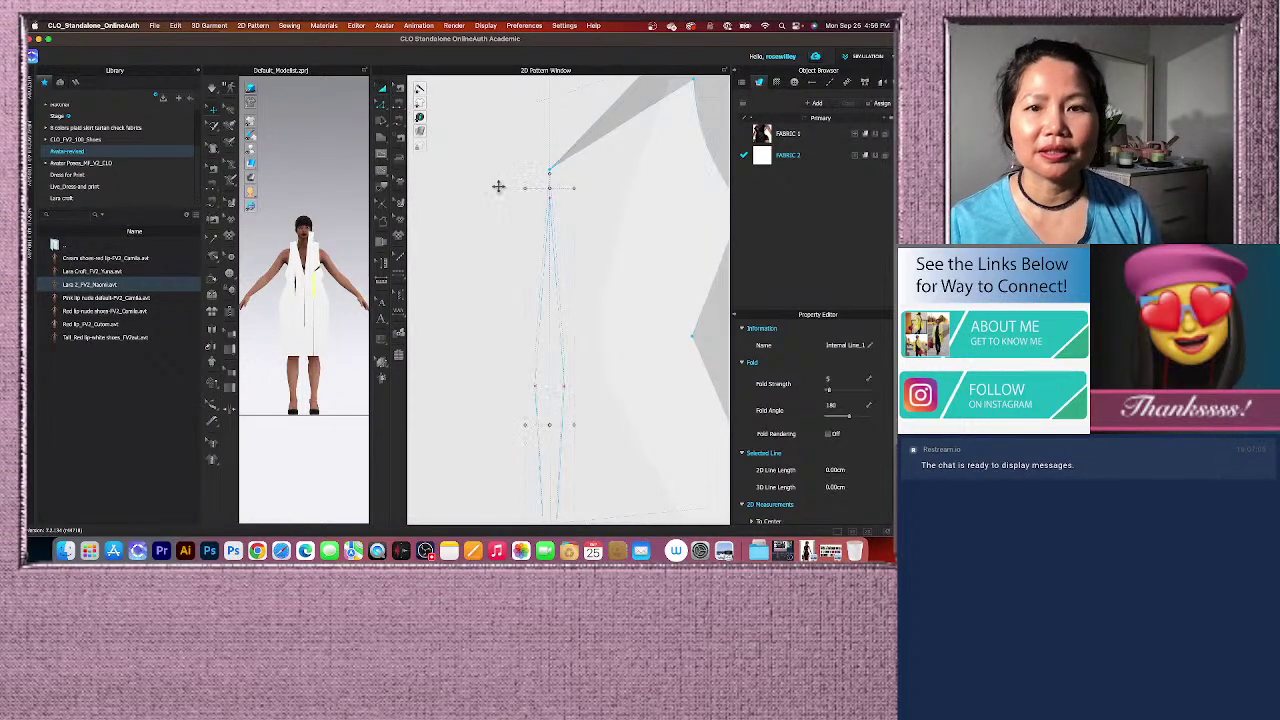
left_click(561, 342)
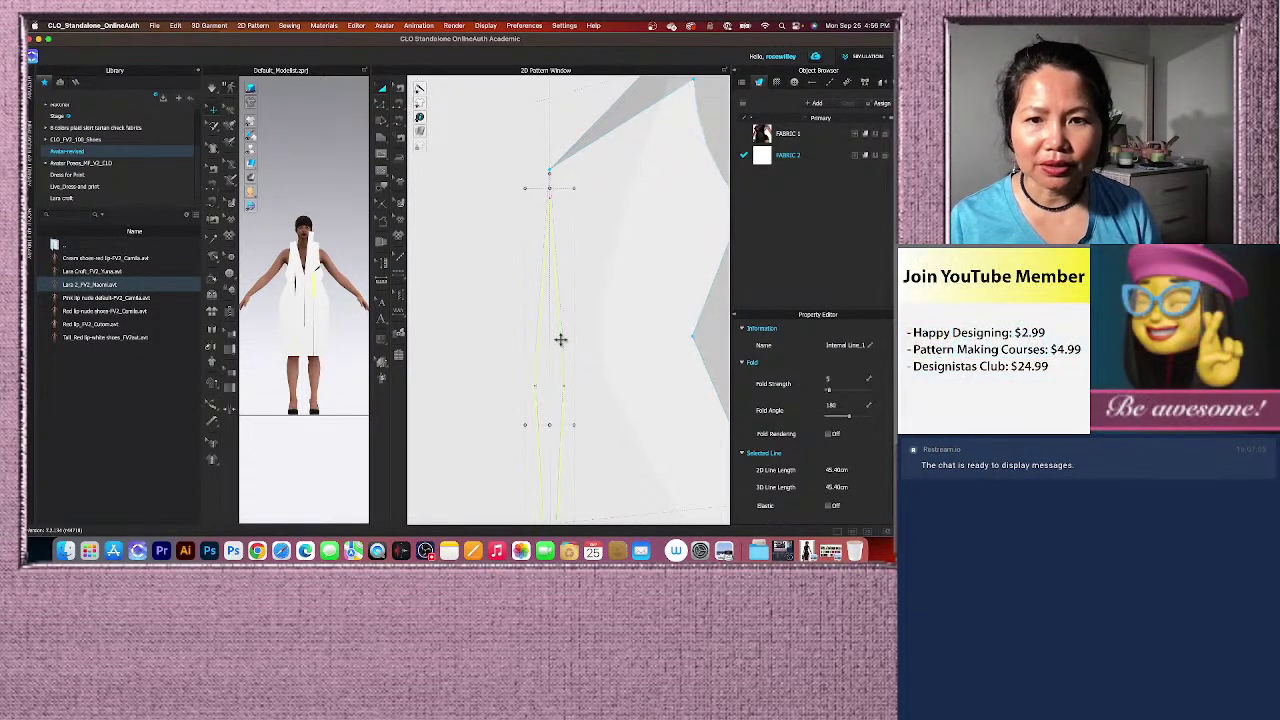
right_click(562, 344)
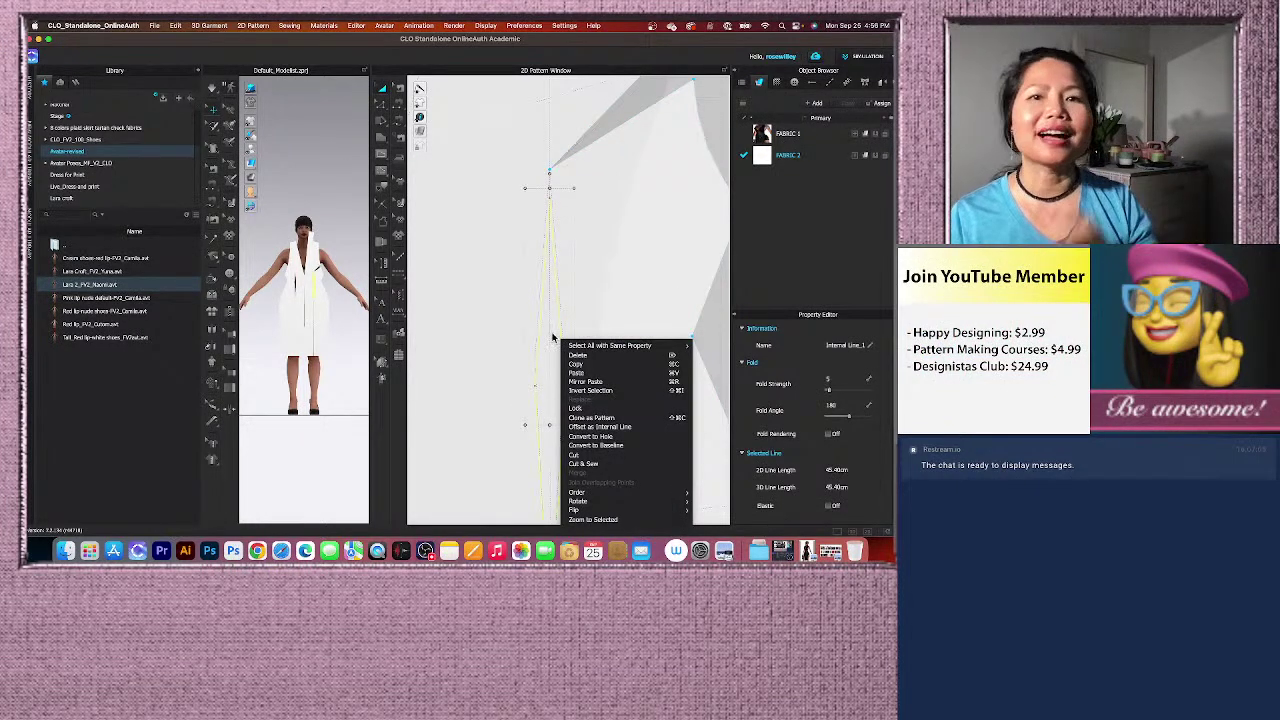
left_click(585, 434)
Examine the gap between the front waist dart's lower tip and the vertical skirt edge below it.
scroll(541, 411, "up", 3)
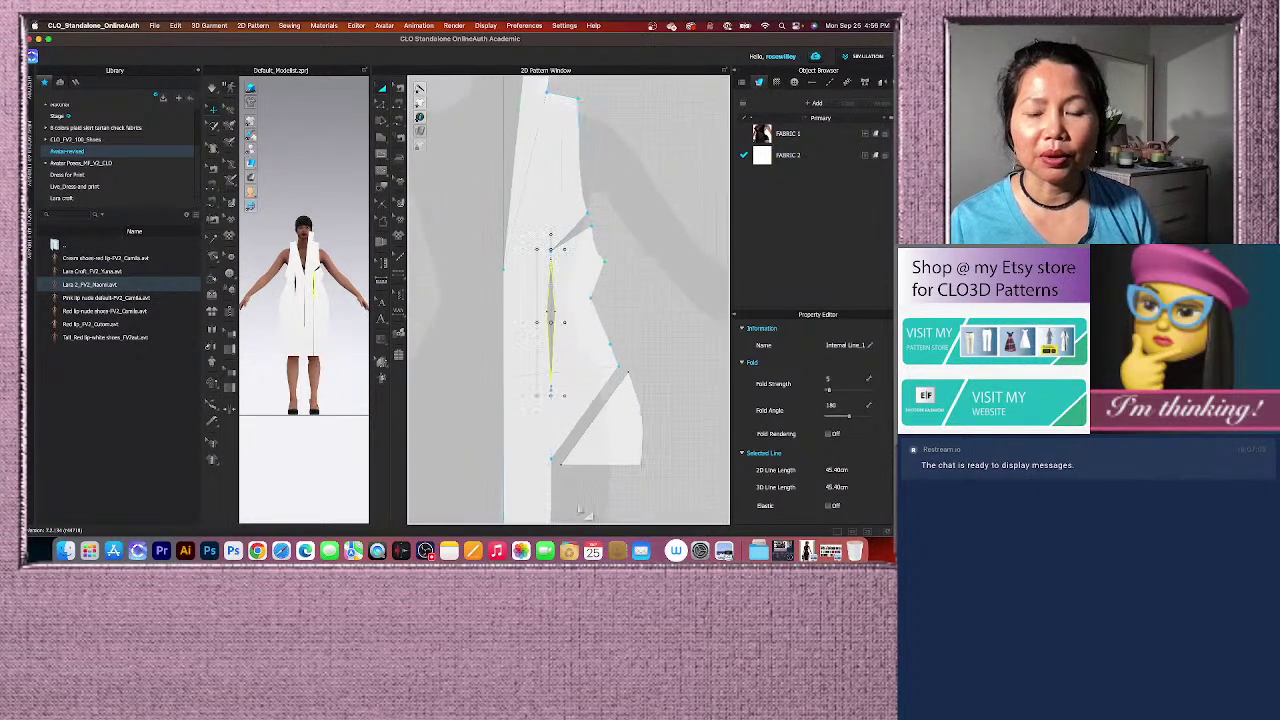
scroll(546, 428, "up", 4)
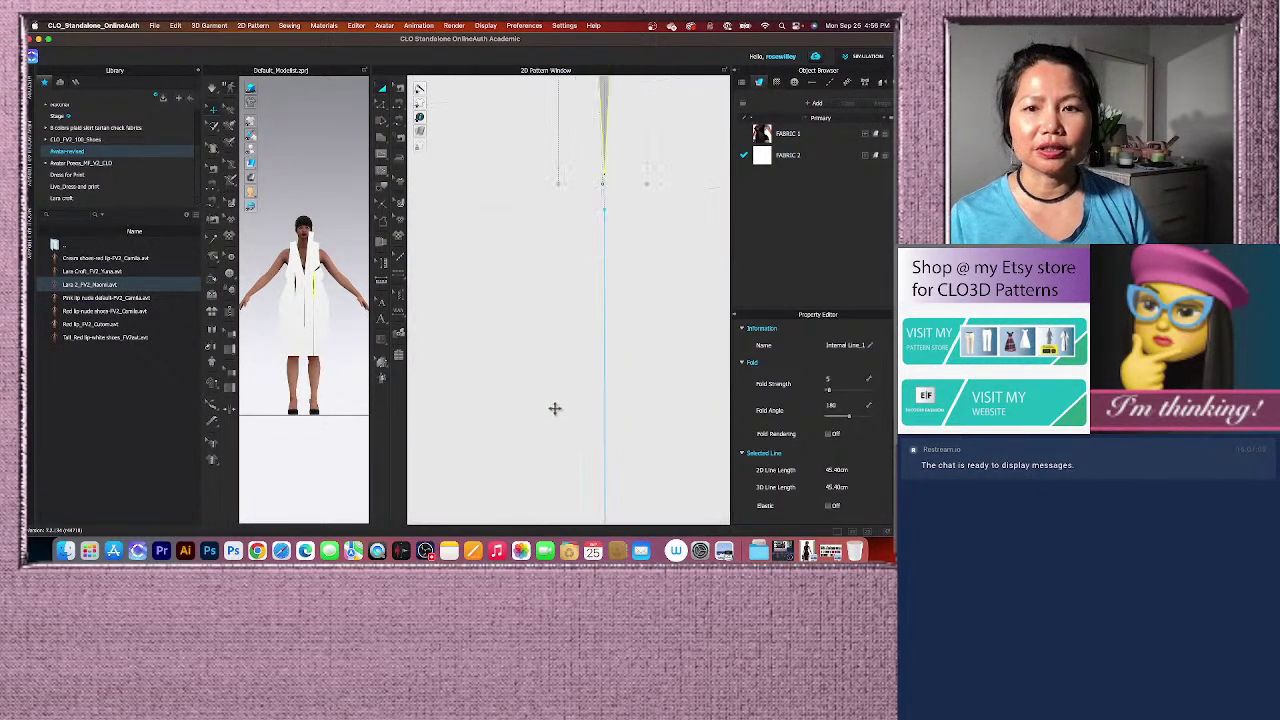
scroll(593, 343, "up", 3)
scroll(460, 203, "up", 3)
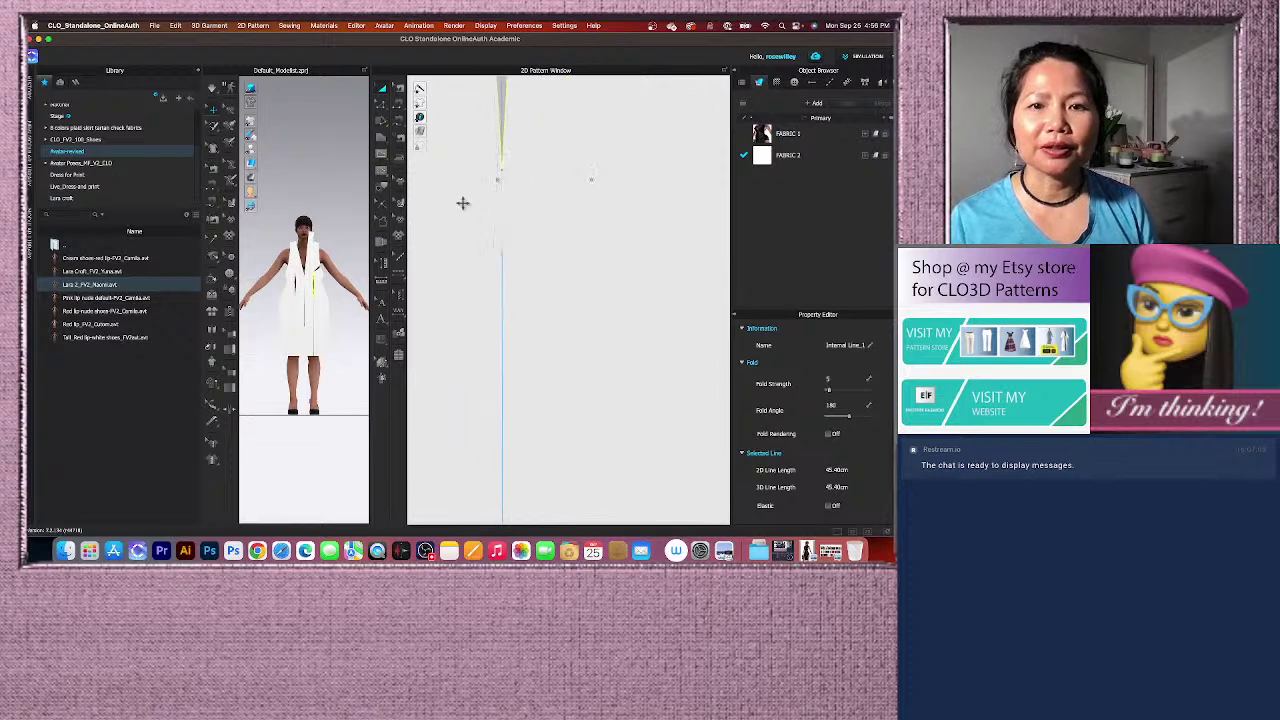
left_click(506, 286)
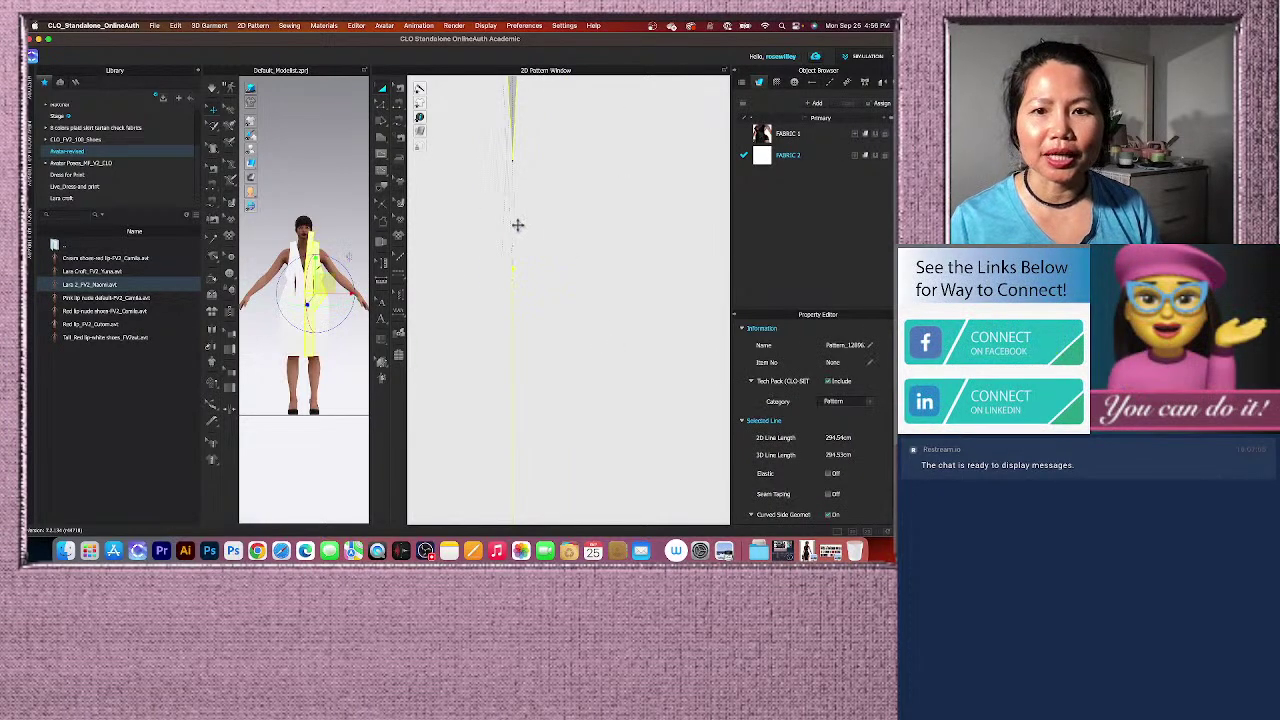
scroll(560, 372, "up", 2)
scroll(557, 300, "up", 3)
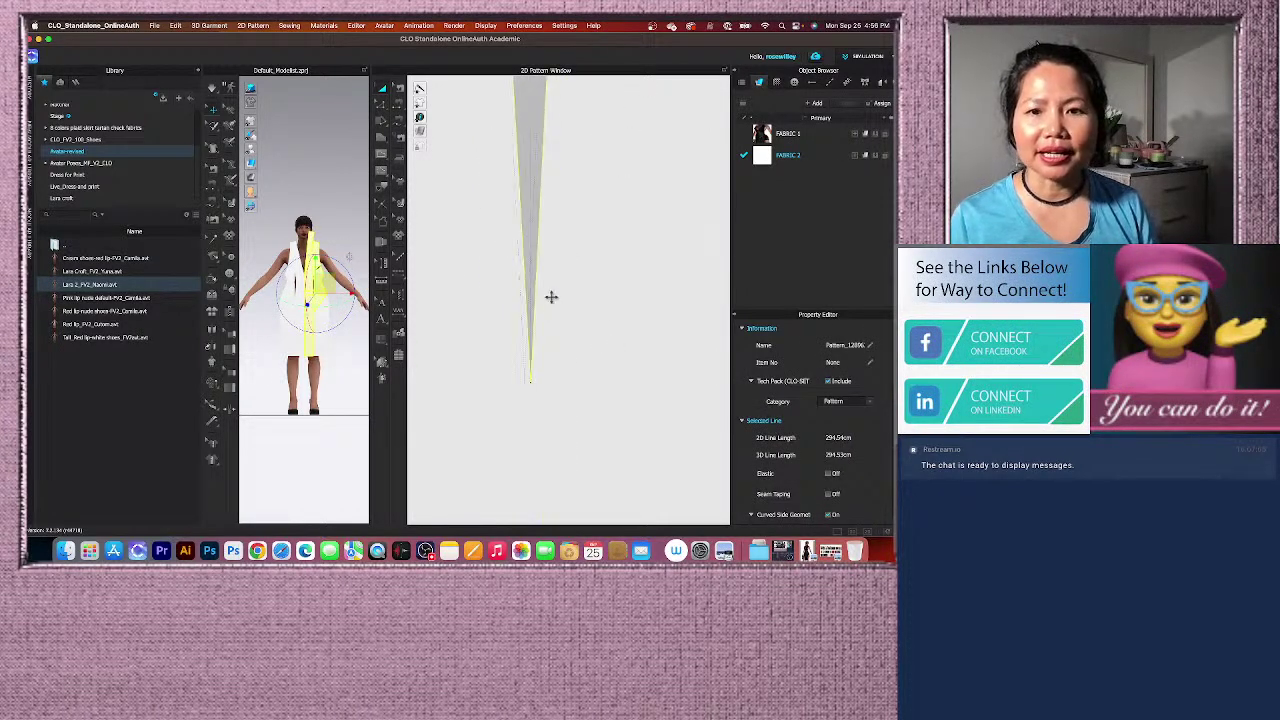
scroll(542, 440, "down", 5)
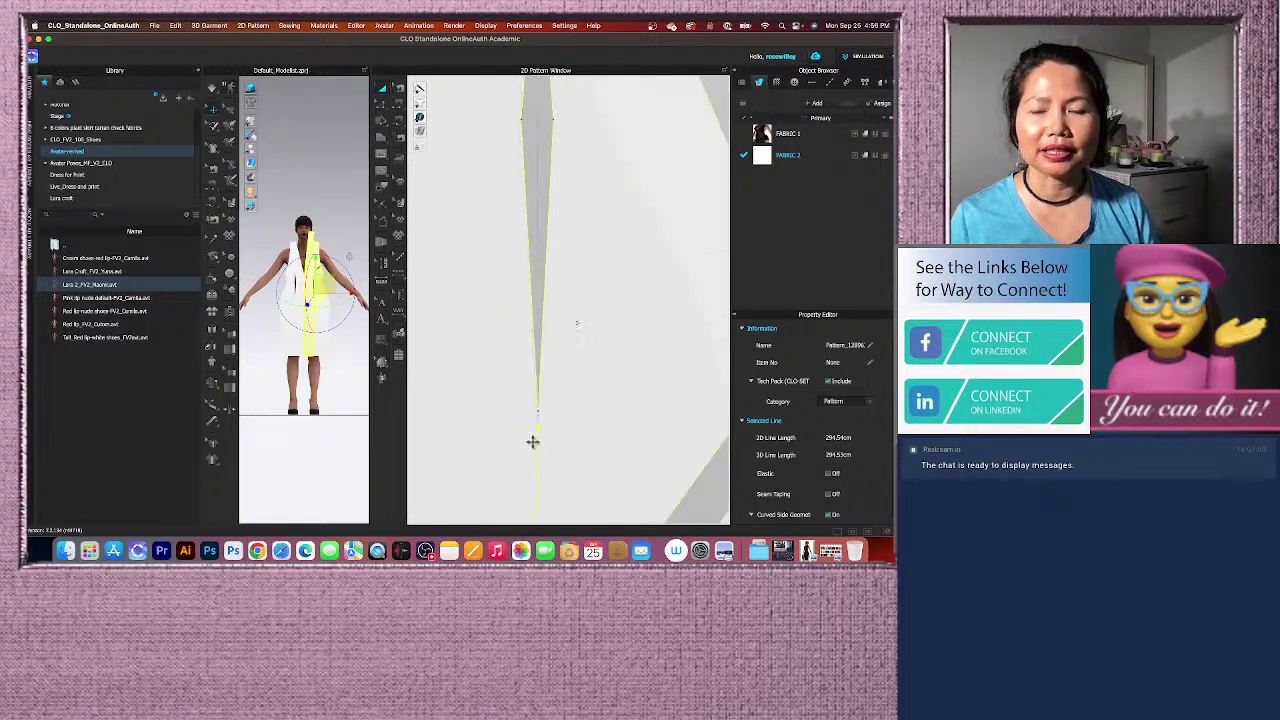
scroll(528, 430, "down", 2)
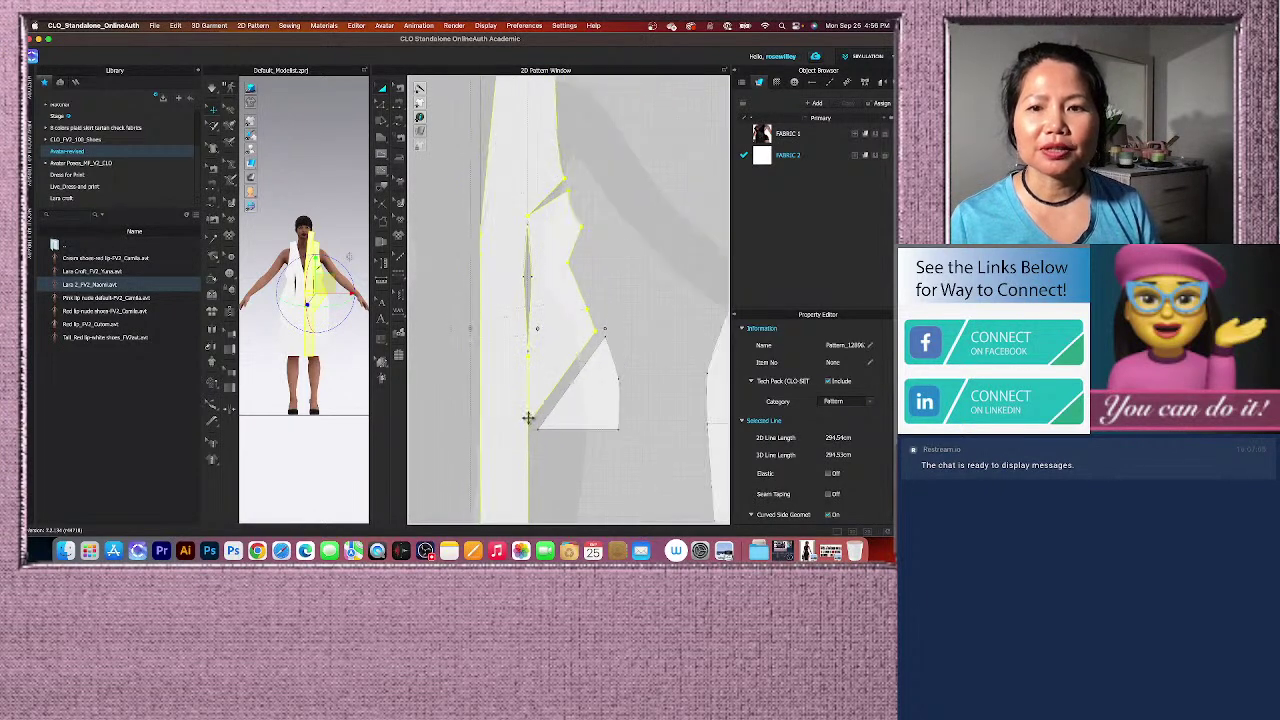
Compare the layout of the front, back and skirt panels with the reference dress image.
scroll(591, 416, "down", 3)
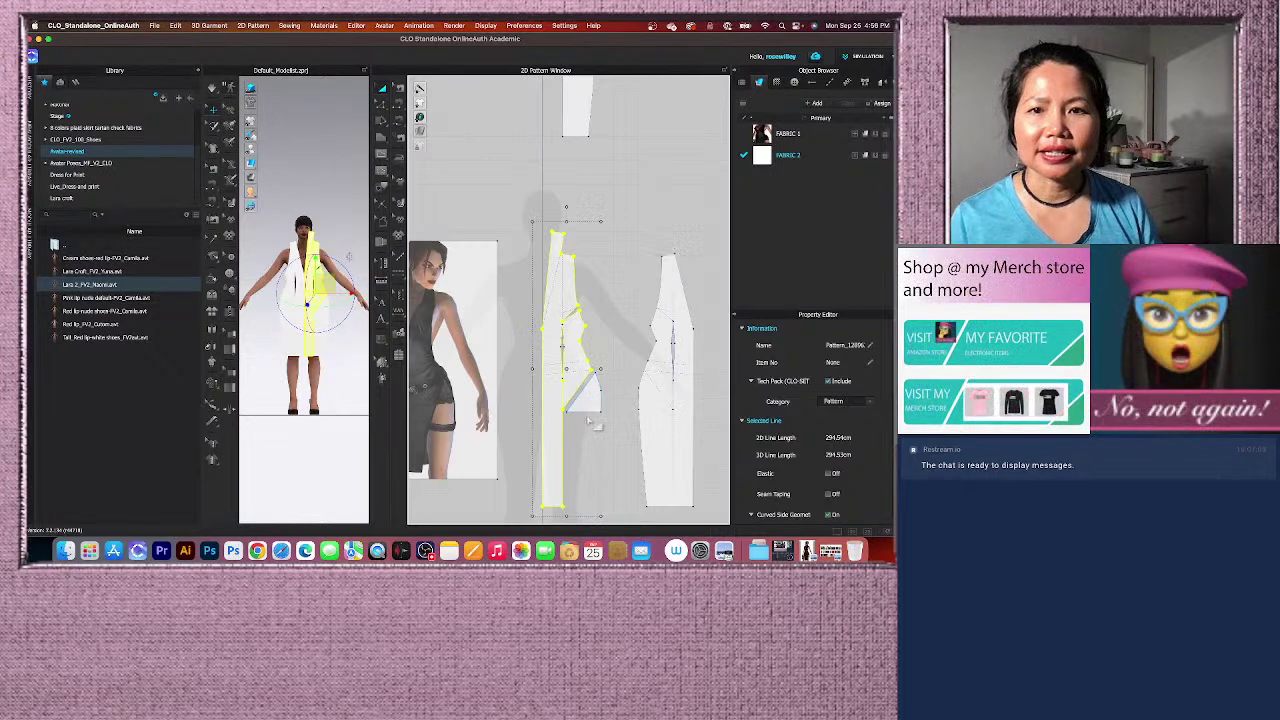
scroll(572, 354, "down", 1)
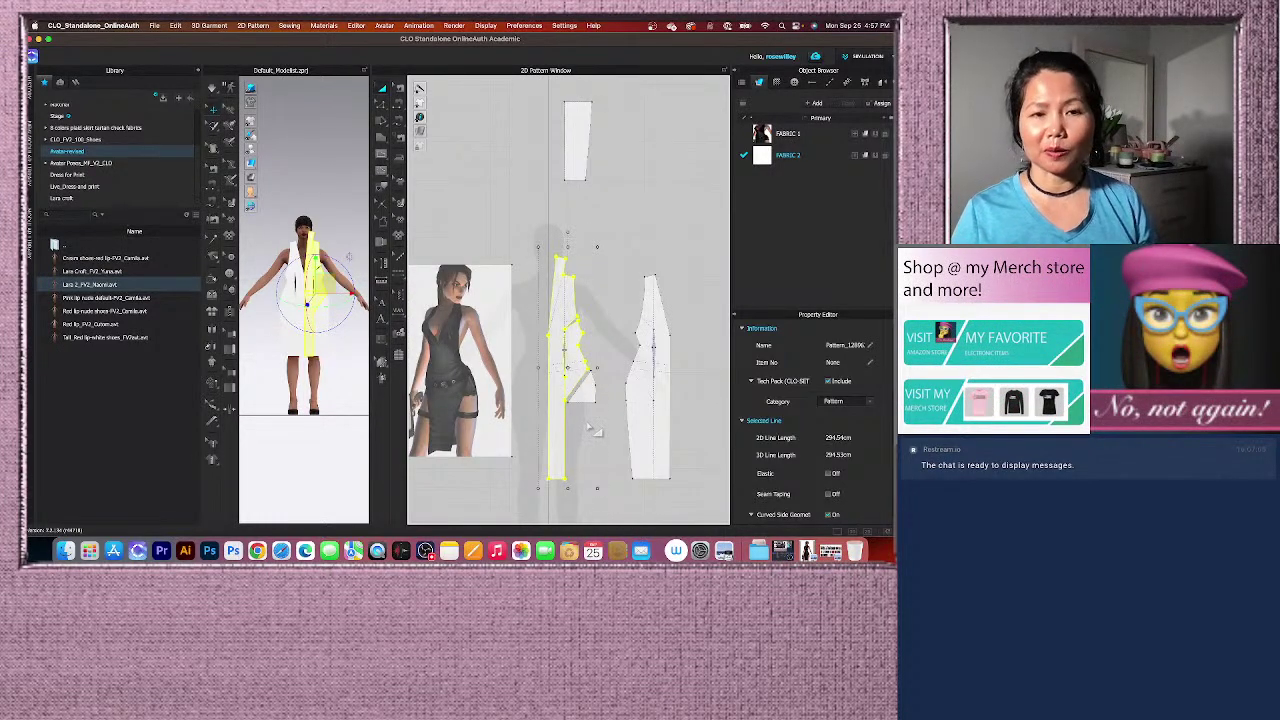
scroll(663, 416, "down", 2)
scroll(658, 455, "up", 1)
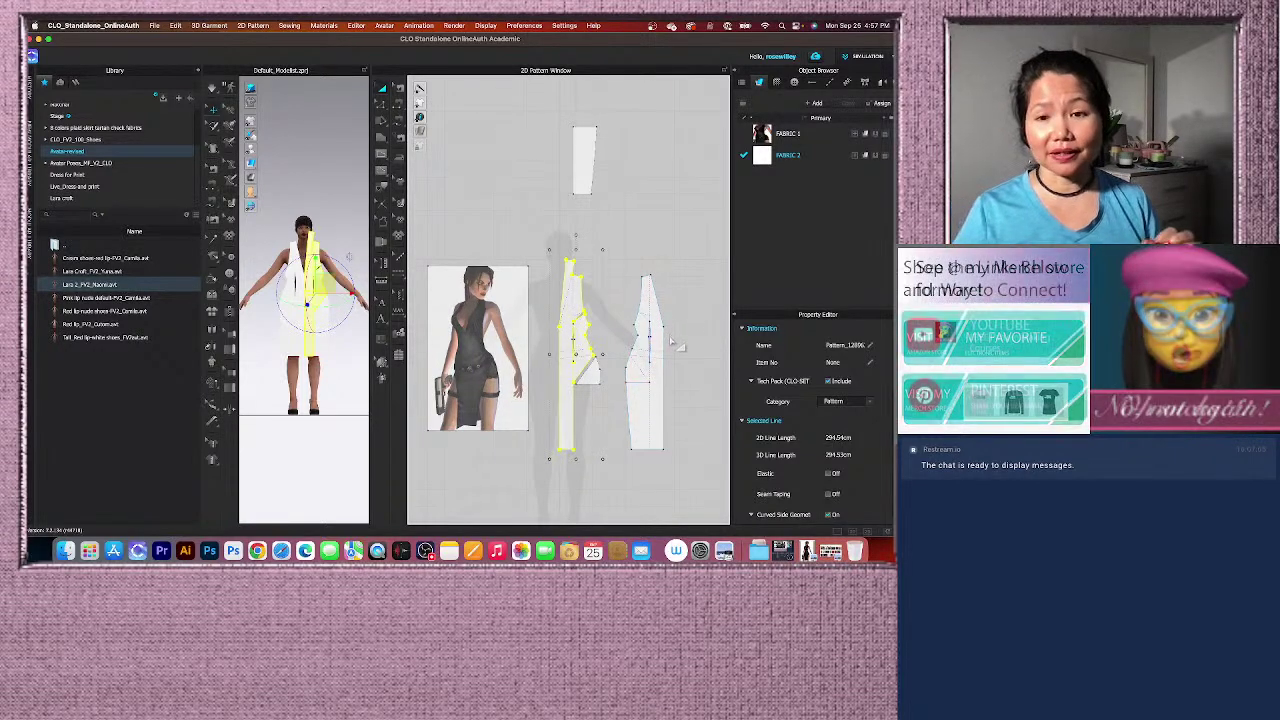
scroll(659, 348, "up", 3)
scroll(665, 372, "down", 2)
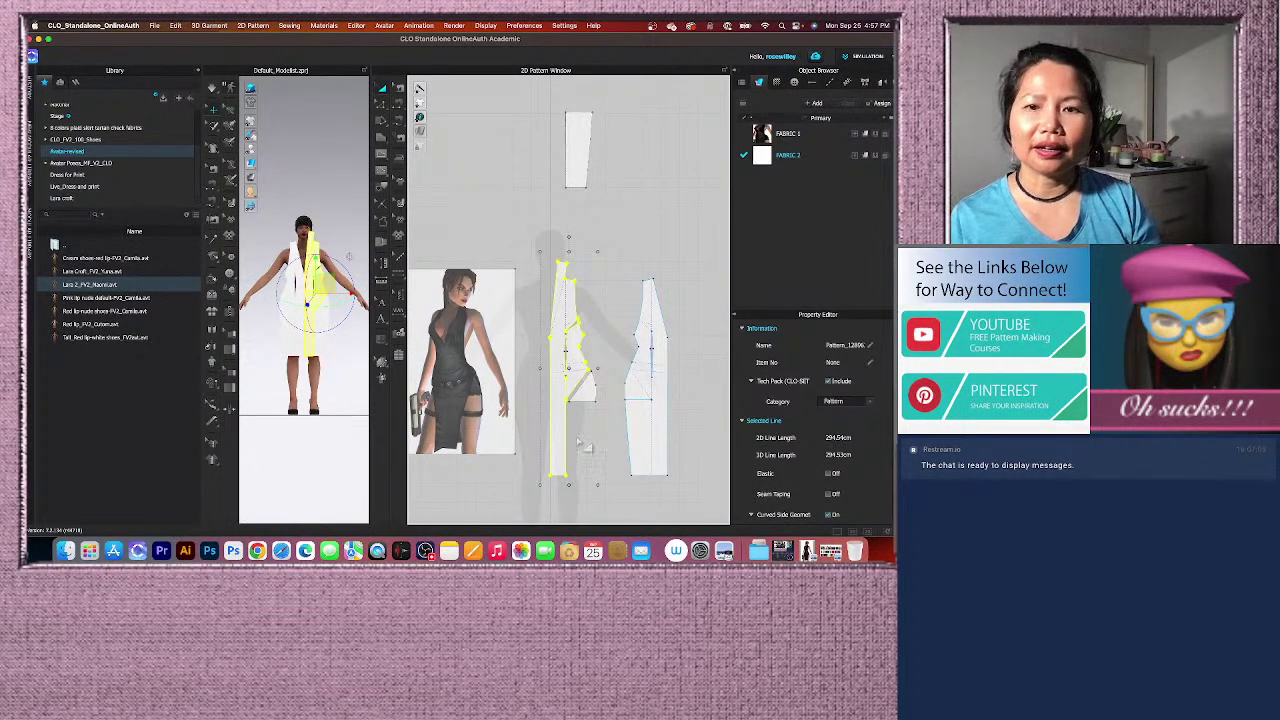
scroll(582, 439, "down", 2)
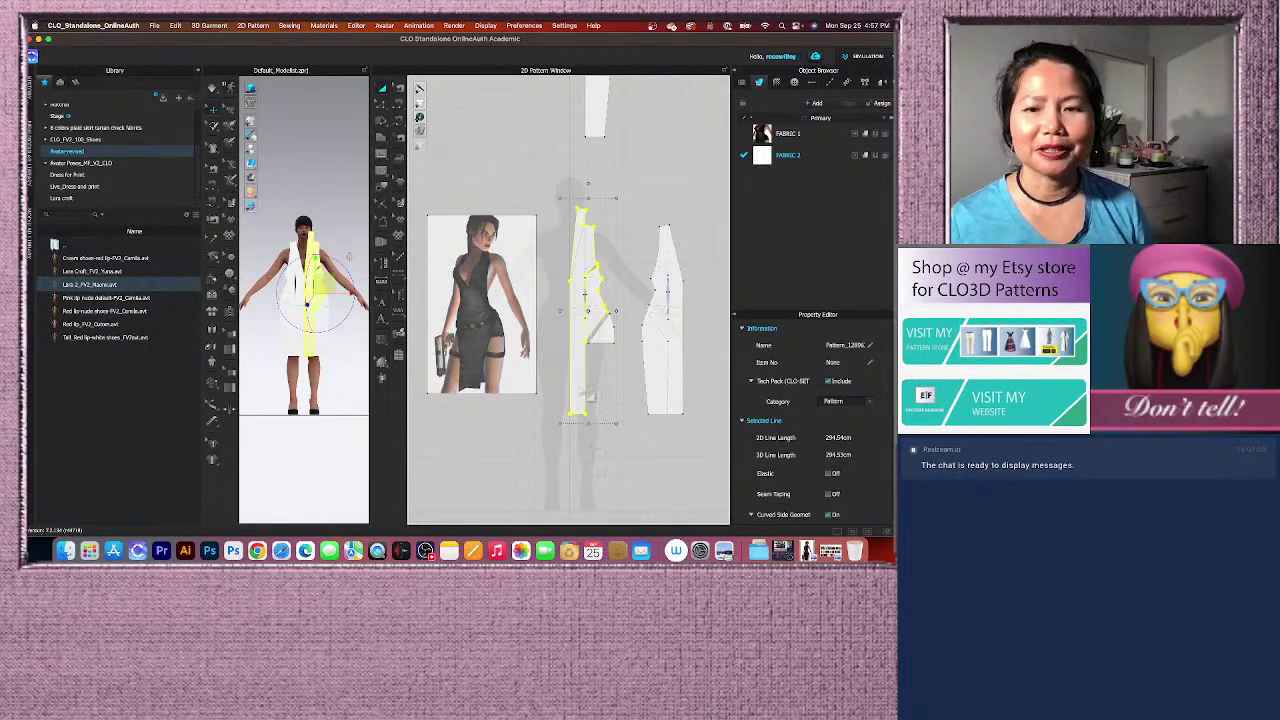
scroll(548, 362, "down", 2)
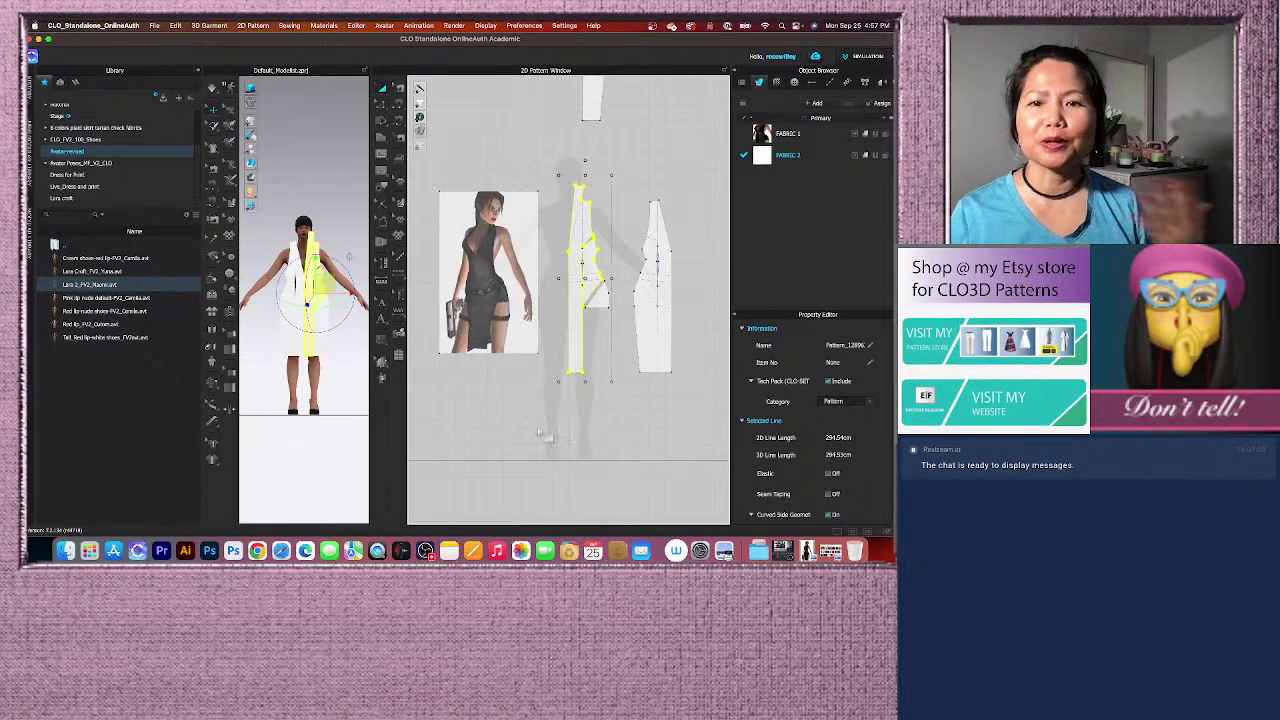